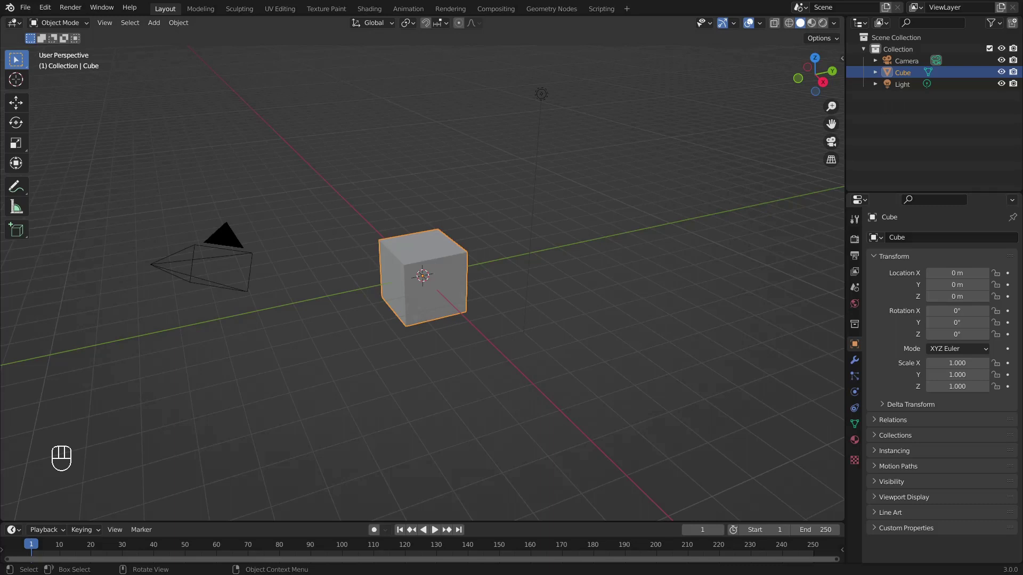
Step: Delete the default camera, light and cube from the scene
left_click(229, 262)
key("Delete")
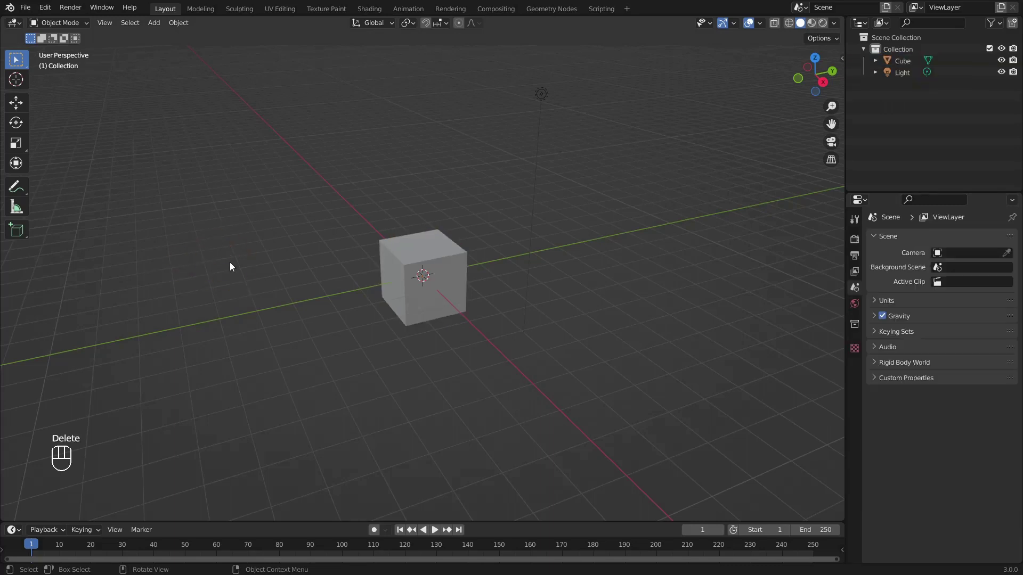
left_click(539, 96)
key("Delete")
left_click(446, 235)
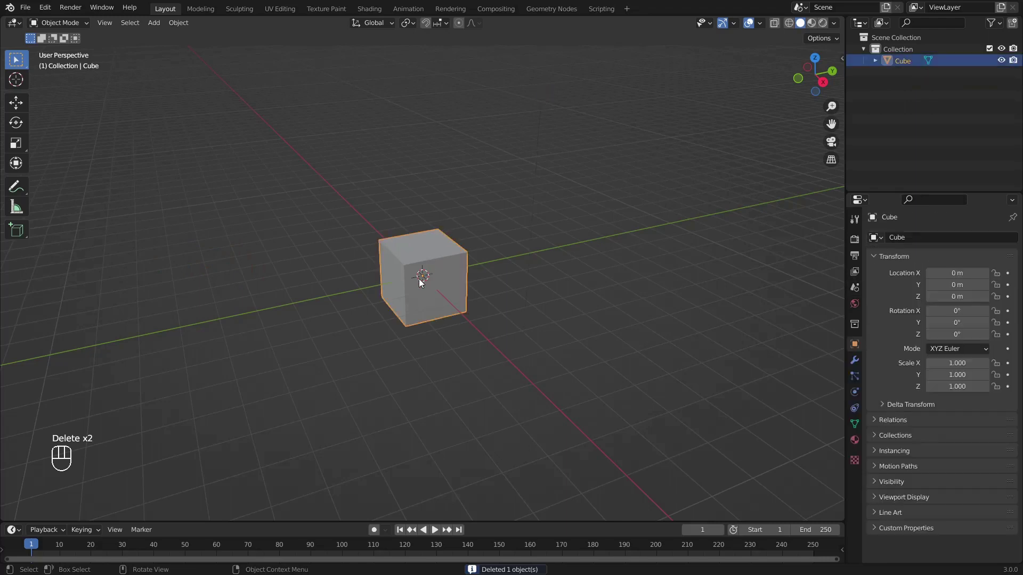
key("Delete")
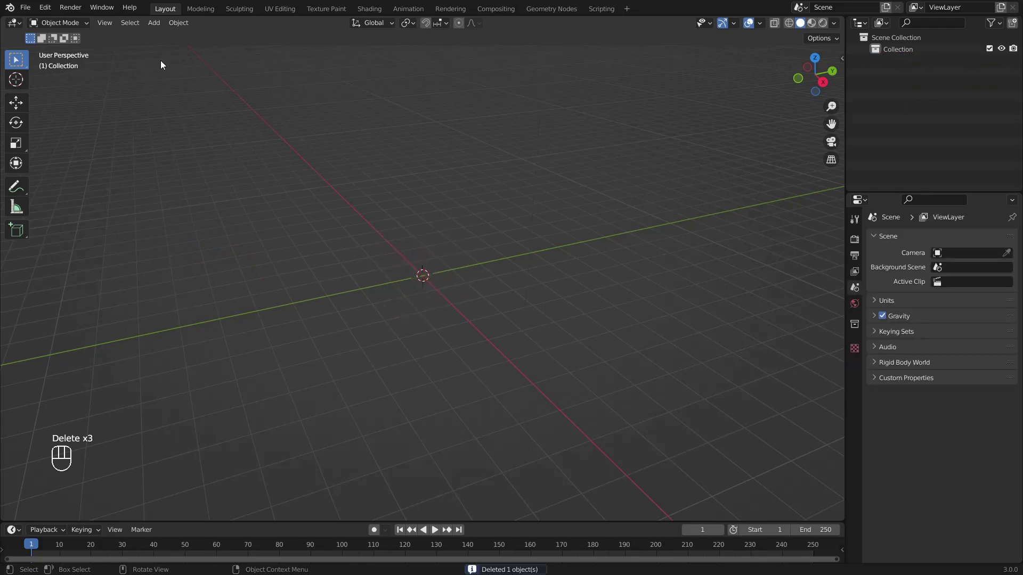
Step: Add front.PNG to the scene as a reference image
left_click(156, 22)
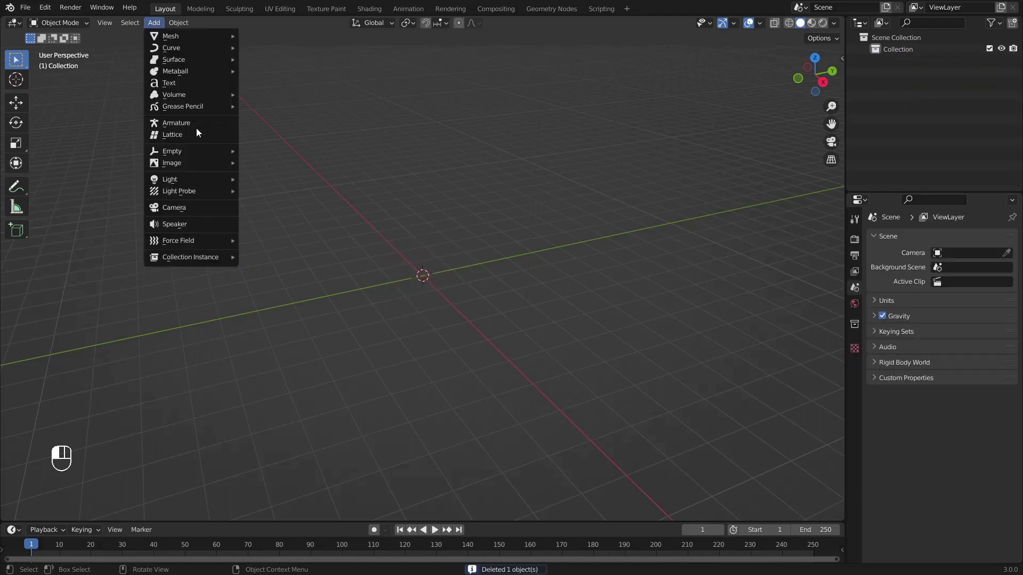
mouse_move(207, 166)
left_click(260, 163)
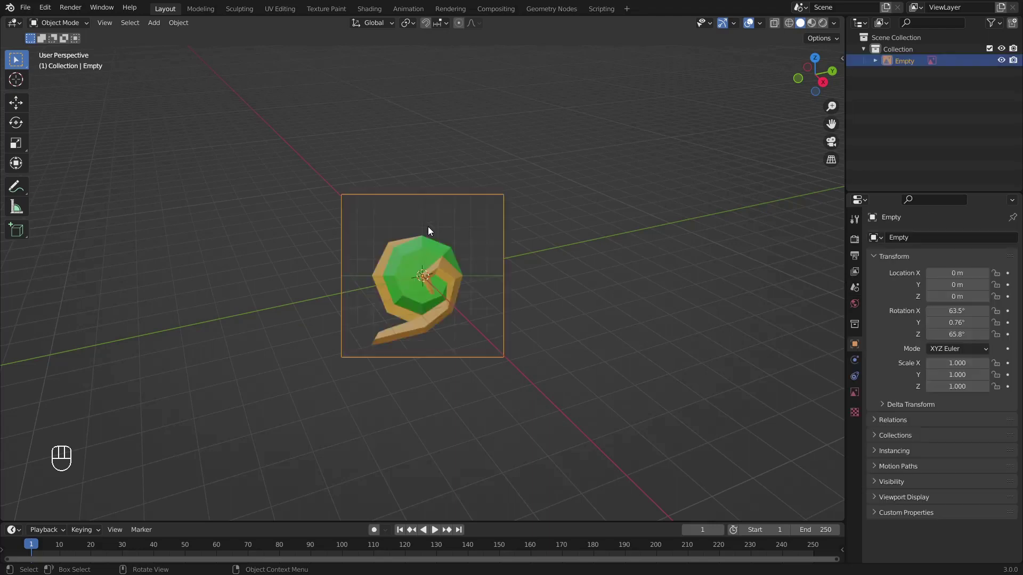
Step: Set the front reference image's rotation to X 90°, Y 0° and Z 0°
middle_click_drag(527, 254, 556, 254)
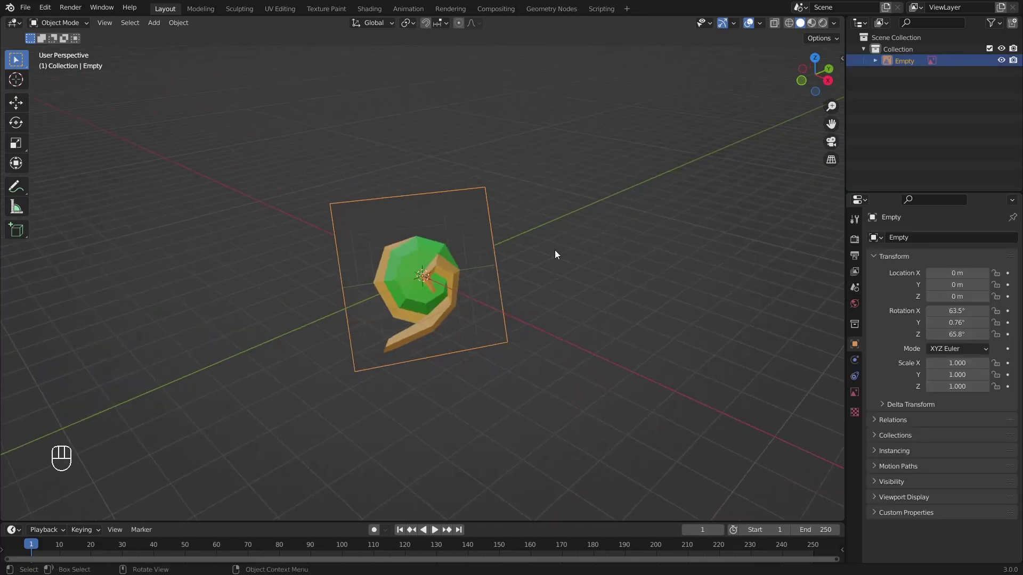
key("n")
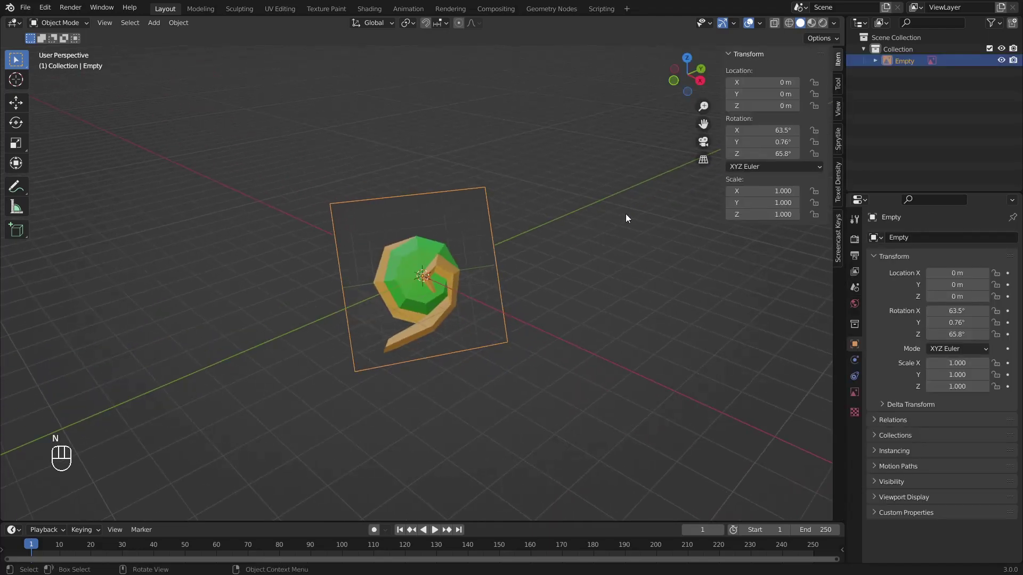
left_click(757, 131)
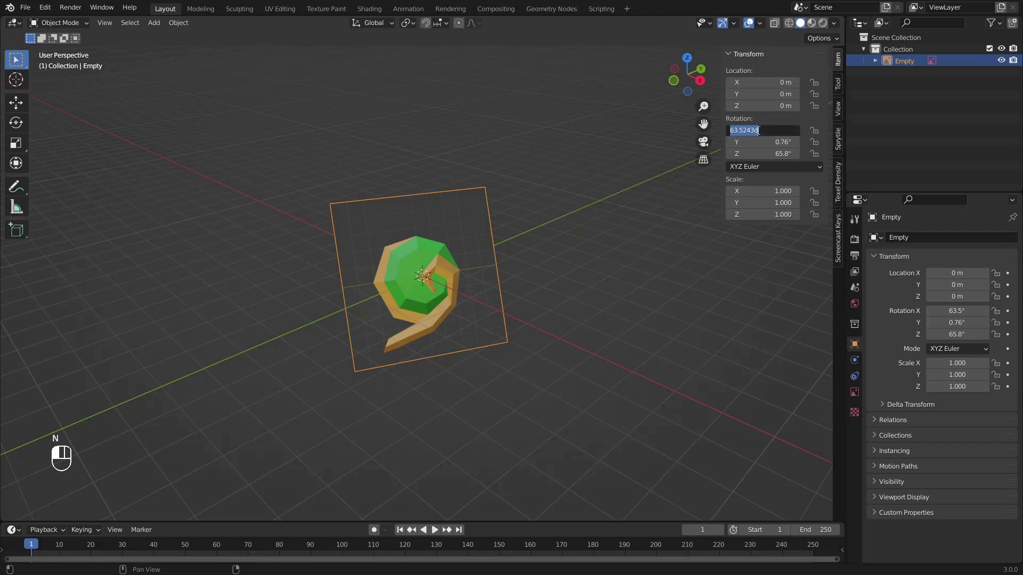
type("90")
key("Tab")
type("0")
key("Tab")
type("0")
key("Return")
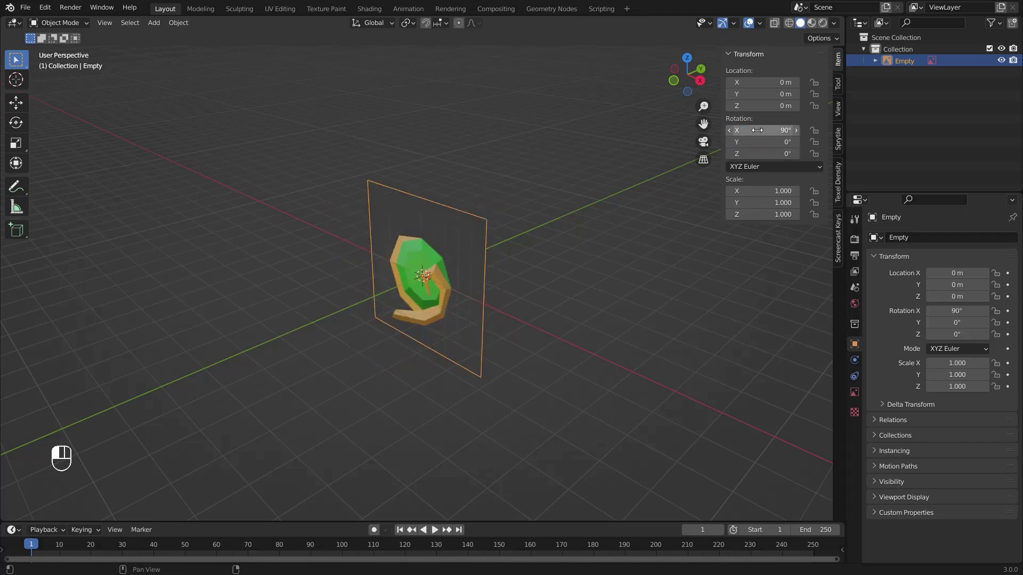
Step: Move the front reference image to 0.3 m along Y, working in the top view
left_click(686, 60)
key("g")
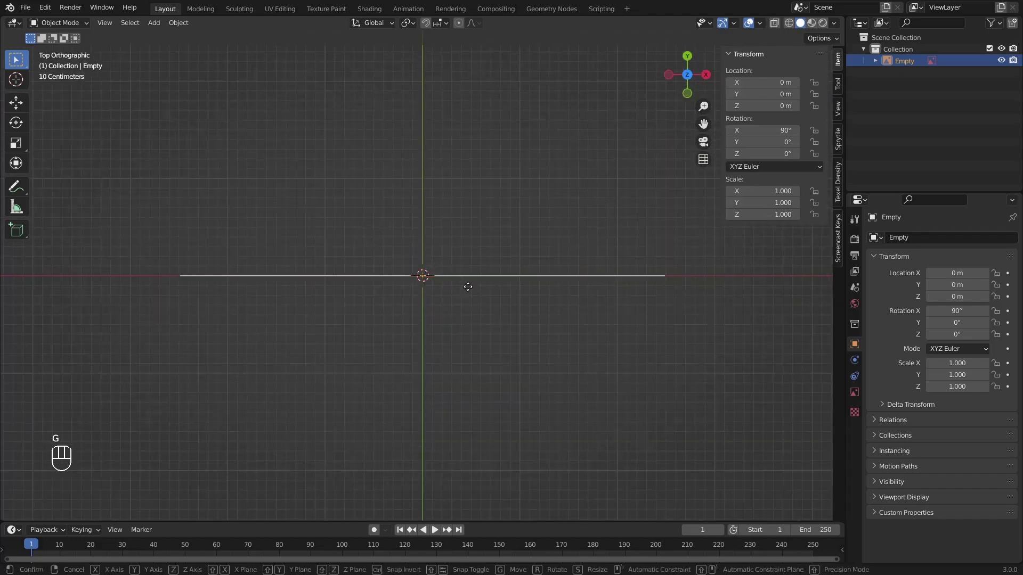
left_click(467, 256)
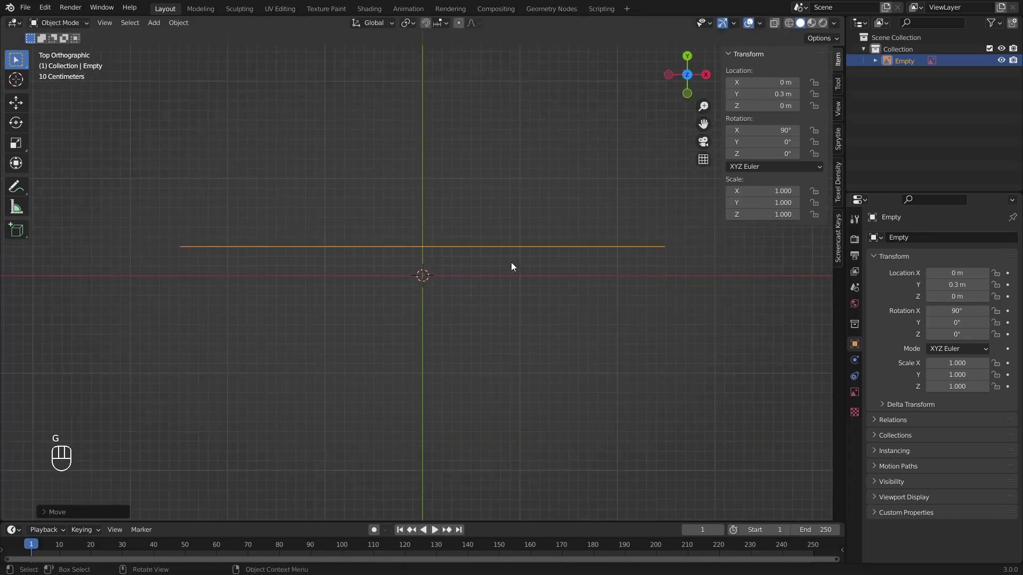
Step: Scale the front reference image uniformly to 0.2 in the front view
left_click(688, 93)
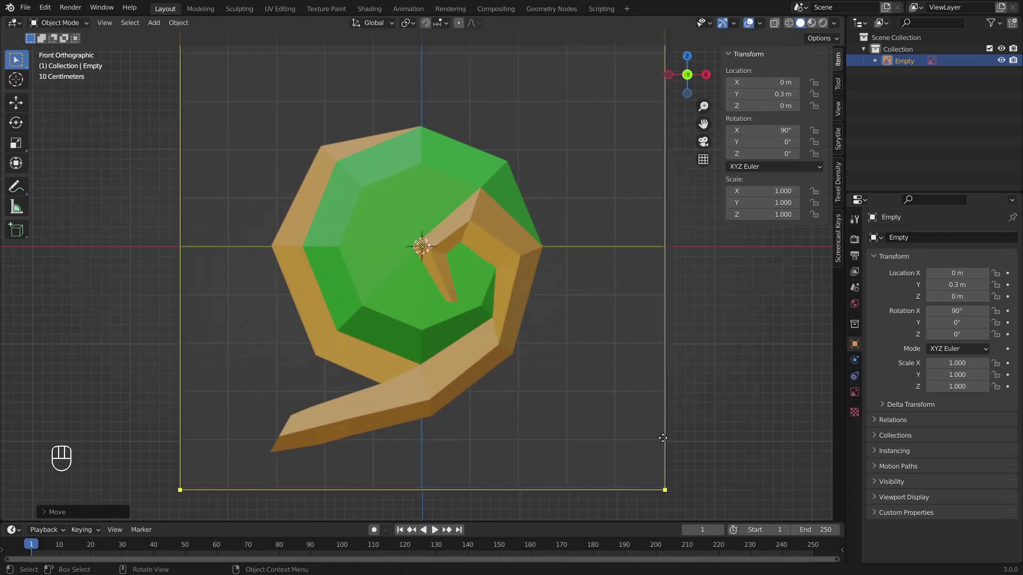
key("s")
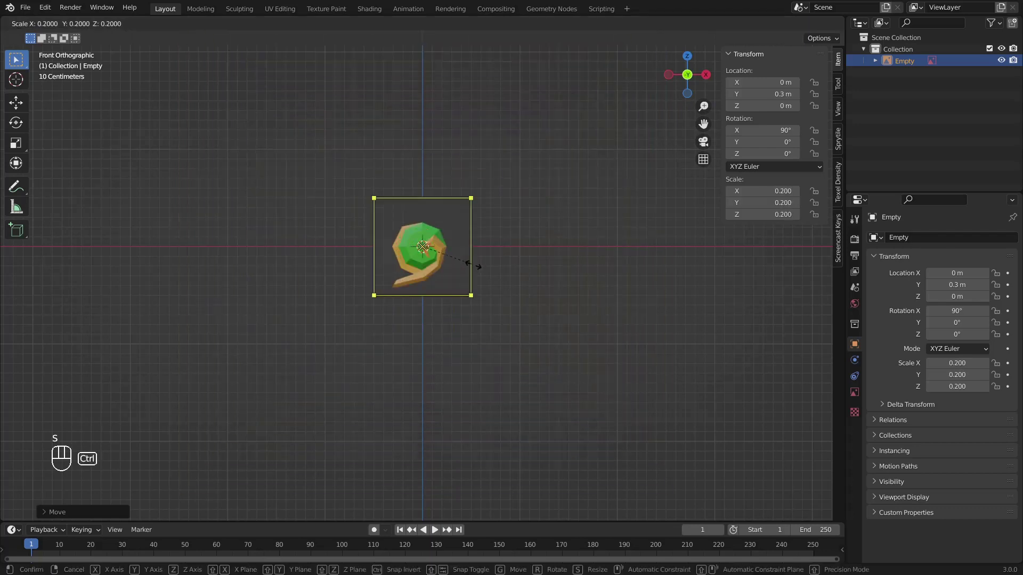
left_click(472, 265)
scroll(496, 336, "up", 5)
middle_click_drag(500, 351, 488, 300, "shift")
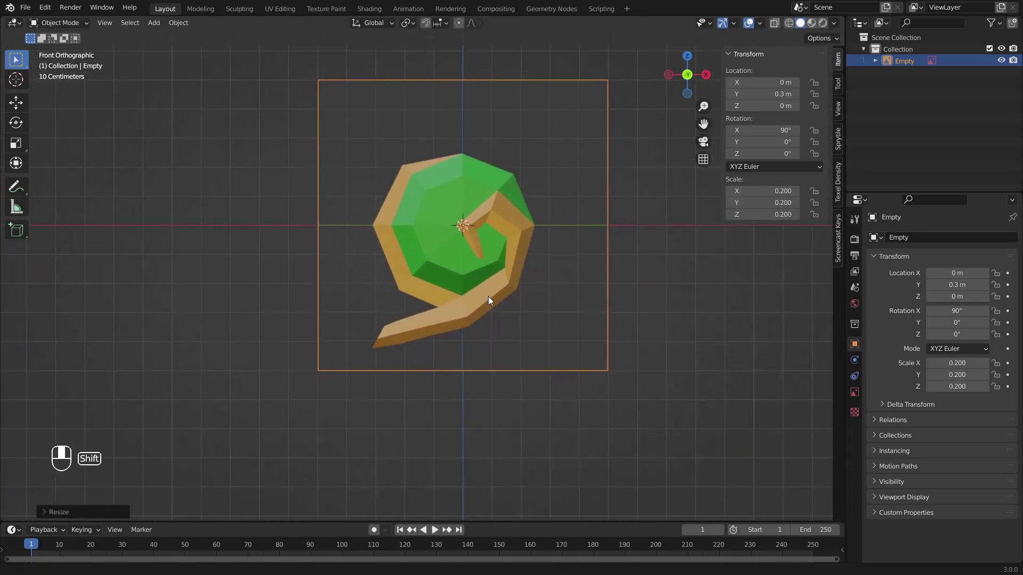
Step: Make the front reference image display only on its Front side
left_click(680, 391)
left_click(561, 271)
middle_click_drag(562, 272, 610, 379)
left_click(651, 376)
key("n")
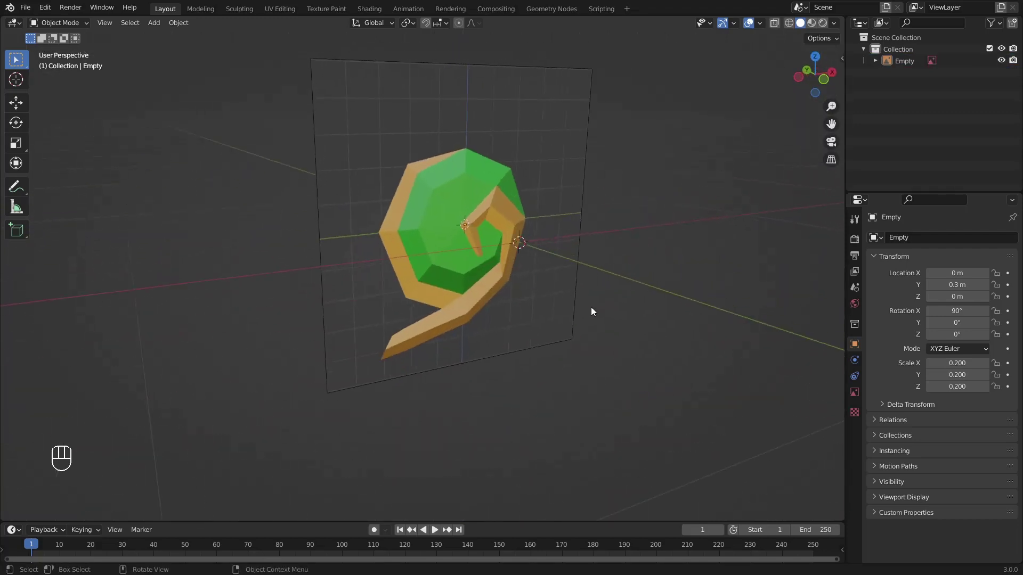
left_click(855, 393)
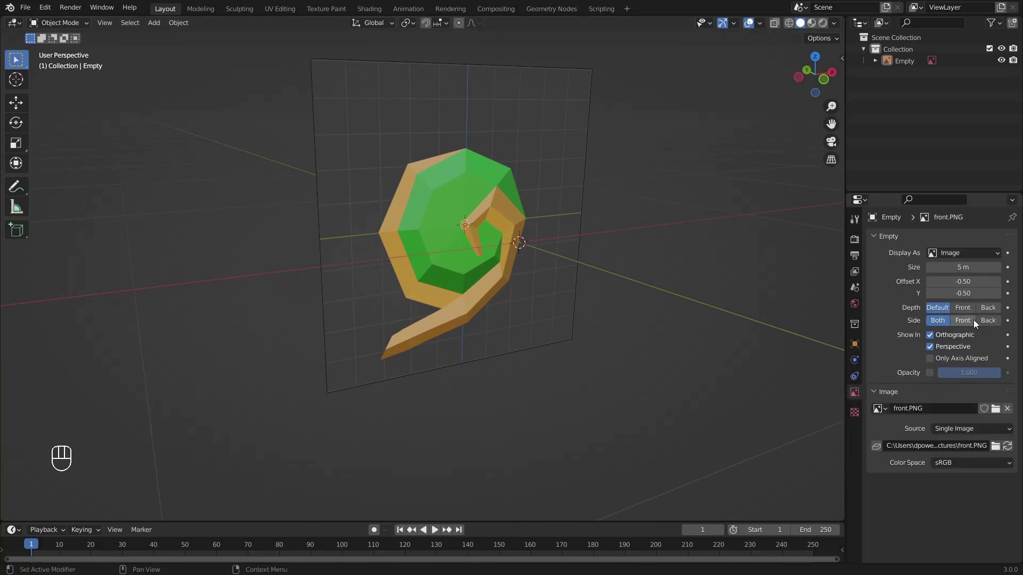
middle_click_drag(565, 267, 595, 292)
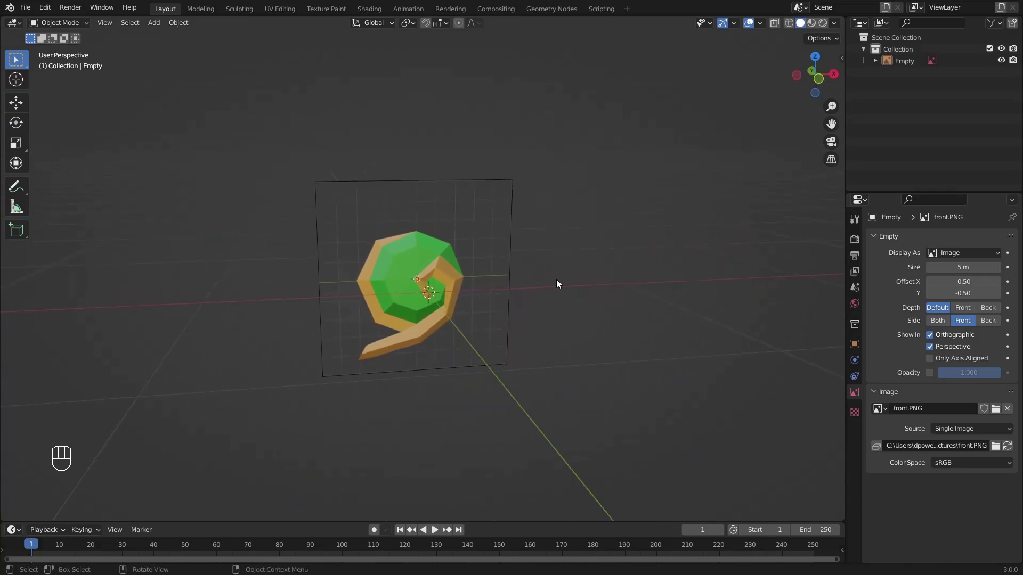
Step: Add back.PNG as a reference image and set its rotation to X 90°, Y 0° and Z 0°
left_click(155, 23)
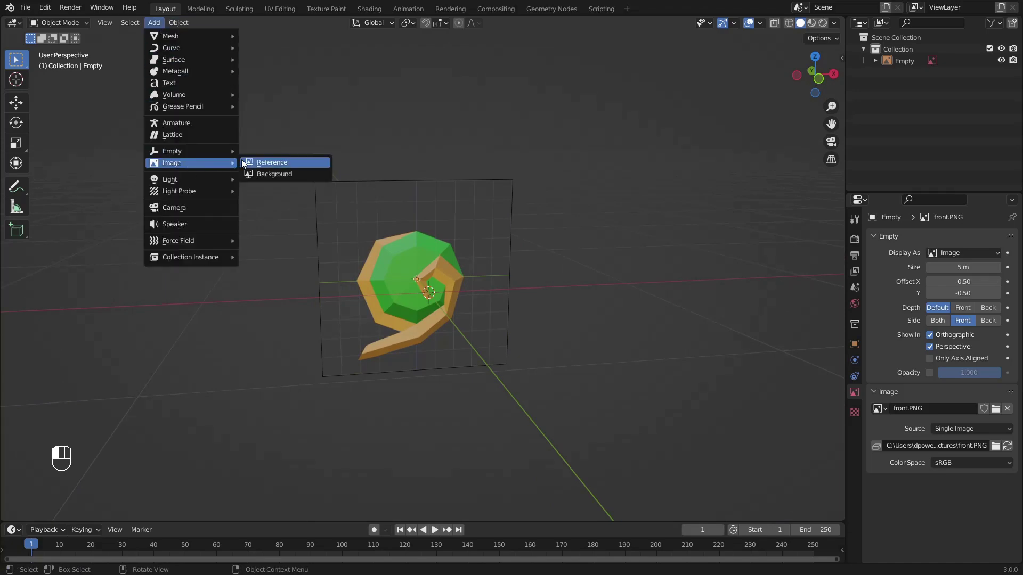
left_click(250, 160)
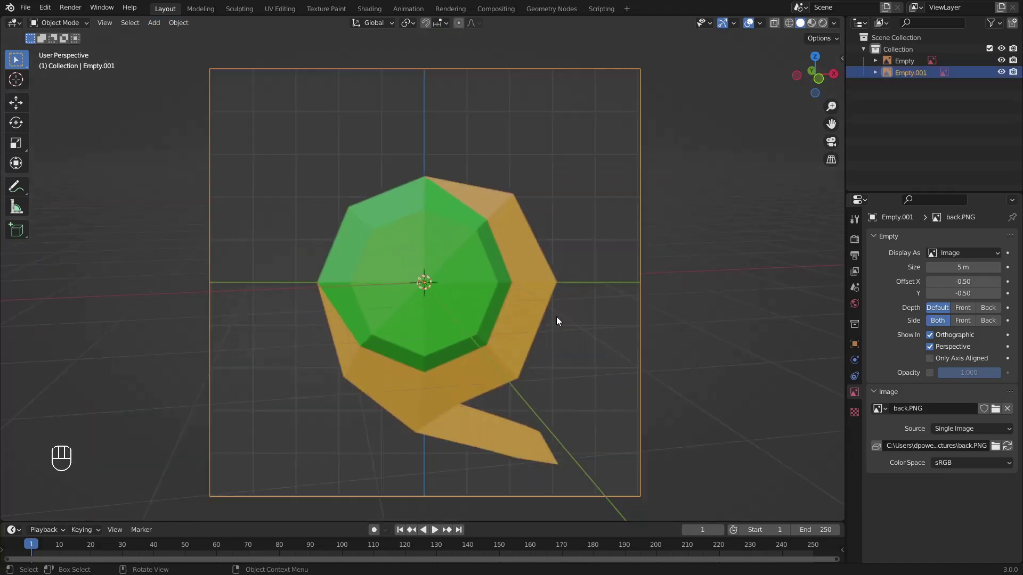
key("n")
key("KP_1")
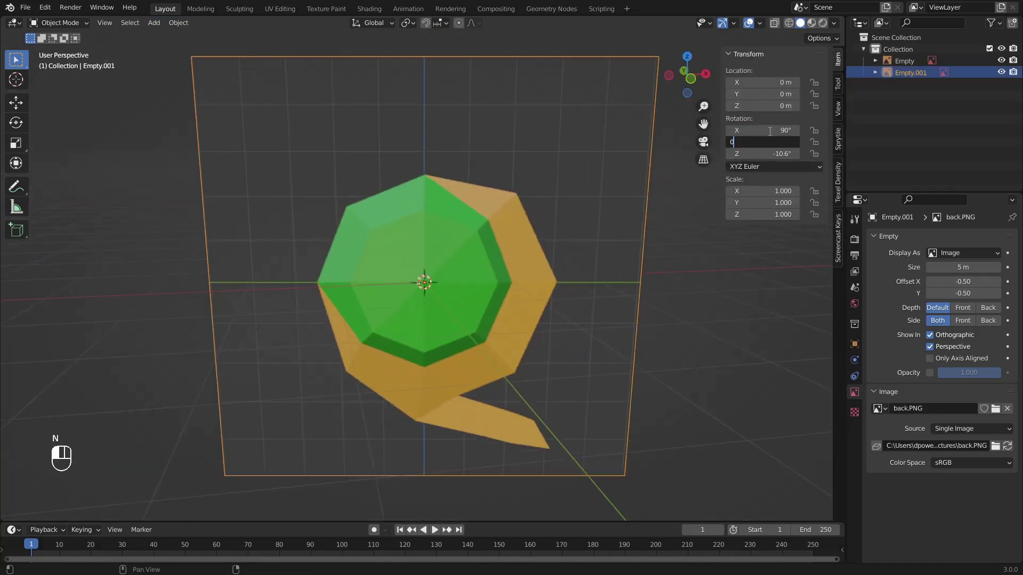
Step: Scale the back reference image to 0.2 and turn it 180° about the Z axis
key("s")
left_click(477, 325)
middle_click_drag(488, 356, 539, 344)
key("r")
key("z")
left_click(276, 252)
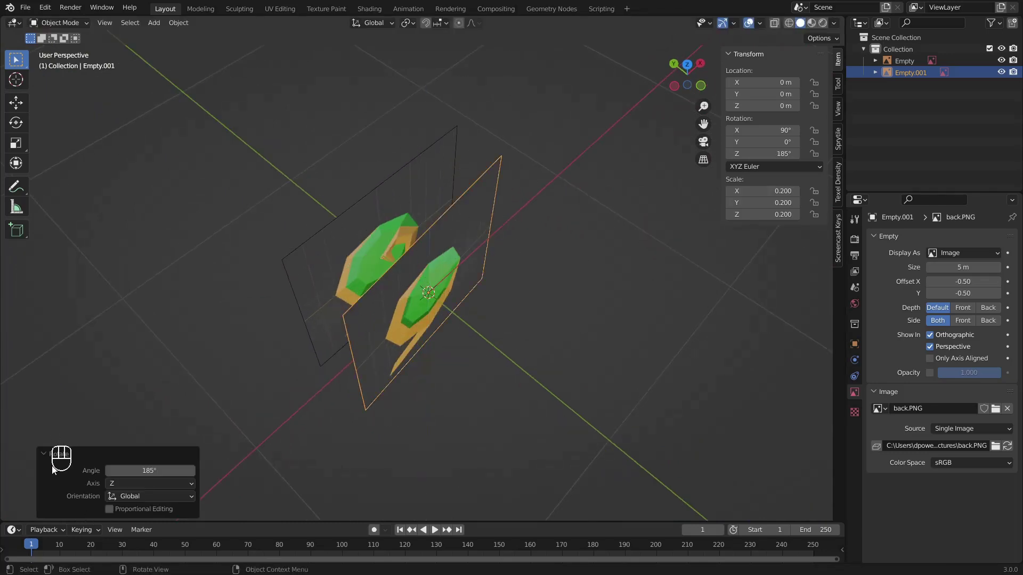
key("Return")
Step: Move the back reference image to -0.3 m along Y in the top view
left_click(687, 65)
key("g")
left_click(439, 382, "ctrl")
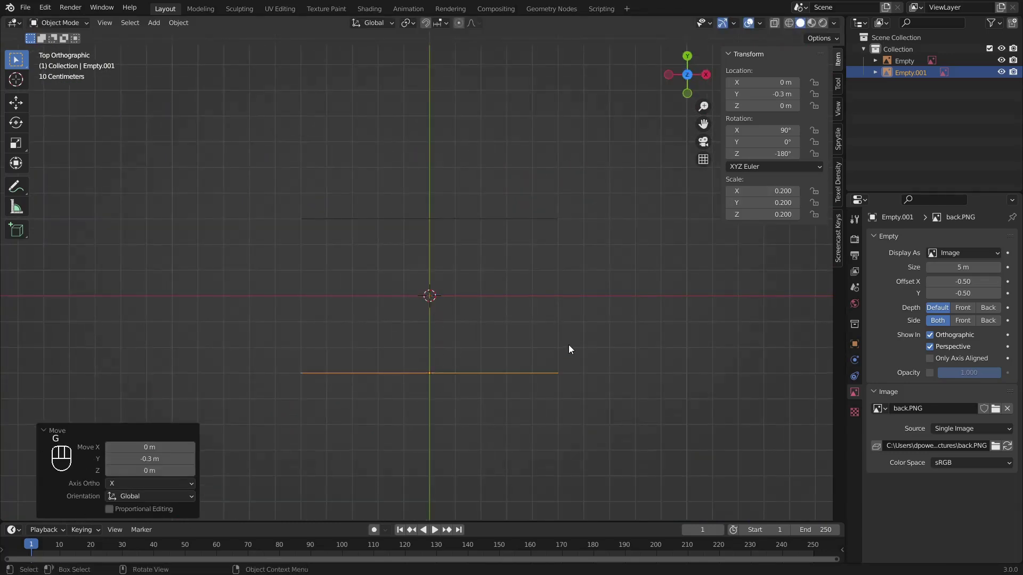
left_click(569, 347)
Step: Make the back reference image display only on its Front side
middle_click_drag(569, 346, 632, 262)
left_click(962, 321)
middle_click_drag(574, 421, 546, 411)
scroll(543, 408, "down", 2)
key("n")
Step: Add left.PNG as a reference image and set its rotation to X 90°, Y 0° and Z 0°
left_click(154, 22)
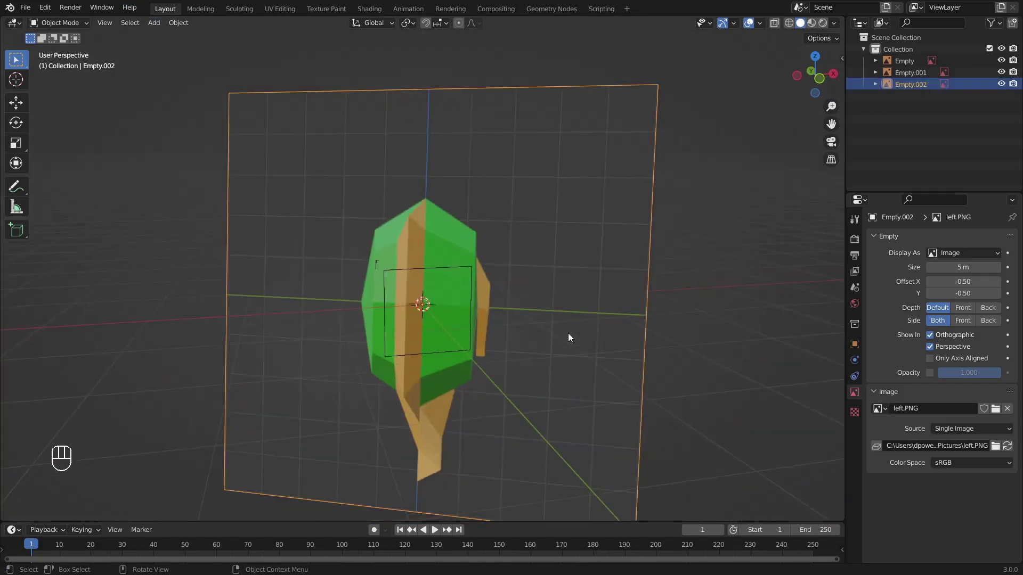
key("n")
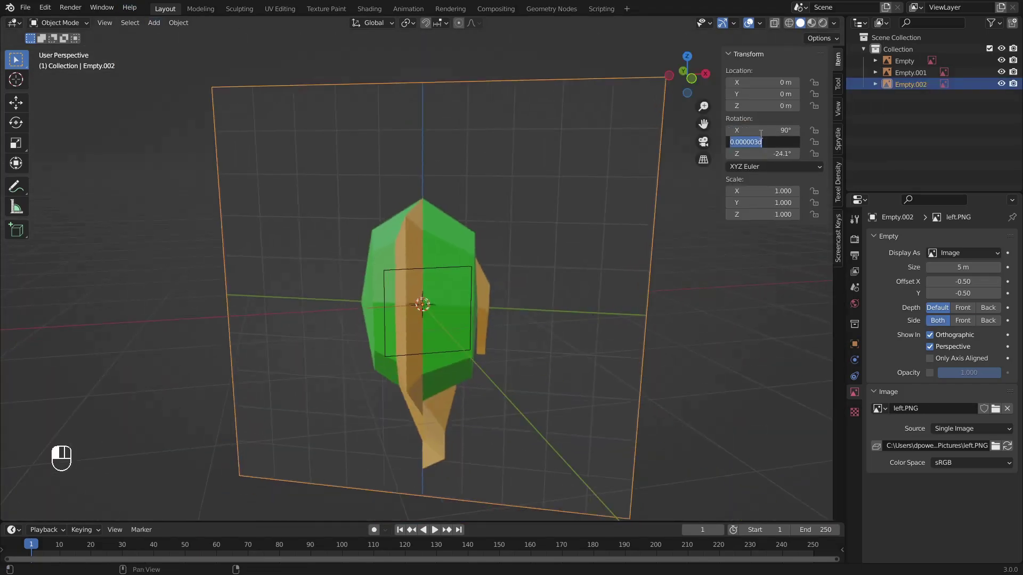
Step: Scale the left reference image to 0.2 and make it display only on its Front side
key("s")
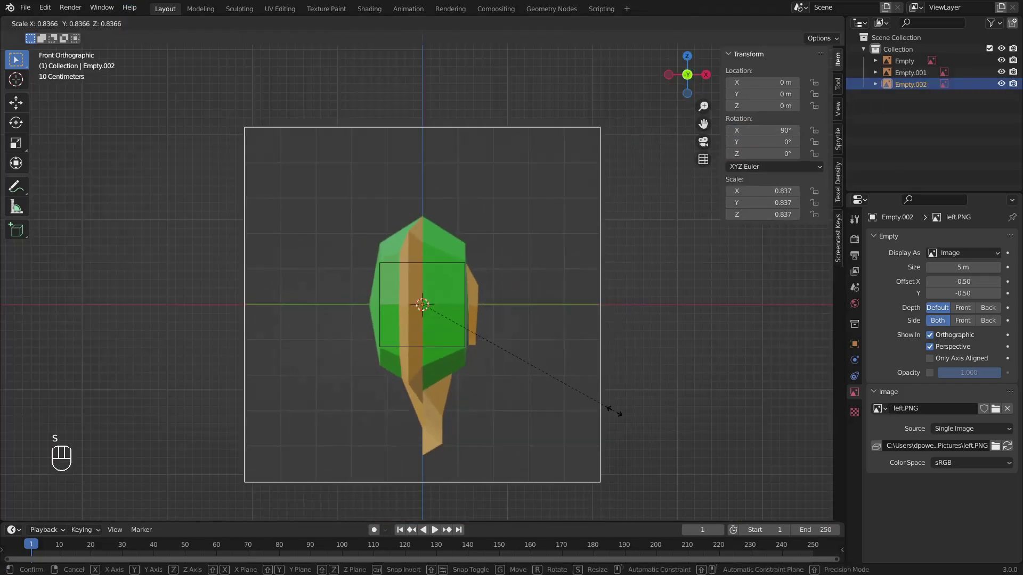
left_click(478, 344, "ctrl")
scroll(498, 358, "up", 4)
middle_click_drag(580, 356, 563, 376)
Step: Rotate the left reference image to -90° about Z and move it to 0.3 m along X
key("KP_7")
key("r")
left_click(462, 443, "ctrl")
key("g")
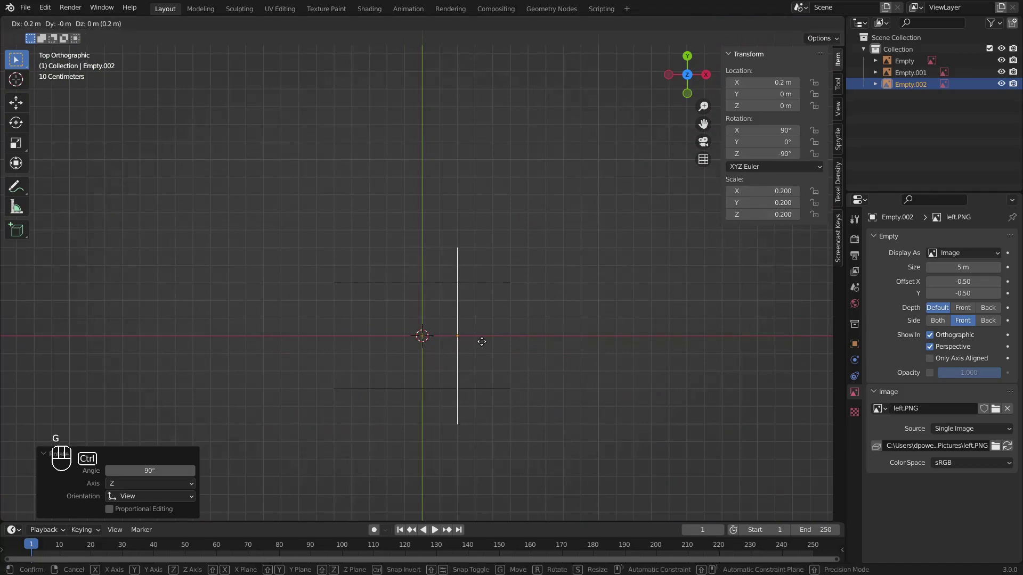
left_click(499, 341, "ctrl")
middle_click_drag(651, 365, 743, 270)
middle_click_drag(743, 270, 747, 269)
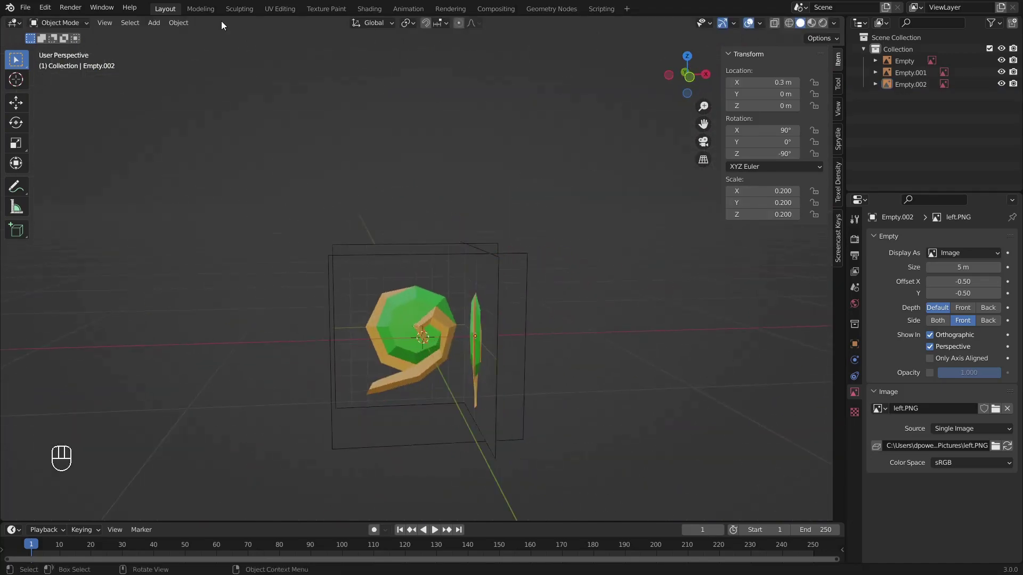
Step: Add right.PNG as a reference image and set its rotation to X 90°, Y 0° and Z 0°
left_click(154, 22)
left_click(259, 163)
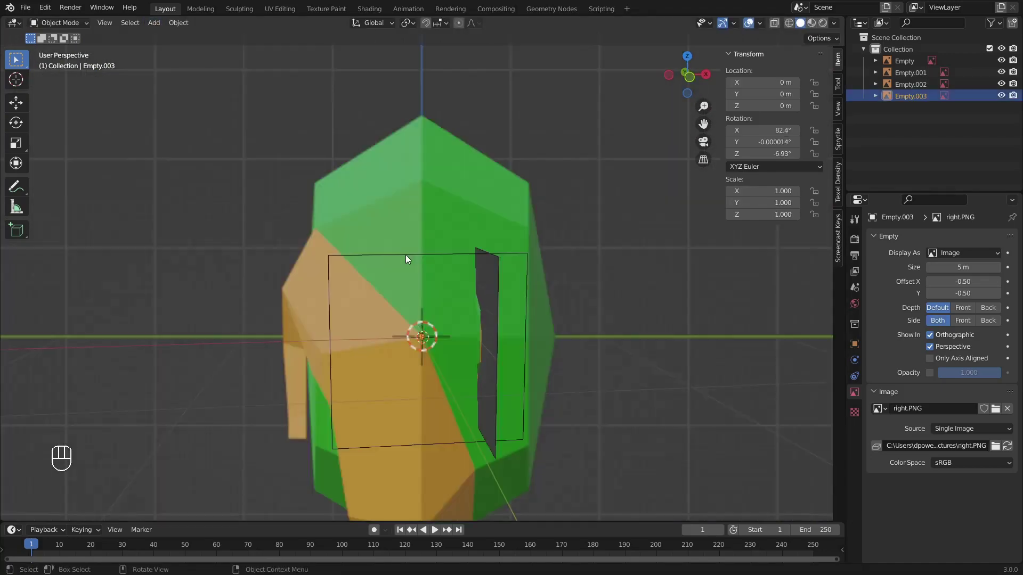
scroll(407, 257, "down", 3)
double_click(762, 131)
type("90")
key("Tab")
type("0")
key("Tab")
type("0")
Step: Scale the right reference image to 0.2 and make it display only on its Front side
left_click(689, 78)
key("s")
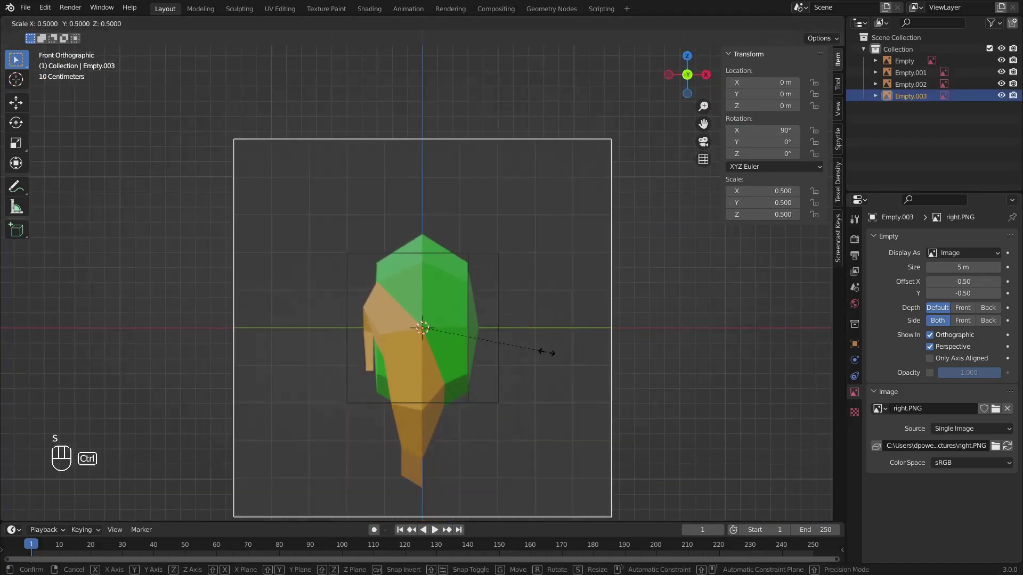
left_click(963, 321)
middle_click_drag(571, 265, 511, 298)
Step: Rotate the right reference image to 90° about Z and move it along negative X, opposite the left reference
key("KP_7")
key("r")
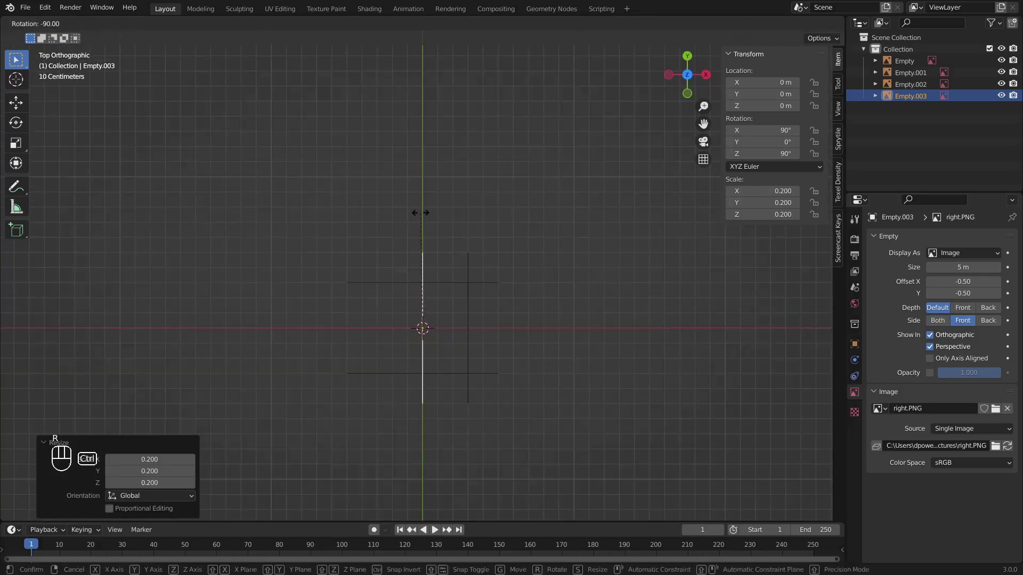
left_click(421, 214, "ctrl")
key("g")
left_click(414, 326, "ctrl")
left_click(551, 363)
middle_click_drag(550, 367, 534, 270)
key("n")
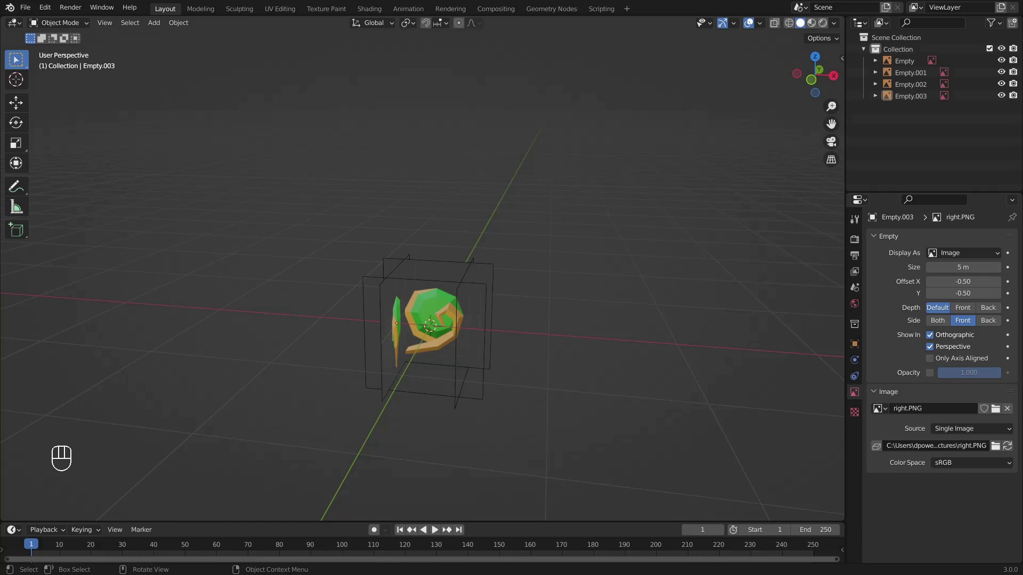
mouse_move(554, 361)
middle_mouse_down()
mouse_move(484, 353)
mouse_move(557, 346)
middle_mouse_up()
scroll(557, 345, "up", 4)
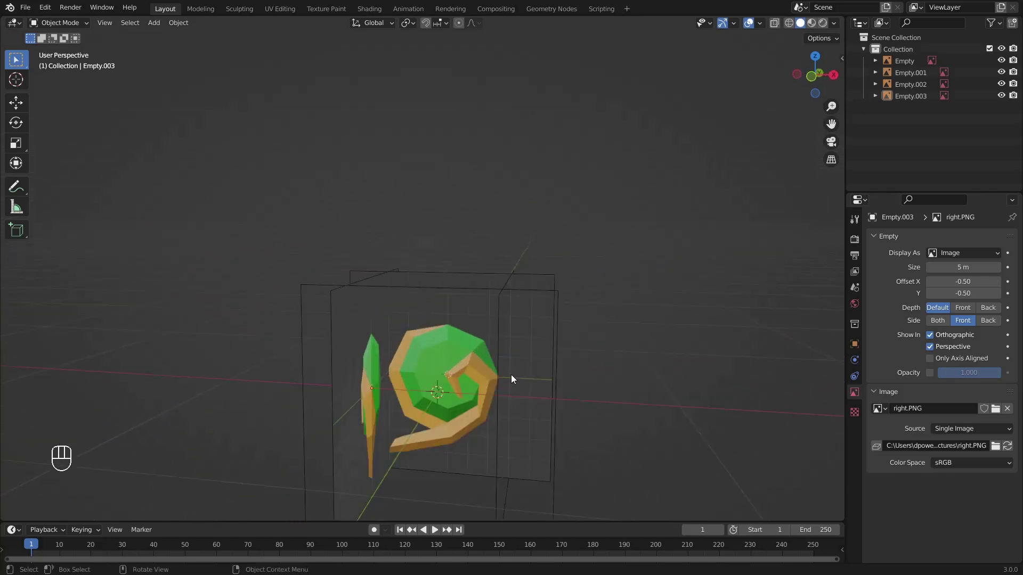
middle_click_drag(510, 379, 476, 354)
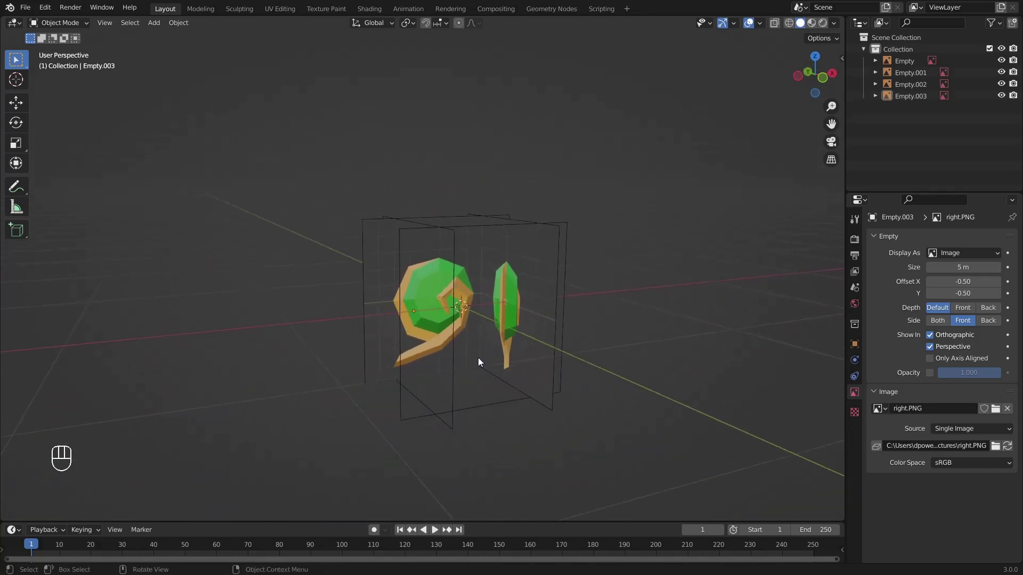
middle_click_drag(564, 347, 462, 370)
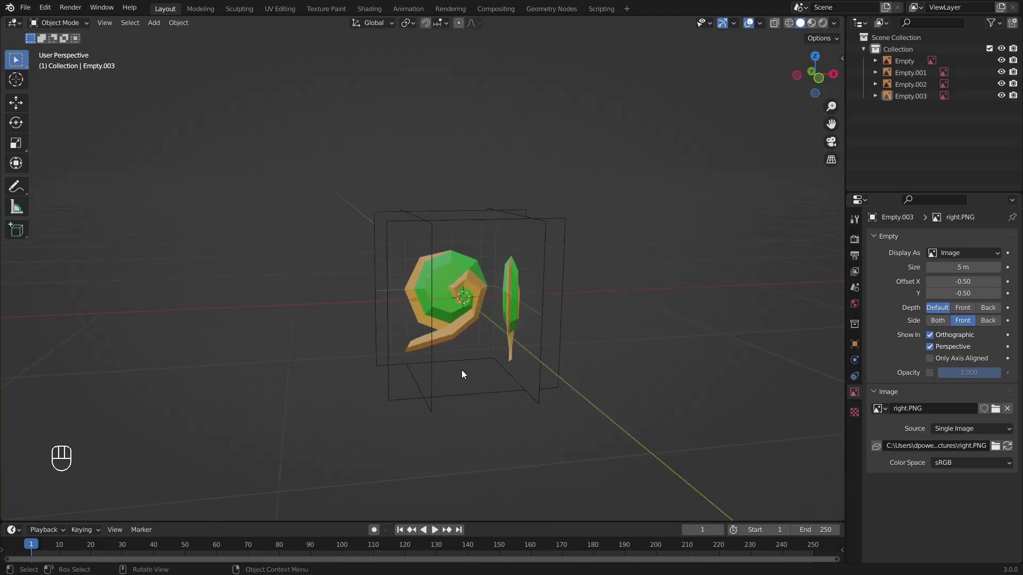
Step: Add a mesh plane at the origin with its X rotation set to 90°, and deselect it
left_click(152, 25)
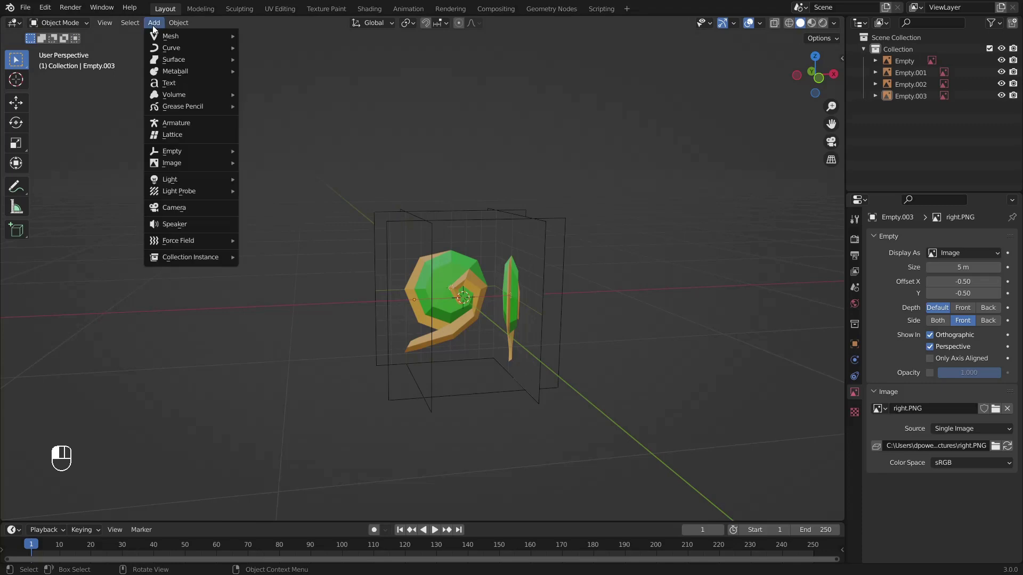
mouse_move(161, 34)
left_click(292, 39)
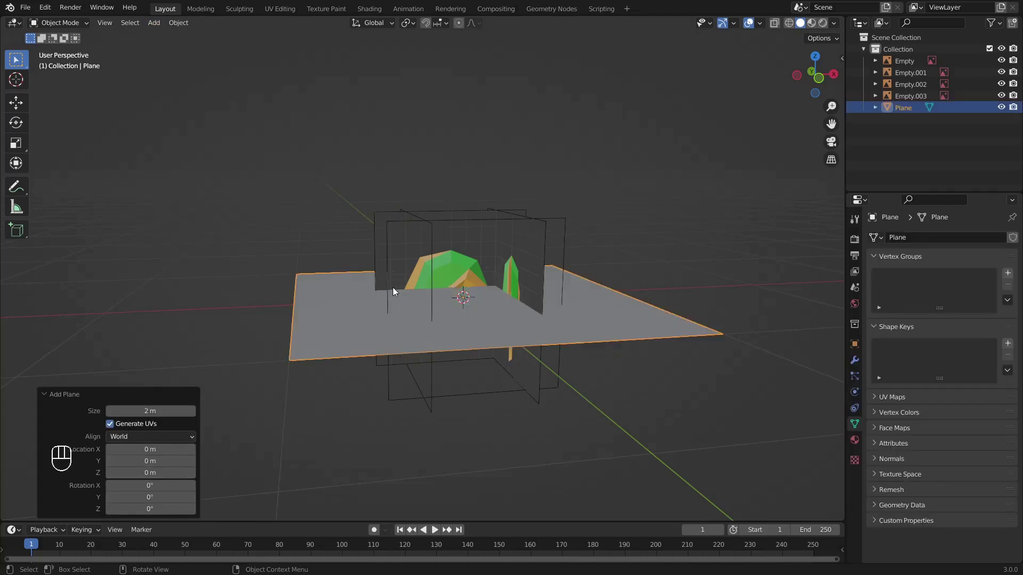
left_click(141, 487)
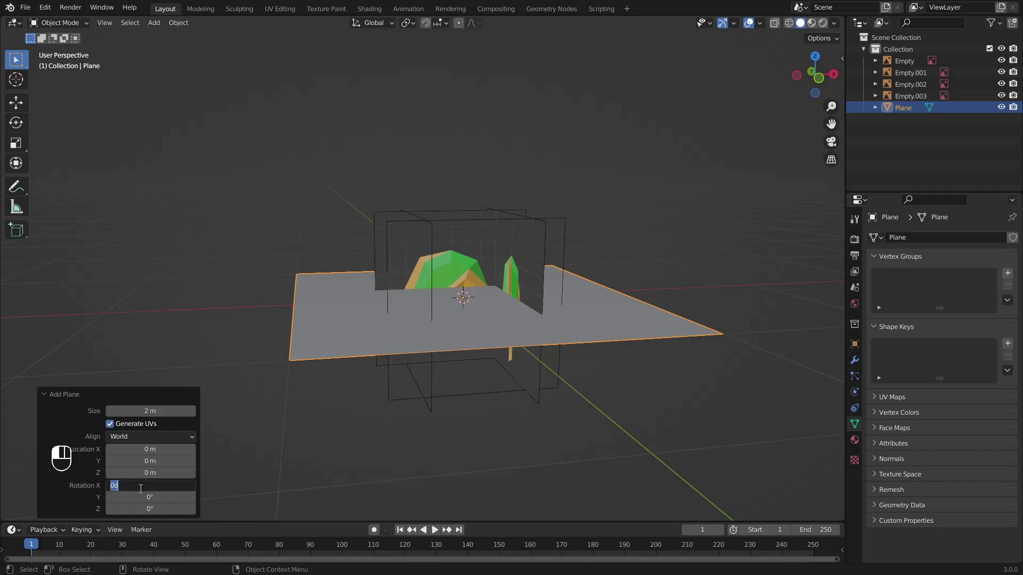
type("90")
key("Return")
left_click(635, 344)
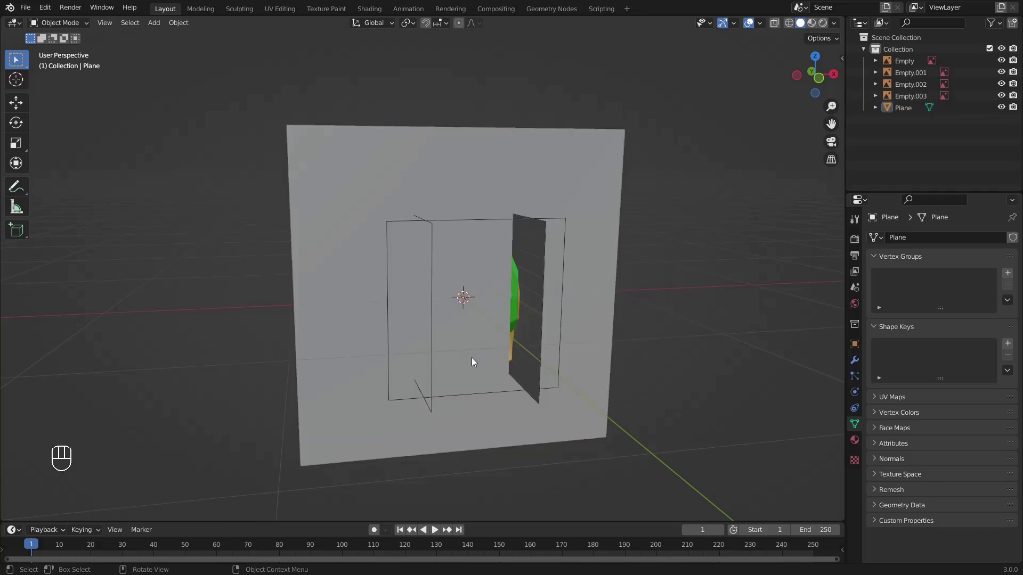
Step: Select the plane and, in front orthographic view, scale it down to about 0.043
mouse_move(473, 358)
middle_mouse_down()
mouse_move(614, 359)
mouse_move(479, 358)
middle_mouse_up()
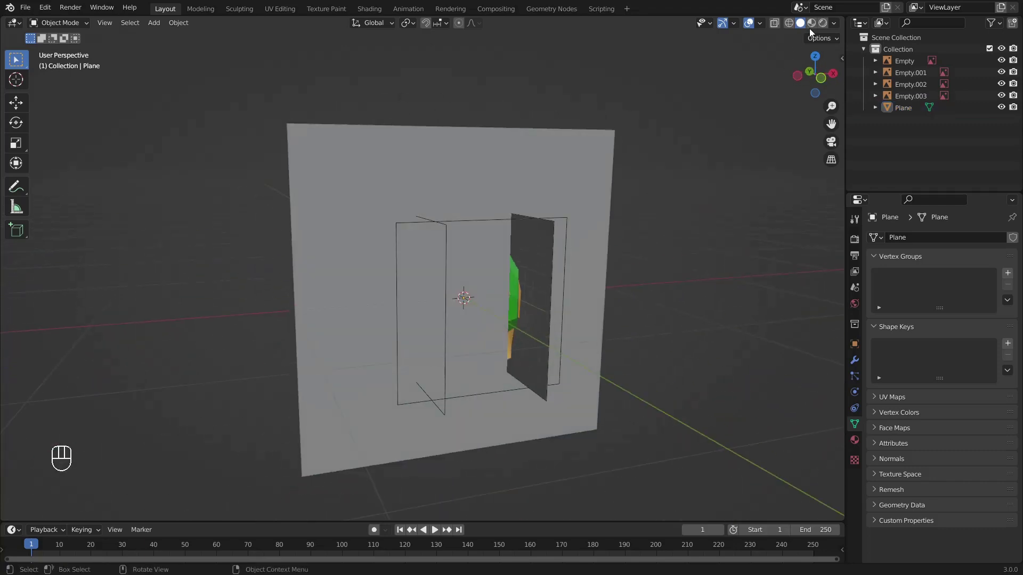
left_click(835, 23)
left_click(602, 151)
left_click(821, 78)
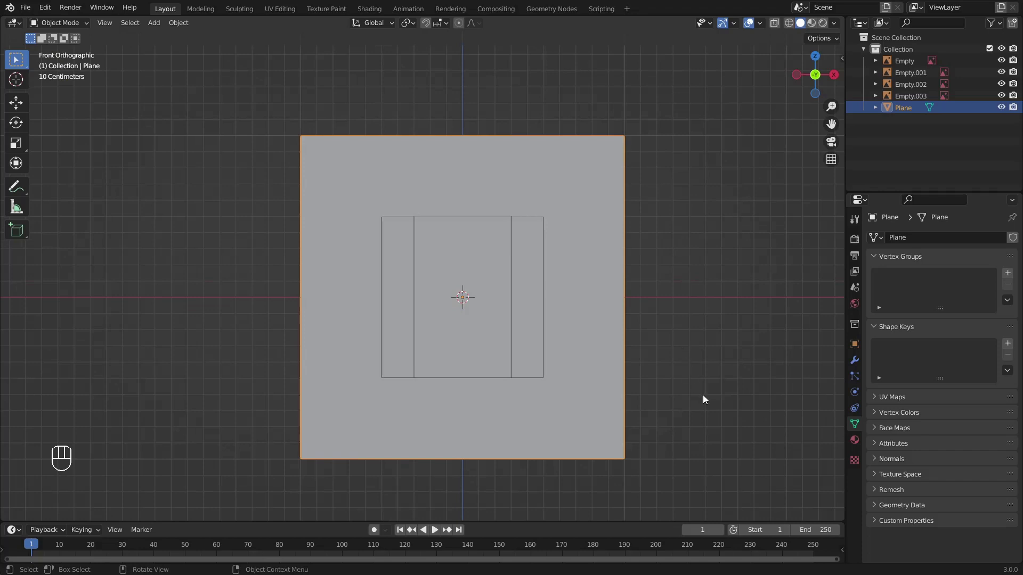
key("KP_Decimal")
key("s")
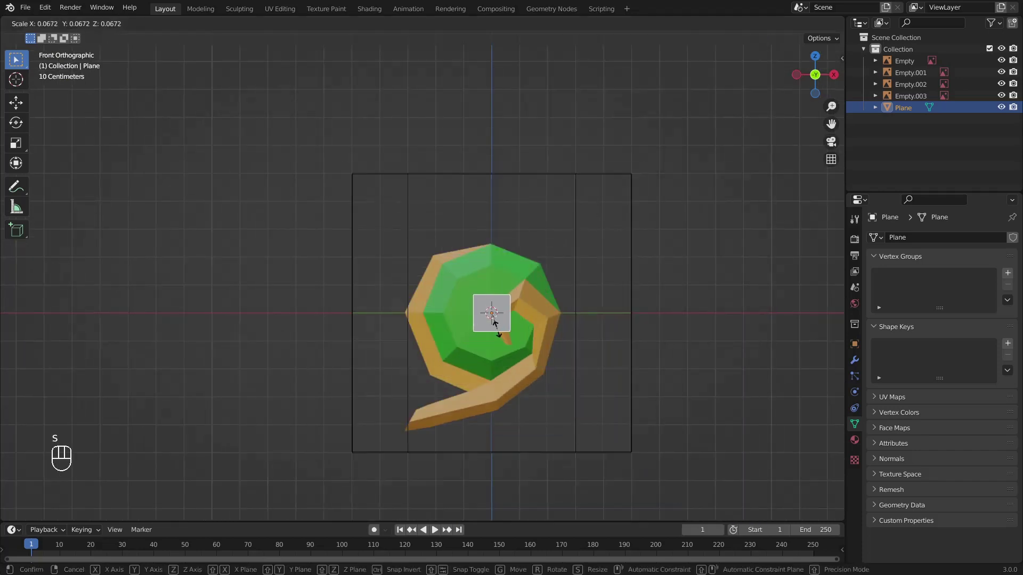
left_click(495, 325)
Step: Move the plane onto the golden spiral's lower tail, about -0.142 m in X and -0.355 m in Z
middle_click_drag(563, 359, 504, 299, "shift")
scroll(552, 219, "up", 4)
scroll(485, 327, "up", 2)
key("g")
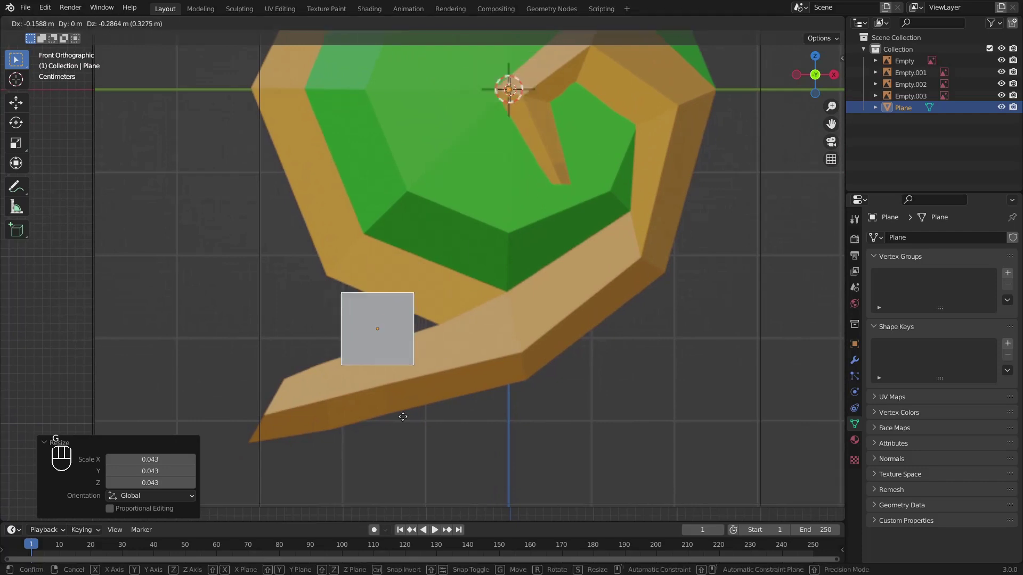
scroll(462, 412, "up", 3)
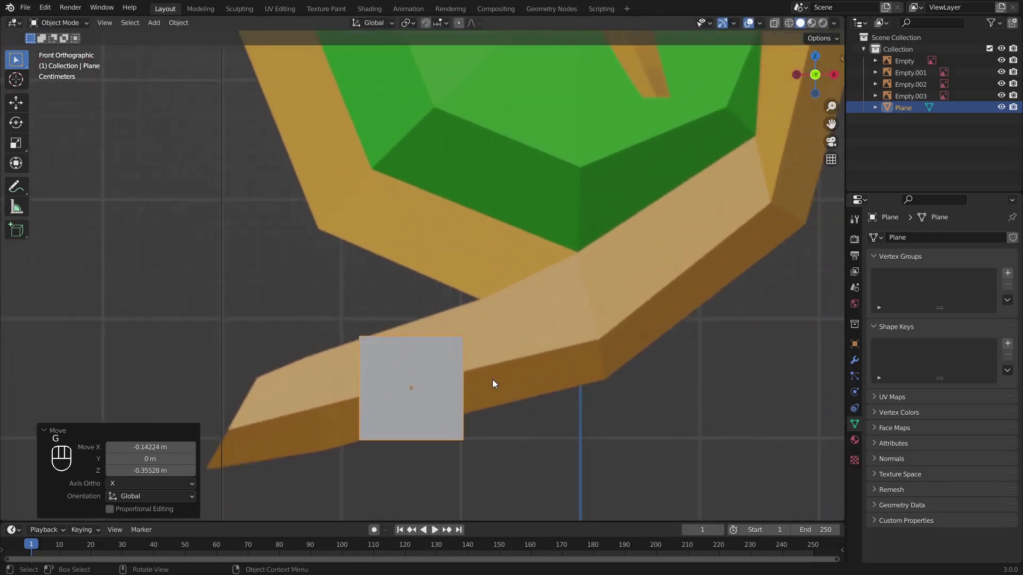
Step: Rotate the plane about -12.3° and shift it about -0.035 m in X along the tail, fine-tuning with rotations of about 2.3° and 1.3°
key("r")
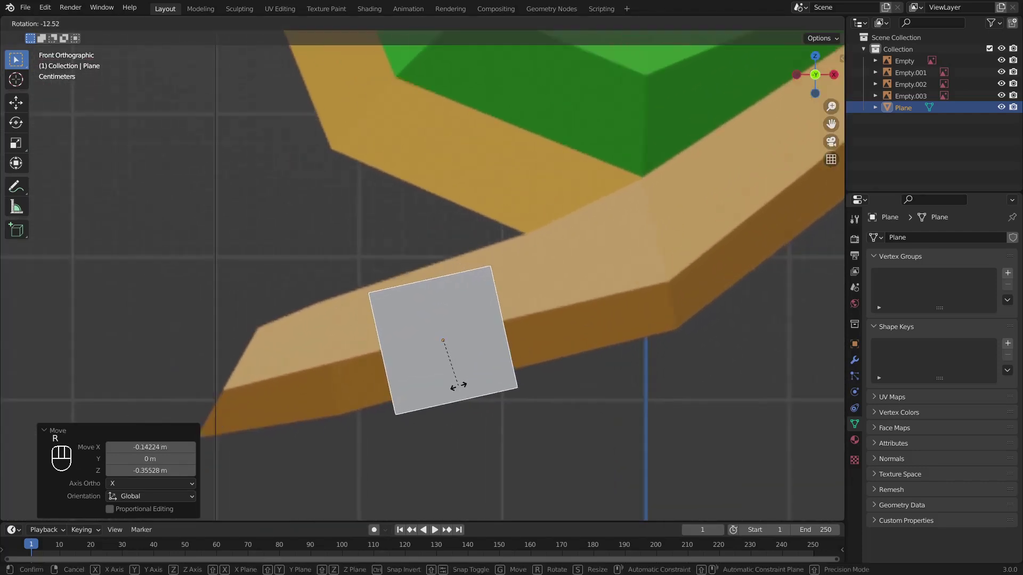
left_click(458, 386)
key("g")
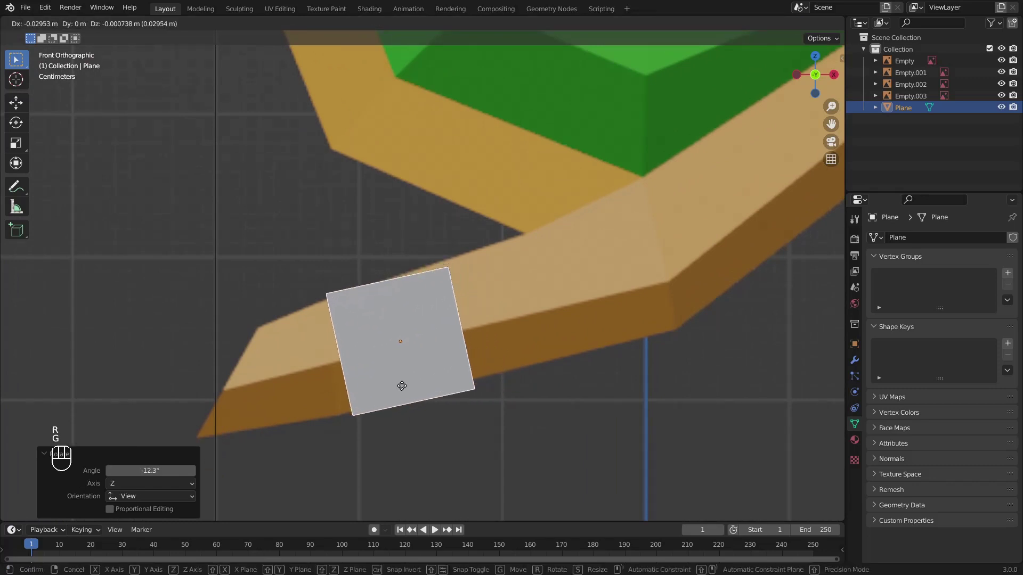
left_click(394, 388)
key("r")
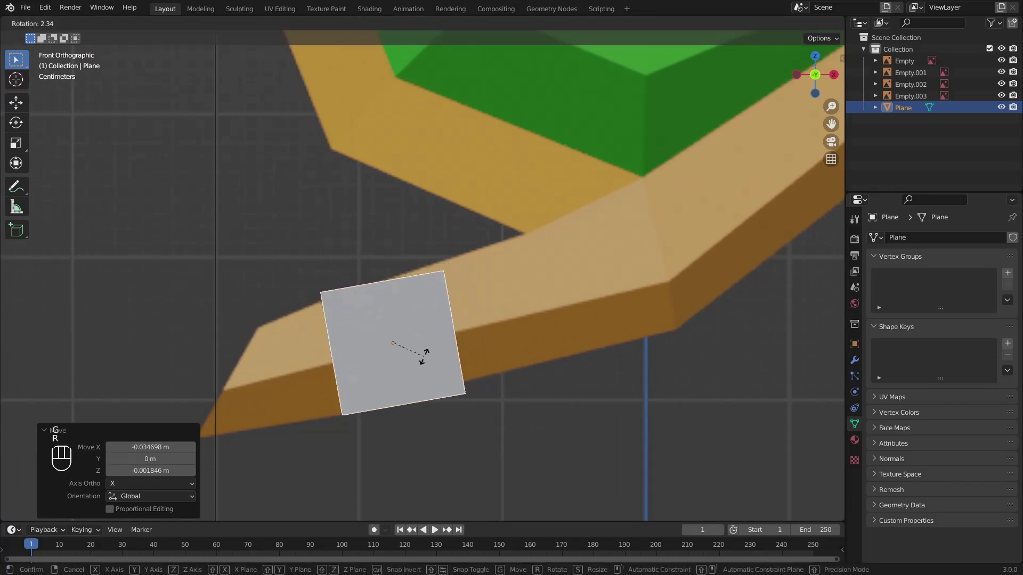
left_click(424, 356)
middle_click_drag(425, 356, 437, 334, "shift")
key("r")
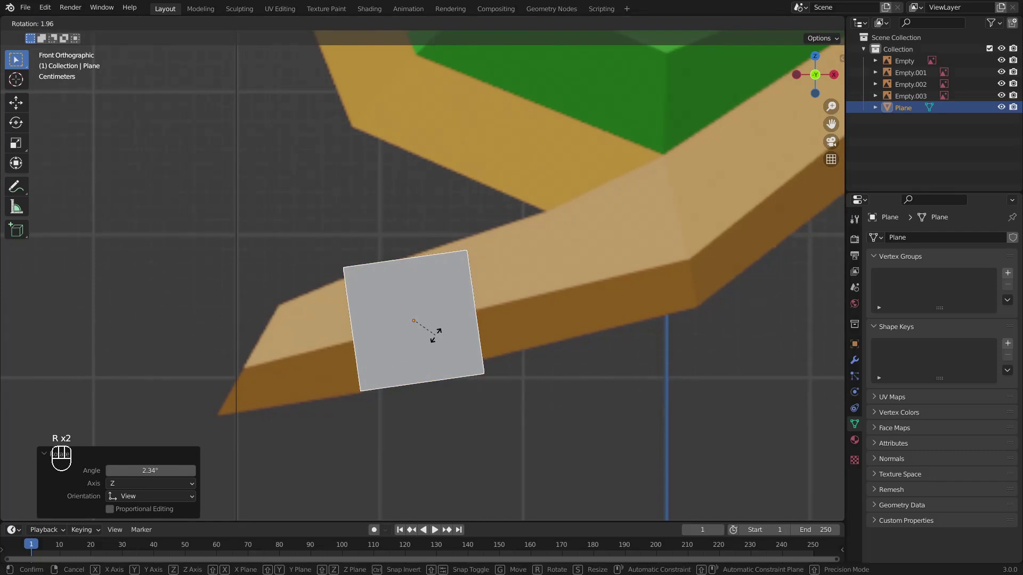
left_click(434, 336)
Step: Nudge and slightly rotate the plane over the tail, and scale it by about 0.872 to fit the tail's width
key("g")
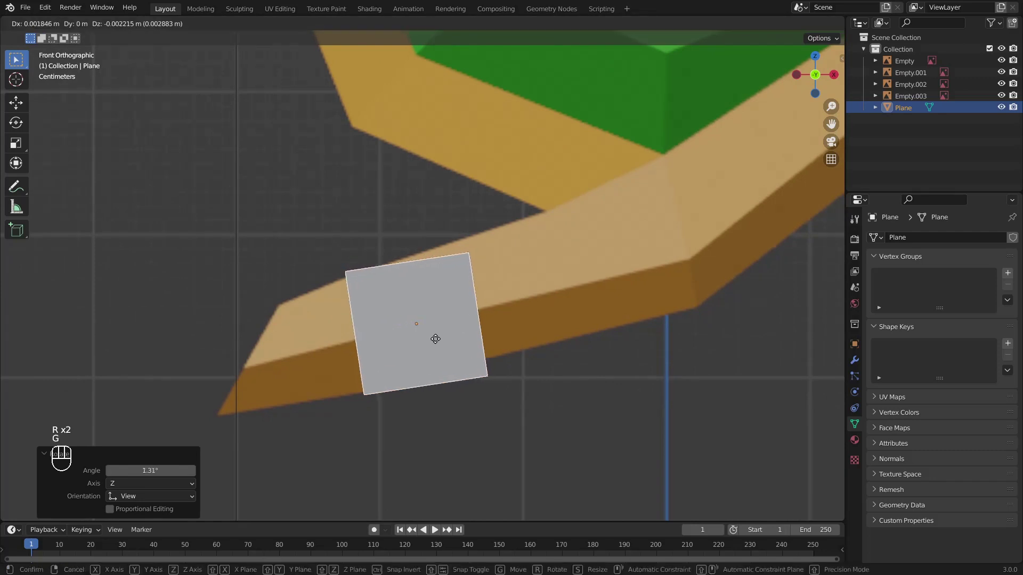
left_click(437, 338)
key("r")
left_click(439, 338)
key("s")
left_click(437, 340)
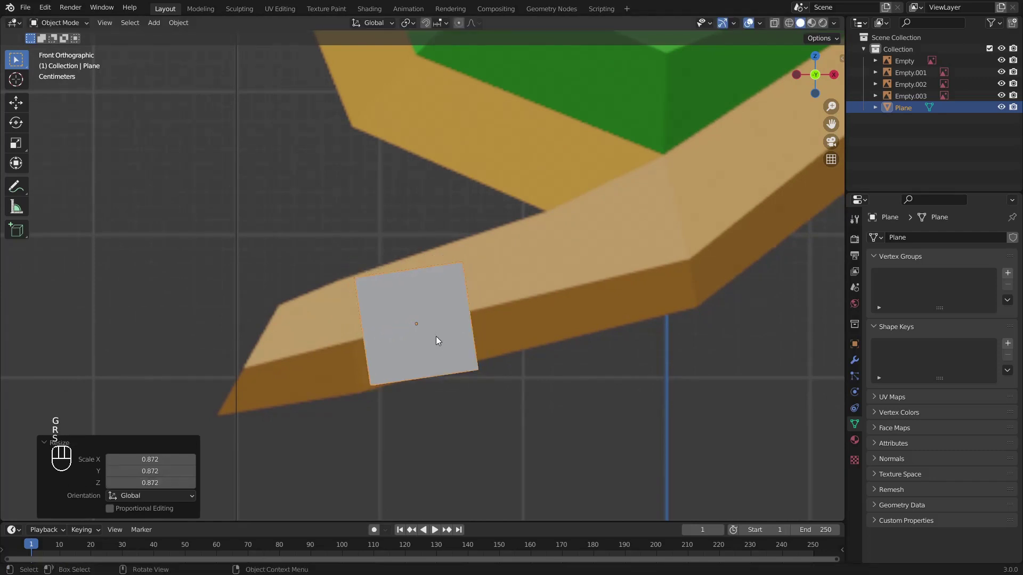
Step: Tilt the plane about -5.7°, nudge it towards the tail's tip and rotate it back about 2.85° to follow the tail's slope
key("r")
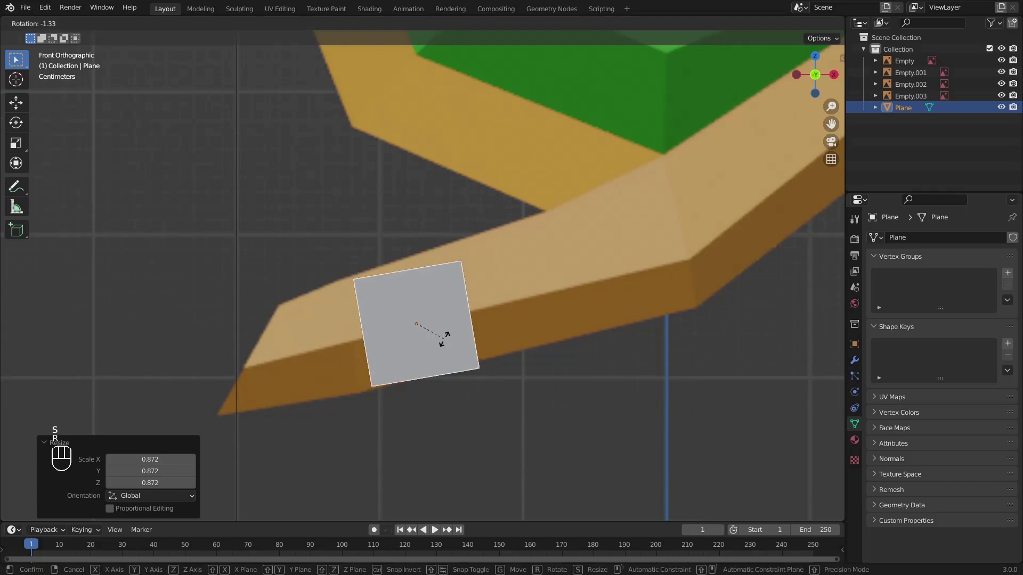
left_click(444, 338)
key("g")
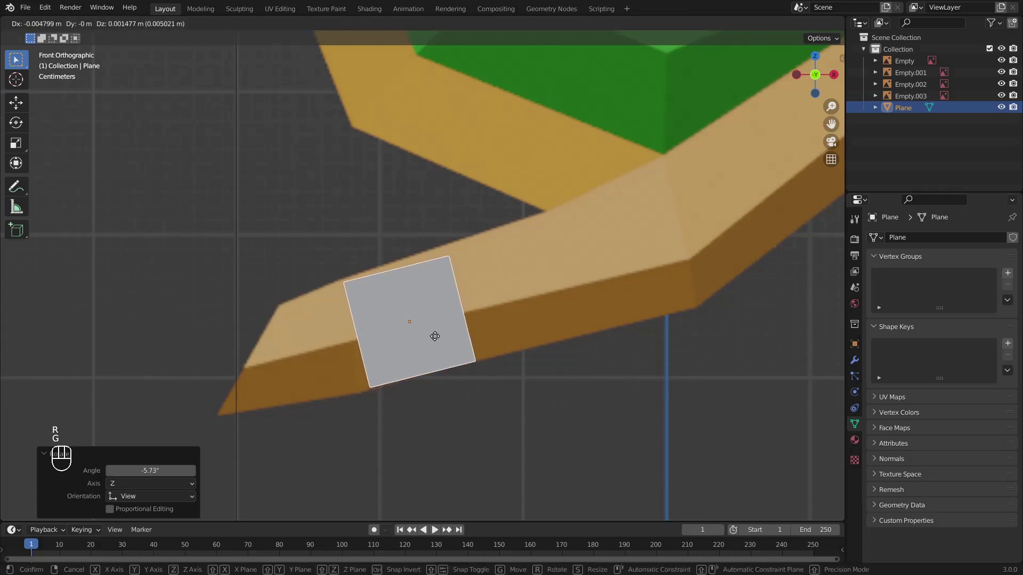
left_click(435, 337)
key("r")
left_click(436, 338)
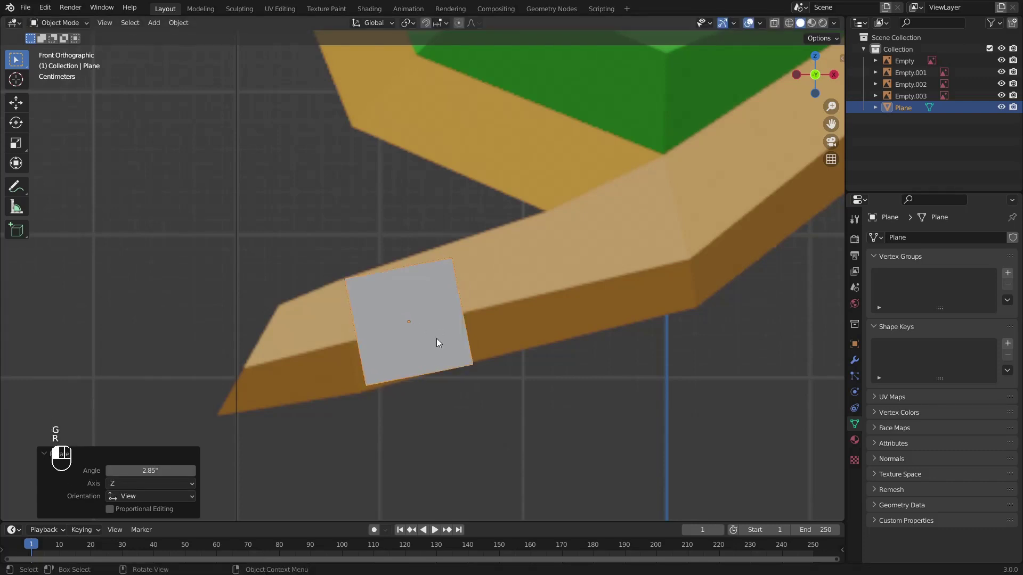
Step: Scale the plane by about 1.028 and move it about -0.003 m in X and -0.002 m in Z onto the tail's outline
key("s")
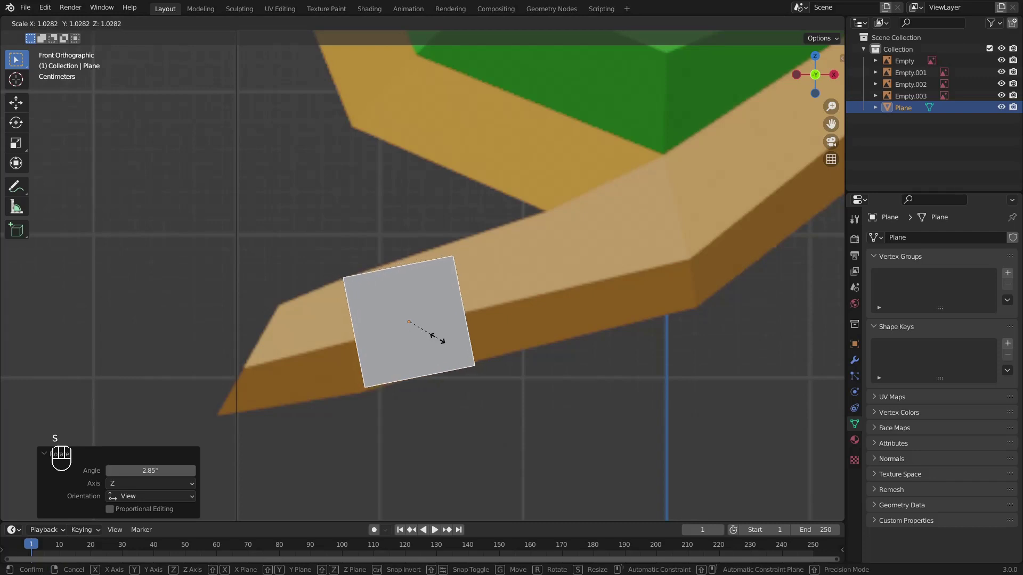
left_click(438, 338)
key("g")
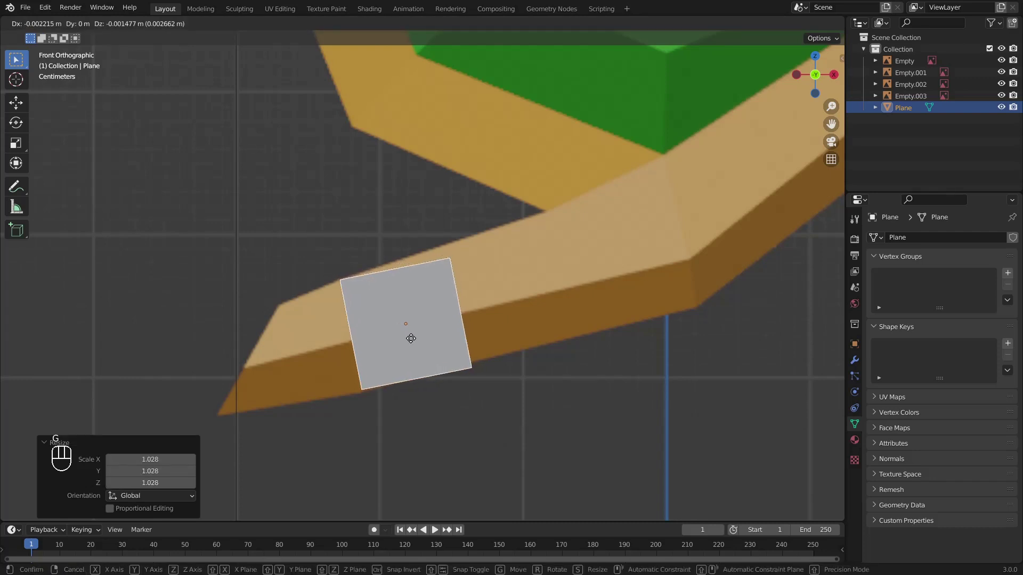
left_click(411, 339)
middle_click_drag(412, 338, 445, 308, "shift")
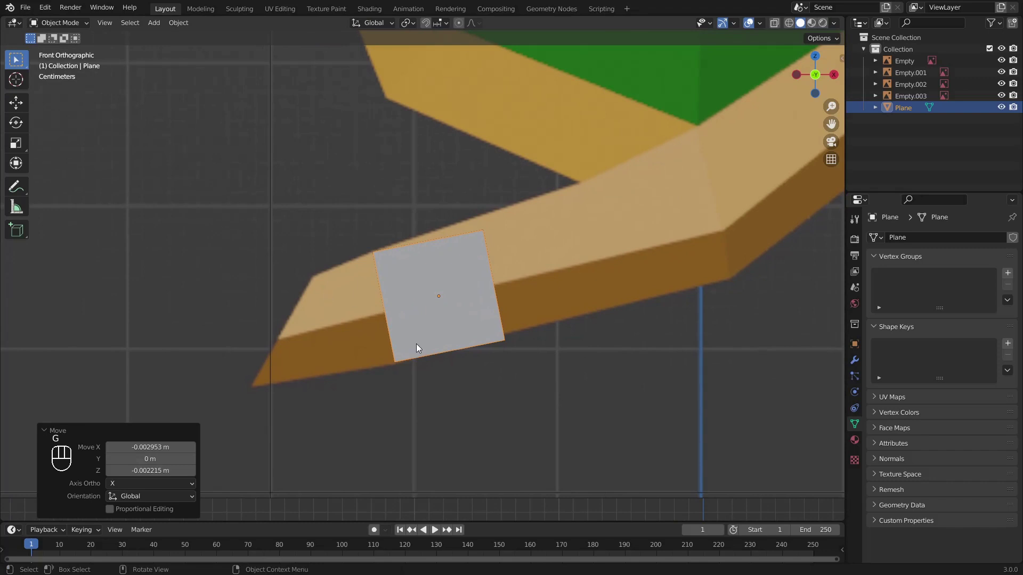
Step: In Edit Mode, extrude the plane's edge nearest the tail's tip by about -0.066 m in X and -0.017 m in Z
key("Tab")
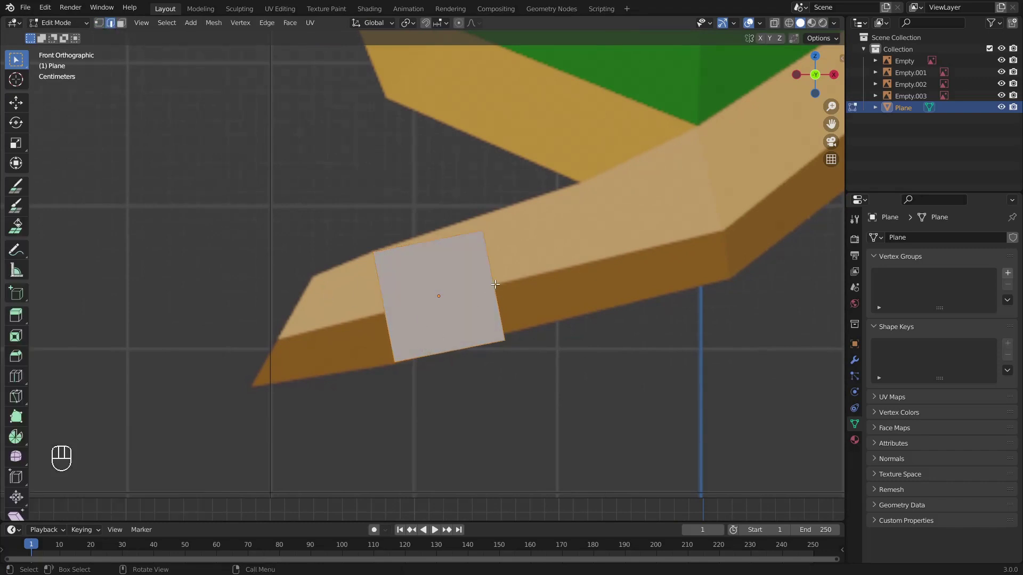
left_click(413, 340)
middle_click_drag(430, 313, 523, 246, "shift")
scroll(501, 259, "up", 1)
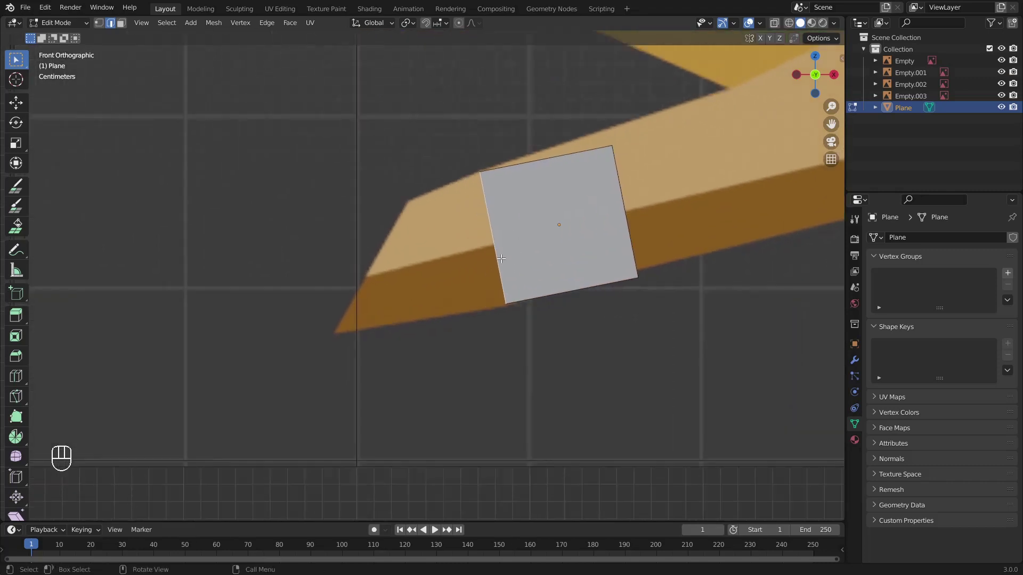
key("e")
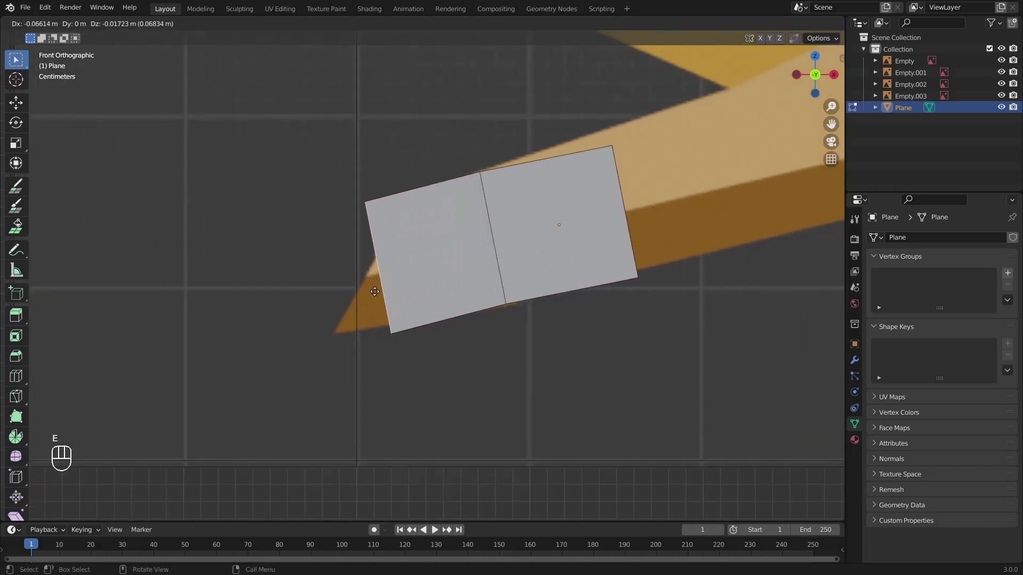
left_click(395, 200)
Step: Rotate the extruded edge about 41.2°, scale it by about 1.155 and move it to match the slanted tip of the tail
key("r")
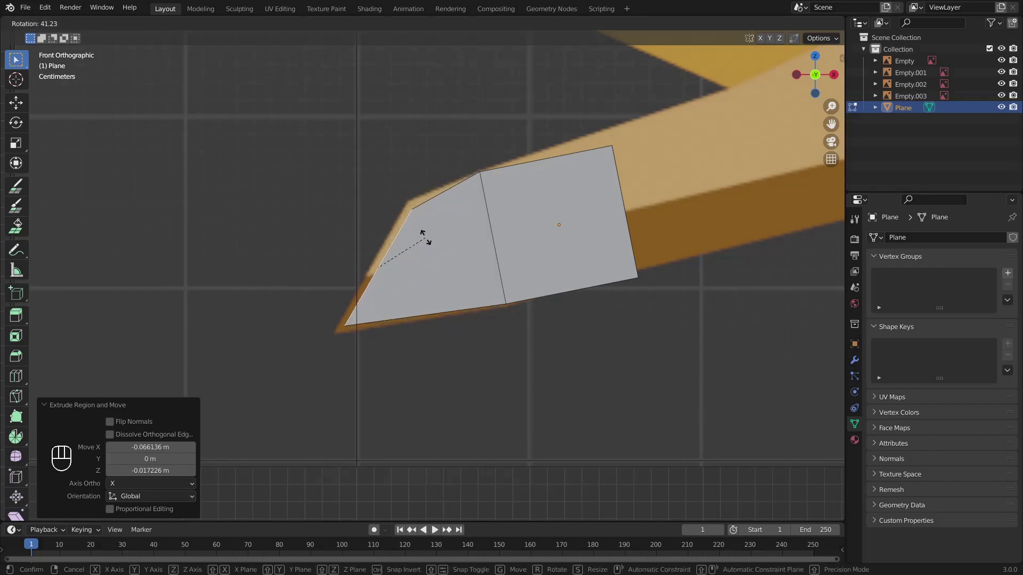
left_click(425, 238)
key("s")
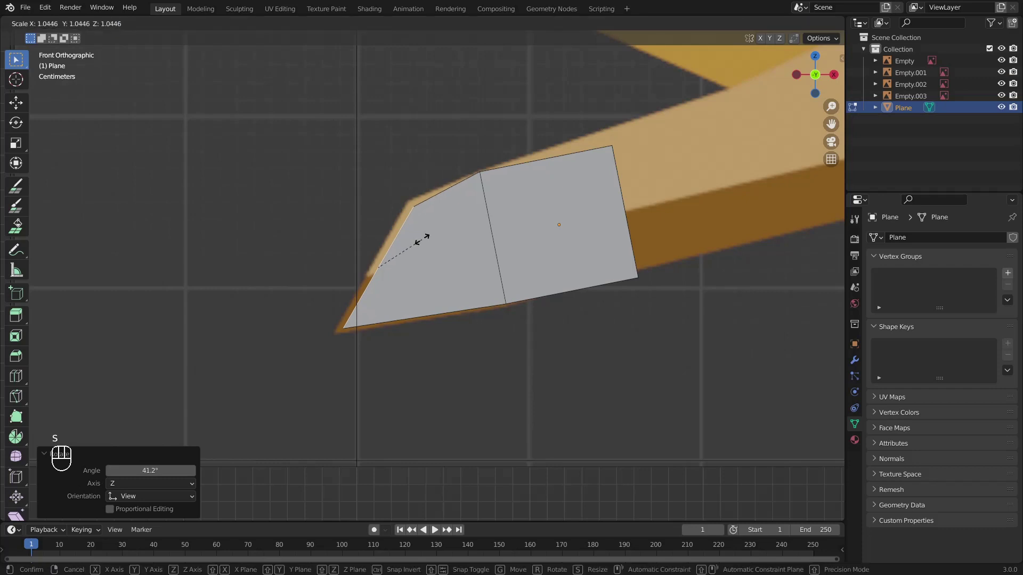
left_click(429, 241)
key("g")
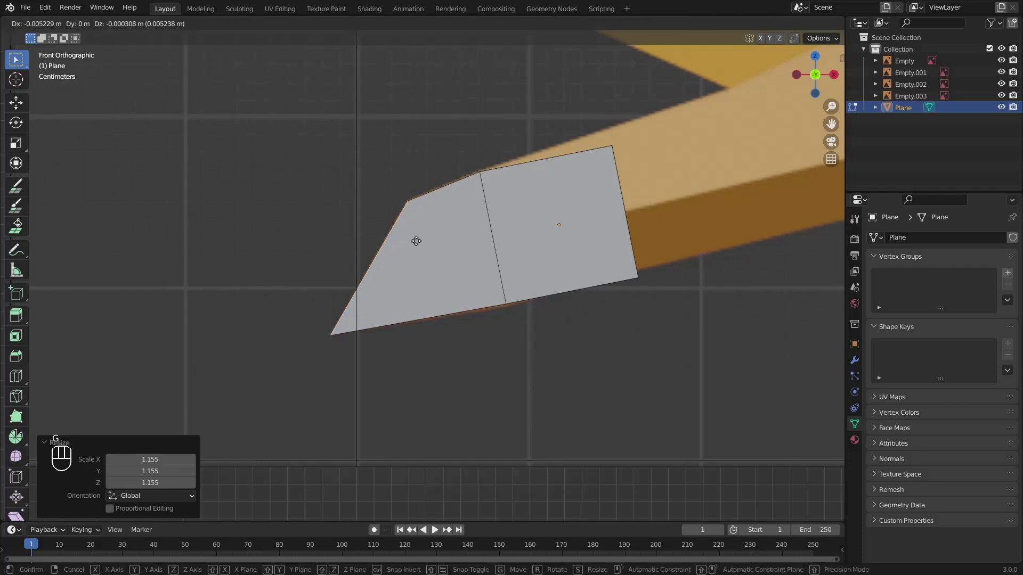
left_click(416, 240)
Step: Move the plane's opposite end edge up along the spiral by about 0.070 m in X and 0.029 m in Z
middle_click_drag(550, 262, 399, 283, "shift")
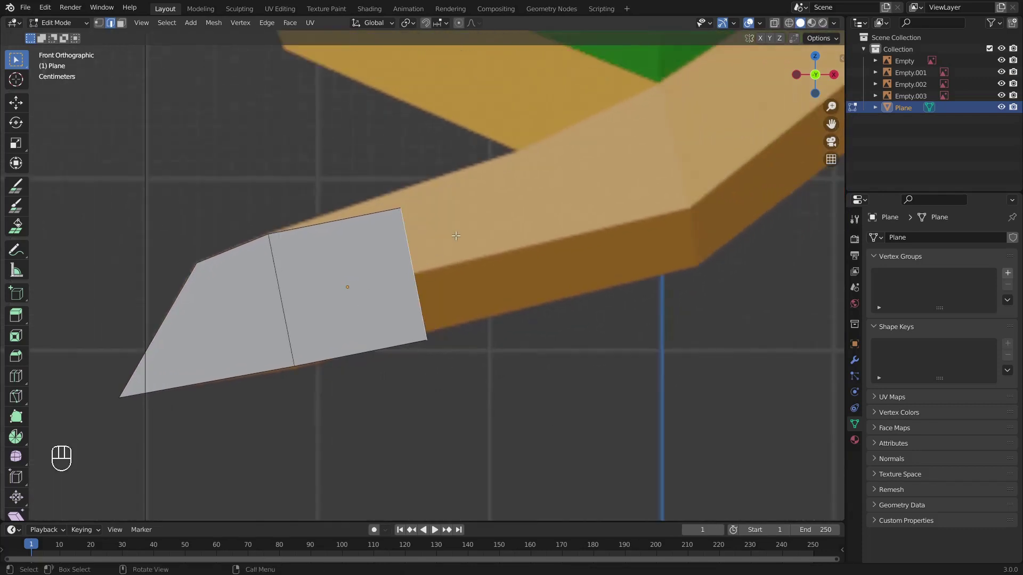
middle_click_drag(453, 240, 437, 279, "shift")
key("g")
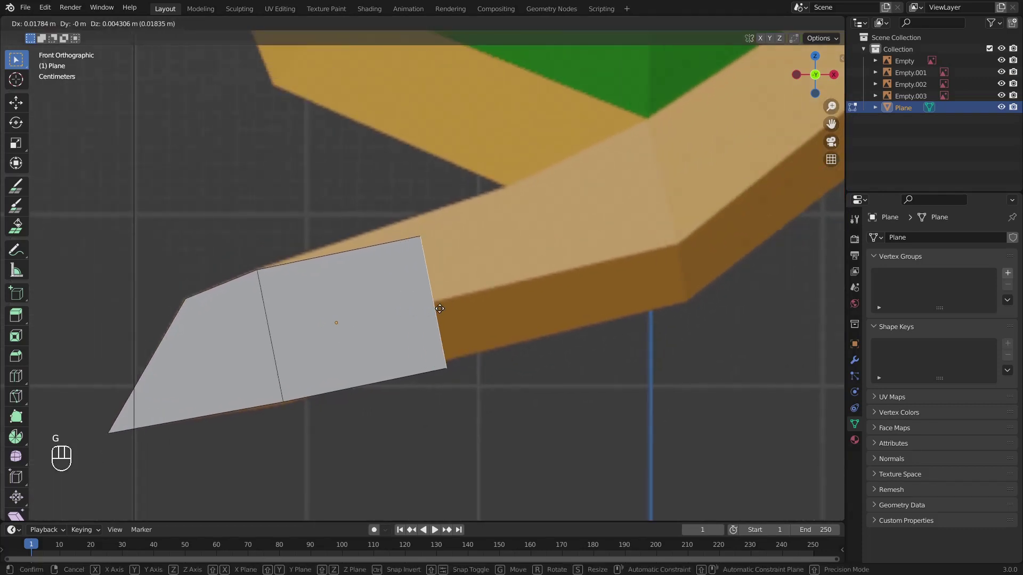
left_click(526, 267)
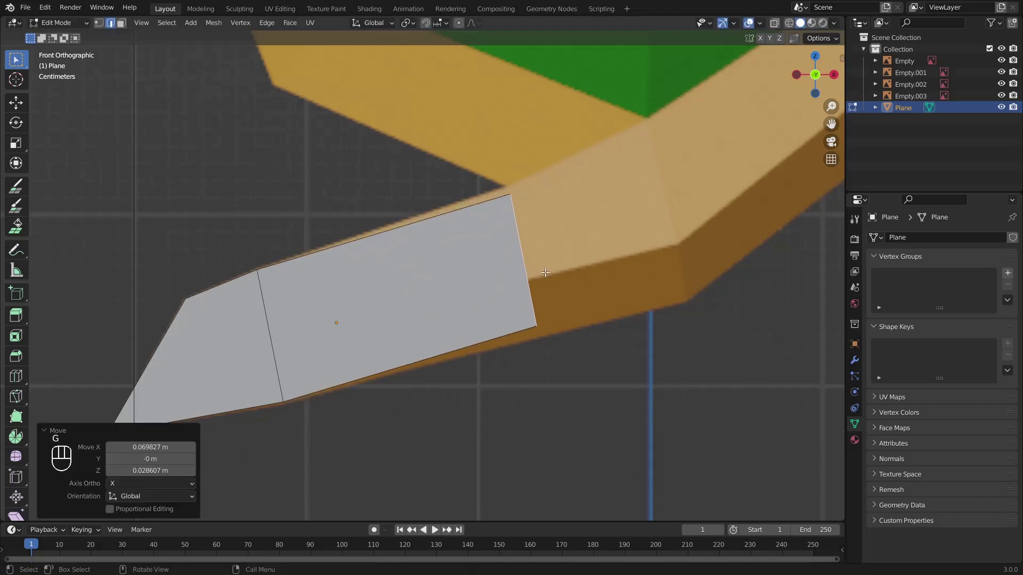
Step: Scale the plane's moved end edge by about 1.11 and 1.043, nudging it about -0.001 m in Z, to match the gold band's width
key("s")
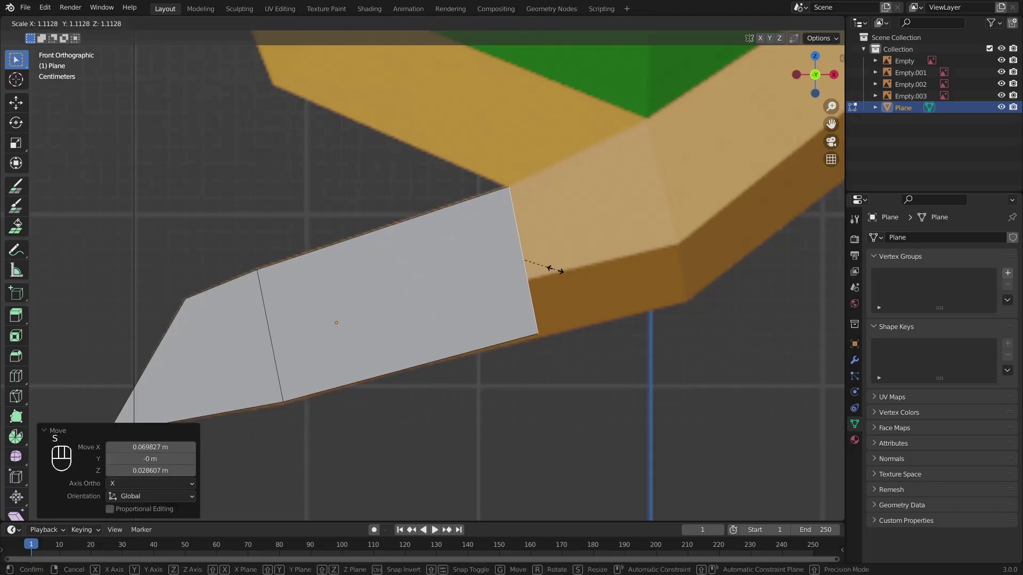
left_click(548, 271)
key("g")
left_click(548, 273)
key("s")
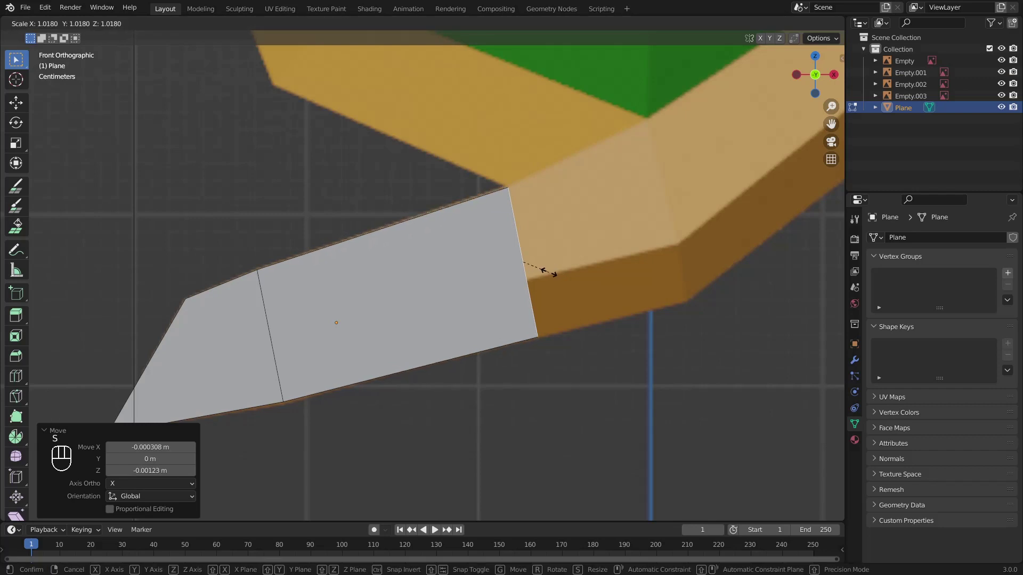
left_click(551, 272)
Step: Extrude the end edge along the spiral to the gem's bottom corner by about 0.081 m in X and 0.027 m in Z
middle_click_drag(595, 265, 517, 304, "shift")
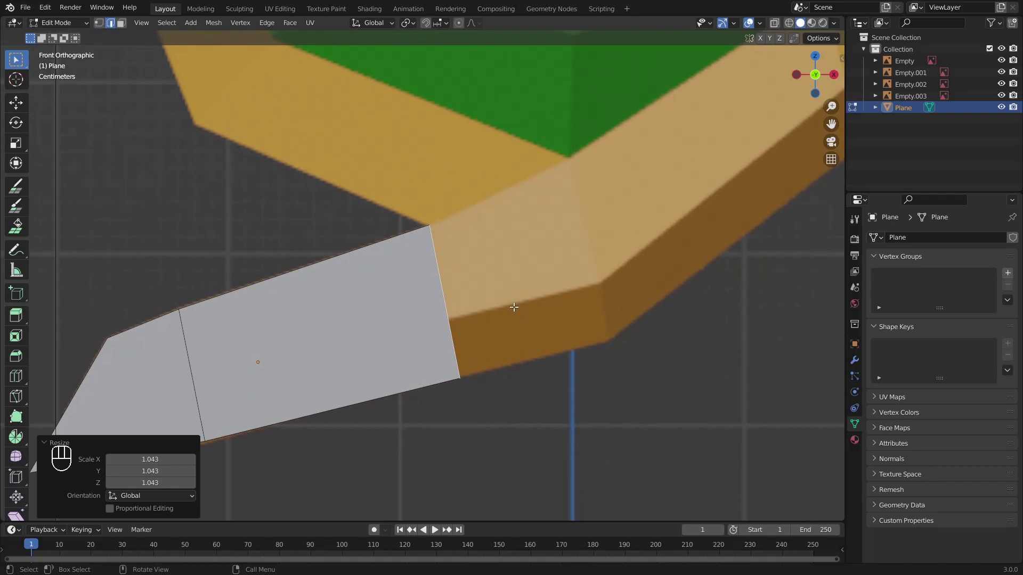
middle_click_drag(512, 301, 443, 343, "shift")
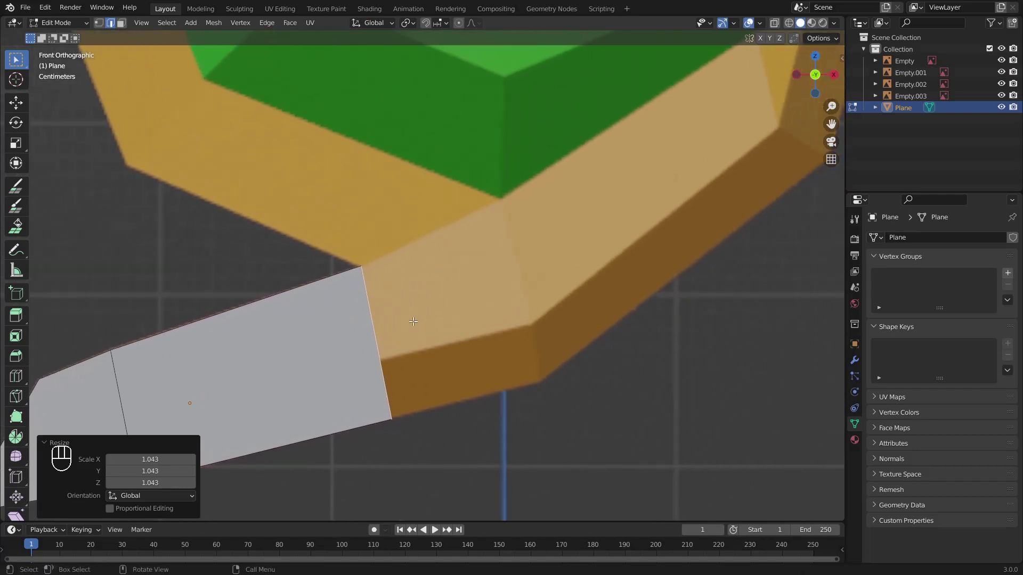
key("e")
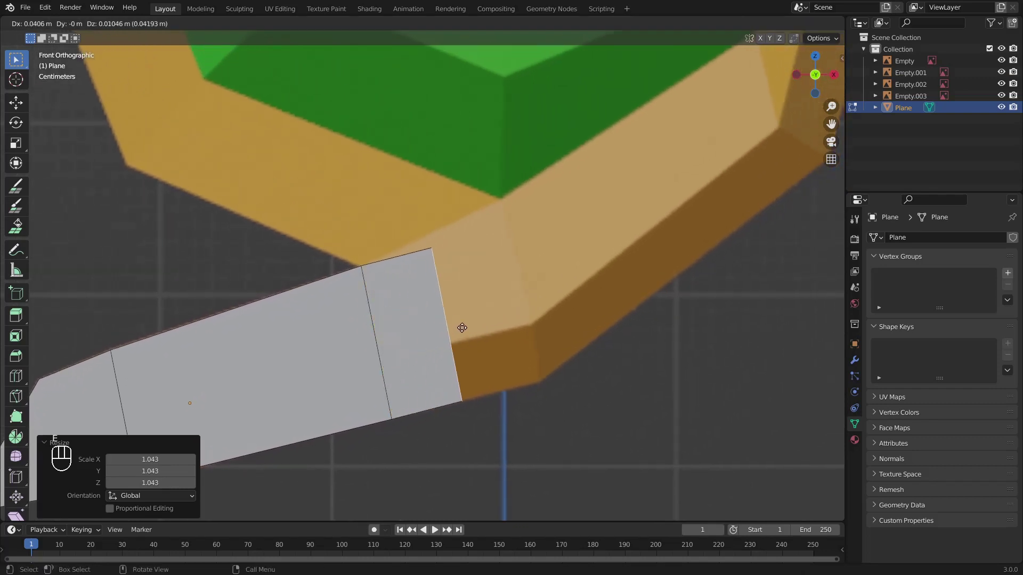
left_click(530, 300)
Step: Scale the extruded edge by about 1.130 and 1.060, nudging it about 0.001 m in X and Z, to span the gold band
key("s")
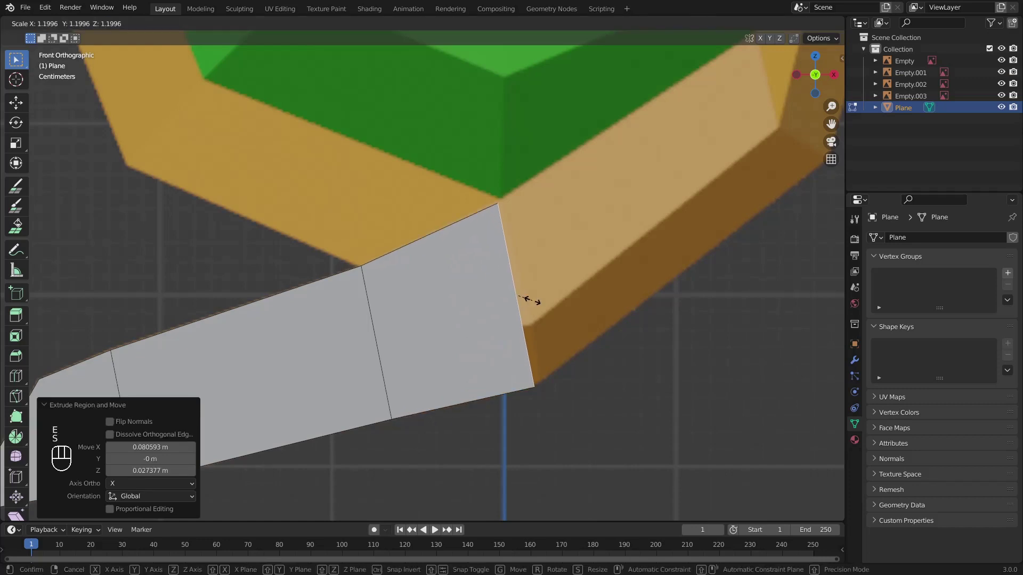
left_click(532, 301)
key("g")
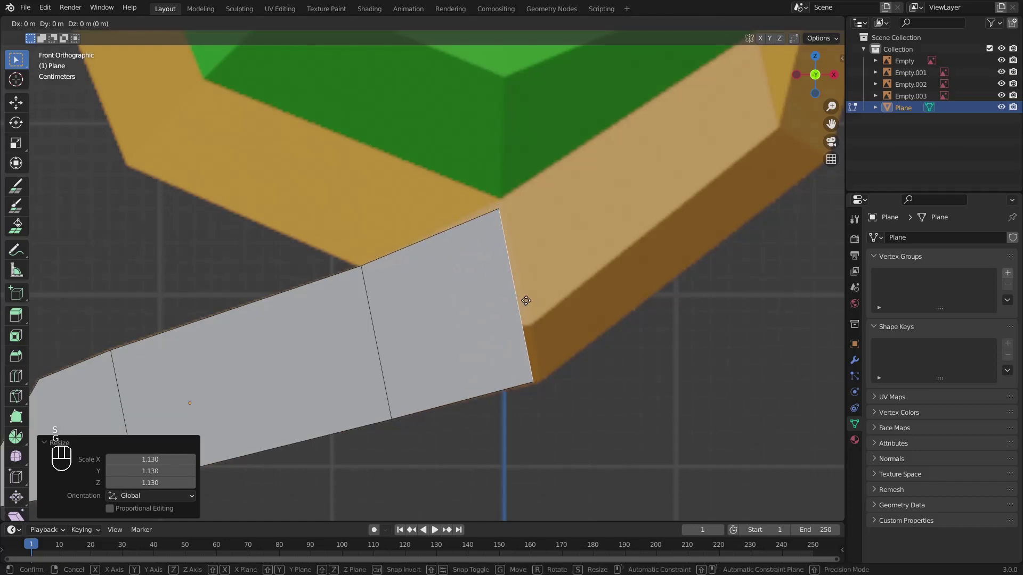
left_click(528, 300)
key("s")
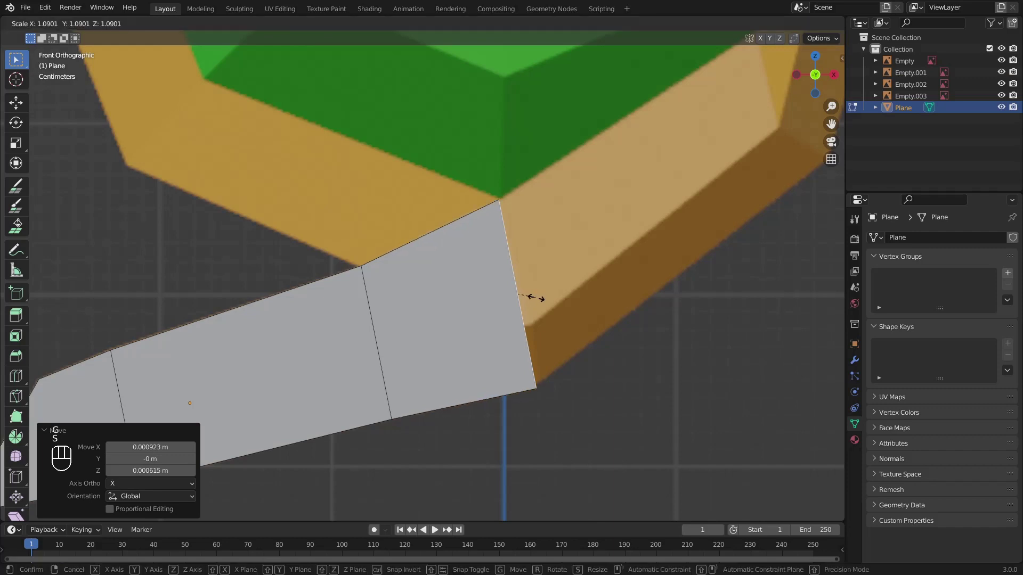
left_click(532, 297)
Step: Rotate the edge about -1° and -0.6°, move it about 0.002 m in X and Z, and scale it by about 0.984
key("r")
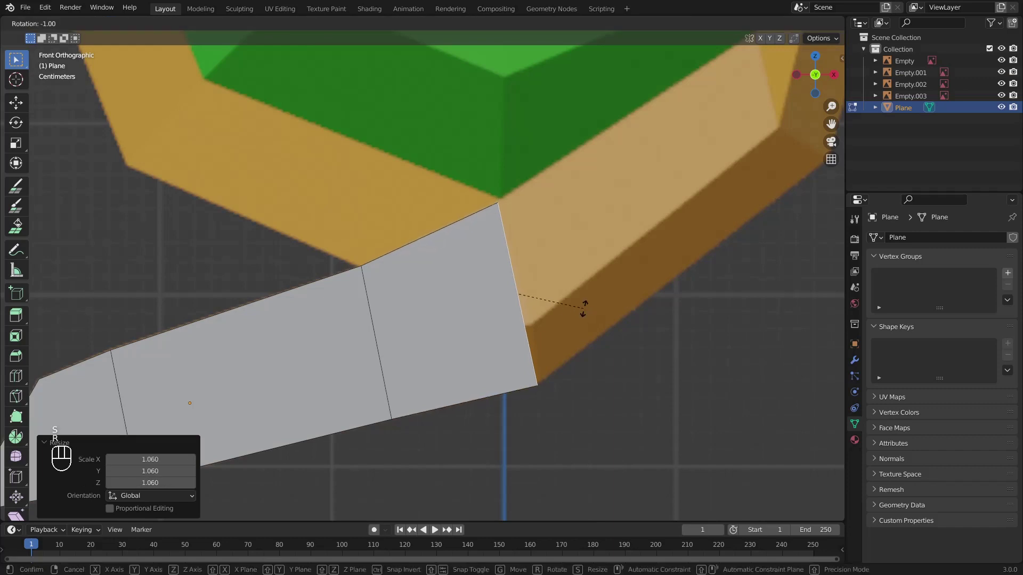
left_click(584, 308)
key("g")
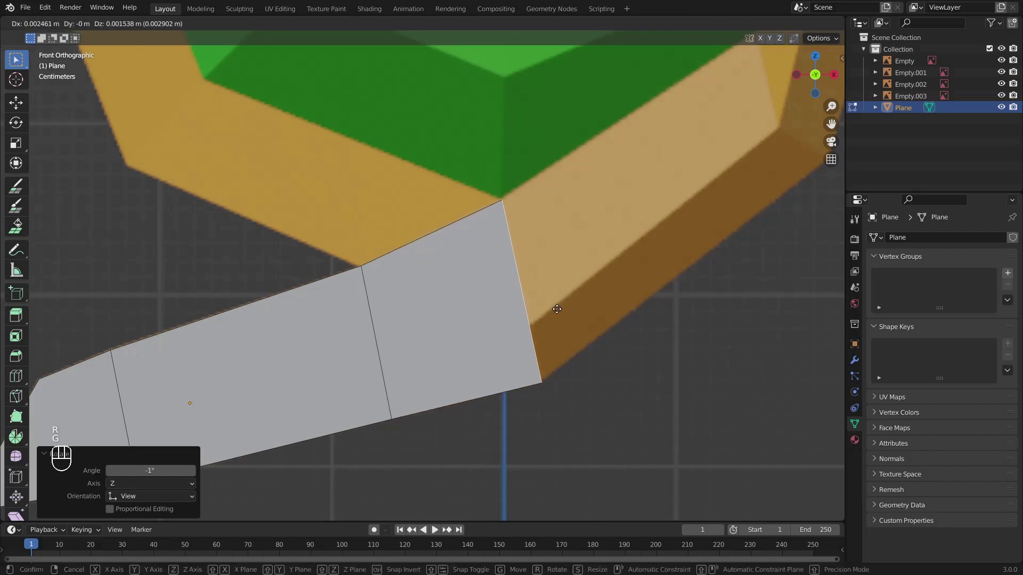
left_click(556, 309)
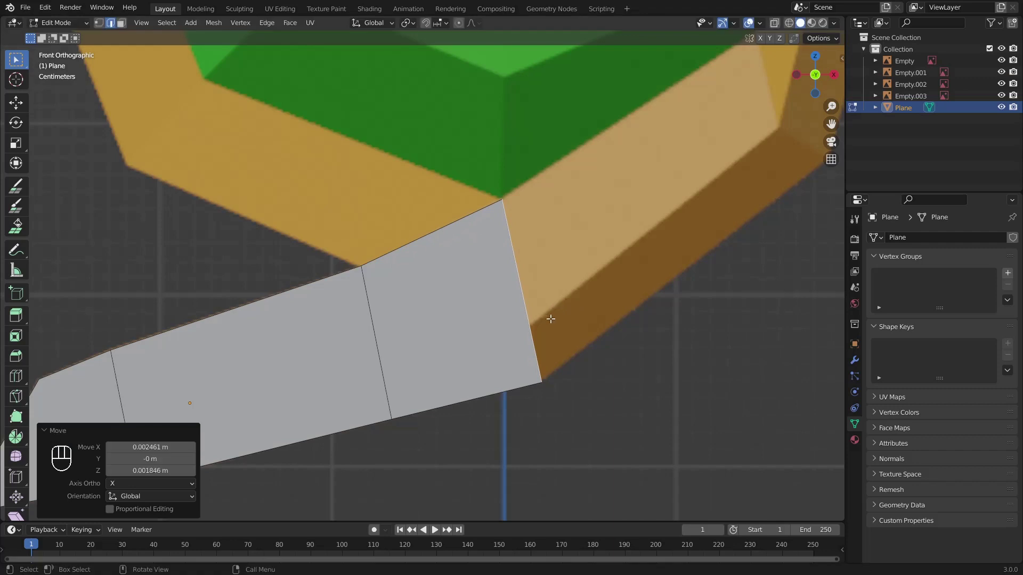
key("r")
left_click(551, 319)
key("s")
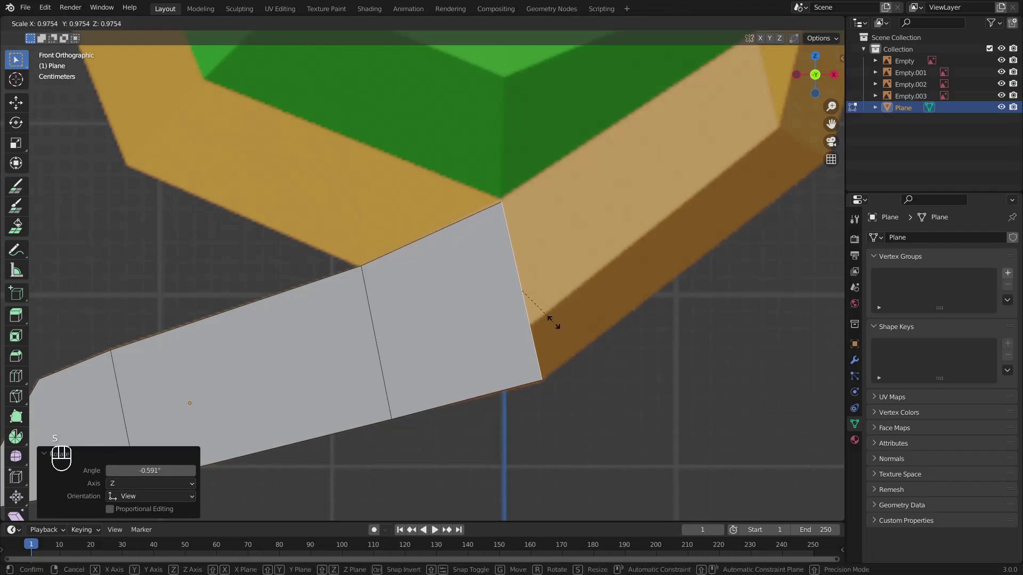
left_click(555, 323)
Step: Extrude the end edge along the gem's lower side by about 0.130 m in X and 0.091 m in Z
middle_click_drag(601, 286, 442, 348, "shift")
scroll(478, 328, "down", 1)
key("e")
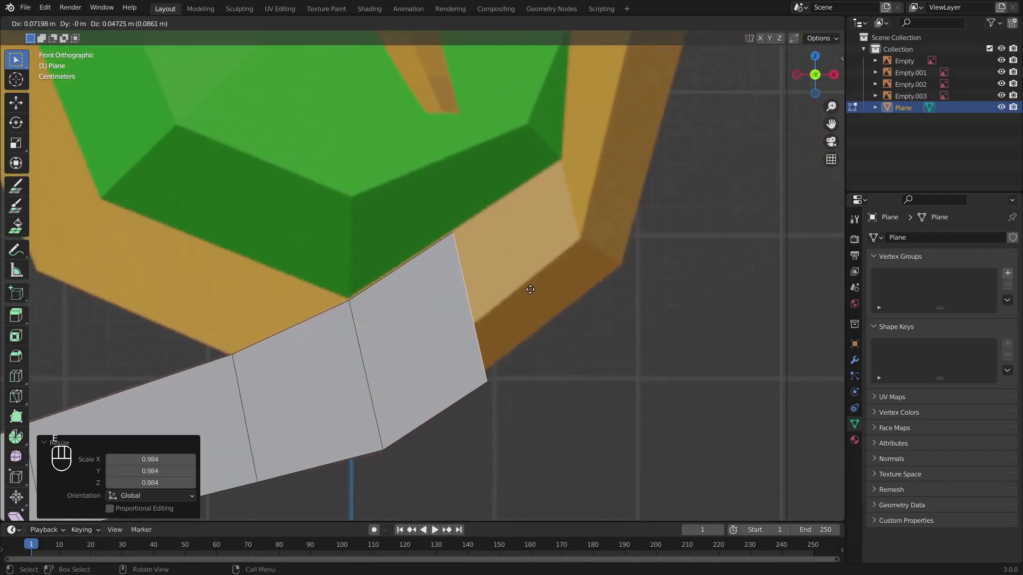
left_click(561, 267)
Step: Scale, rotate and move the extruded edge about 0.011 m in X and 0.009 m in Z onto the band's lower-right bend
scroll(561, 267, "down", 2)
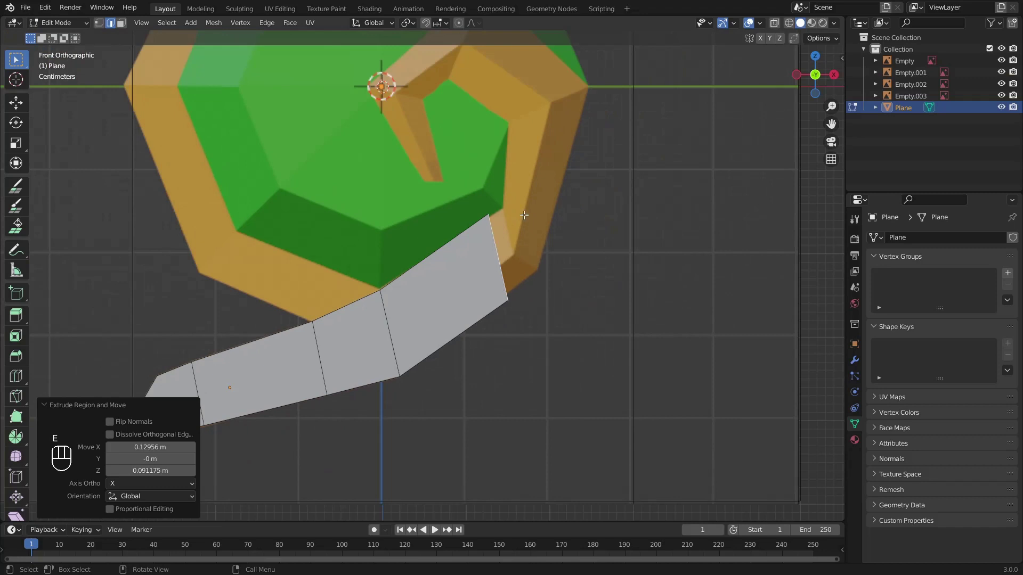
scroll(527, 256, "up", 5)
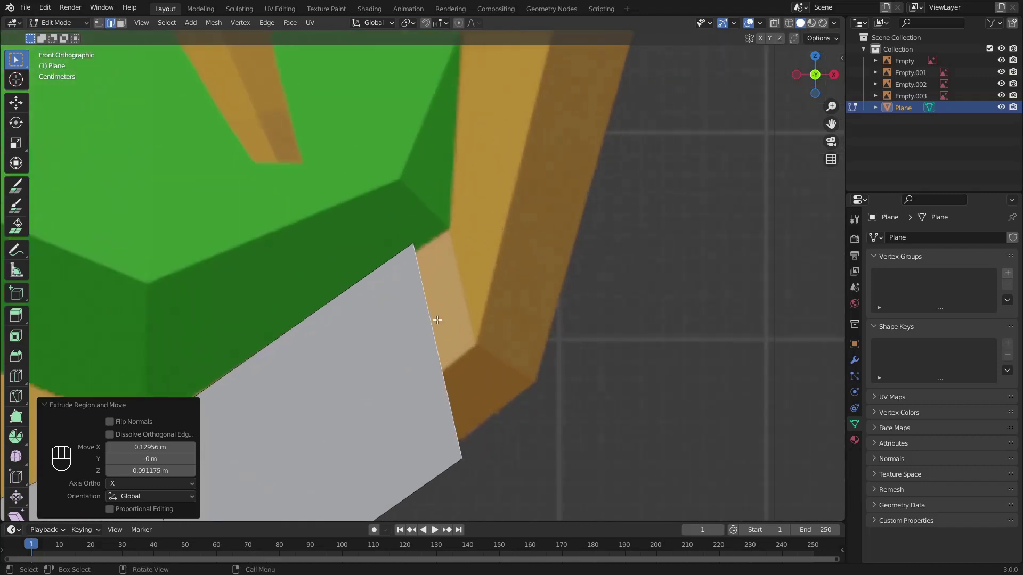
key("s")
left_click(515, 312)
key("g")
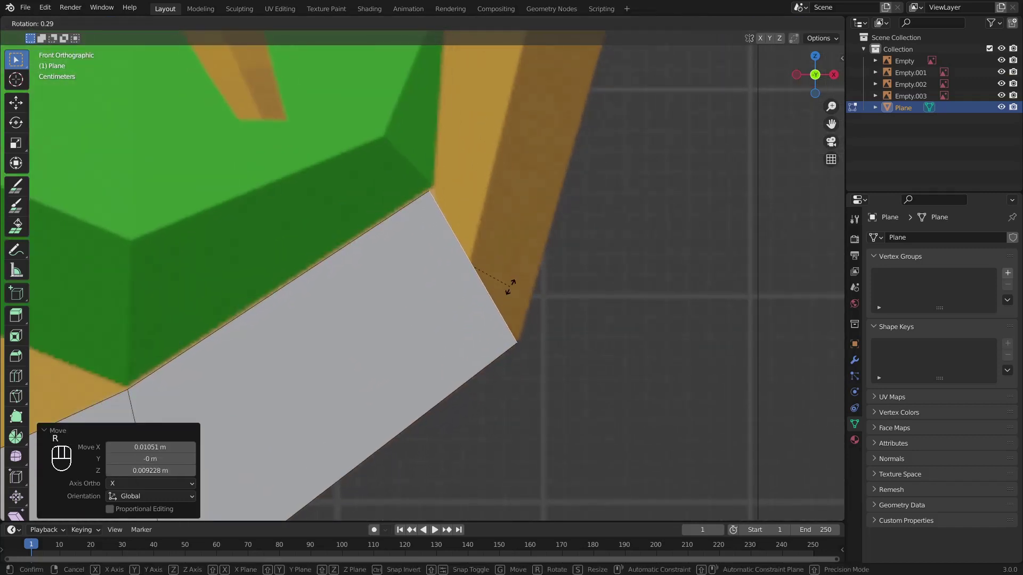
left_click(506, 286)
Step: Extrude the edge up the gem's right side by about 0.036 m in X and 0.145 m in Z
scroll(502, 276, "down", 3)
scroll(502, 277, "up", 2)
key("e")
left_click(546, 137)
middle_click_drag(546, 137, 527, 234, "shift")
Step: Rotate, move and scale the extruded edge, including by about 1.132, to fit the spiral's rightmost corner
key("r")
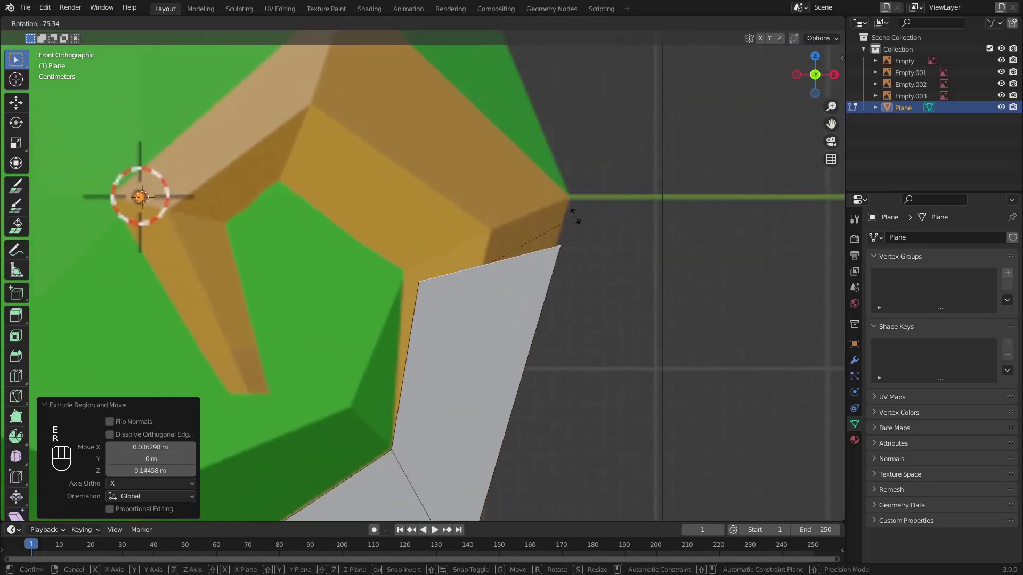
key("g")
key("r")
left_click(509, 271)
key("s")
key("g")
left_click(510, 269)
key("s")
key("g")
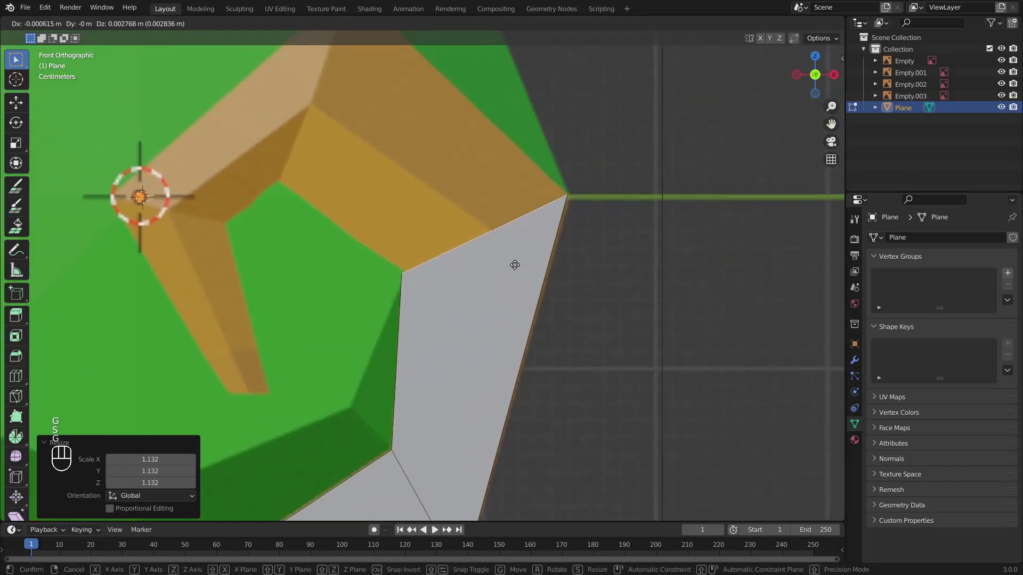
key("r")
key("g")
Step: Extrude the edge to the spiral's upper bend, then rotate, move and scale it to match the reference
middle_click_drag(462, 274, 573, 370, "shift")
key("e")
left_click(421, 235)
key("r")
middle_click_drag(420, 235, 578, 212, "shift")
left_click(522, 199)
key("g")
left_click(496, 227)
key("s")
left_click(498, 229)
key("g")
left_click(491, 220)
Step: Extrude the edge from the upper bend toward the gem's centre and rotate it, finishing with about -11.1°
key("e")
left_click(447, 259)
key("r")
left_click(551, 256)
key("r")
left_click(553, 311)
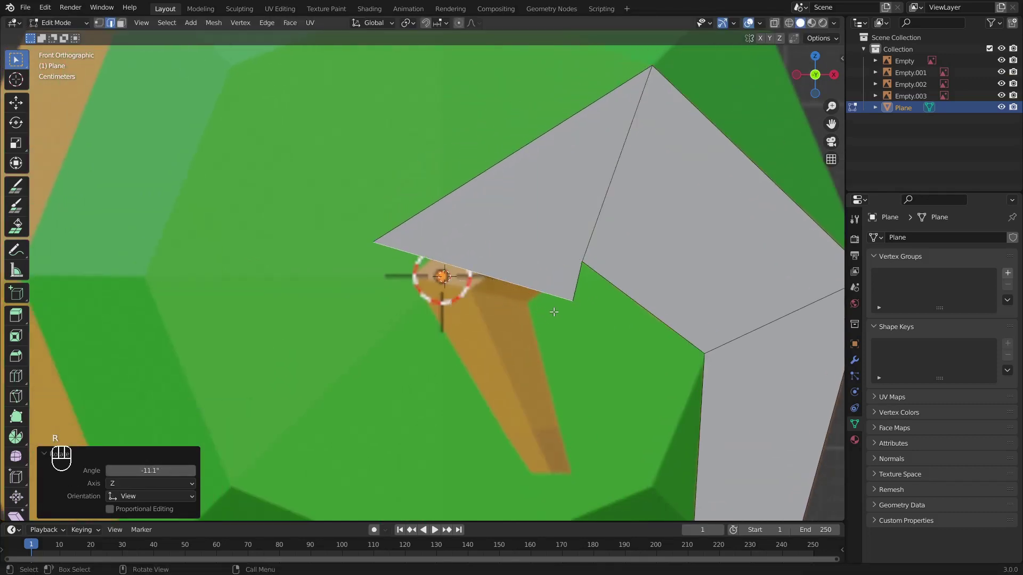
Step: Scale, move and rotate the extruded edge until it fits the spiral's bend at the gem's centre
key("s")
left_click(517, 298)
key("g")
left_click(512, 312)
key("r")
left_click(547, 317)
key("g")
left_click(542, 323)
key("s")
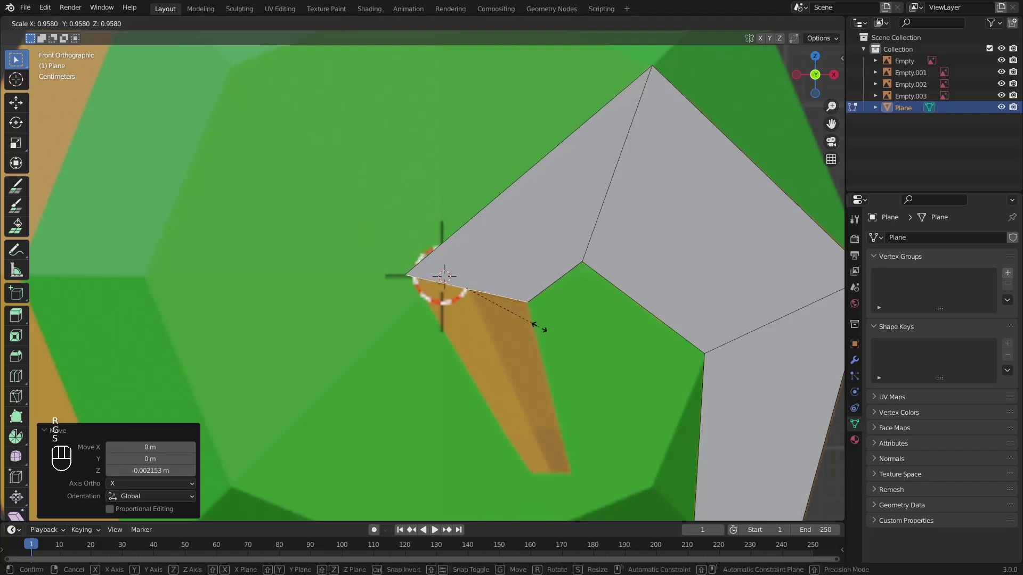
left_click(538, 325)
key("g")
left_click(539, 325)
Step: Extrude the edge at the gem's centre toward the spiral's inner tip by about 0.033 m in X and -0.096 m in Z
middle_click_drag(497, 356, 450, 268, "shift")
key("e")
left_click(507, 434)
middle_click_drag(507, 435, 488, 348, "shift")
scroll(496, 343, "up", 1)
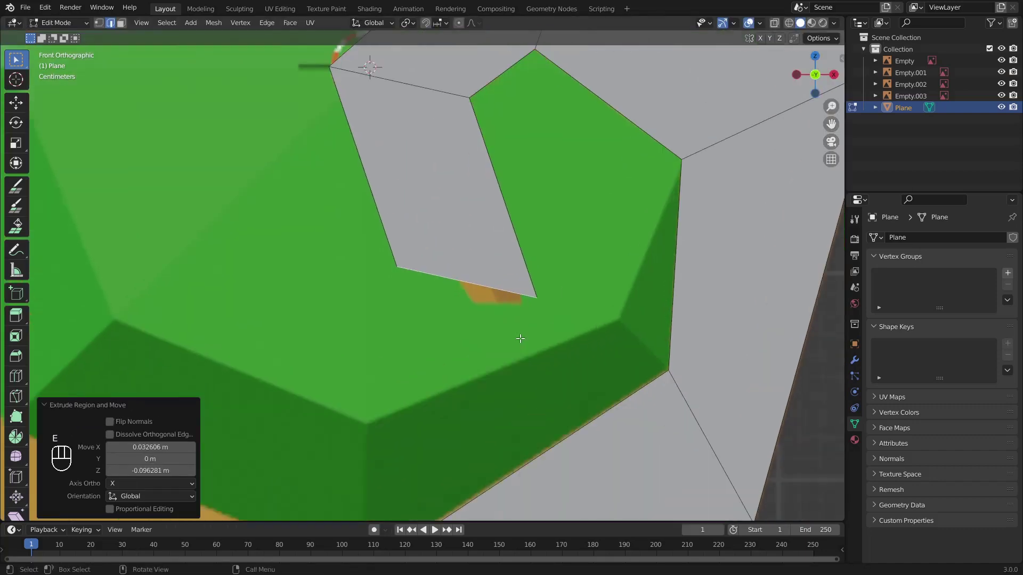
Step: Rotate the tip edge level, scale it by about 0.465 and move it onto the spiral's narrow inner end
key("r")
left_click(532, 320)
key("g")
left_click(543, 332)
key("s")
left_click(580, 297)
key("s")
left_click(534, 300)
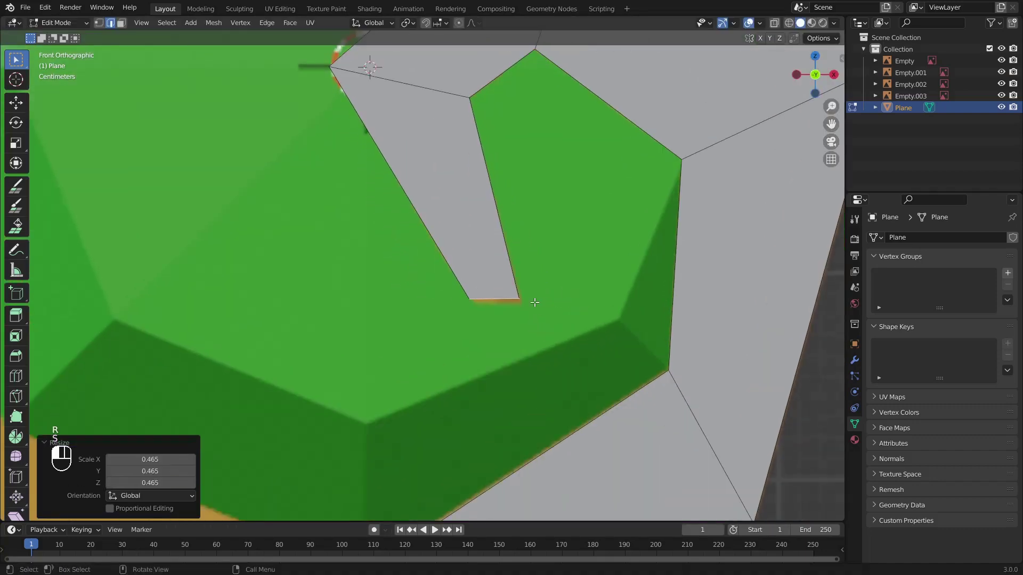
key("g")
left_click(538, 304)
Step: Extrude the upper edge of the segment below the gem along the outer gold band by about -0.138 m in X and 0.061 m in Z
scroll(548, 320, "down", 8)
middle_click_drag(548, 319, 601, 318, "shift")
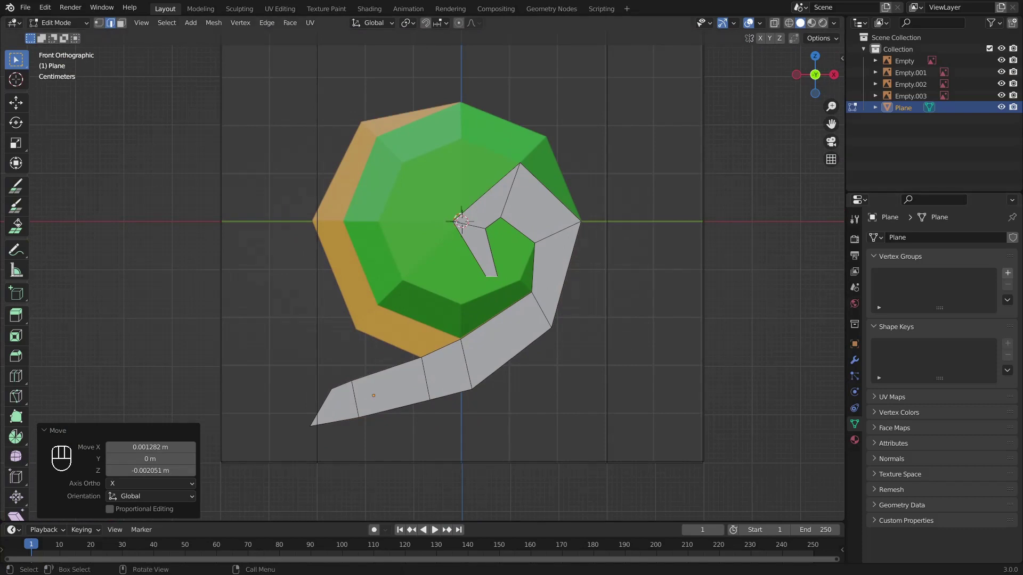
scroll(450, 326, "up", 1)
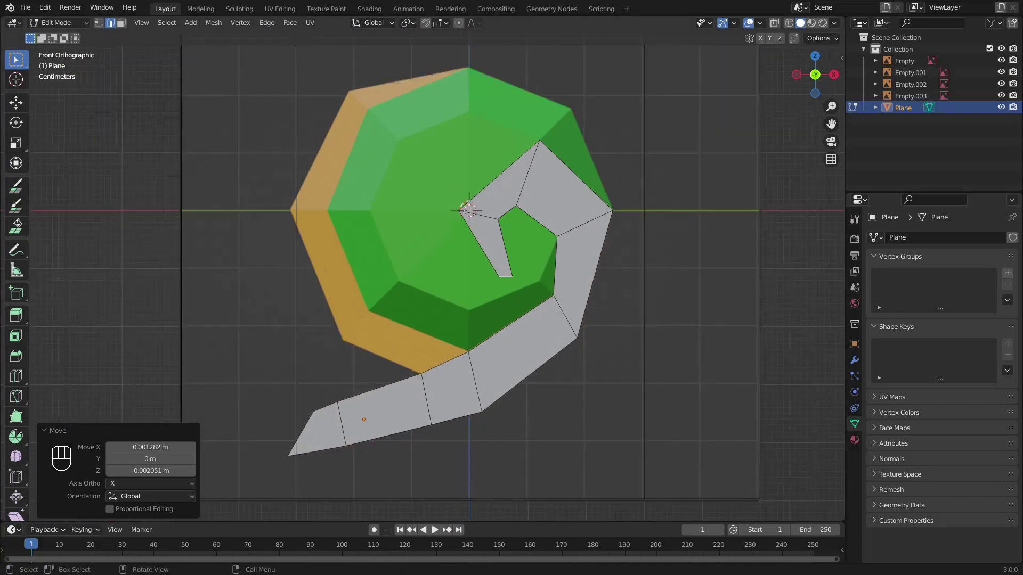
mouse_move(450, 326)
middle_mouse_down()
mouse_move(463, 252)
mouse_move(456, 335)
middle_mouse_up()
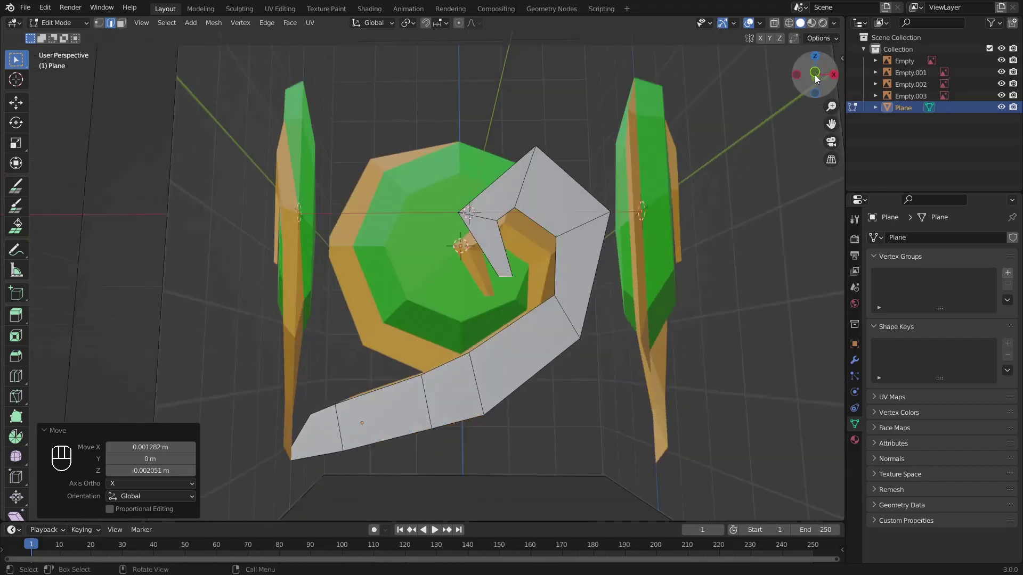
left_click(816, 73)
scroll(448, 360, "up", 2)
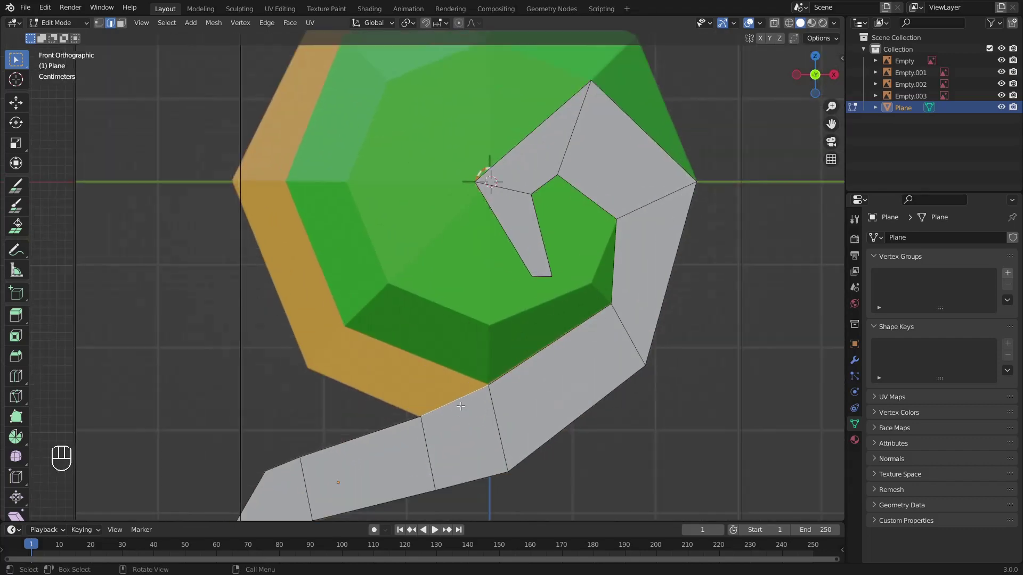
scroll(458, 412, "up", 2)
key("e")
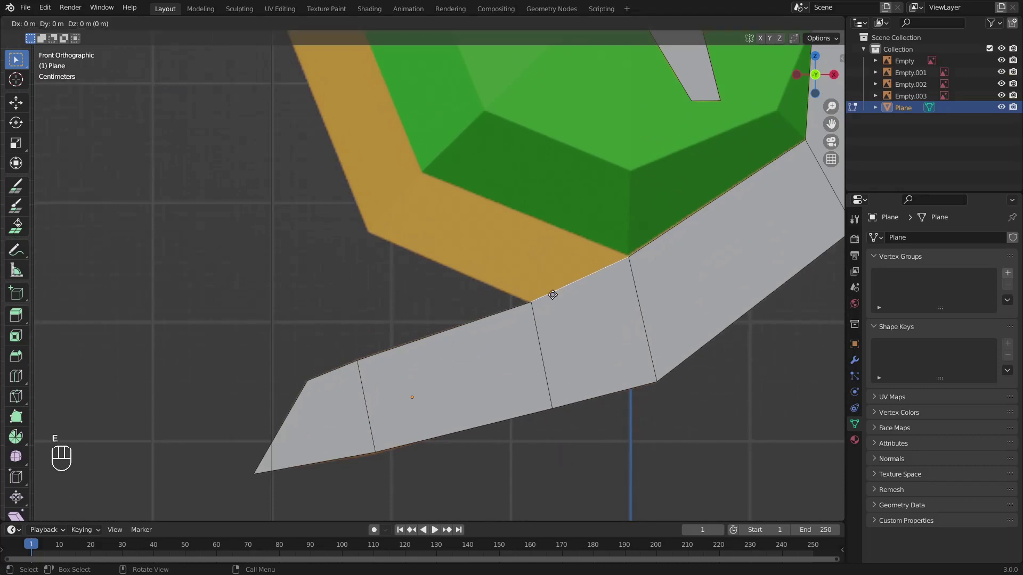
left_click(395, 222)
Step: Rotate the outer band's extruded edge about -26.1°, scale it by about 0.751 and move it toward the band's lower-left corner
scroll(421, 248, "up", 1)
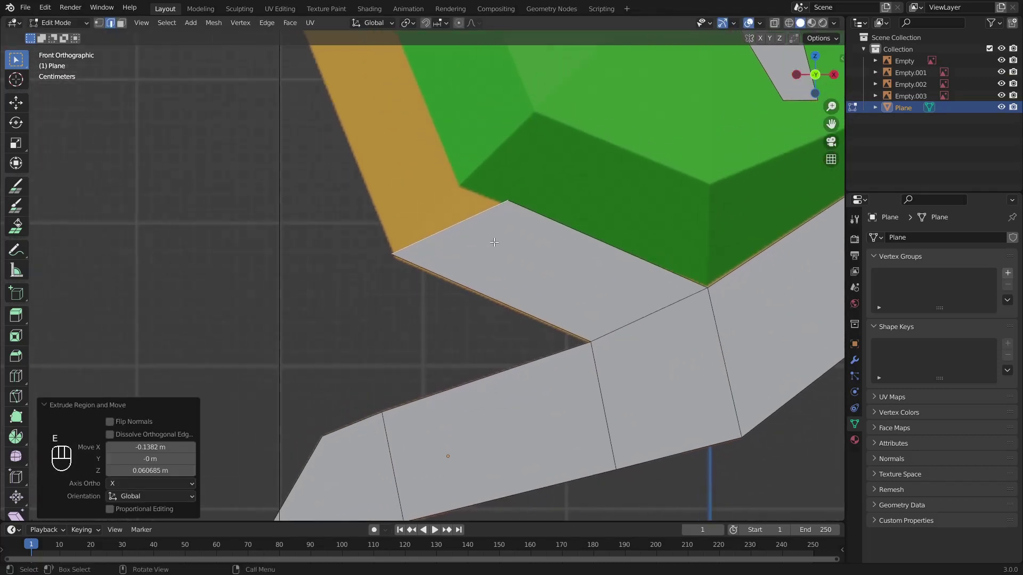
key("r")
left_click(489, 220)
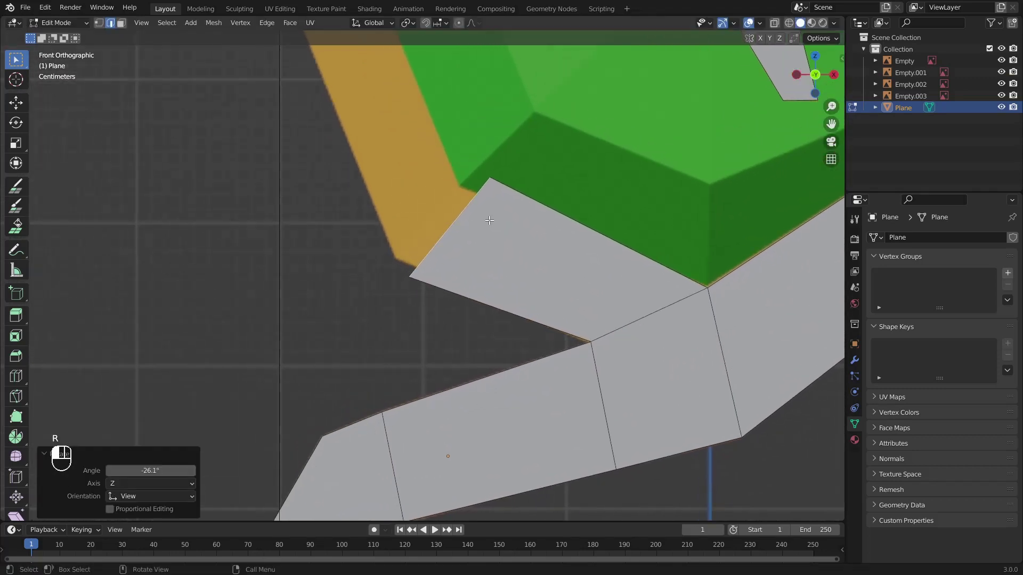
key("s")
left_click(480, 232)
key("g")
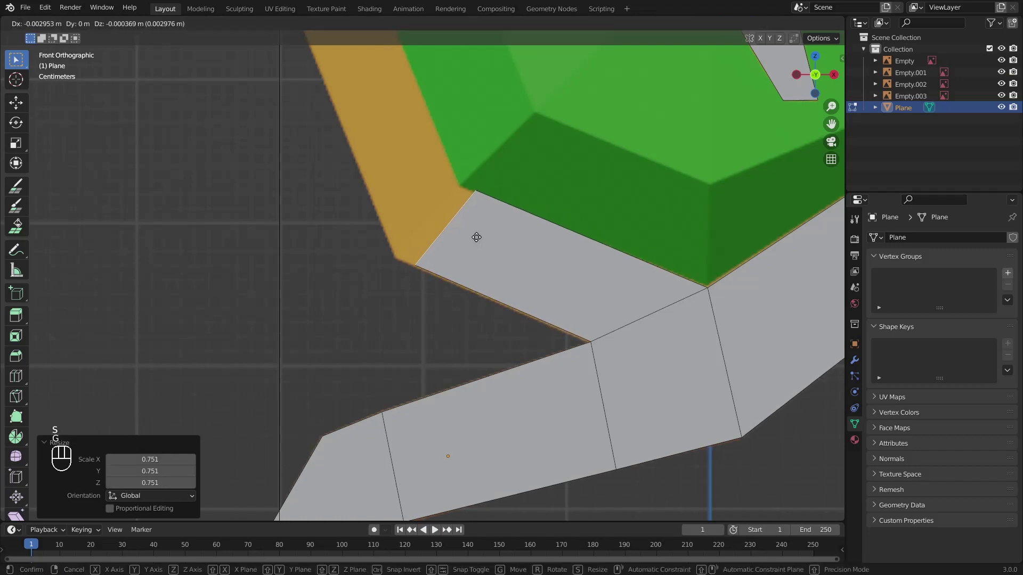
left_click(465, 236)
Step: Rotate the edge about 3.25° and fine-tune its position and scale to meet the band's lower-left corner
key("r")
left_click(475, 220)
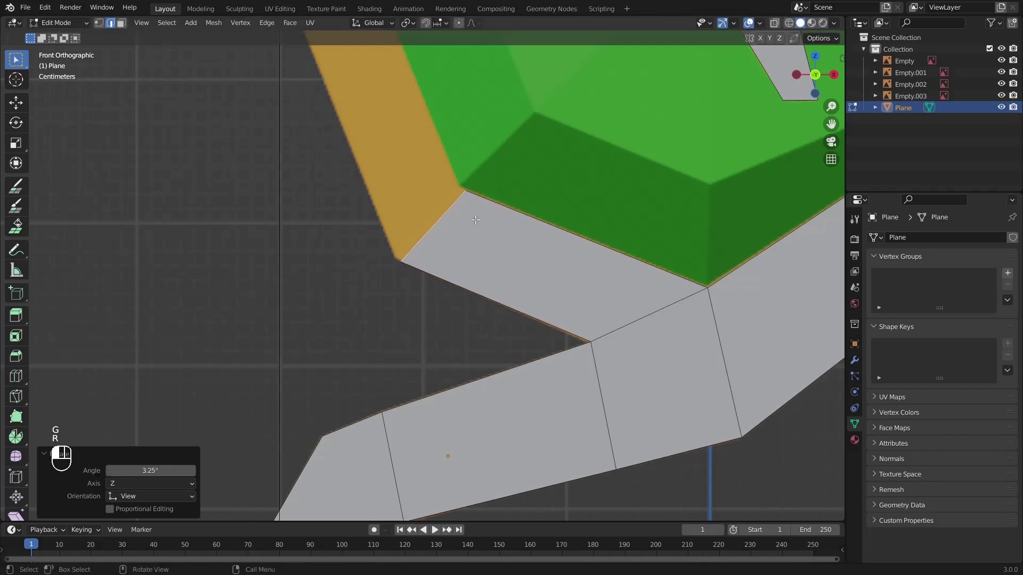
key("g")
left_click(465, 228)
key("s")
left_click(467, 227)
key("g")
left_click(463, 226)
Step: Extrude the edge up the outer gold band by about -0.080 m in X and 0.188 m in Z
middle_click_drag(404, 193, 511, 392, "shift")
key("e")
left_click(395, 122)
Step: Rotate the extruded edge to horizontal, move it to the band's leftmost corner and scale it by about 0.921
scroll(399, 99, "up", 2)
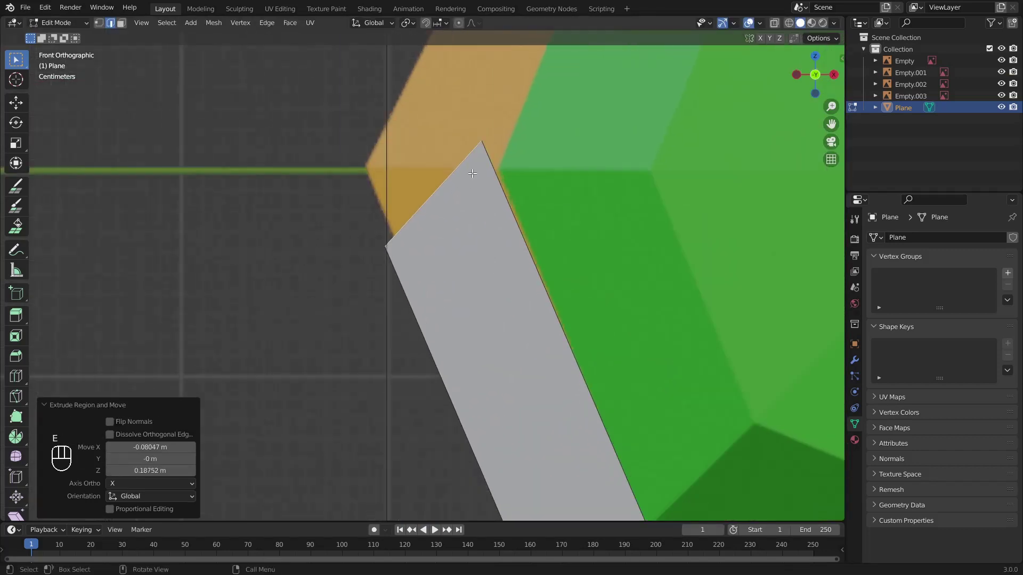
key("r")
left_click(499, 212)
key("g")
left_click(497, 192)
key("s")
left_click(493, 200)
Step: Fine-tune the horizontal edge's position, rotation and scale so its ends meet the leftmost corner's outline
key("g")
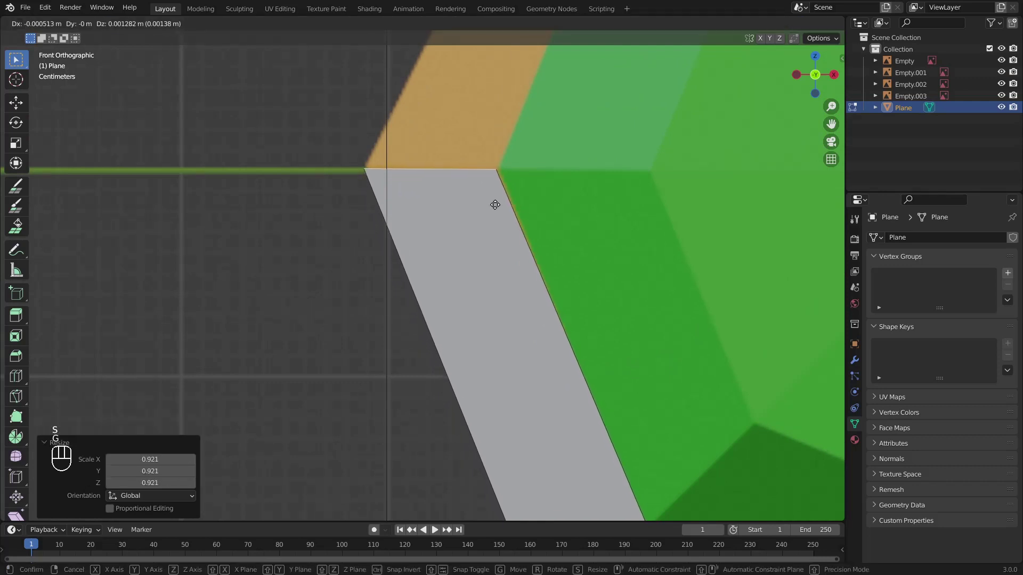
left_click(496, 203)
key("r")
key("s")
left_click(524, 213)
key("g")
left_click(522, 211)
Step: Extrude the edge toward the outer band's upper-left corner by about 0.079 m in X and 0.186 m in Z
scroll(520, 209, "down", 2)
key("e")
left_click(494, 93)
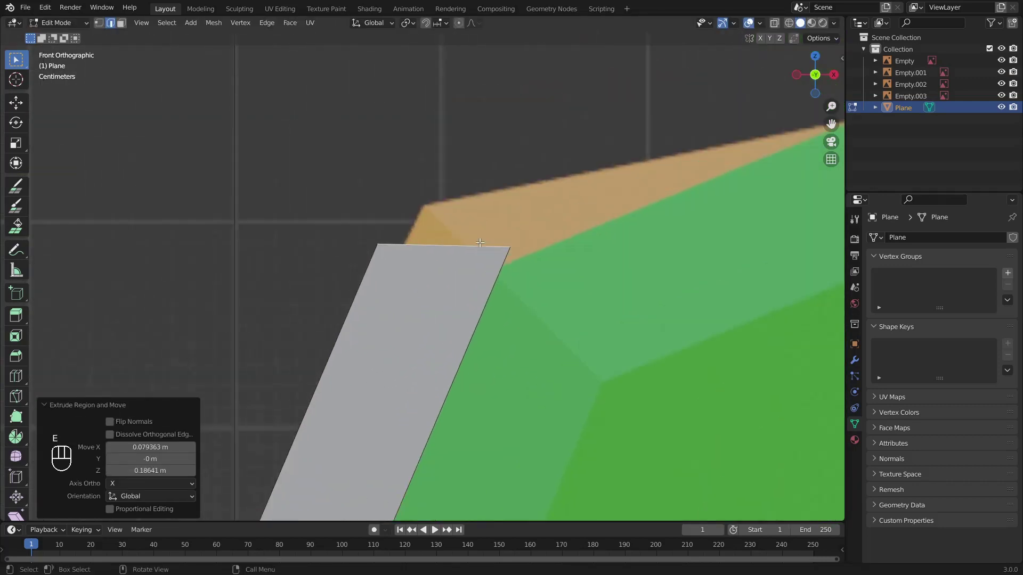
Step: Rotate, move and scale the extruded edge by about 0.701 so its ends meet the outer band's upper-left corner
key("r")
left_click(524, 267)
key("g")
left_click(535, 262)
key("s")
left_click(523, 272)
key("g")
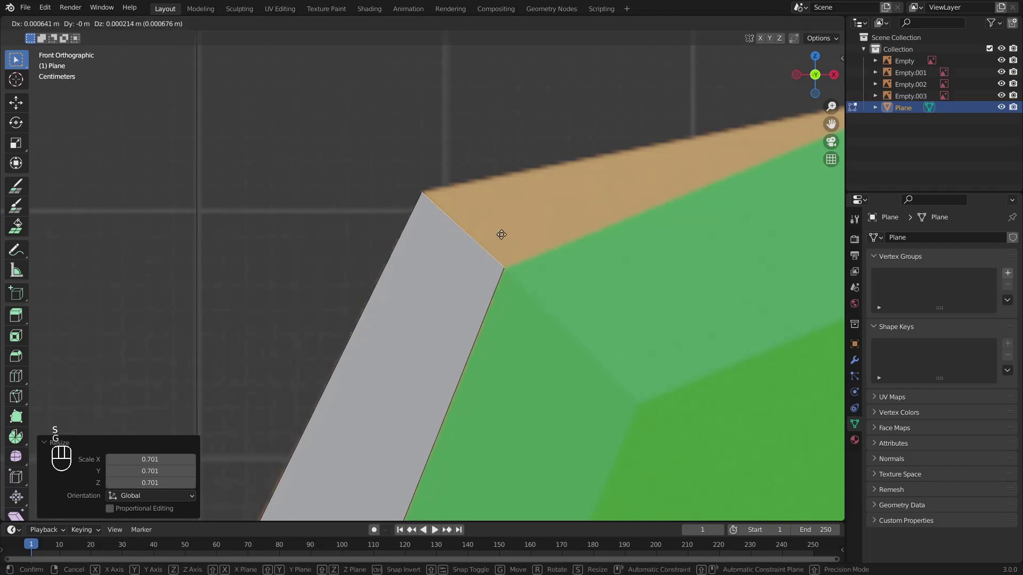
left_click(501, 232)
Step: Extrude the edge toward the outer band's top tip by about 0.172 m in X and 0.051 m in Z
scroll(512, 234, "down", 3)
middle_click_drag(387, 286, 348, 283, "shift")
scroll(347, 272, "up", 2)
key("e")
left_click(698, 161)
Step: Rotate, shrink and move the new edge to the band's narrow top tip, finishing with a scale of about 0.711
middle_click_drag(598, 214, 498, 256, "shift")
scroll(498, 254, "up", 1)
key("r")
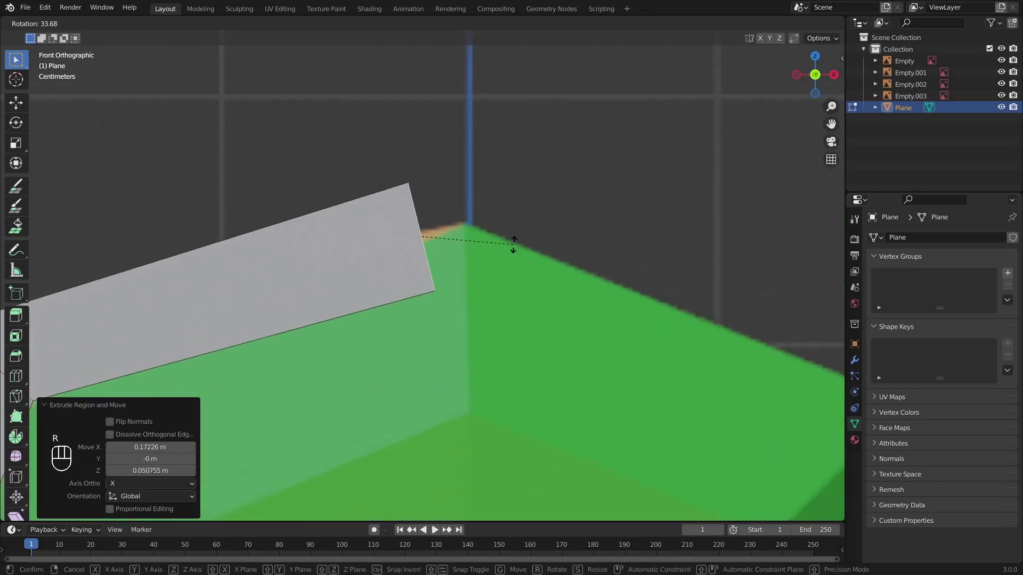
left_click(514, 244)
key("s")
left_click(438, 253)
key("g")
left_click(462, 236)
key("s")
left_click(616, 265)
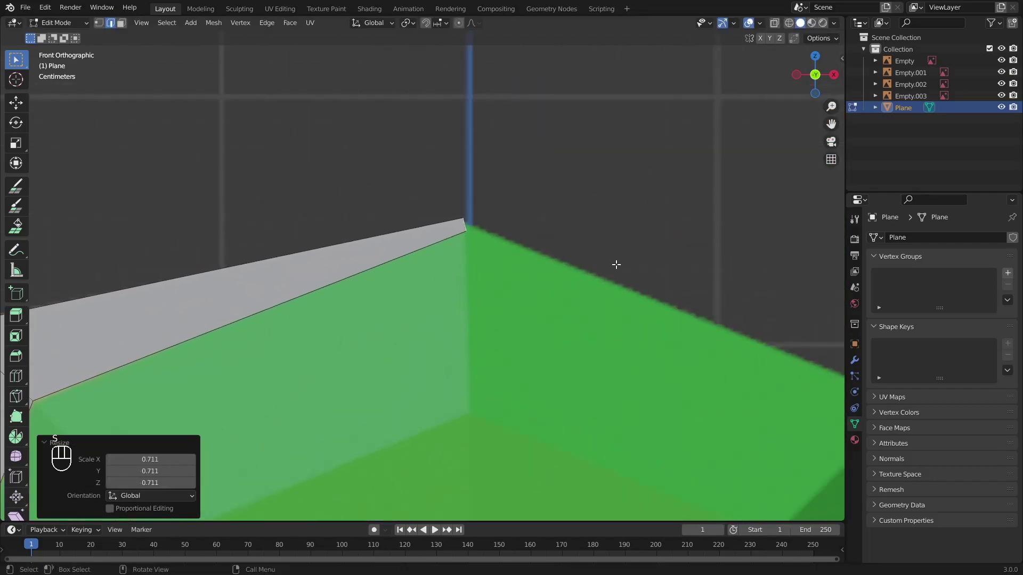
Step: Deselect the tip edge and return the finished flat spiral to Object Mode
scroll(446, 179, "down", 10)
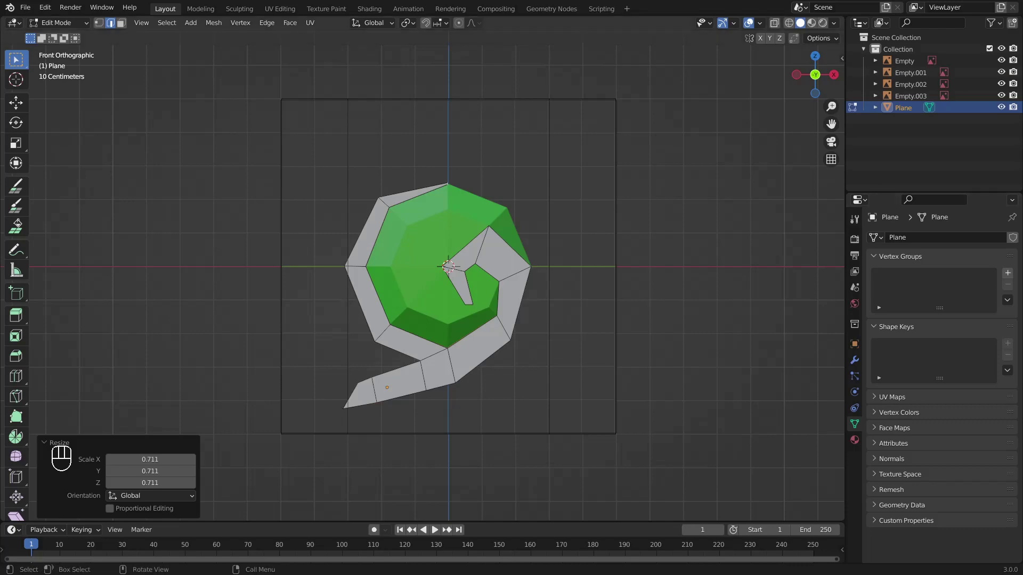
left_click(533, 155)
key("Tab")
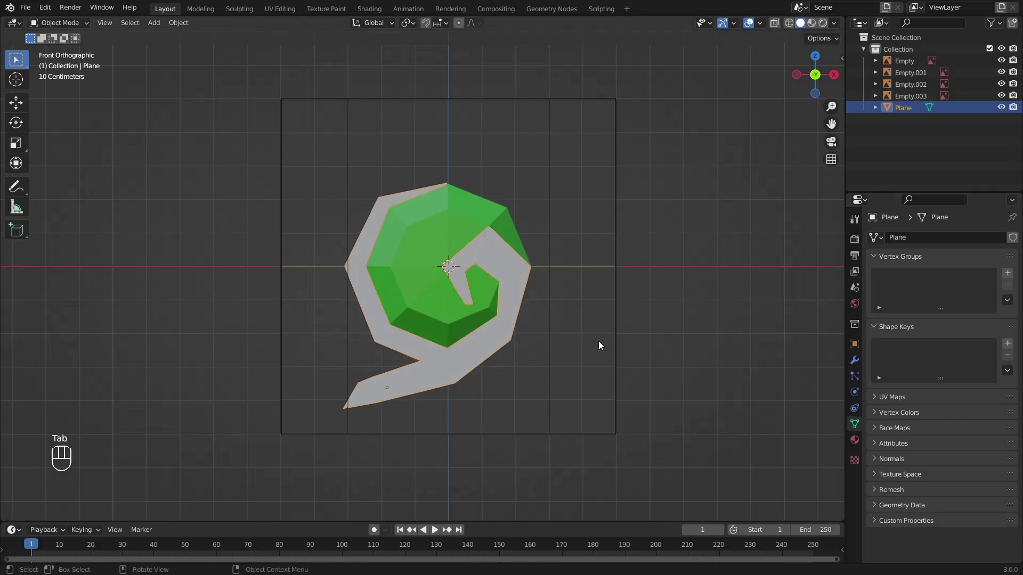
Step: Duplicate the flat spiral plane in place, leaving the copy at the original's position
middle_click_drag(645, 318, 722, 189)
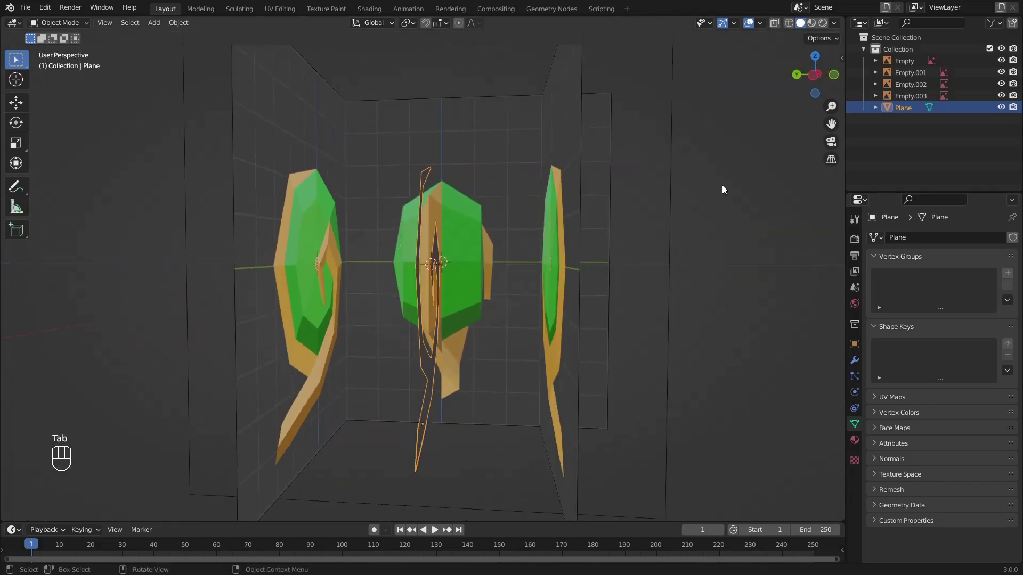
left_click(796, 74)
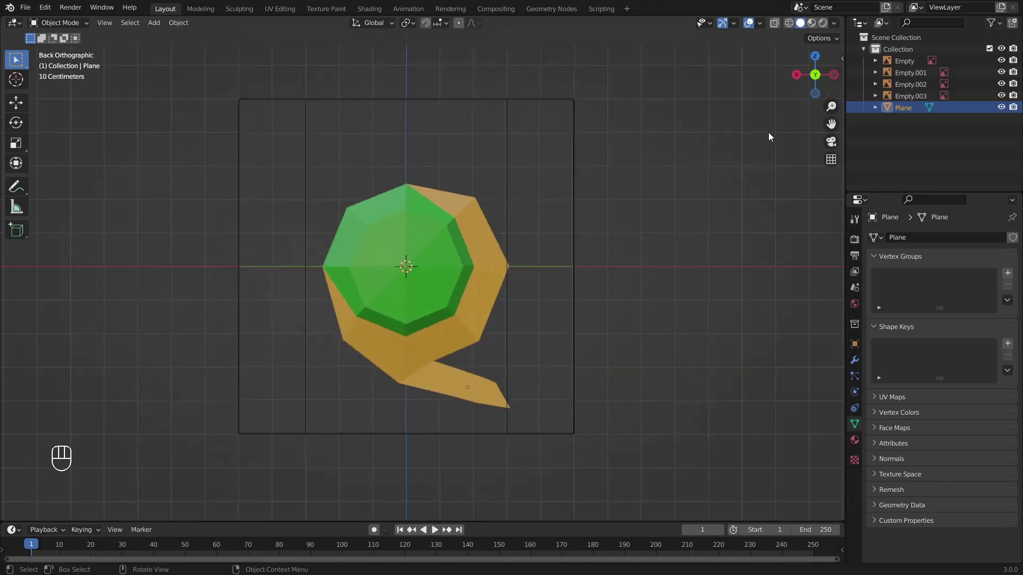
middle_click_drag(710, 256, 633, 255)
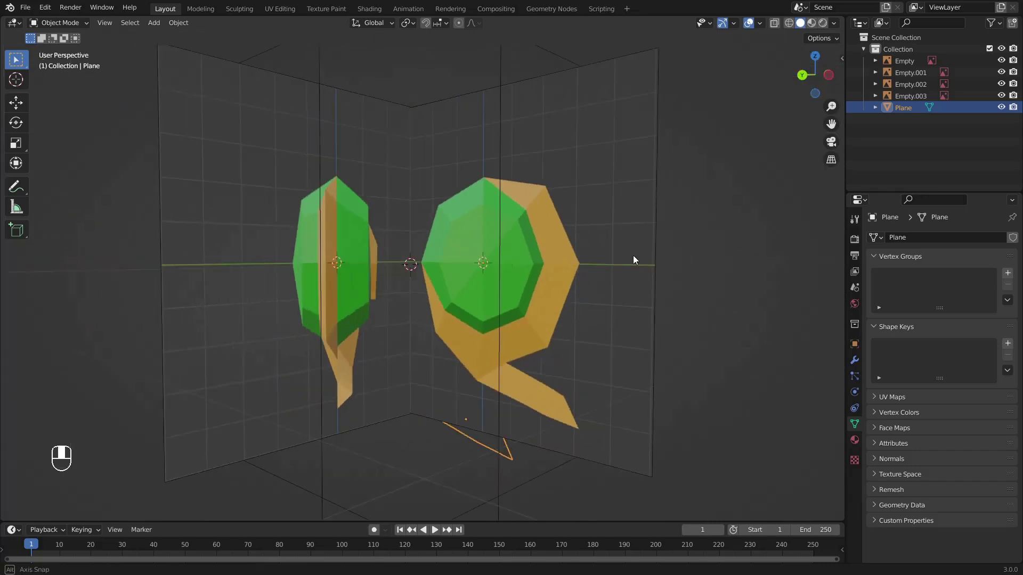
middle_click_drag(705, 286, 610, 277)
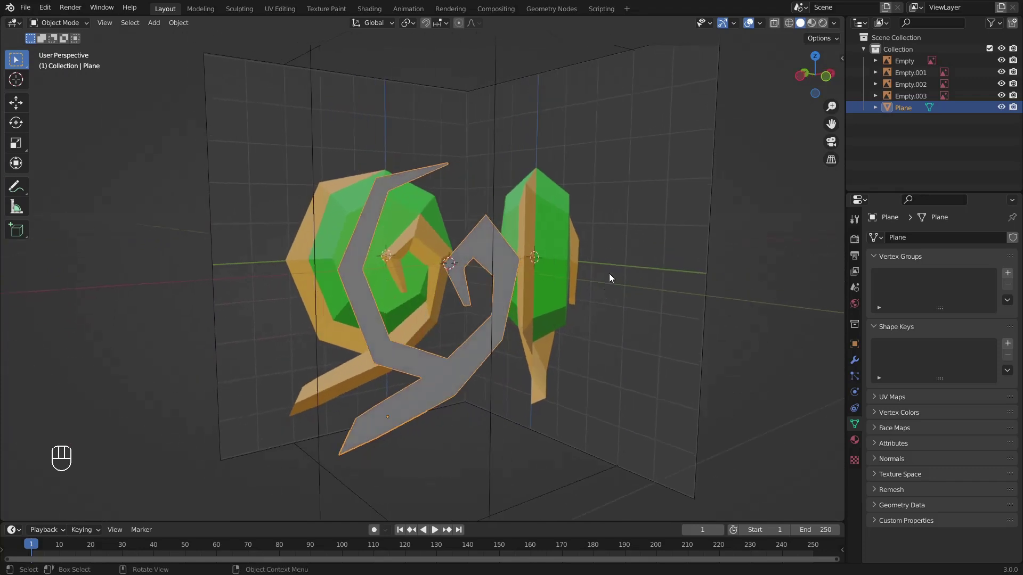
middle_click_drag(649, 316, 632, 316)
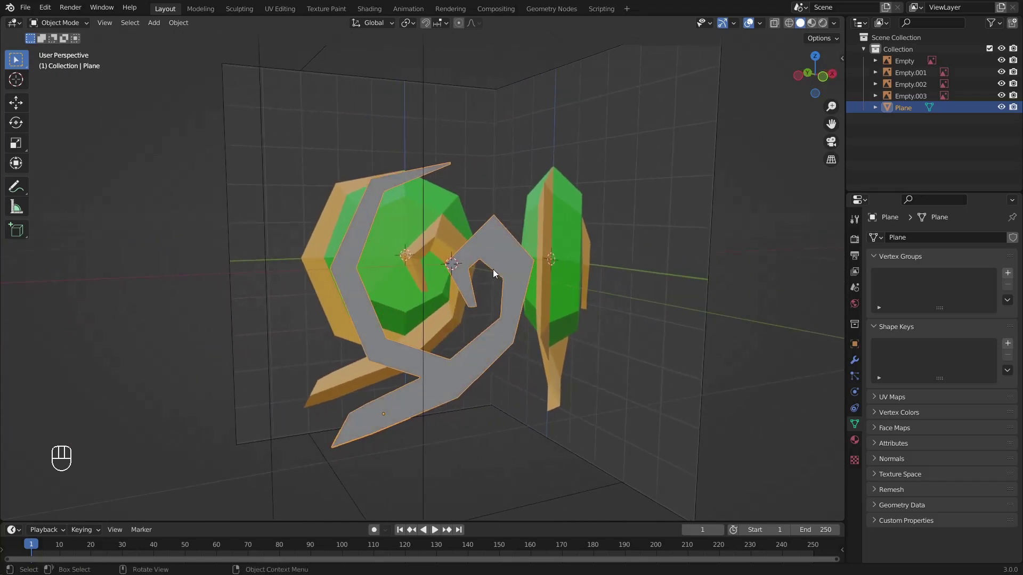
key("shift+d")
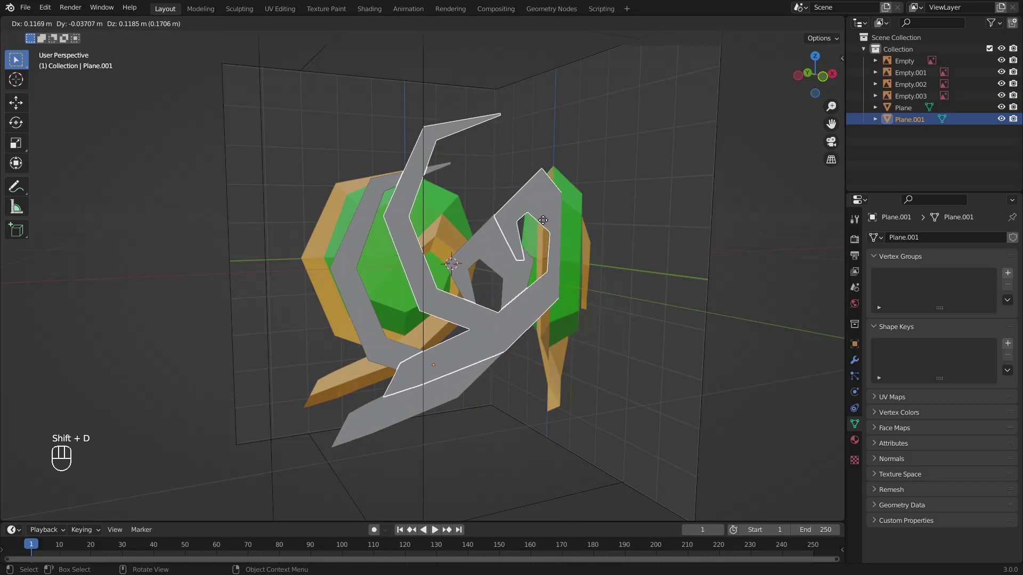
right_click(525, 267)
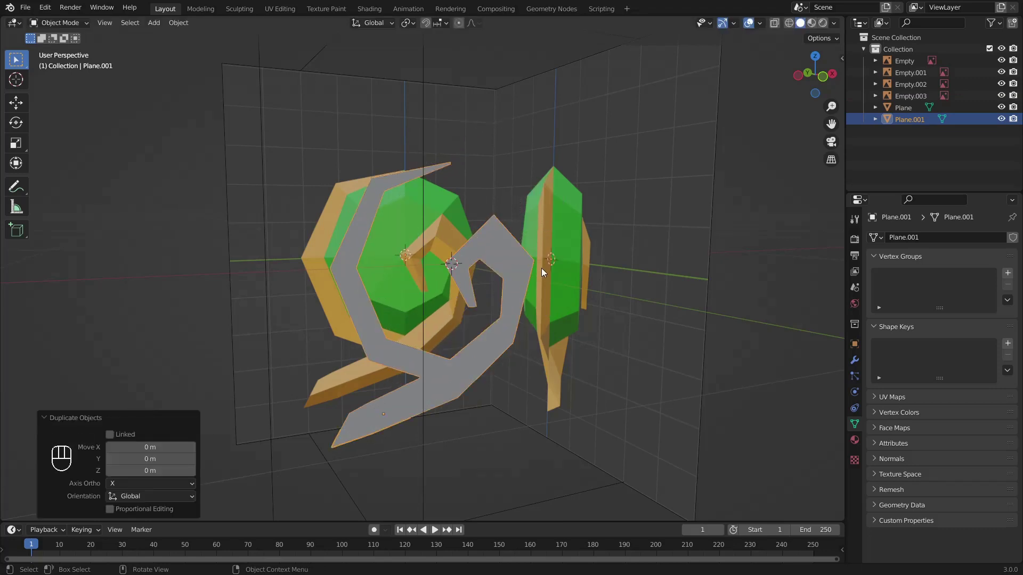
Step: Switch to wireframe shading, select Plane.001 and move it 0.04 m along Y in the left view with snapping
left_click(787, 24)
left_click(901, 136)
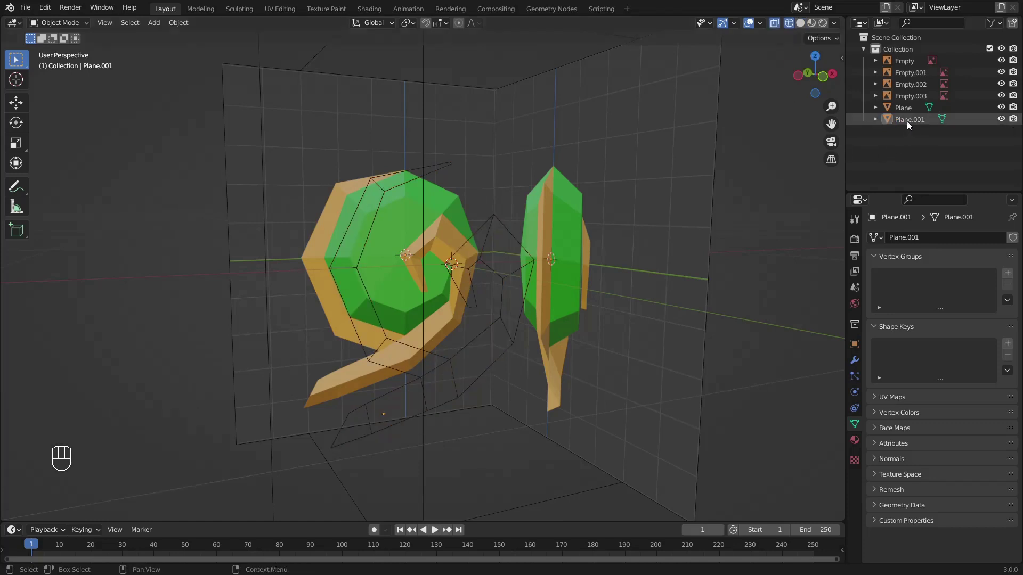
left_click(907, 121)
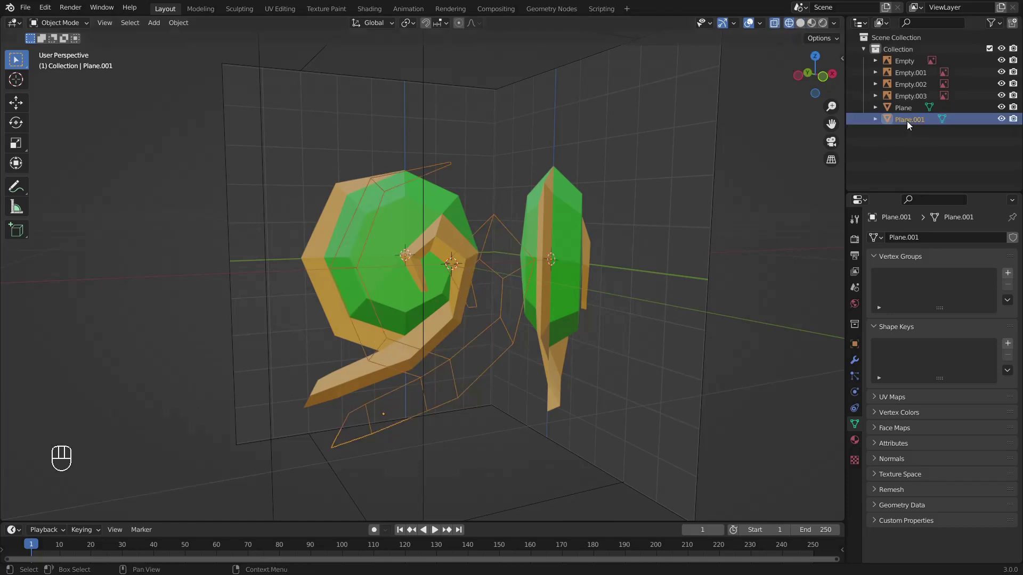
left_click(798, 77)
scroll(496, 295, "up", 5)
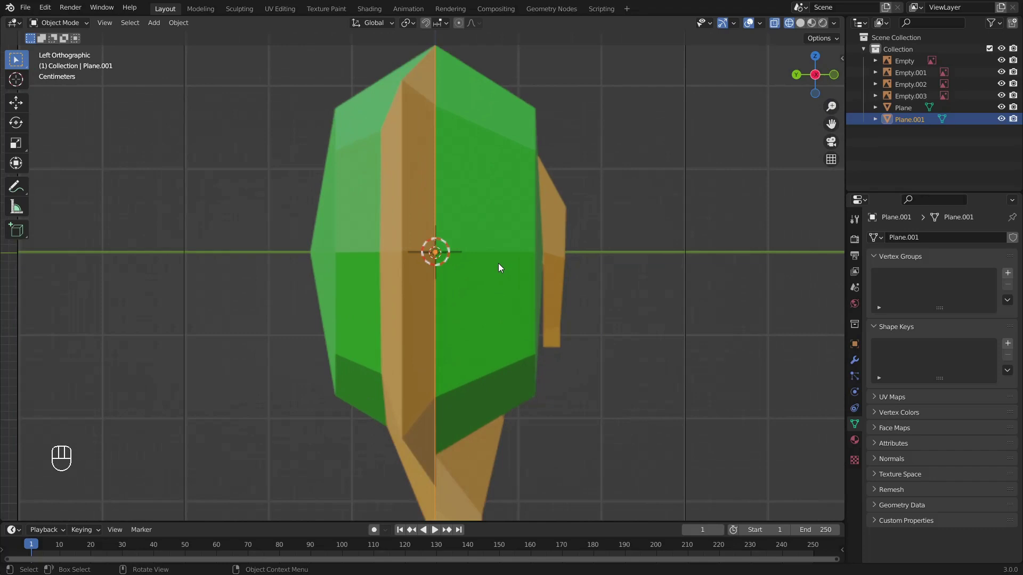
key("g")
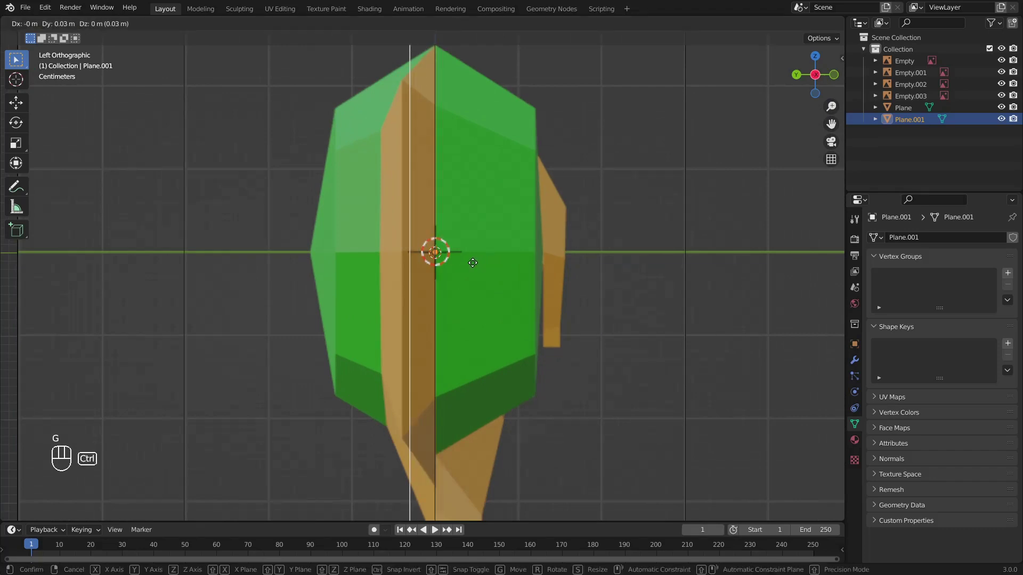
left_click(465, 263, "ctrl")
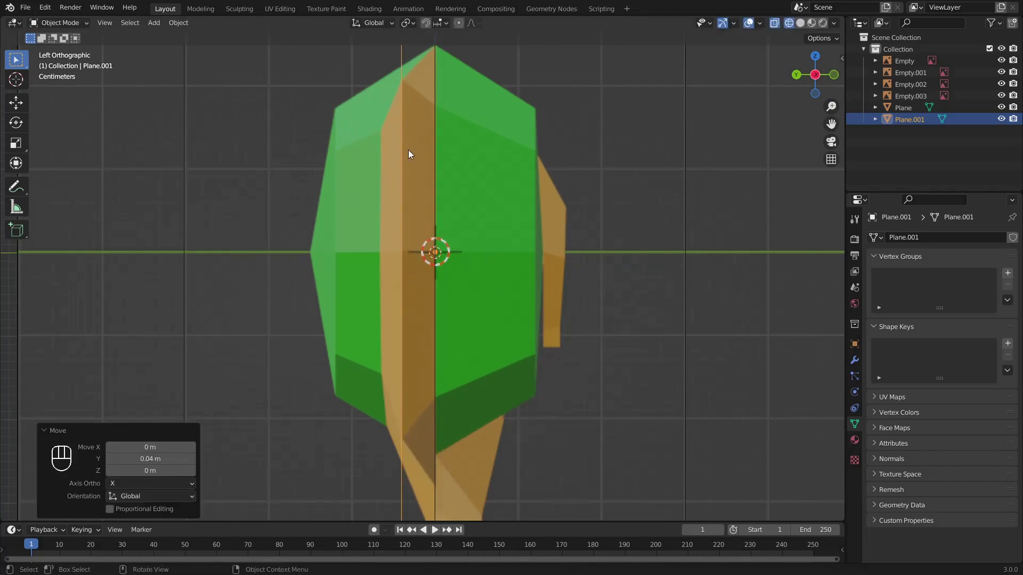
Step: Restore solid shading and hide the duplicate Plane.001 in the viewport
scroll(587, 307, "down", 3)
middle_click_drag(619, 247, 584, 267)
scroll(581, 251, "down", 2)
left_click(800, 23)
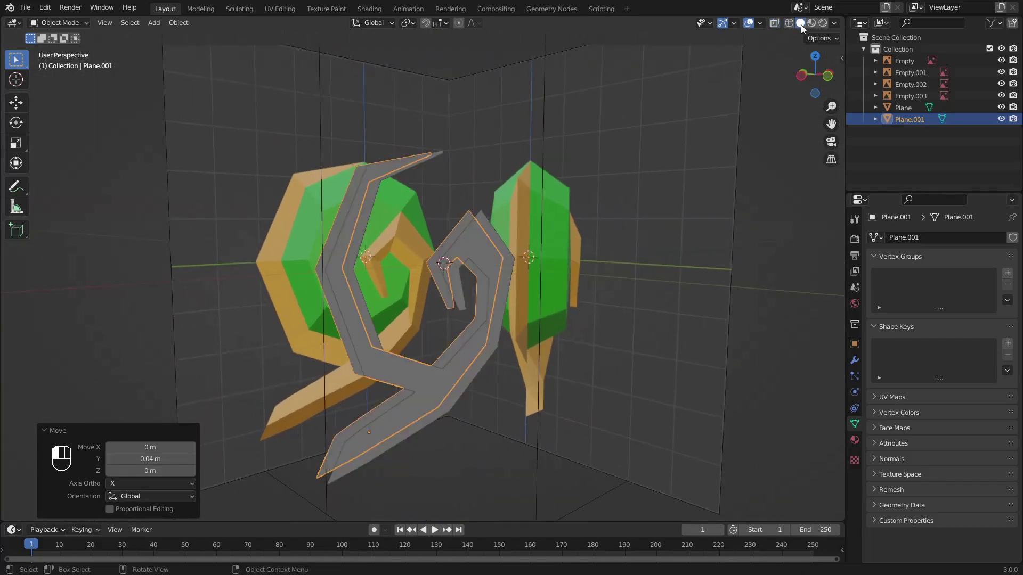
left_click(1002, 120)
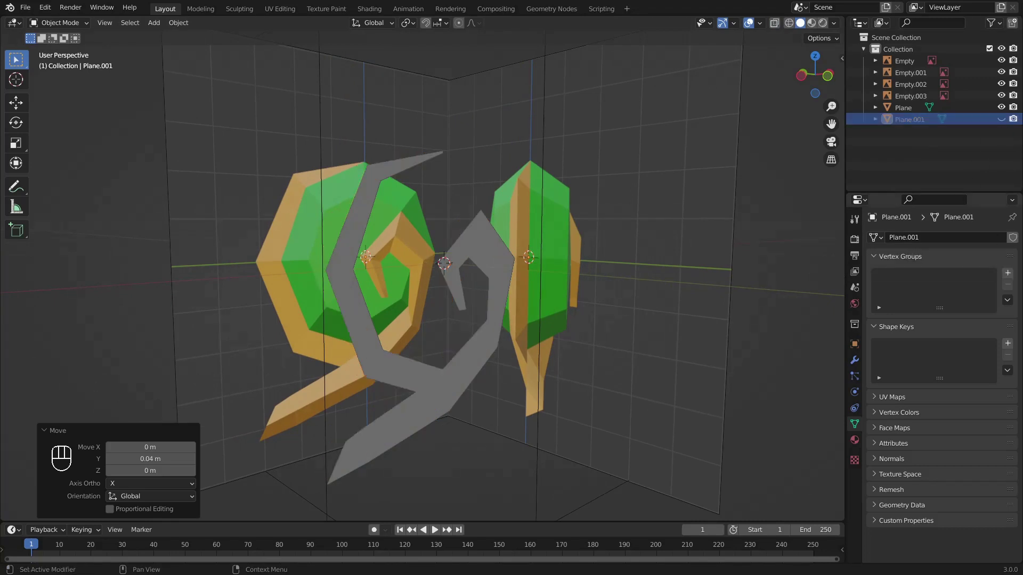
Step: Select the original spiral plane and enter Edit Mode on it
middle_click_drag(657, 309, 467, 262)
left_click(486, 230)
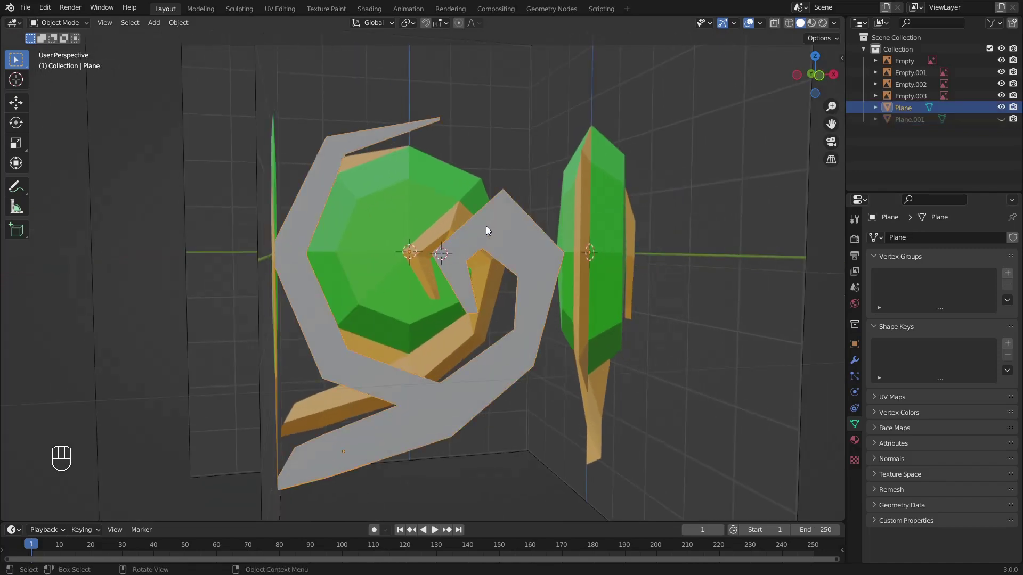
middle_click_drag(462, 307, 505, 311)
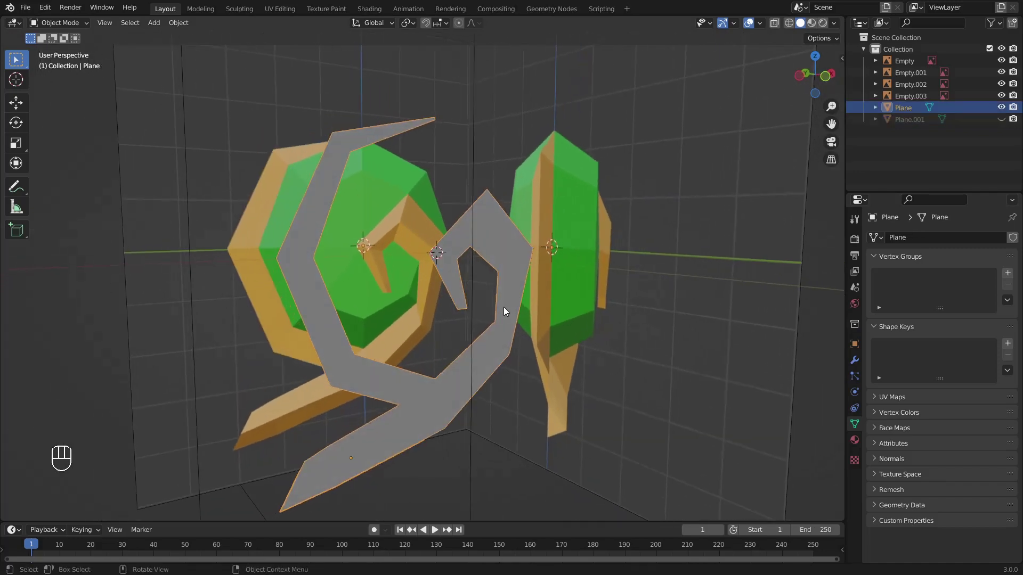
left_click(800, 80)
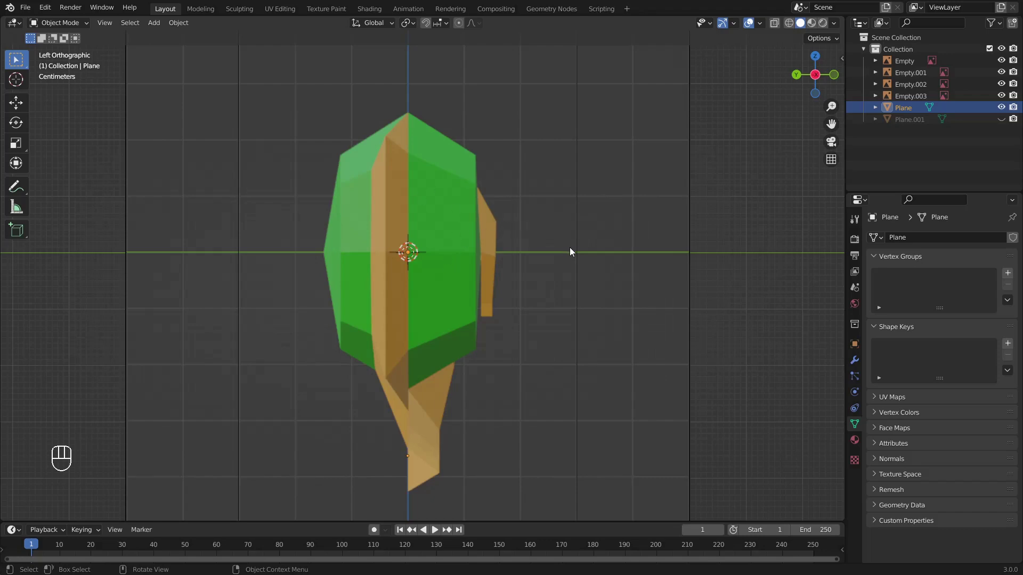
middle_click_drag(570, 247, 541, 254)
key("Tab")
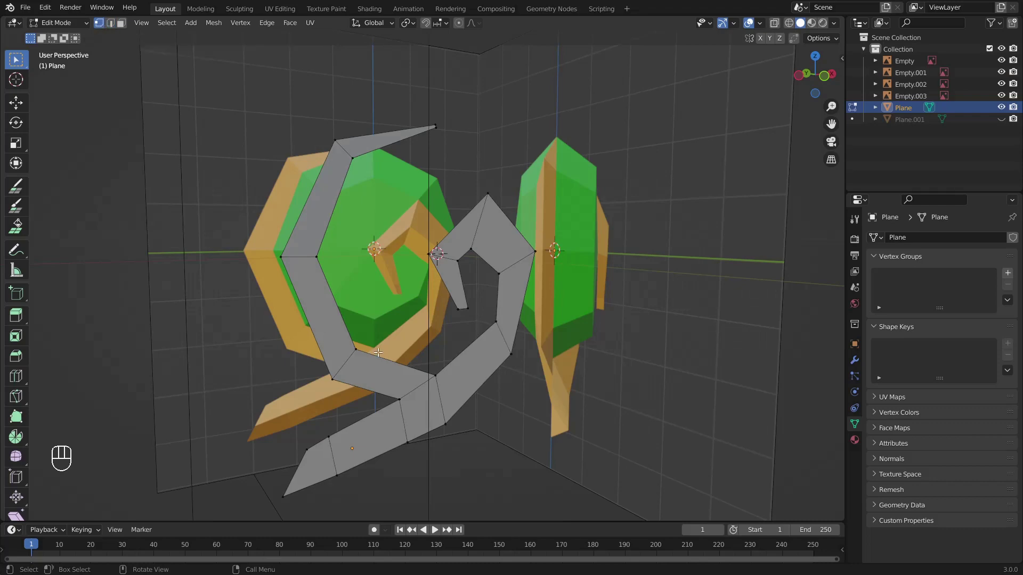
Step: Select the vertices of the spiral's two innermost faces and move them -0.13 m along Y in the right view with snapping
middle_click_drag(517, 371, 496, 358)
scroll(495, 358, "up", 1)
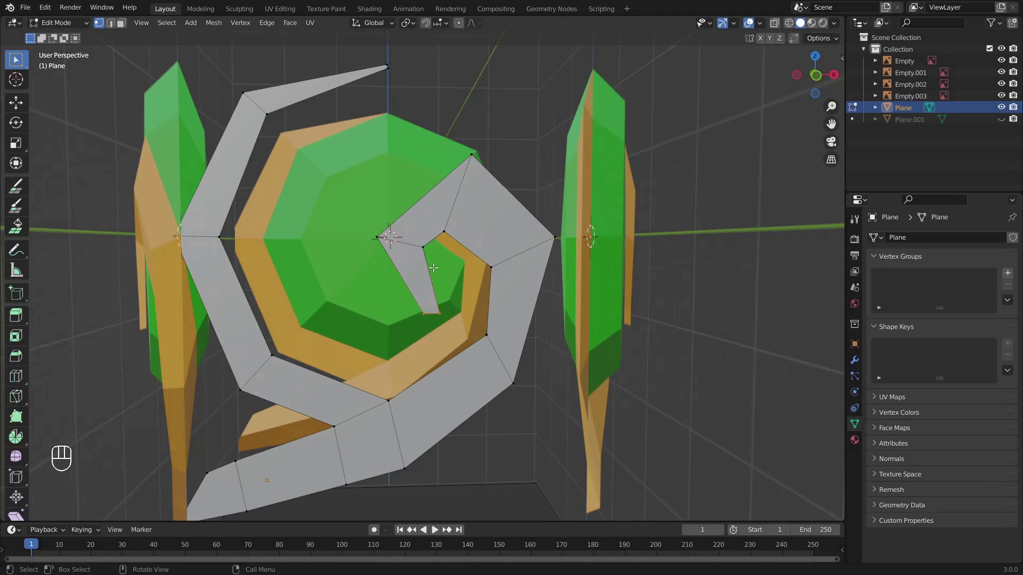
left_click(422, 247, "shift")
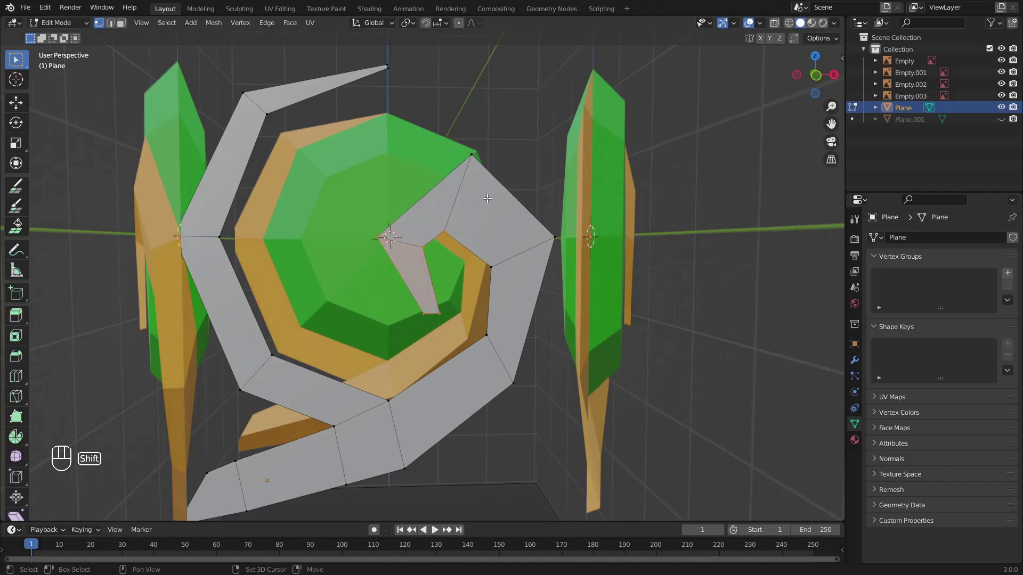
middle_click_drag(374, 301, 542, 275)
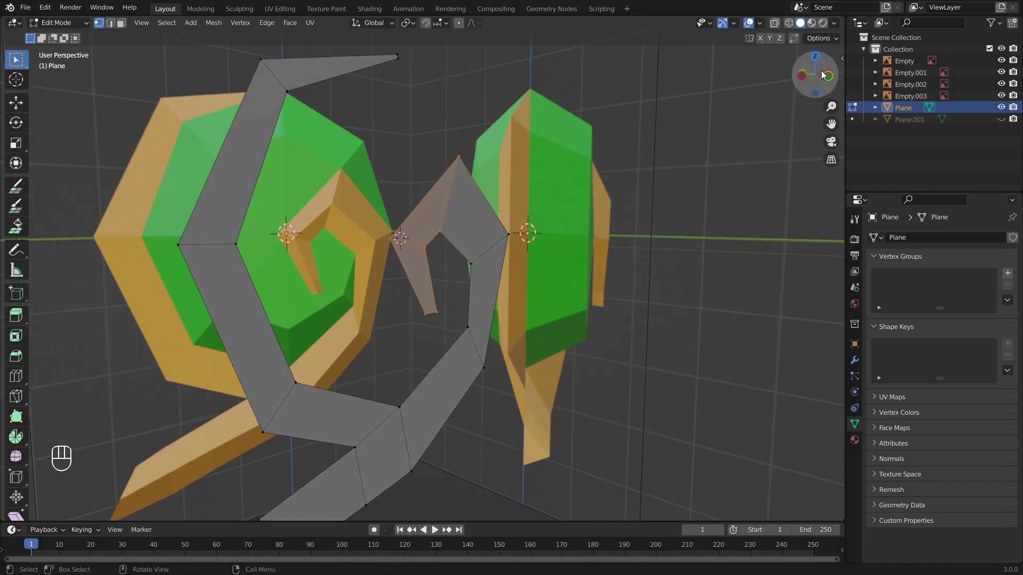
middle_click_drag(735, 185, 731, 126)
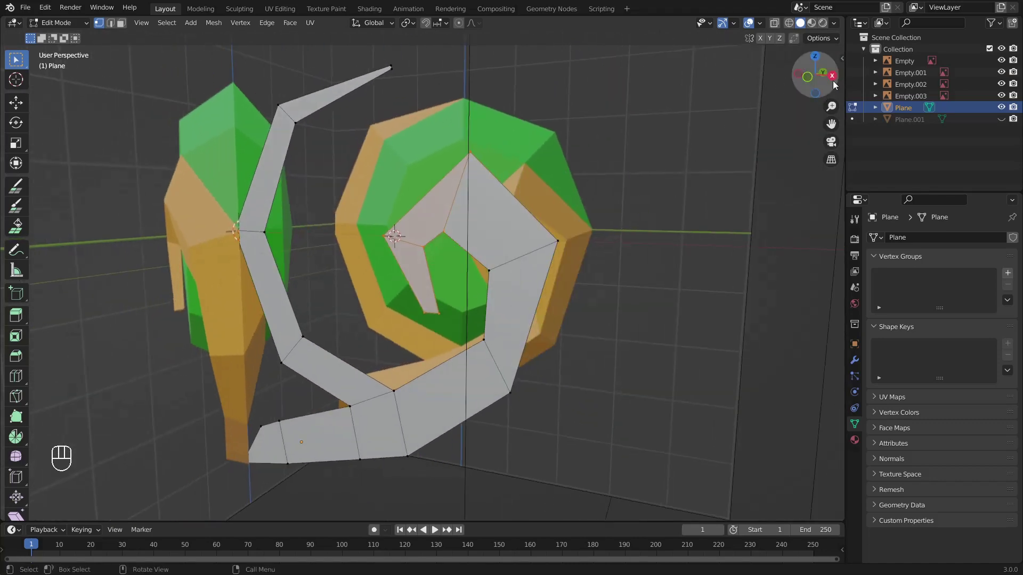
left_click(833, 78)
scroll(409, 286, "up", 1)
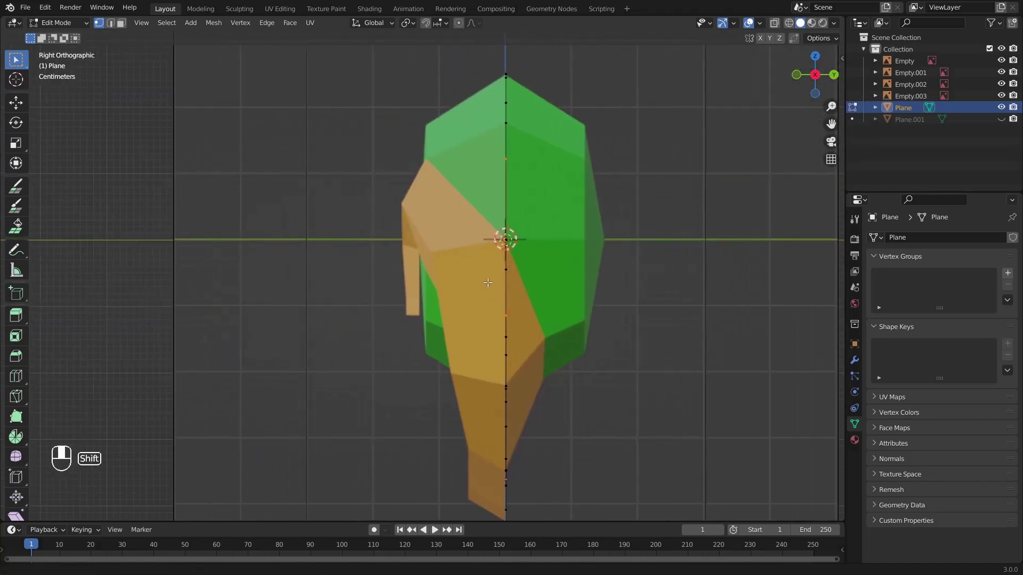
key("g")
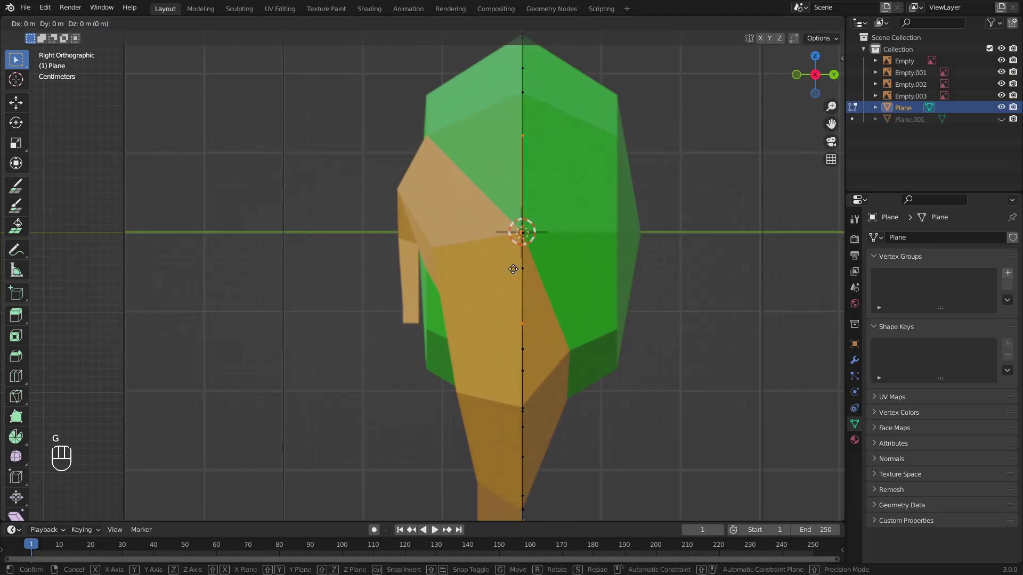
key("ctrl")
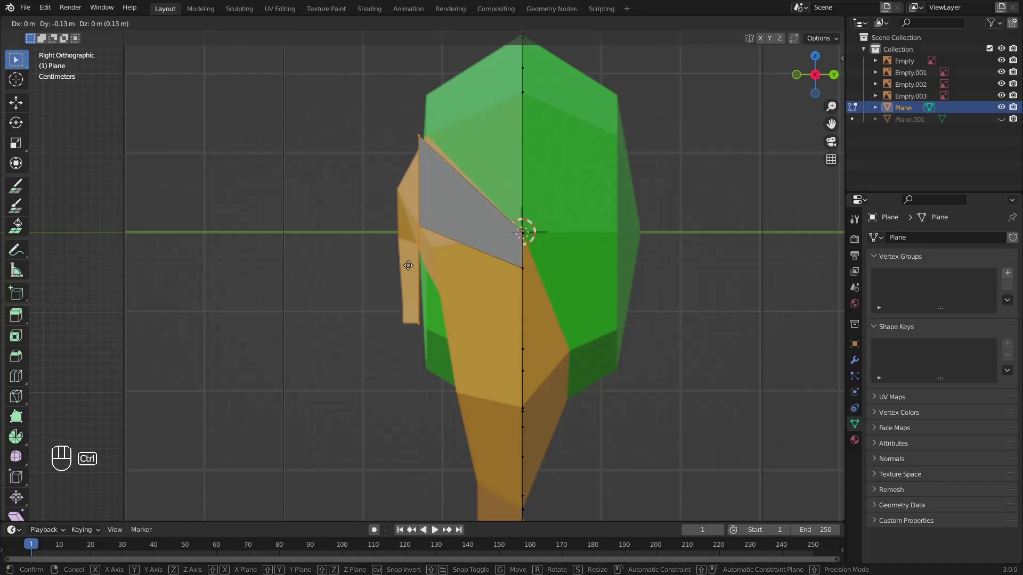
left_click(408, 265)
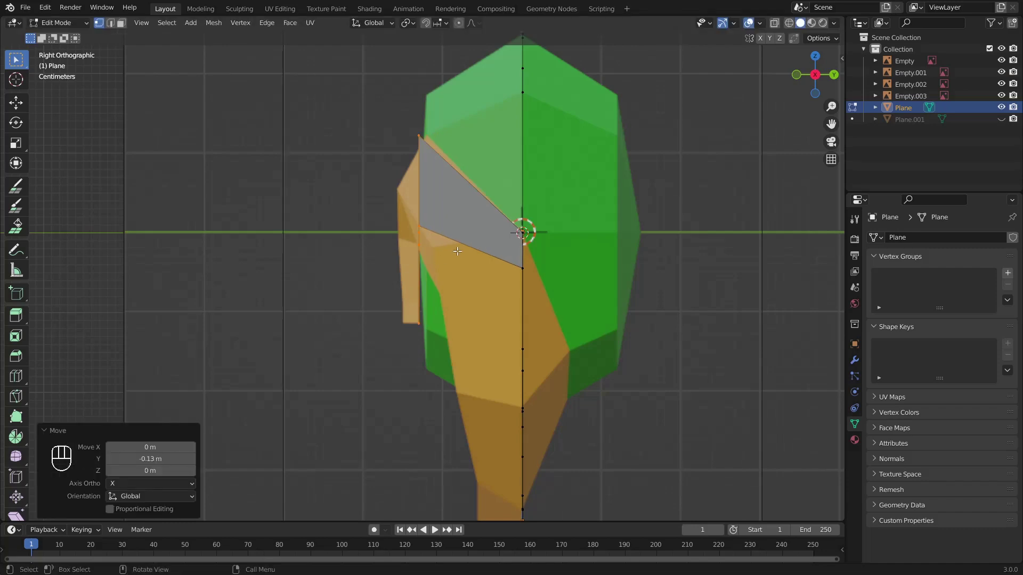
Step: Select the topmost vertex of the spiral's inner faces and move it about 0.01 m along Y onto the reference corner in the right view
middle_click_drag(406, 238, 450, 251)
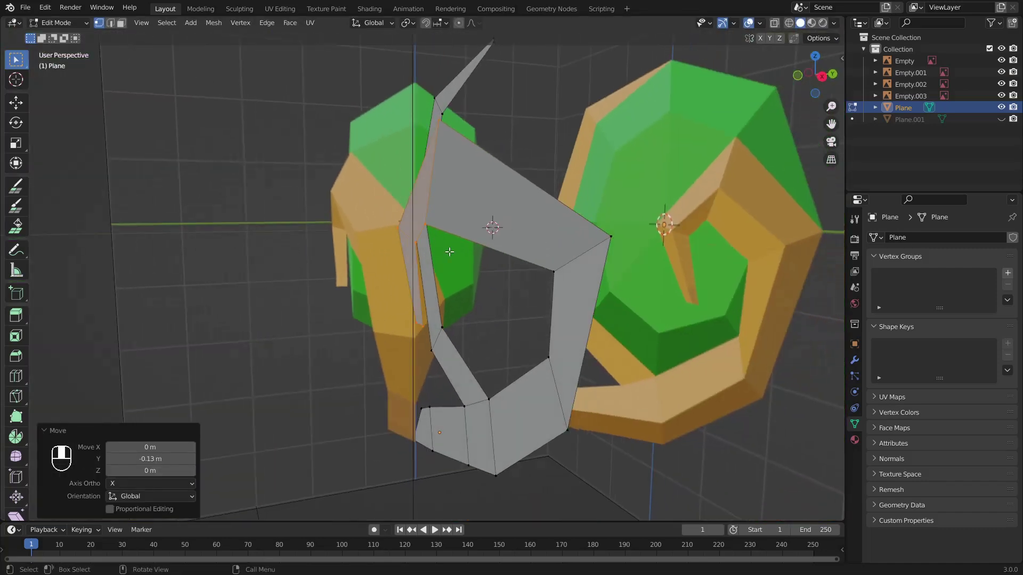
left_click(438, 129)
middle_click_drag(438, 130, 743, 89)
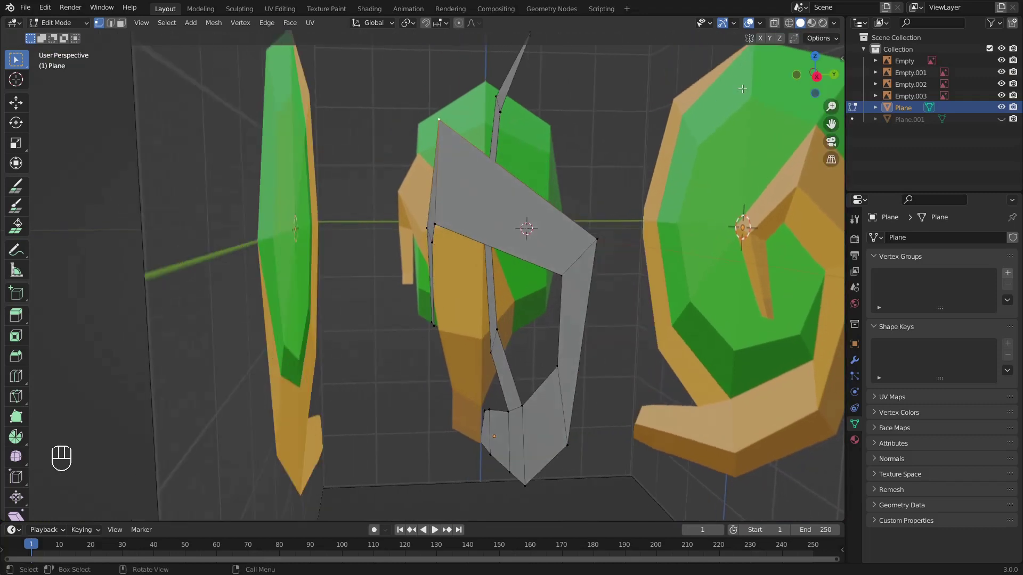
left_click(816, 77)
scroll(483, 289, "up", 5)
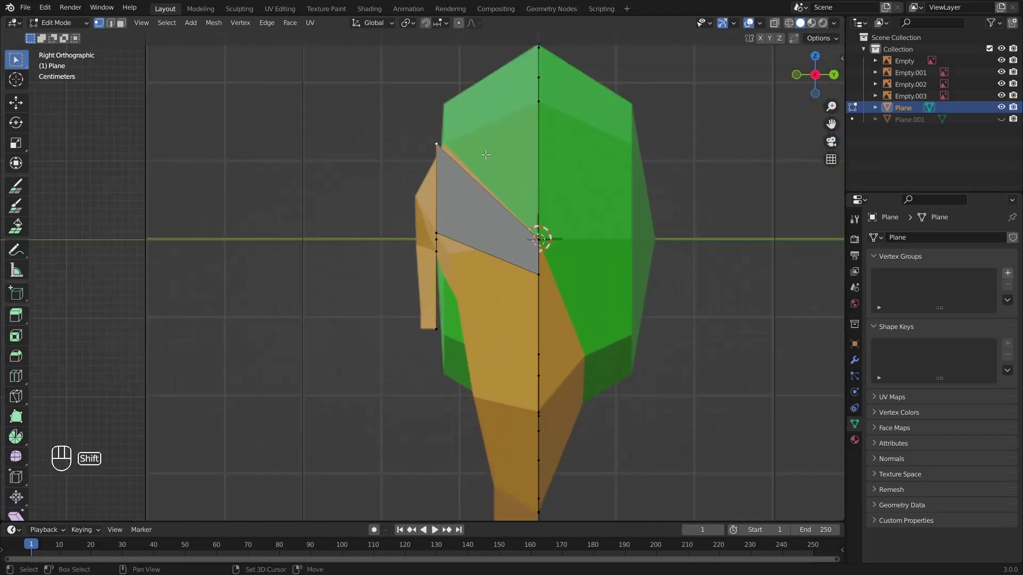
scroll(484, 289, "up", 3)
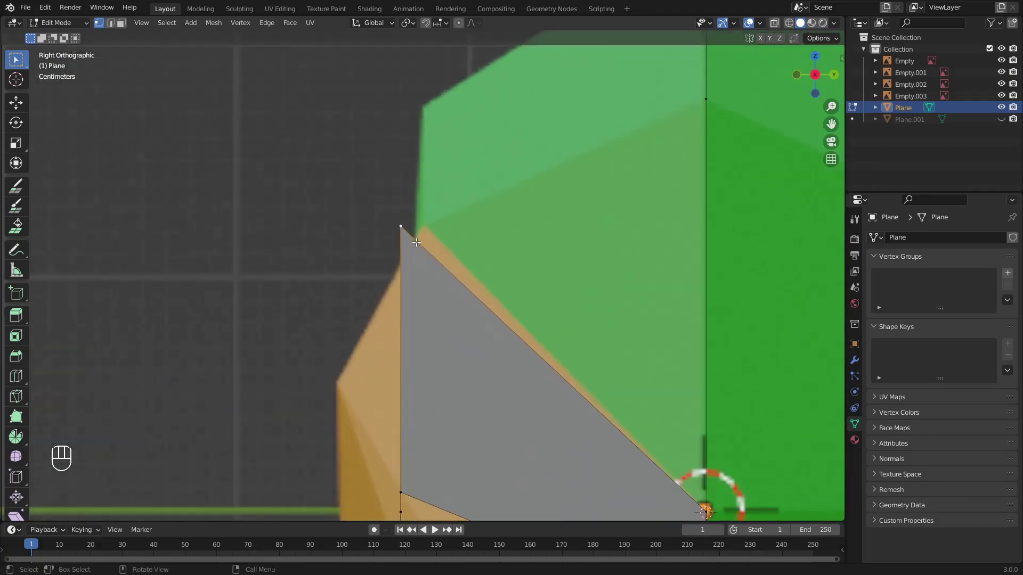
key("g")
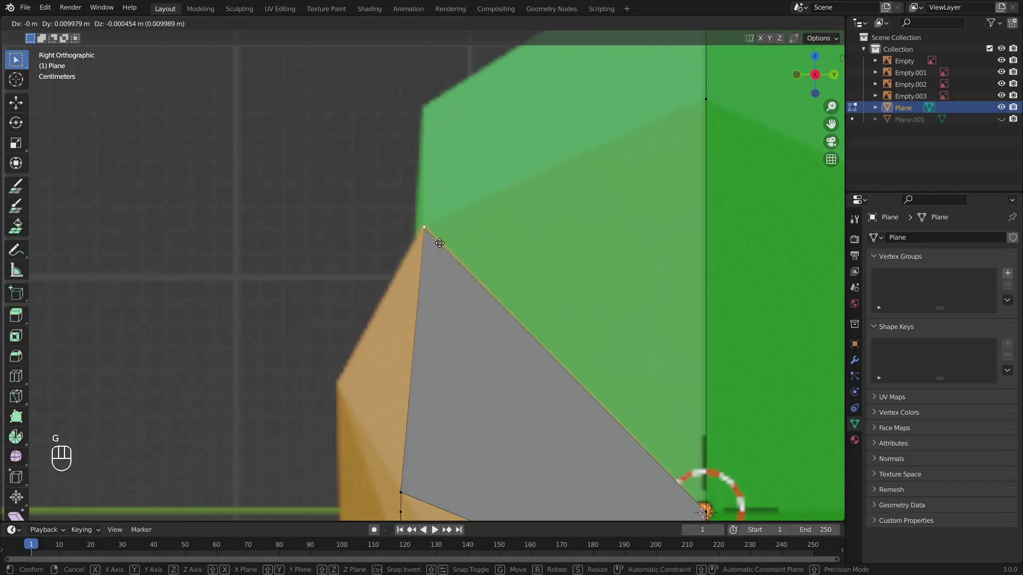
left_click(440, 243)
Step: Examine the spiral's inner faces and overall depth against the reference images from several angles and in the right view
scroll(426, 368, "down", 5)
middle_click_drag(426, 368, 405, 303)
scroll(434, 319, "down", 3)
scroll(405, 304, "up", 6)
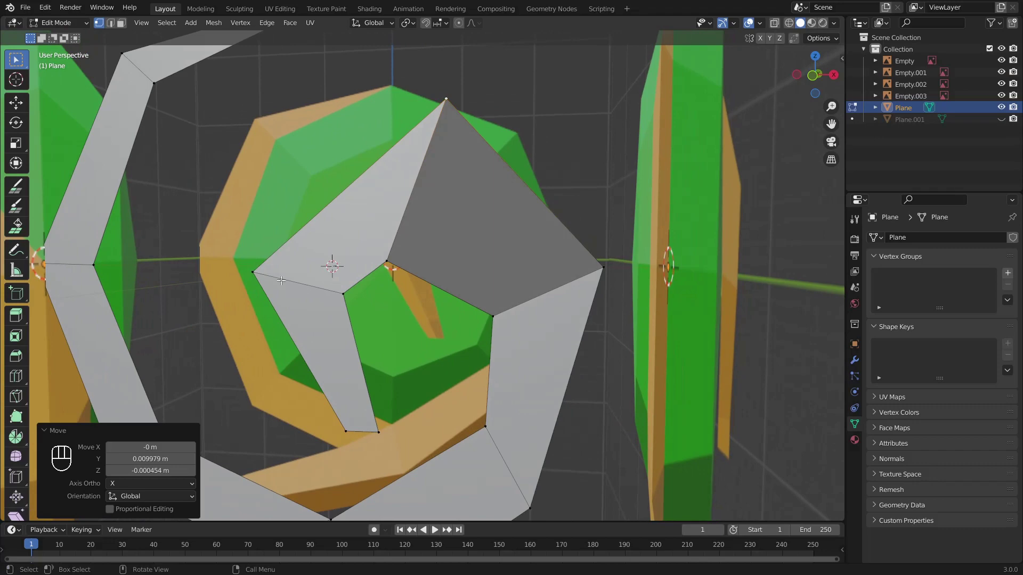
middle_click_drag(281, 281, 356, 287)
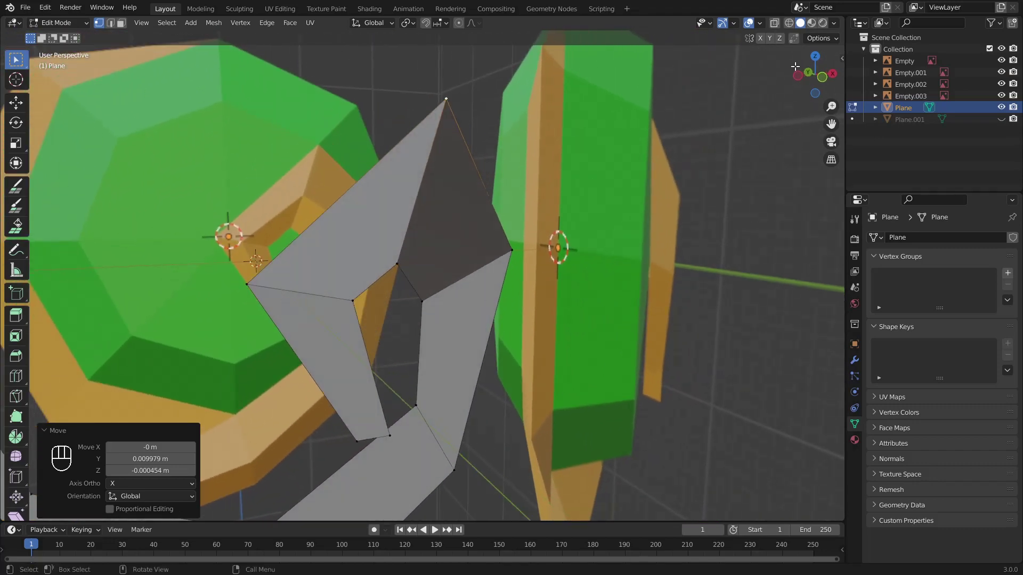
left_click(833, 75)
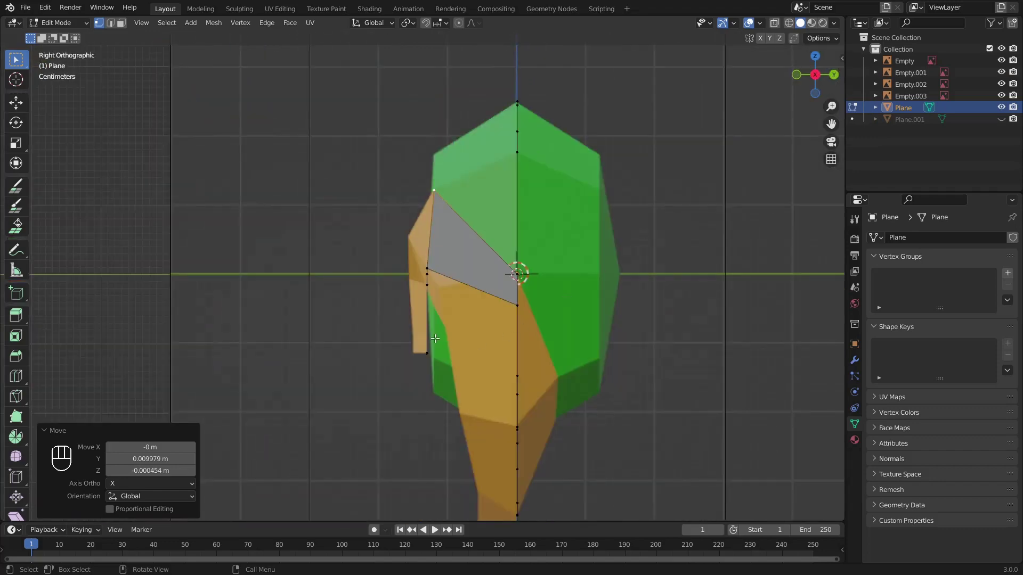
middle_click_drag(435, 338, 520, 337)
scroll(389, 294, "down", 4)
scroll(468, 337, "up", 2)
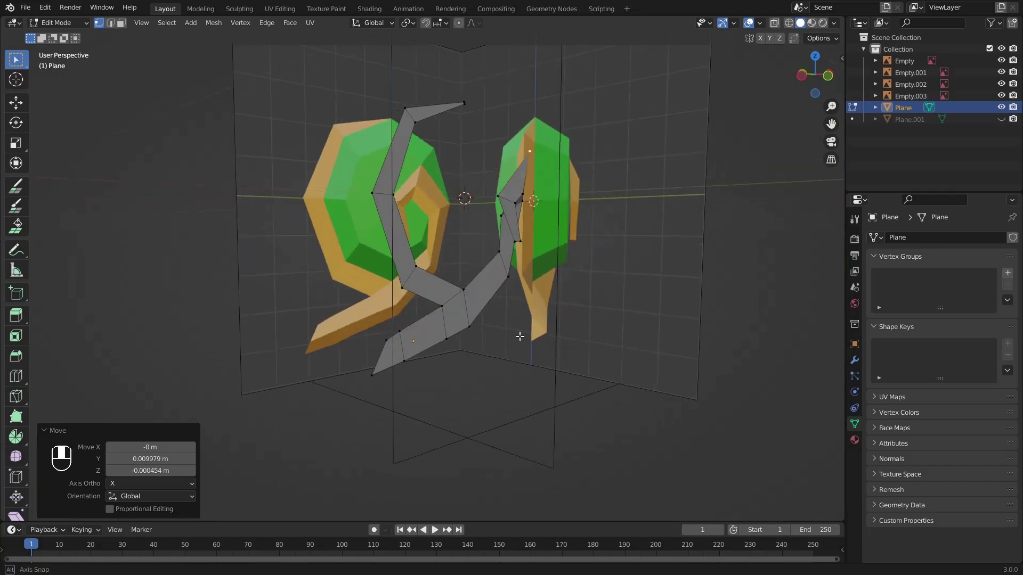
Step: Switch to wireframe shading and add one centred loop cut along the full length of the spiral band
left_click(775, 22)
middle_click_drag(639, 308, 442, 316)
left_click(817, 85)
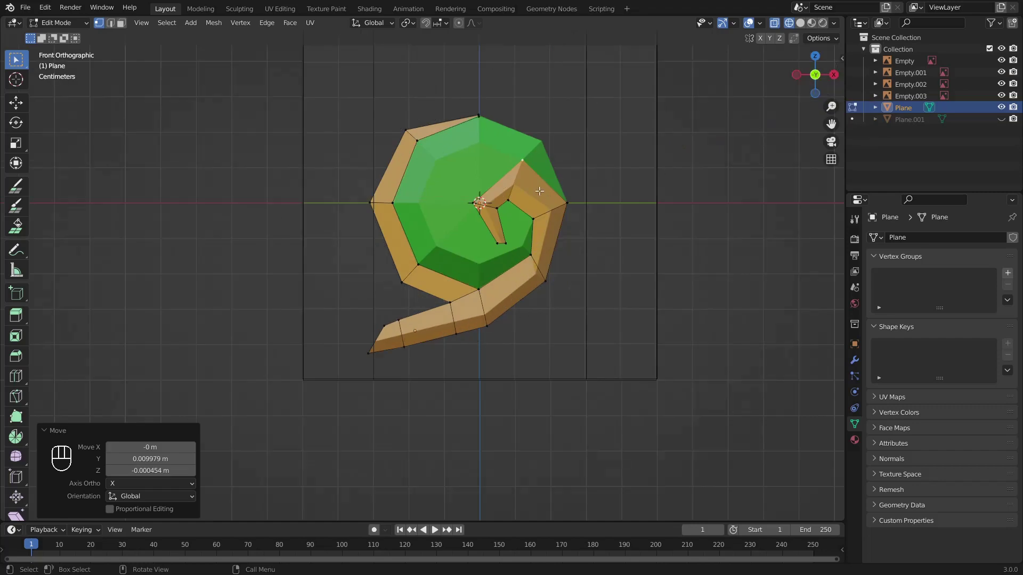
middle_click_drag(478, 352, 517, 345)
scroll(529, 347, "up", 3)
scroll(532, 346, "down", 3)
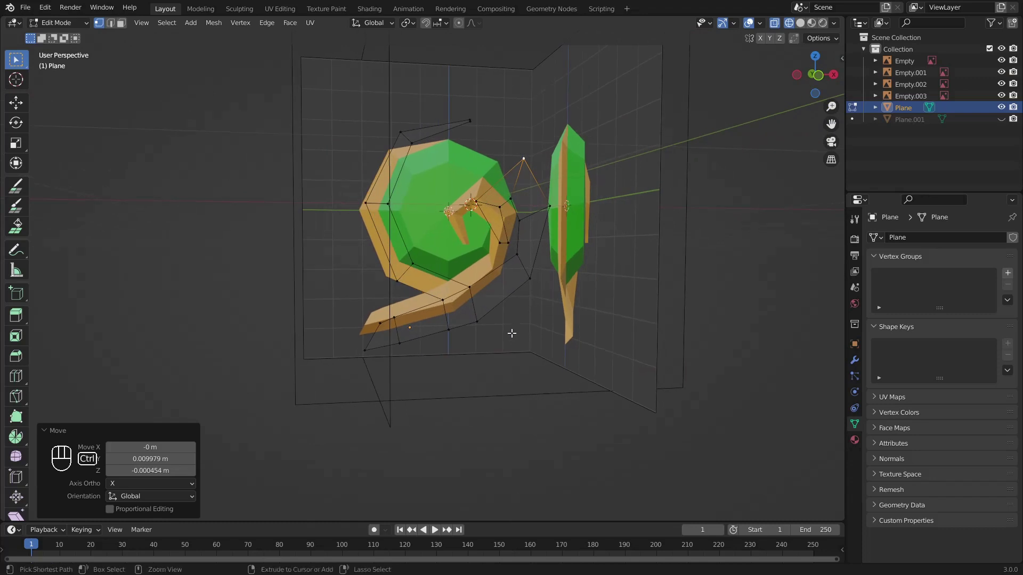
key("ctrl+r")
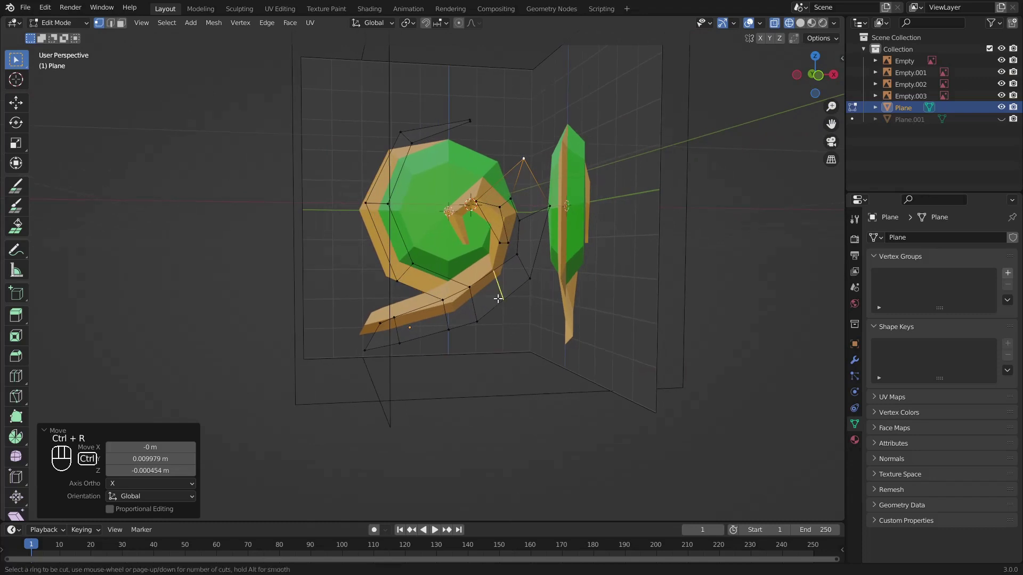
left_click(523, 262)
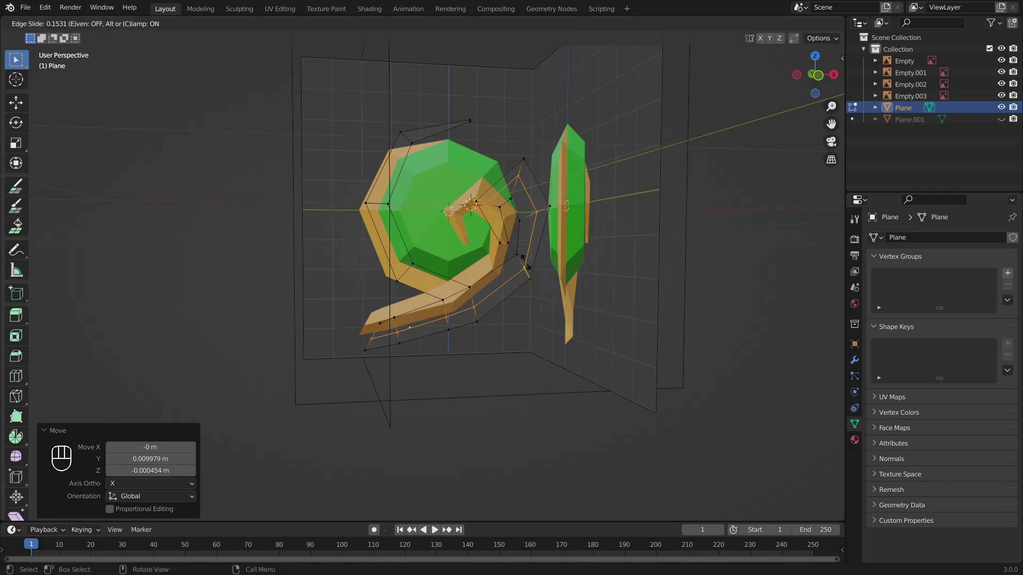
right_click(523, 260)
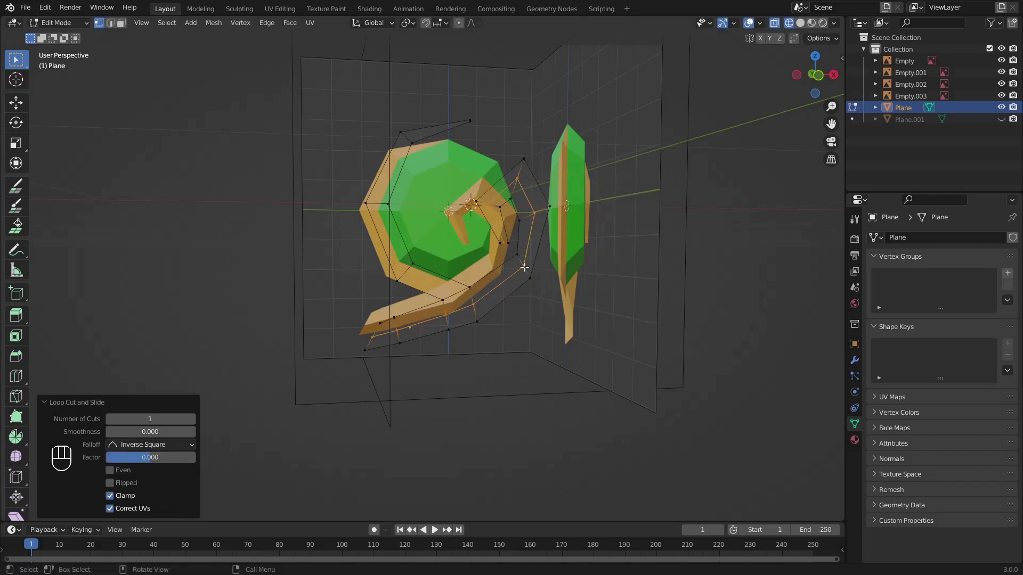
Step: Move the new centre edge loop -0.06 m along Y in the left view with snapping
scroll(518, 327, "up", 1)
mouse_move(491, 329)
middle_mouse_down()
mouse_move(532, 331)
mouse_move(464, 334)
mouse_move(498, 334)
mouse_move(442, 350)
mouse_move(495, 331)
middle_mouse_up()
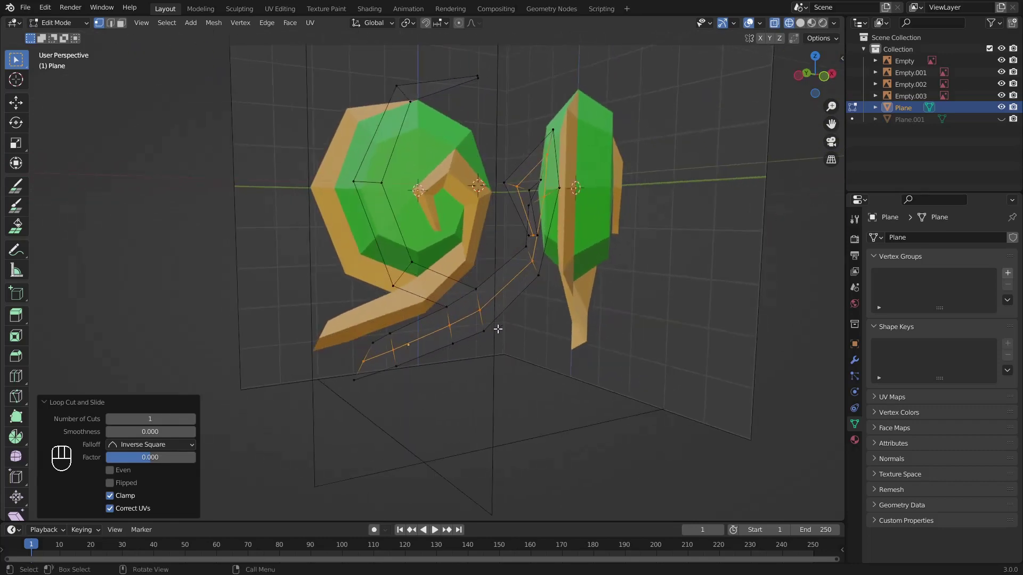
left_click(799, 76)
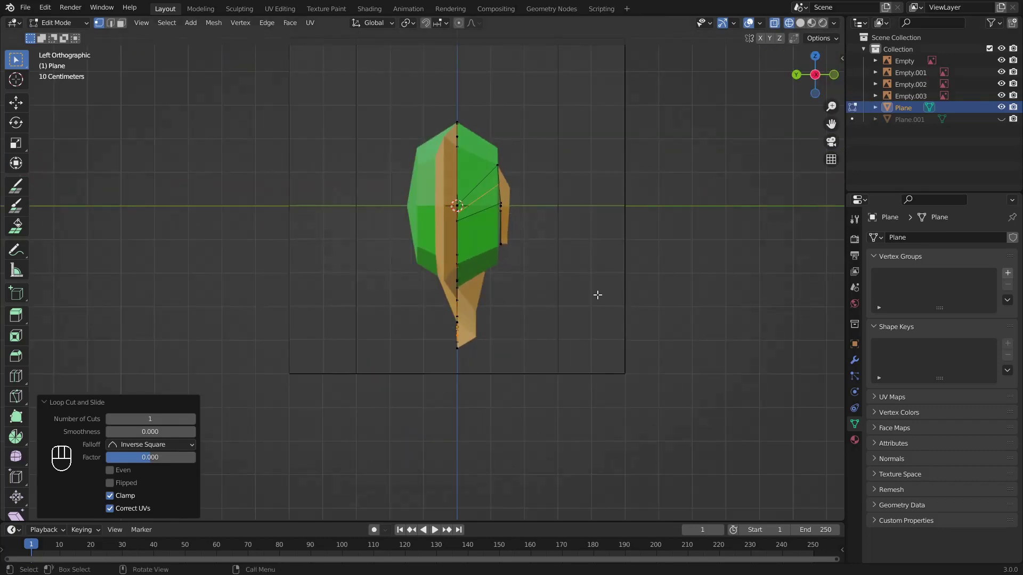
scroll(533, 343, "up", 3)
middle_click_drag(558, 343, 472, 272, "shift")
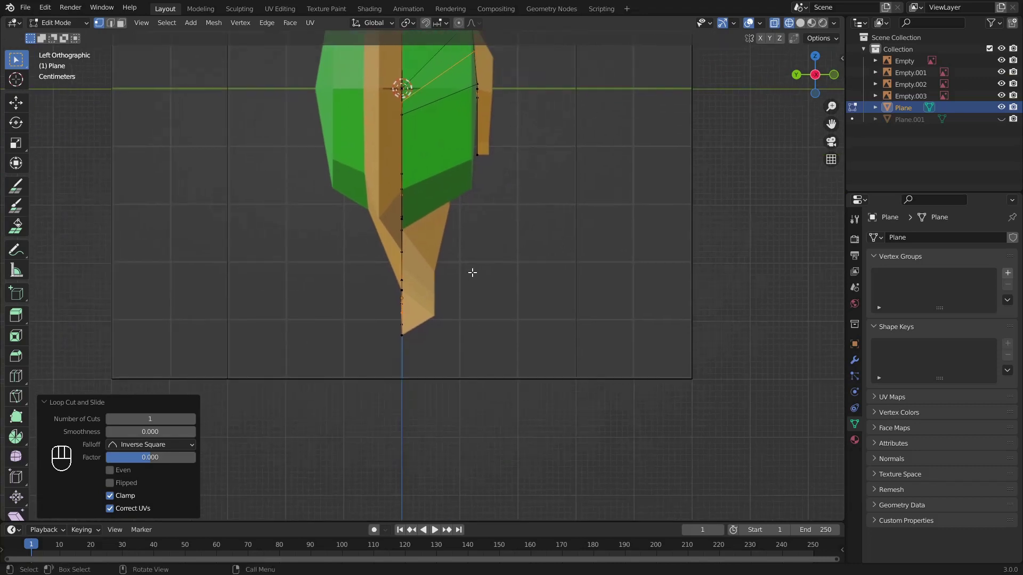
key("g")
key("ctrl")
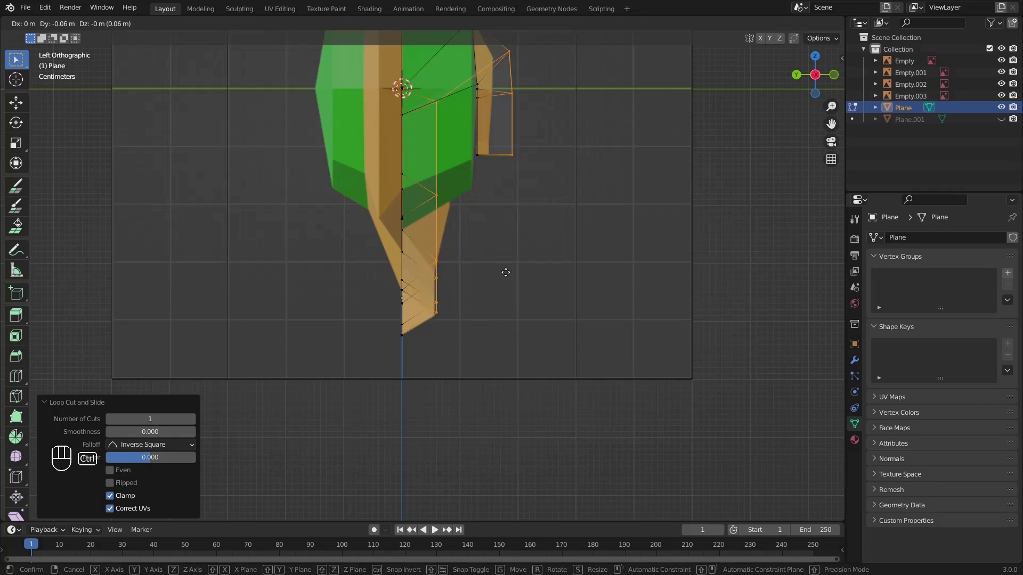
left_click(506, 272)
Step: Move the centre-loop vertex at the inner tip's lower end back along Y onto the reference's outer edge in the left view
middle_click_drag(568, 171, 527, 329, "shift")
scroll(527, 330, "up", 1)
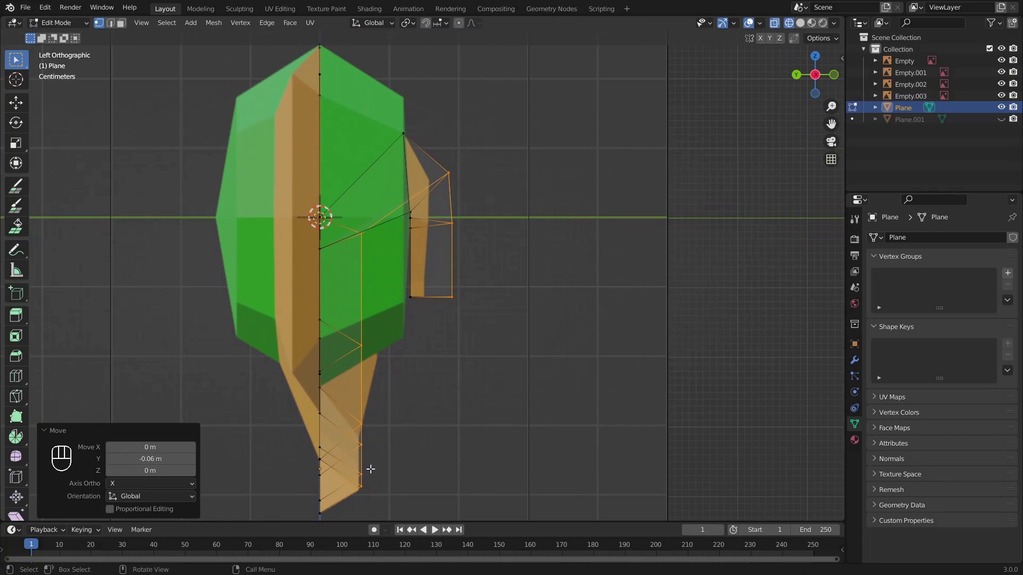
scroll(462, 321, "up", 2)
left_click(468, 308)
key("g")
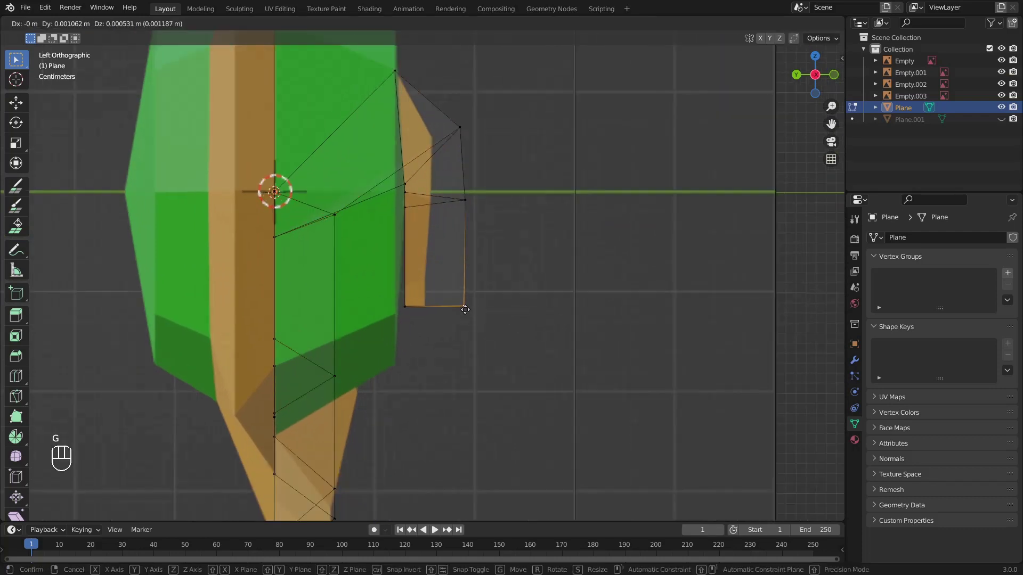
left_click(427, 309)
Step: Move the tip's middle centre-loop vertex about 0.033 m along Y, and the one above about 0.028 m along Y and -0.01 m along Z
key("g")
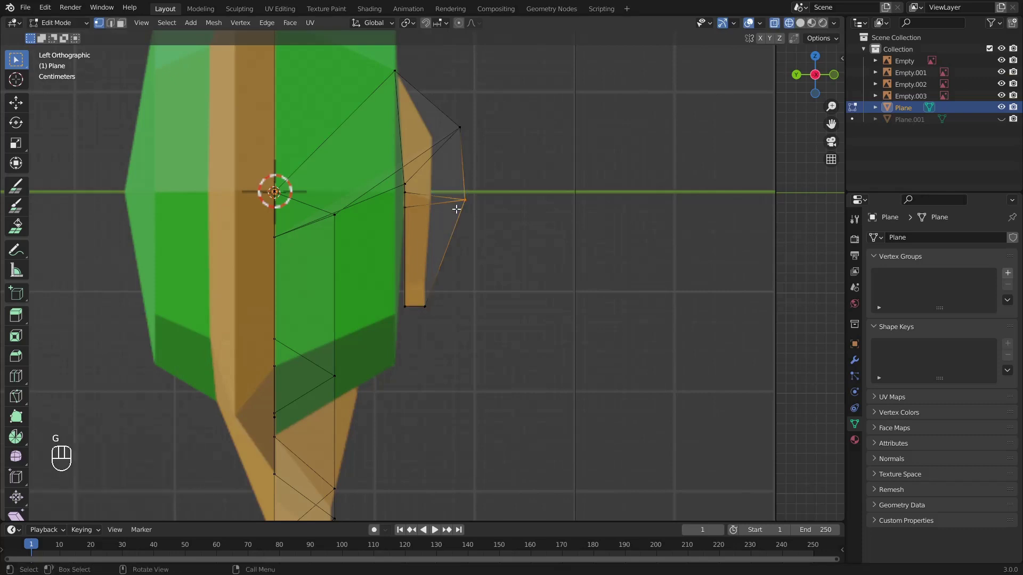
key("g")
key("ctrl")
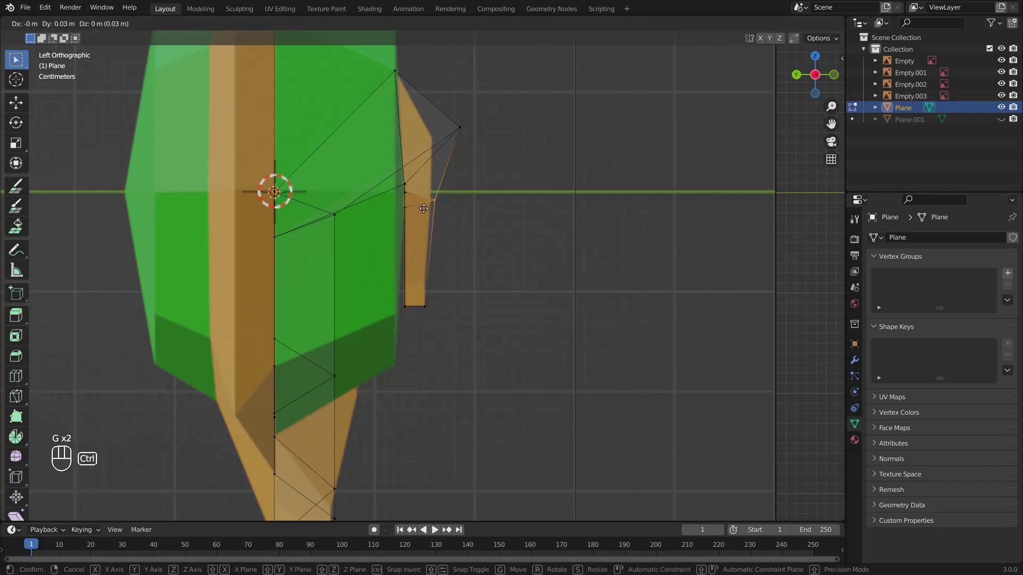
left_click(422, 208)
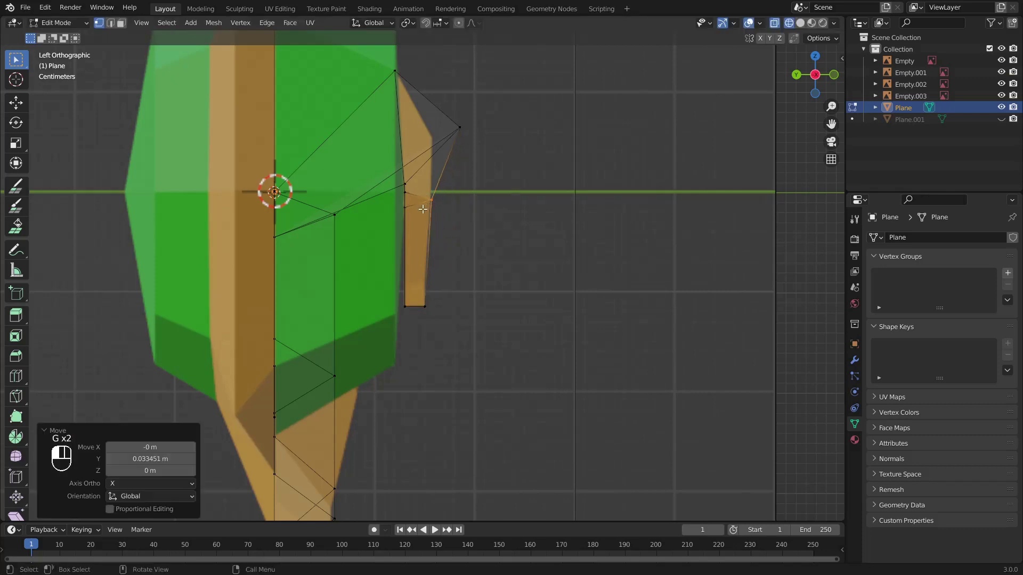
left_click(462, 128)
key("g")
left_click(430, 149)
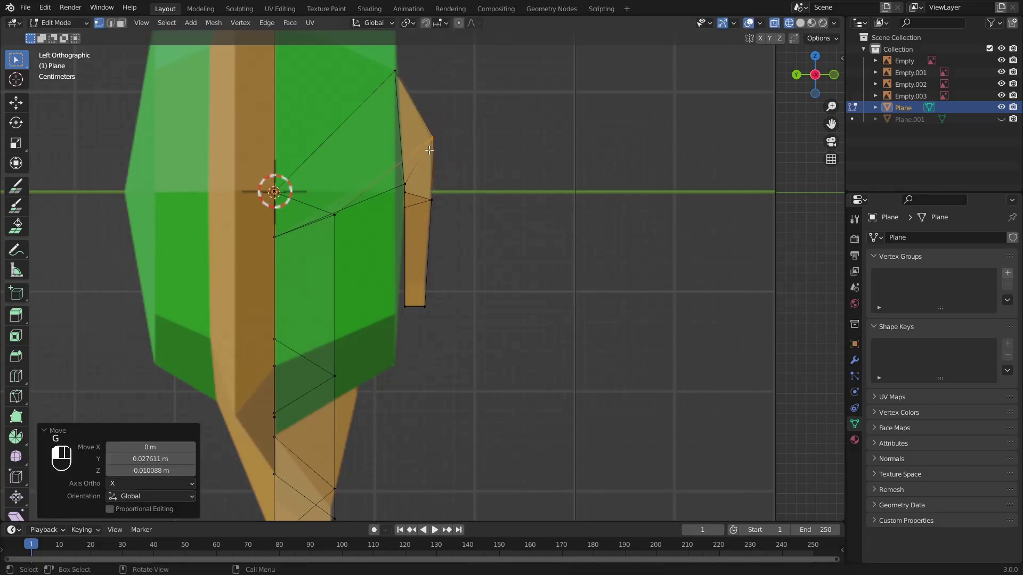
Step: Select the following centre-loop vertex at the band's bend and move it about -0.052 m along Y and 0.003 m along Z in the right view
scroll(520, 222, "down", 3)
middle_click_drag(570, 246, 584, 205)
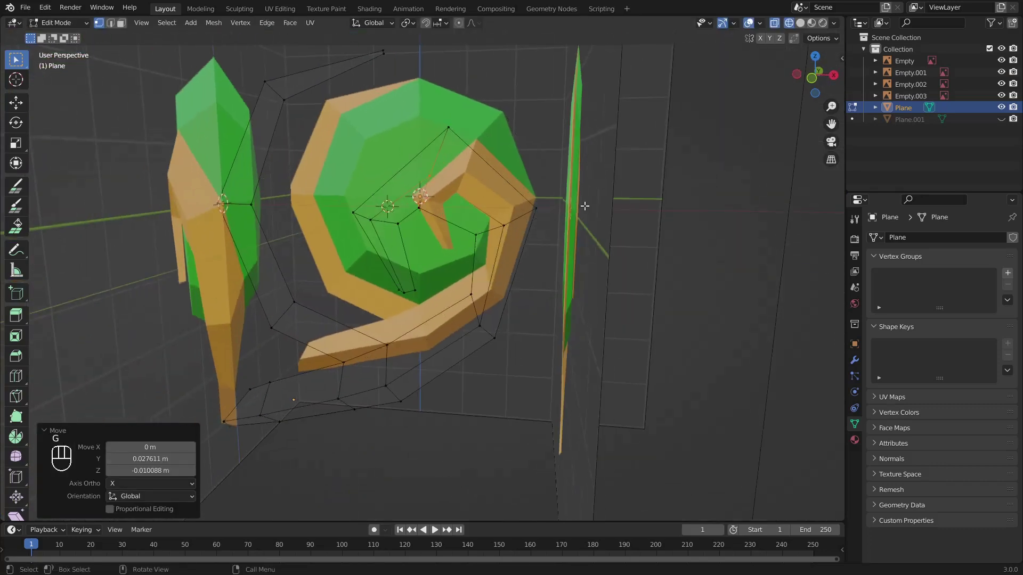
left_click(801, 23)
mouse_move(693, 160)
middle_mouse_down()
mouse_move(538, 293)
mouse_move(480, 301)
middle_mouse_up()
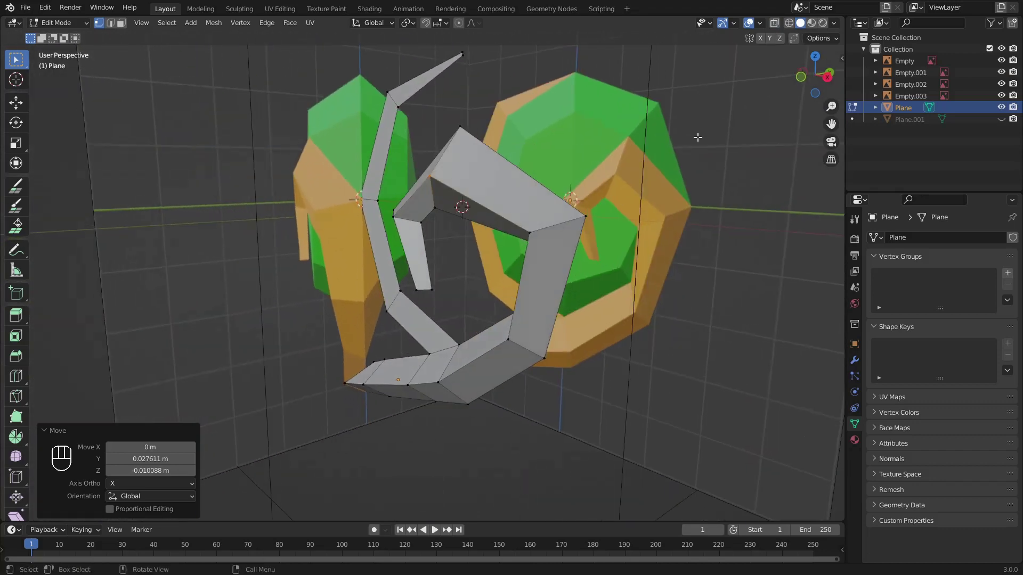
left_click(826, 78)
key("alt+z")
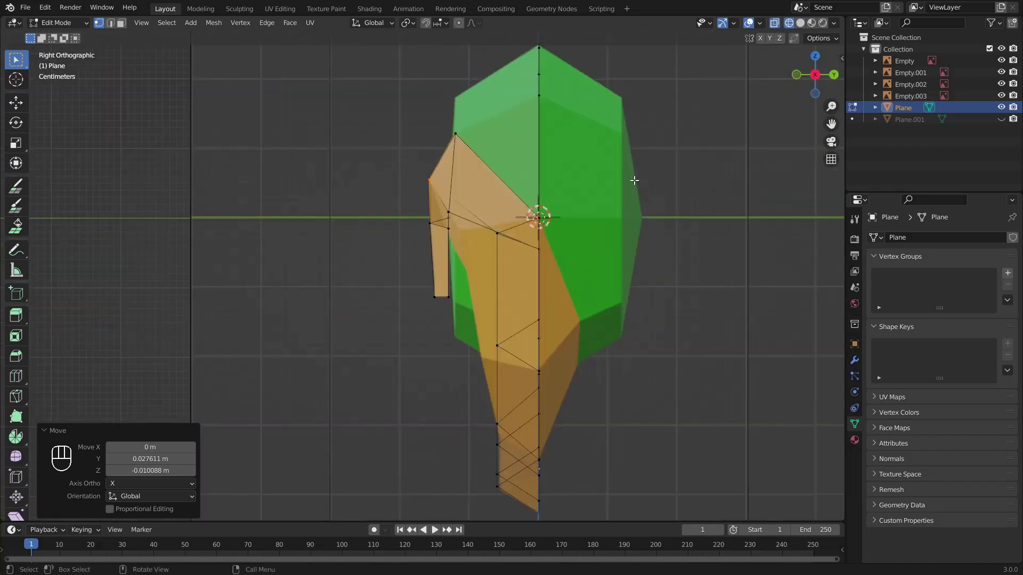
middle_click_drag(441, 317, 553, 263)
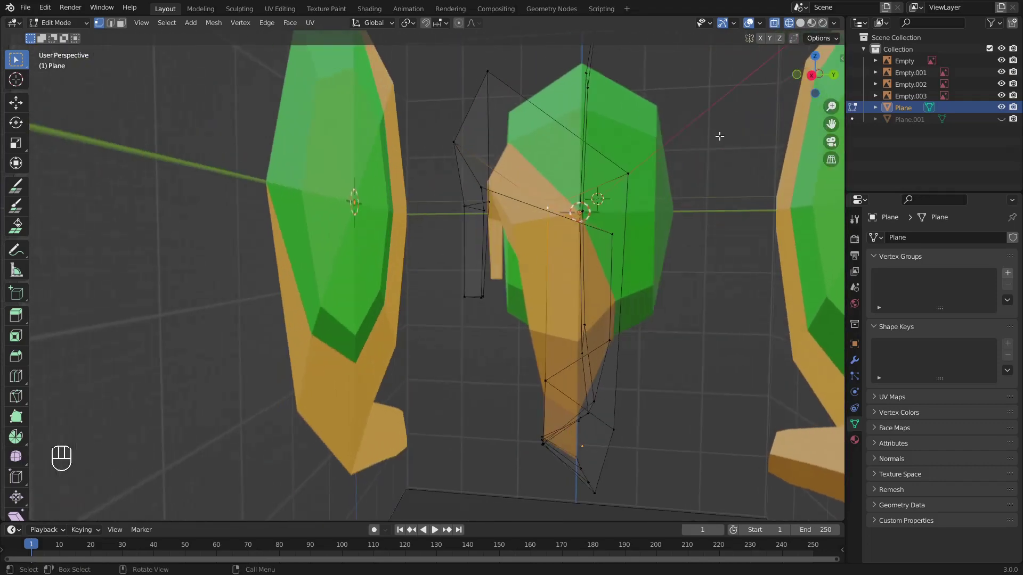
left_click(815, 74)
scroll(538, 265, "up", 4)
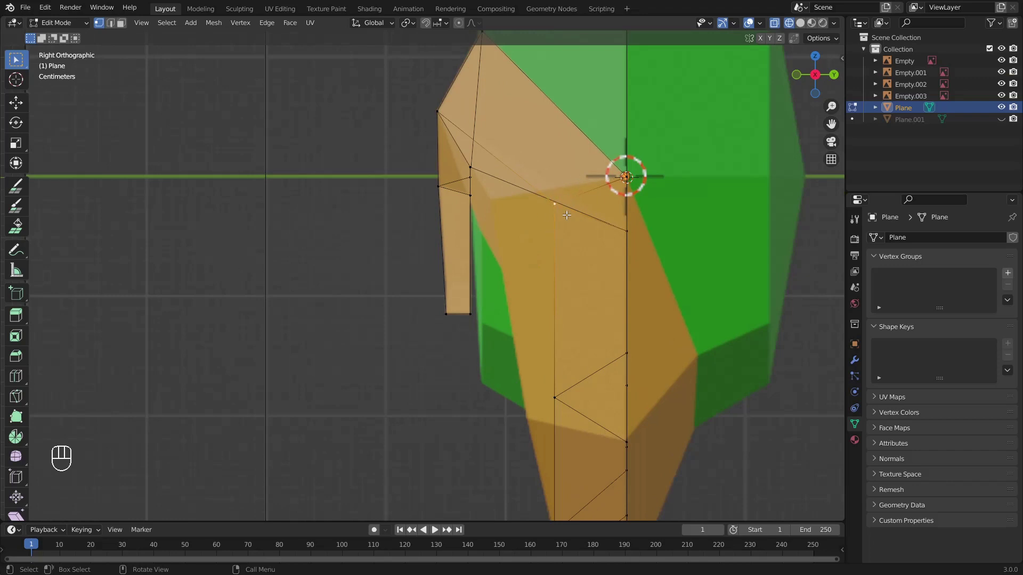
key("g")
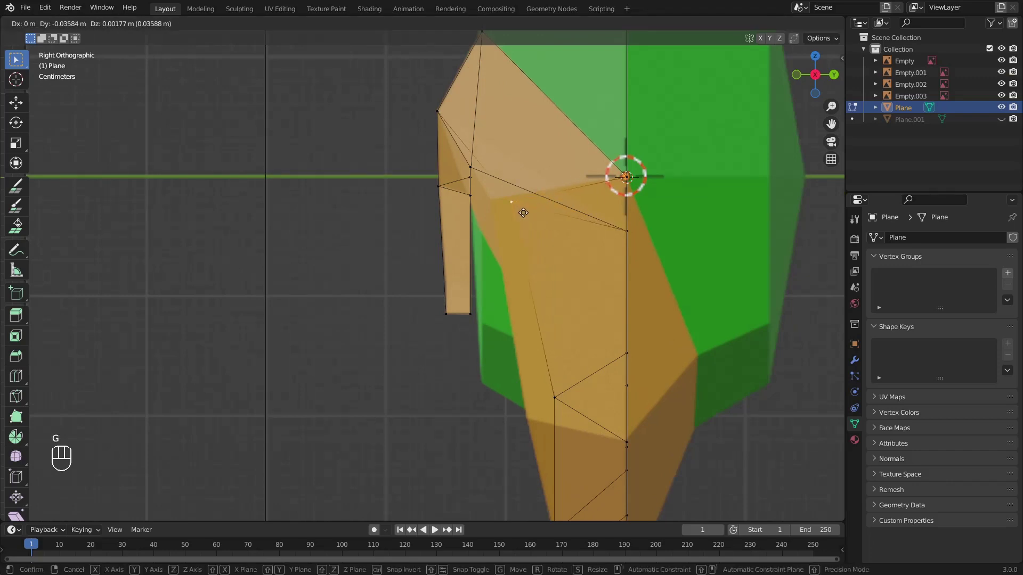
left_click(504, 212)
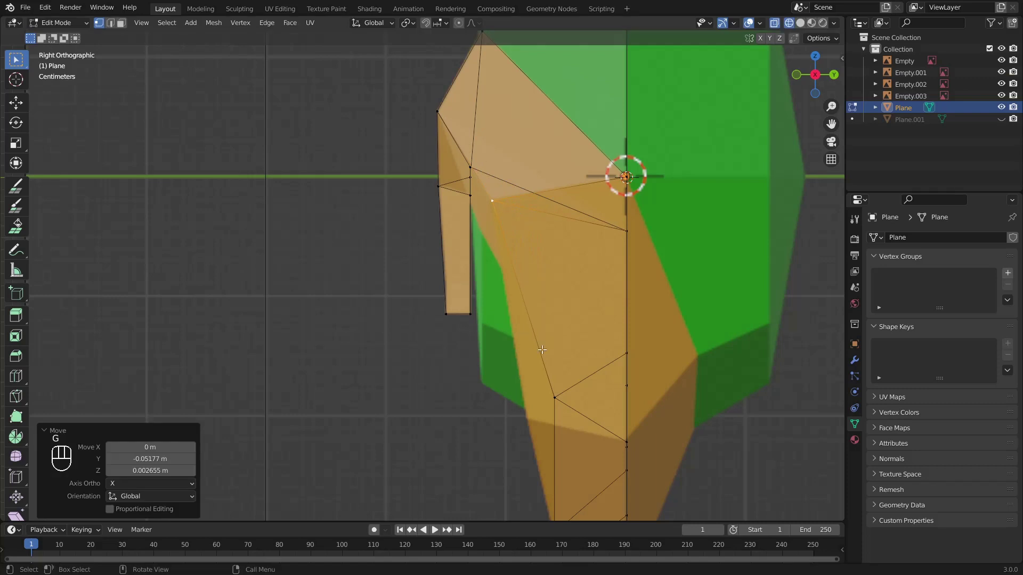
Step: Move the next lower centre-loop vertex outward and down to the facet corner on the reference's front edge in the right view
middle_click_drag(567, 399, 512, 277, "shift")
left_click(504, 278)
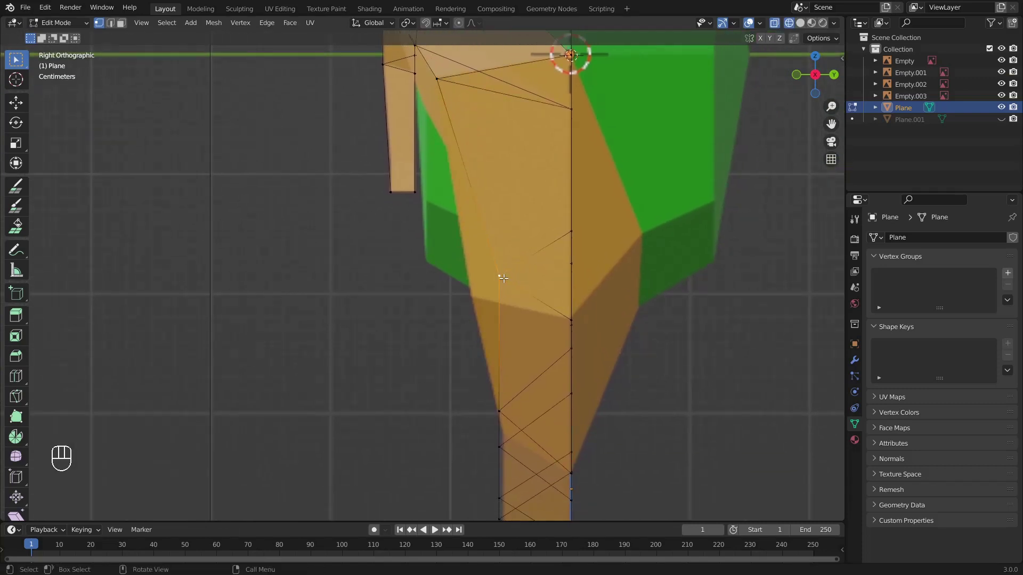
key("g")
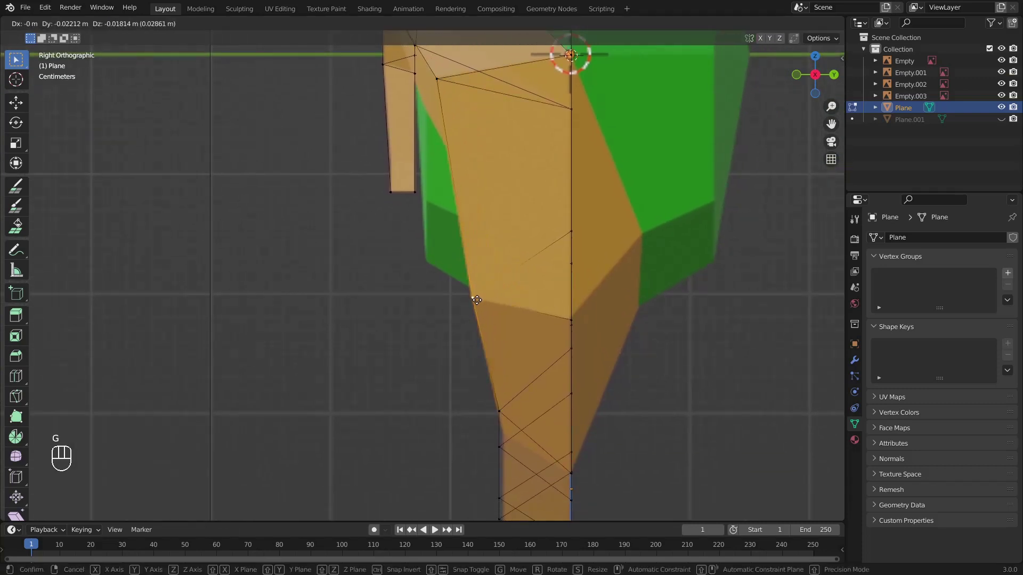
left_click(471, 290)
Step: Move the inner-edge vertex at the band's lower-right bend, beside the gem, along Y
middle_click_drag(471, 290, 528, 276)
middle_click_drag(441, 262, 471, 281)
scroll(471, 281, "up", 2)
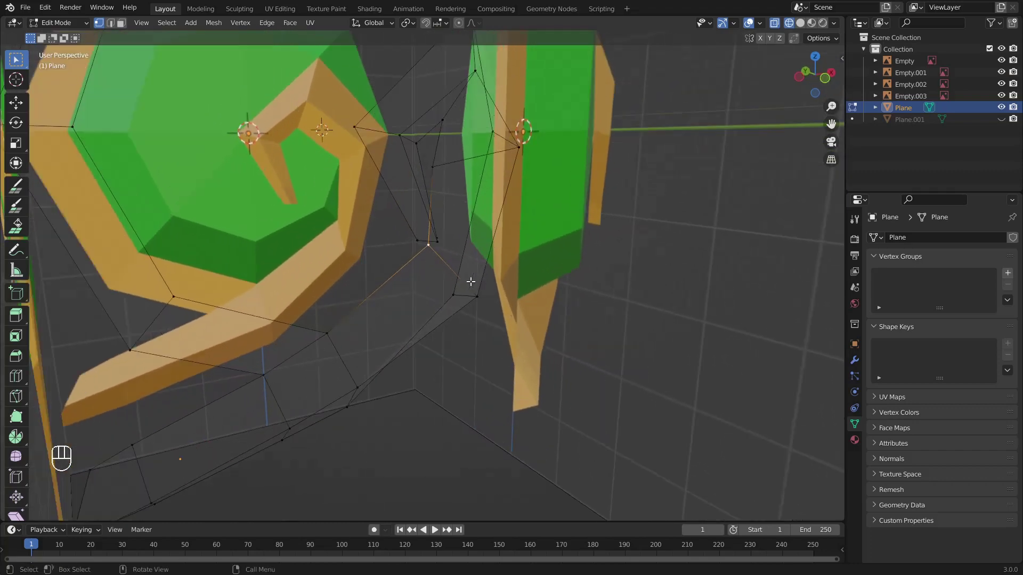
key("g")
key("y")
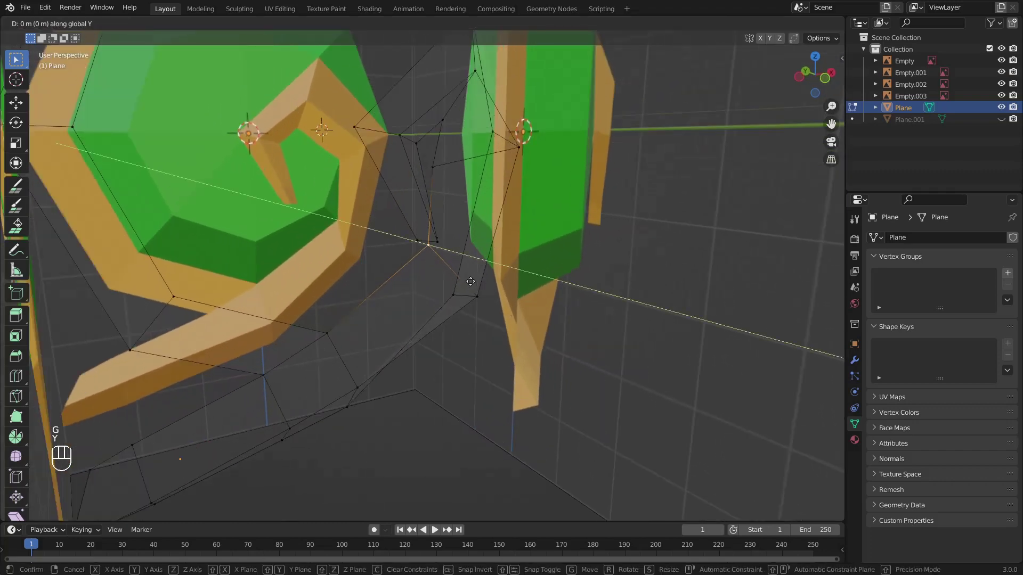
left_click(482, 287)
Step: Select the inner-edge vertex just above that bend and move it about -0.048 m along Y
middle_click_drag(482, 286, 456, 322)
left_click(447, 171)
middle_click_drag(447, 171, 465, 213)
key("g")
key("y")
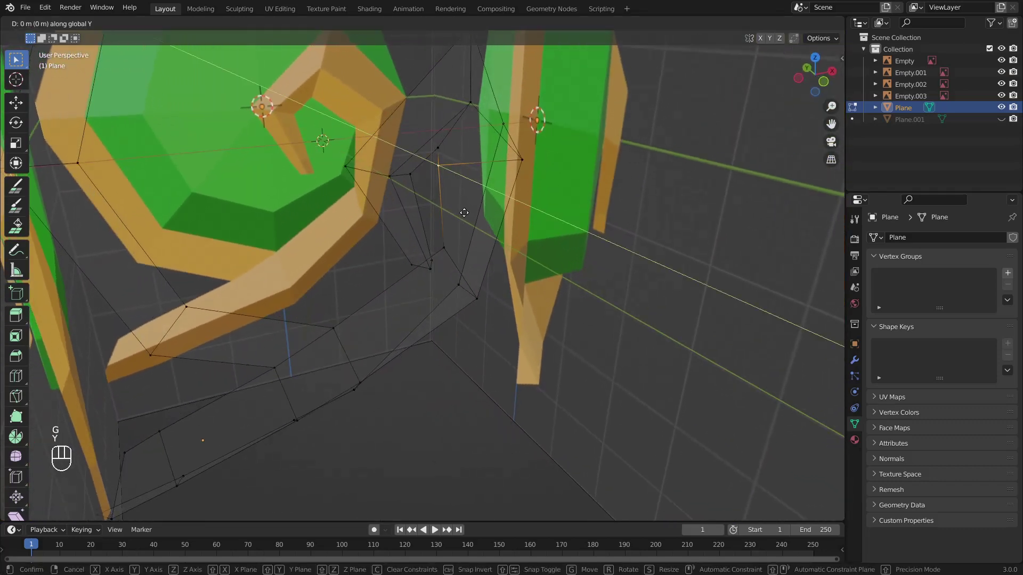
left_click(483, 219)
middle_click_drag(483, 219, 701, 86)
left_click(800, 23)
mouse_move(633, 266)
middle_mouse_down()
mouse_move(564, 281)
mouse_move(656, 240)
middle_mouse_up()
left_click(825, 75)
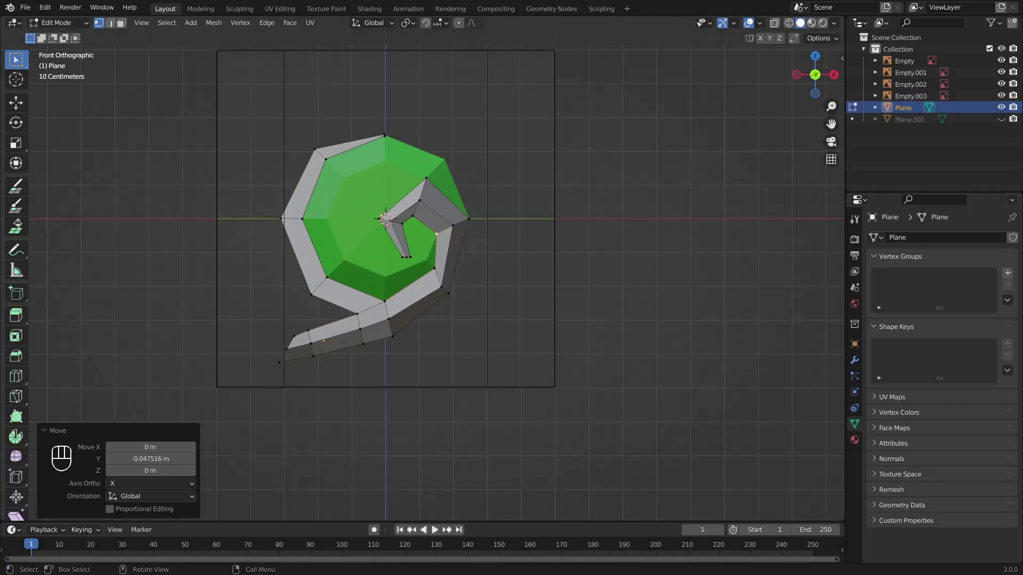
scroll(527, 151, "up", 3)
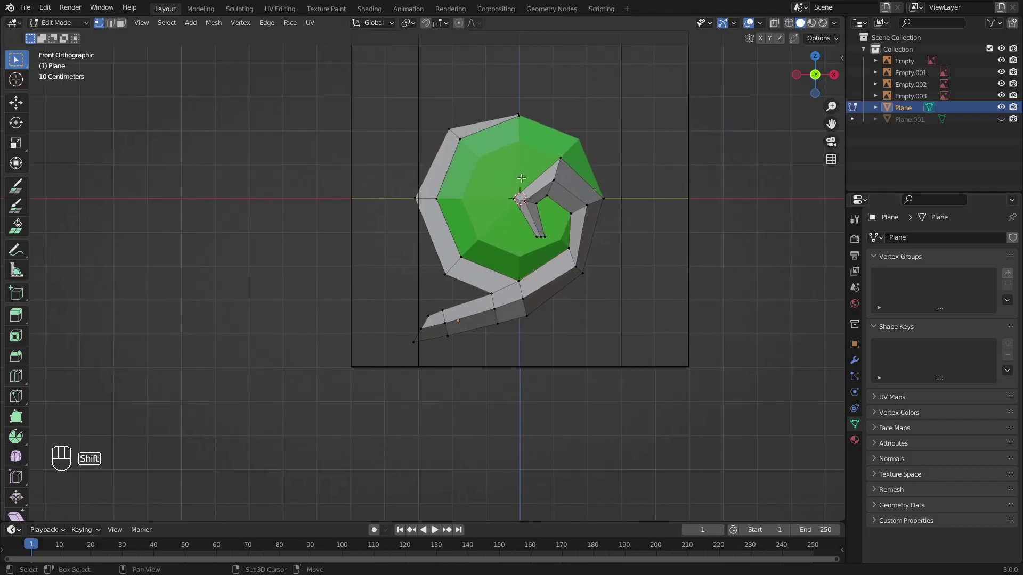
Step: Move the band's upper-left outer-edge vertex about 0.039 m along Y and -0.001 m along Z in the wireframe left view
left_click(788, 24)
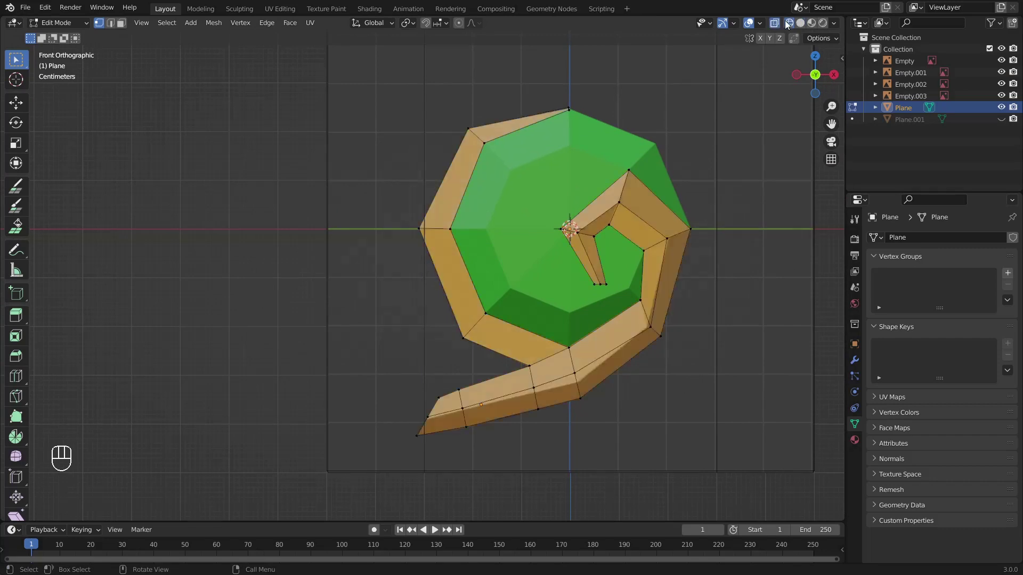
left_click(463, 136, "shift")
left_click(796, 77)
scroll(472, 171, "up", 2)
middle_click_drag(473, 171, 451, 271)
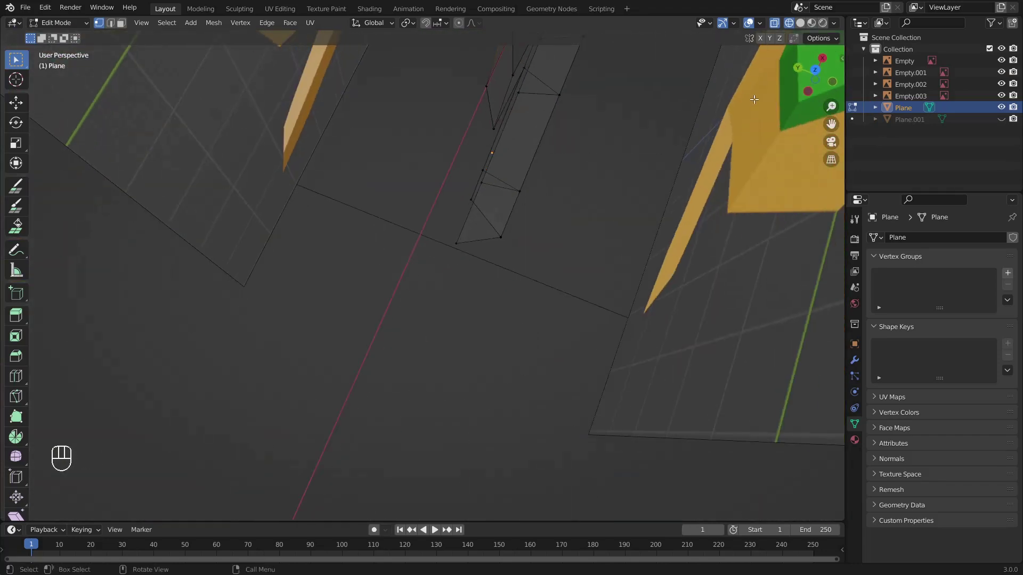
left_click(807, 91)
scroll(486, 173, "up", 3)
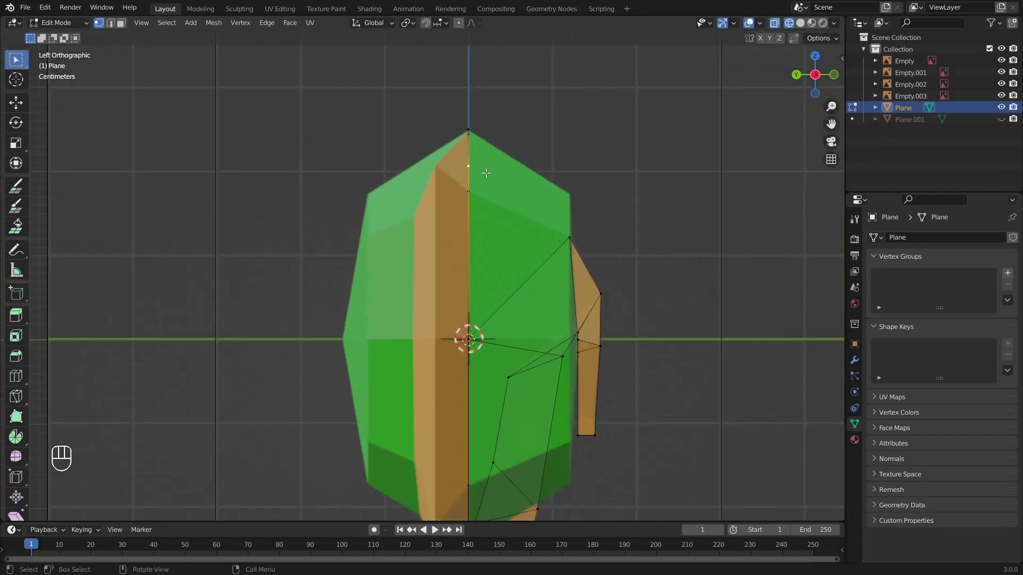
scroll(472, 175, "up", 2)
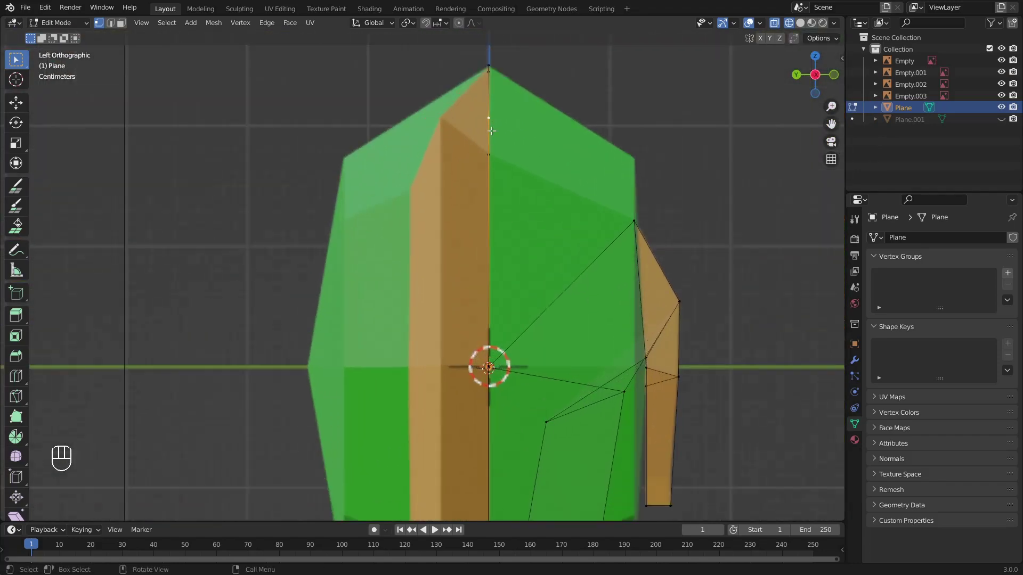
key("g")
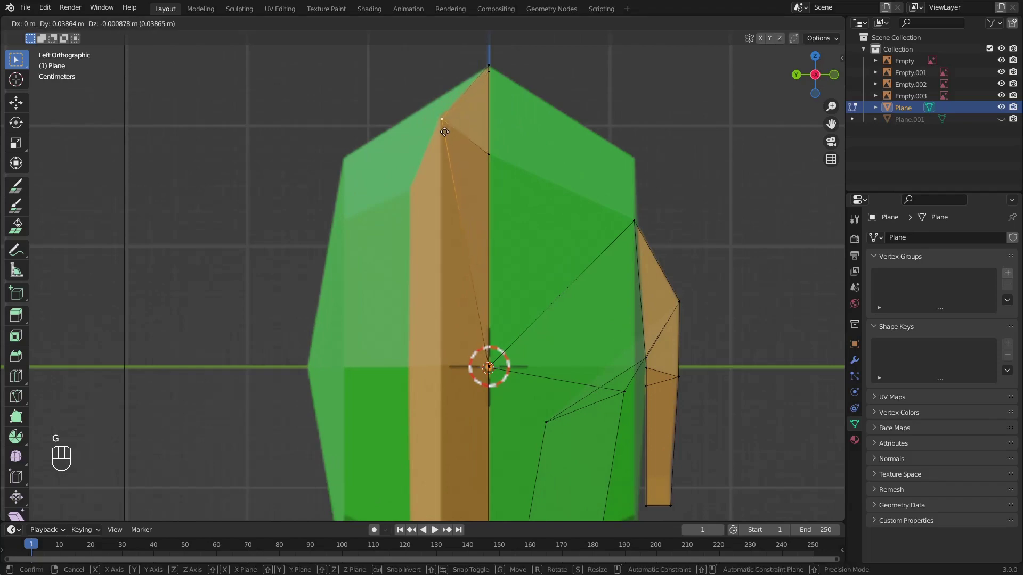
left_click(444, 131)
Step: Select the band's leftmost outer-edge vertex and move it about 0.040 m along Y and 0.002 m along Z in the left view
middle_click_drag(445, 131, 421, 366)
left_click(389, 355)
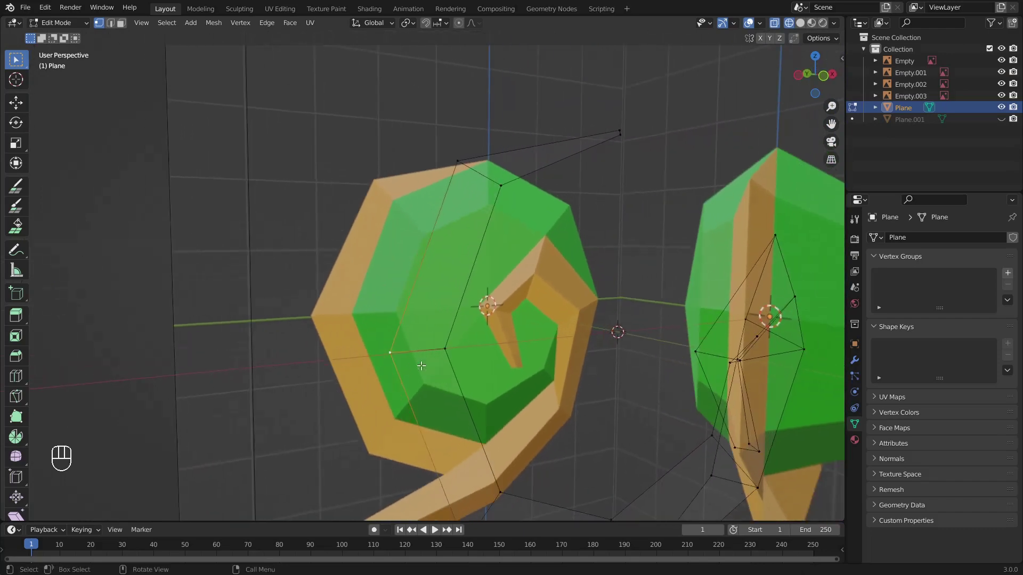
left_click(798, 75)
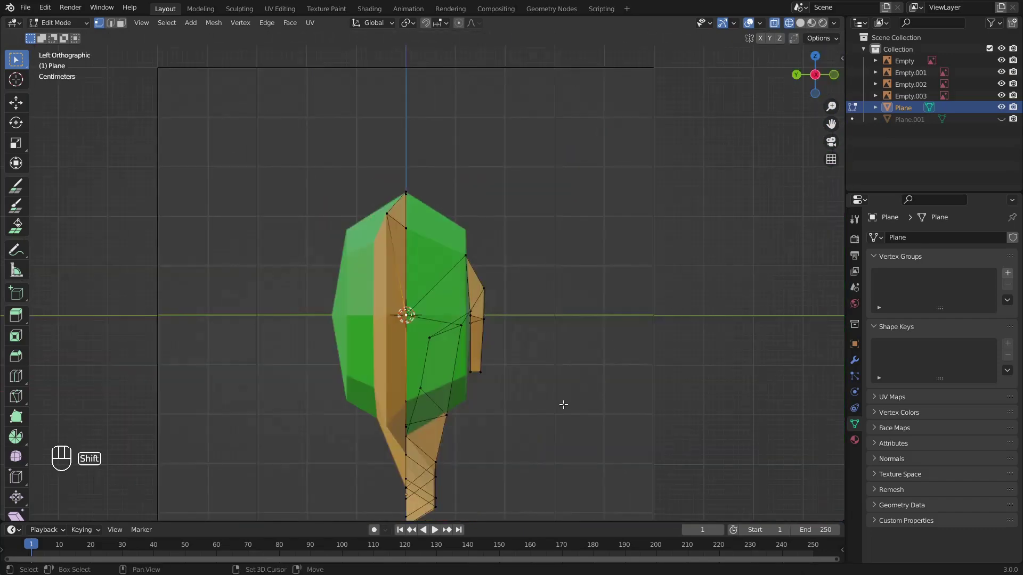
scroll(565, 373, "up", 3)
scroll(574, 318, "up", 1)
key("g")
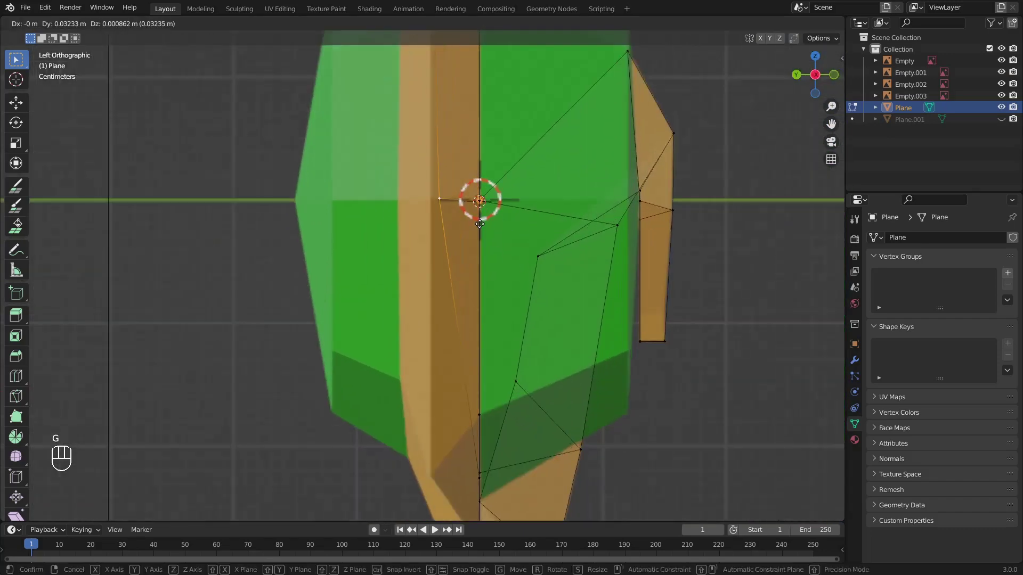
left_click(472, 224)
Step: Select the band's lower-left outer-edge vertex and move it about 0.039 m along Y and 0.002 m along Z in the left view
scroll(545, 287, "down", 5)
middle_click_drag(588, 309, 523, 317)
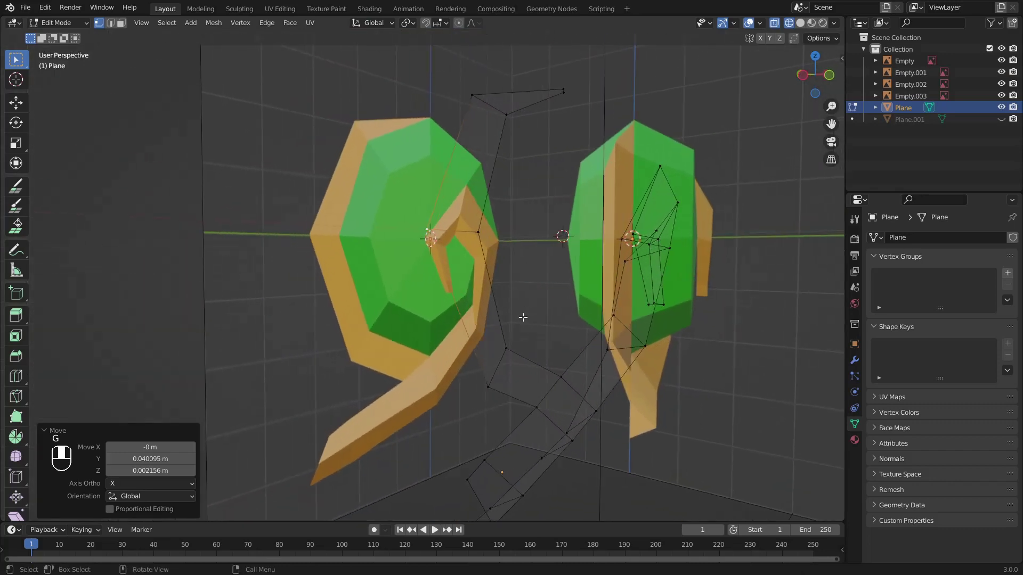
left_click(489, 386)
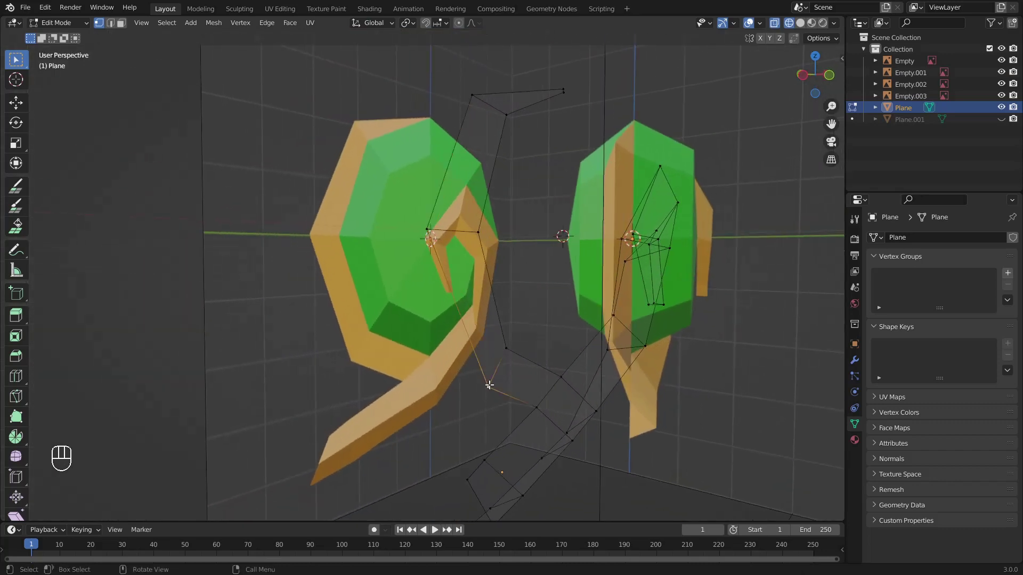
left_click(803, 78)
middle_click_drag(525, 378, 538, 314, "shift")
scroll(538, 314, "up", 5)
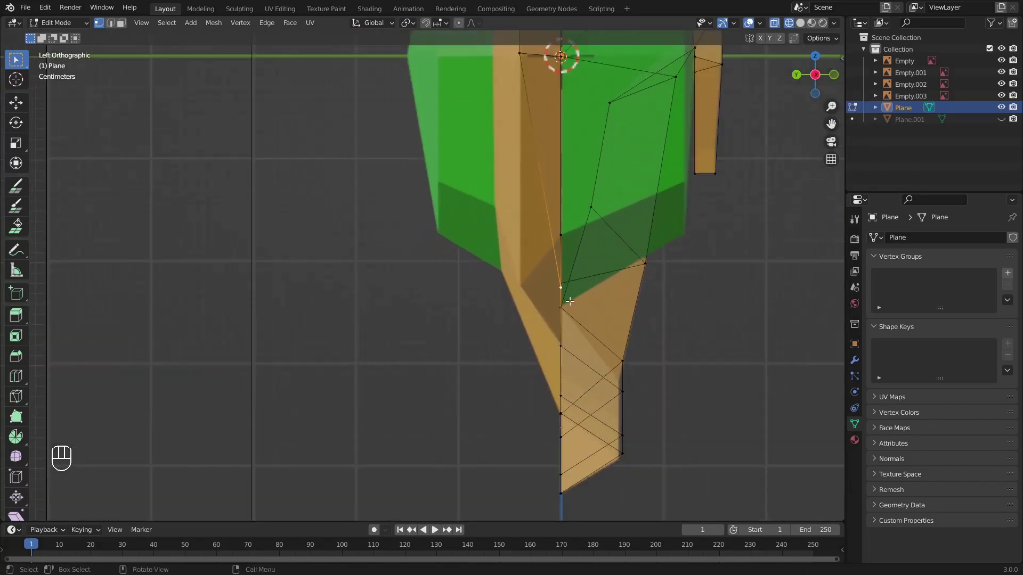
key("g")
left_click(541, 297)
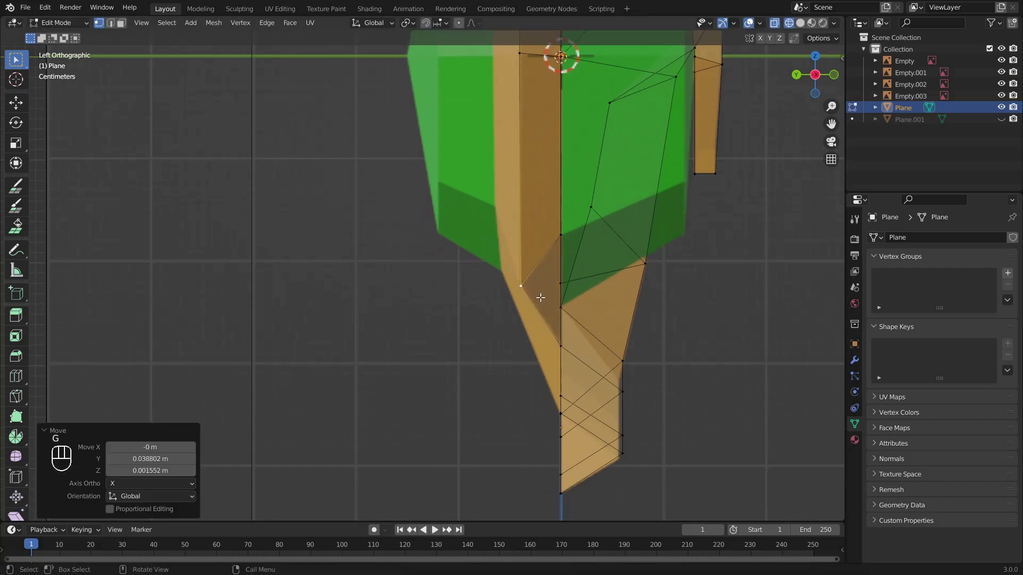
Step: Inspect the shaped spiral band in solid shading, in perspective and from the front
scroll(541, 297, "down", 5)
scroll(605, 313, "up", 2)
mouse_move(618, 313)
middle_mouse_down()
mouse_move(552, 315)
mouse_move(610, 281)
mouse_move(569, 294)
mouse_move(587, 297)
middle_mouse_up()
scroll(610, 281, "down", 2)
left_click(799, 24)
scroll(646, 297, "down", 1)
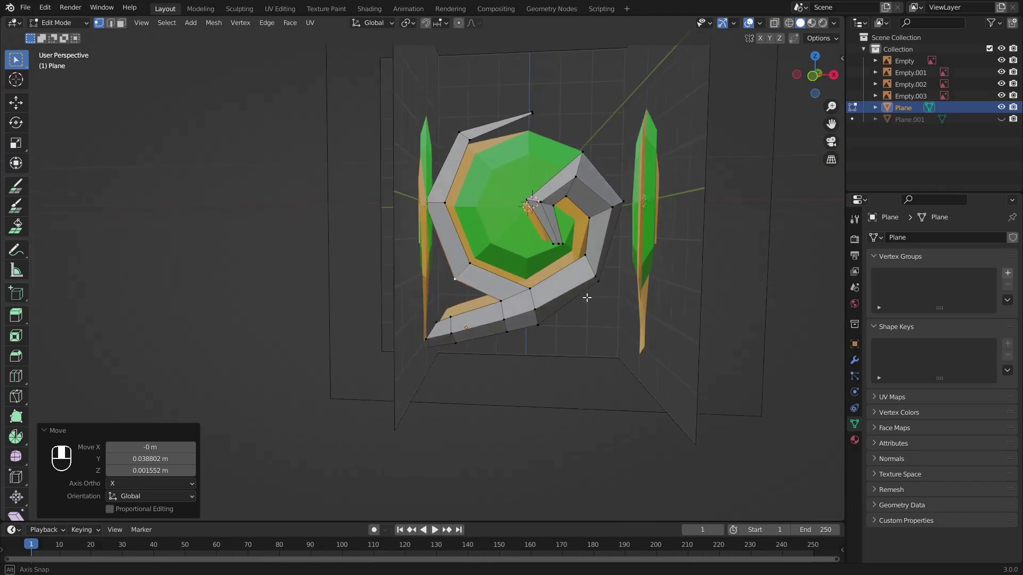
key("KP_1")
middle_click_drag(661, 286, 606, 325, "shift")
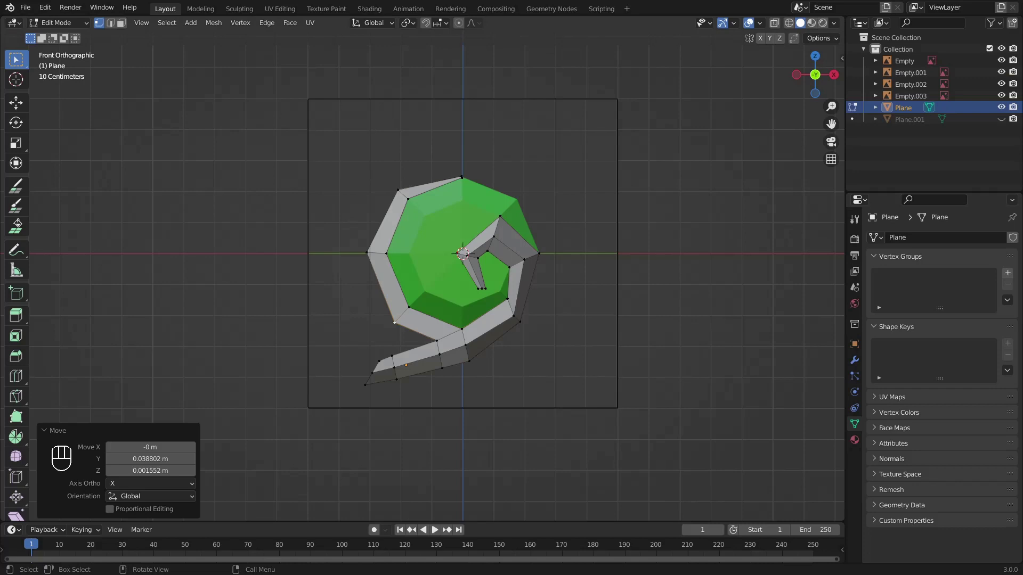
Step: Leave mesh editing, hide Plane, show Plane.001 and open Plane.001 for editing
key("Tab")
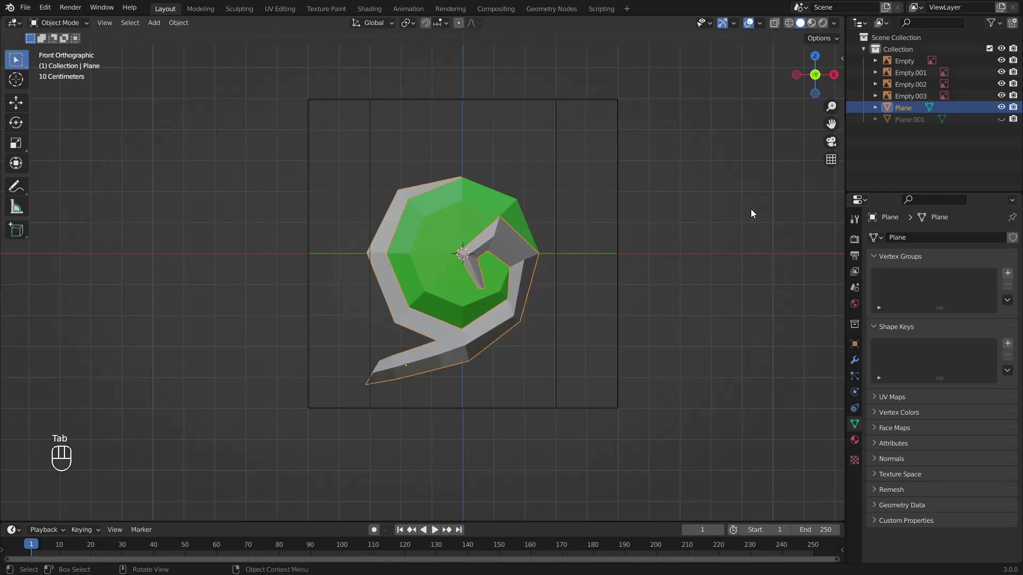
left_click(1002, 109)
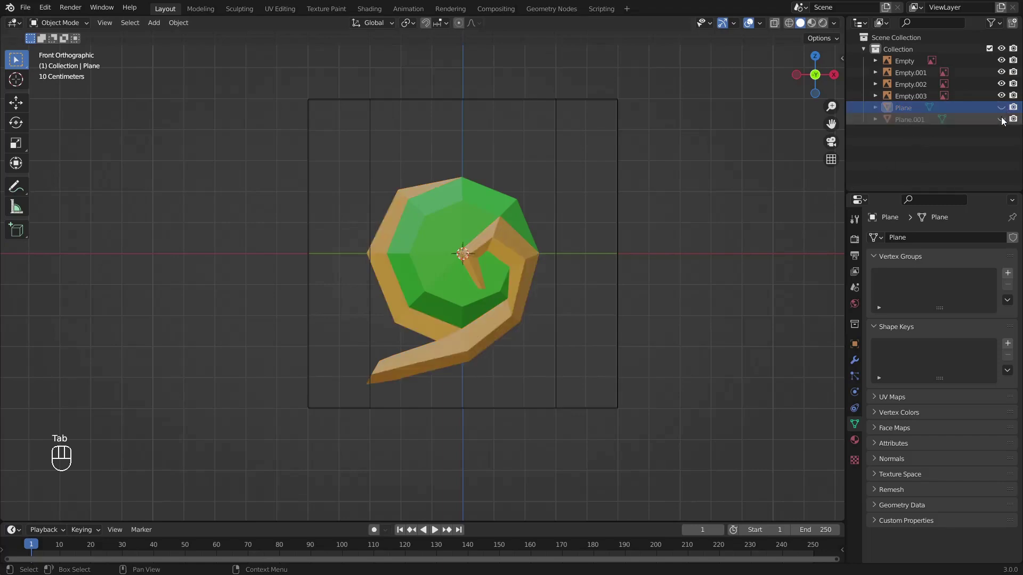
left_click(1002, 119)
middle_click_drag(548, 203, 502, 193)
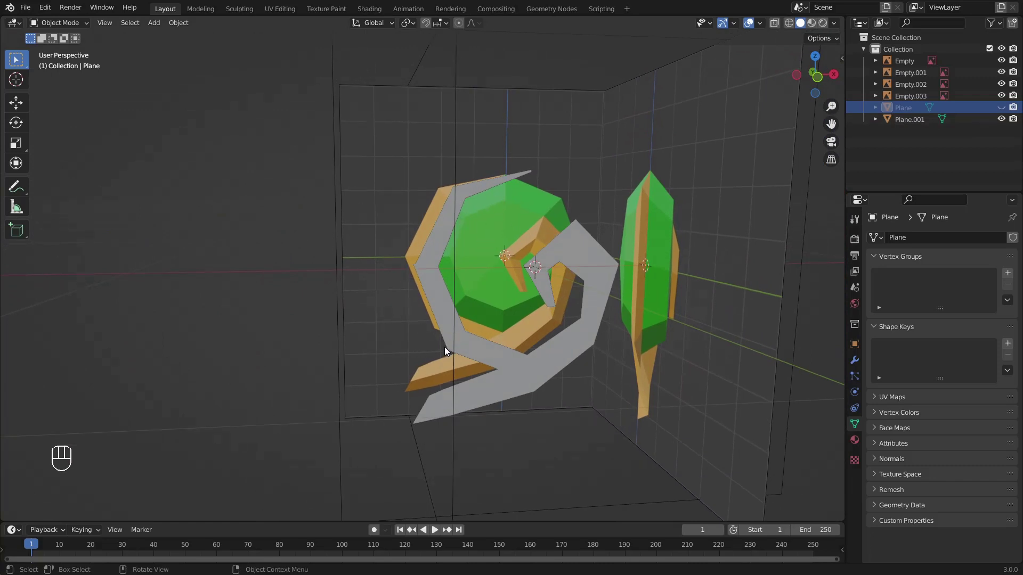
left_click(520, 380)
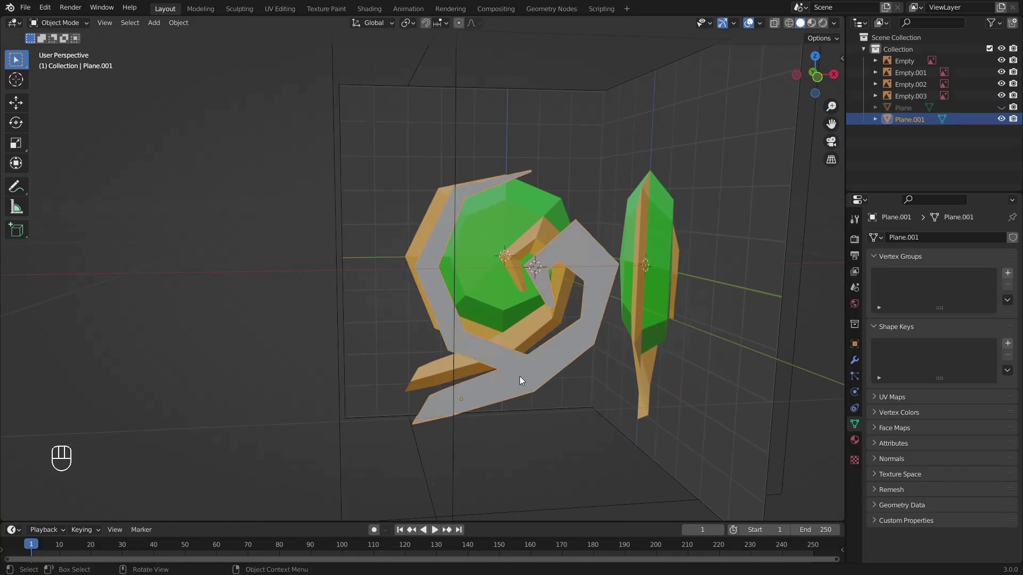
key("Tab")
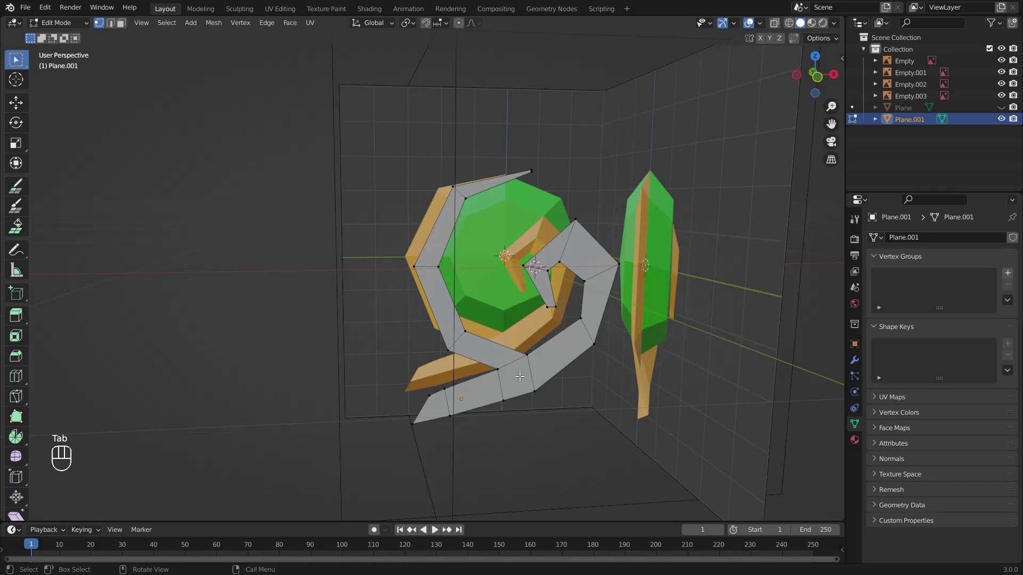
Step: Select the whole Plane.001 mesh and flip its normals
key("a")
left_click(207, 24)
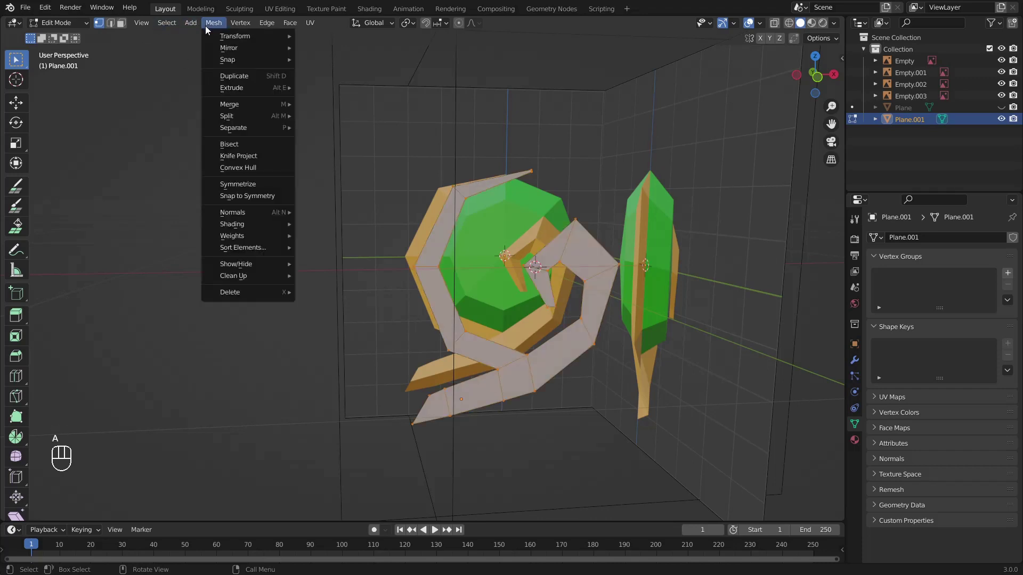
mouse_move(251, 211)
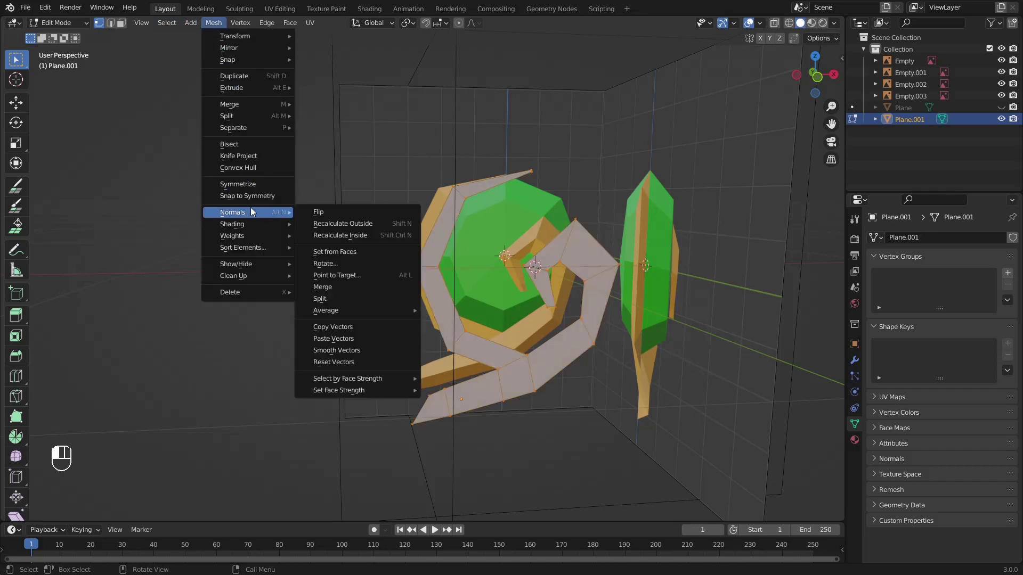
left_click(309, 213)
middle_click_drag(533, 261, 808, 48)
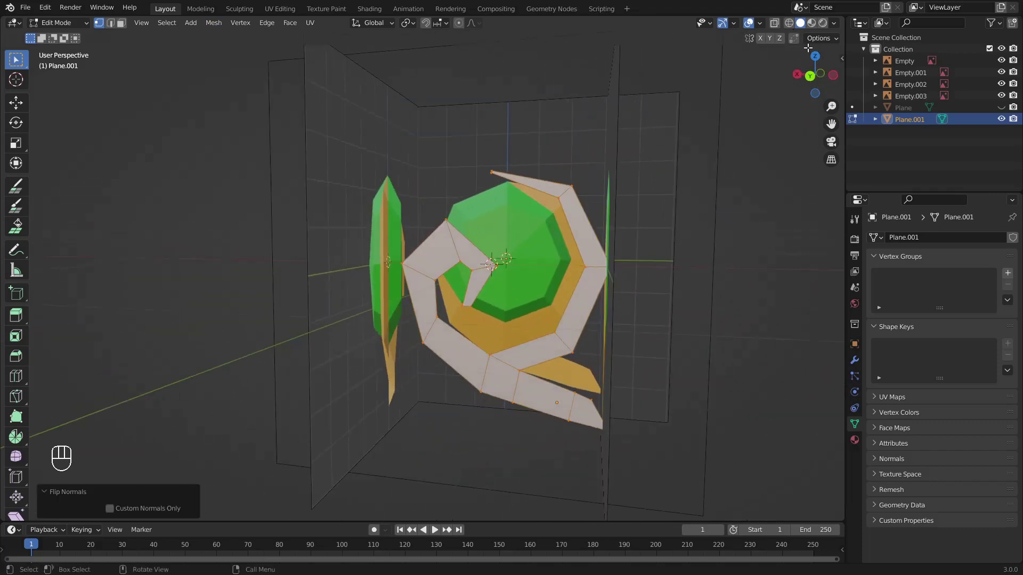
Step: Delete the vertices of the band's inner curl that overlaps the gem on Plane.001, working in the wireframe back view
left_click(789, 24)
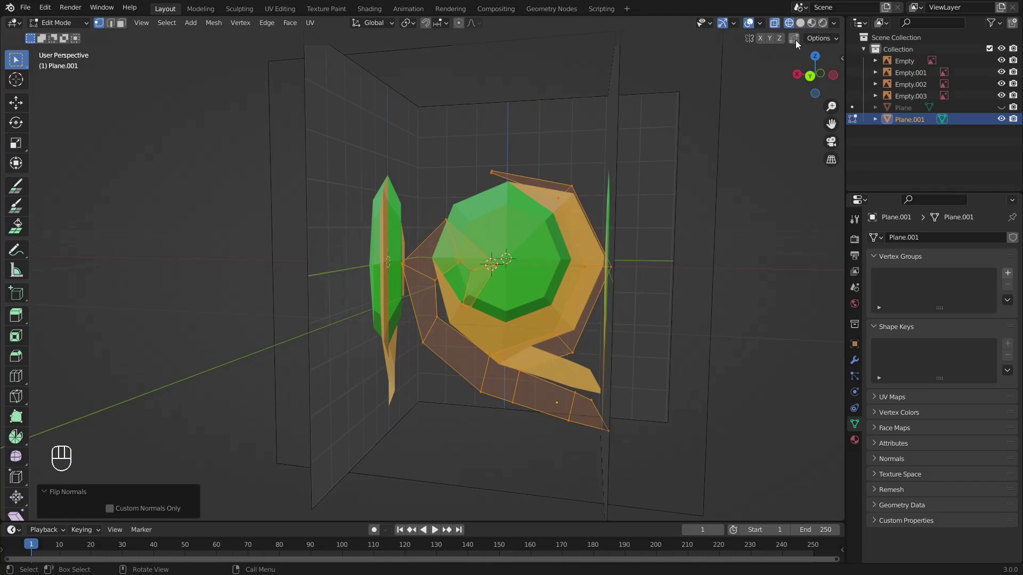
left_click(810, 75)
scroll(680, 229, "up", 3)
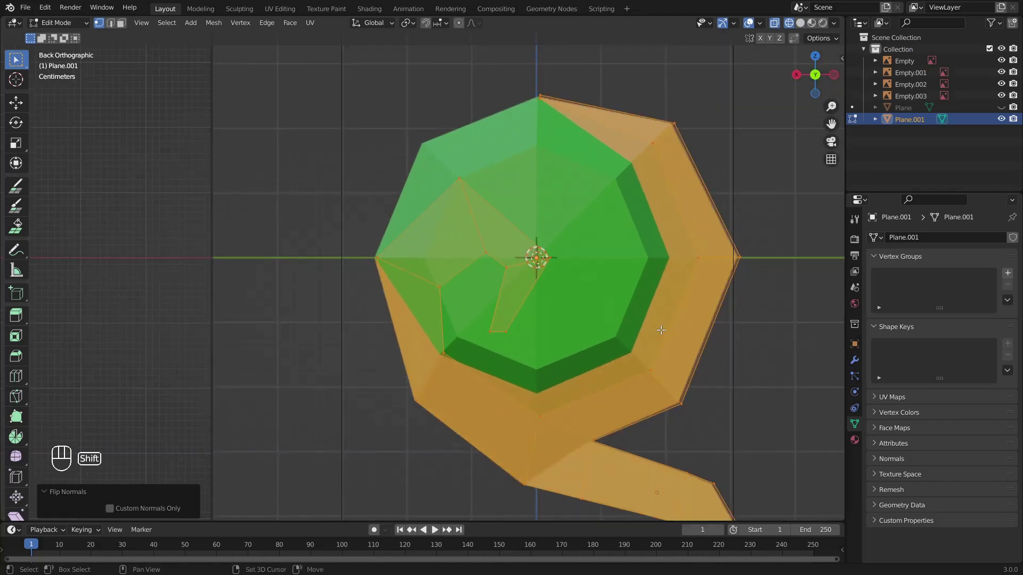
middle_click_drag(653, 330, 516, 264, "shift")
middle_click_drag(442, 190, 453, 278, "shift")
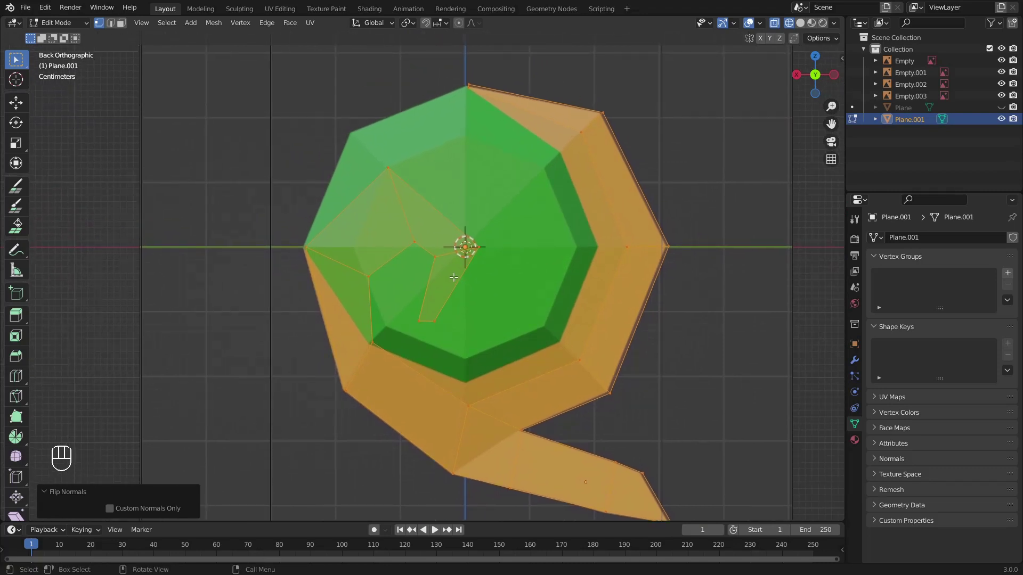
scroll(454, 288, "up", 1)
key("alt+a")
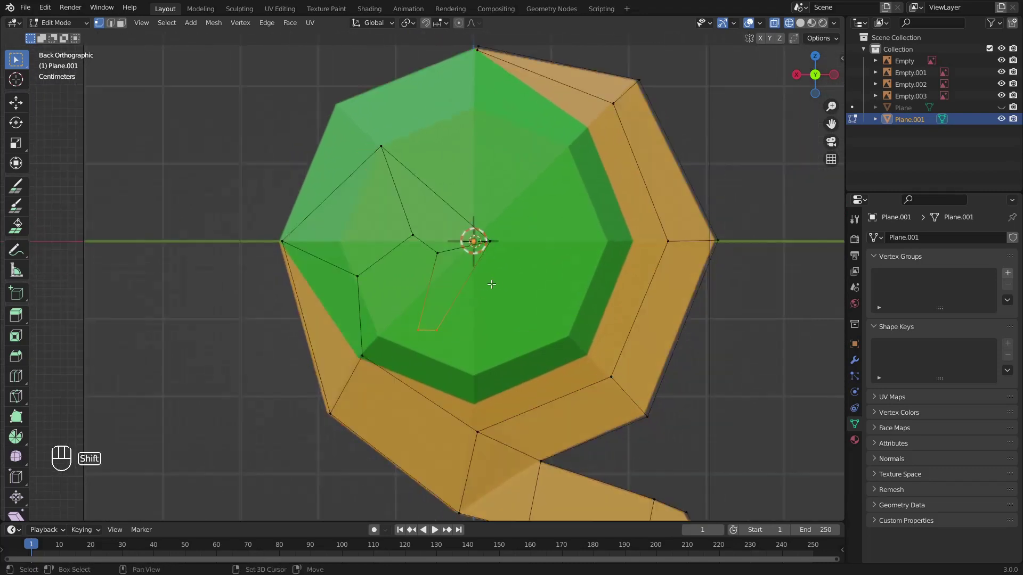
left_click(446, 244, "shift")
left_click(395, 223, "shift")
left_click(340, 267, "shift")
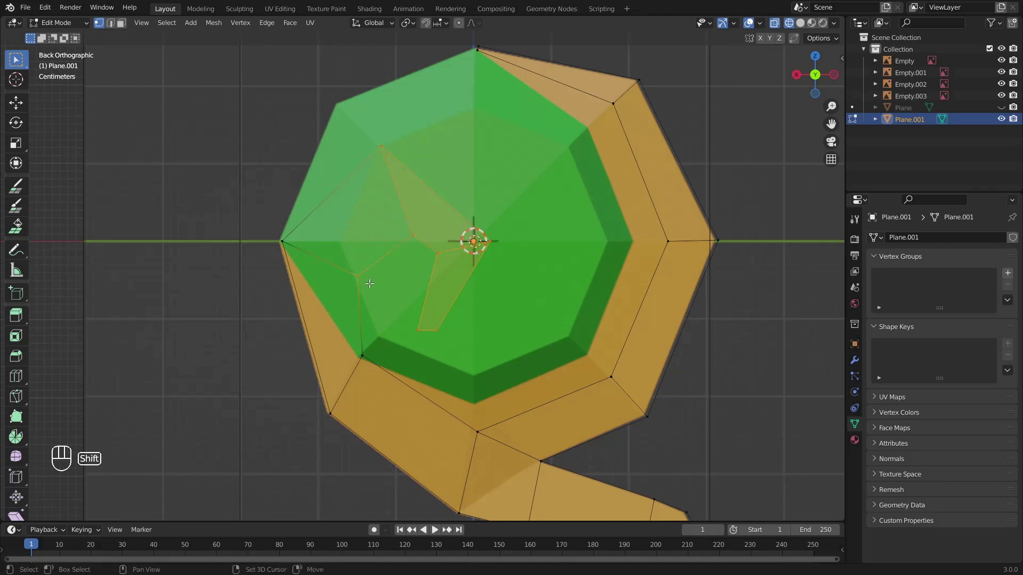
key("Delete")
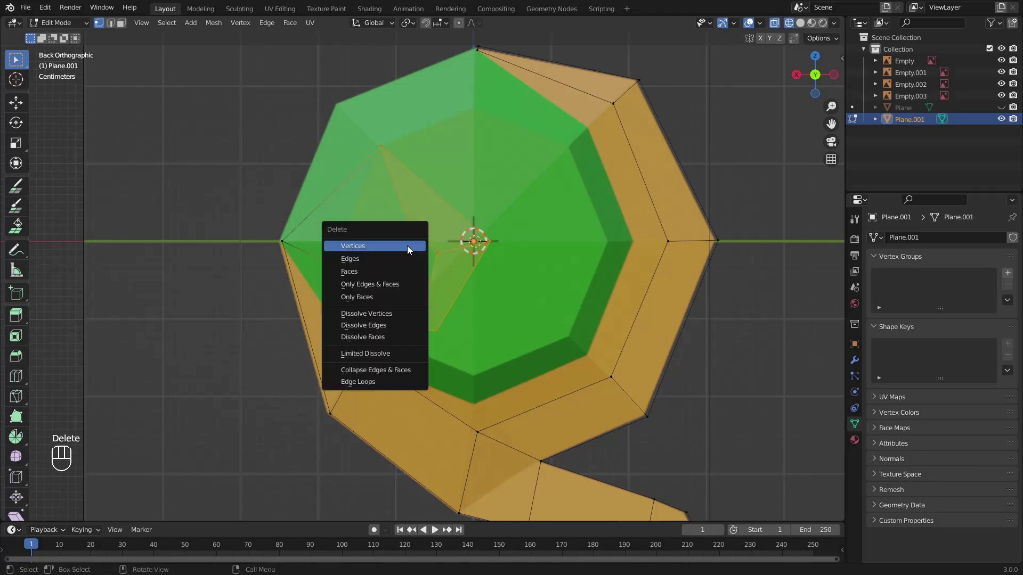
left_click(407, 245)
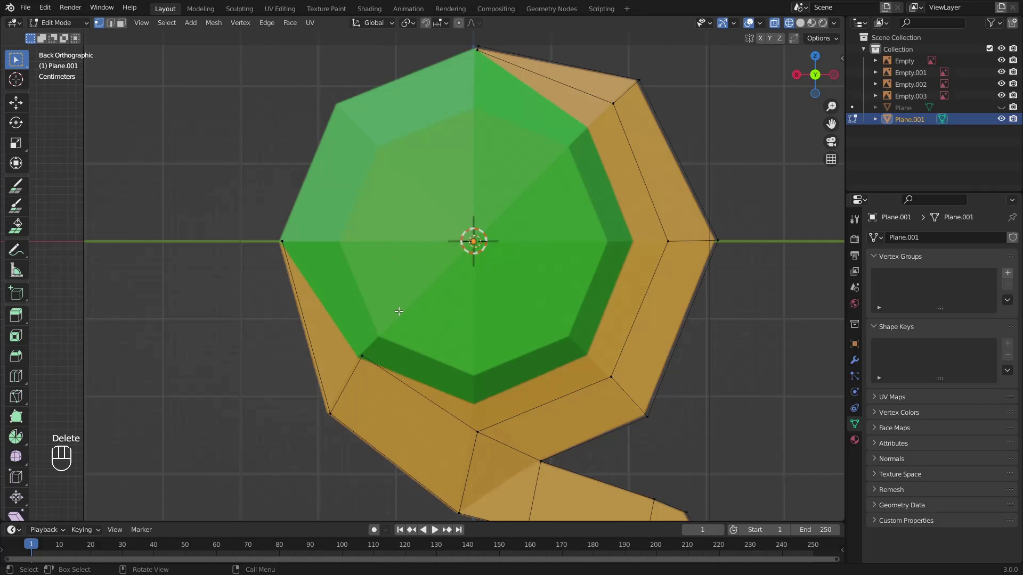
Step: Fill a triangular face between the band's side tip vertex and the neighbouring inner and outer corners on Plane.001, checking it in solid shading
middle_click_drag(399, 311, 457, 276, "shift")
scroll(405, 277, "up", 3)
scroll(345, 150, "up", 1)
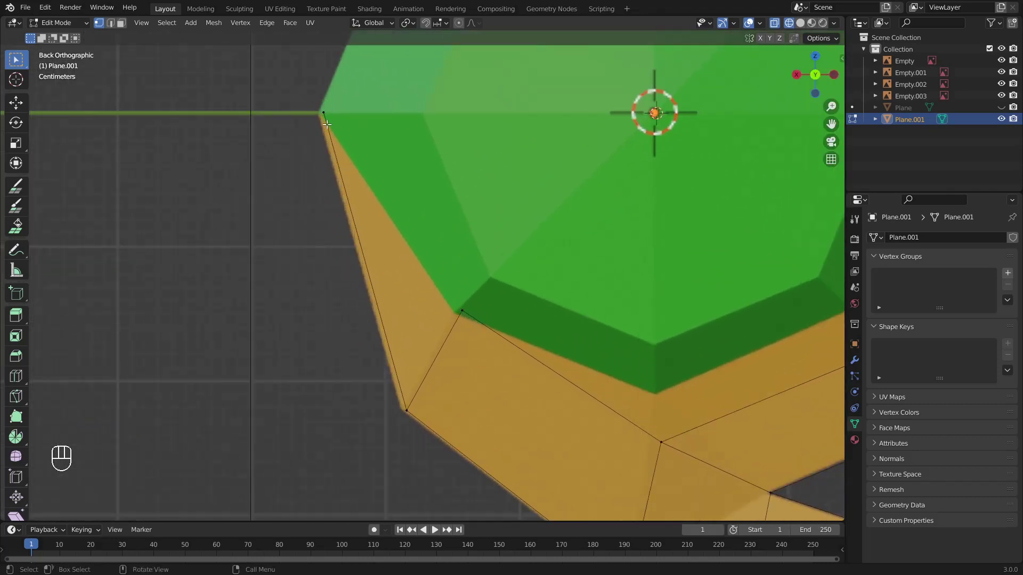
left_click(457, 299)
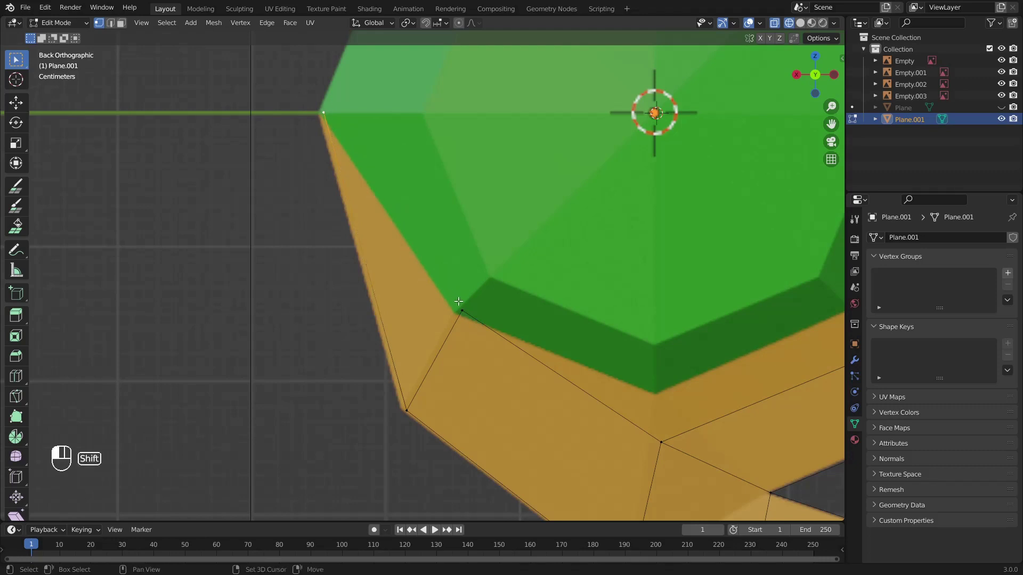
left_click(405, 409)
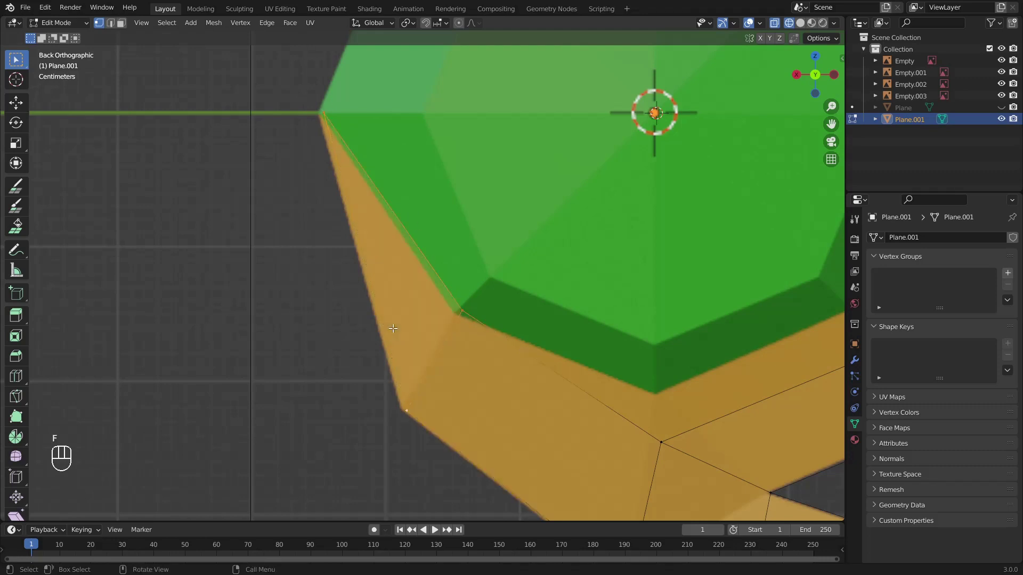
left_click(800, 22)
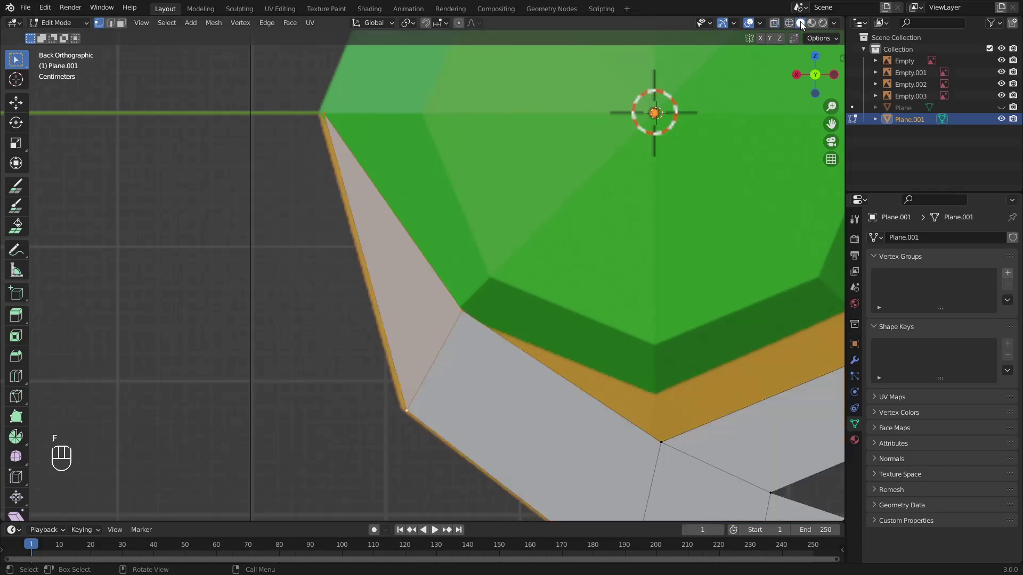
left_click(790, 21)
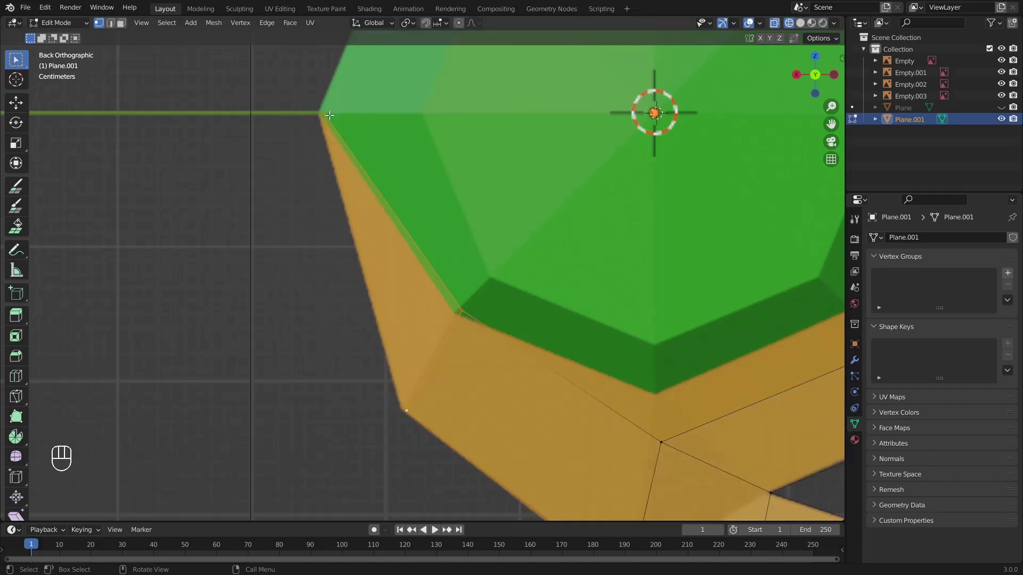
Step: Align the three corner vertices of the new triangular face with the gold outline in the back reference
middle_click_drag(330, 115, 358, 138, "shift")
key("g")
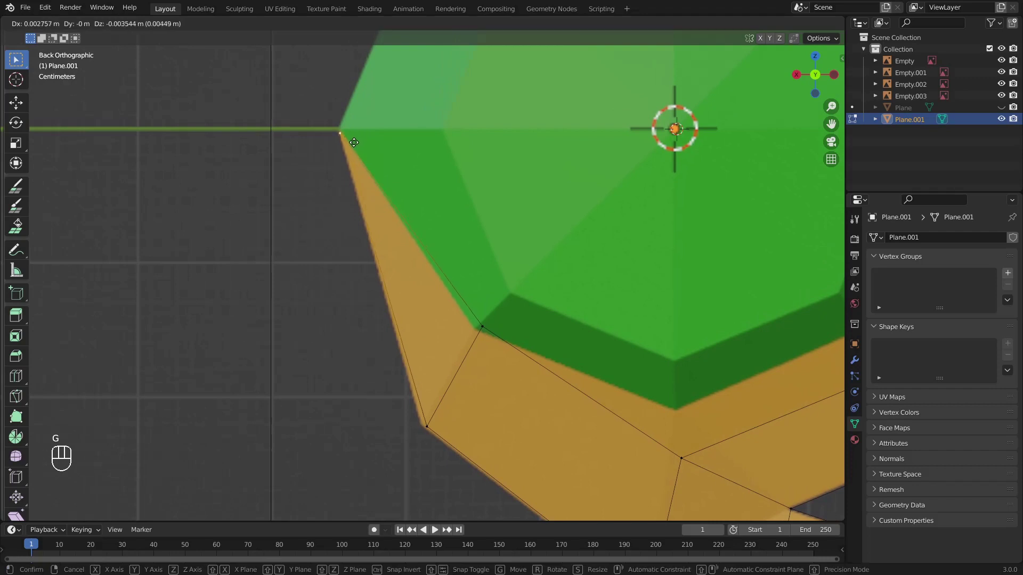
left_click(354, 141)
left_click(425, 421)
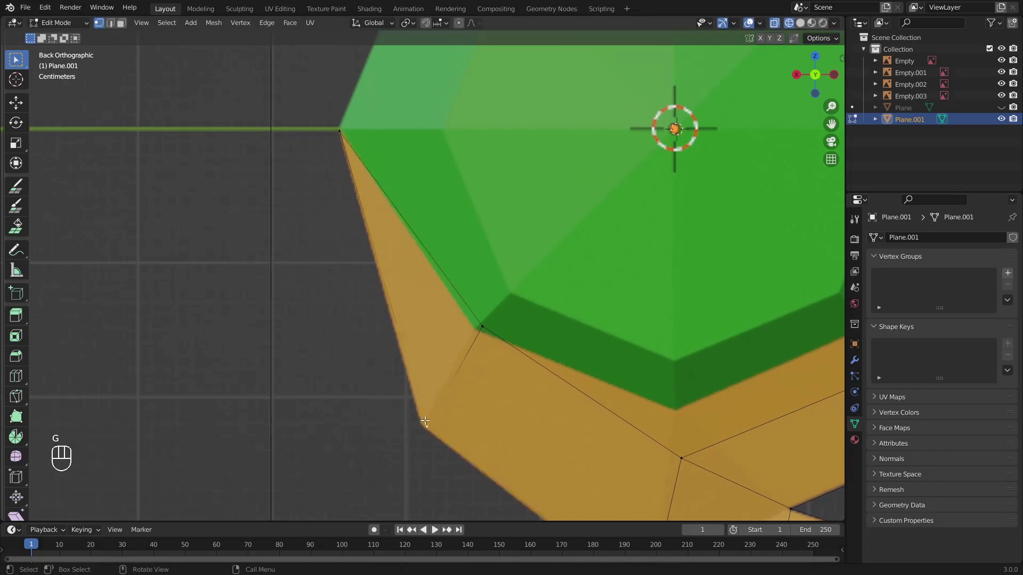
key("g")
left_click(418, 417)
left_click(494, 313)
key("g")
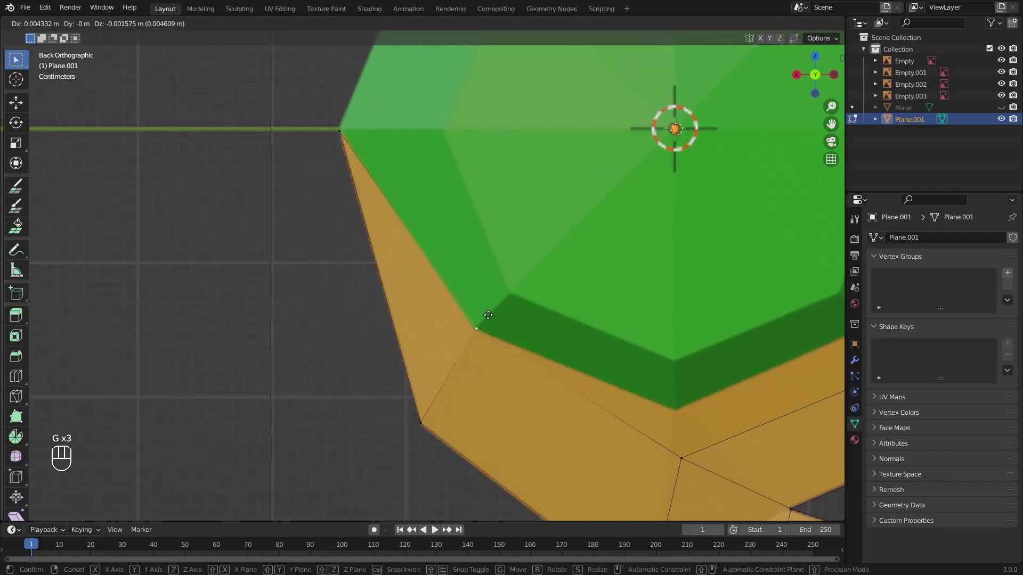
left_click(490, 318)
Step: Move the inner vertices below the gem onto its bottom and lower-right corners, and align the adjacent outer vertex with the reference
middle_click_drag(490, 317, 322, 163, "shift")
left_click(515, 304)
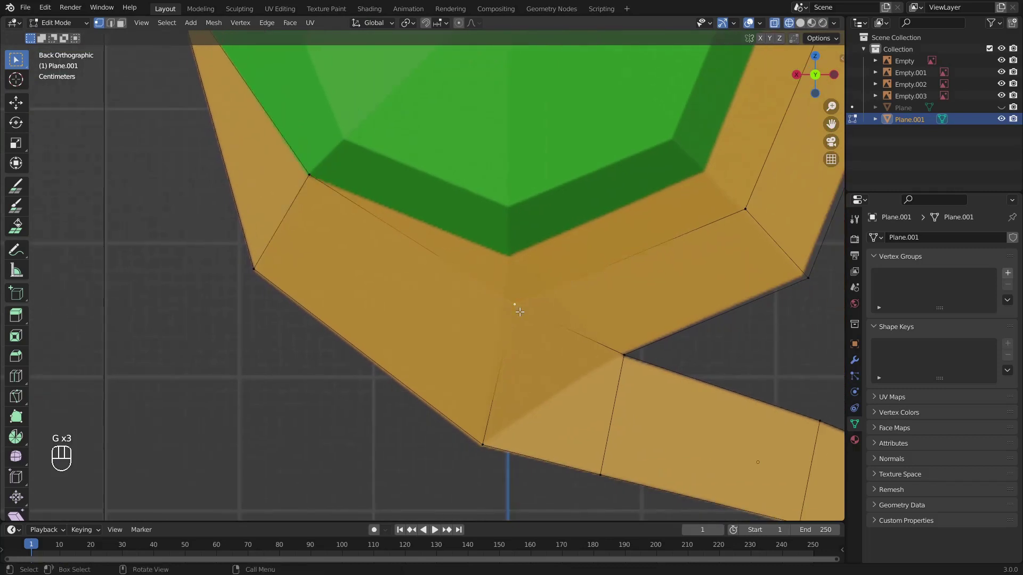
key("g")
left_click(514, 264)
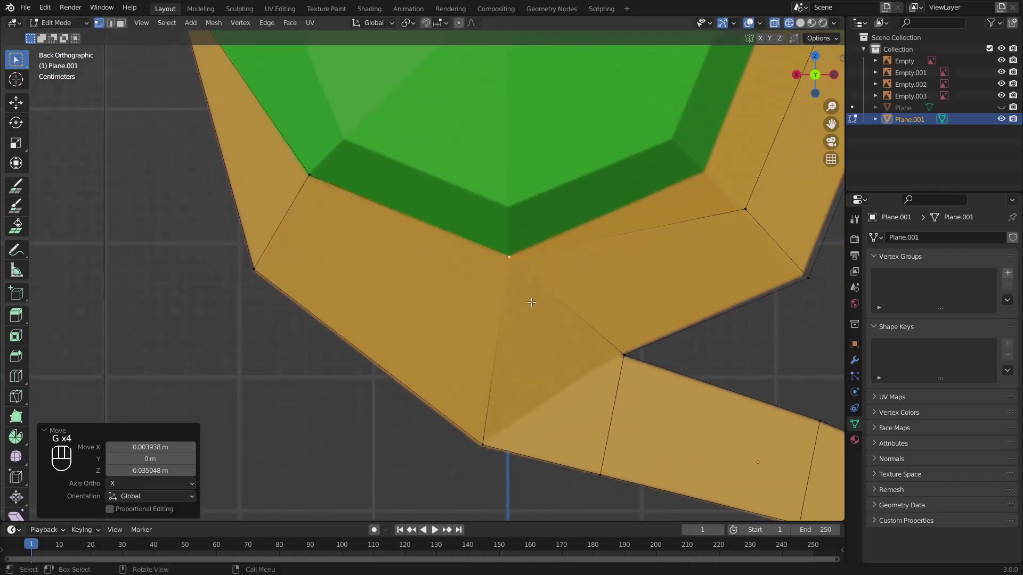
middle_click_drag(515, 265, 373, 173, "shift")
middle_click_drag(596, 237, 437, 429, "shift")
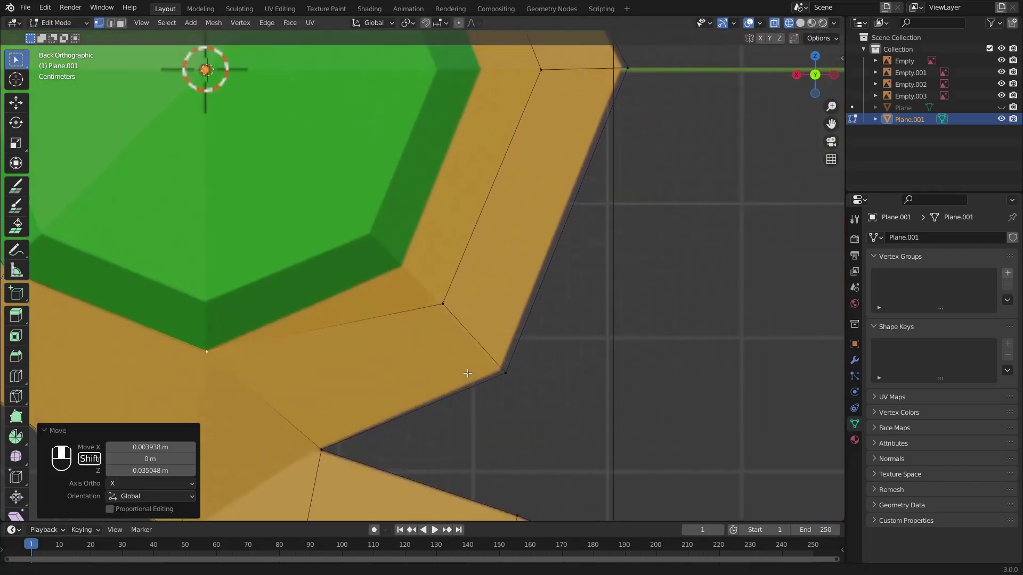
left_click(444, 306)
key("g")
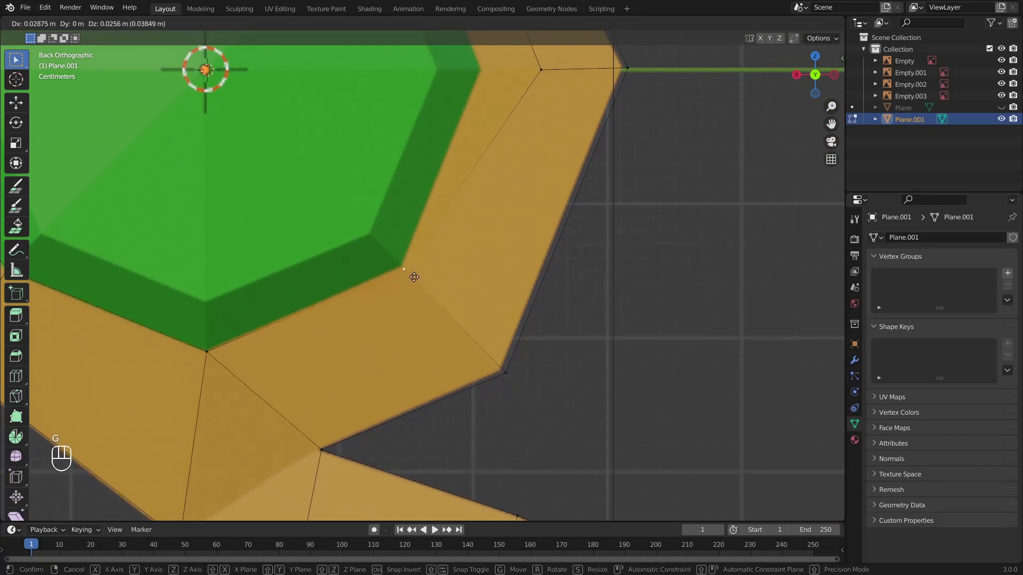
left_click(418, 281)
key("g")
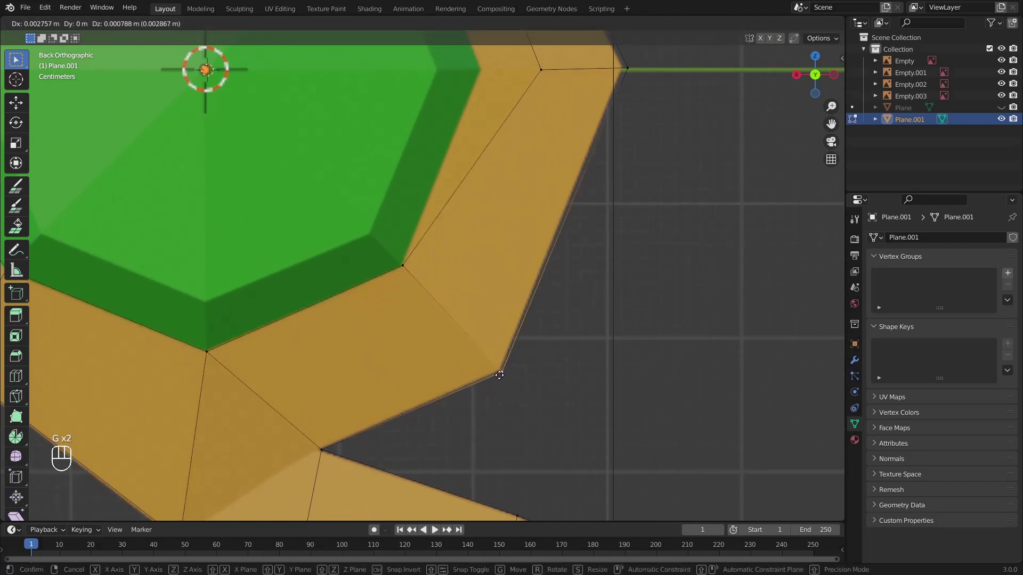
left_click(498, 373)
Step: Move the band's middle-right and upper-right inner vertices onto the gem's corners and align the middle-right outer vertex with the reference
middle_click_drag(535, 290, 470, 447, "shift")
key("g")
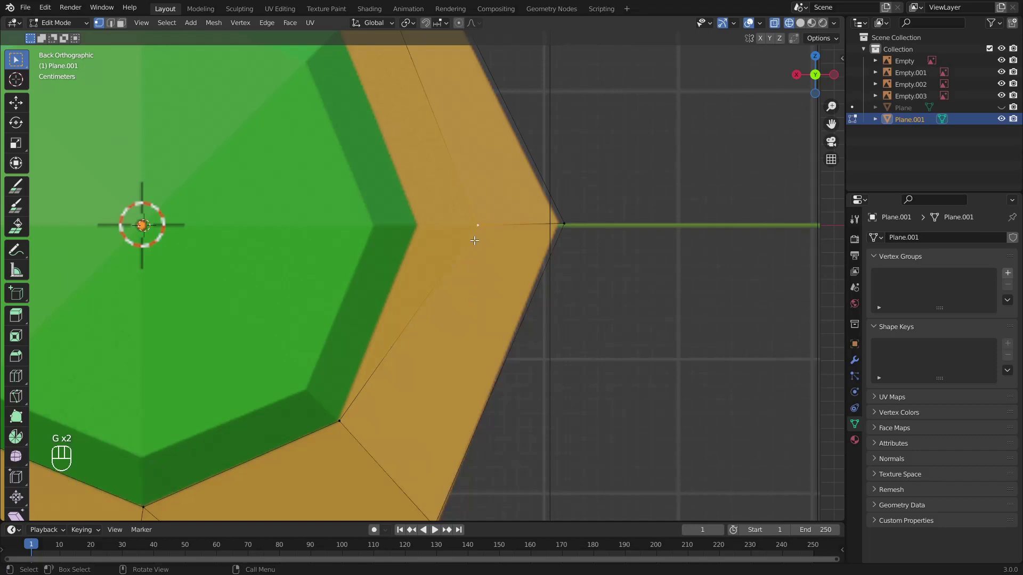
left_click(418, 240)
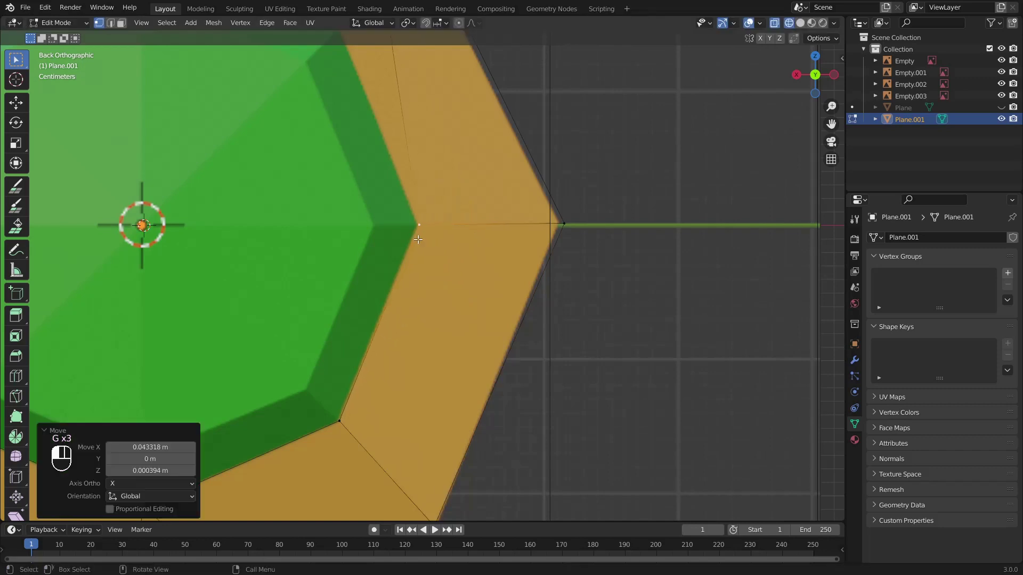
key("g")
left_click(543, 229)
middle_click_drag(485, 248, 583, 481, "shift")
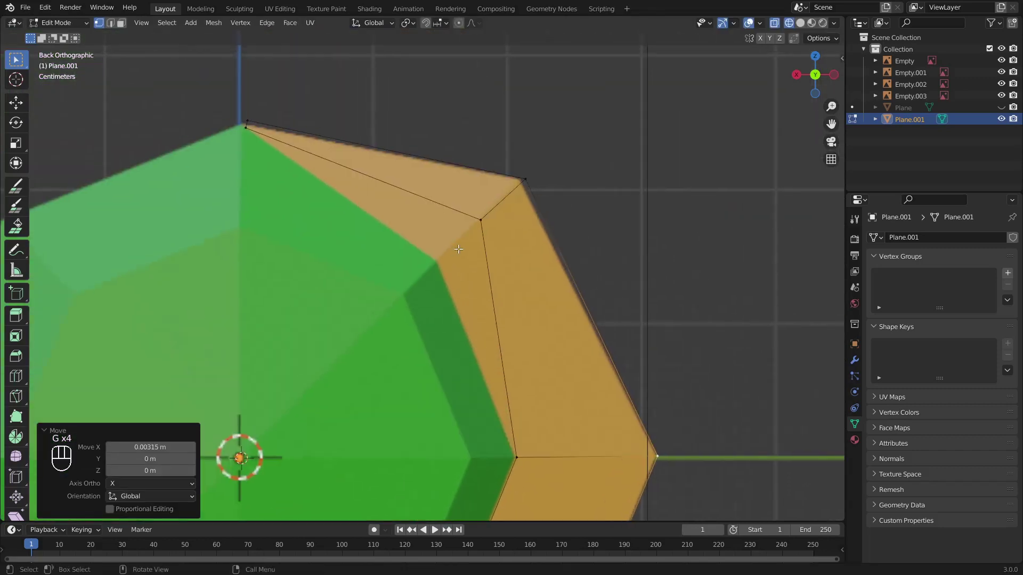
key("g")
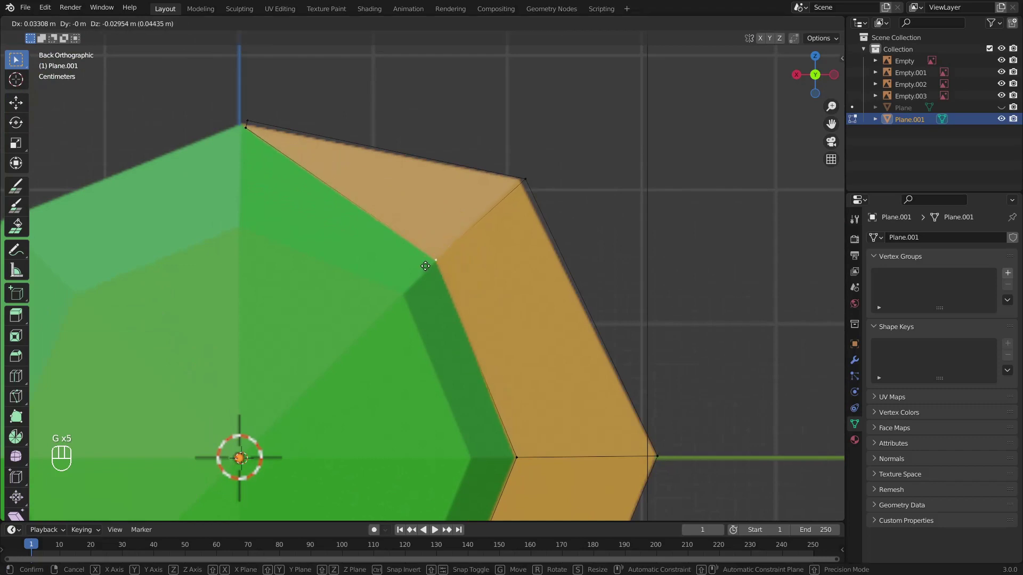
left_click(426, 266)
Step: Examine how the Plane.001 band fits the references in the back and left side views
scroll(425, 266, "down", 2)
middle_click_drag(425, 266, 516, 78, "shift")
scroll(516, 78, "down", 1)
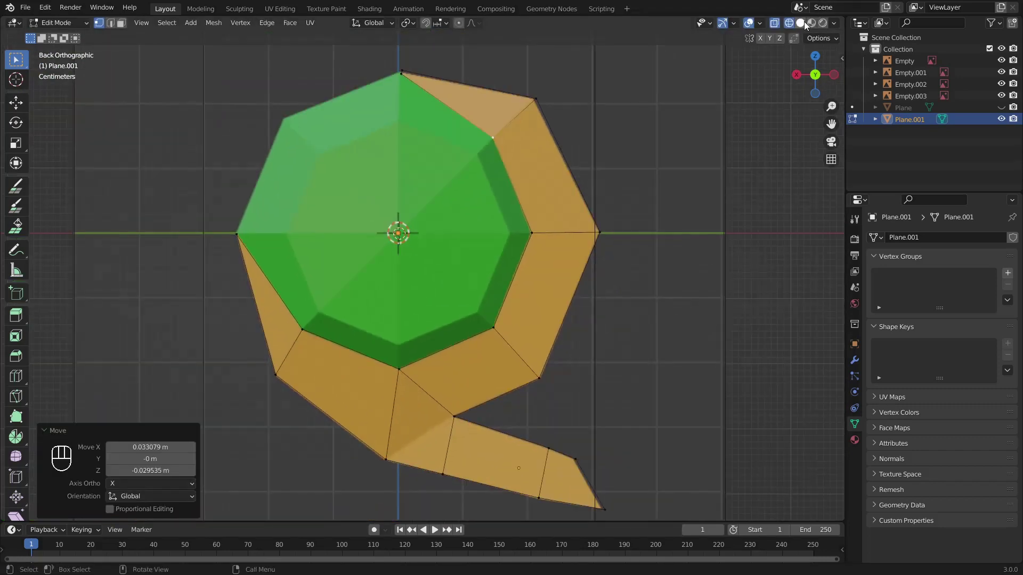
left_click(804, 23)
left_click(788, 24)
left_click(835, 75)
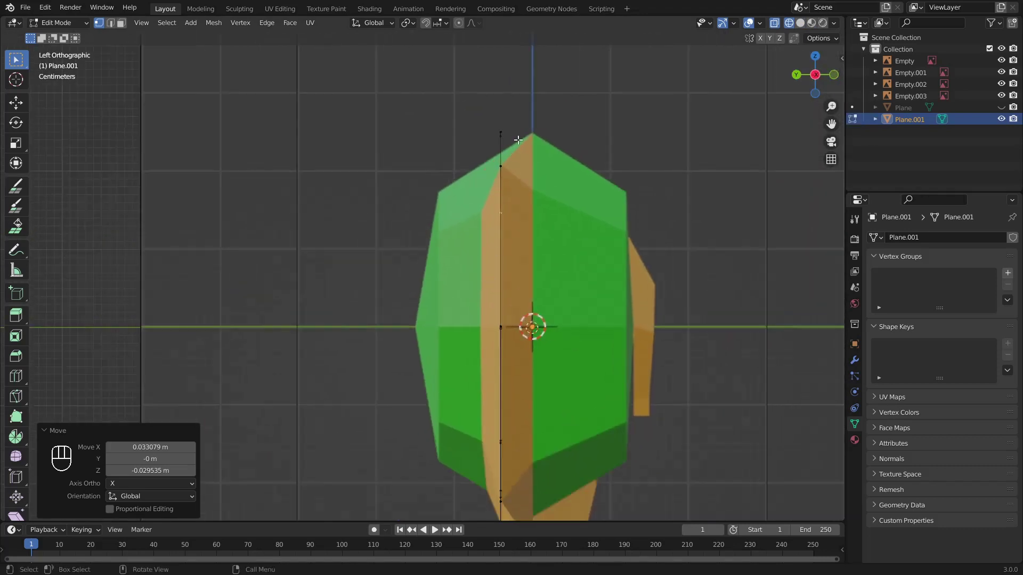
middle_click_drag(525, 300, 497, 138, "shift")
middle_click_drag(481, 234, 487, 312, "shift")
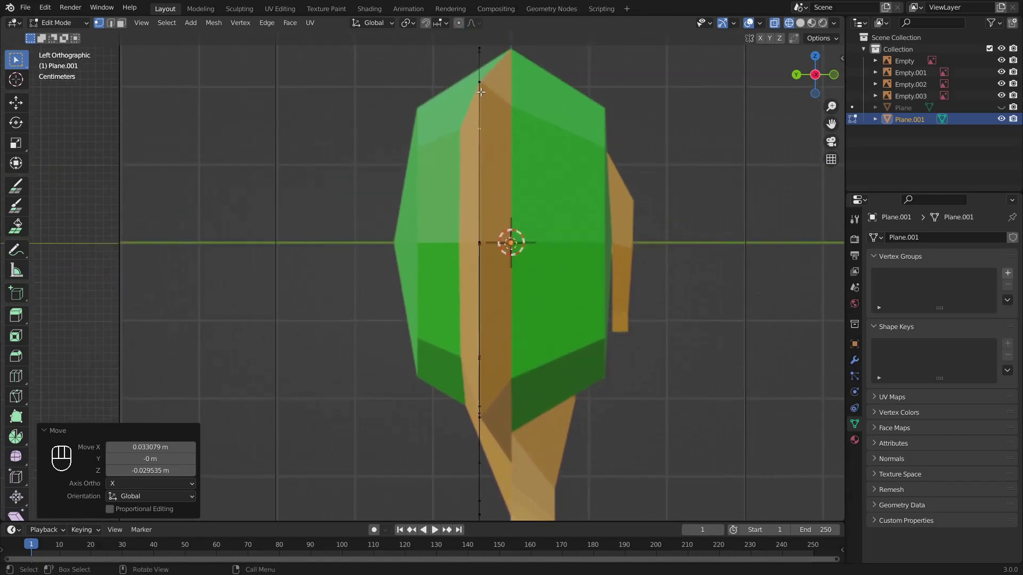
scroll(476, 146, "down", 3)
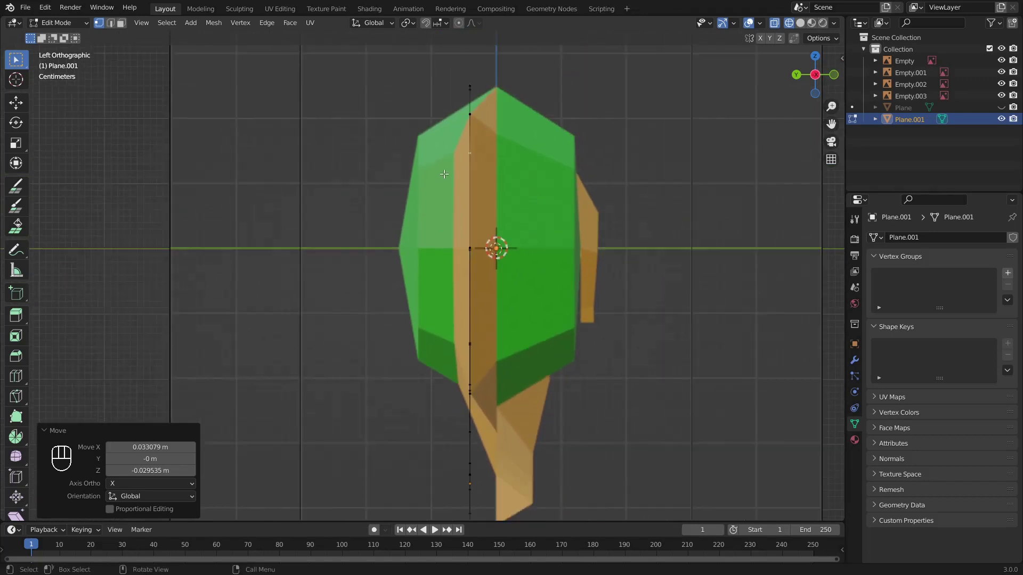
Step: Merge the overlapping vertices at the band's upper tip at their center and move the merged vertex onto the gem's top corner
middle_click_drag(476, 146, 604, 288)
scroll(604, 288, "up", 5)
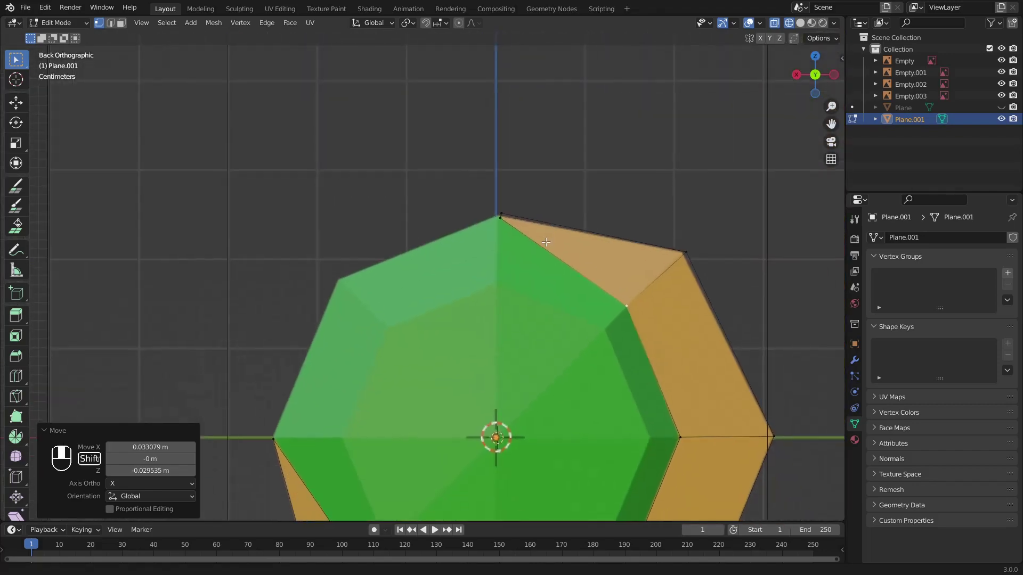
scroll(523, 143, "up", 2)
left_click_drag(527, 119, 370, 248)
key("m")
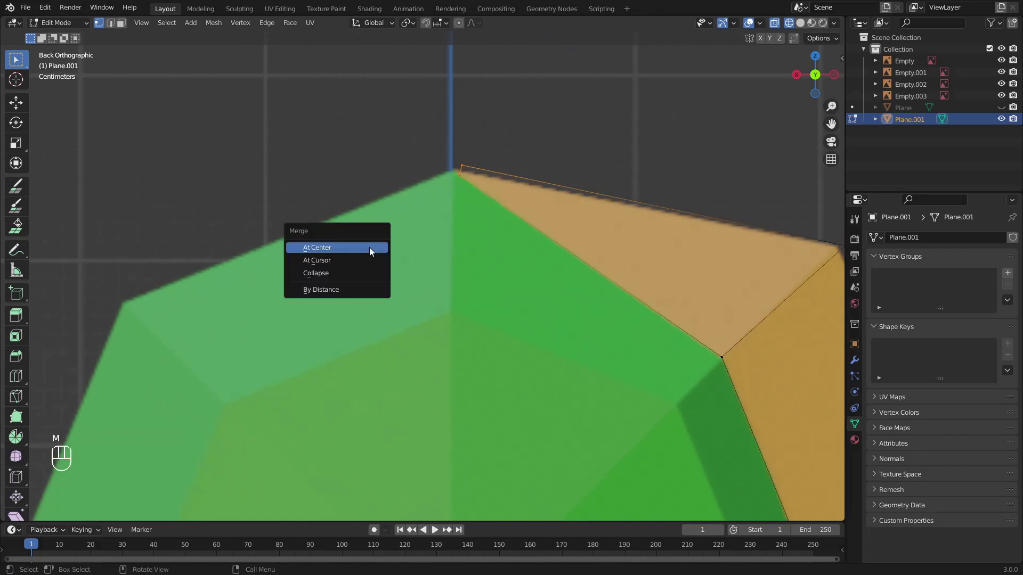
left_click(370, 248)
key("g")
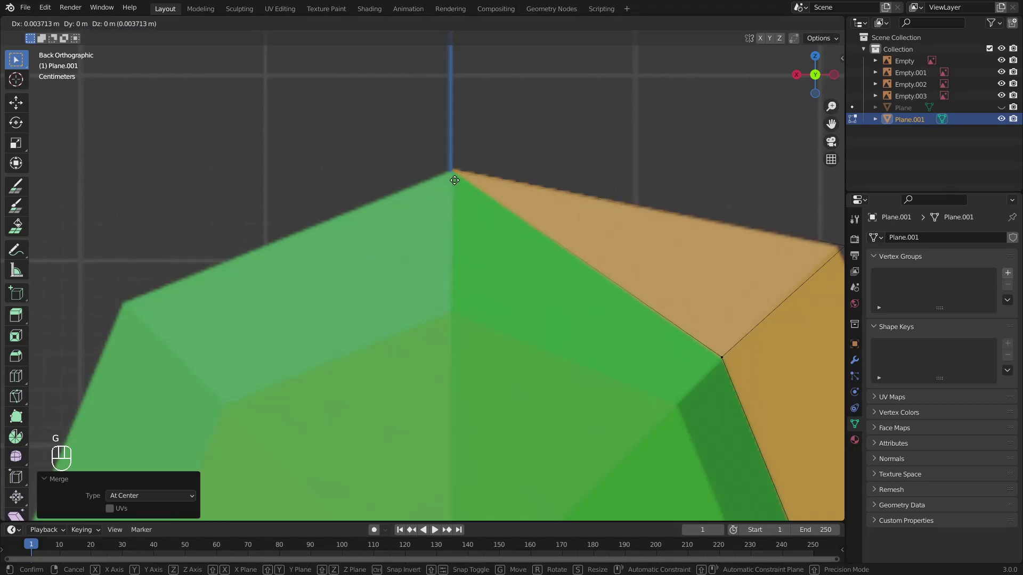
left_click(454, 182)
Step: In the left side view, move the upper inner vertex about 0.025 m and the upper tip vertex about -0.039 m along Y to match the reference
scroll(491, 250, "down", 3)
middle_click_drag(484, 270, 413, 272, "shift")
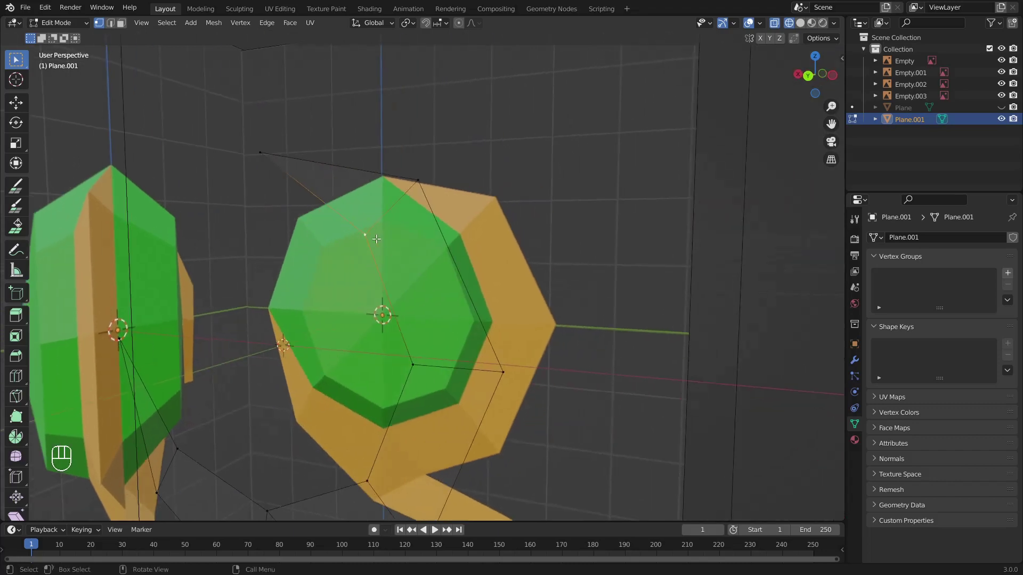
left_click(833, 76)
scroll(411, 253, "up", 2)
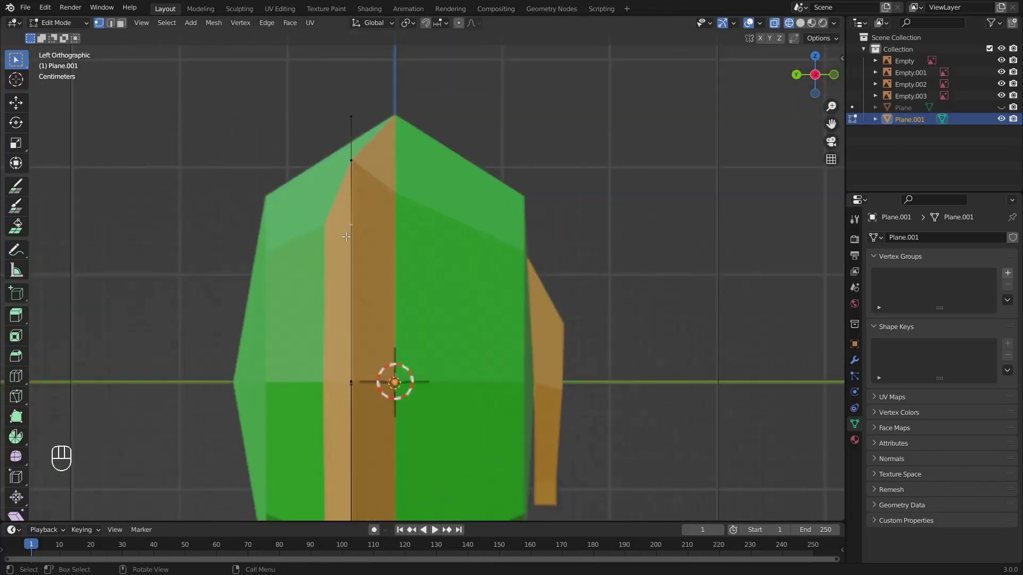
scroll(411, 254, "up", 2)
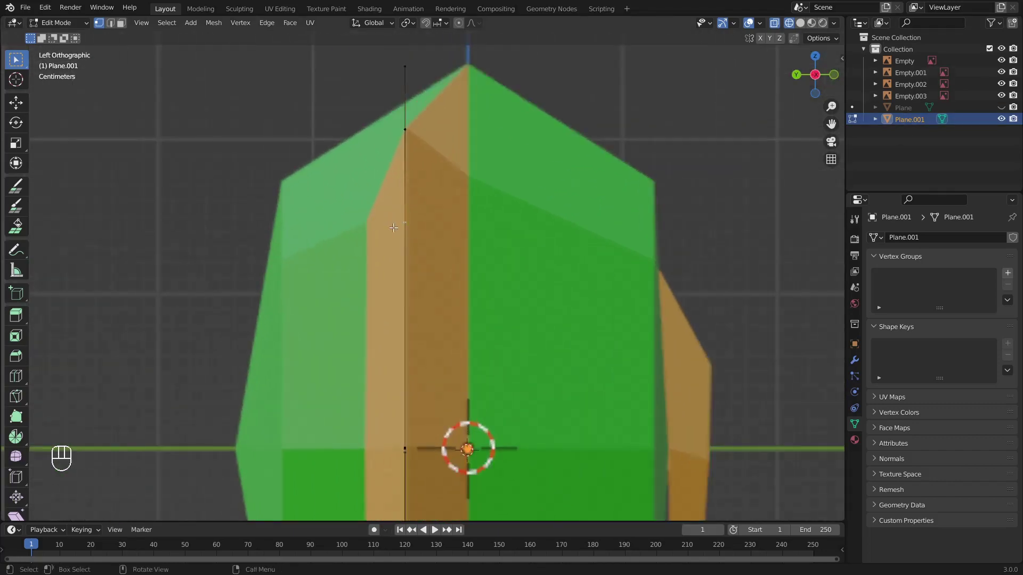
key("g")
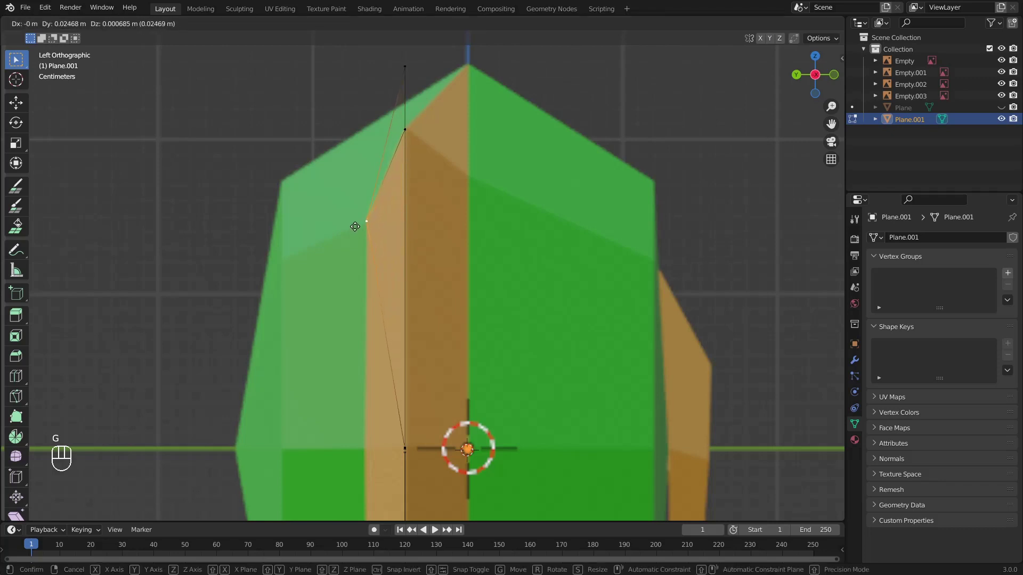
left_click(355, 226)
middle_click_drag(408, 176, 419, 266, "shift")
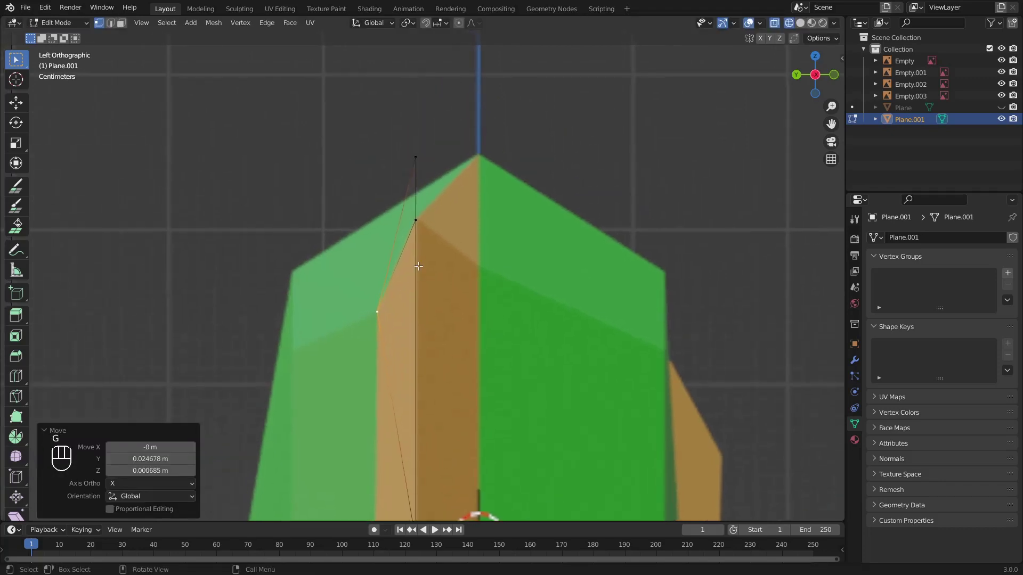
left_click(416, 160)
key("g")
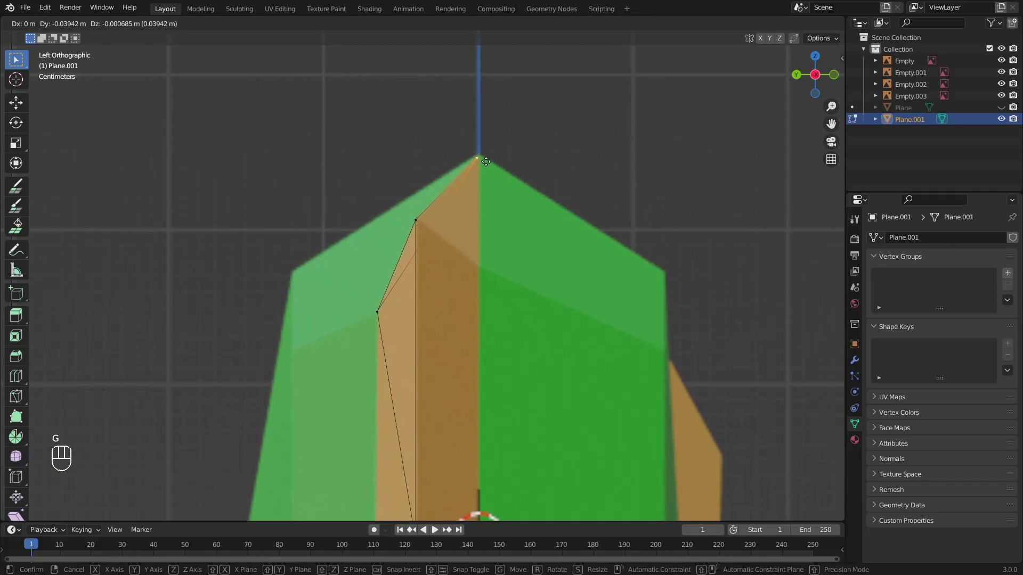
left_click(486, 162)
Step: In the left side view, move the three inner vertices along the gem's middle and lower edge about 0.024 m along Y to match the reference
scroll(487, 333, "down", 3)
middle_click_drag(487, 333, 487, 360)
scroll(506, 335, "down", 5)
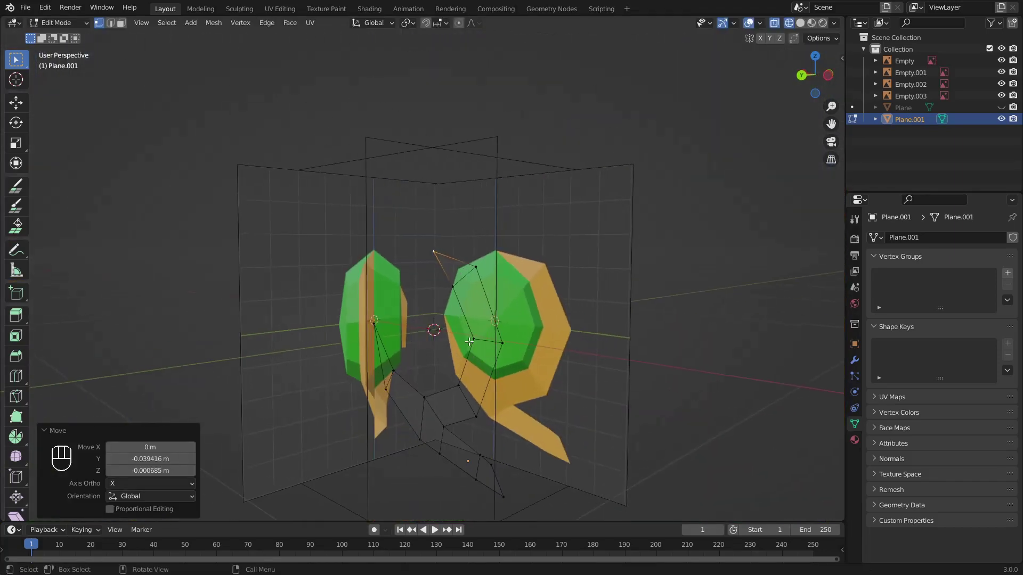
left_click(472, 340)
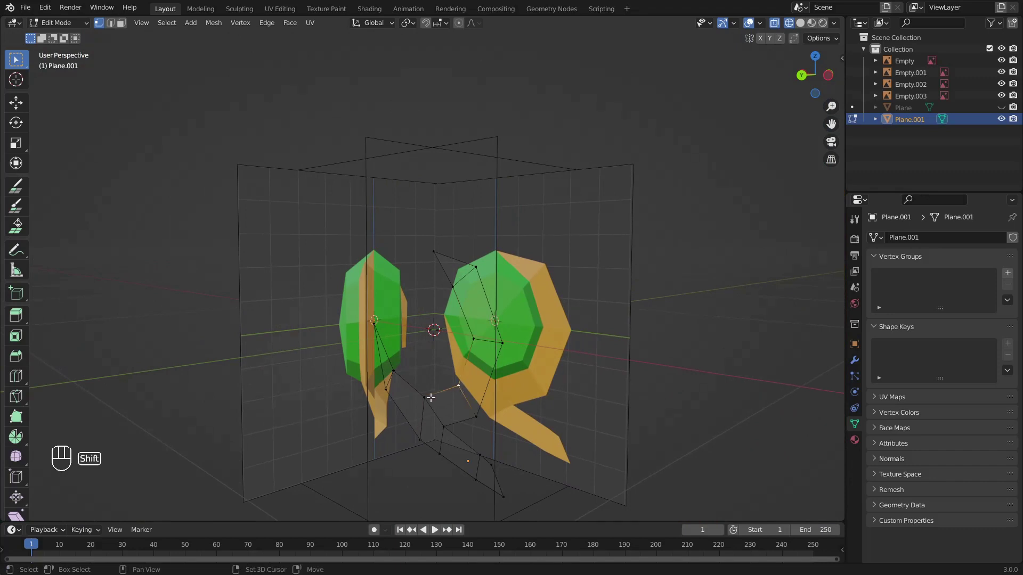
scroll(472, 353, "up", 2)
middle_click_drag(472, 354, 550, 358, "shift")
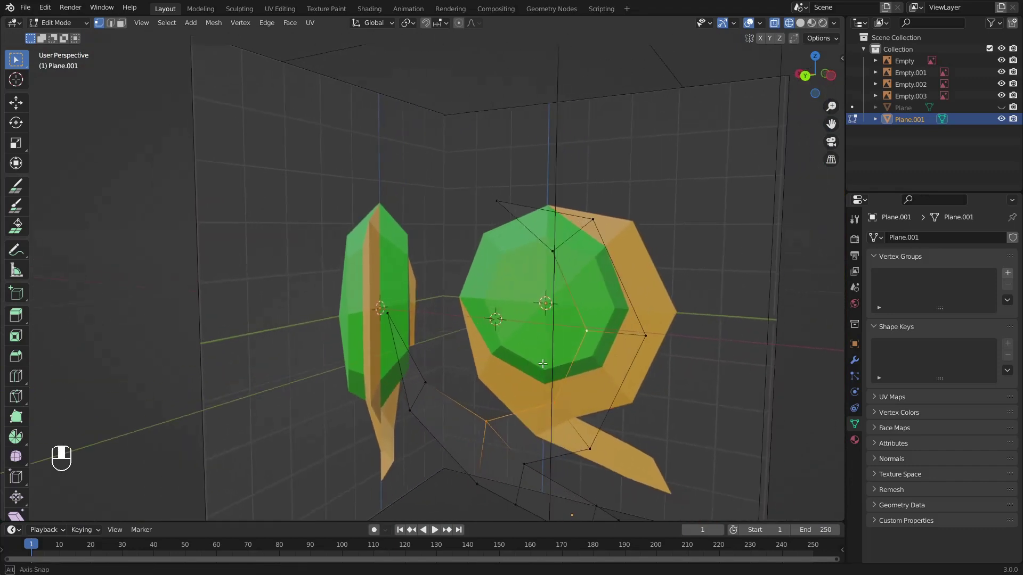
left_click(826, 74)
left_click(802, 74)
scroll(656, 310, "up", 5)
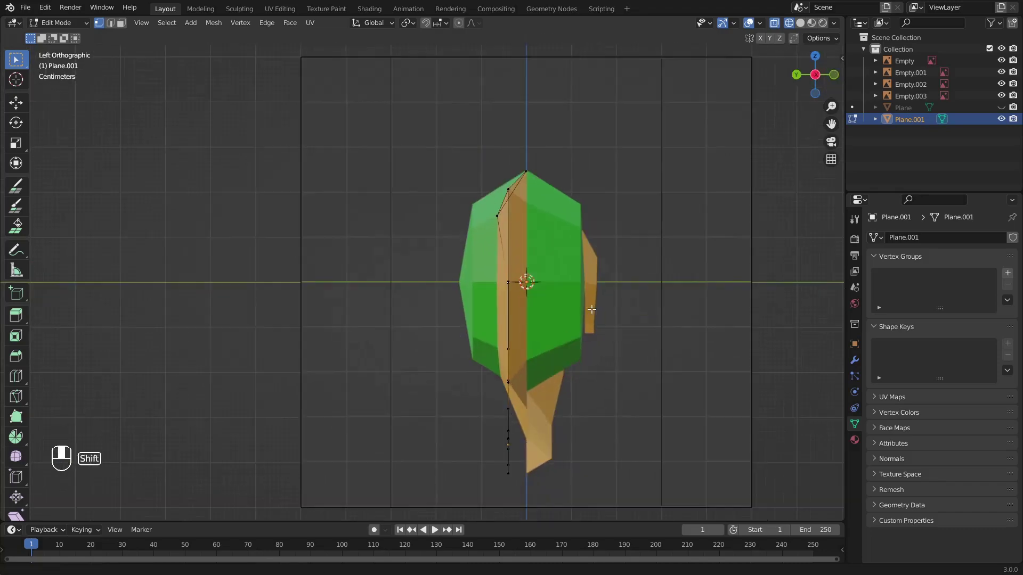
middle_click_drag(530, 226, 544, 246, "shift")
key("g")
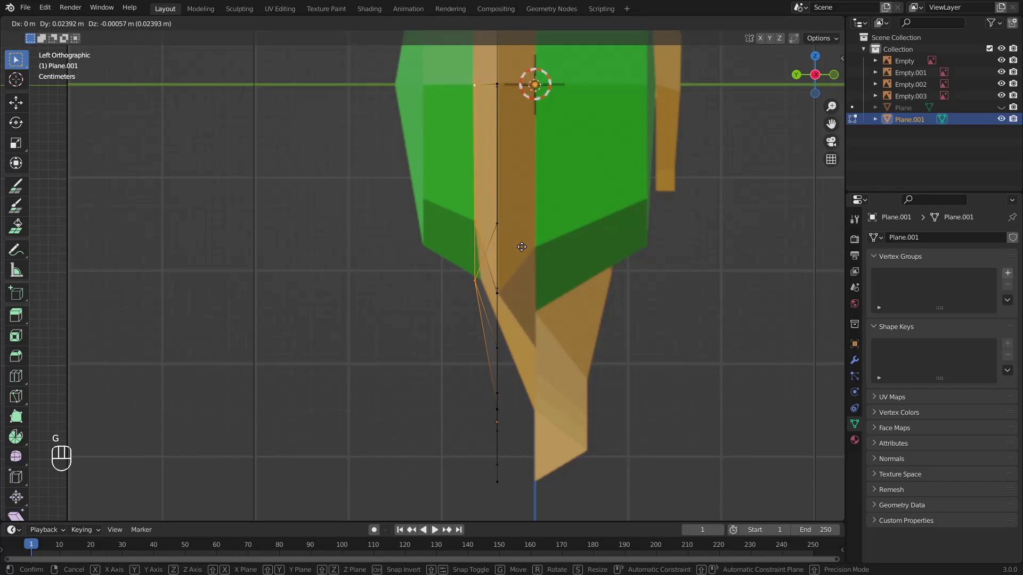
left_click(522, 247)
Step: Move the inner vertex at the gem's bottom corner about -0.0055 m along Y and -0.0012 m along Z onto the reference edge
scroll(503, 234, "up", 2)
middle_click_drag(490, 224, 472, 267, "shift")
left_click(472, 338)
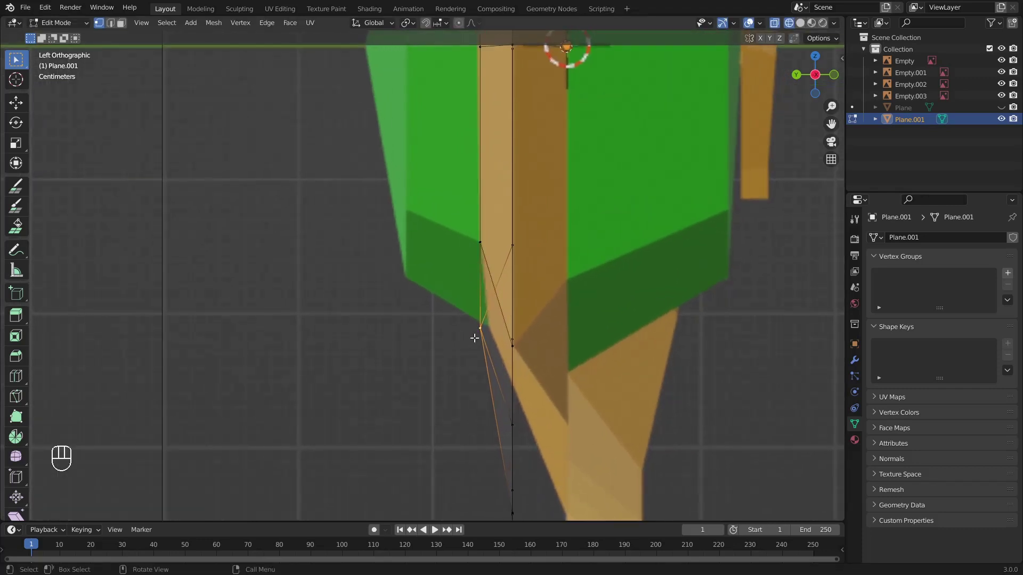
key("g")
left_click(482, 340)
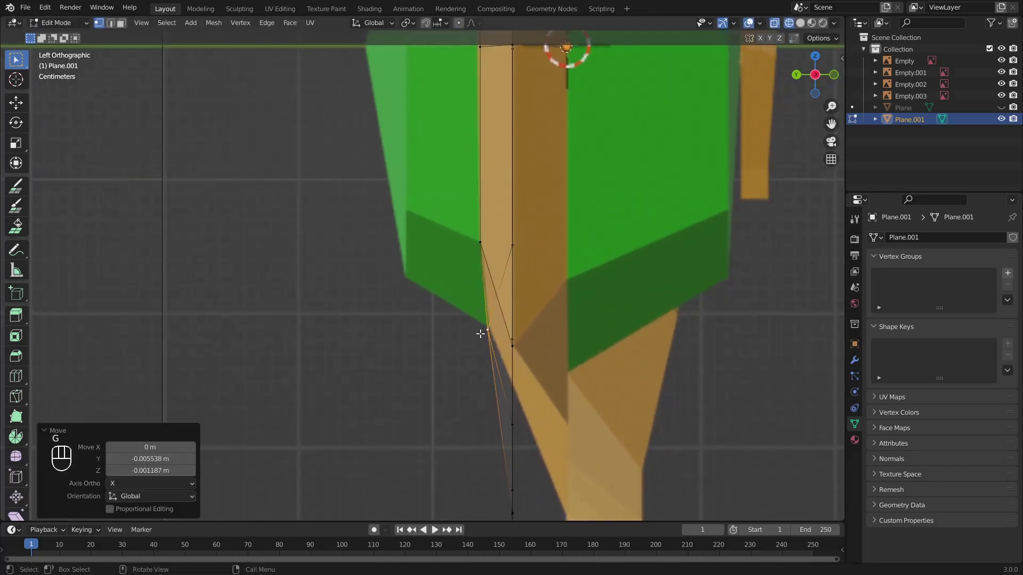
scroll(474, 277, "down", 3)
scroll(609, 171, "down", 2)
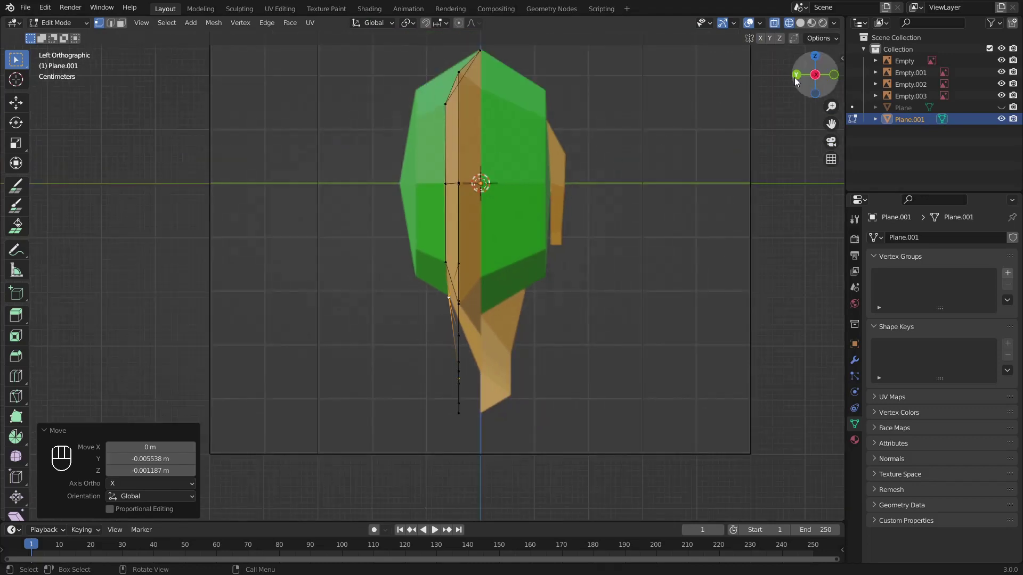
Step: In the right side view, move the band's end vertex beside the gem about -0.041 m along Y onto the reference's center line
left_click(796, 75)
middle_click_drag(596, 301, 568, 216)
left_click(801, 22)
mouse_move(565, 277)
middle_mouse_down()
mouse_move(453, 298)
mouse_move(501, 331)
mouse_move(483, 339)
mouse_move(377, 299)
mouse_move(411, 299)
mouse_move(401, 246)
middle_mouse_up()
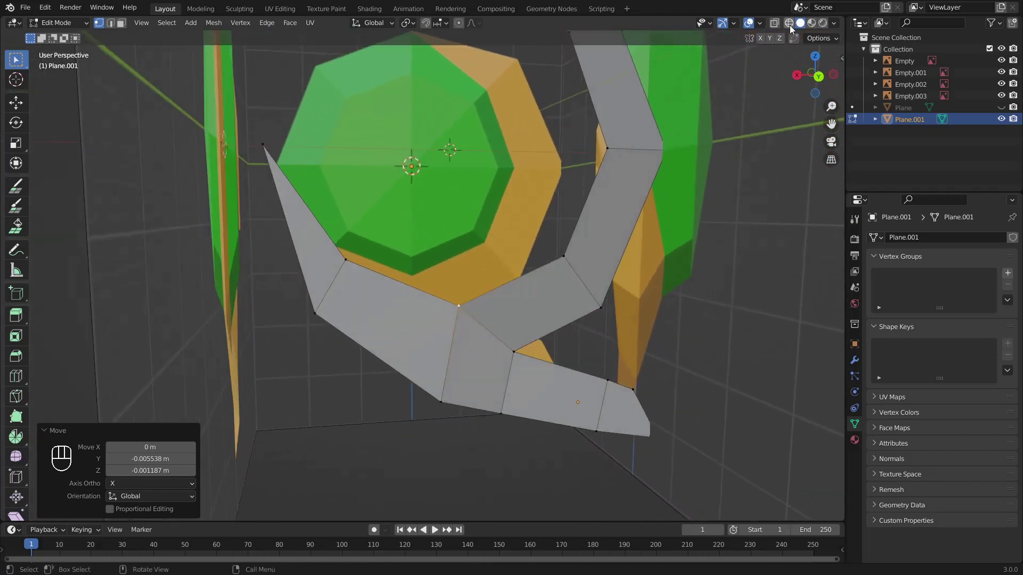
left_click(775, 22)
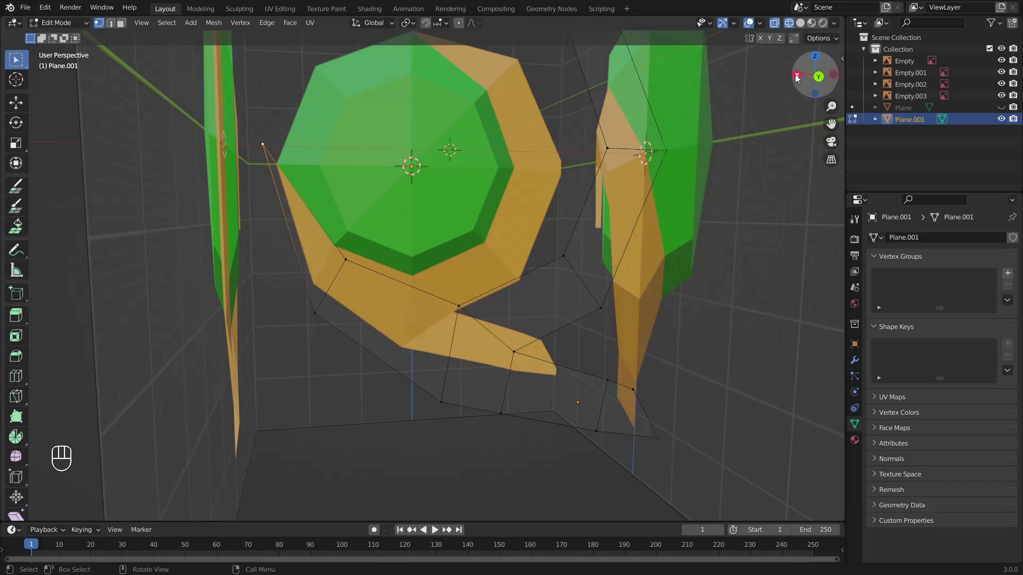
left_click(797, 74)
scroll(320, 234, "up", 4)
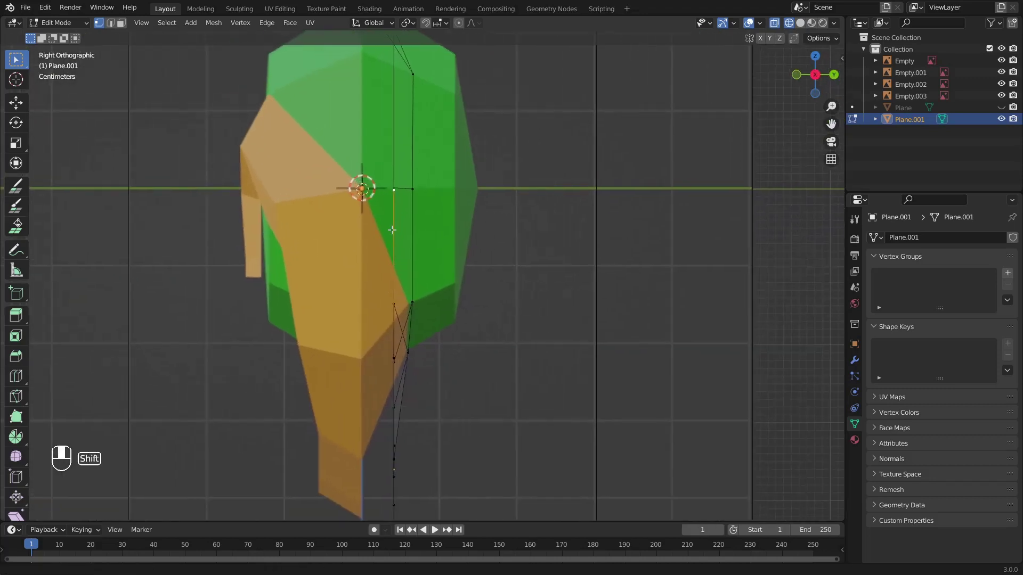
key("g")
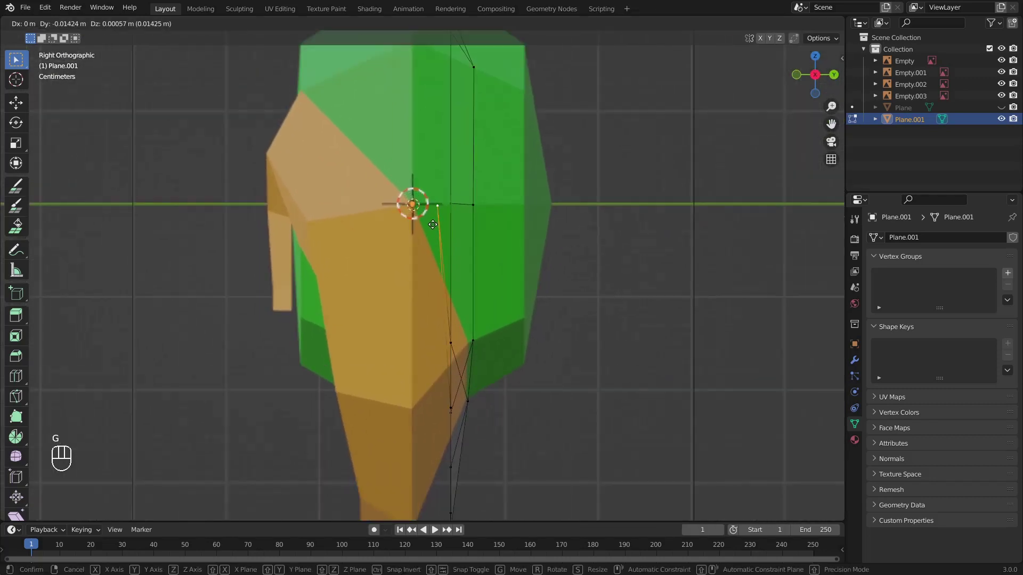
left_click(415, 244)
scroll(415, 244, "down", 4)
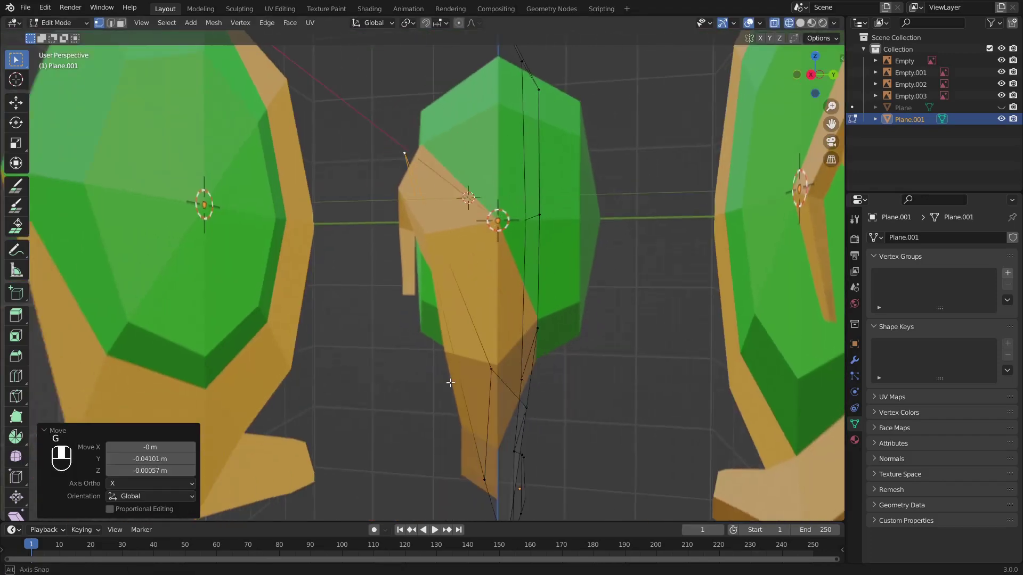
Step: Move the outer vertex next to that band end about -0.042 m along Y and -0.0033 m along Z to match the right side reference
middle_click_drag(415, 244, 379, 406)
left_click(438, 334)
middle_click_drag(437, 335, 429, 344)
left_click(798, 75)
scroll(560, 321, "up", 5)
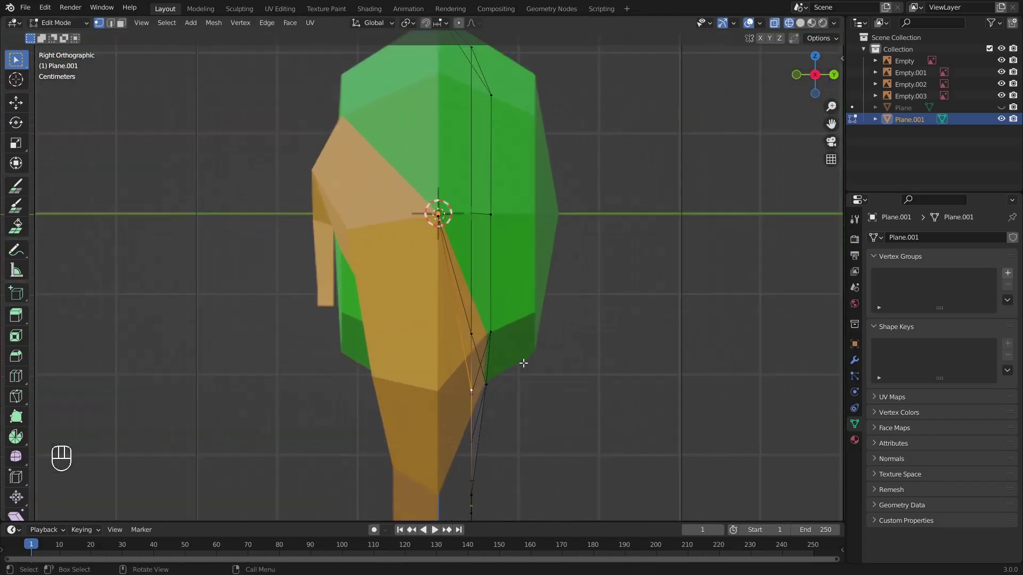
key("g")
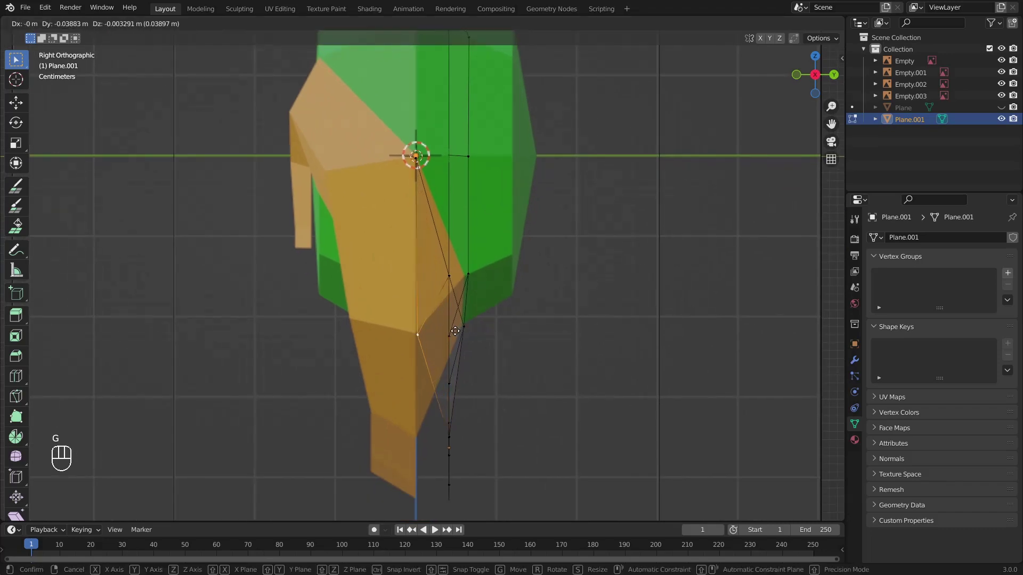
left_click(455, 331)
scroll(554, 364, "down", 2)
Step: Select the four vertices at the tail's end and move them about -0.038 m along Y in the left side view
middle_click_drag(554, 364, 362, 274)
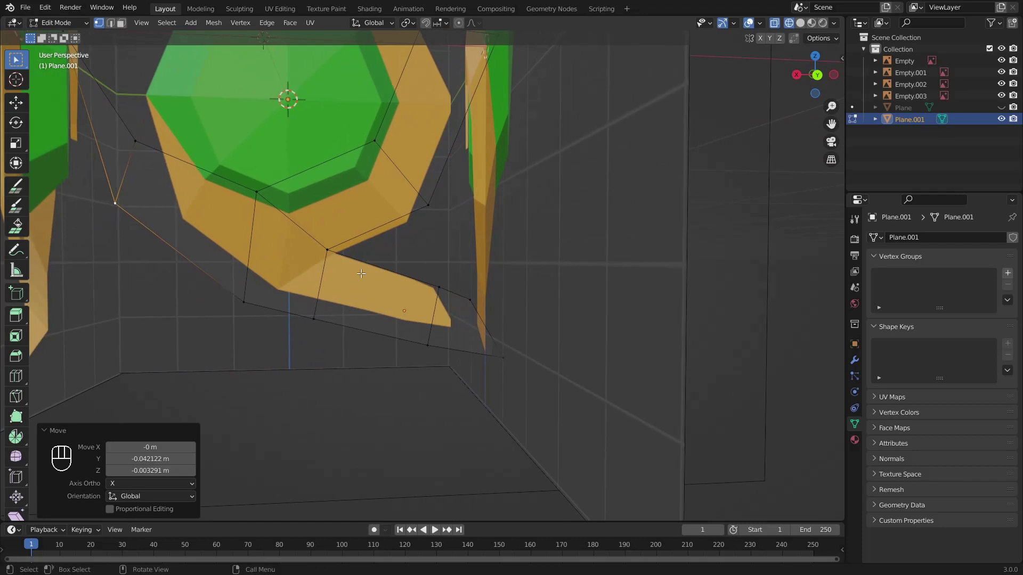
left_click_drag(521, 293, 400, 397)
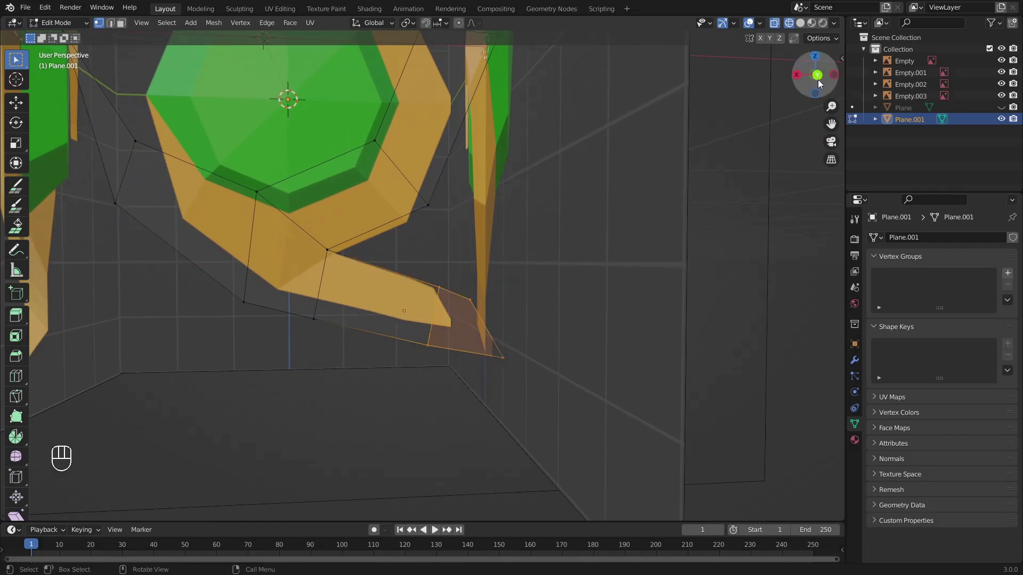
left_click(834, 74)
middle_click_drag(480, 373, 353, 354, "shift")
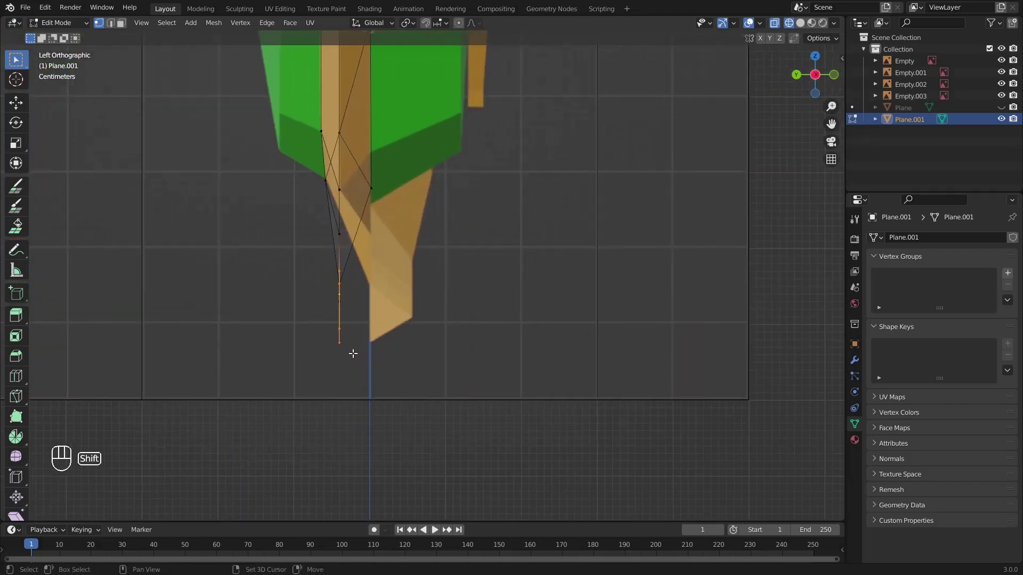
scroll(385, 319, "up", 3)
key("g")
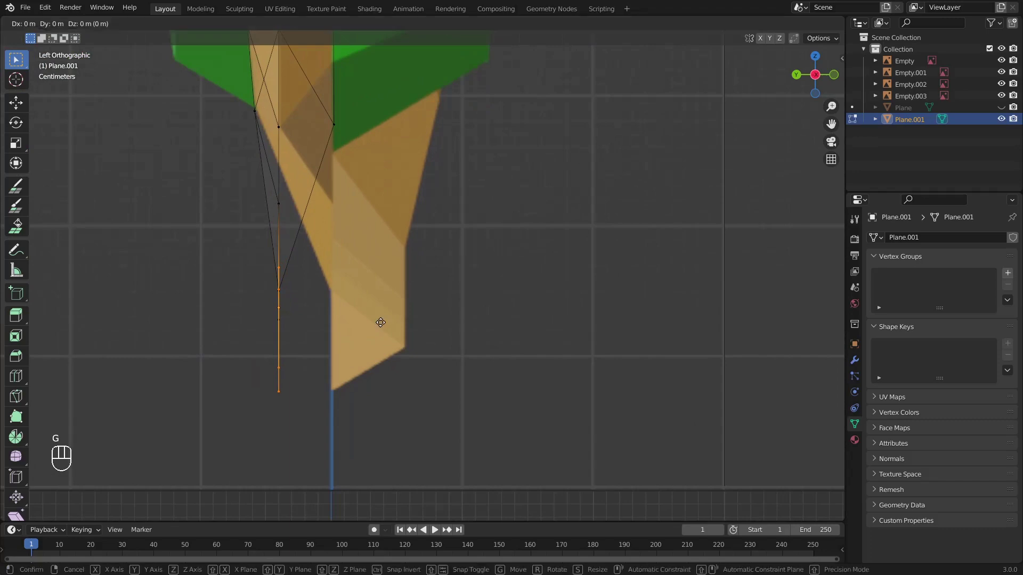
key("y")
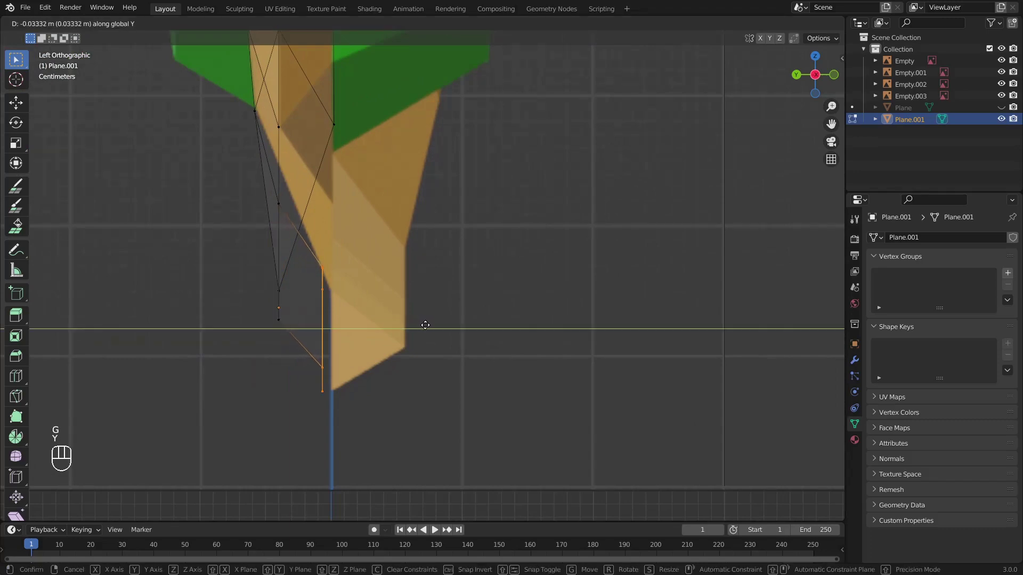
left_click(429, 324)
middle_click_drag(388, 347, 364, 360)
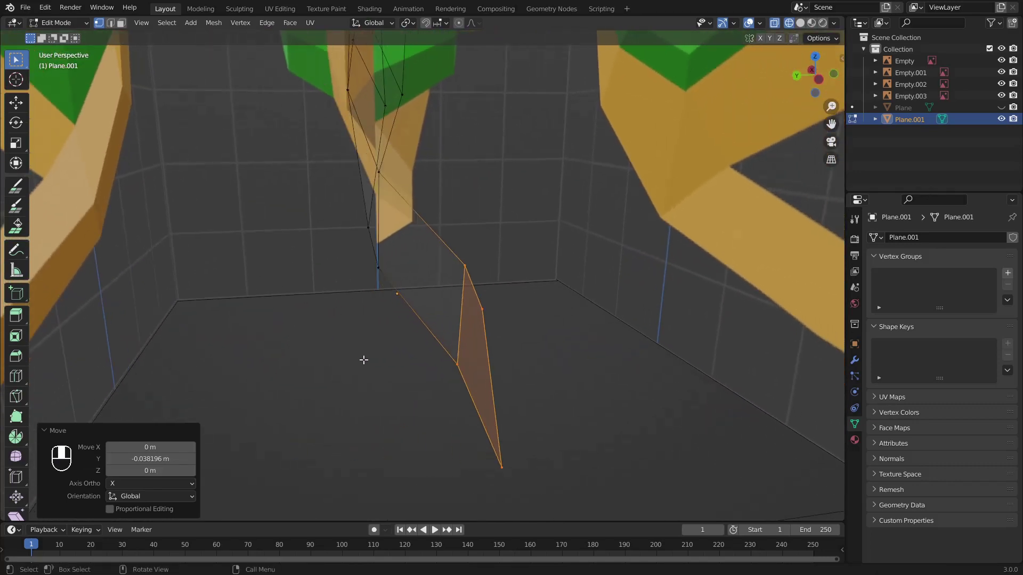
Step: Move the vertex on the tail's lower edge nearest the band about -0.037 m along Y, in line with the tail's end
middle_click_drag(391, 293, 448, 291)
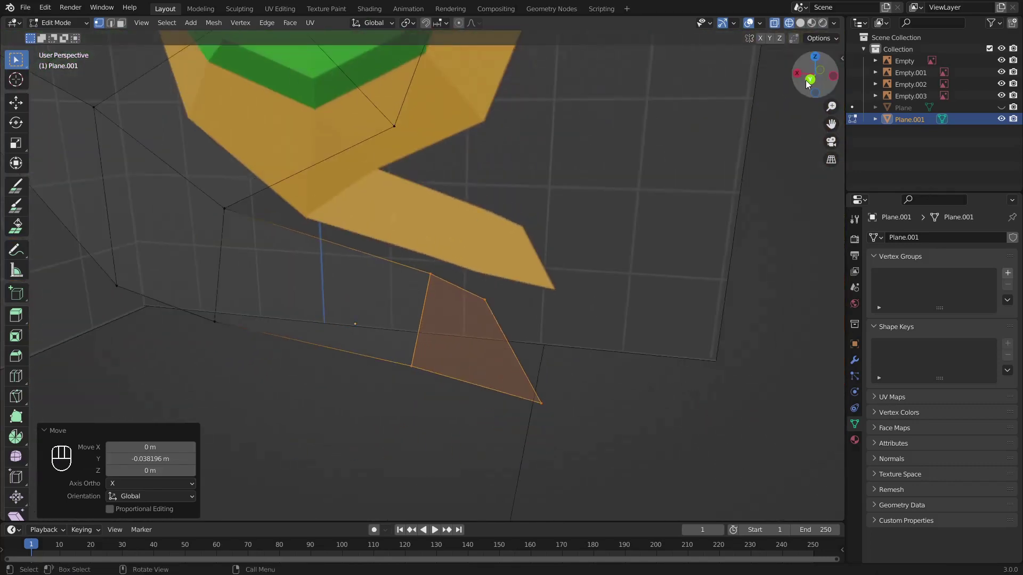
left_click(809, 79)
left_click(308, 326)
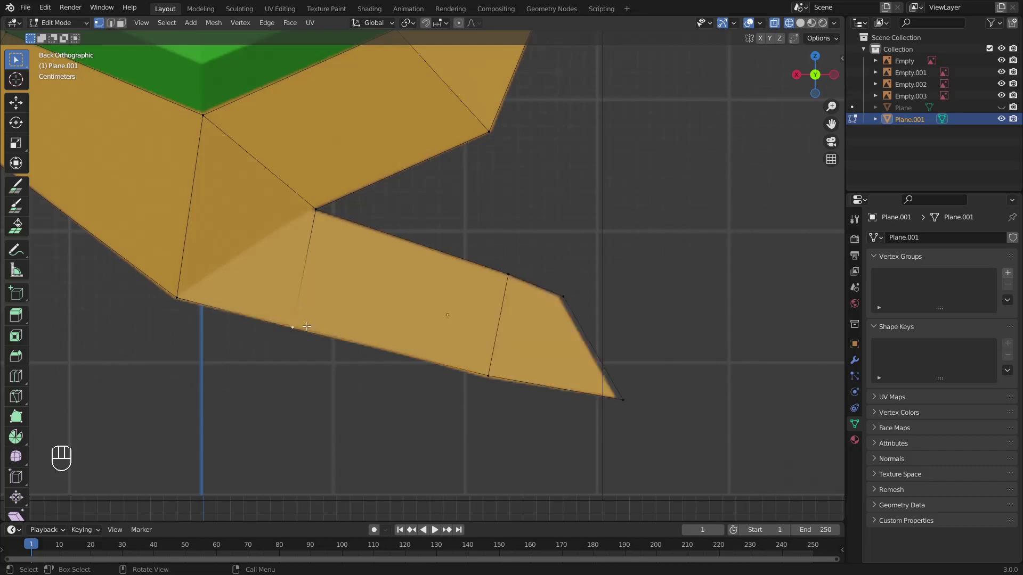
left_click(834, 74)
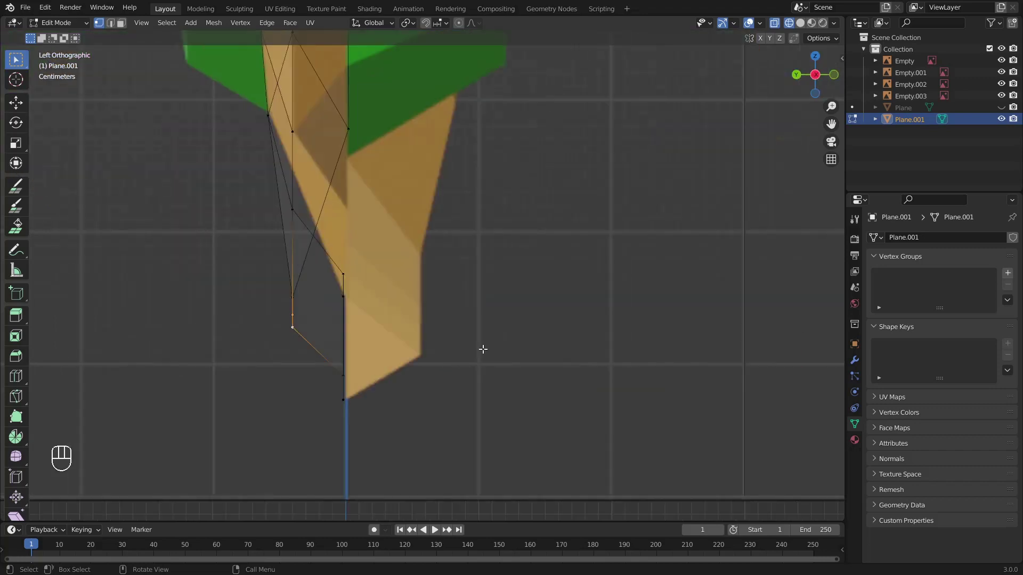
key("g")
key("y")
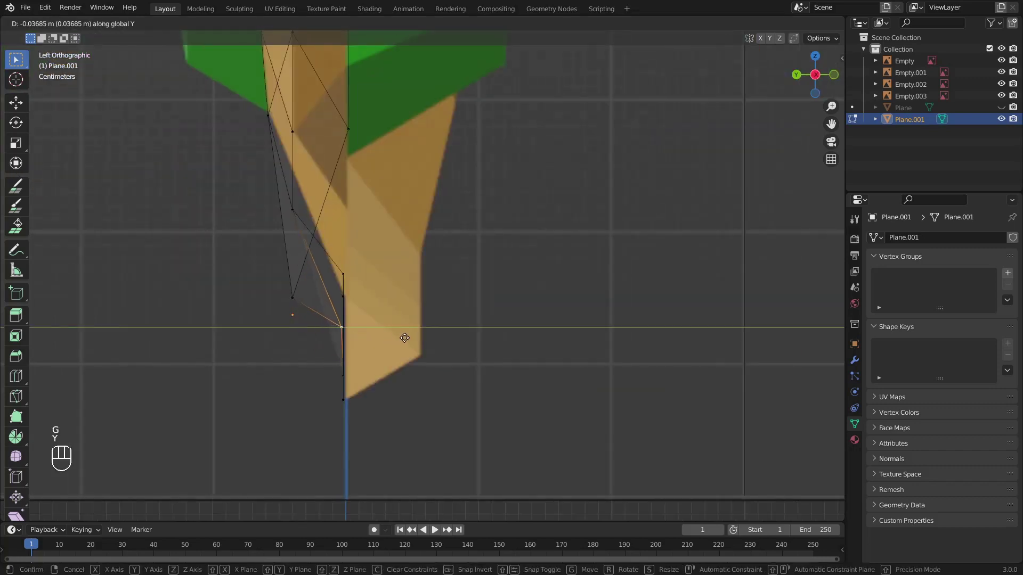
left_click(407, 338)
Step: Move the band's lowest outer corner vertex below the gem about -0.038 m along Y to meet the reference edge
middle_click_drag(406, 338, 381, 324)
left_click(278, 305)
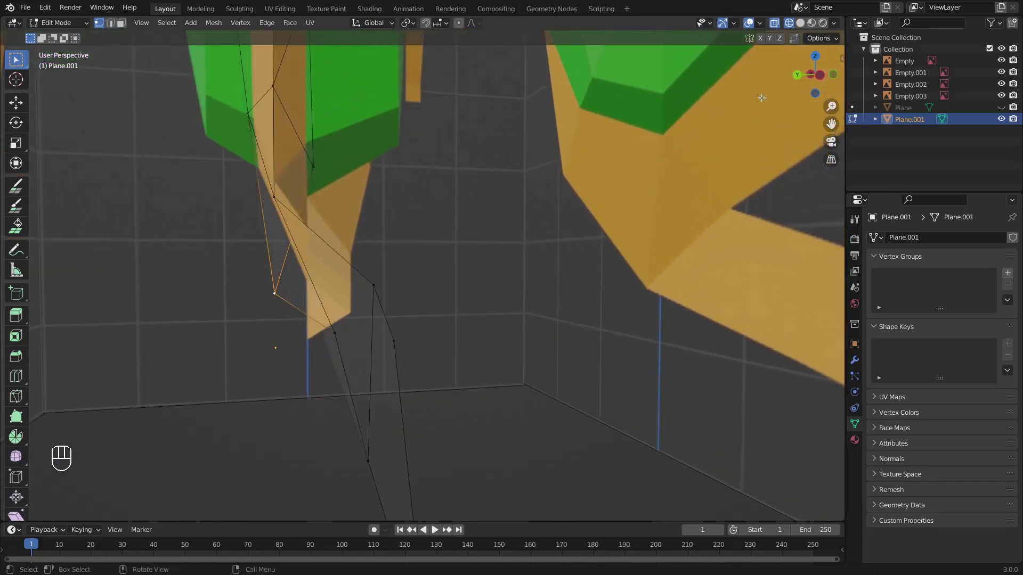
left_click(817, 78)
scroll(338, 338, "up", 4)
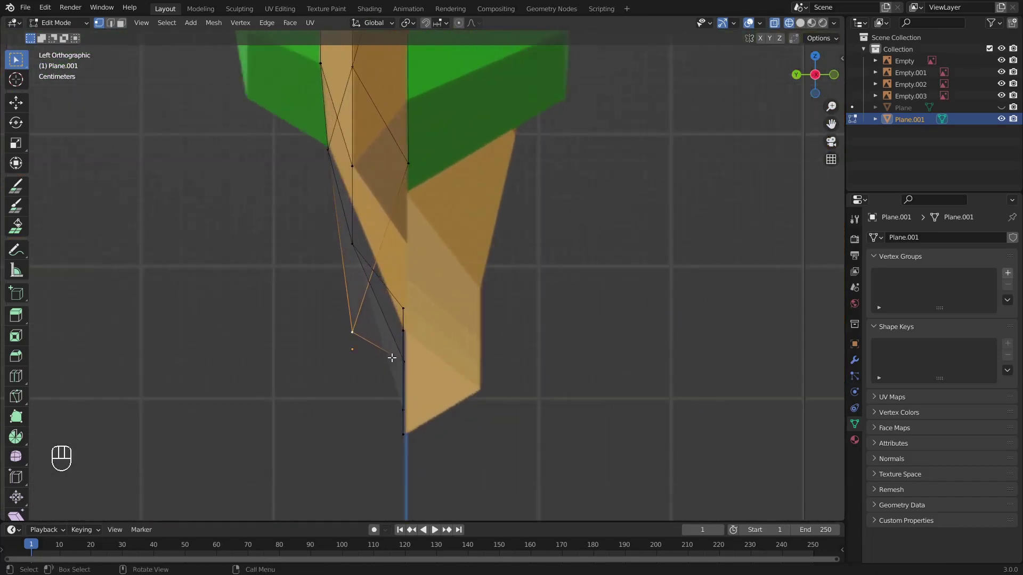
key("g")
key("y")
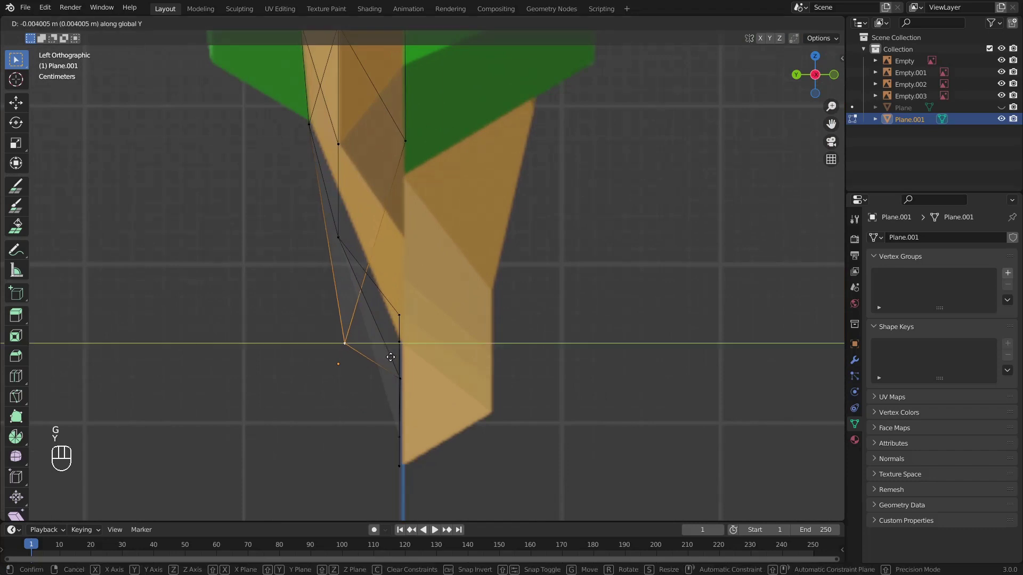
left_click(446, 358)
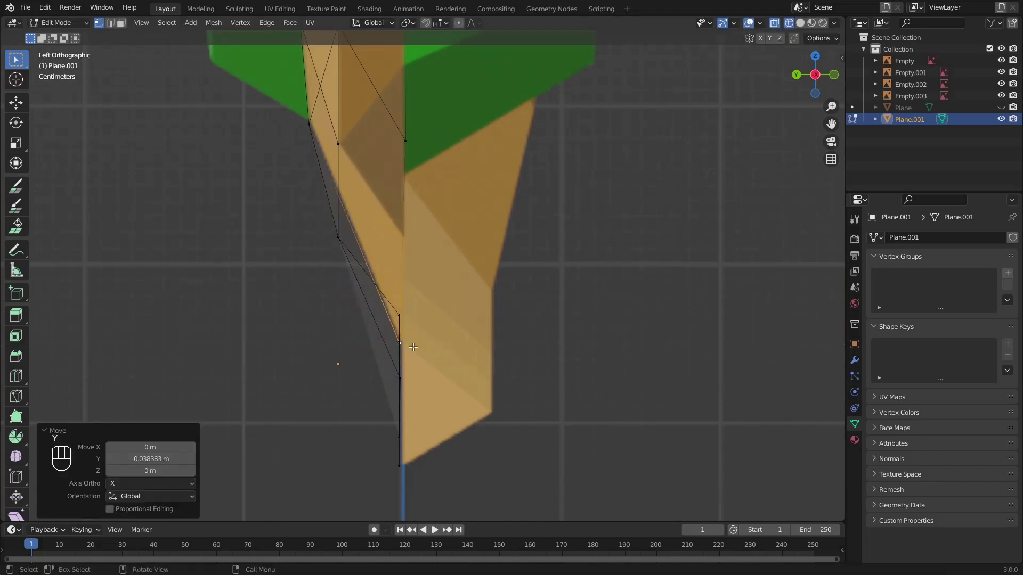
Step: Move the vertex where the tail's upper edge meets the band about -0.041 m along Y onto the reference's center line
middle_click_drag(348, 329, 357, 366, "shift")
left_click(356, 276)
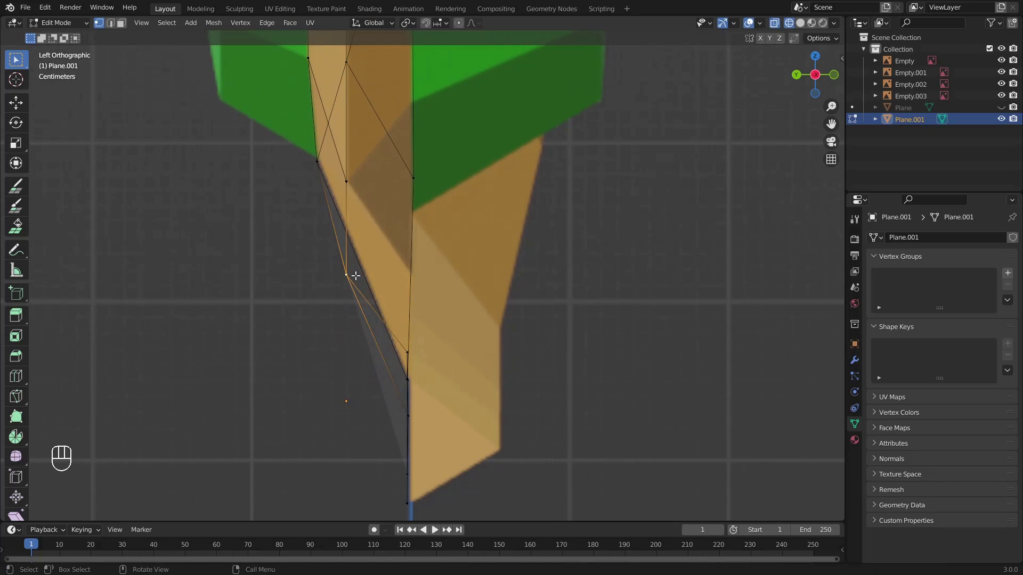
key("g")
key("y")
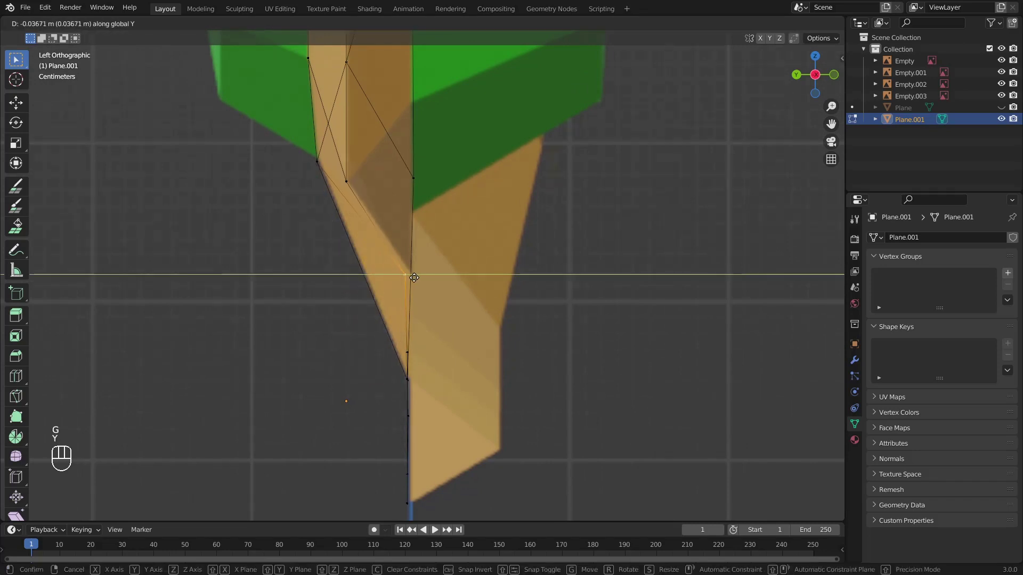
left_click(421, 279)
scroll(421, 279, "down", 4)
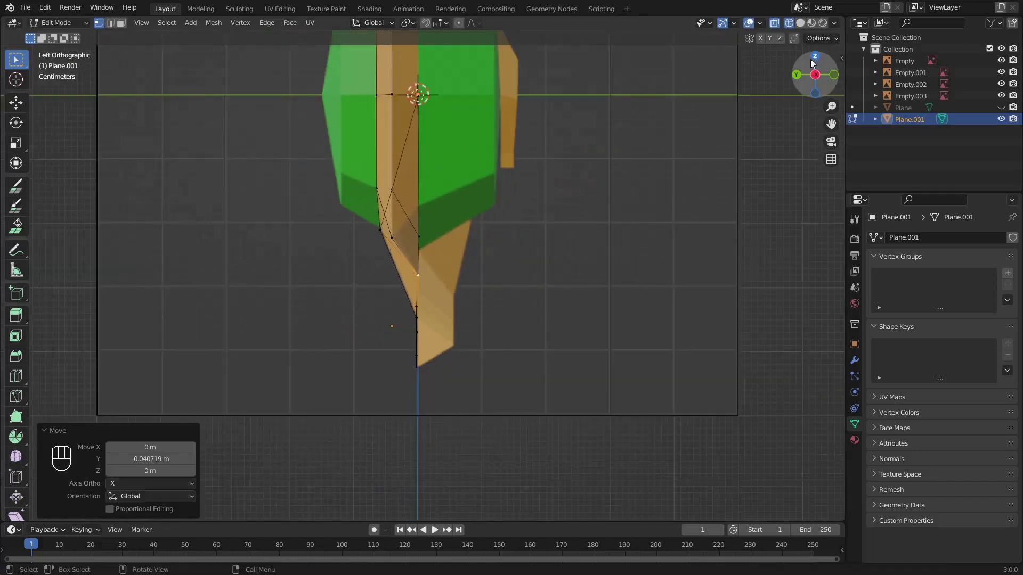
Step: Unhide the Plane object and return to Object Mode to check both halves of the band together
middle_click_drag(393, 354, 377, 341)
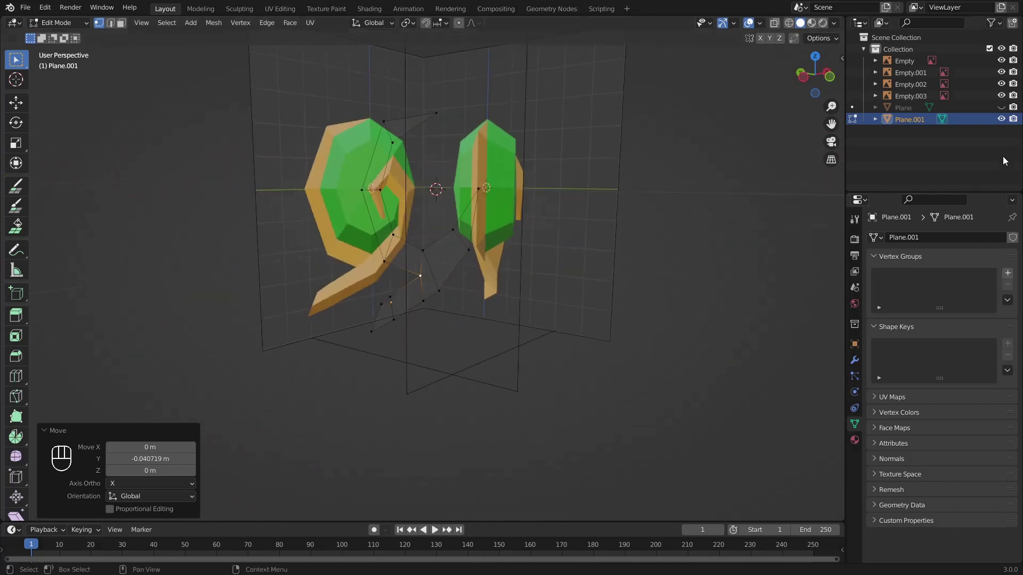
left_click(1001, 108)
middle_click_drag(735, 286, 526, 330)
middle_click_drag(590, 309, 607, 336)
key("Tab")
middle_click_drag(633, 405, 480, 357)
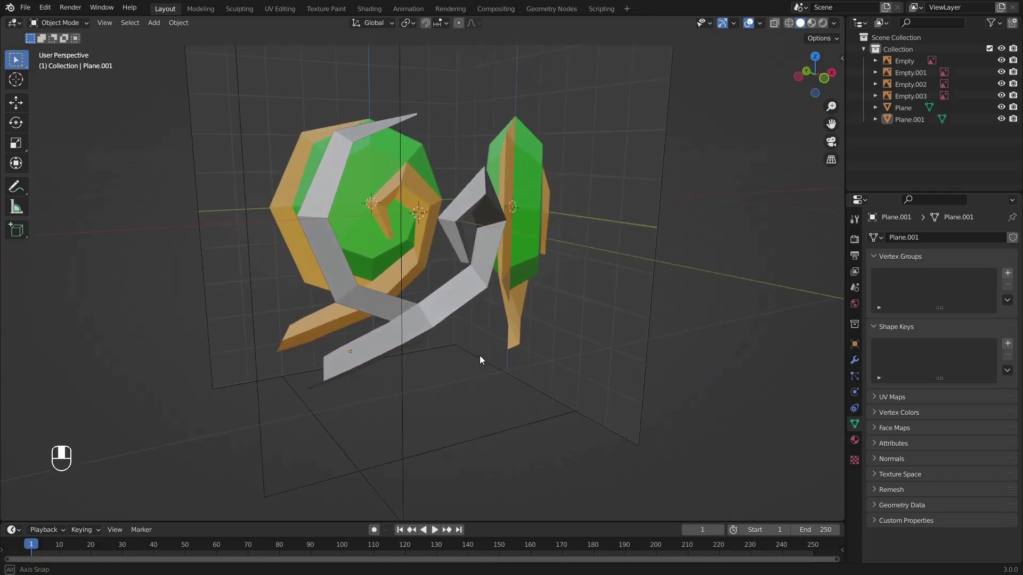
Step: Join the Plane and Plane.001 objects into a single mesh and enter Edit Mode on it
left_click(905, 109)
left_click(909, 121, "shift")
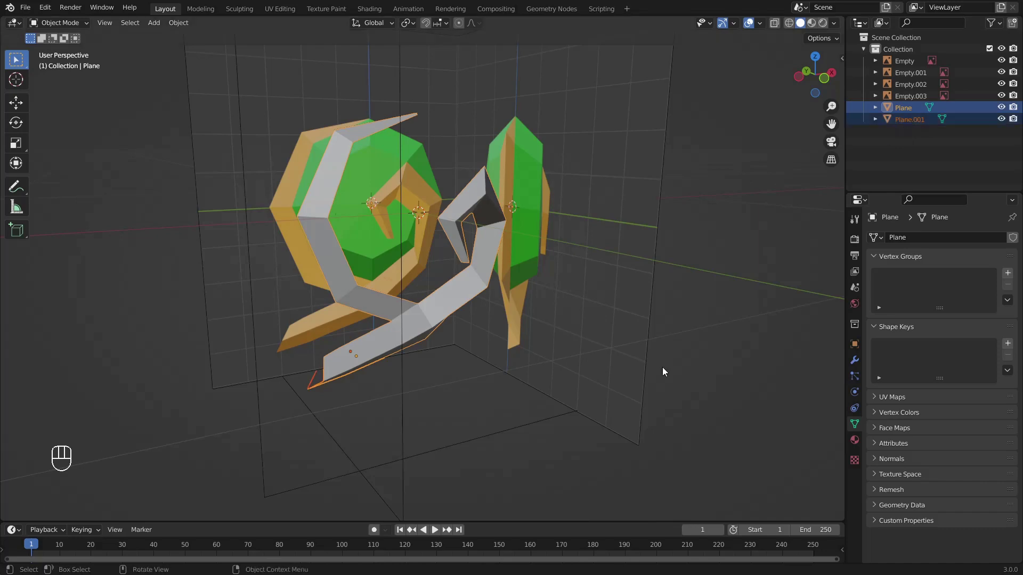
middle_click_drag(662, 368, 589, 401)
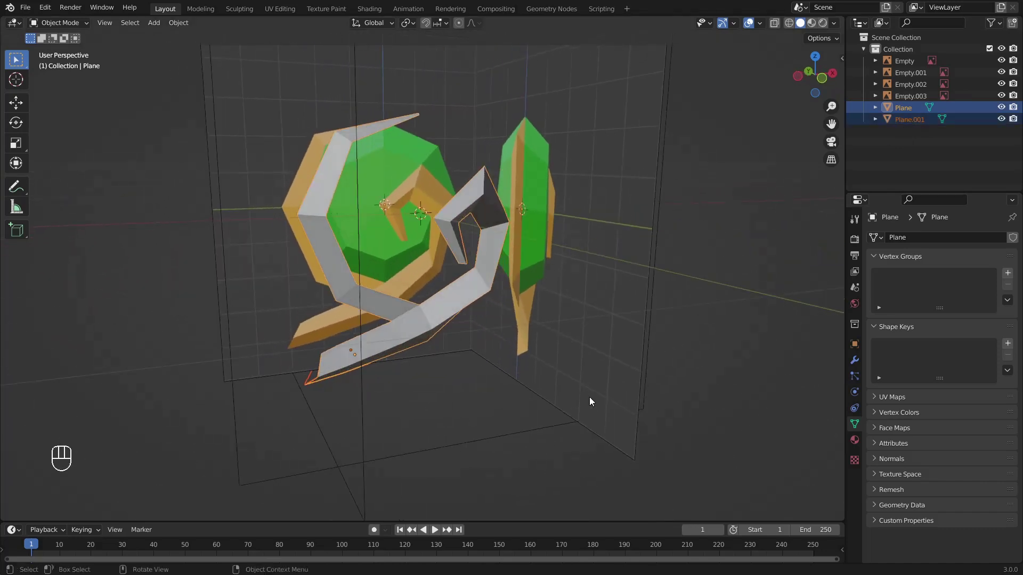
left_click(178, 22)
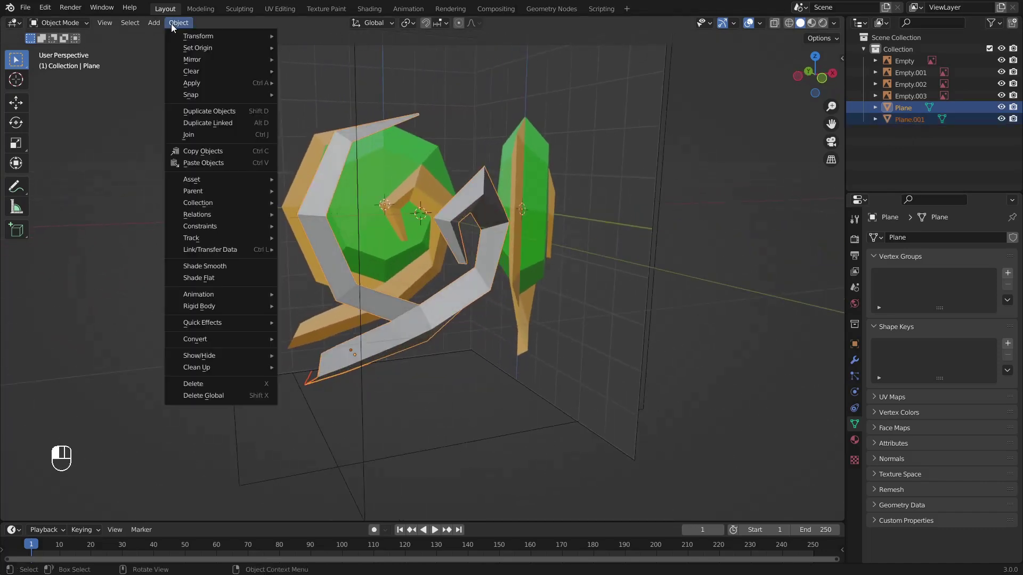
left_click(218, 135)
middle_click_drag(524, 368, 458, 355)
key("Tab")
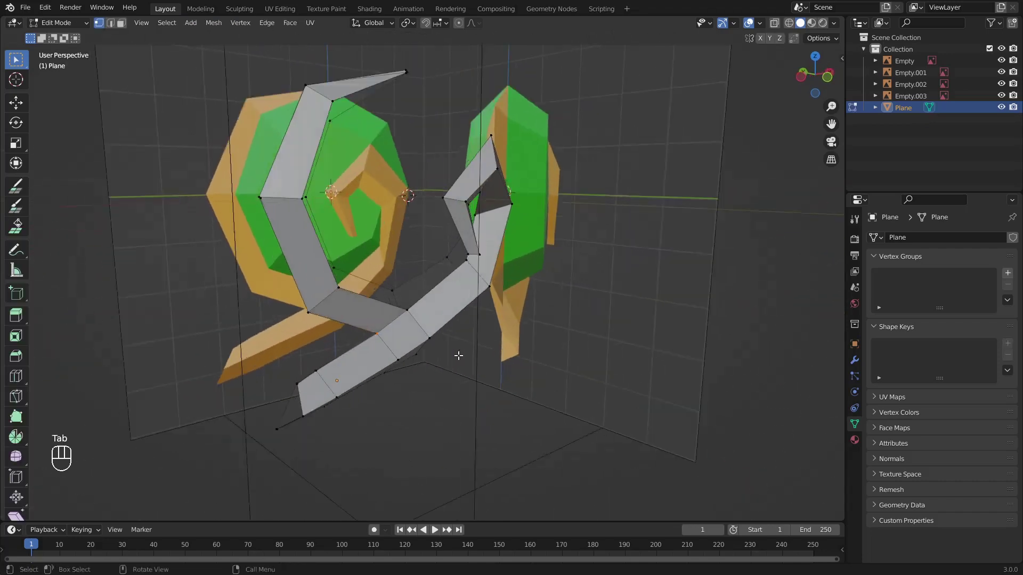
scroll(459, 355, "up", 6)
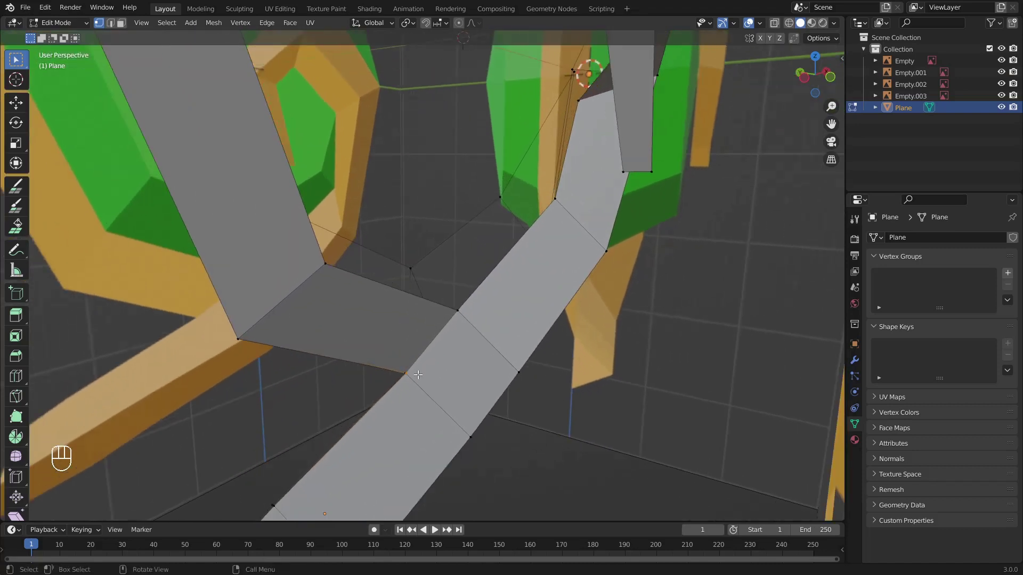
key("g")
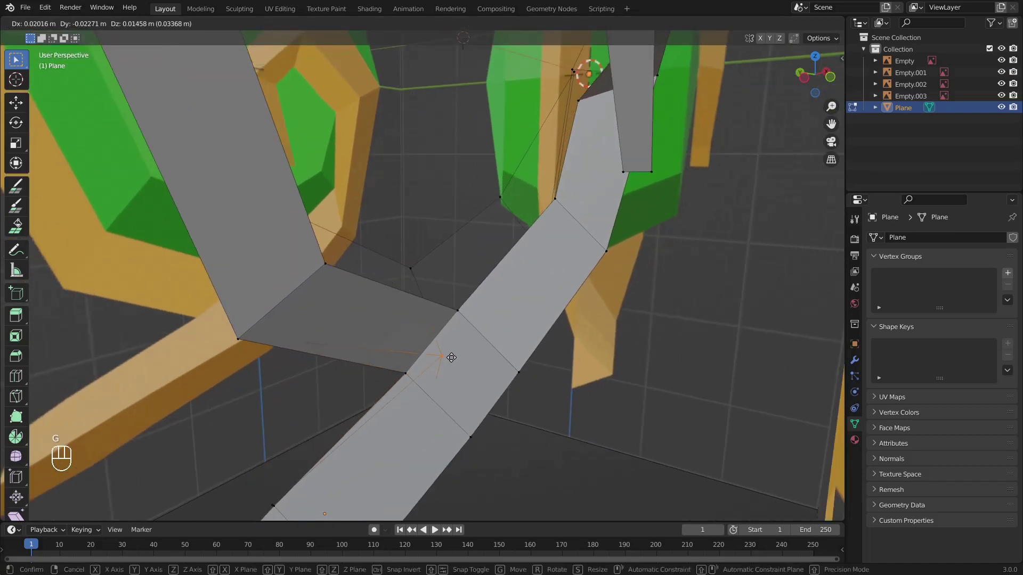
left_click(409, 352)
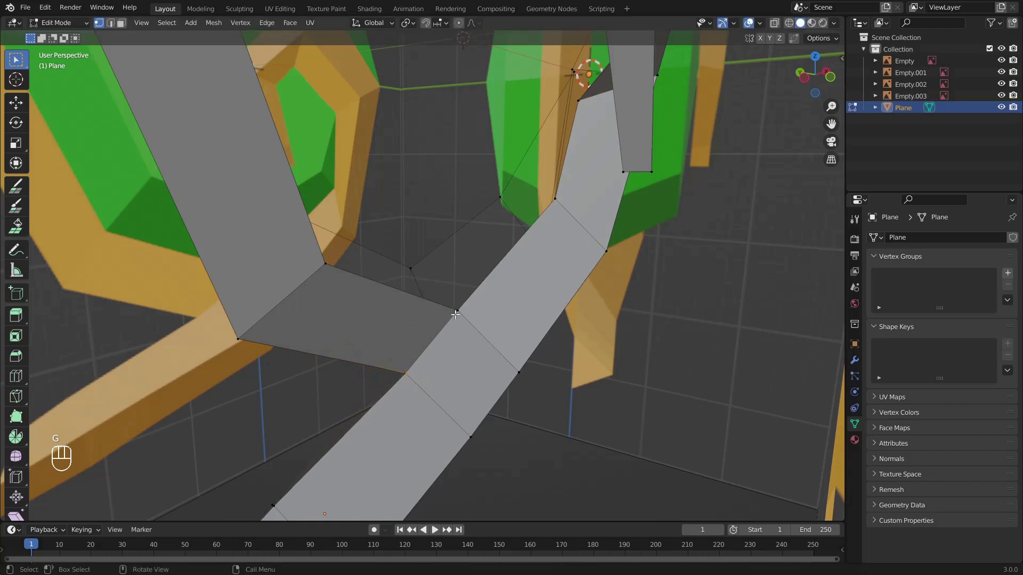
middle_click_drag(421, 325, 546, 314)
key("g")
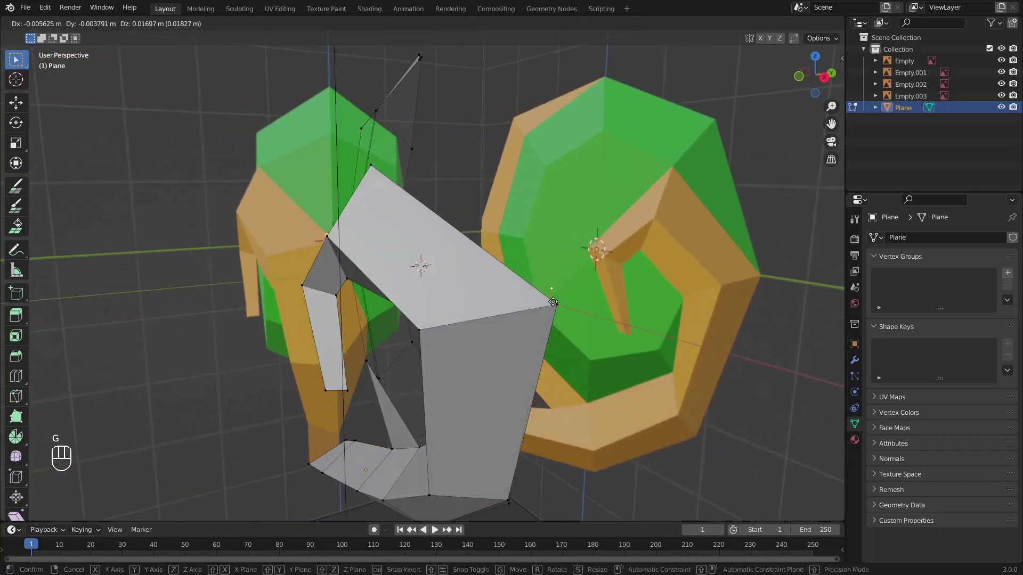
left_click(557, 320)
Step: Select the whole mesh and merge its vertices by distance, trying 0.01 m and then 0.04 m
middle_click_drag(508, 353, 593, 331)
scroll(503, 330, "down", 2)
middle_click_drag(501, 333, 536, 304)
key("a")
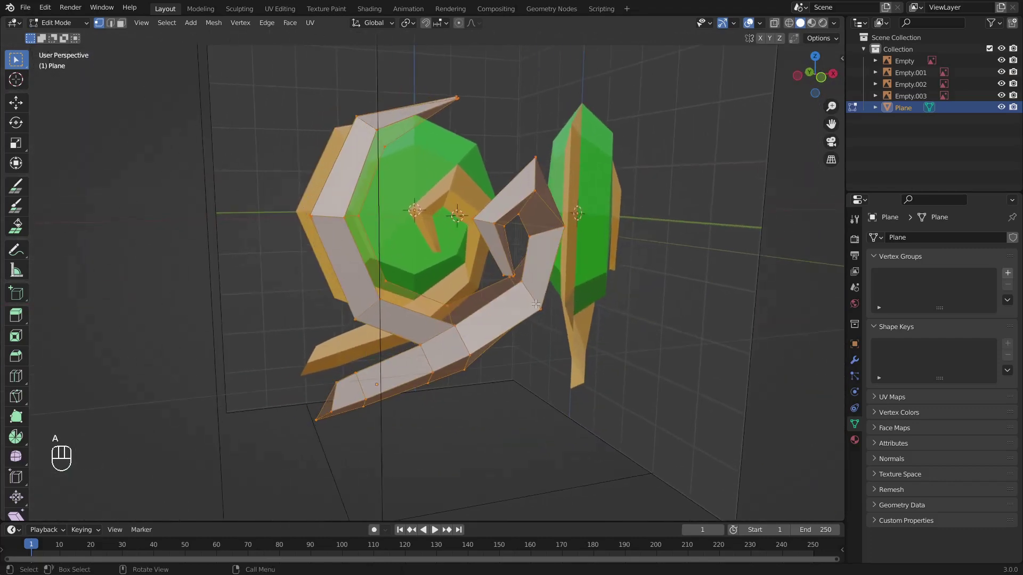
key("m")
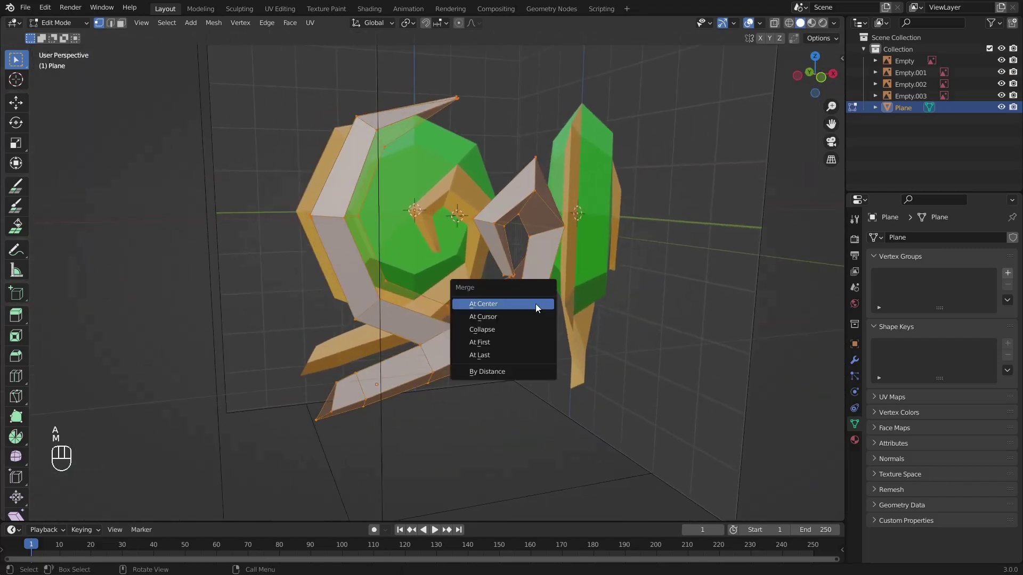
left_click(516, 373)
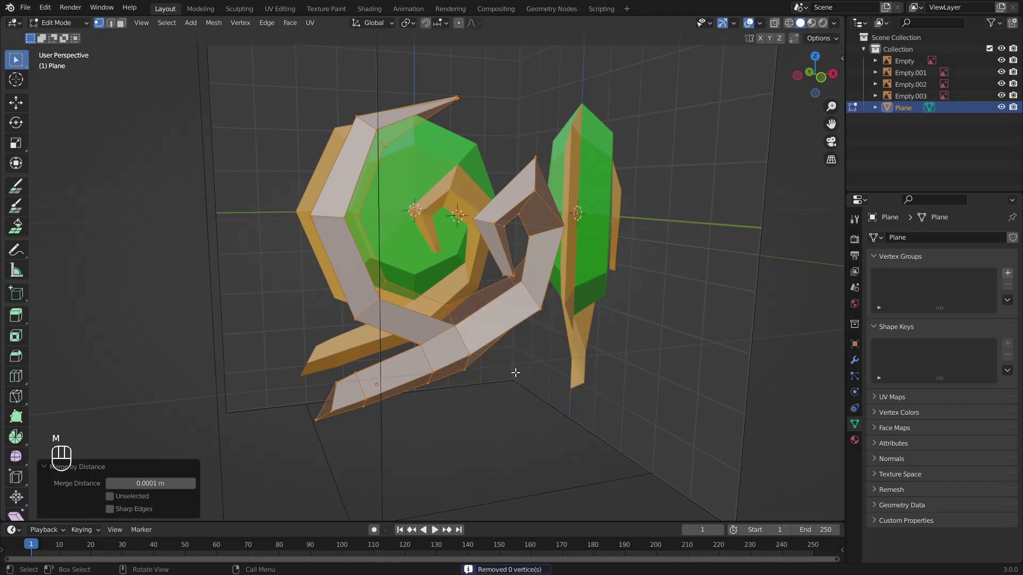
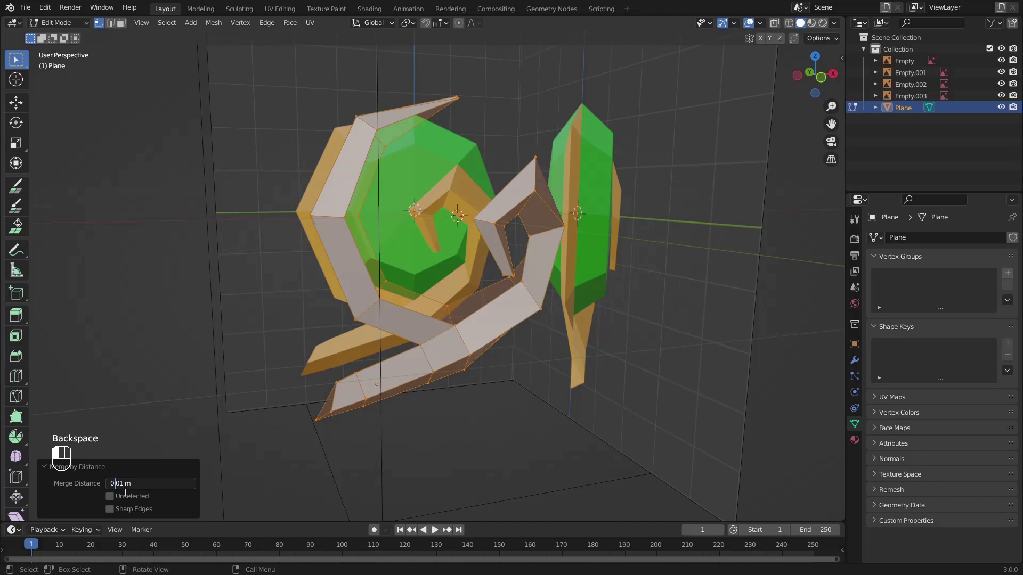
key("Return")
middle_click_drag(548, 295, 517, 303)
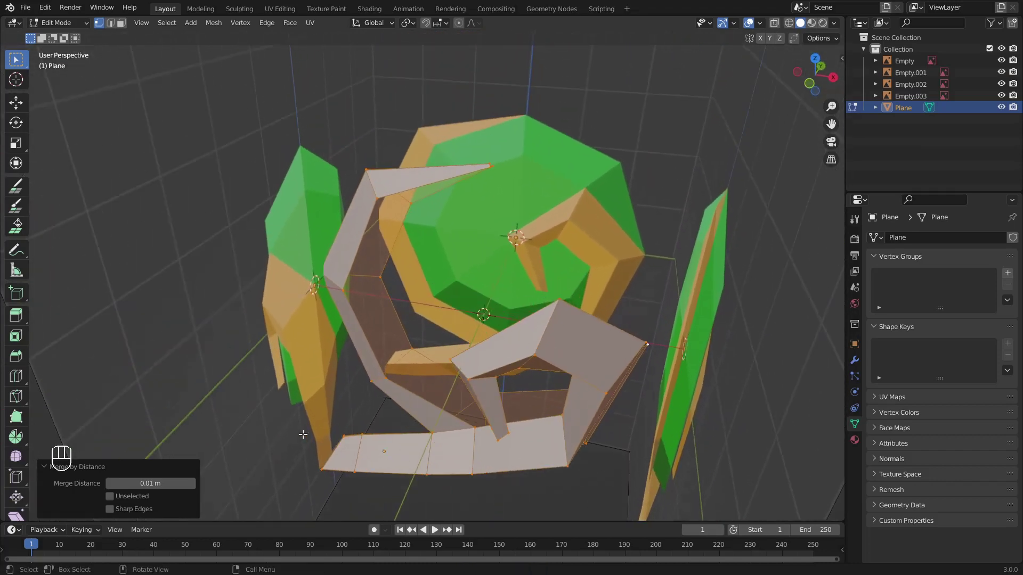
left_click(122, 483)
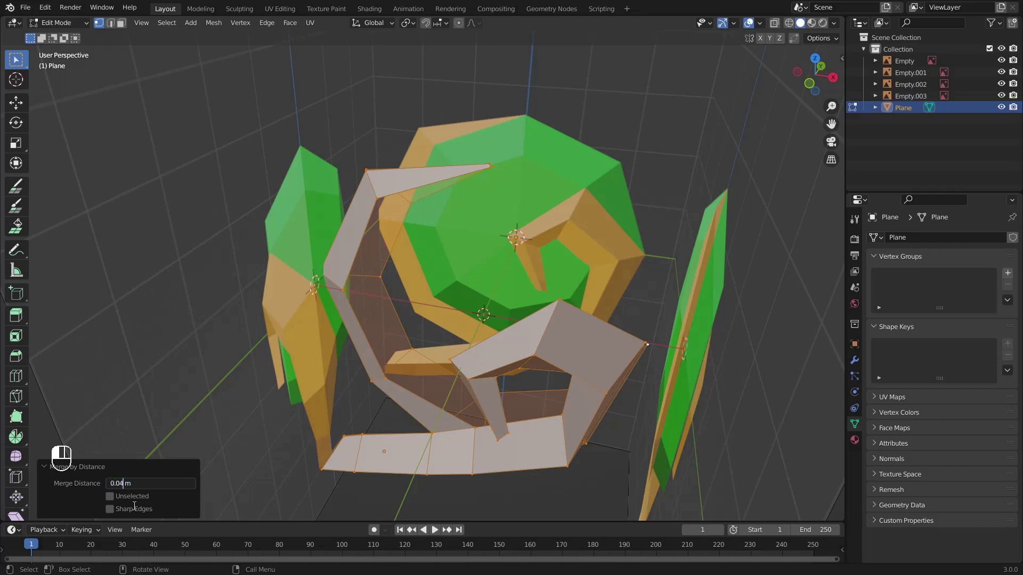
key("Return")
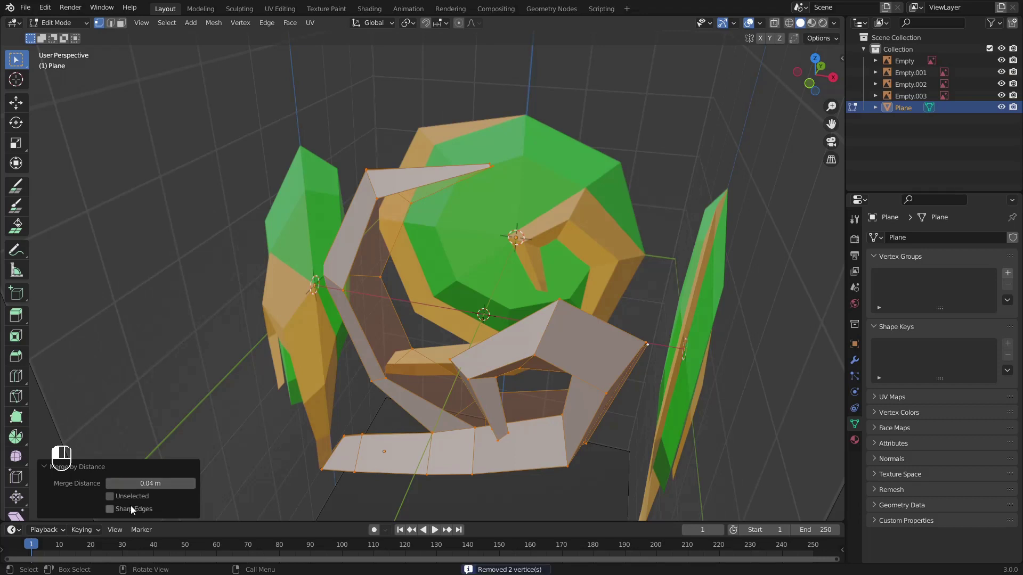
Step: Merge the whole mesh by distance again at 0.05 m, and raise the merge distance to 0.1 m
left_click(137, 481)
key("a")
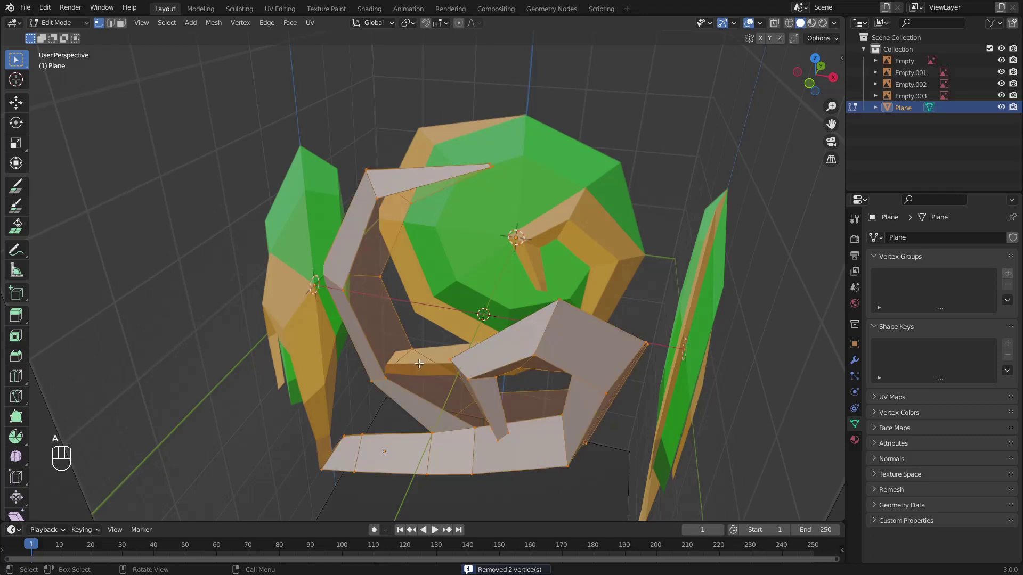
key("m")
left_click(419, 362)
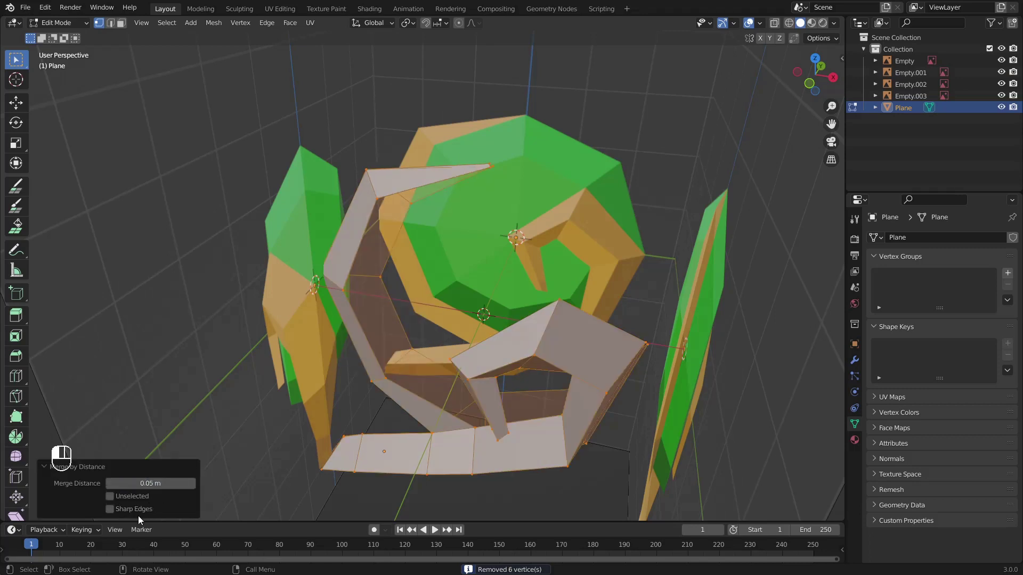
middle_click_drag(224, 452, 597, 282)
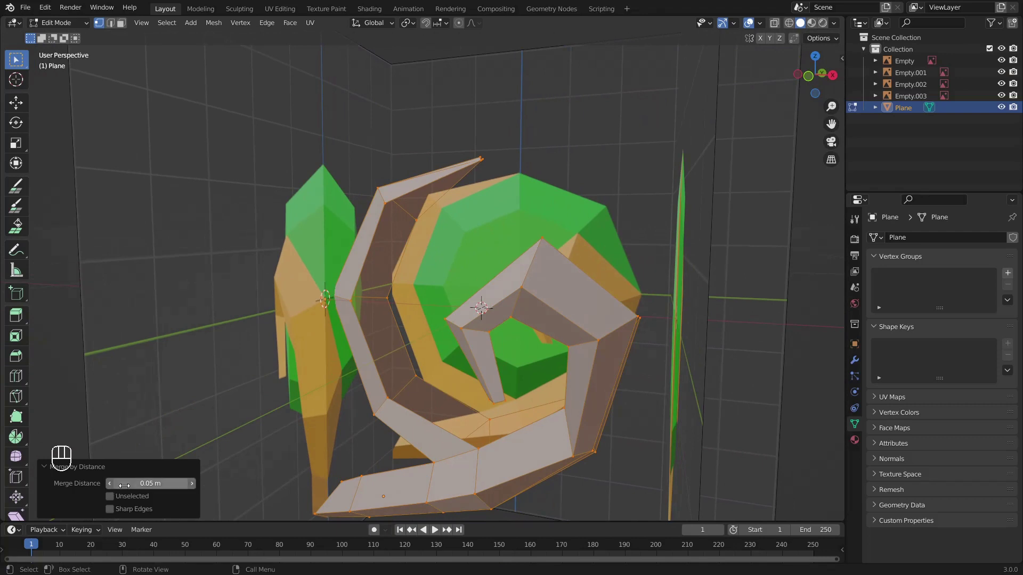
left_click(132, 483)
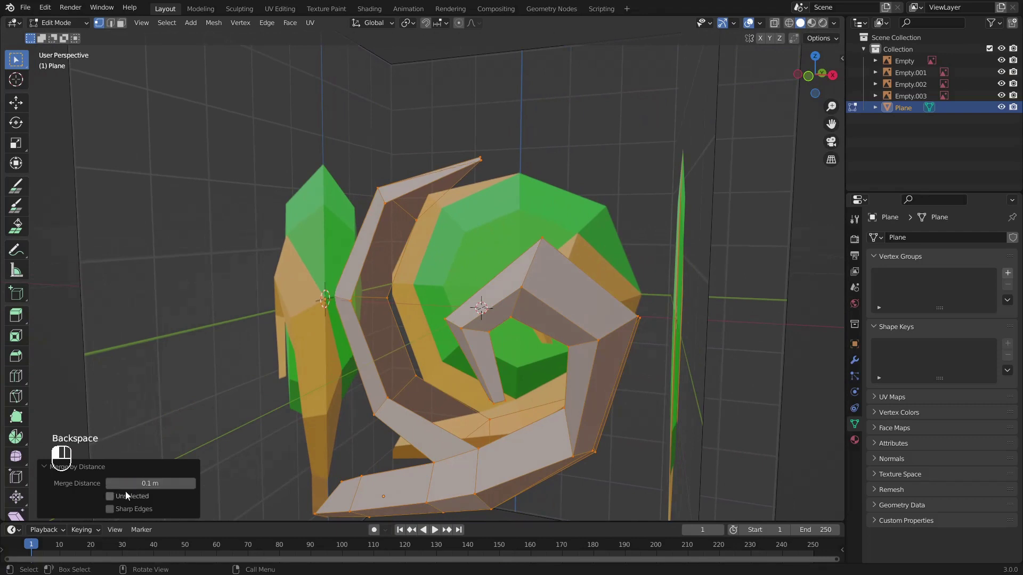
Step: Switch to wireframe display and merge the vertices at the band's pointed upper tip at their center
mouse_move(480, 315)
middle_mouse_down()
mouse_move(565, 300)
mouse_move(591, 320)
mouse_move(553, 273)
mouse_move(606, 264)
mouse_move(538, 203)
mouse_move(539, 264)
middle_mouse_up()
left_click(788, 24)
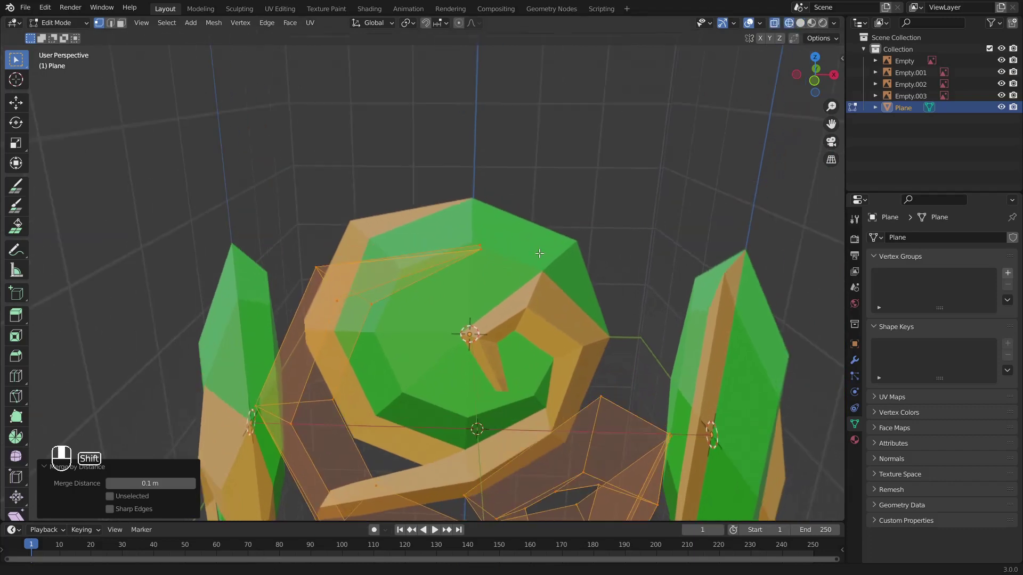
scroll(539, 264, "up", 2)
left_click_drag(539, 264, 493, 322)
middle_click_drag(494, 322, 516, 304)
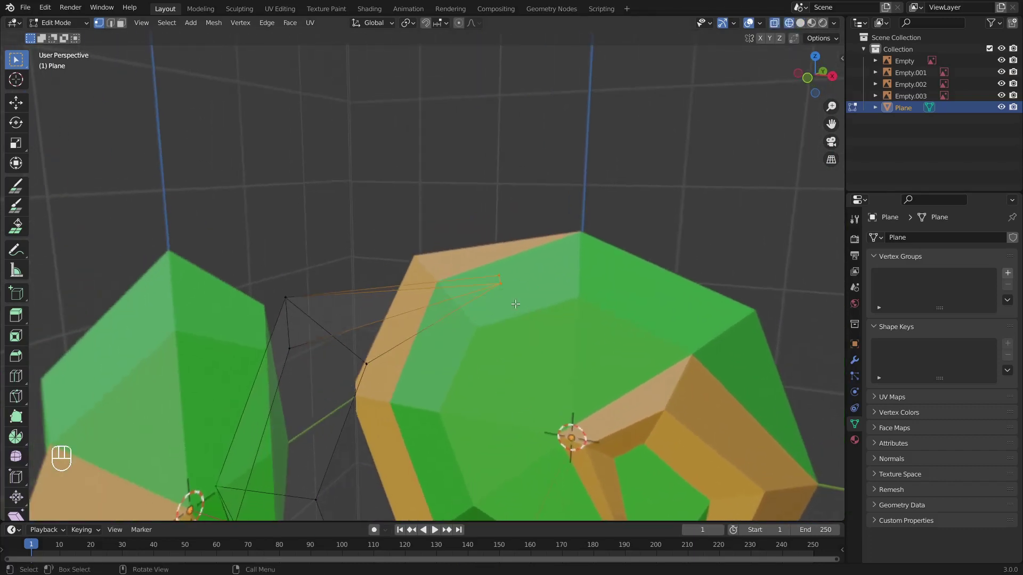
key("m")
left_click(506, 264)
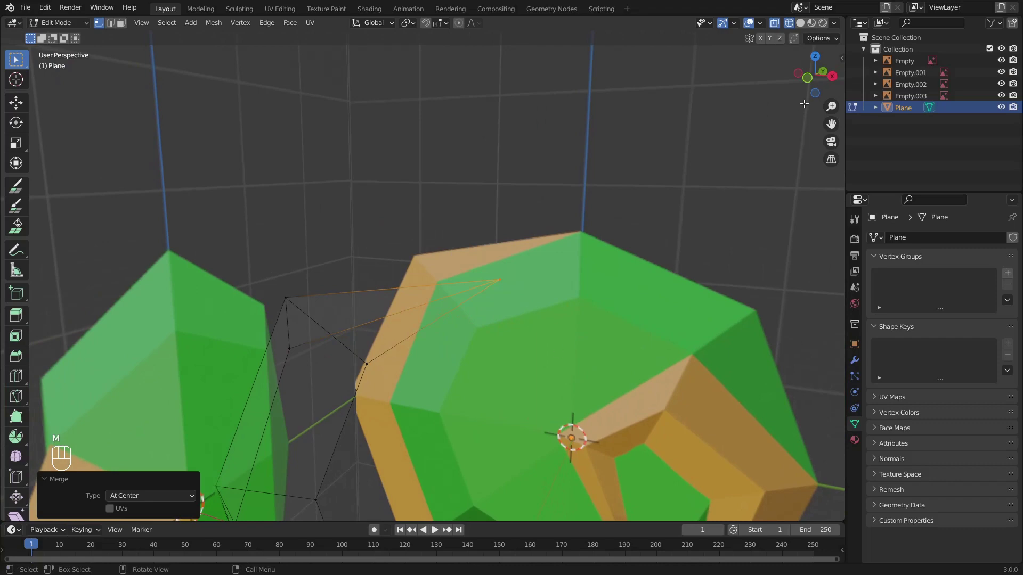
left_click(808, 79)
scroll(565, 304, "up", 2)
scroll(530, 320, "down", 2)
middle_click_drag(524, 313, 349, 277, "shift")
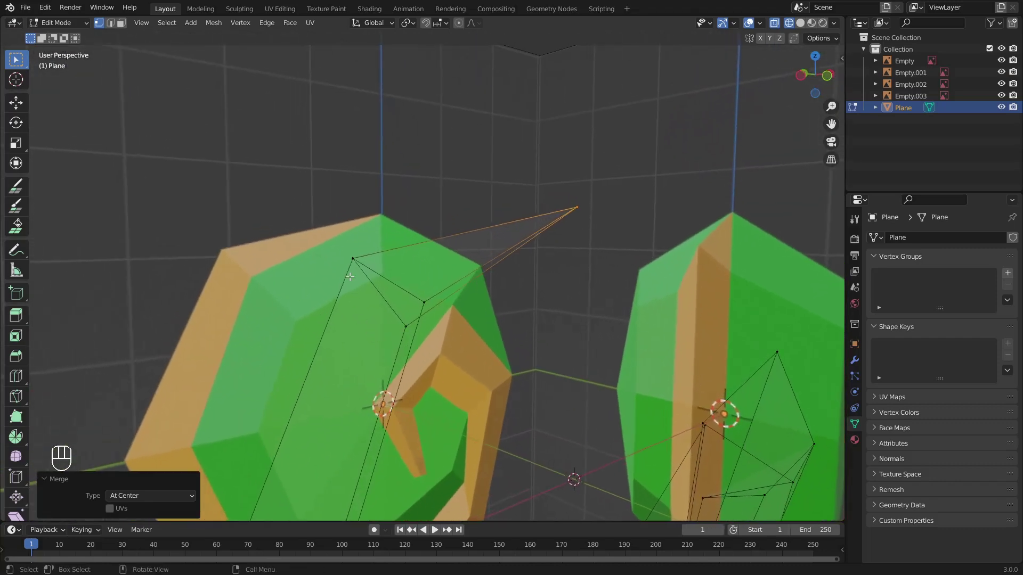
left_click(349, 269)
key("g")
right_click(354, 272)
Step: Merge the paired vertices at the band's lower left outer corner at center and shift the result about -0.0016 m along X
middle_click_drag(414, 282, 381, 276, "shift")
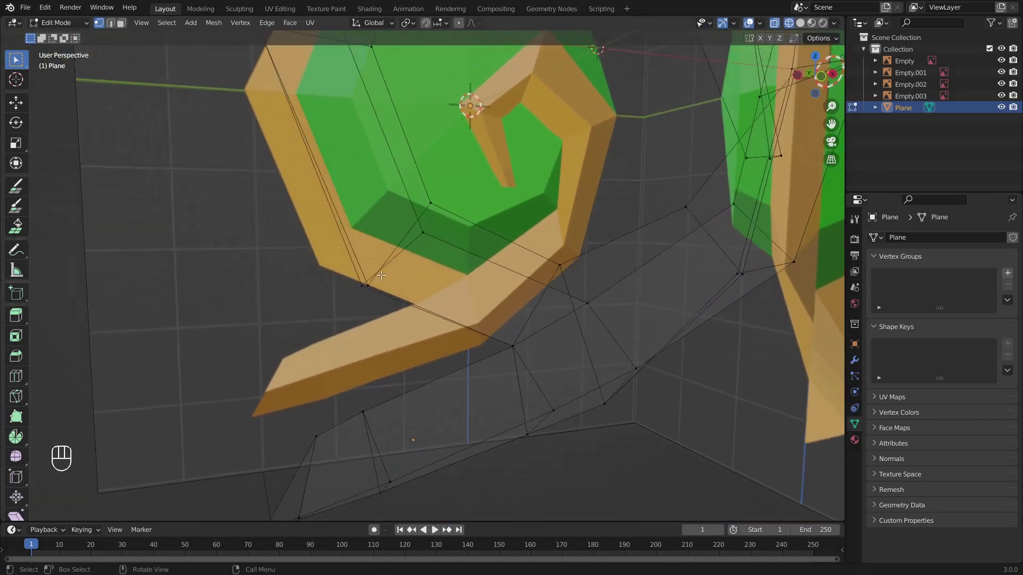
left_click_drag(381, 269, 351, 306)
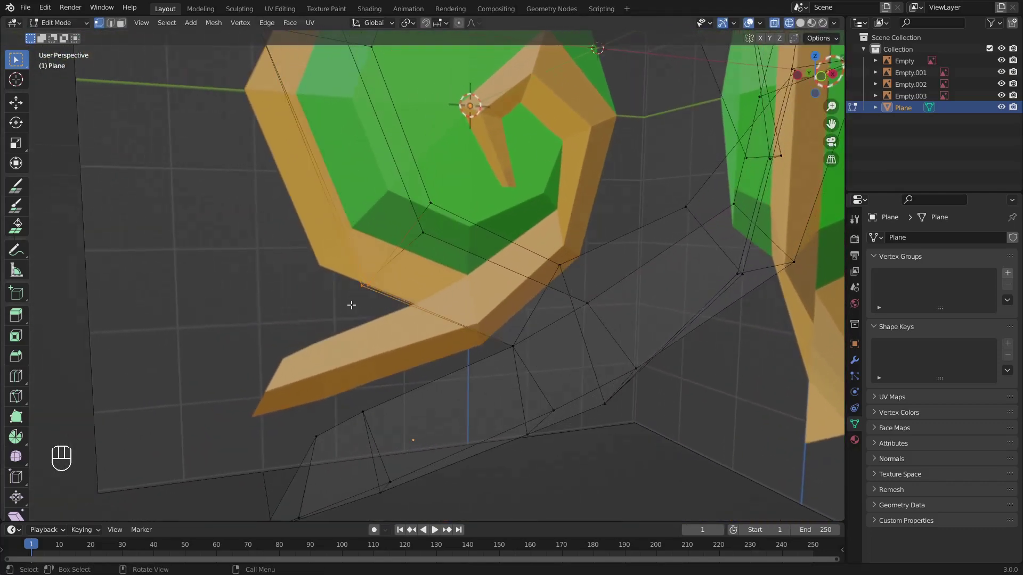
left_click(820, 77)
scroll(469, 311, "up", 3)
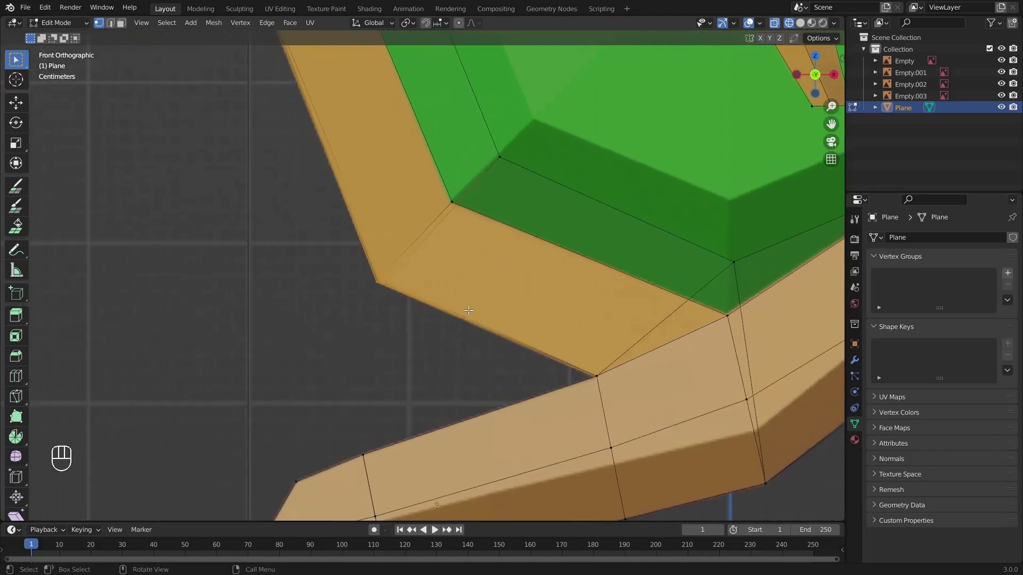
key("m")
left_click(468, 310)
scroll(418, 306, "up", 2)
key("g")
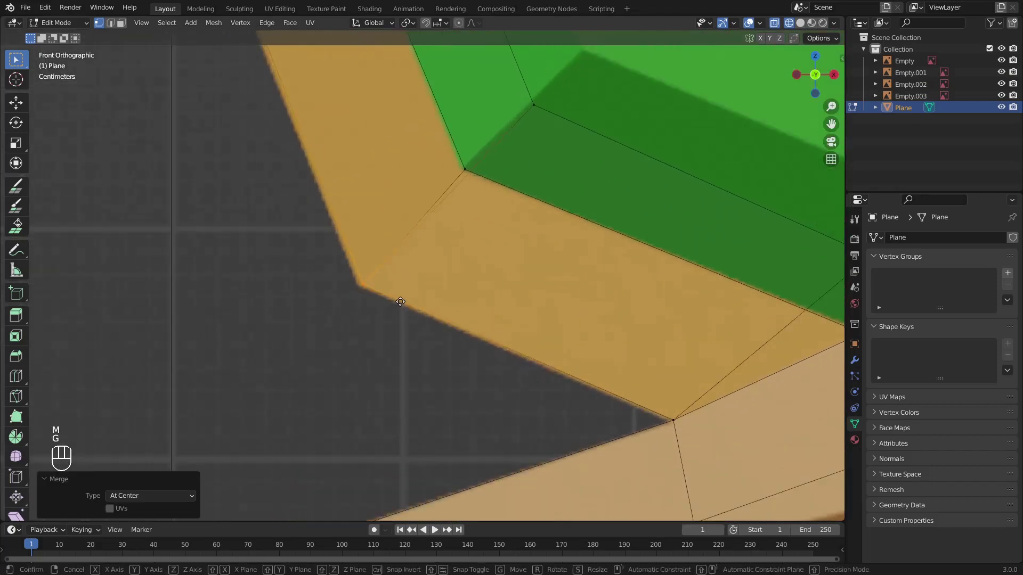
left_click(396, 301)
scroll(402, 306, "down", 7)
middle_click_drag(472, 330, 463, 349)
scroll(503, 354, "up", 5)
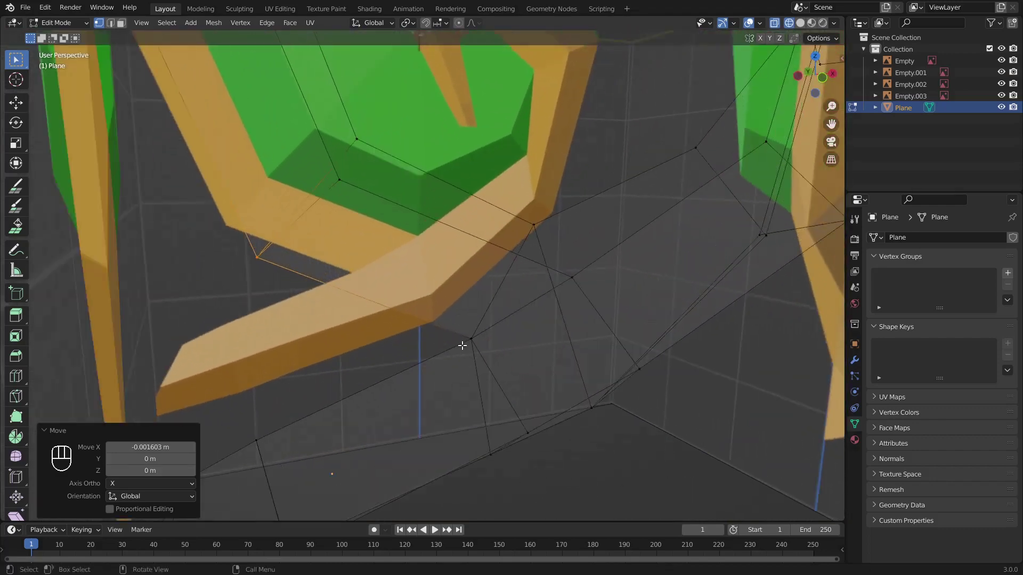
left_click(464, 347)
key("g")
right_click(467, 350)
left_click(577, 281)
key("g")
right_click(583, 286)
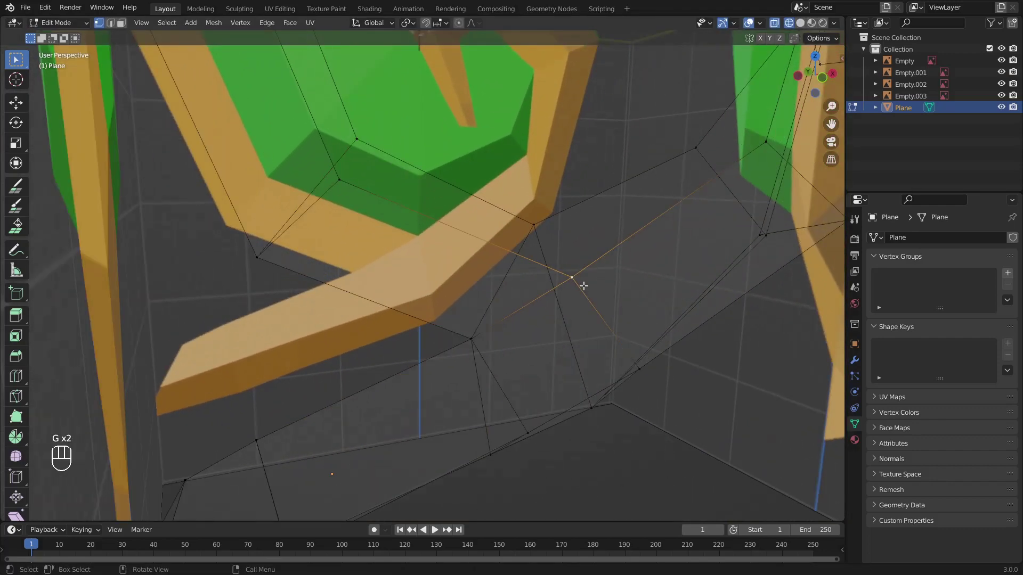
Step: Merge the paired vertices at the band's lower right outer corner at their center
middle_click_drag(584, 285, 504, 353)
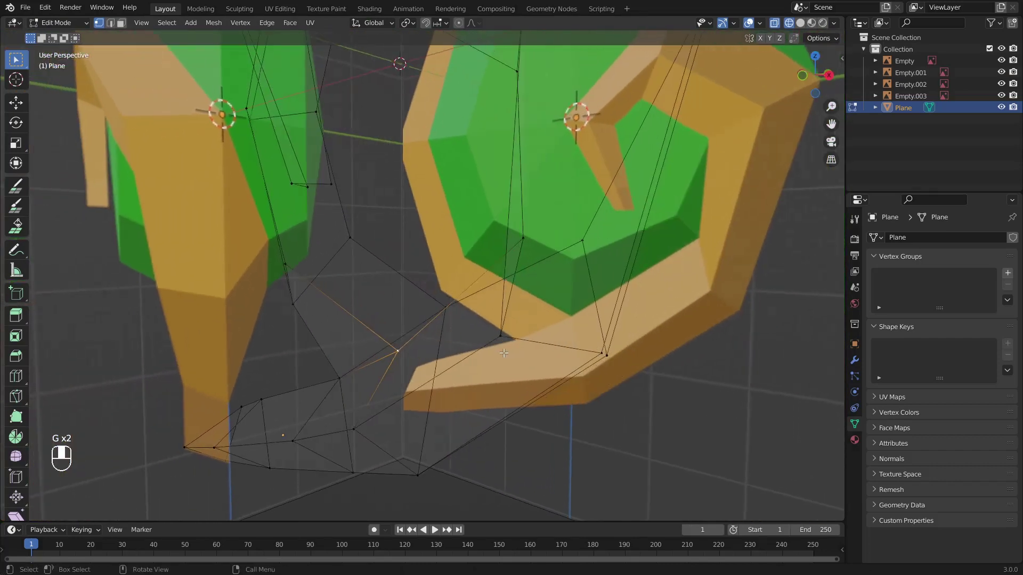
mouse_move(573, 356)
middle_mouse_down()
mouse_move(511, 365)
mouse_move(581, 367)
middle_mouse_up()
left_click_drag(617, 304, 575, 344)
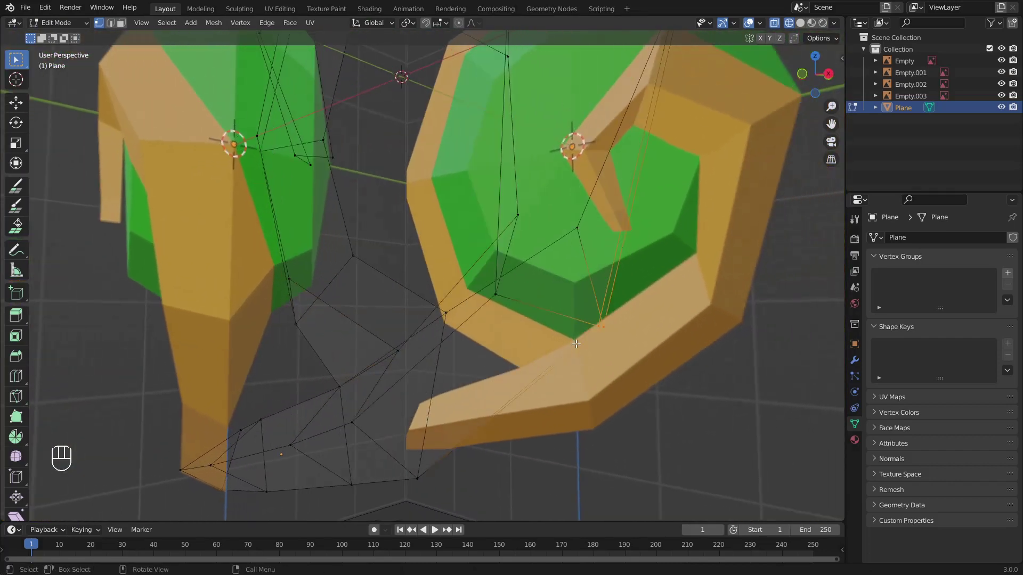
middle_click_drag(576, 344, 609, 359)
key("m")
left_click(610, 360)
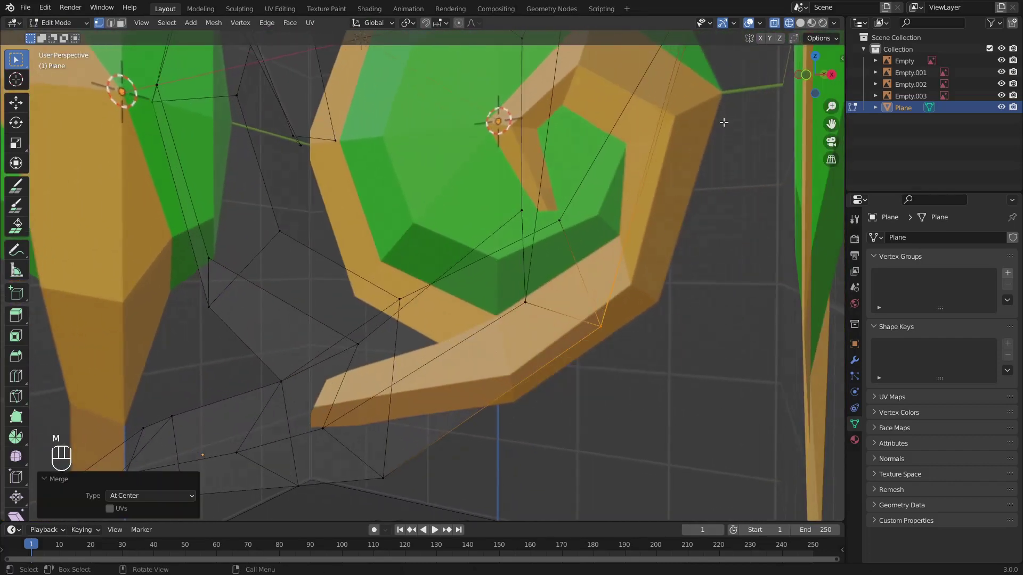
Step: Merge the paired vertices at the band's far right outer corner at their center
left_click_drag(813, 81, 590, 299)
middle_click_drag(589, 299, 558, 326)
scroll(536, 306, "down", 3)
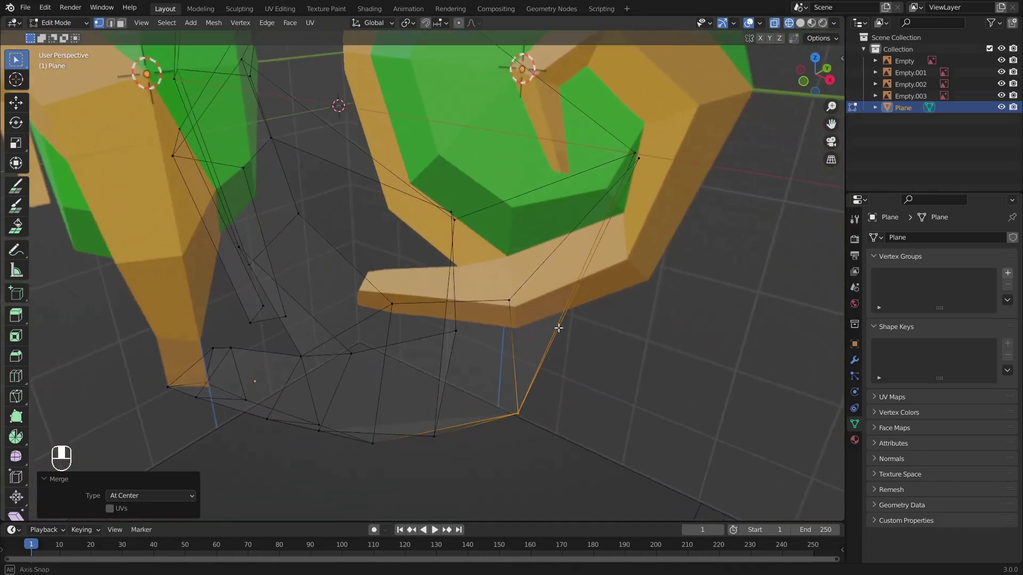
scroll(566, 296, "down", 2)
middle_click_drag(577, 263, 530, 273, "shift")
left_click_drag(517, 222, 453, 259)
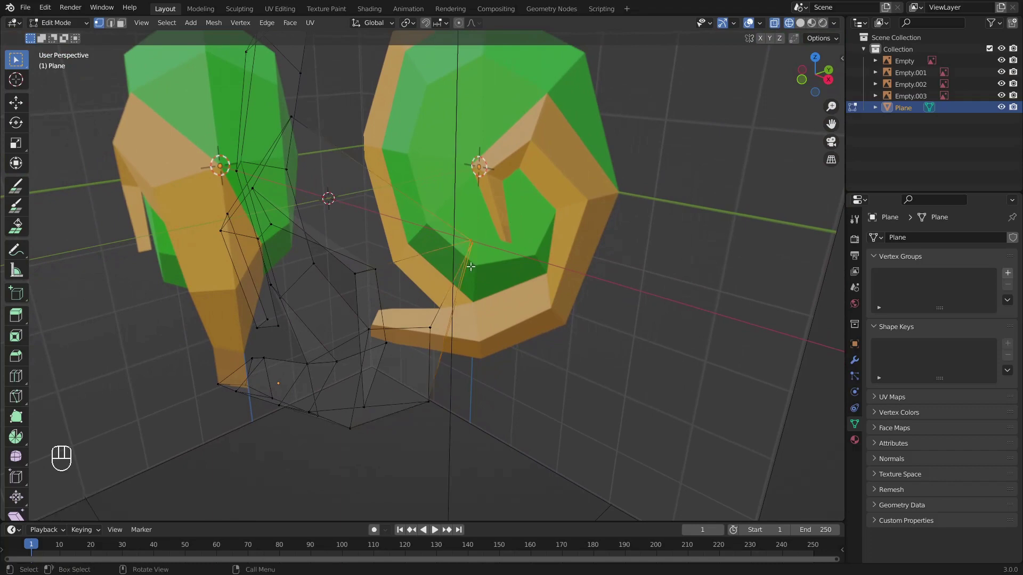
scroll(507, 271, "up", 4)
key("m")
left_click(507, 270)
scroll(553, 280, "down", 5)
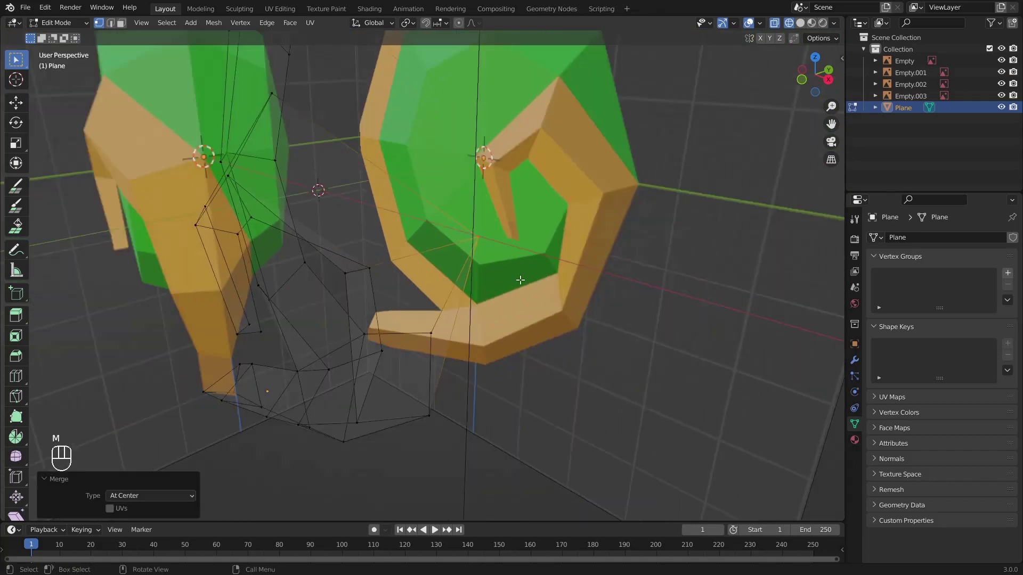
Step: Switch the viewport back to solid shading and clear the vertex selection while viewing the band from the front
left_click(806, 82)
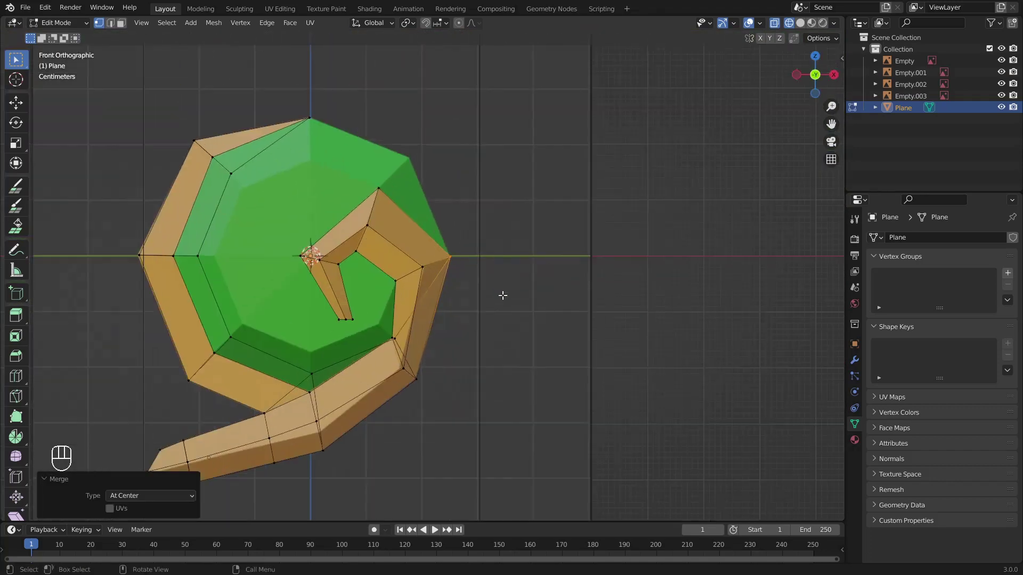
scroll(533, 301, "up", 1)
middle_click_drag(597, 309, 737, 61)
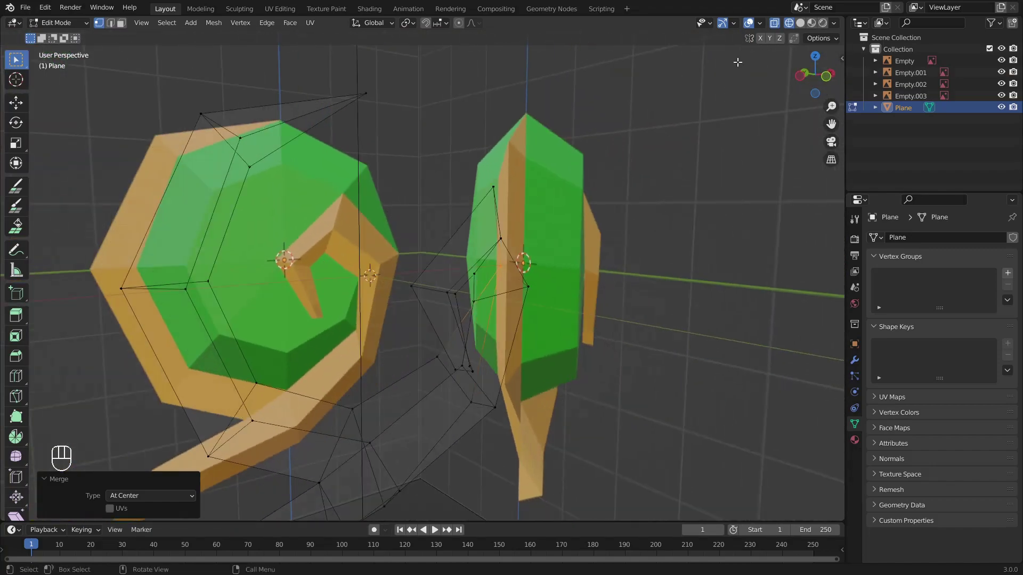
left_click(799, 24)
mouse_move(660, 352)
middle_mouse_down()
mouse_move(618, 365)
mouse_move(517, 364)
mouse_move(577, 358)
mouse_move(547, 395)
mouse_move(653, 249)
middle_mouse_up()
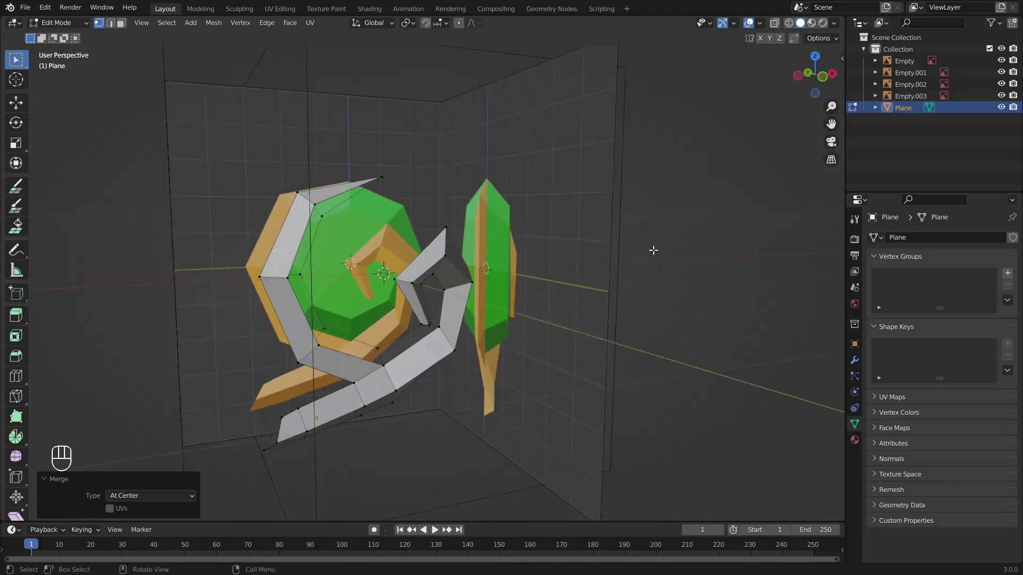
left_click(821, 79)
middle_click_drag(514, 360, 596, 329, "shift")
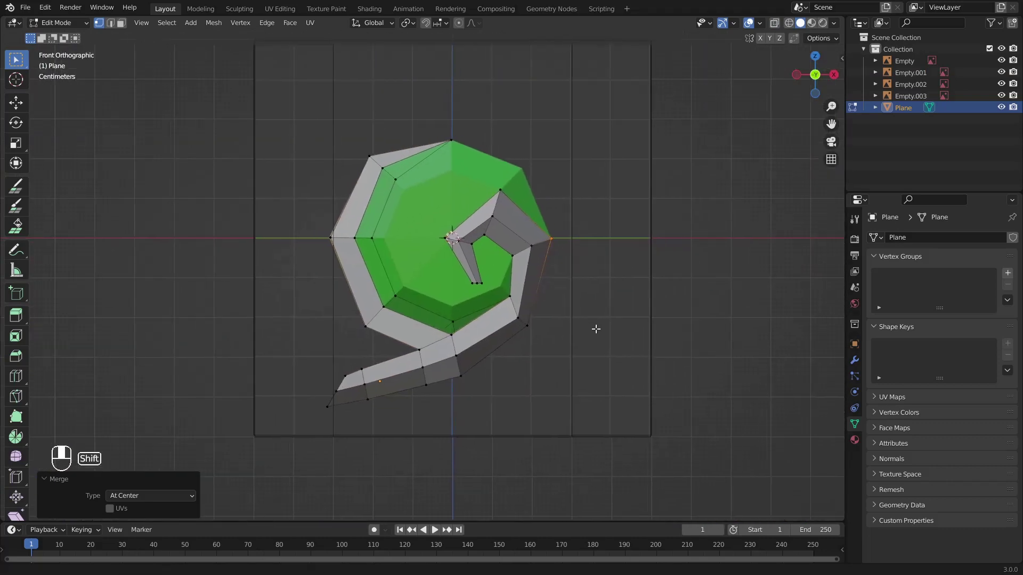
left_click(596, 328)
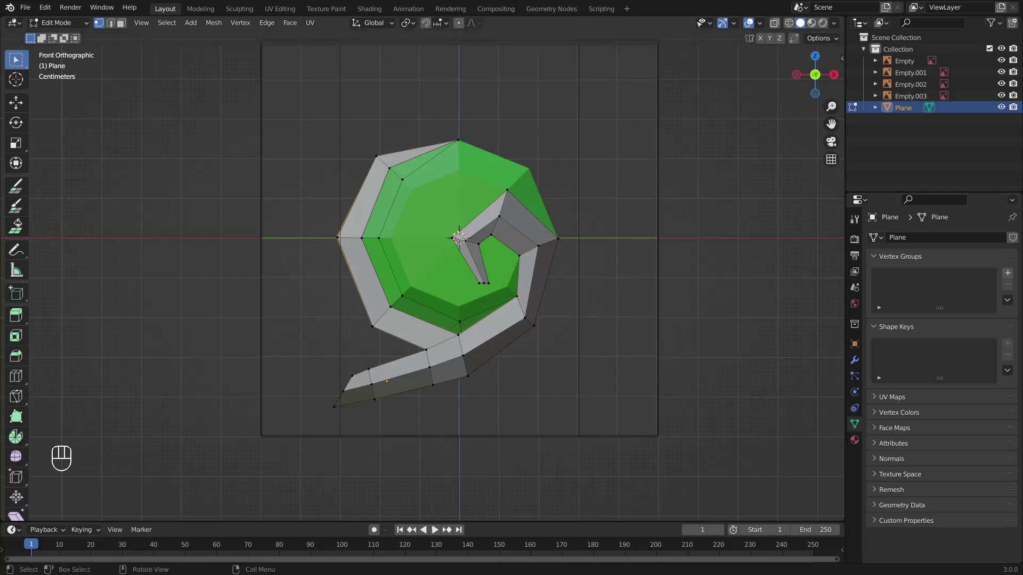
Step: Try to close the band's open inner edge loop with a single face
middle_click_drag(495, 296, 514, 354)
scroll(514, 354, "up", 3)
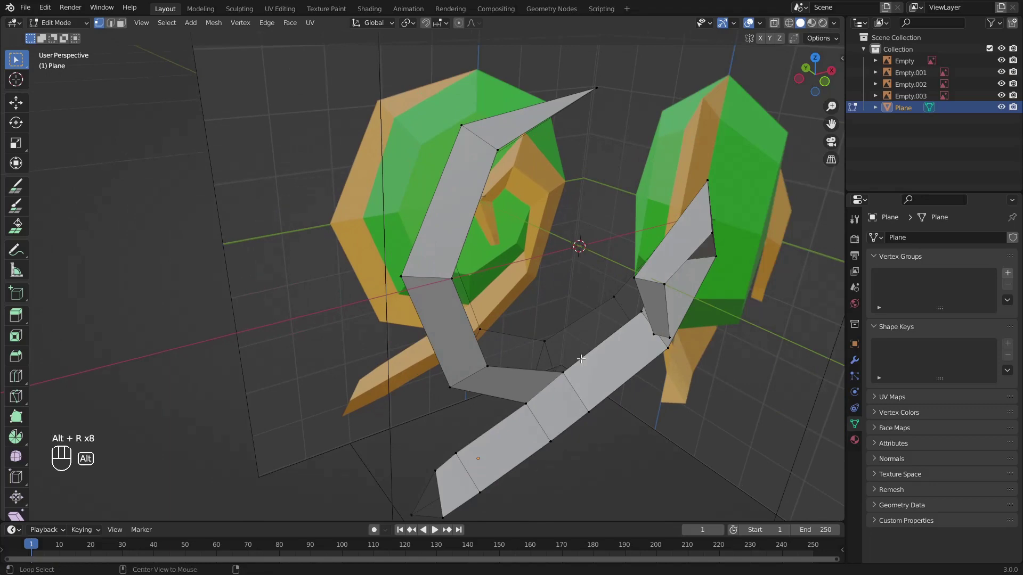
scroll(583, 361, "up", 2)
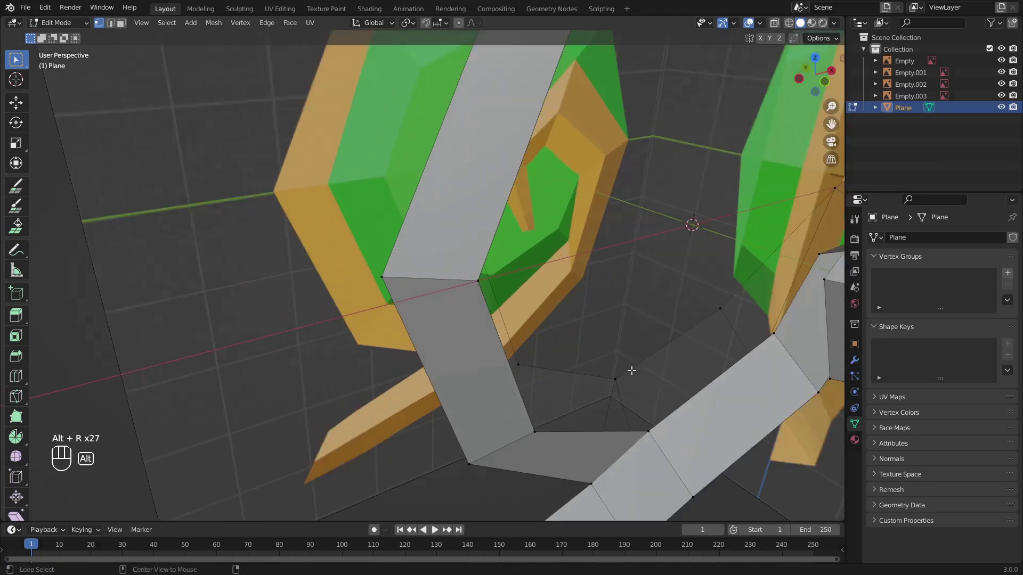
middle_click_drag(632, 370, 440, 343)
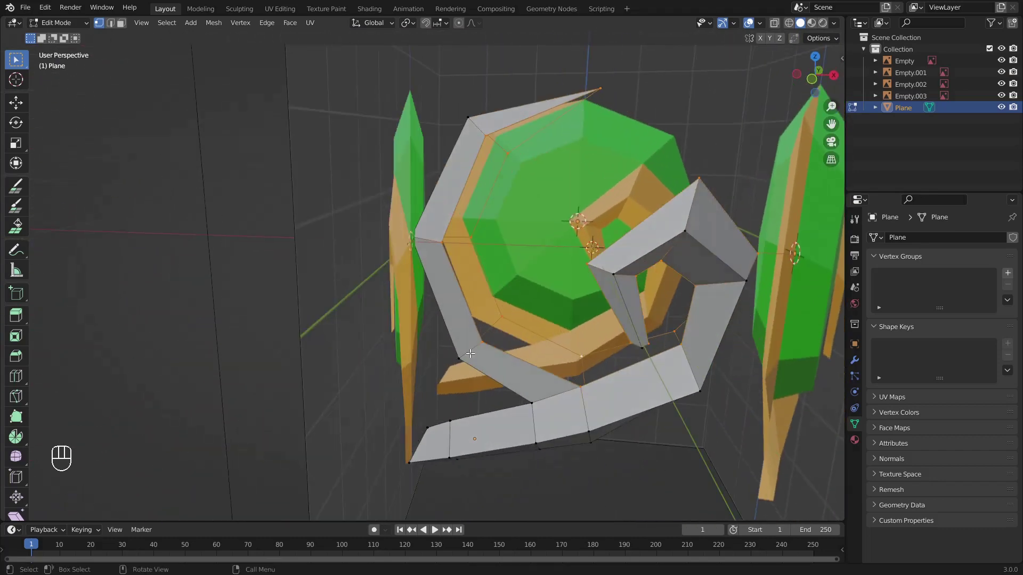
key("f")
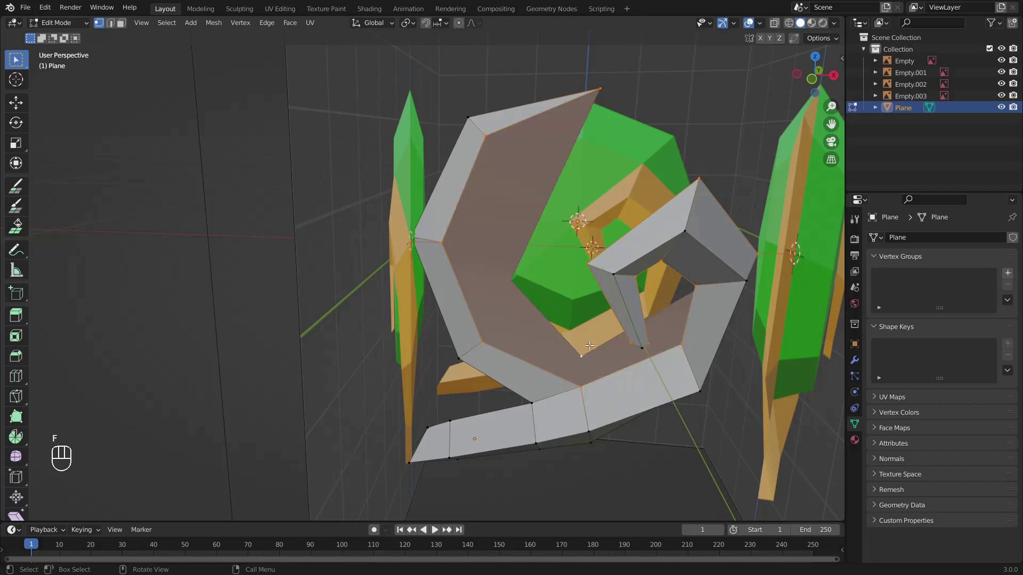
middle_click_drag(590, 346, 633, 418)
middle_click_drag(538, 385, 479, 338)
key("ctrl+z")
Step: Fill the triangular opening at the lower tail end of the band with a face
scroll(504, 353, "up", 3)
scroll(512, 363, "down", 5)
middle_click_drag(479, 341, 373, 341)
scroll(399, 355, "up", 3)
middle_click_drag(402, 355, 470, 267, "shift")
scroll(477, 366, "up", 2)
left_click(430, 437)
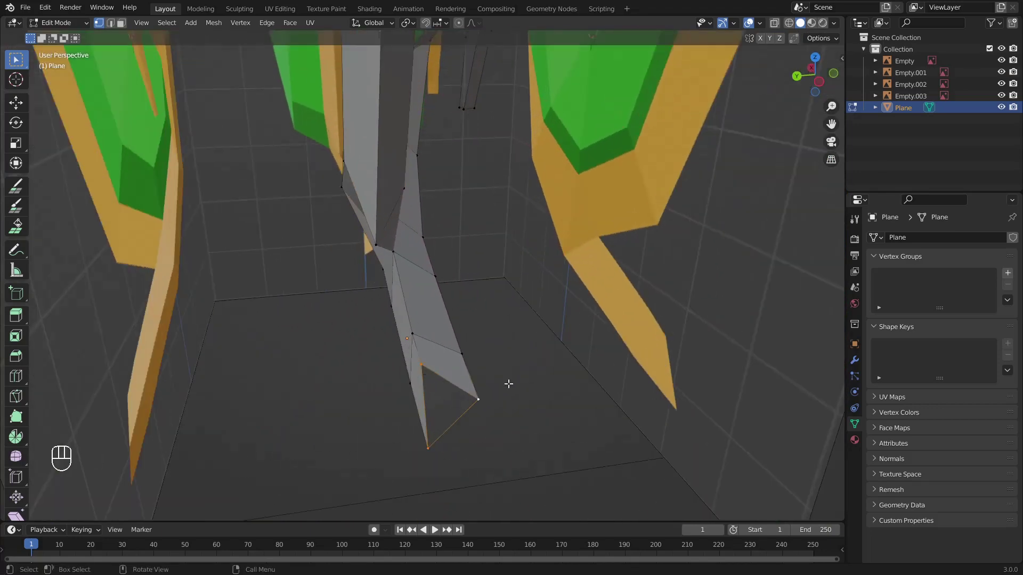
middle_click_drag(508, 384, 568, 371)
key("f")
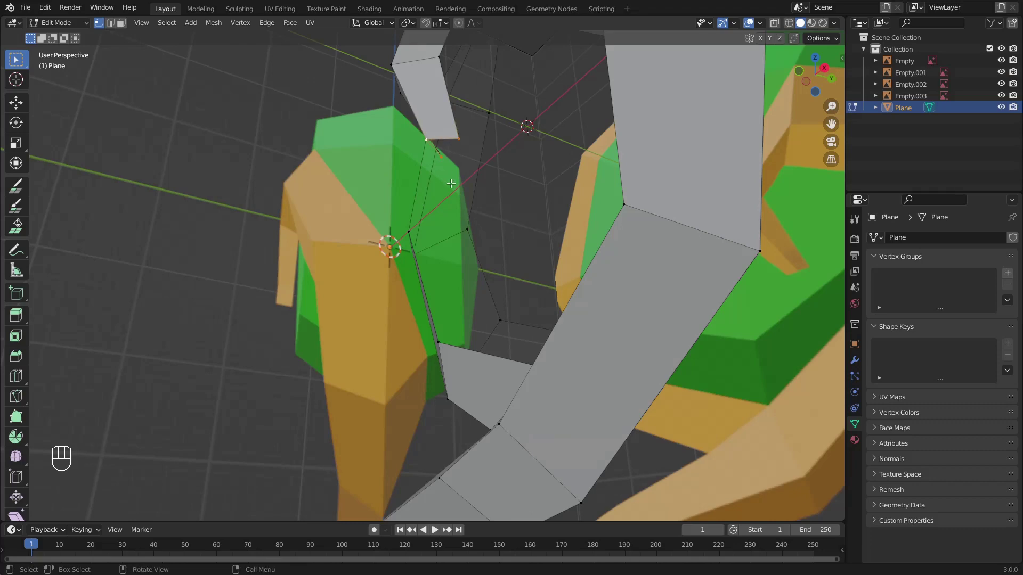
Step: Fill two adjoining back faces on the spiral's inner hook, from its narrow tip up to the peak of the bend
middle_click_drag(456, 190, 670, 267)
middle_click_drag(541, 238, 458, 251)
middle_click_drag(458, 250, 341, 228, "shift")
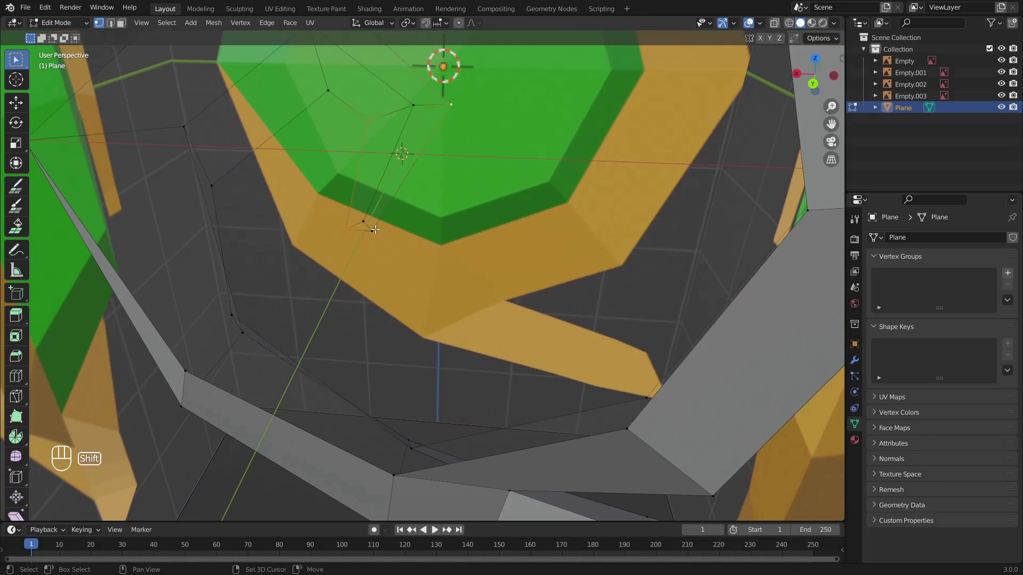
key("f")
middle_click_drag(402, 239, 445, 281, "shift")
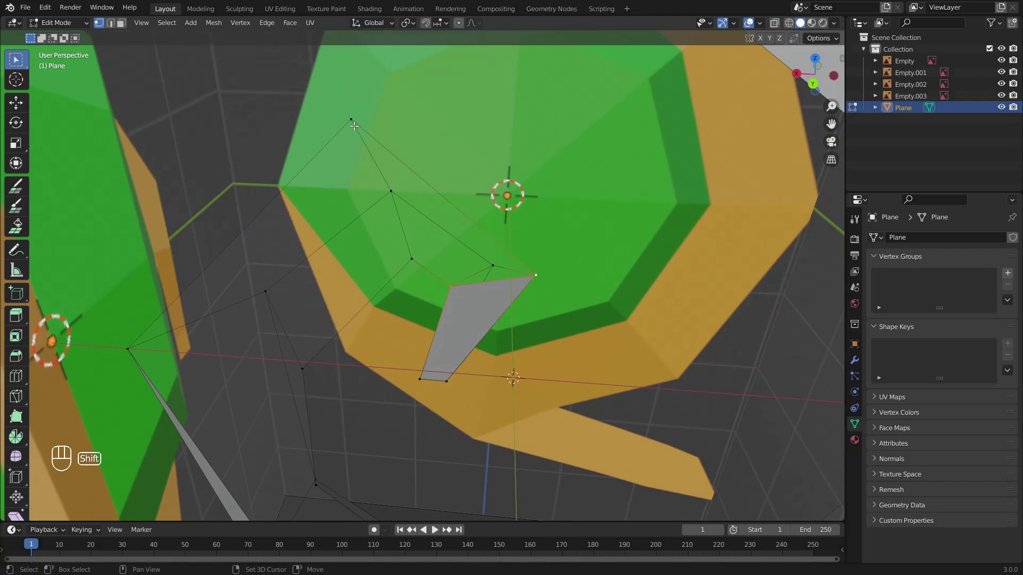
key("f")
Step: Fill the back face between the inner hook's peak and the band's far right outer corner
middle_click_drag(410, 256, 391, 247)
left_click(296, 346)
left_click(403, 263, "shift")
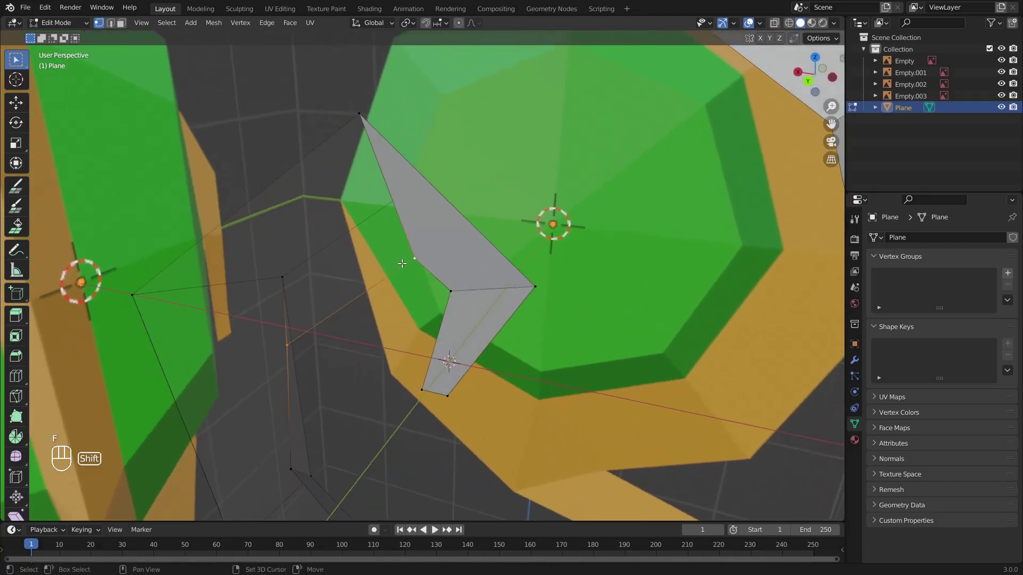
left_click(361, 131, "shift")
left_click(151, 286, "shift")
middle_click_drag(151, 286, 344, 290)
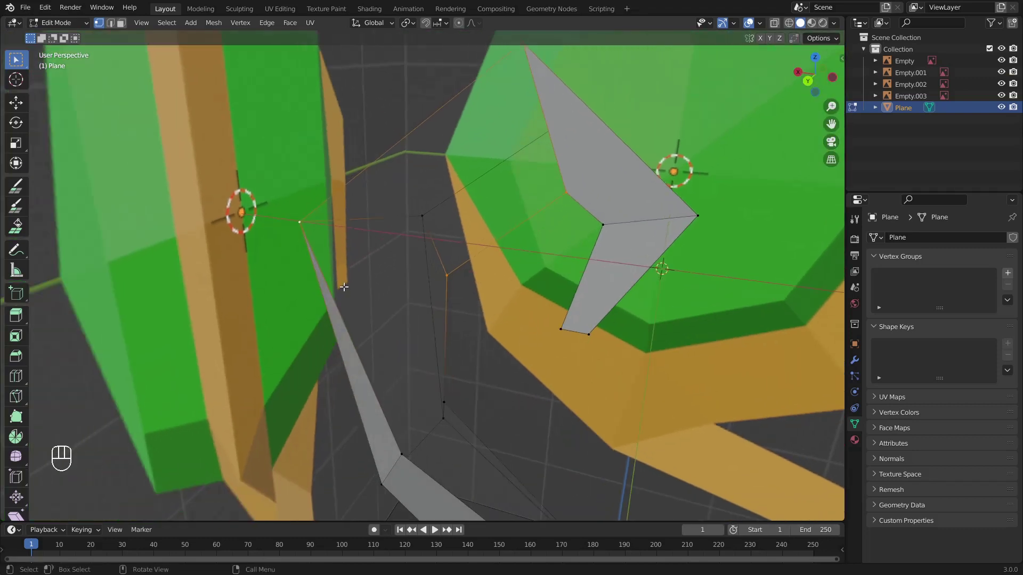
key("f")
Step: Fill the face directly below the far right outer corner on the back of the band
middle_click_drag(376, 330, 432, 411)
left_click(430, 406)
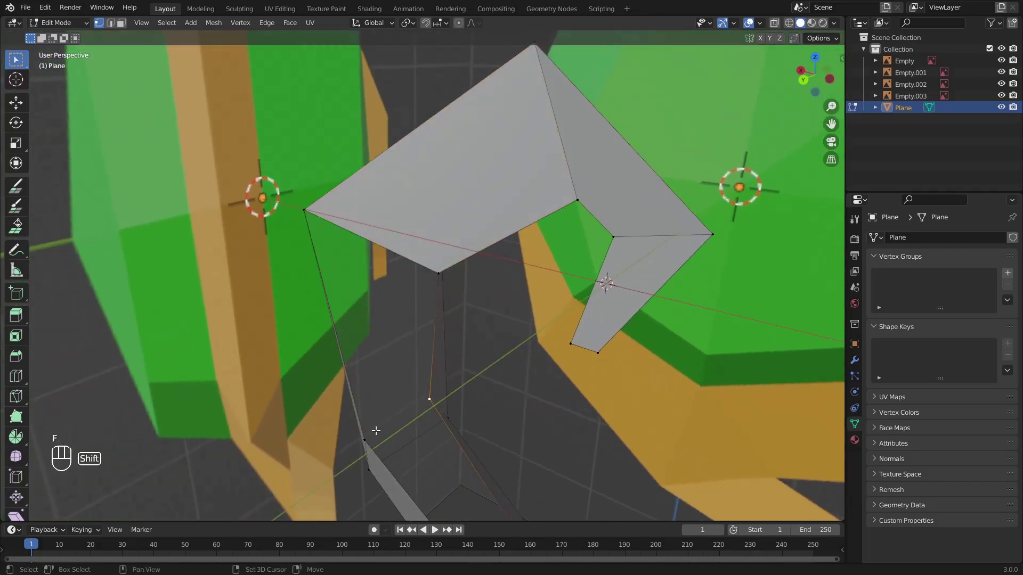
left_click(365, 440, "shift")
left_click(306, 209, "shift")
left_click(434, 275, "shift")
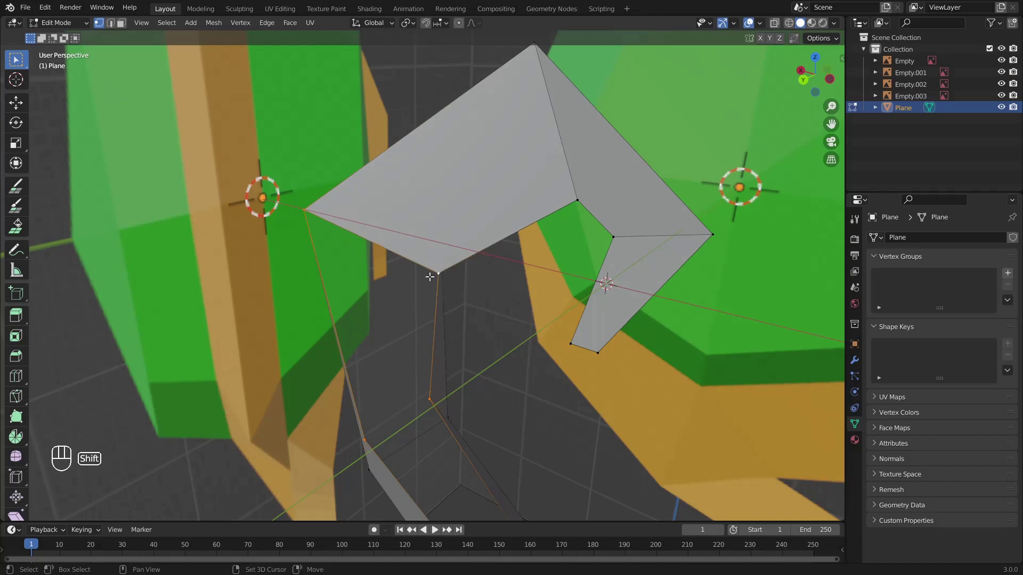
key("f")
Step: Fill the next four-sided face along the band's lower right, continuing from the previously filled face
middle_click_drag(459, 335, 433, 373)
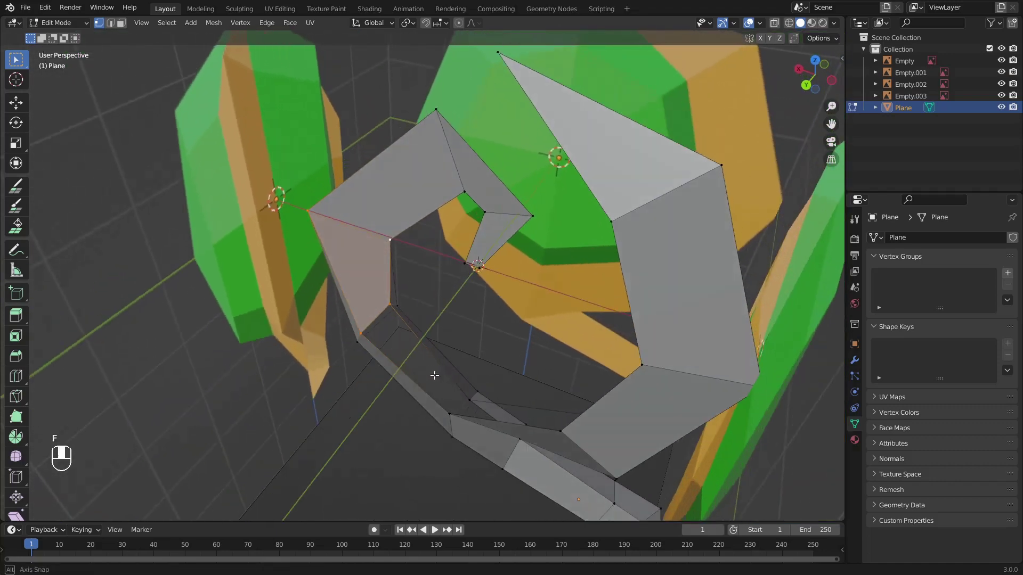
left_click(469, 399)
left_click(448, 419, "shift")
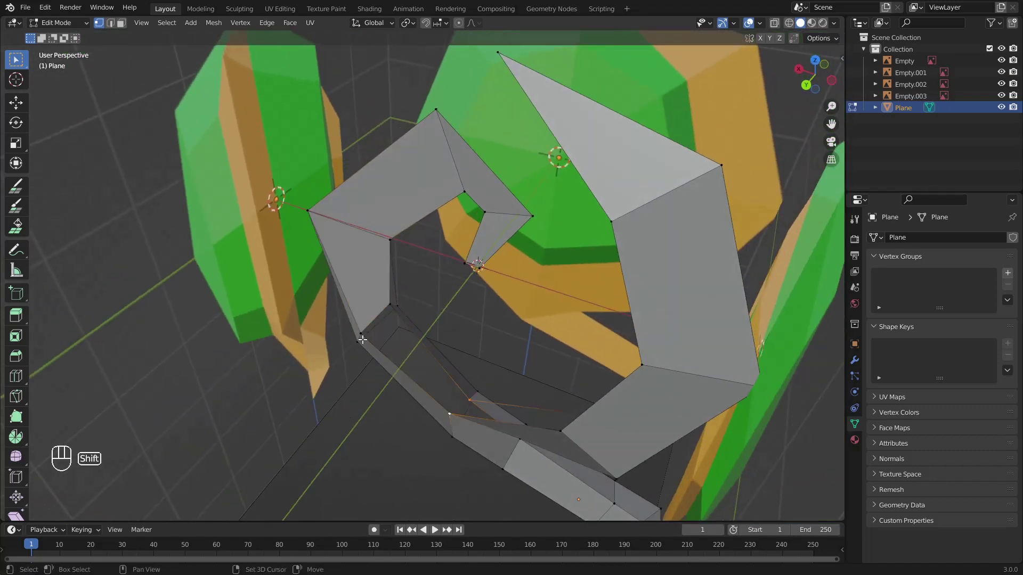
left_click(363, 340, "shift")
left_click(469, 399, "shift")
left_click(390, 306, "shift")
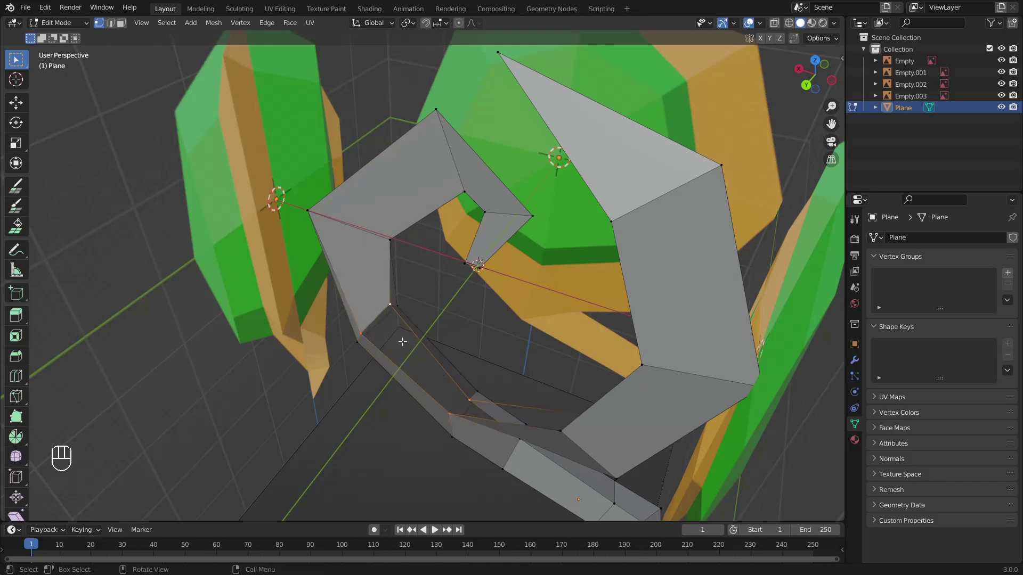
key("f")
Step: Fill the inner face along the bottom of the band where the left arc meets the tail
middle_click_drag(398, 342, 309, 401)
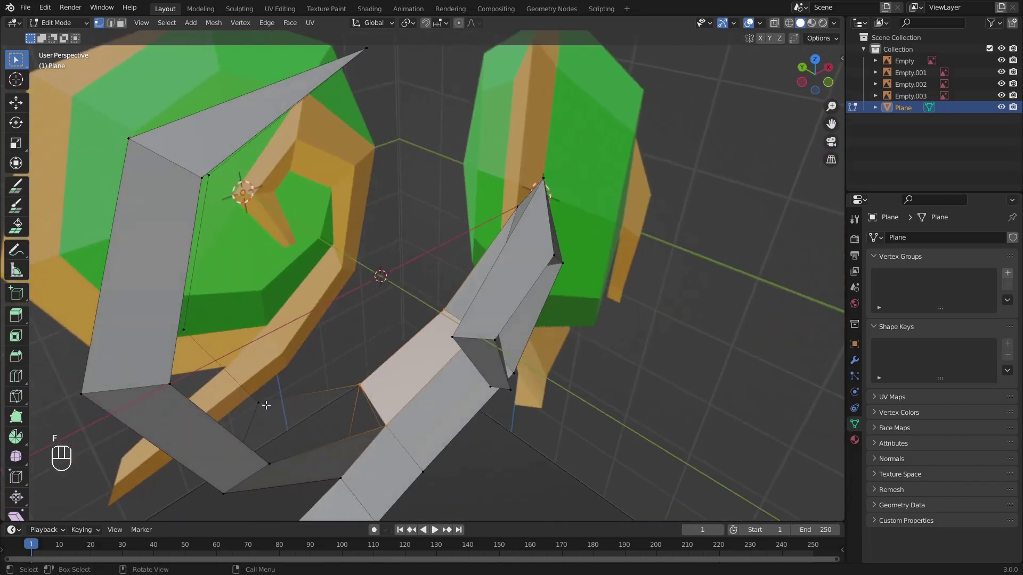
left_click(260, 403)
left_click(270, 467, "shift")
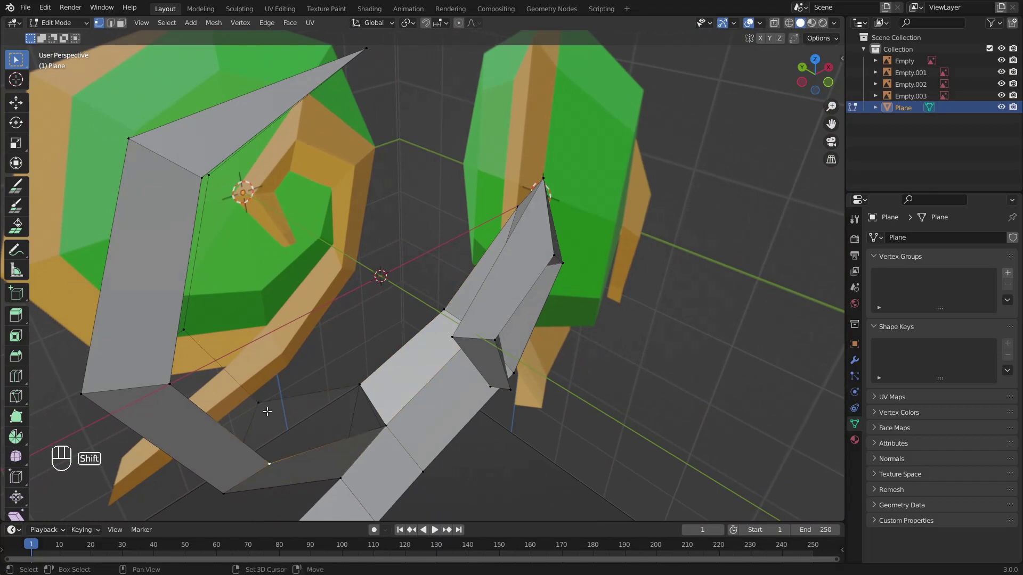
left_click(356, 395, "shift")
key("f")
Step: Fill the inner four-sided face on the lower left part of the band's arc
middle_click_drag(382, 427, 272, 422)
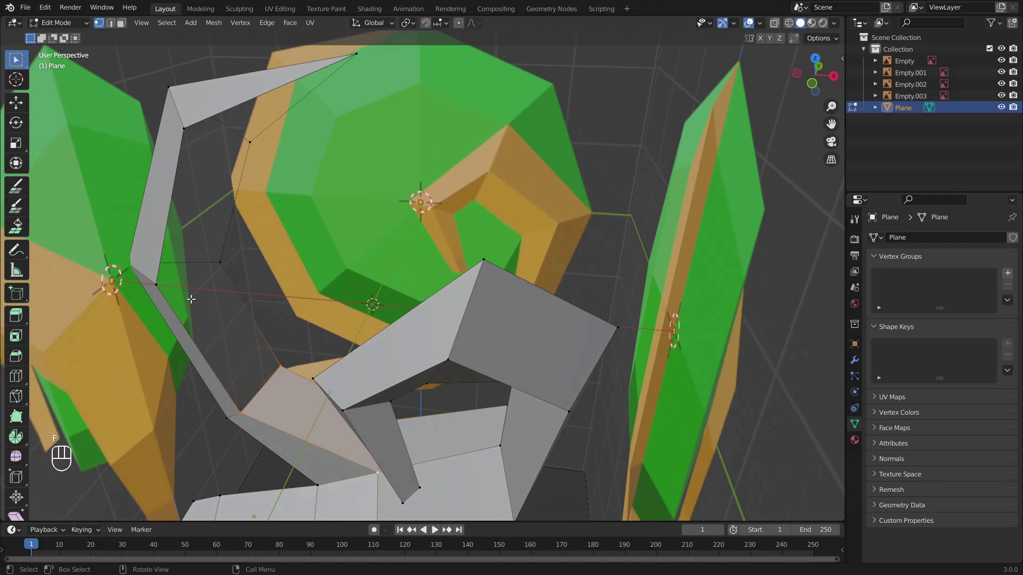
left_click(174, 292)
left_click(219, 262)
left_click(160, 281, "shift")
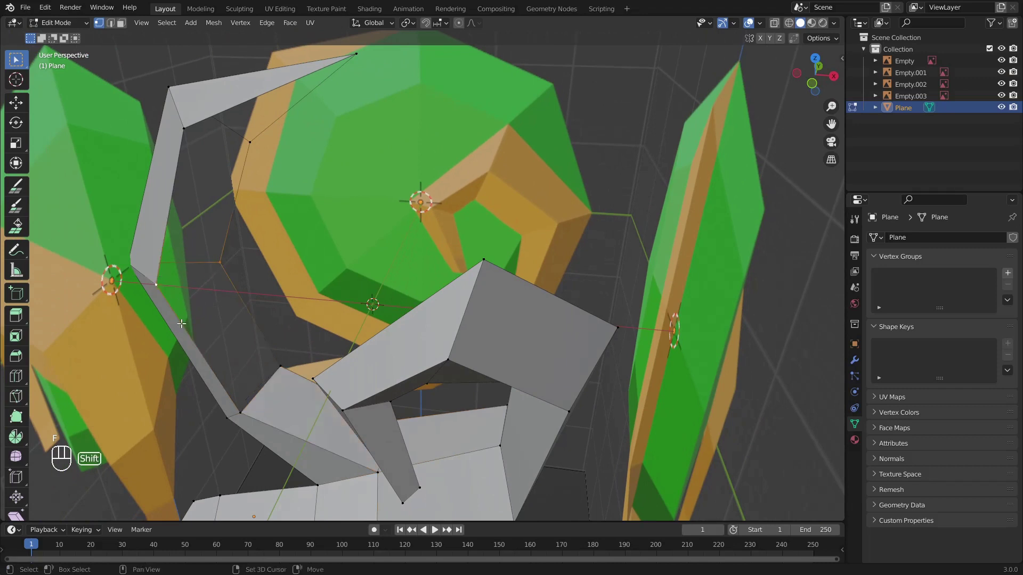
left_click(243, 416, "shift")
left_click(280, 367, "shift")
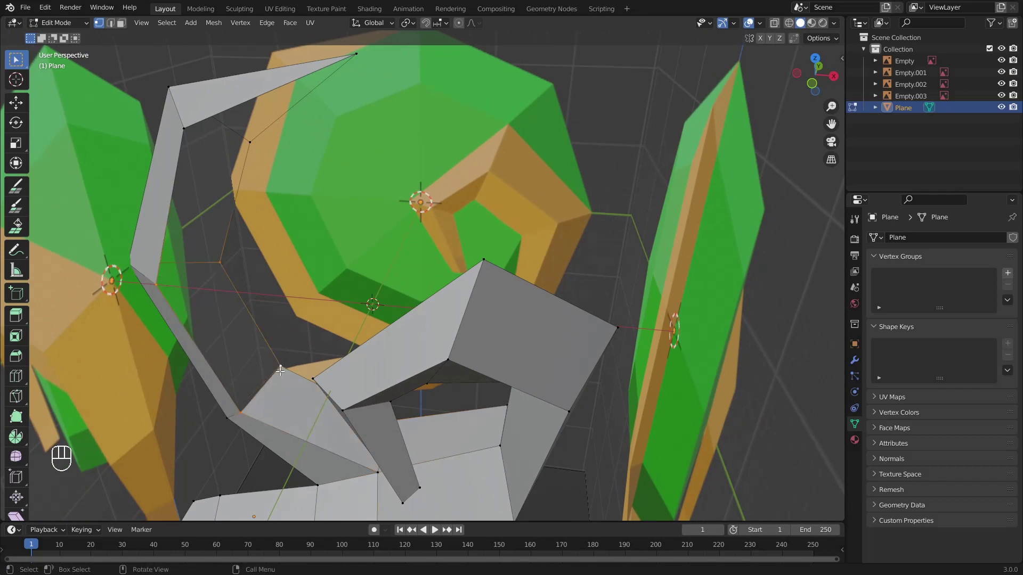
key("f")
Step: Fill the inner face on the band's upper left arc and the triangular face running to its pointed upper tip
left_click(221, 261)
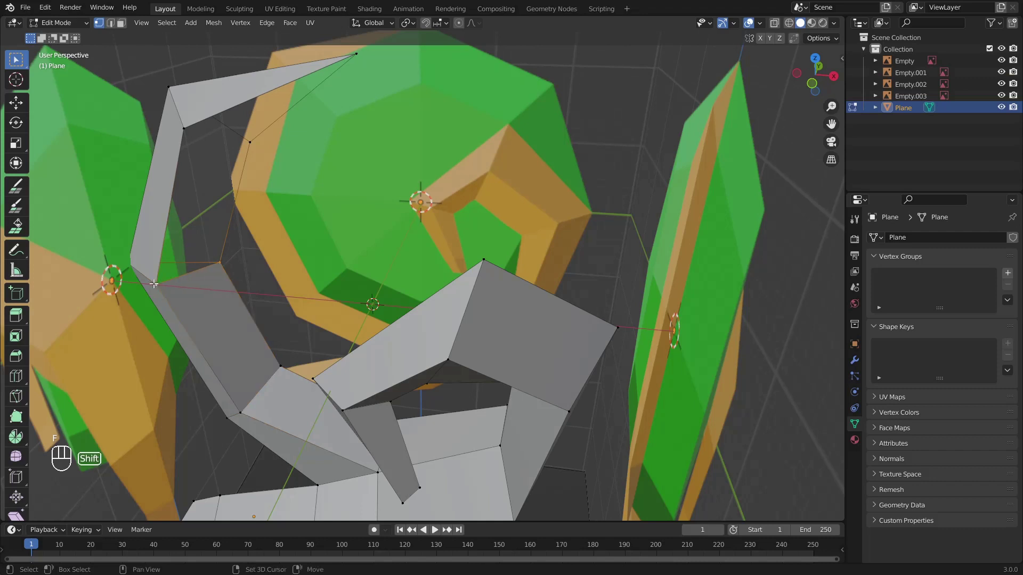
left_click(177, 124, "shift")
left_click(250, 142, "shift")
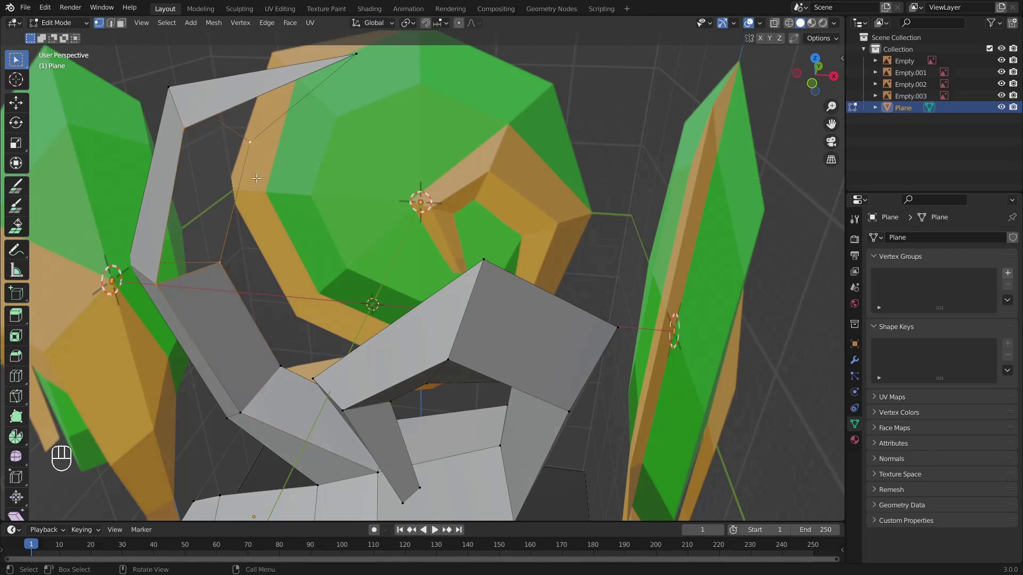
key("f")
left_click(357, 54)
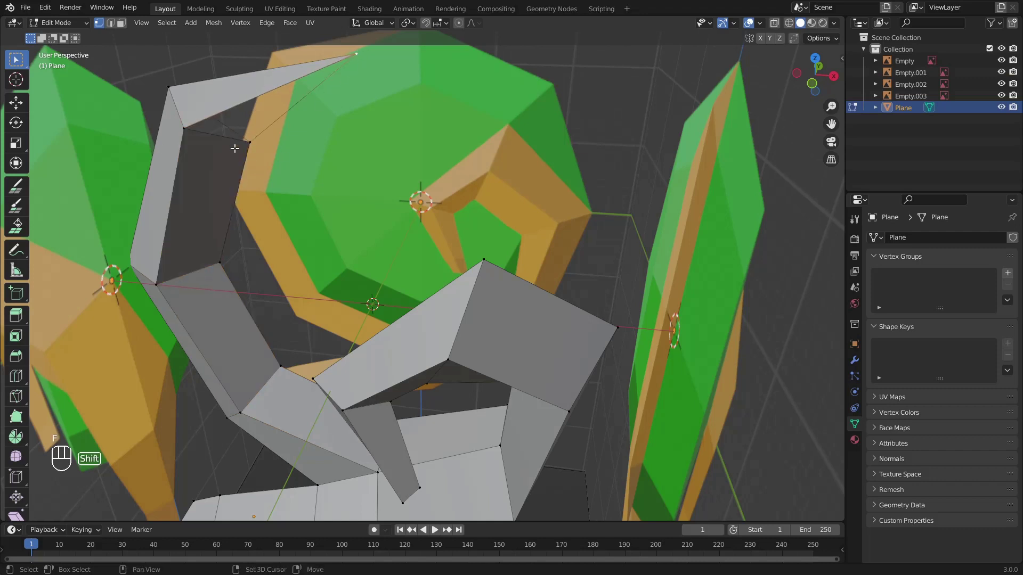
left_click(187, 130, "shift")
key("f")
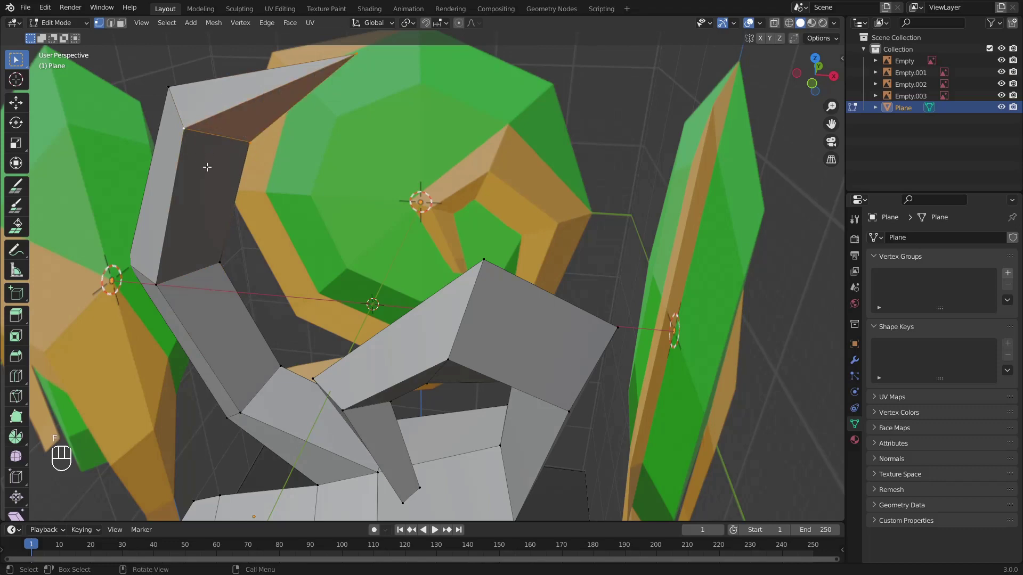
Step: Check the closed band from the front, clear the selection and return to Object Mode
scroll(282, 211, "down", 5)
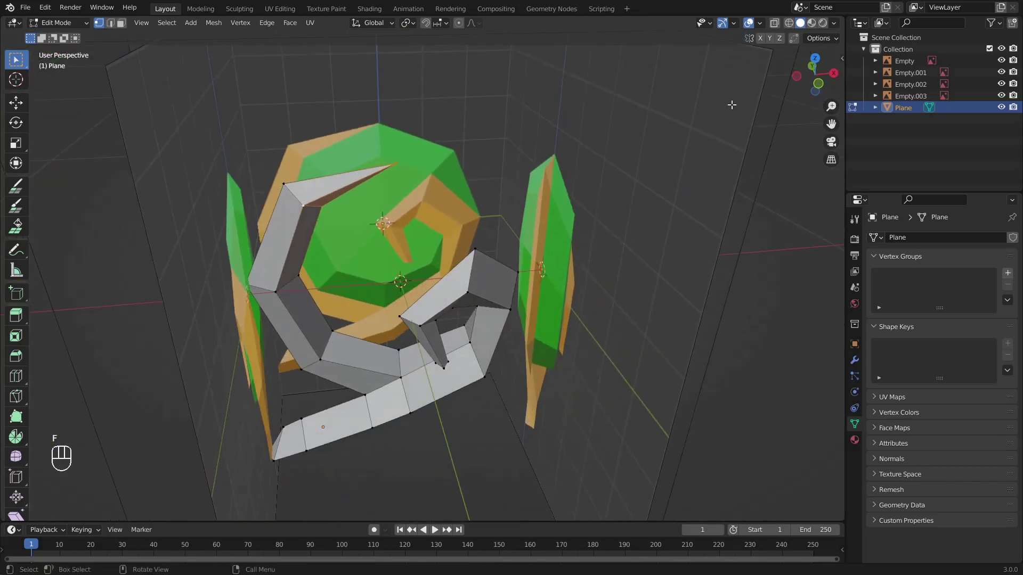
left_click(818, 85)
middle_click_drag(625, 329, 670, 277, "shift")
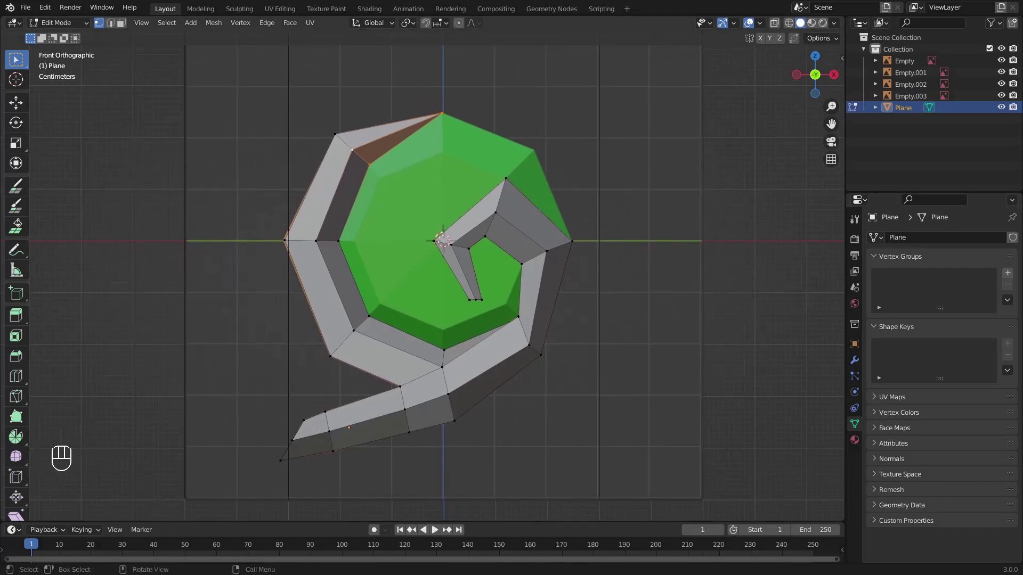
left_click(746, 283)
key("Tab")
middle_click_drag(650, 349, 500, 367)
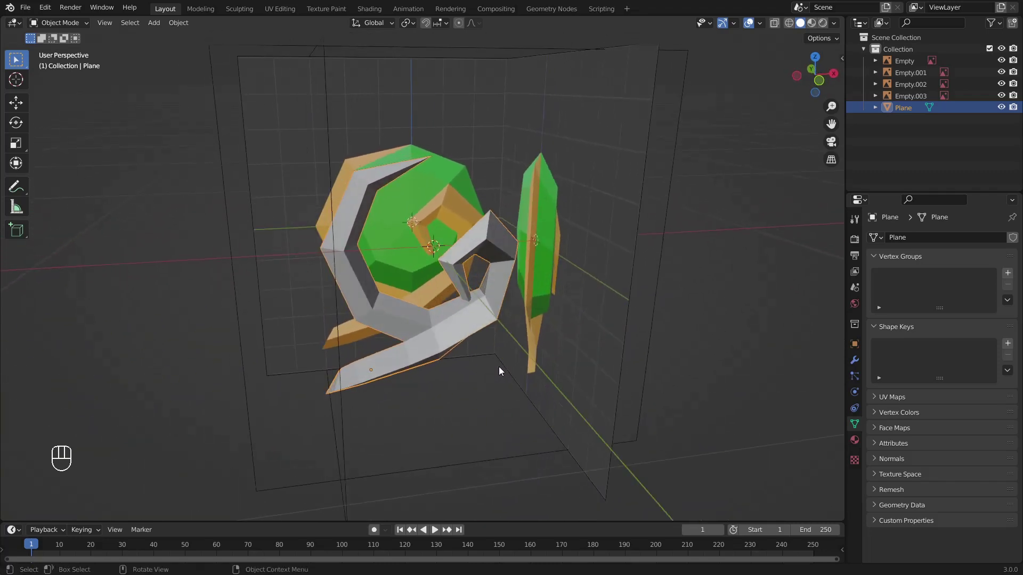
Step: Add a mesh circle with 8 vertices as the base outline of the gem
left_click(149, 29)
mouse_move(156, 33)
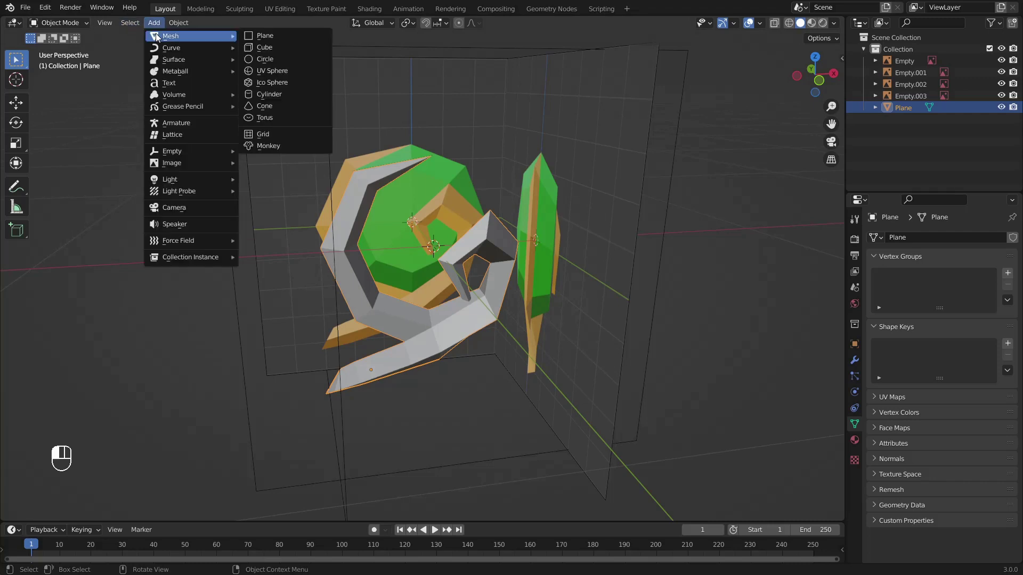
left_click(260, 58)
left_click(123, 386)
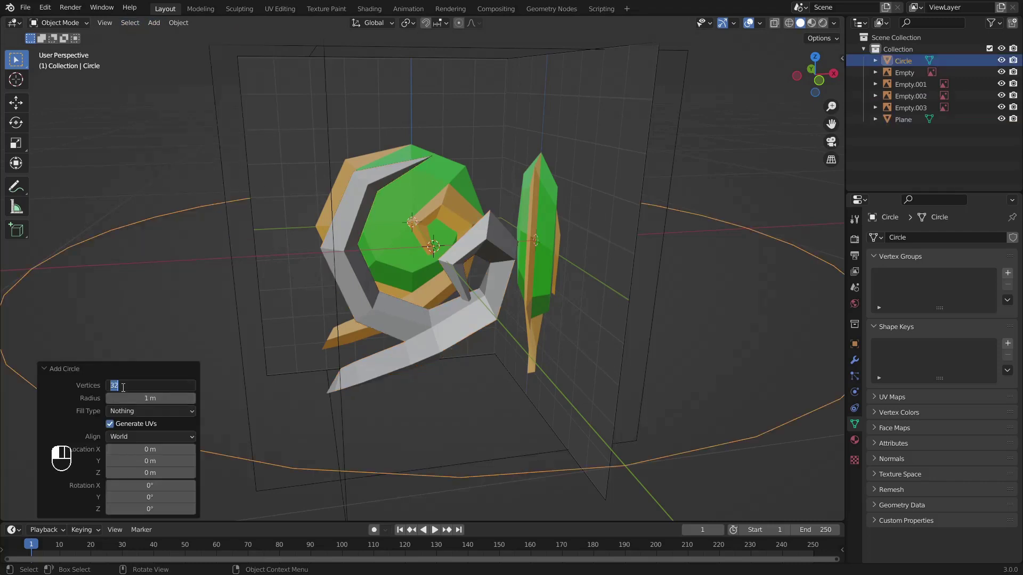
type("8")
key("Return")
Step: Set the new circle's radius to 0.25 m and its X rotation to 90° so it stands upright
left_click(131, 397)
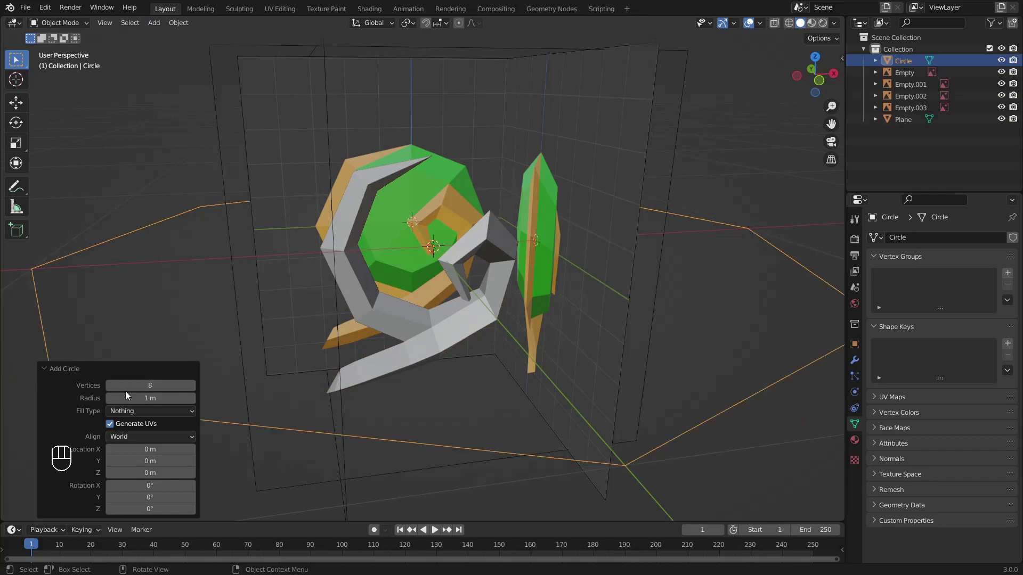
key("BackSpace")
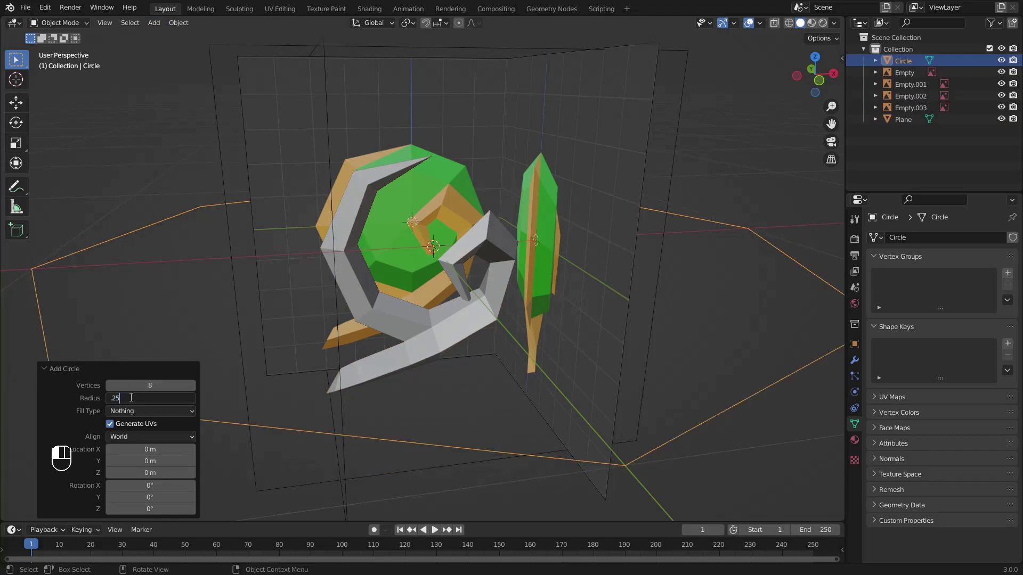
type(".25")
key("Return")
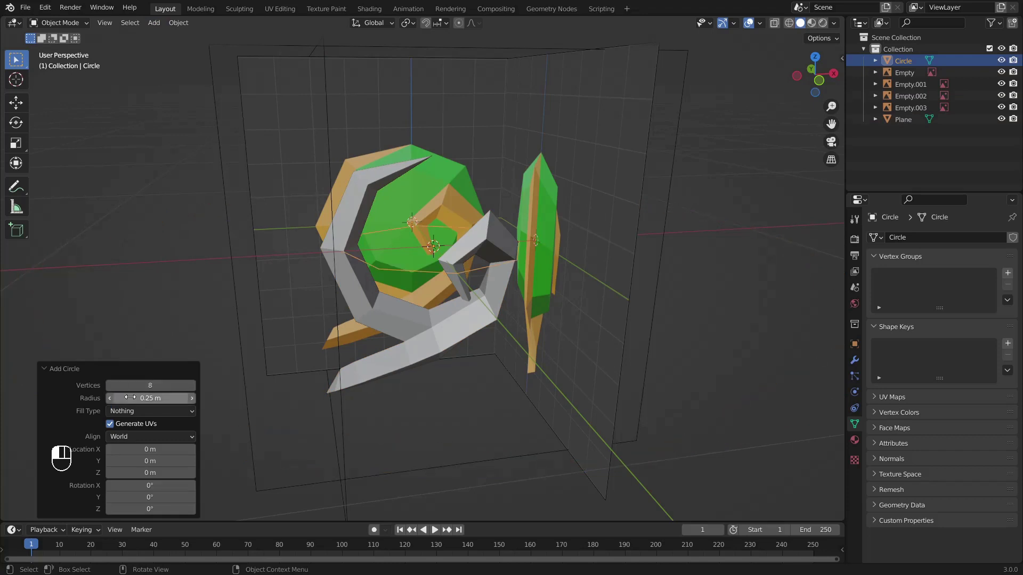
left_click(142, 486)
type("90")
key("Return")
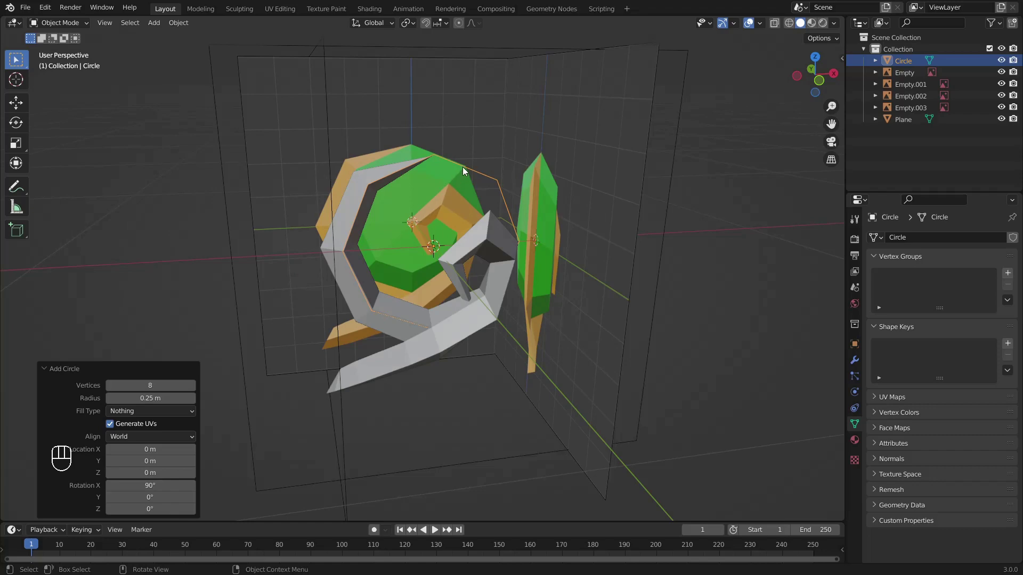
Step: Enter Edit Mode on the circle and fill its outline with a single eight-sided face
left_click(913, 60)
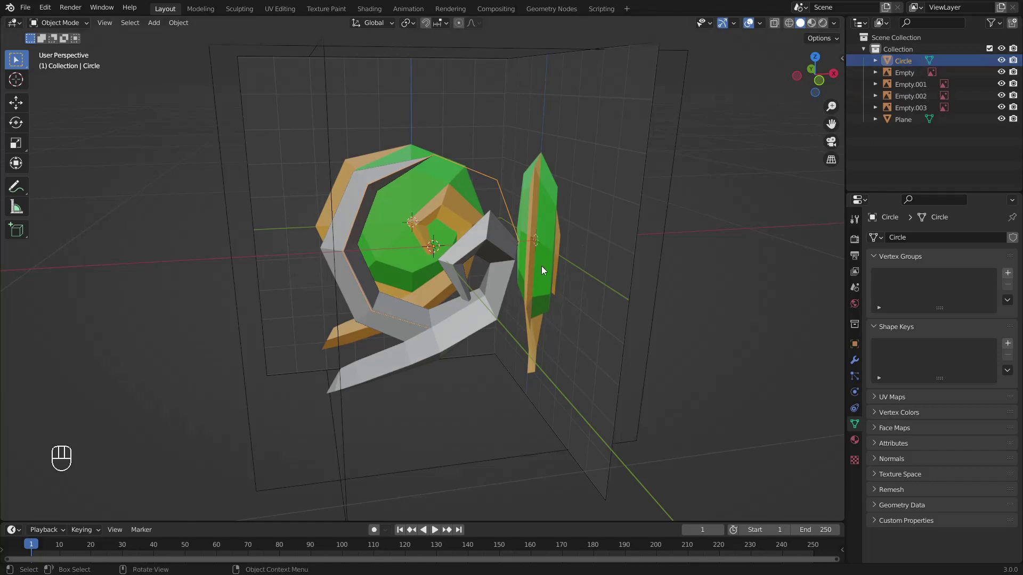
scroll(541, 267, "up", 3)
middle_click_drag(522, 277, 459, 255)
key("Tab")
key("f")
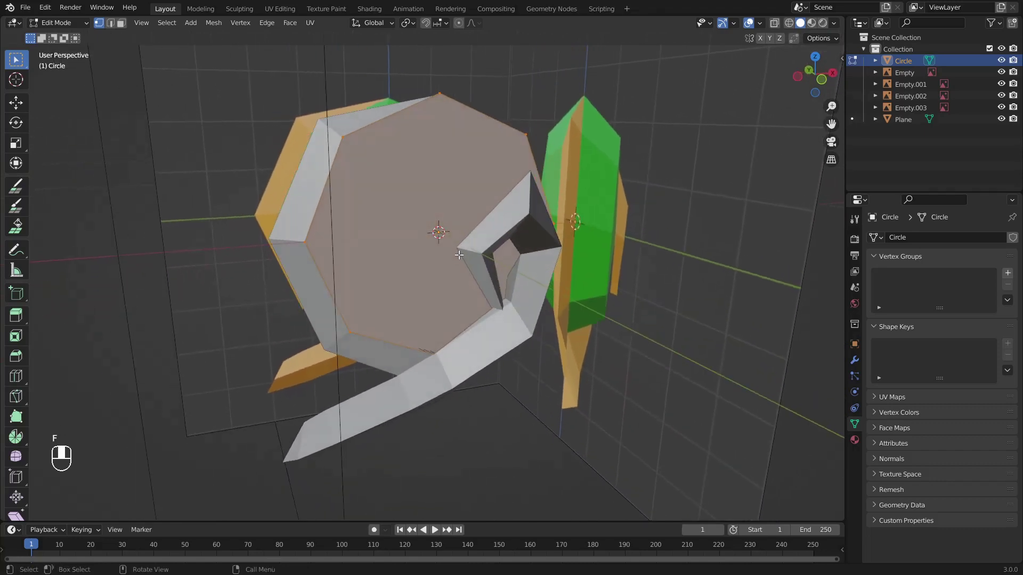
Step: In wireframe shading with the spiral band hidden, inset the octagonal face by about 0.071 m to match the front reference's inner octagon
left_click(789, 23)
middle_click_drag(581, 245, 536, 227)
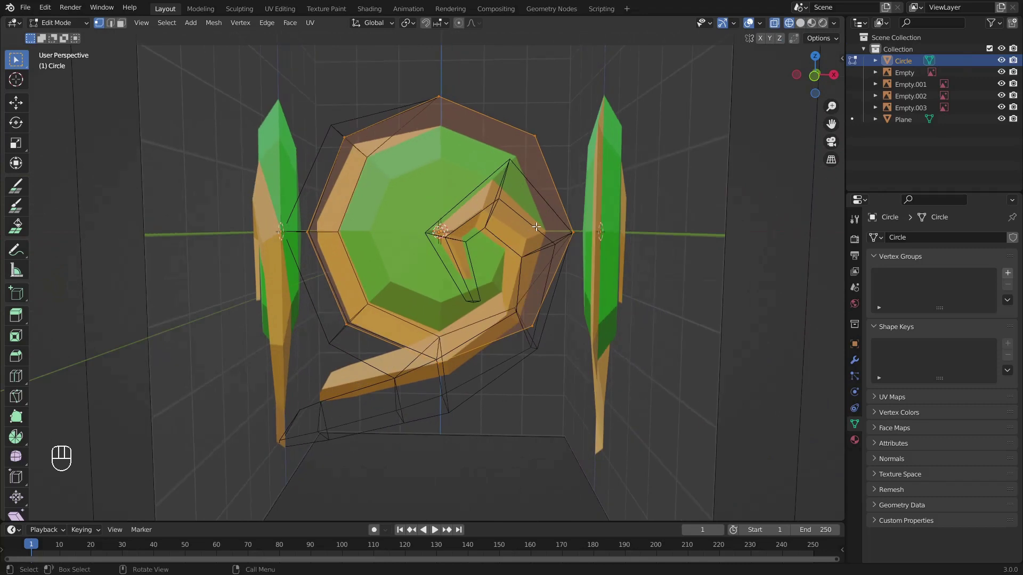
left_click(1001, 119)
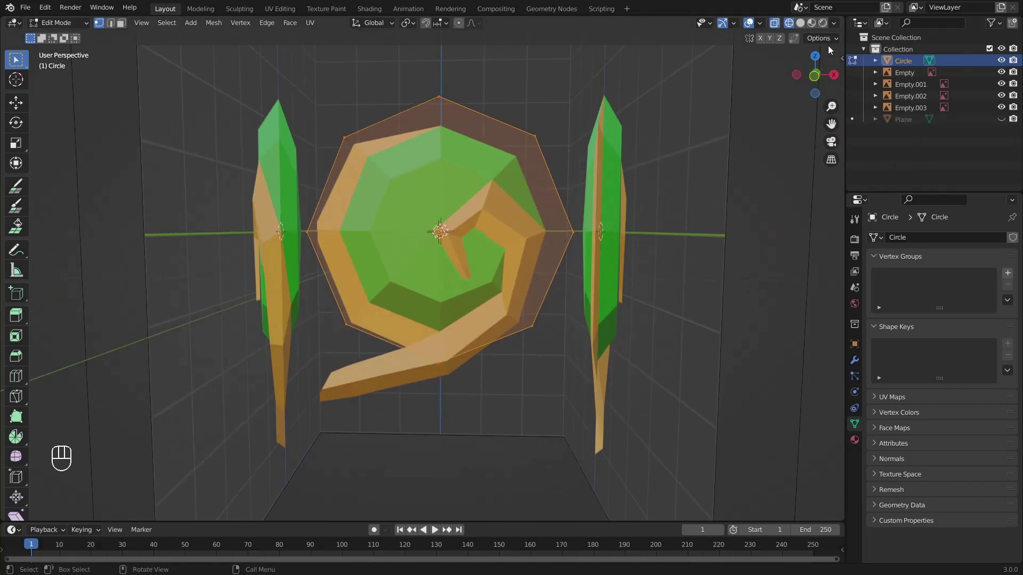
left_click(814, 75)
scroll(467, 81, "up", 1)
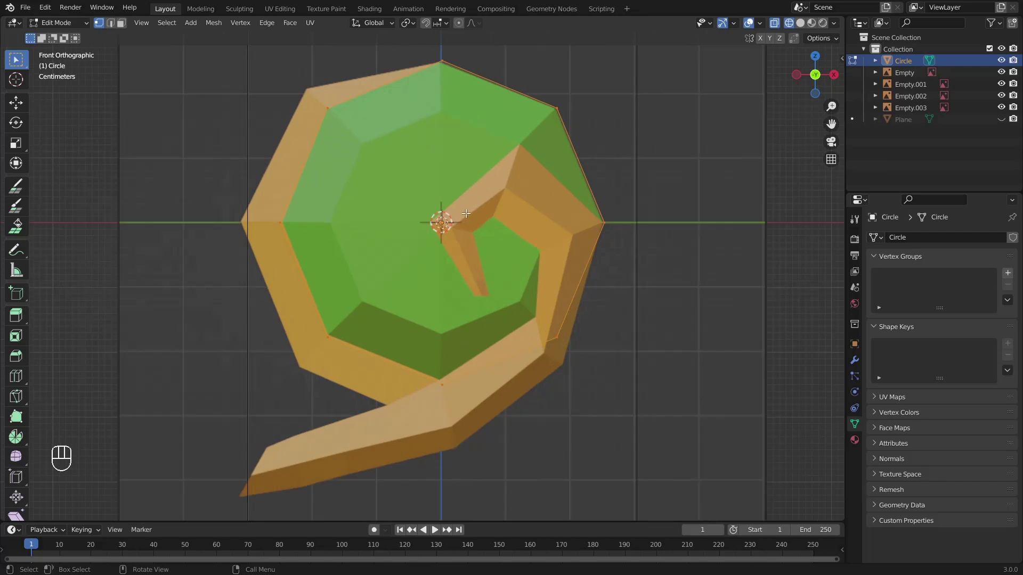
key("i")
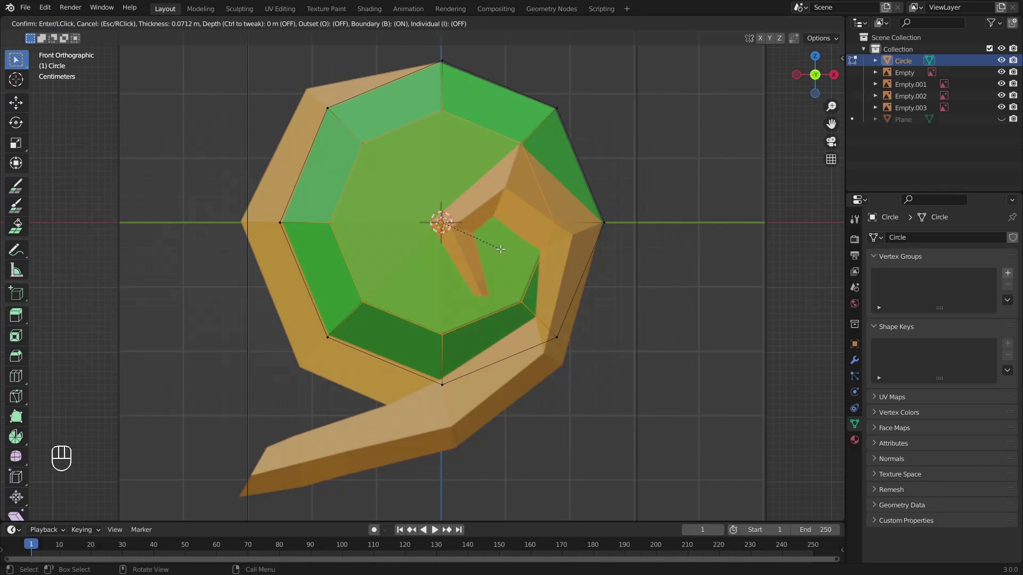
left_click(501, 249)
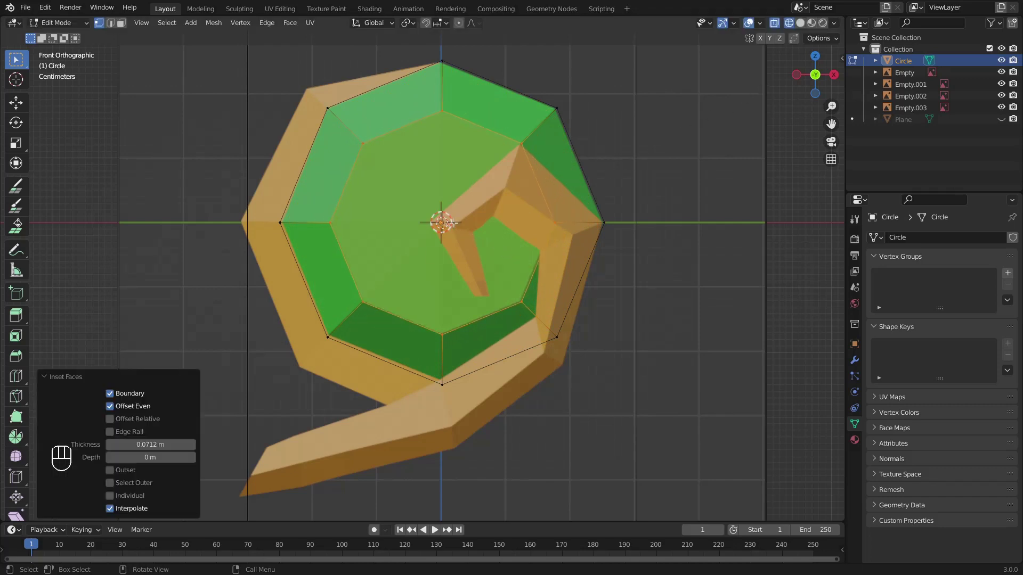
Step: From the side, move the inset face -0.12 m along Y to the front plane of the reference gem
left_click(797, 76)
scroll(485, 215, "up", 2)
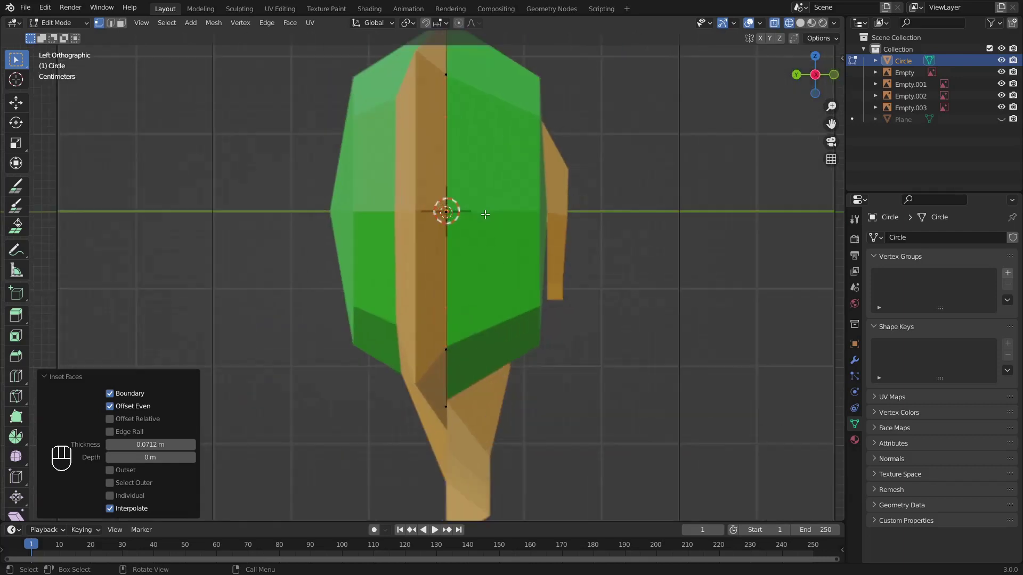
scroll(484, 215, "down", 1)
key("g")
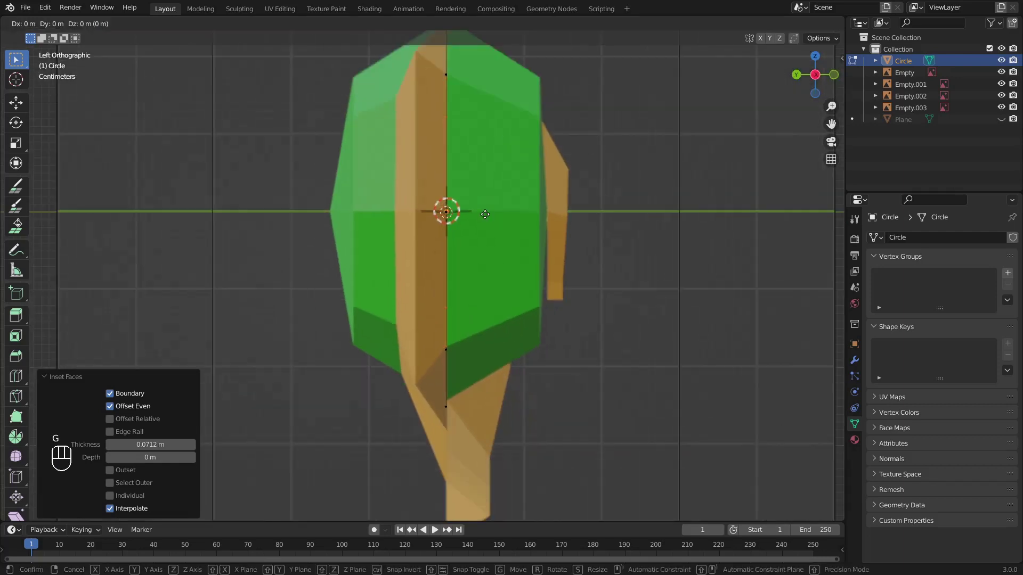
key("ctrl")
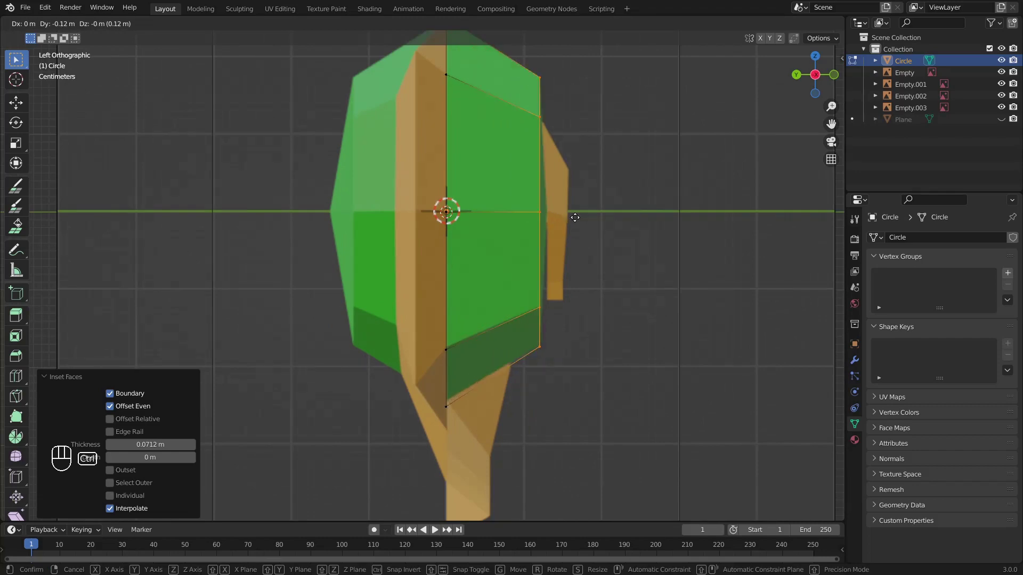
left_click(575, 218)
Step: Switch to face selection and poke the gem's front octagonal face into triangles meeting at a centre vertex
scroll(576, 217, "down", 3)
middle_click_drag(578, 217, 475, 197)
left_click(816, 80)
scroll(616, 191, "down", 2)
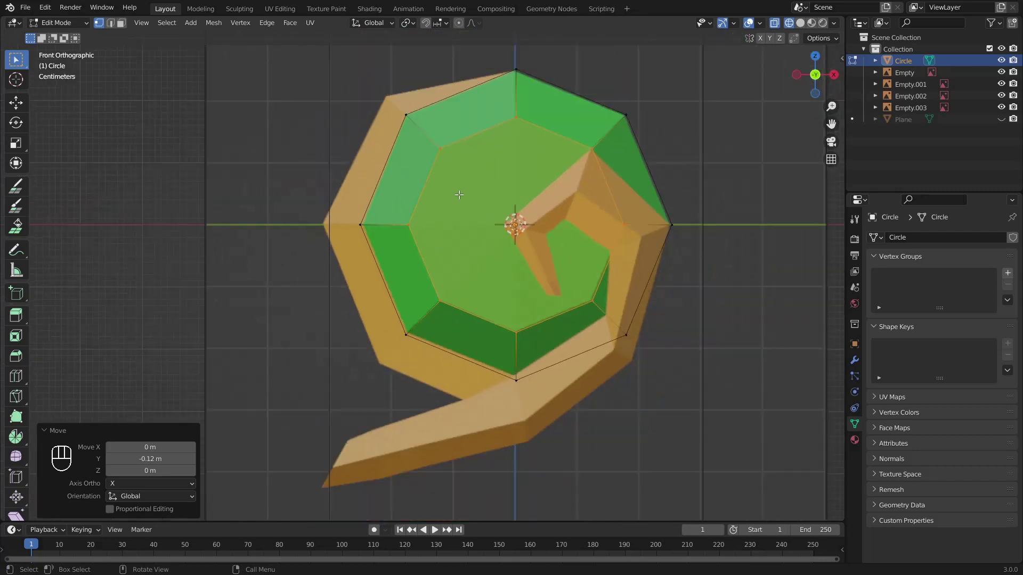
right_click(459, 195)
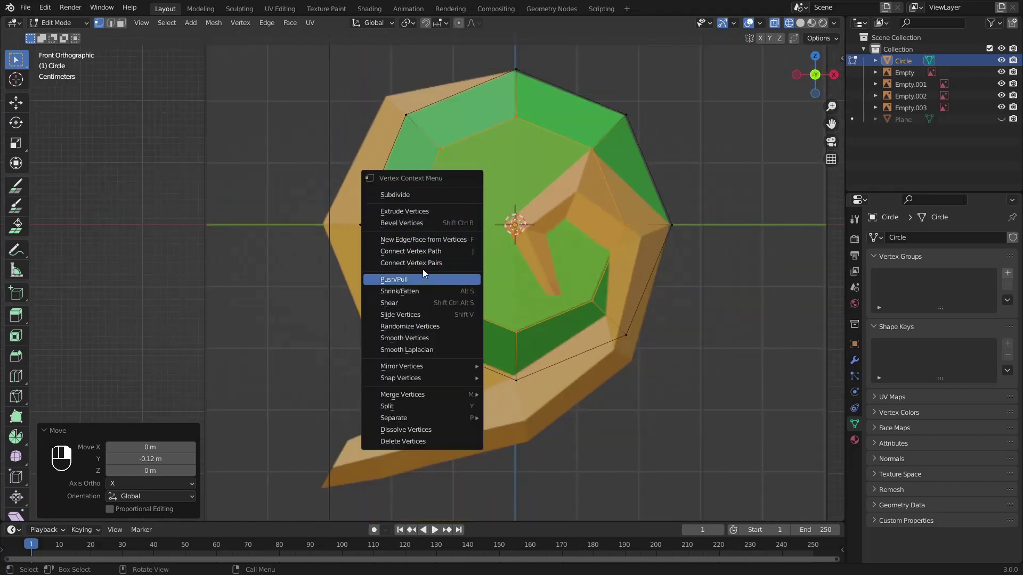
mouse_move(528, 234)
middle_mouse_down()
mouse_move(638, 267)
mouse_move(538, 251)
middle_mouse_up()
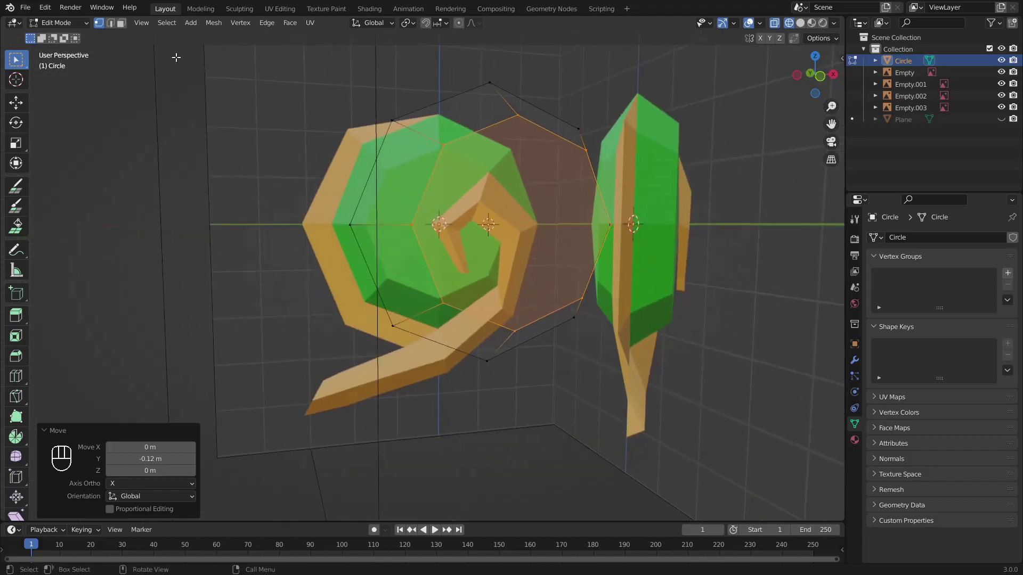
left_click(122, 24)
middle_click_drag(525, 212, 507, 203)
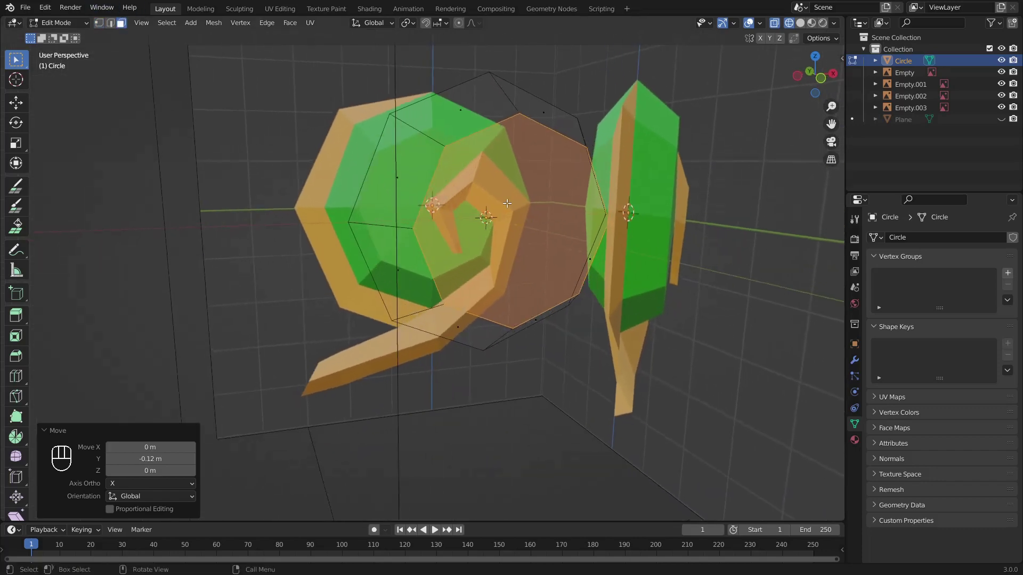
right_click(507, 203)
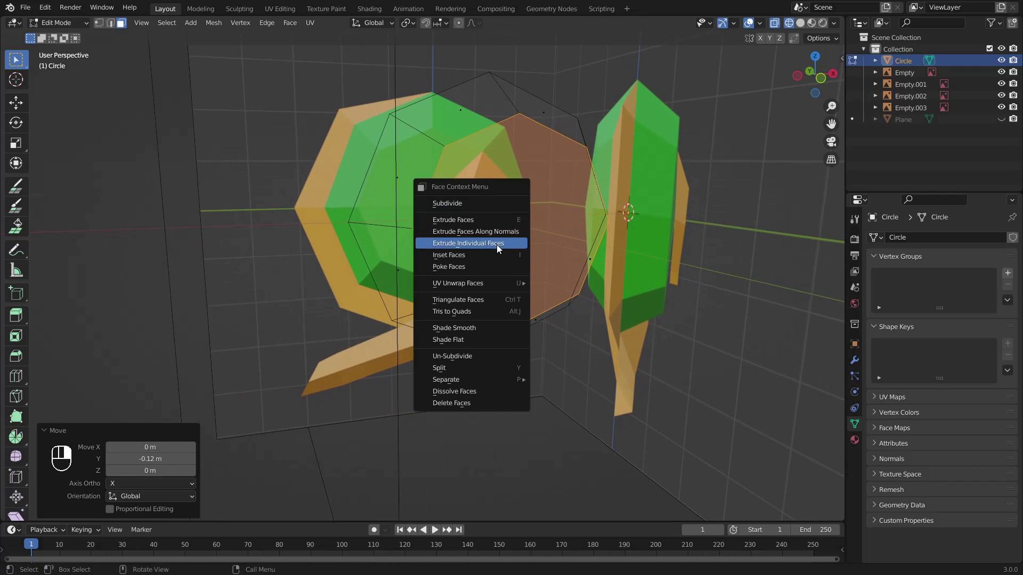
left_click(481, 264)
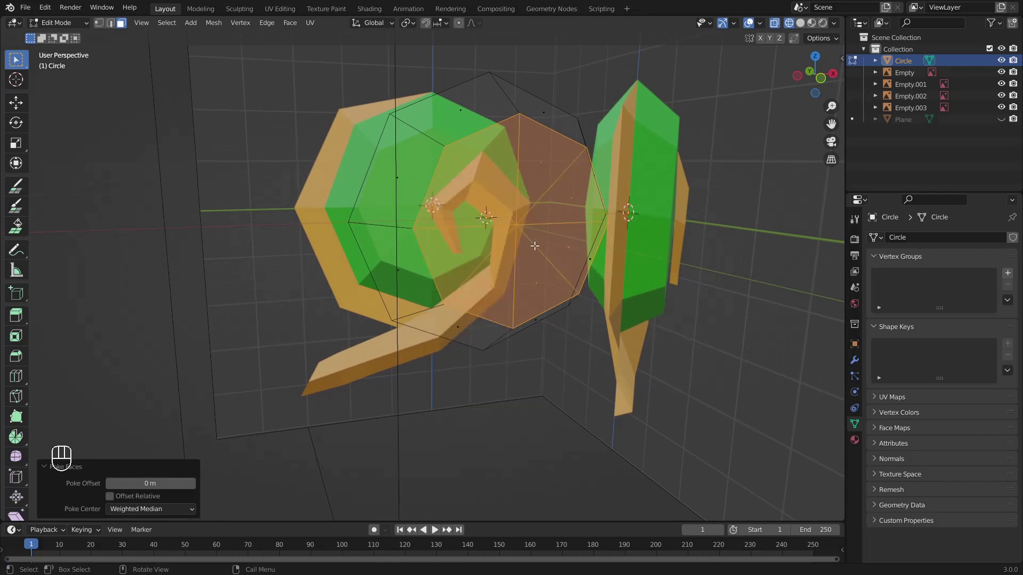
Step: Select only the poked face's centre vertex and pull it slightly outward along negative Y in the side view
key("KP_Decimal")
left_click(99, 23)
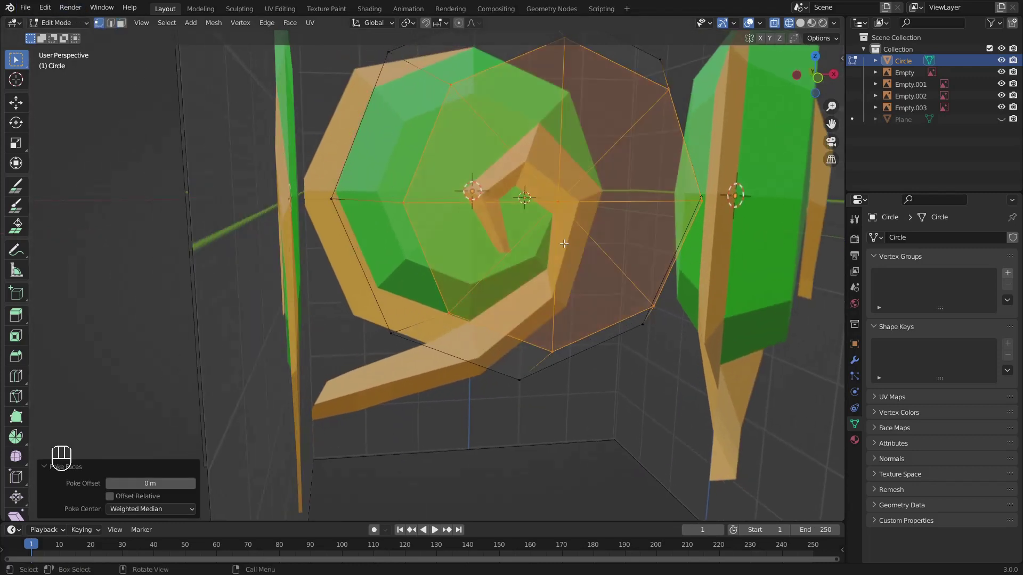
key("alt+a")
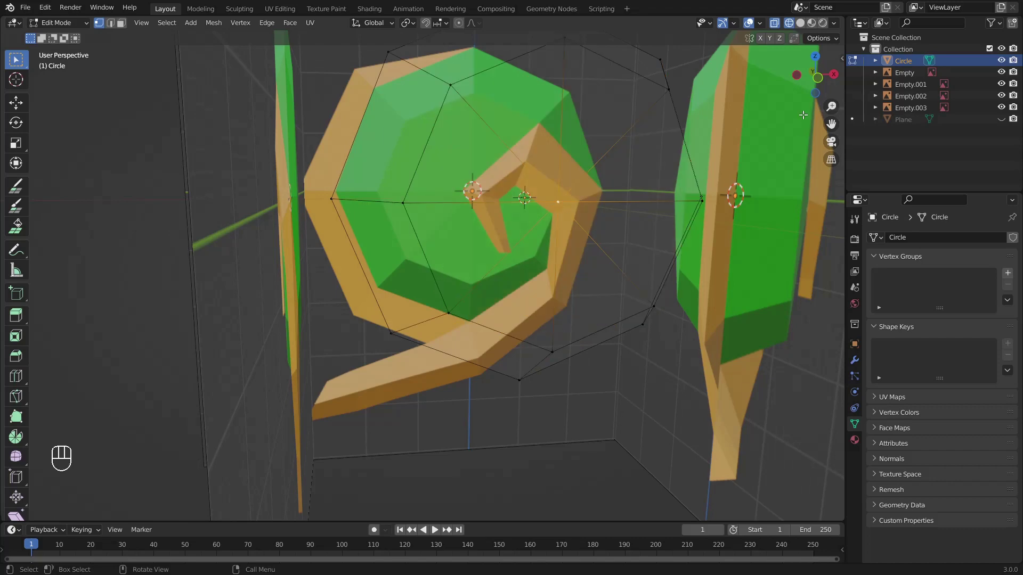
left_click(797, 74)
middle_click_drag(592, 218, 430, 242, "shift")
key("g")
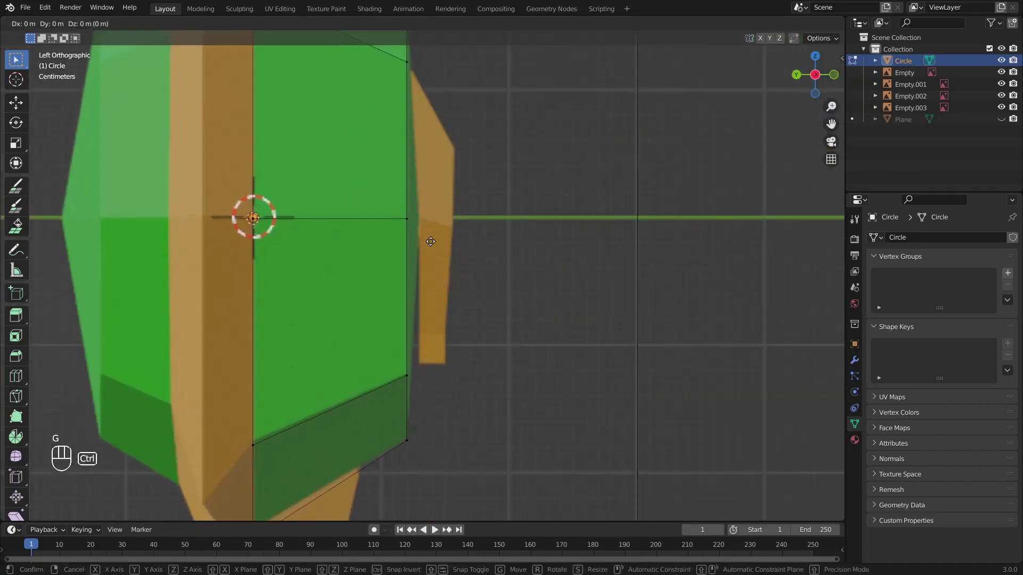
left_click(440, 241)
Step: Return to Object Mode with solid shading and look over the finished half of the gem
middle_click_drag(441, 241, 504, 264)
key("Tab")
scroll(524, 264, "down", 3)
left_click(800, 24)
mouse_move(738, 145)
middle_mouse_down()
mouse_move(573, 284)
mouse_move(644, 280)
mouse_move(612, 299)
mouse_move(514, 302)
mouse_move(587, 330)
middle_mouse_up()
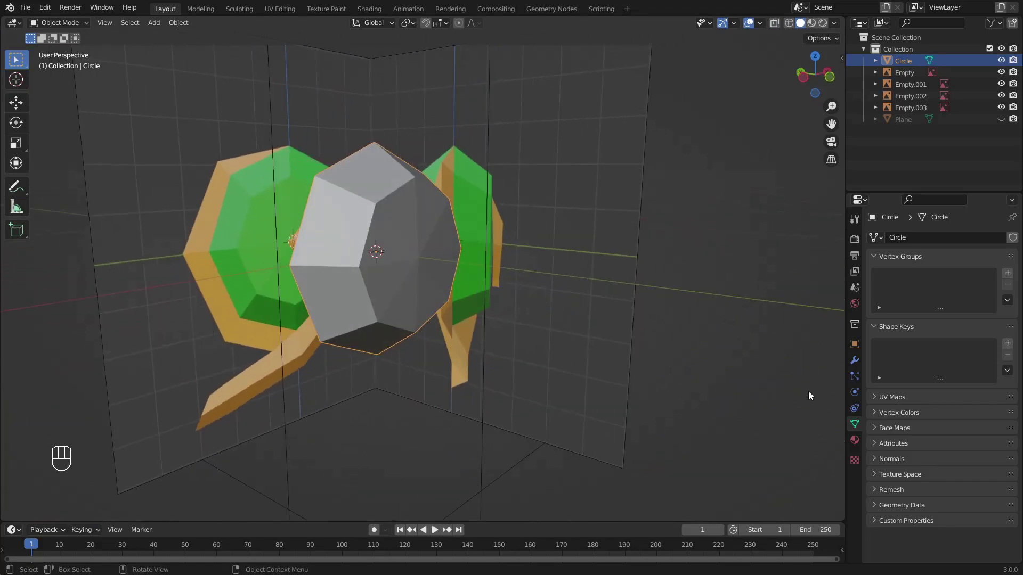
Step: Add a Mirror modifier to the gem half
left_click(855, 361)
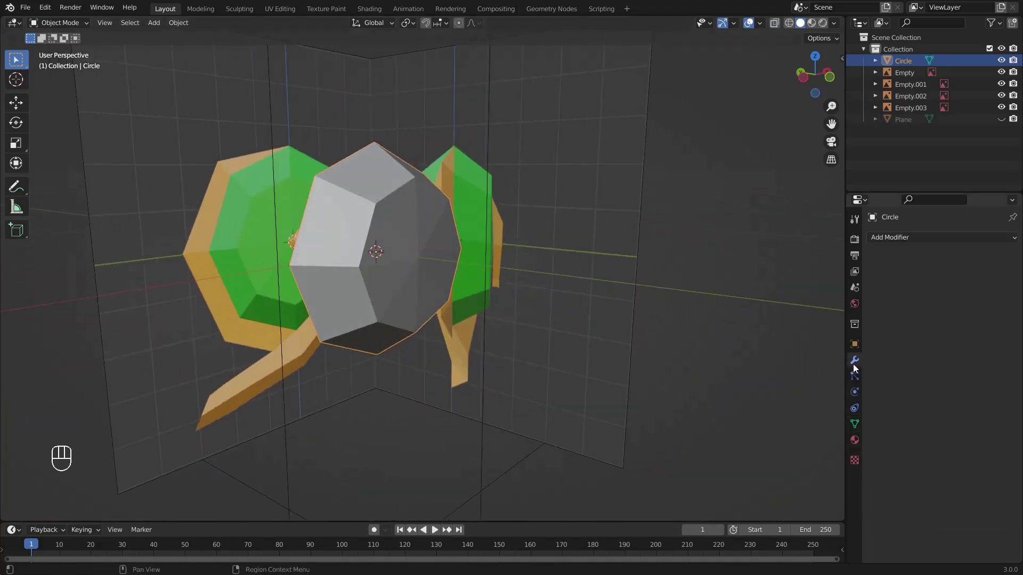
left_click(901, 237)
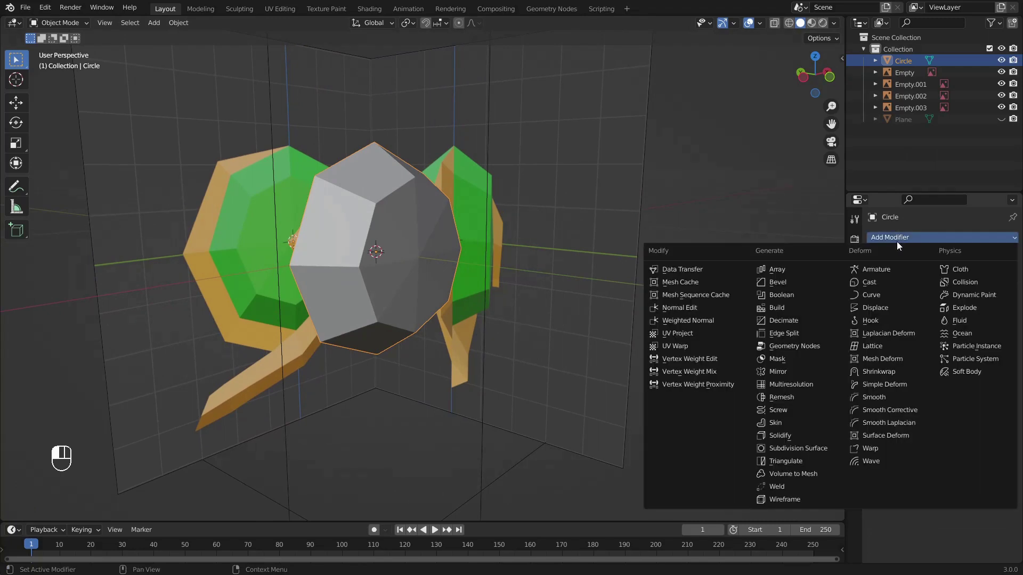
left_click(774, 371)
middle_click_drag(672, 350, 689, 353)
Step: Apply the gem's location, rotation and scale one after another
key("ctrl+a")
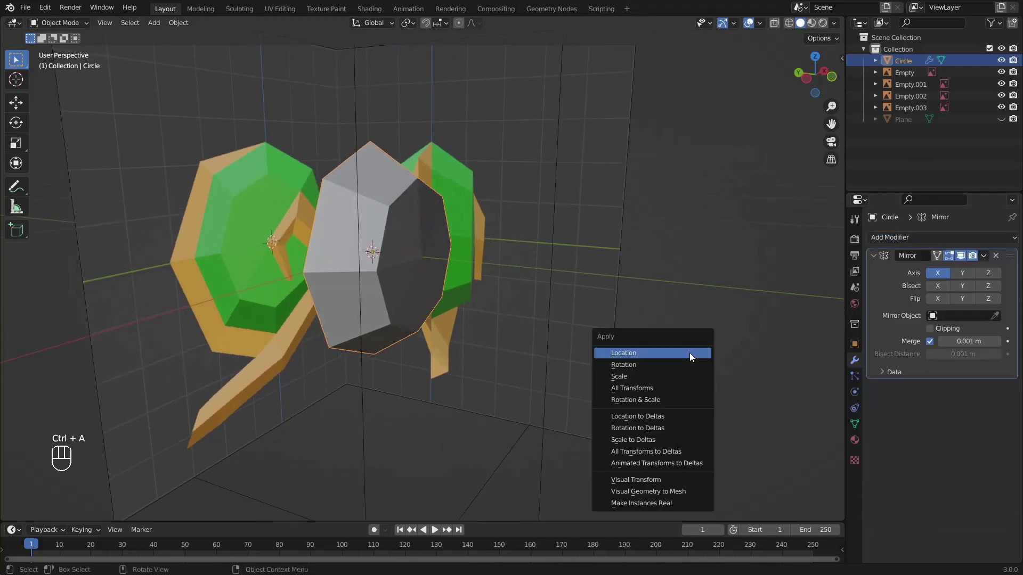
left_click(689, 352)
key("ctrl+a")
left_click(686, 366)
key("ctrl+a")
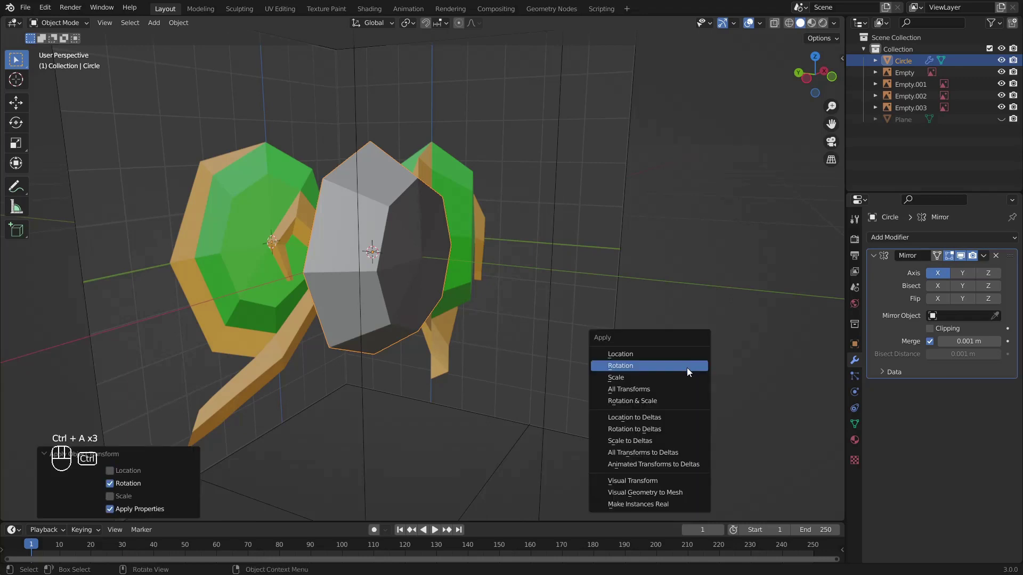
left_click(685, 377)
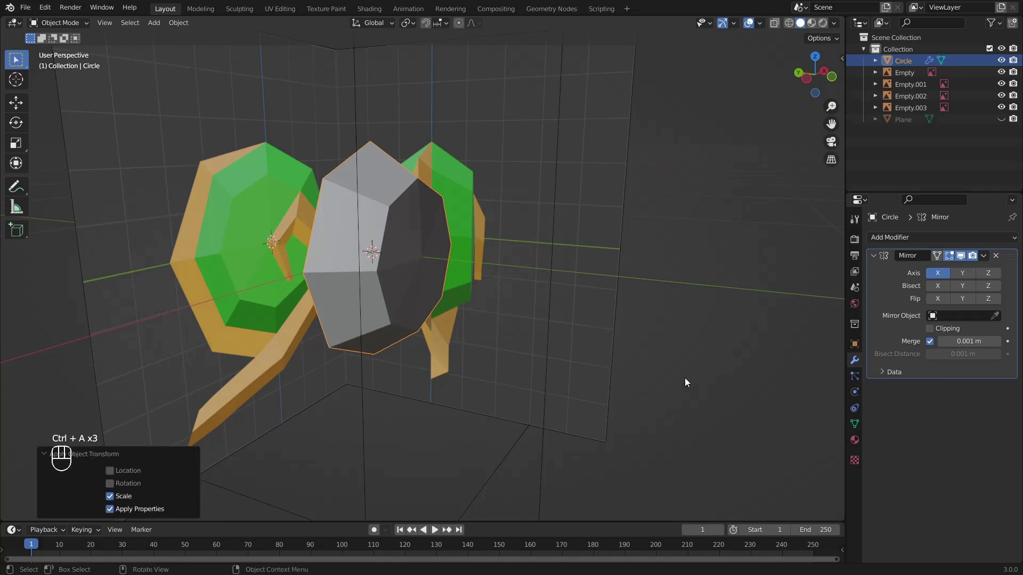
Step: Switch the gem's mirror axis from X to Y and apply the Mirror modifier
left_click(961, 276)
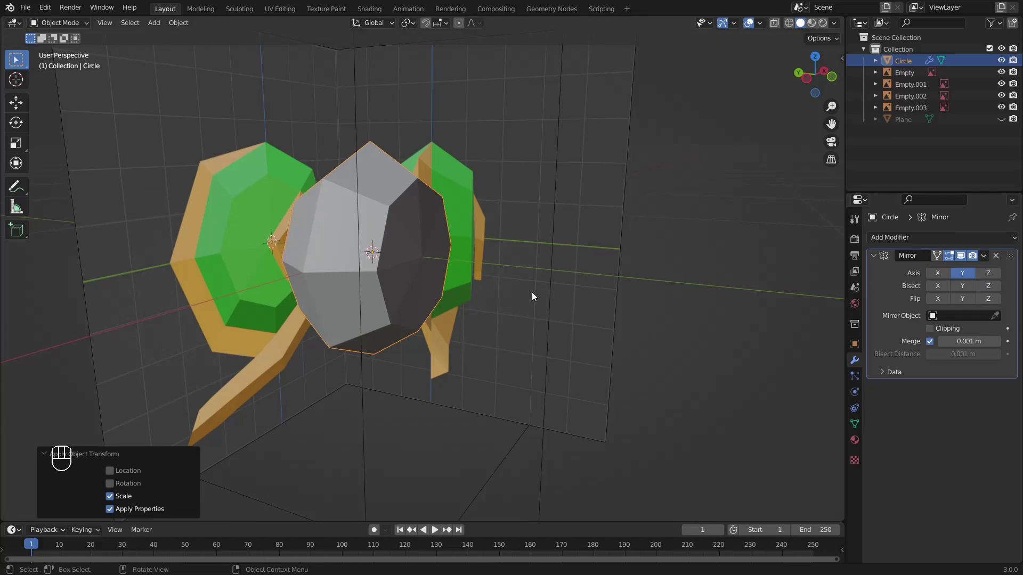
mouse_move(532, 292)
middle_mouse_down()
mouse_move(600, 282)
mouse_move(517, 299)
mouse_move(660, 286)
mouse_move(541, 304)
middle_mouse_up()
left_click(978, 256)
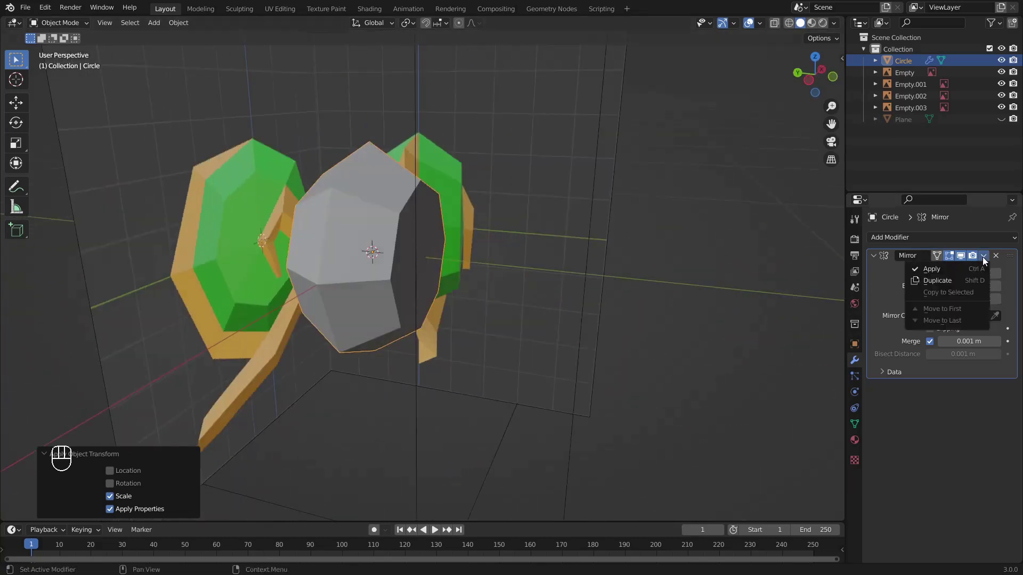
left_click(927, 269)
Step: Unhide the spiral band and view it together with the full gem
middle_click_drag(737, 267, 632, 256)
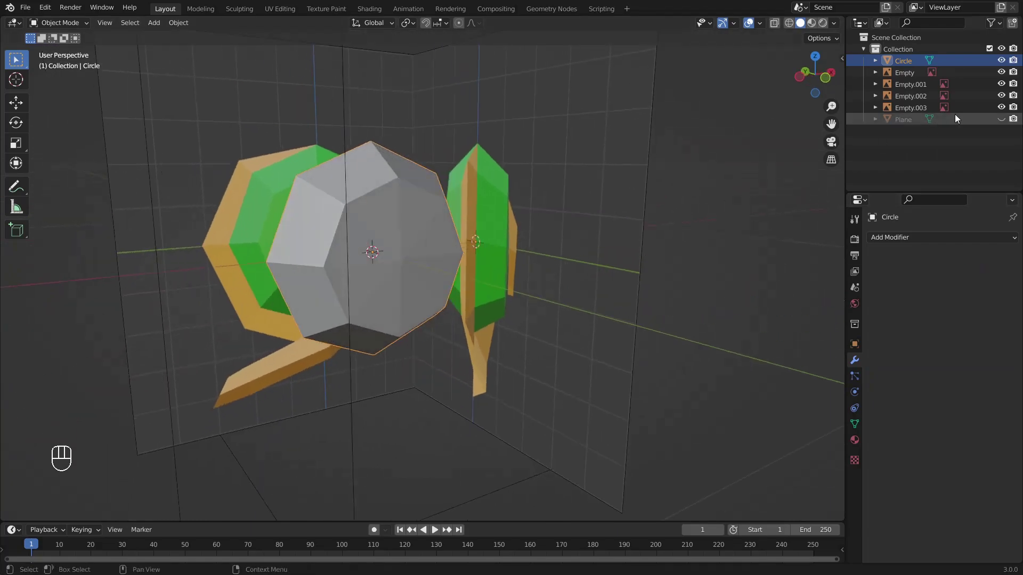
left_click(1002, 120)
middle_click_drag(719, 202, 475, 320)
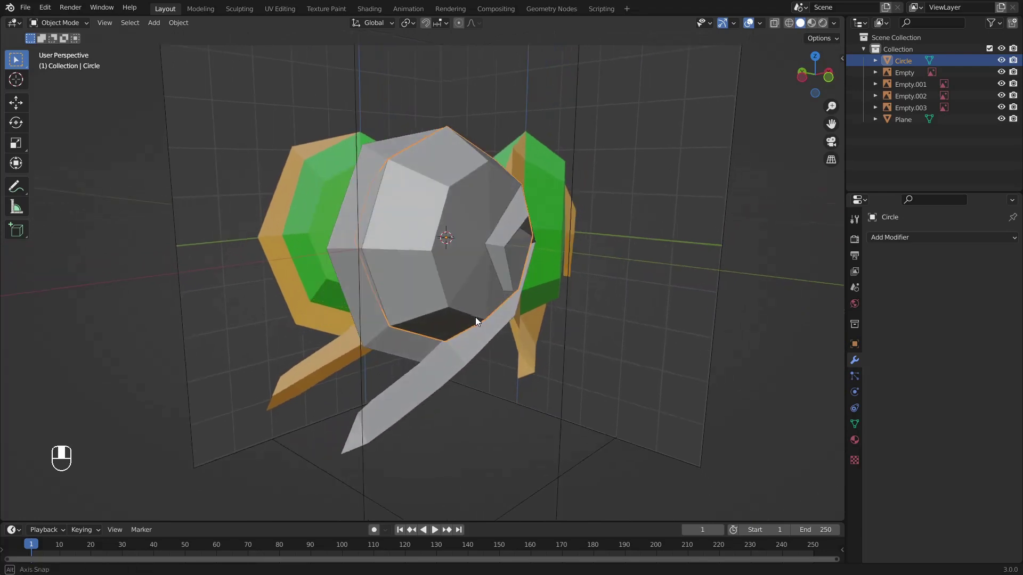
Step: Give the faceted gem a new material named Green with a bright green base color
left_click(442, 378)
left_click(441, 259)
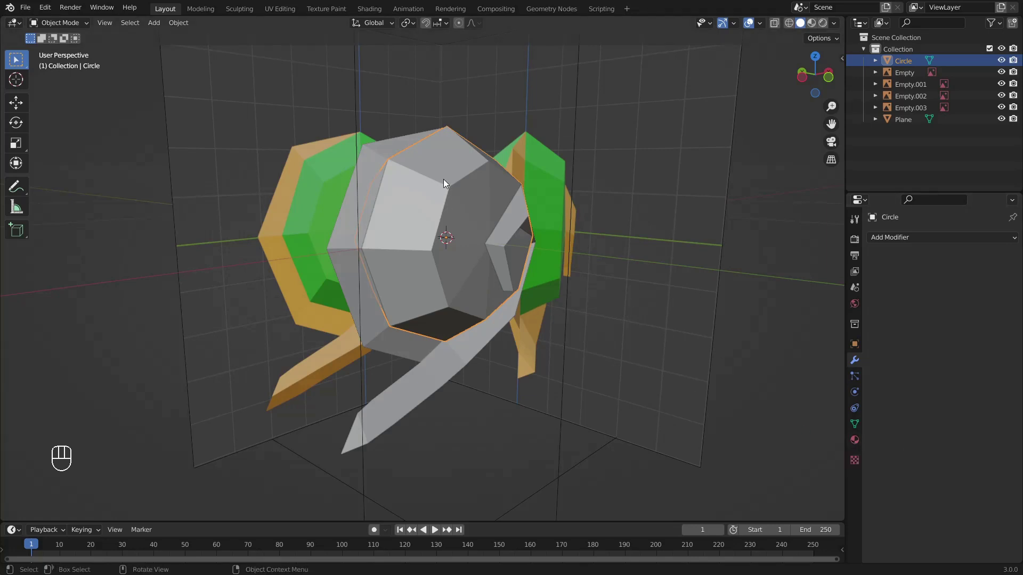
left_click(855, 440)
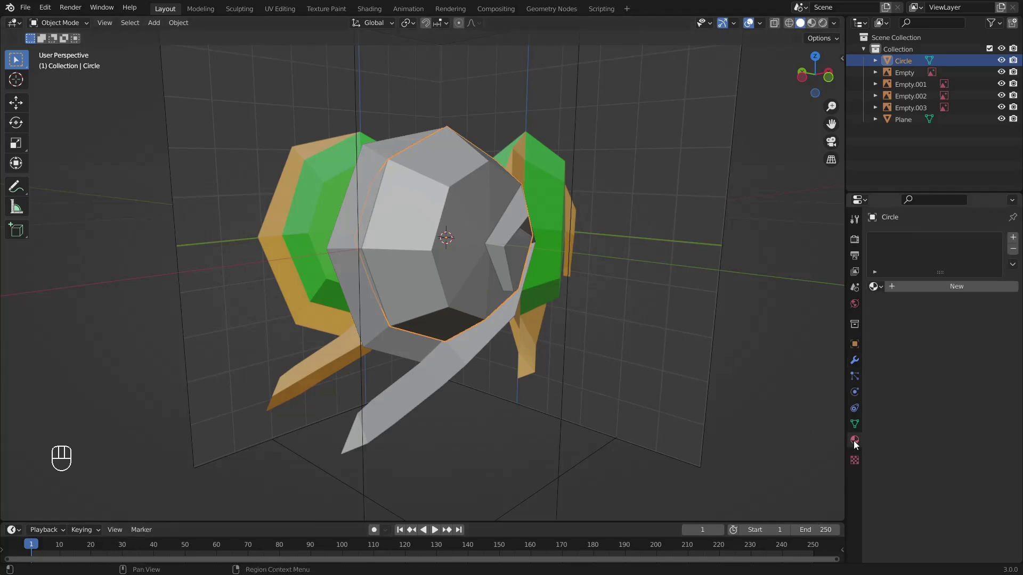
left_click(899, 291)
double_click(912, 287)
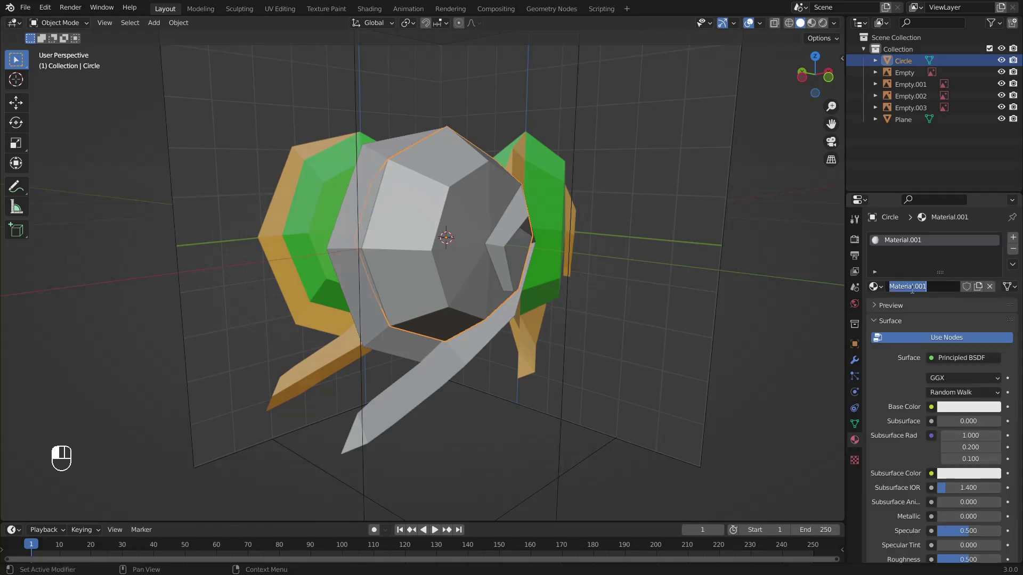
type("Green")
key("Return")
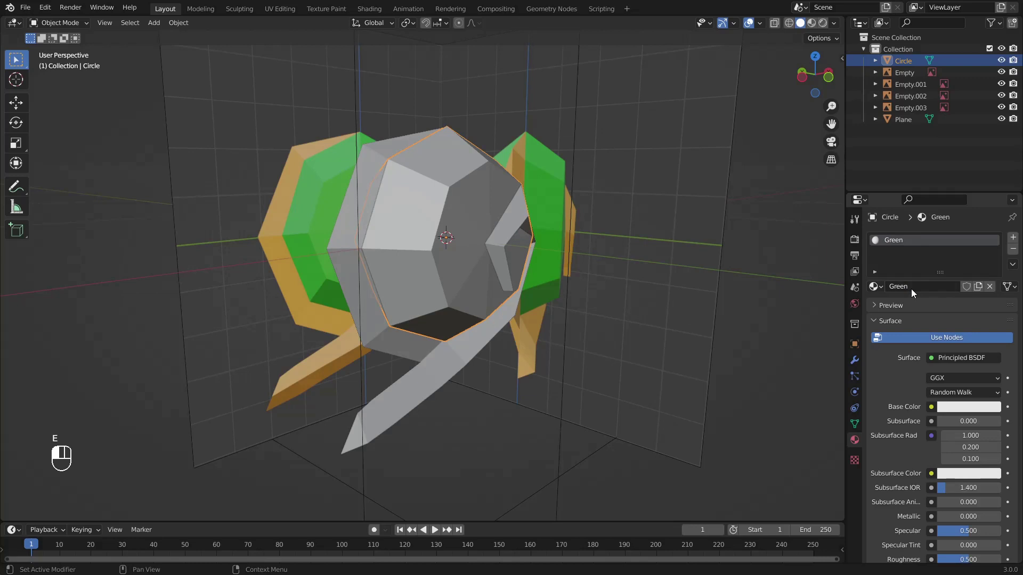
left_click(946, 408)
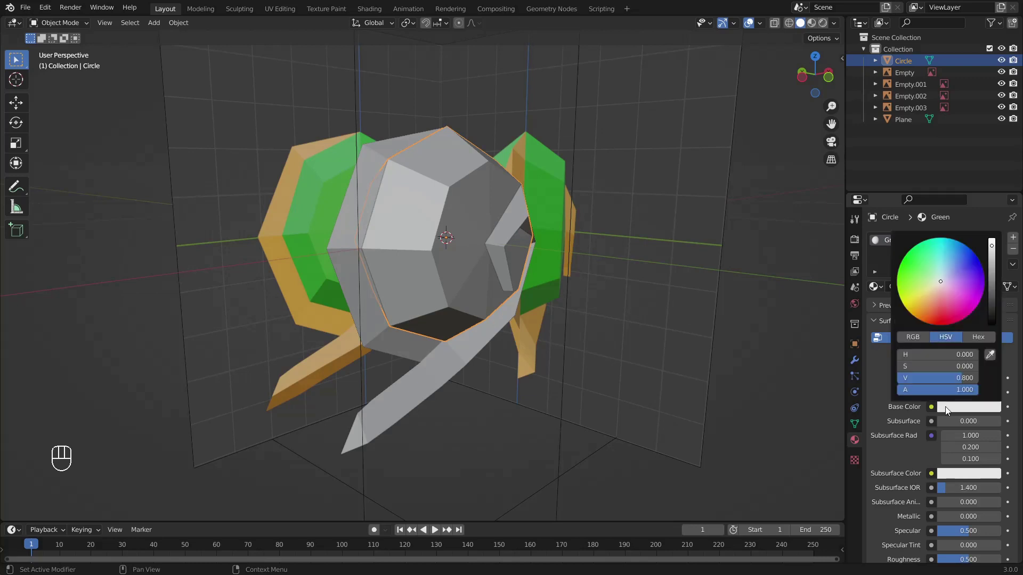
left_click(917, 259)
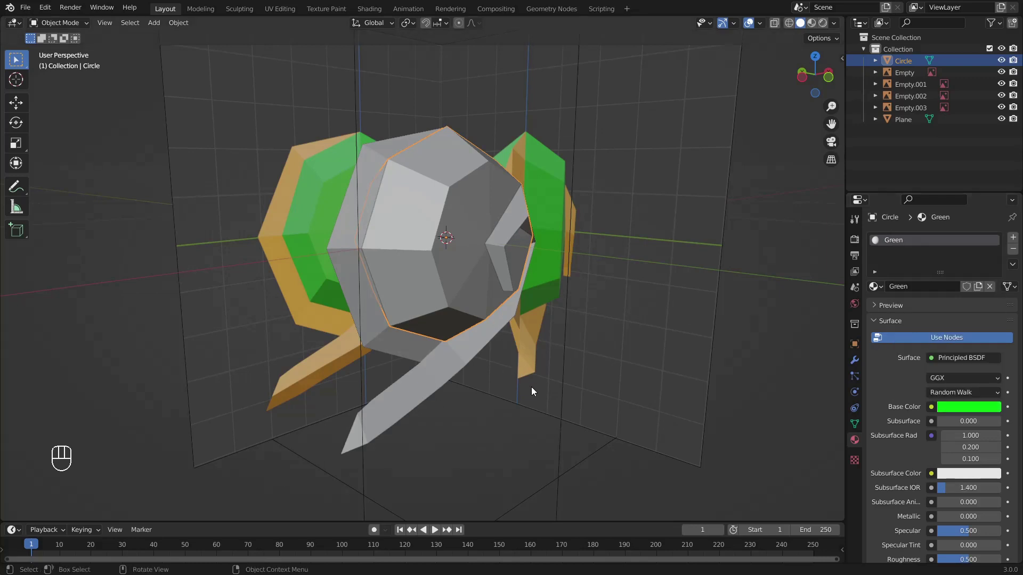
Step: Give the spiral band a new material named Gold with an orange-gold base color
left_click(437, 376)
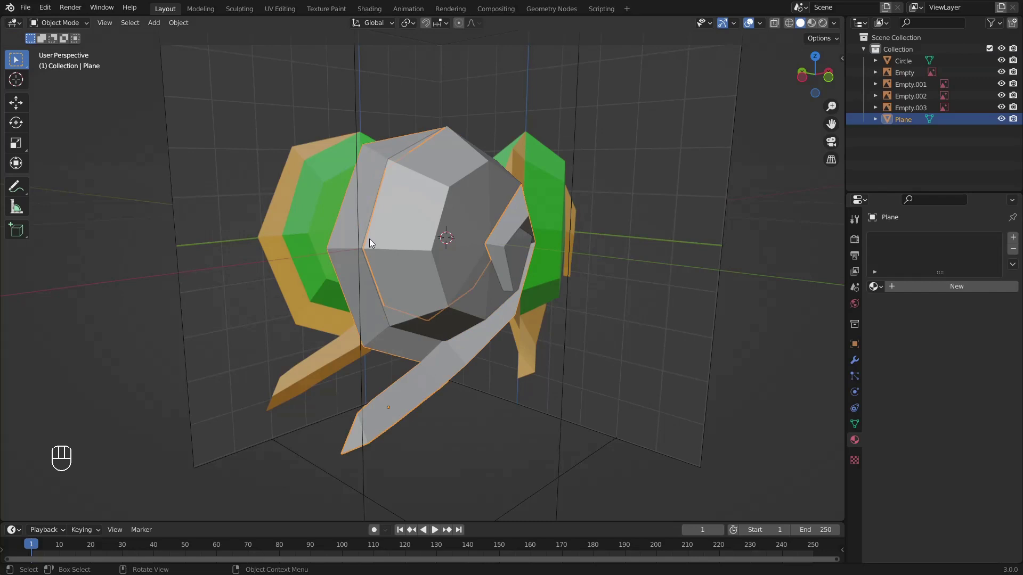
left_click(908, 284)
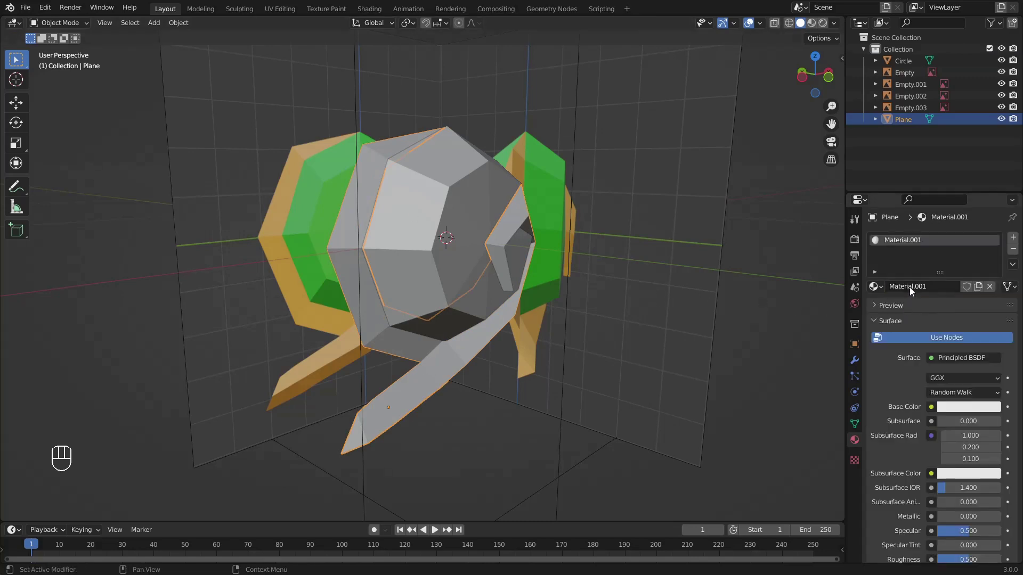
left_click(910, 286)
type("Gold")
key("Return")
left_click(947, 409)
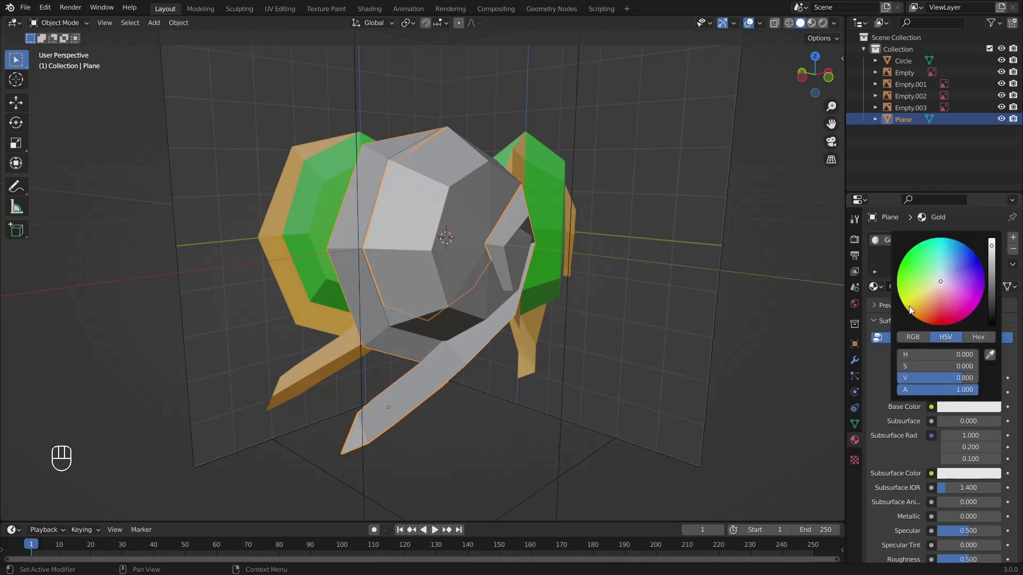
left_click(922, 311)
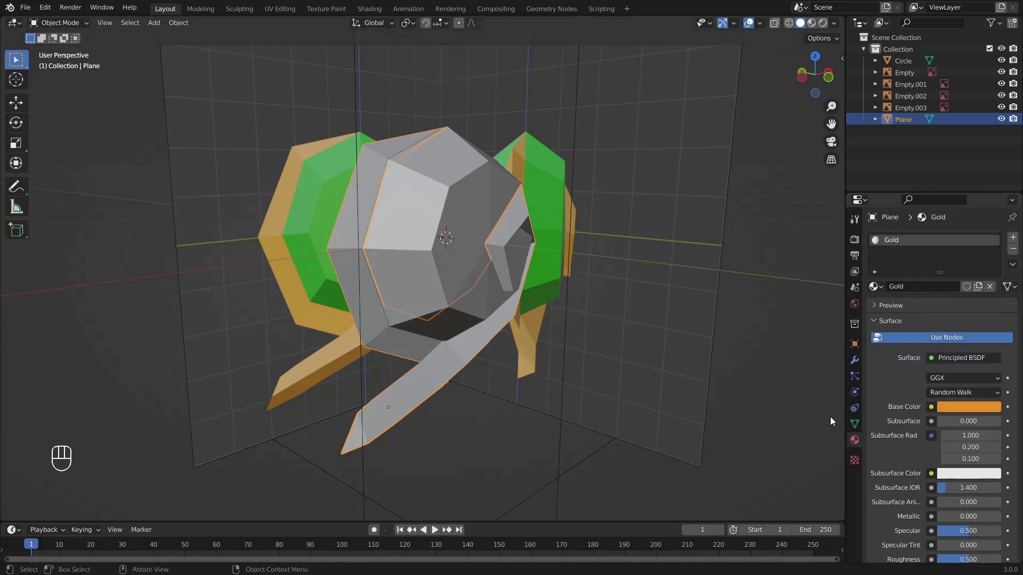
Step: Inspect the gem and band colors in Material Preview shading, then return to Solid shading
left_click(810, 24)
mouse_move(683, 360)
middle_mouse_down()
mouse_move(584, 346)
mouse_move(488, 379)
mouse_move(599, 389)
mouse_move(550, 398)
mouse_move(655, 346)
middle_mouse_up()
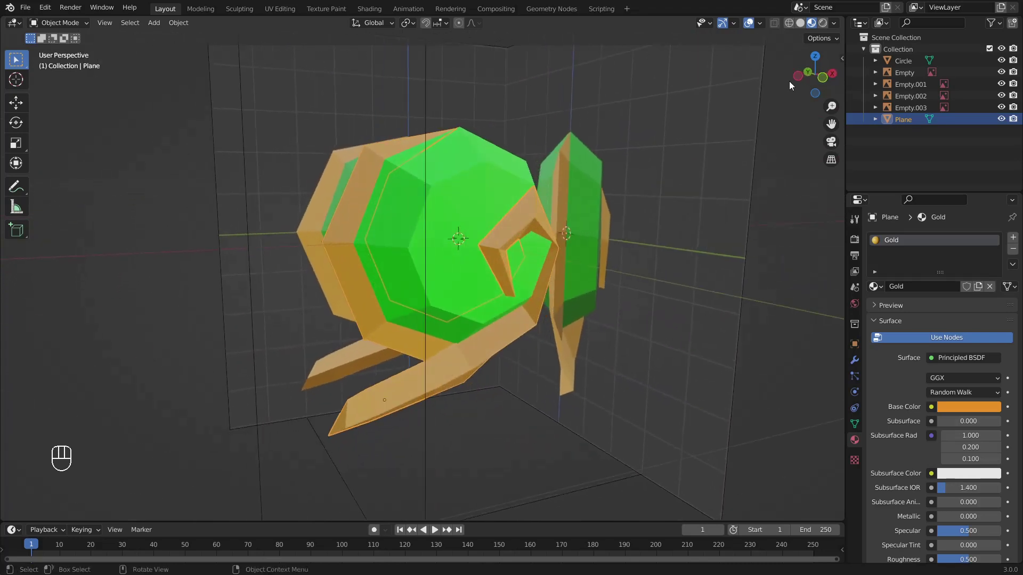
left_click(801, 23)
Step: Add the gem to the selection alongside the spiral band, making the gem the active object
middle_click_drag(500, 361, 503, 377)
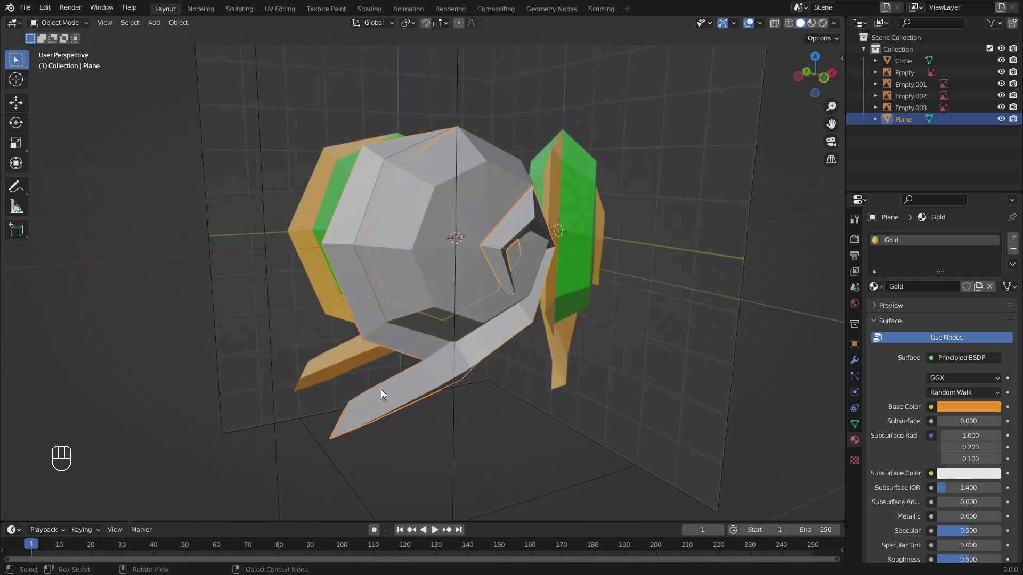
left_click(428, 234, "shift")
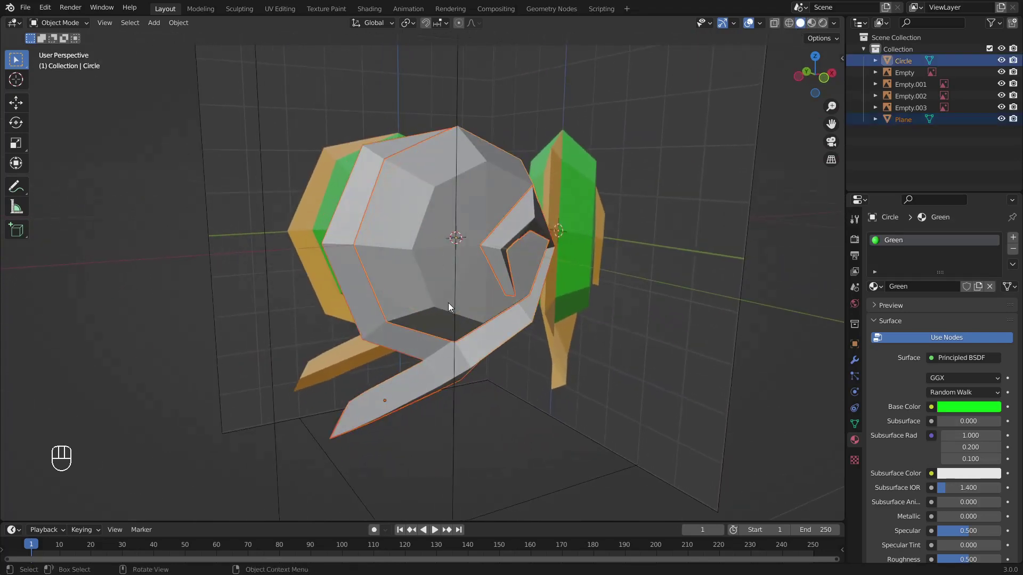
Step: Join the two selected meshes into a single object and hide the four reference image empties
left_click(186, 23)
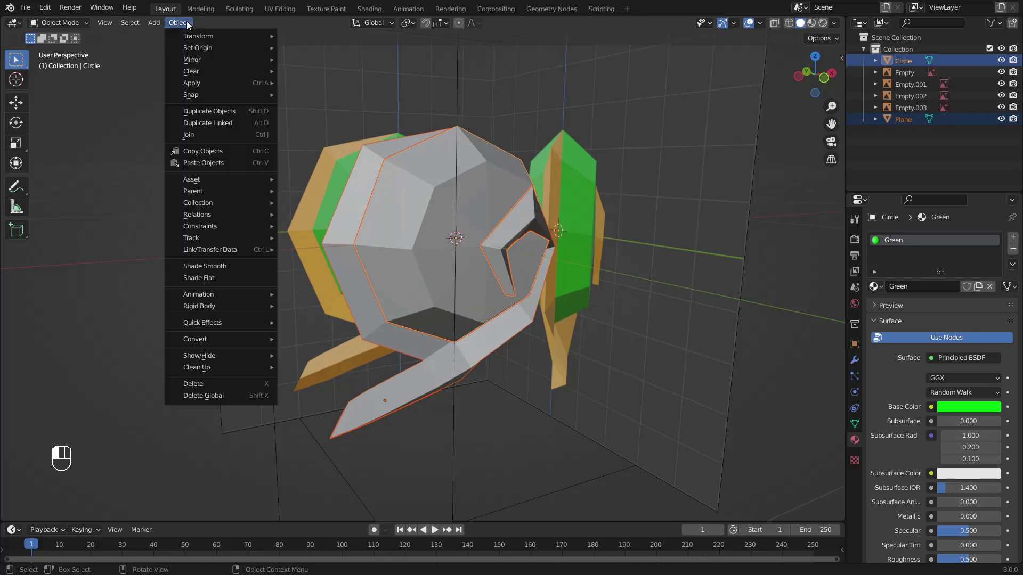
left_click(209, 138)
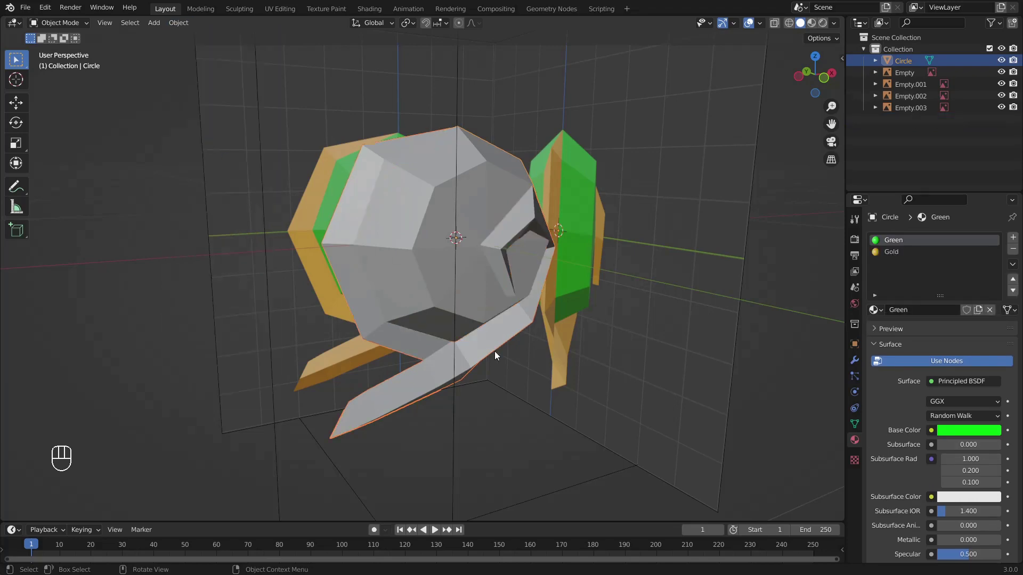
middle_click_drag(495, 350, 439, 346)
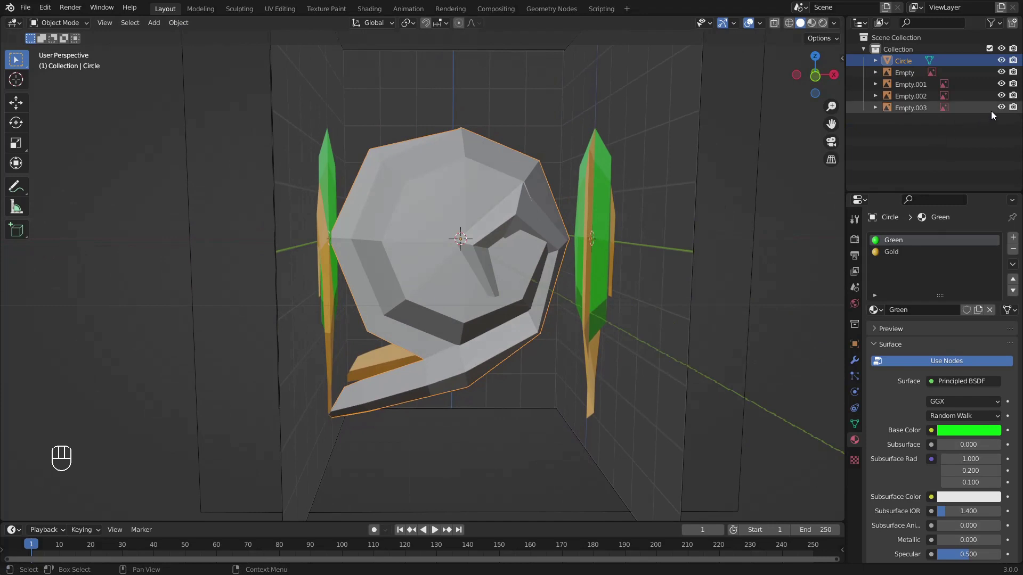
left_click_drag(1002, 109, 1001, 72)
Step: Enter Edit Mode on the joined mesh and examine its geometry in wireframe and solid shading
mouse_move(532, 225)
middle_mouse_down()
mouse_move(573, 241)
mouse_move(484, 223)
mouse_move(550, 277)
middle_mouse_up()
key("Tab")
left_click(789, 23)
scroll(551, 277, "up", 3)
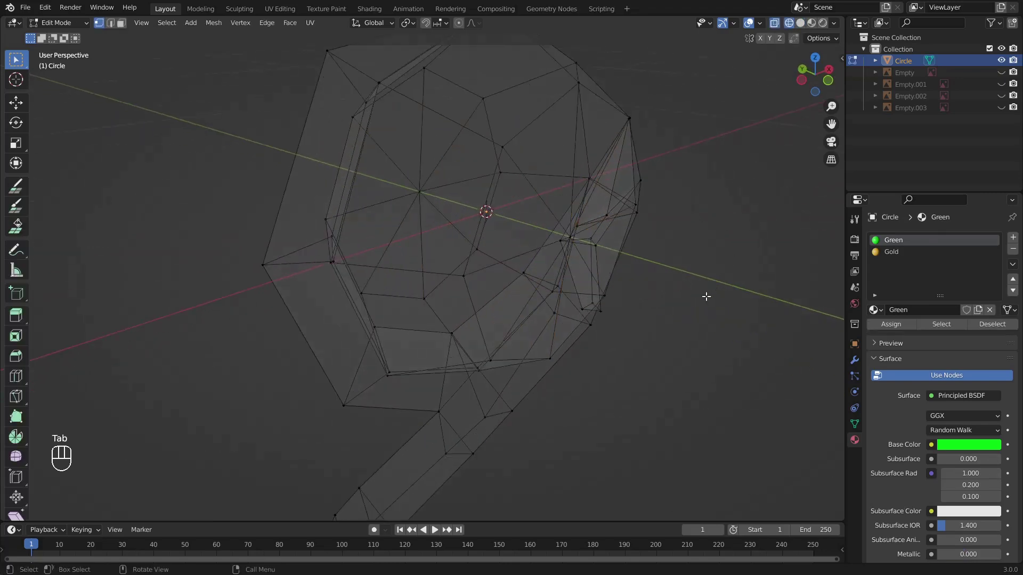
middle_click_drag(706, 297, 325, 299)
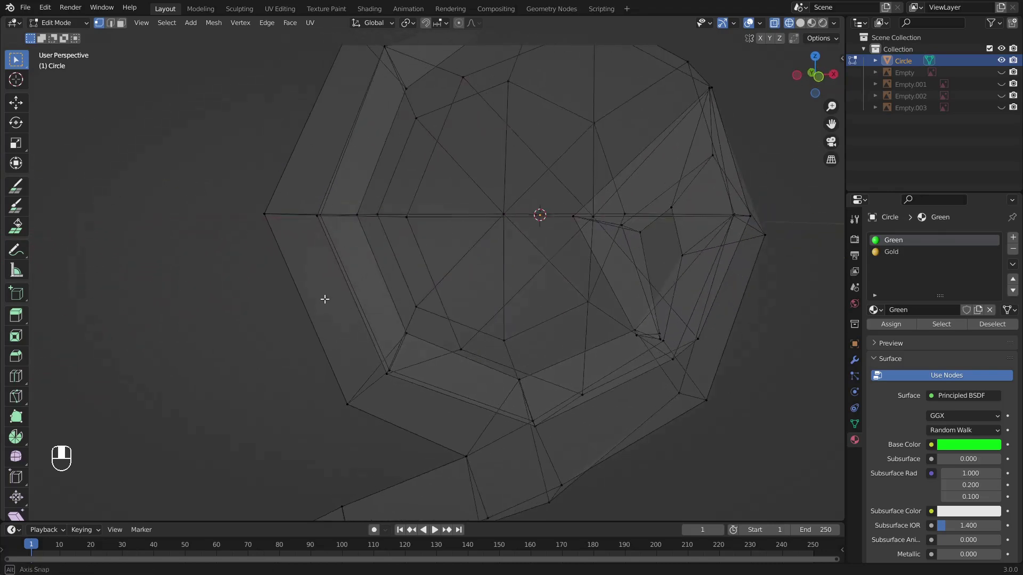
middle_click_drag(372, 345, 381, 319)
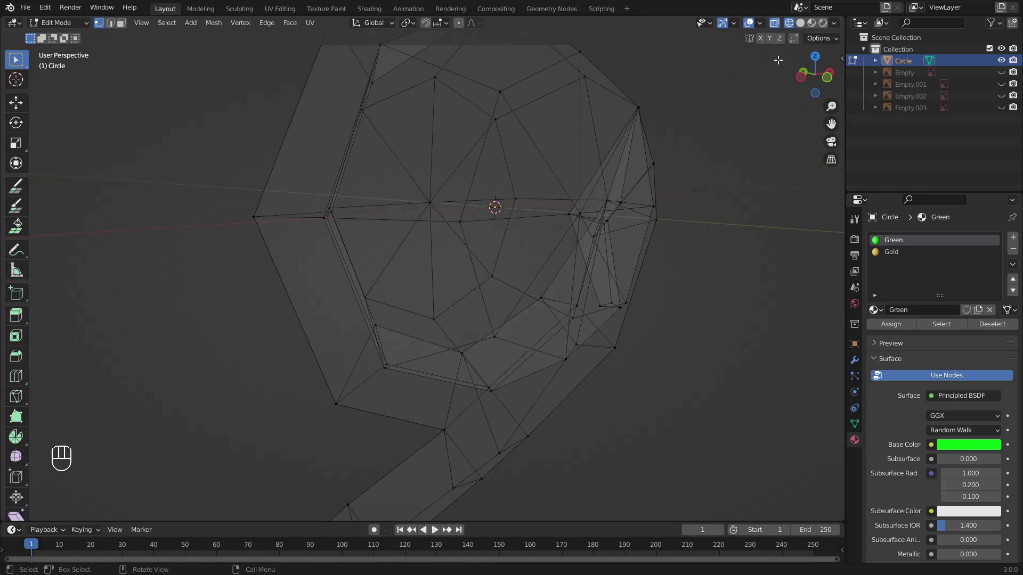
left_click(801, 23)
mouse_move(561, 166)
middle_mouse_down()
mouse_move(434, 247)
mouse_move(505, 254)
middle_mouse_up()
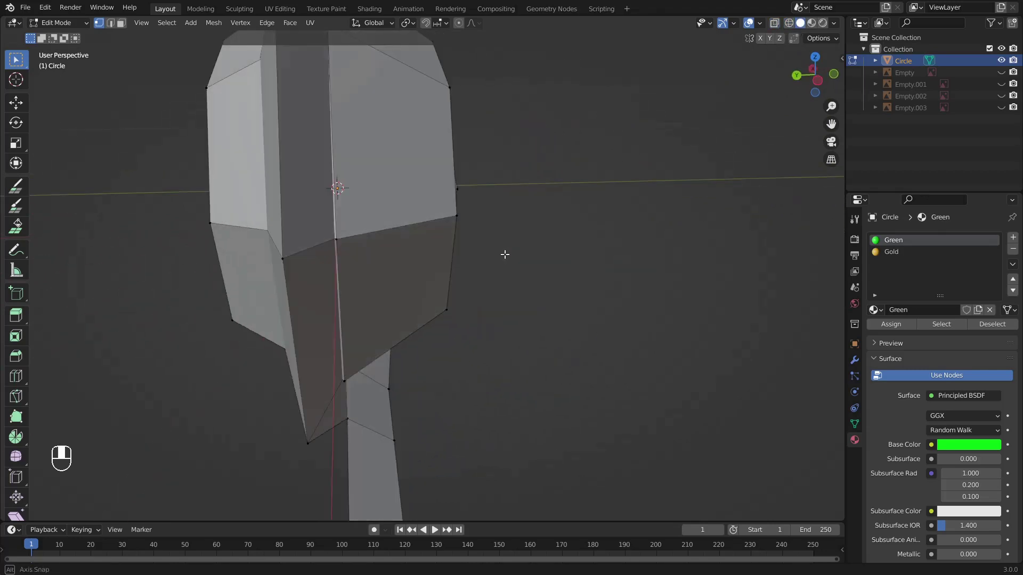
middle_click_drag(384, 243, 469, 303)
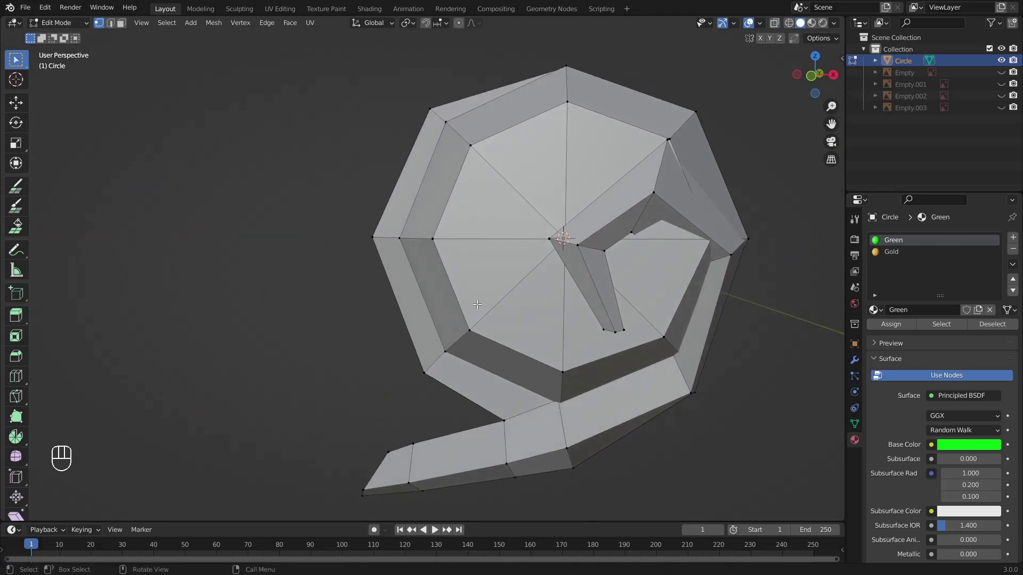
Step: Try merging all of the mesh's vertices by distance at 0.1 m
key("a")
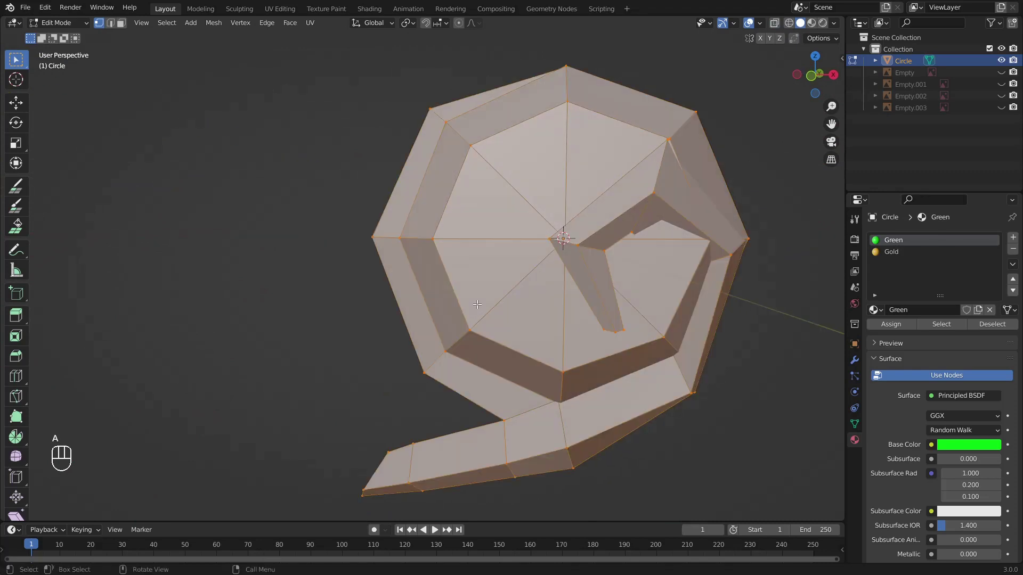
key("m")
left_click(459, 348)
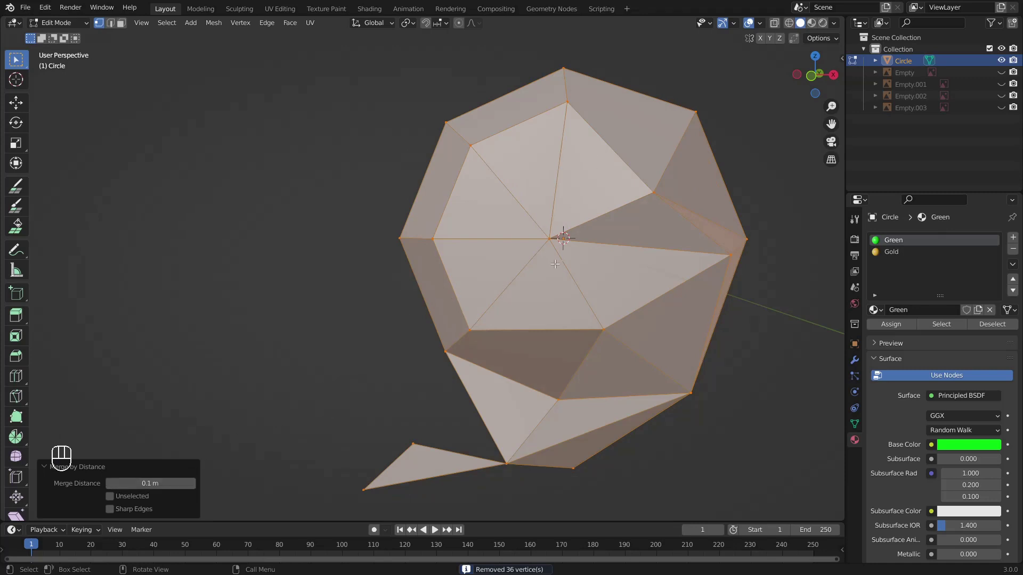
left_click(138, 486)
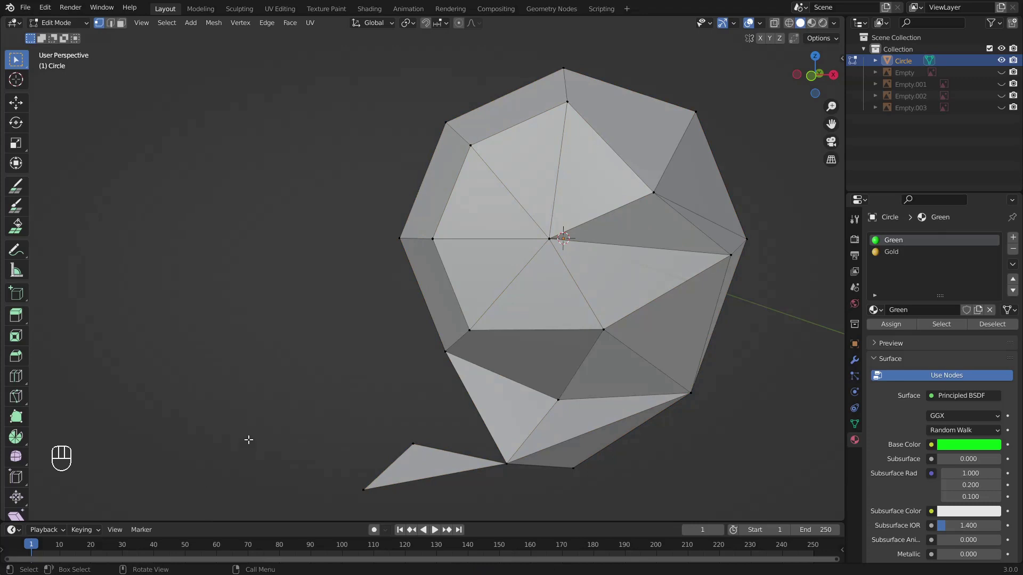
key("ctrl+z")
key("ctrl+z")
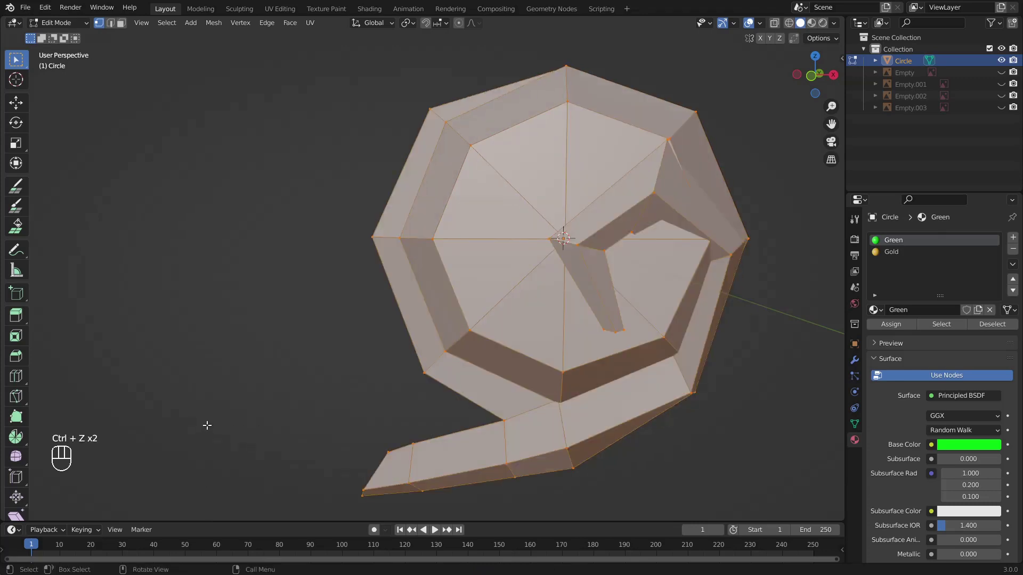
Step: Merge all selected vertices by distance with a merge distance of 0.01 m
key("m")
left_click(207, 425)
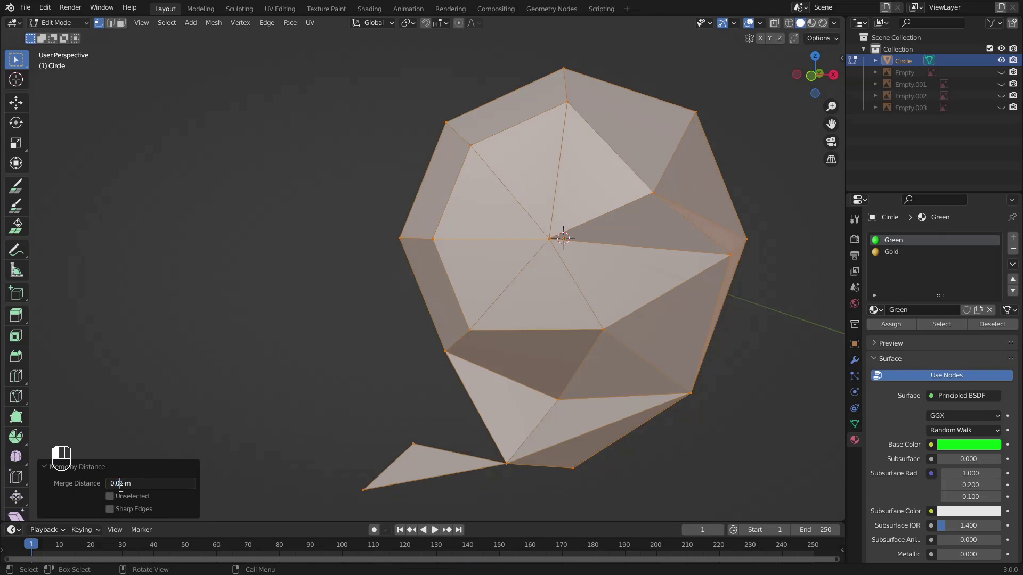
key("Return")
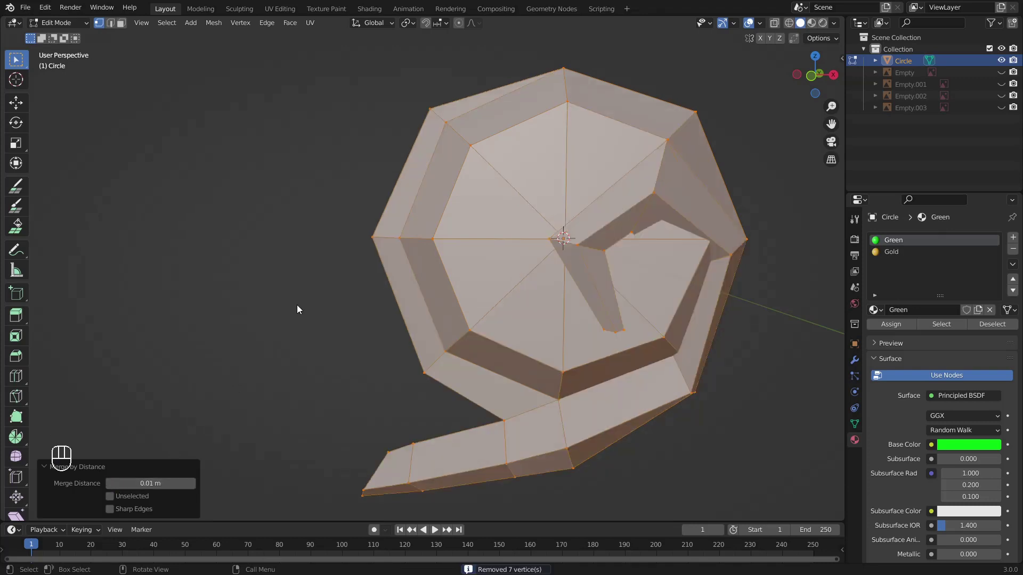
Step: Examine the merged mesh in wireframe and solid shading from several angles
middle_click_drag(298, 310, 754, 118)
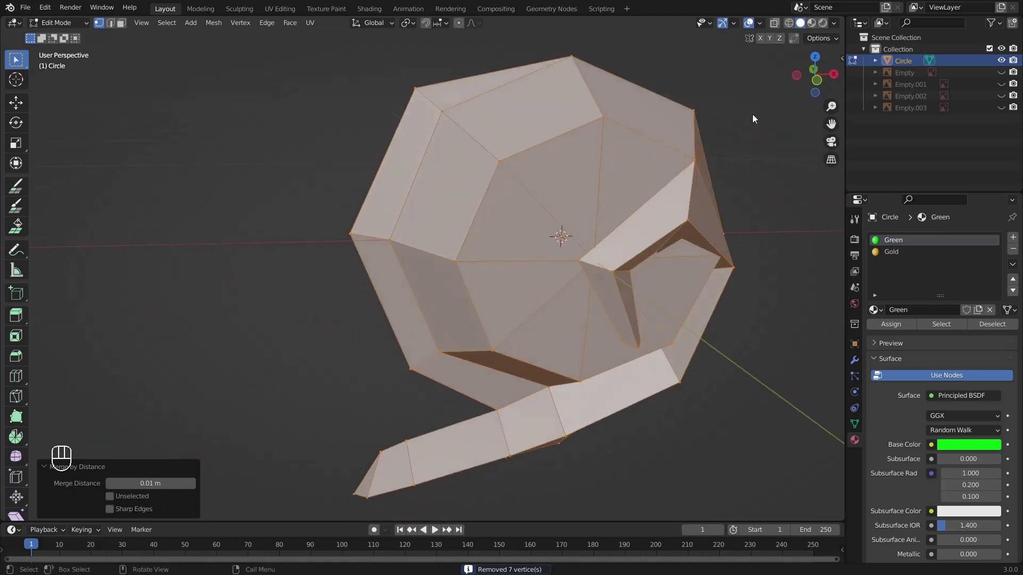
left_click(789, 22)
middle_click_drag(666, 240, 629, 303)
left_click(724, 466)
middle_click_drag(724, 466, 628, 411)
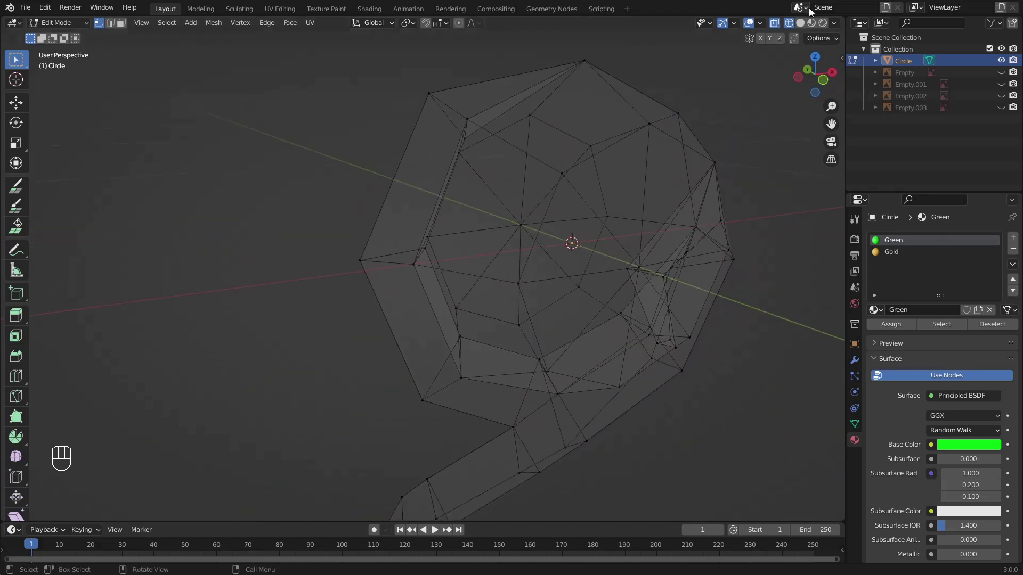
left_click(801, 22)
middle_click_drag(458, 319, 480, 332)
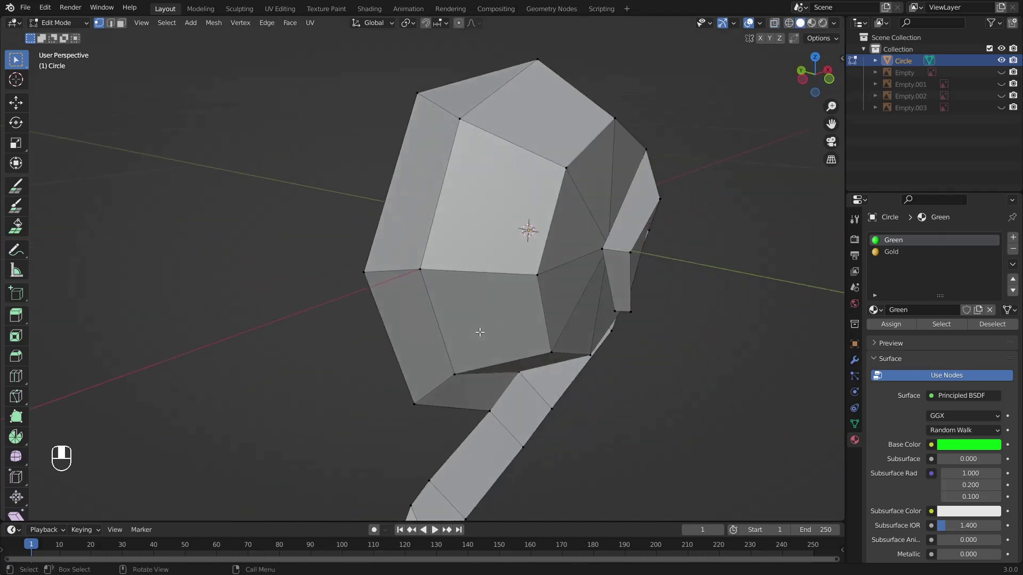
key("g")
left_click(422, 279)
middle_click_drag(549, 80, 421, 247, "shift")
scroll(422, 247, "up", 2)
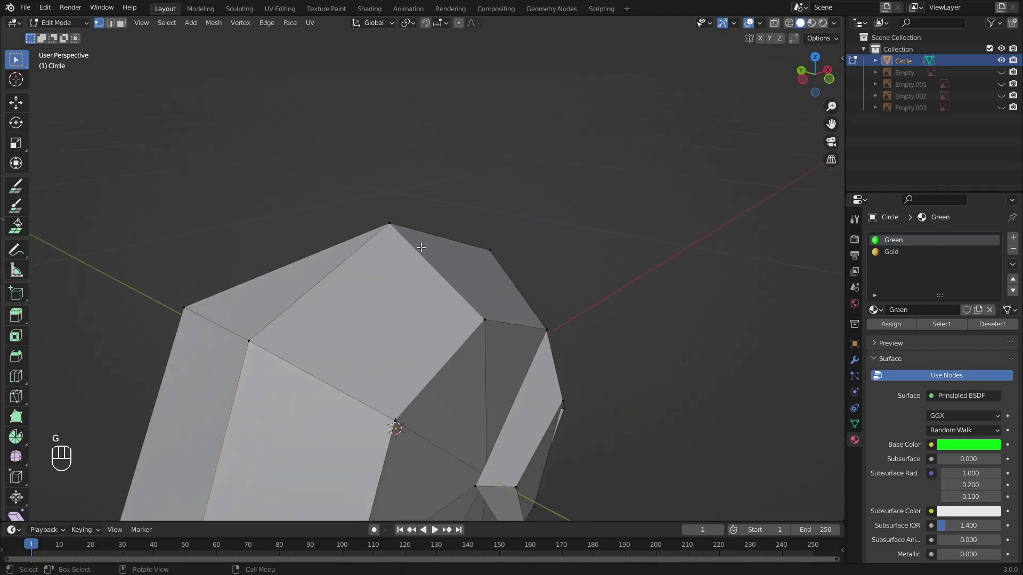
key("g")
right_click(412, 242)
Step: Examine the front, side and rear of the mesh, especially the step around the rear disc
middle_click_drag(461, 325, 380, 416)
scroll(407, 347, "down", 1)
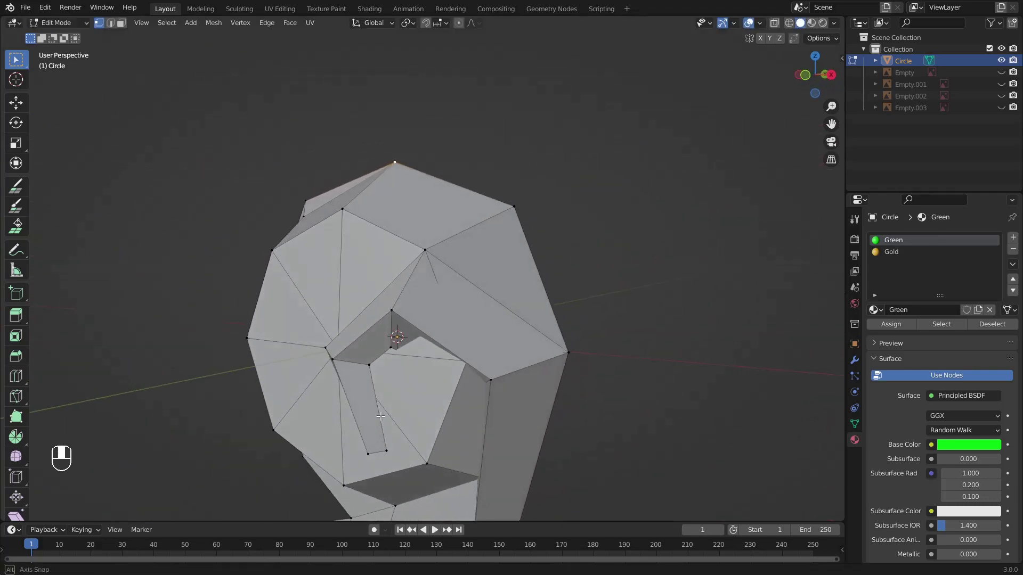
middle_click_drag(413, 374, 521, 408)
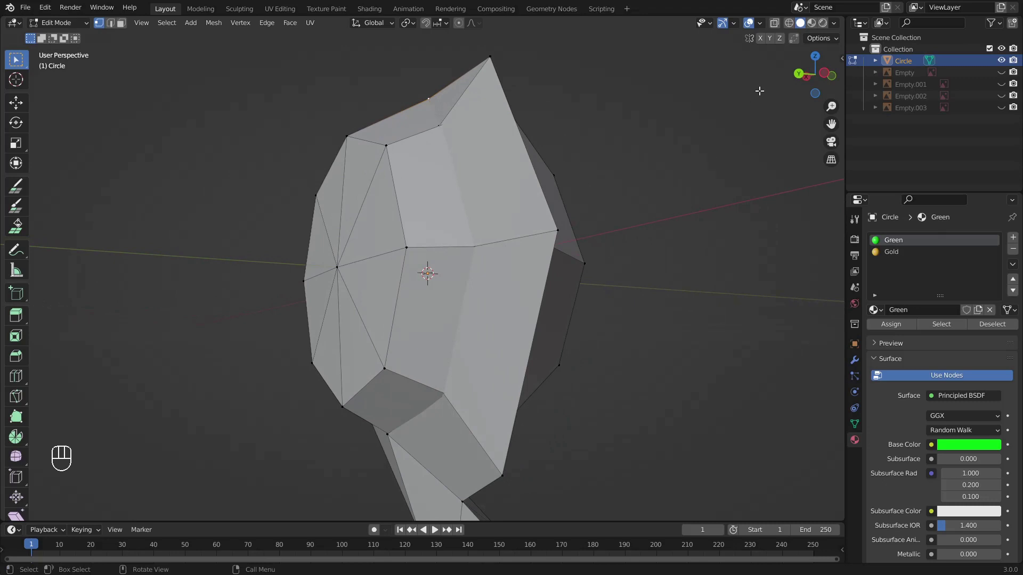
middle_click_drag(727, 152, 525, 278)
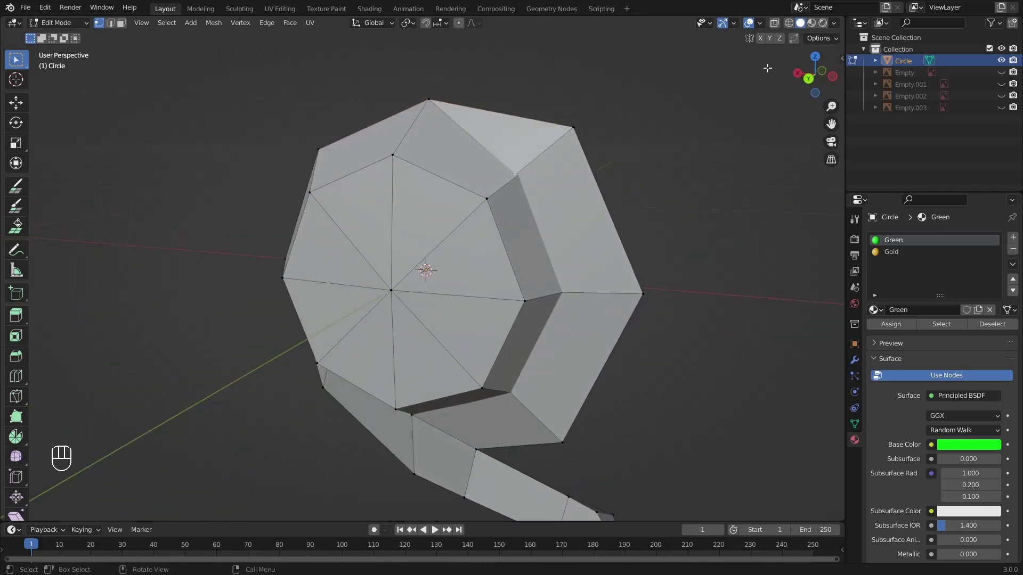
middle_click_drag(474, 171, 452, 171)
scroll(567, 147, "up", 3)
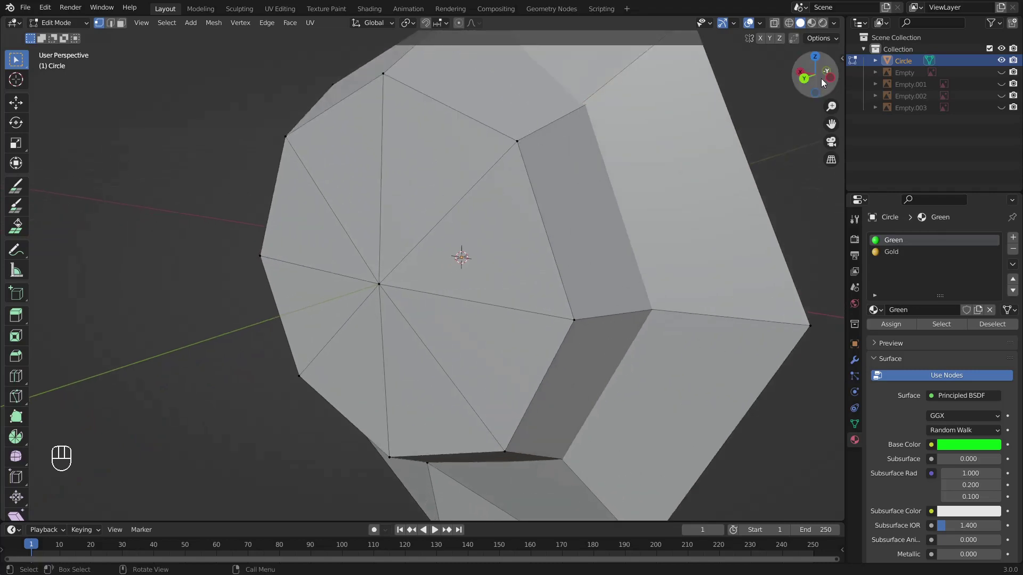
scroll(659, 171, "down", 3)
Step: In back view, move the upper-right vertex on the outer edge of the groove around the rear disc
left_click(790, 23)
middle_click_drag(641, 182, 570, 187)
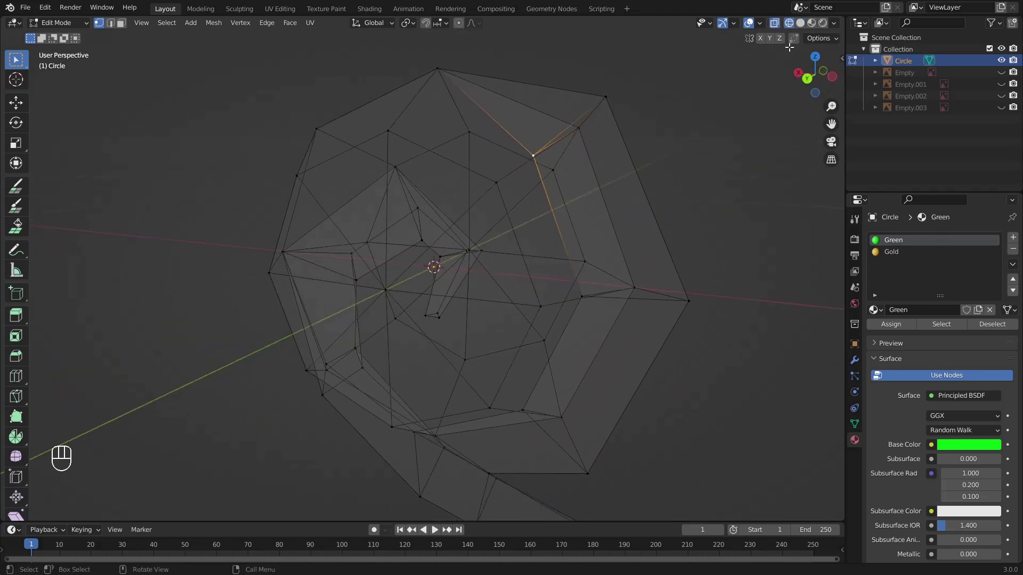
left_click(799, 23)
left_click(808, 80)
scroll(634, 171, "up", 2)
mouse_move(630, 173)
middle_mouse_down("shift")
mouse_move(512, 287)
mouse_move(468, 271)
mouse_move(463, 299)
mouse_move(440, 286)
mouse_move(455, 326)
middle_mouse_up("shift")
scroll(468, 271, "up", 2)
key("g")
left_click(457, 258)
Step: In back view, move the groove's outer-edge vertex on the horizontal centre line about -0.0063 m in X
left_click(789, 23)
left_click(801, 24)
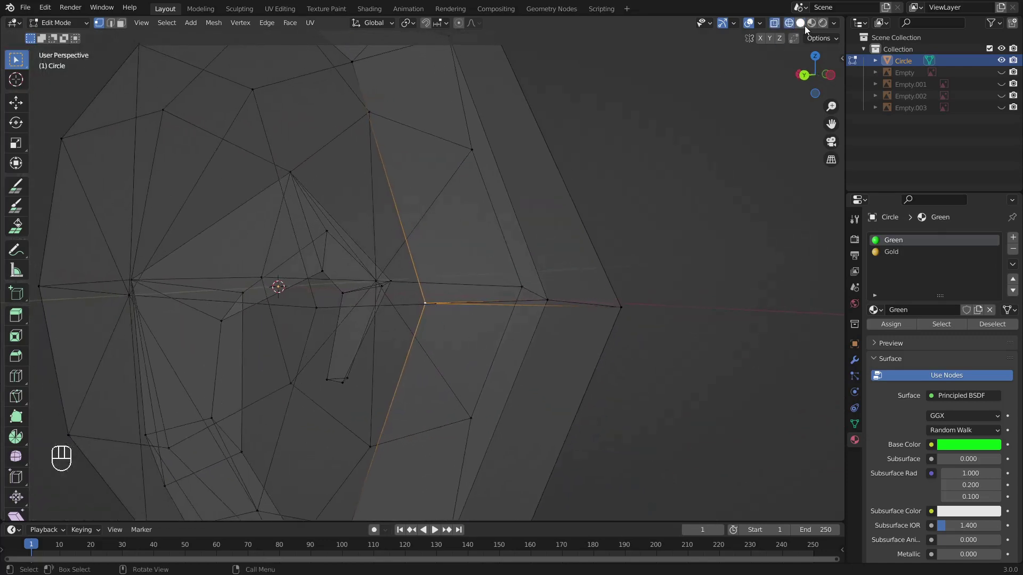
left_click(804, 74)
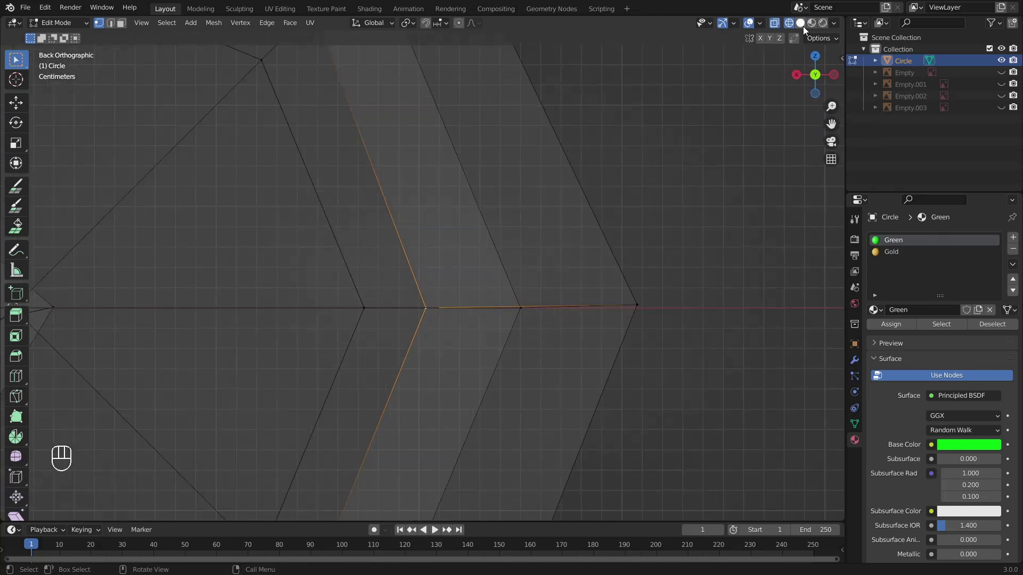
left_click(801, 25)
scroll(465, 341, "up", 1)
middle_click_drag(460, 344, 454, 306, "shift")
key("g")
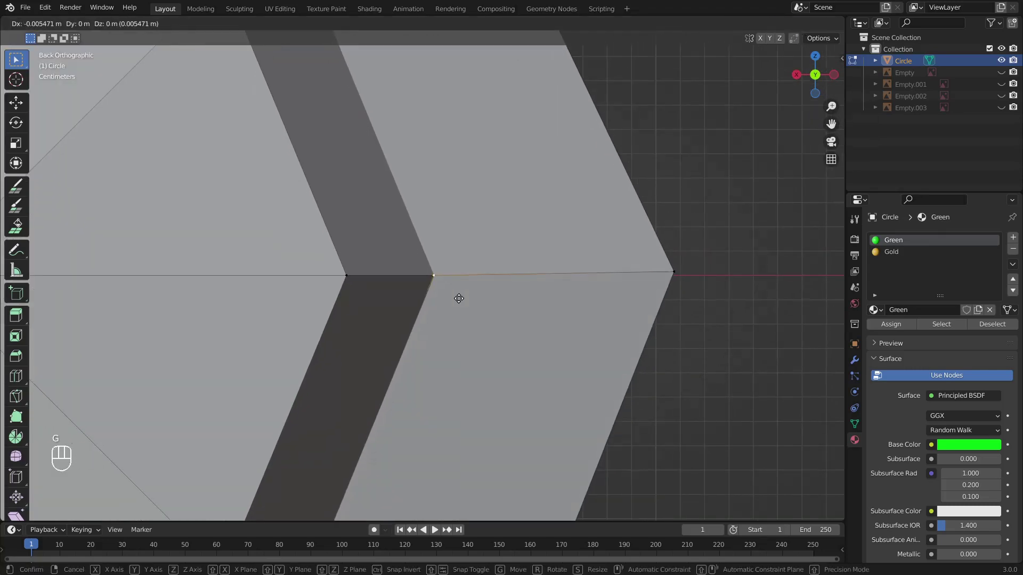
left_click(461, 299)
Step: Move the lower-right vertex of the groove's outer edge about -0.0037 m in X and -0.0032 m in Z
scroll(440, 350, "down", 3)
middle_click_drag(435, 343, 513, 183, "shift")
left_click(788, 24)
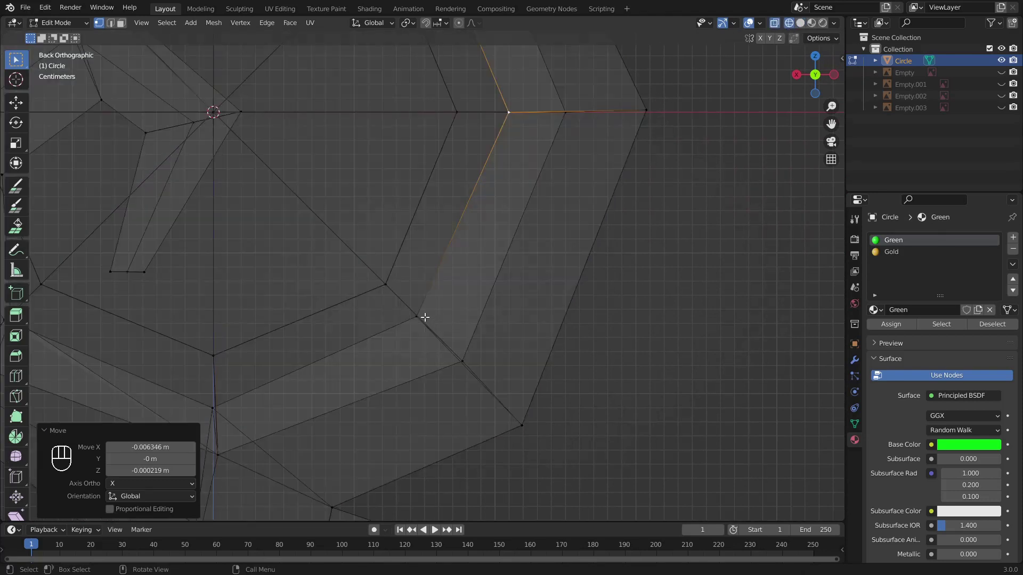
left_click(425, 318)
left_click(800, 23)
scroll(432, 369, "up", 2)
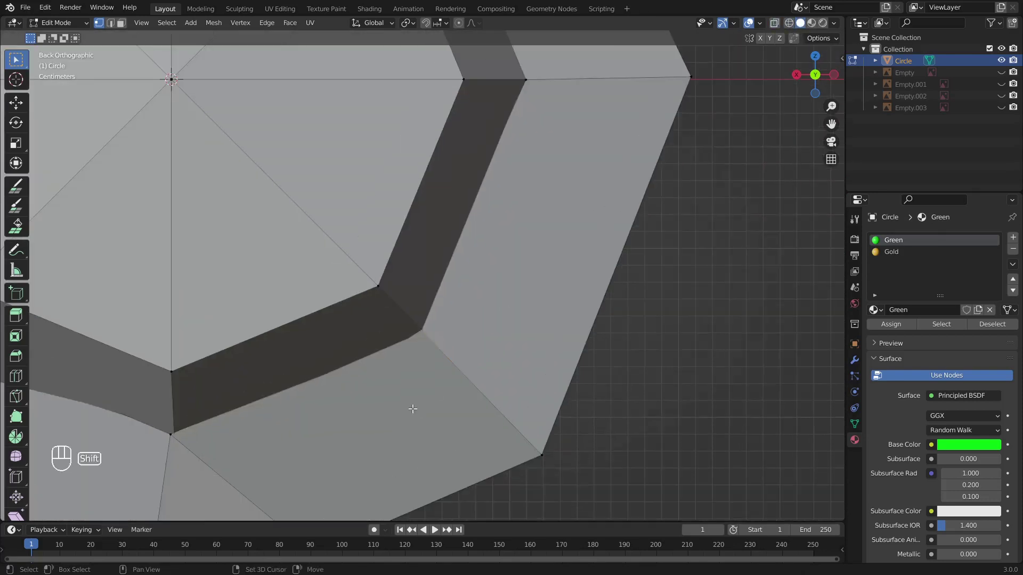
key("g")
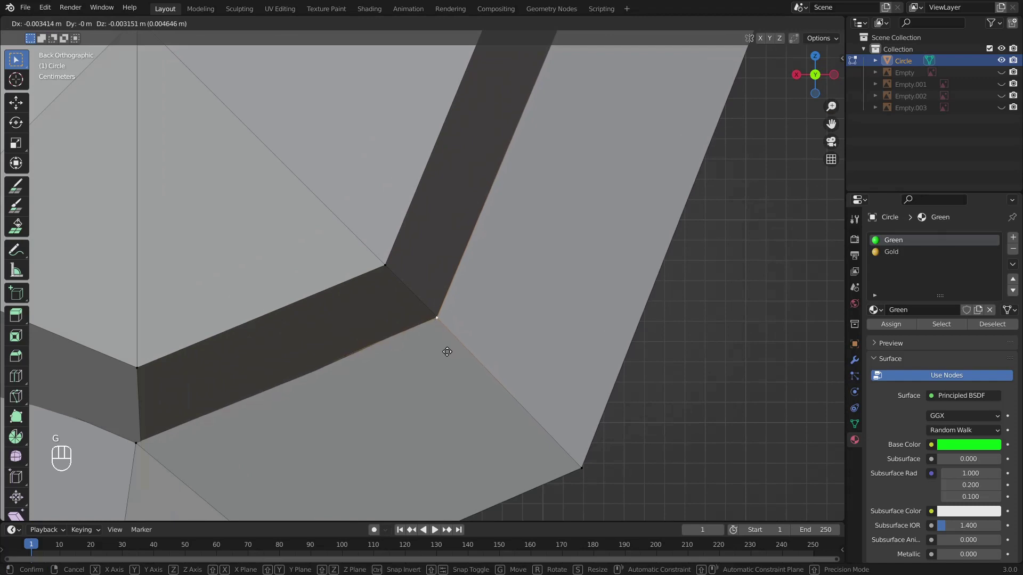
left_click(447, 351)
Step: Move the bottom vertex of the groove's outer edge about -0.0022 m in X
scroll(375, 379, "down", 3)
middle_click_drag(351, 385, 478, 315, "shift")
scroll(474, 318, "up", 3)
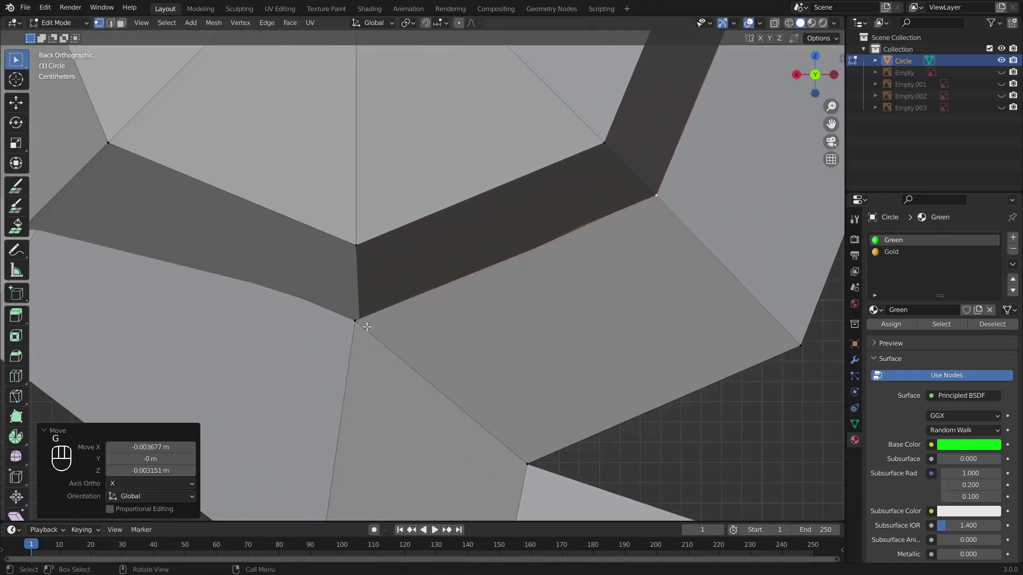
left_click(366, 326)
mouse_move(355, 339)
middle_mouse_down("shift")
mouse_move(342, 323)
mouse_move(413, 333)
mouse_move(382, 354)
mouse_move(290, 333)
mouse_move(355, 352)
middle_mouse_up("shift")
key("g")
left_click(422, 336)
Step: In back view, move the lower-left vertex of the groove's outer edge about 0.0101 m in X and -0.0110 m in Z
left_click(785, 23)
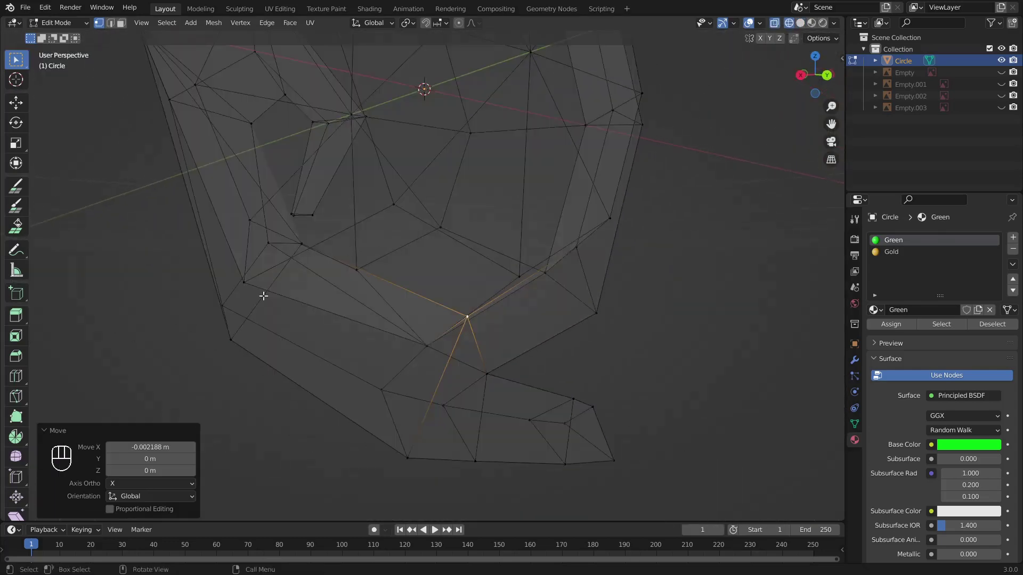
middle_click_drag(263, 296, 283, 281)
left_click(302, 256)
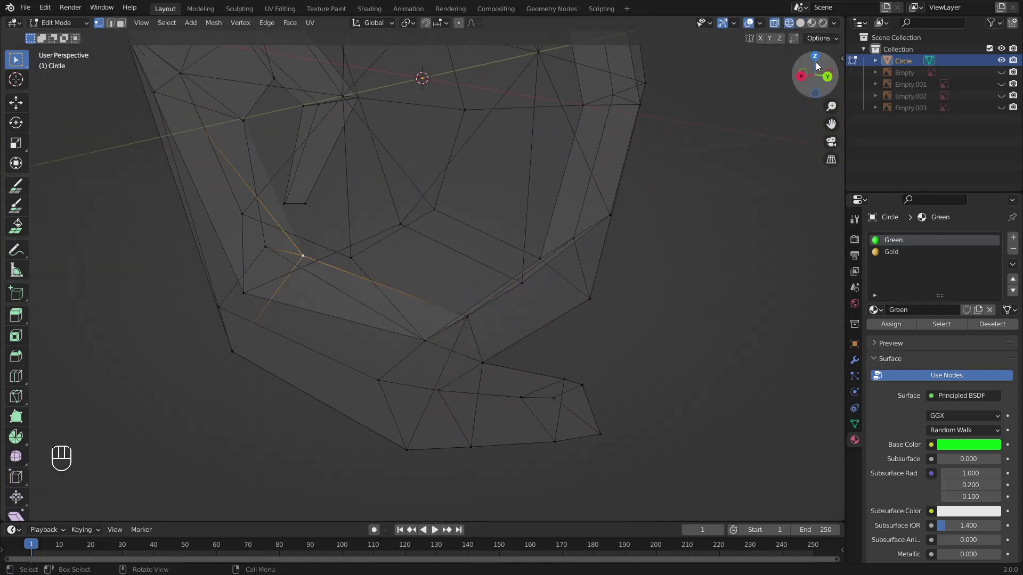
left_click(800, 23)
left_click(828, 77)
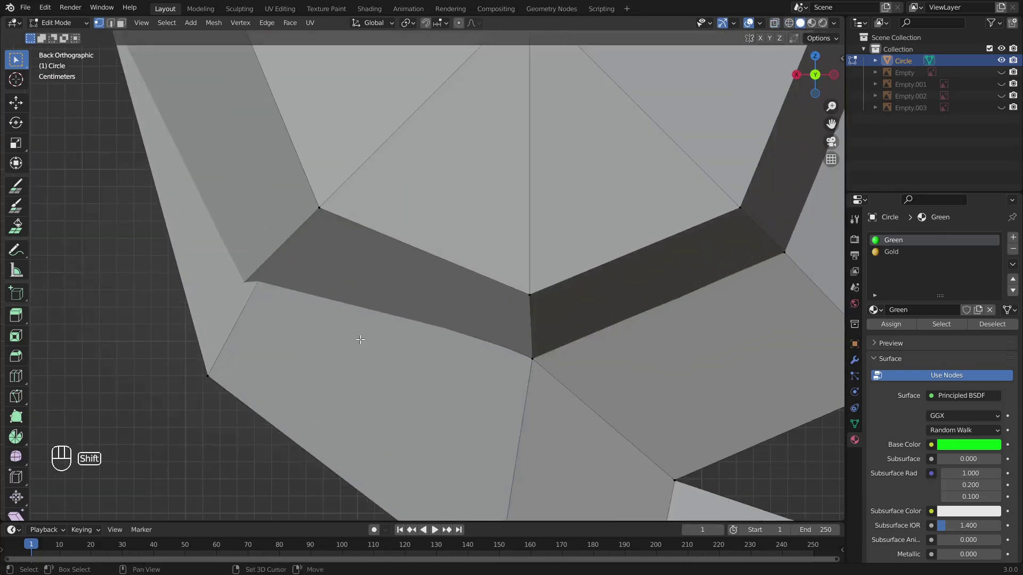
middle_click_drag(360, 340, 458, 339, "shift")
scroll(458, 340, "up", 2)
key("g")
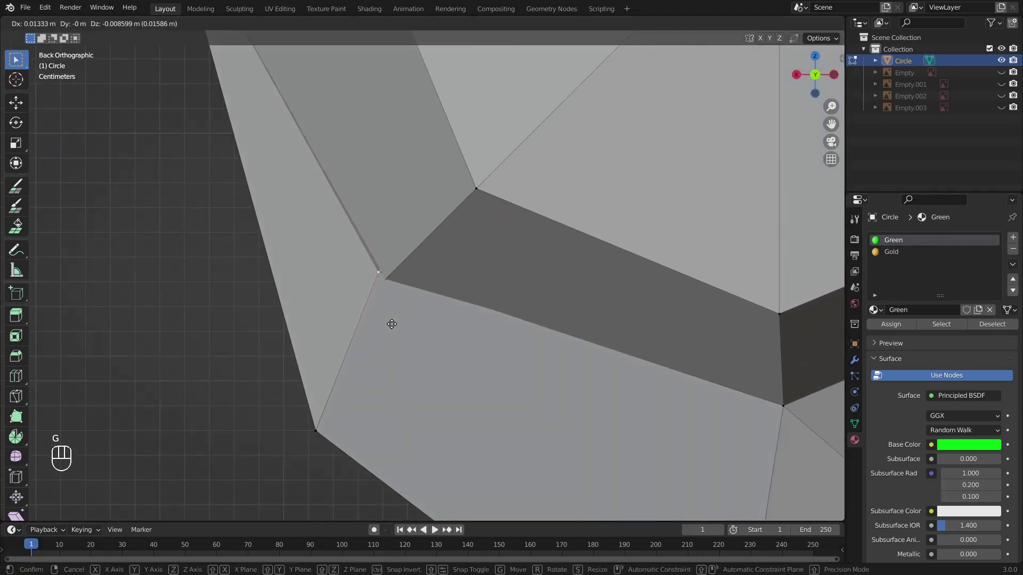
left_click(399, 329)
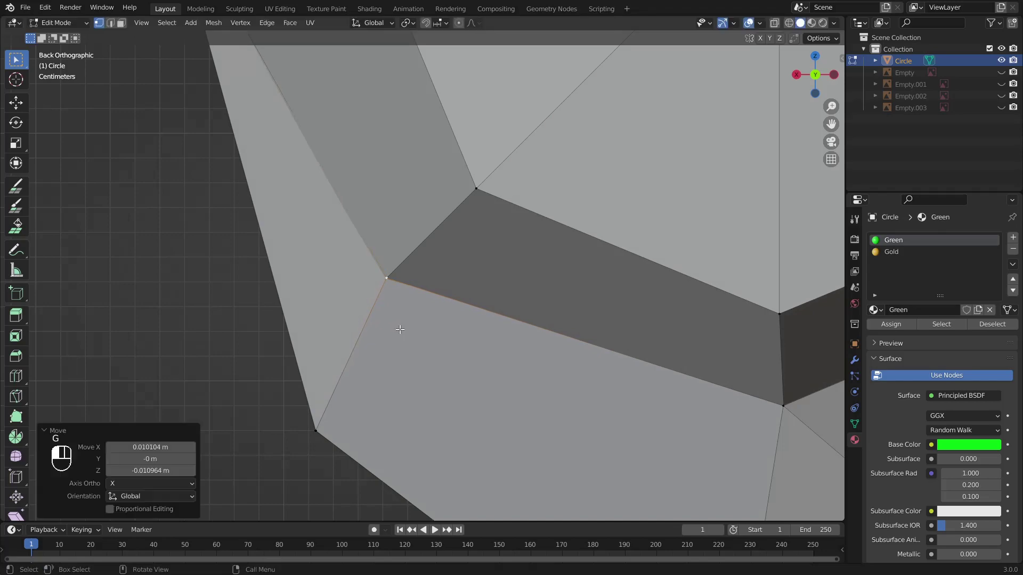
Step: Move the inner-edge vertex at the top of the curl right of centre about 0.0051 m in Y
middle_click_drag(399, 327, 382, 258)
scroll(434, 358, "down", 4)
scroll(355, 215, "down", 3)
scroll(409, 270, "up", 4)
left_click(397, 238)
key("g")
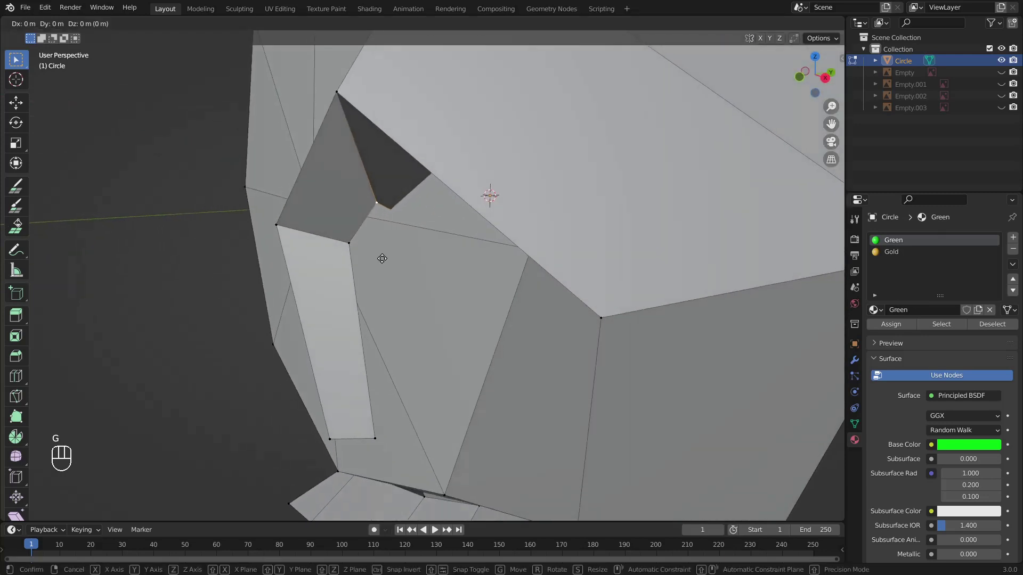
key("y")
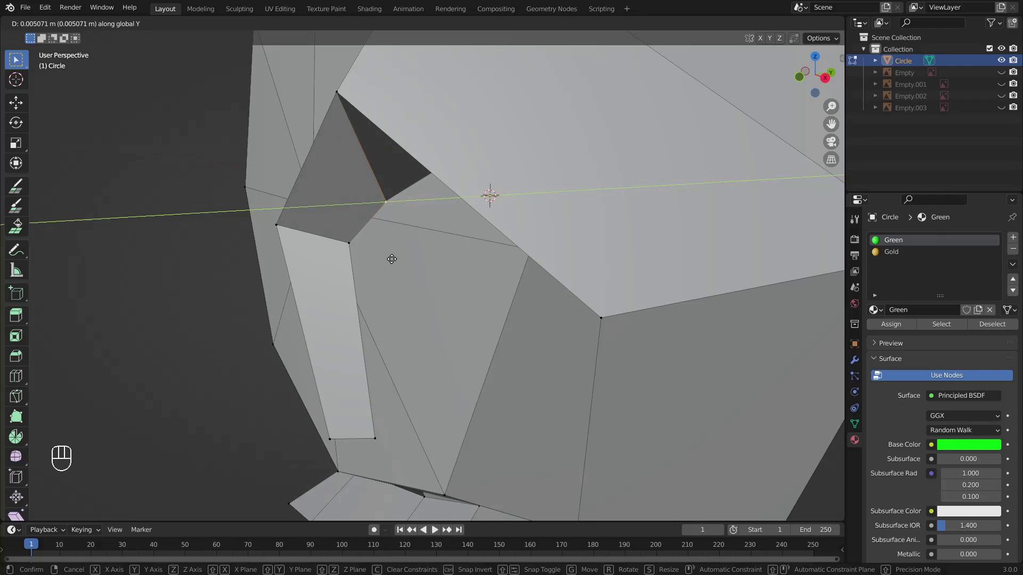
left_click(391, 259)
Step: Move the hidden inner-edge vertex on the curl's right side about -0.0785 m in Y
scroll(473, 212, "down", 3)
middle_click_drag(473, 213, 550, 204)
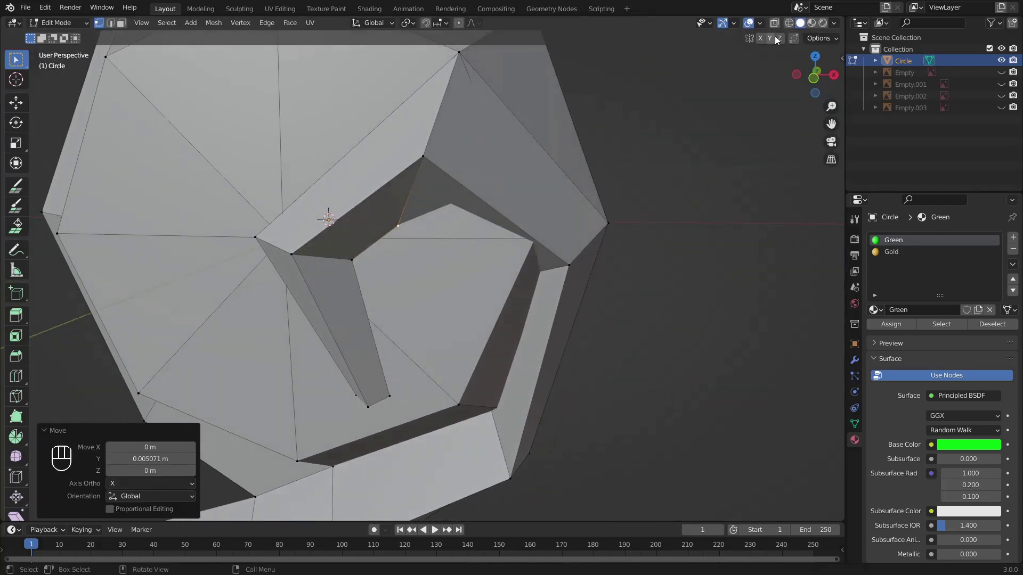
left_click(788, 23)
middle_click_drag(407, 286, 499, 324)
left_click(514, 283)
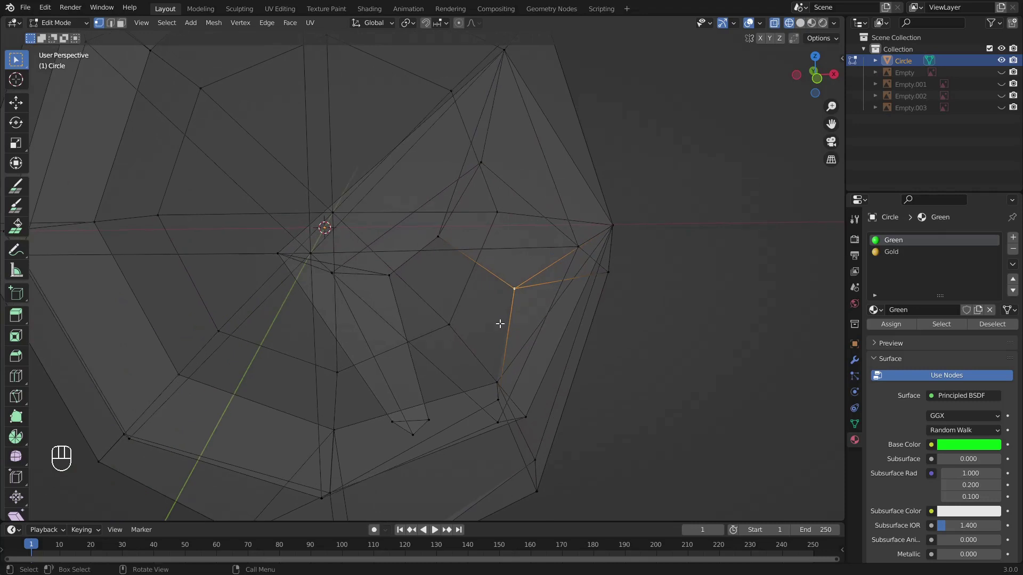
left_click(802, 24)
key("g")
key("y")
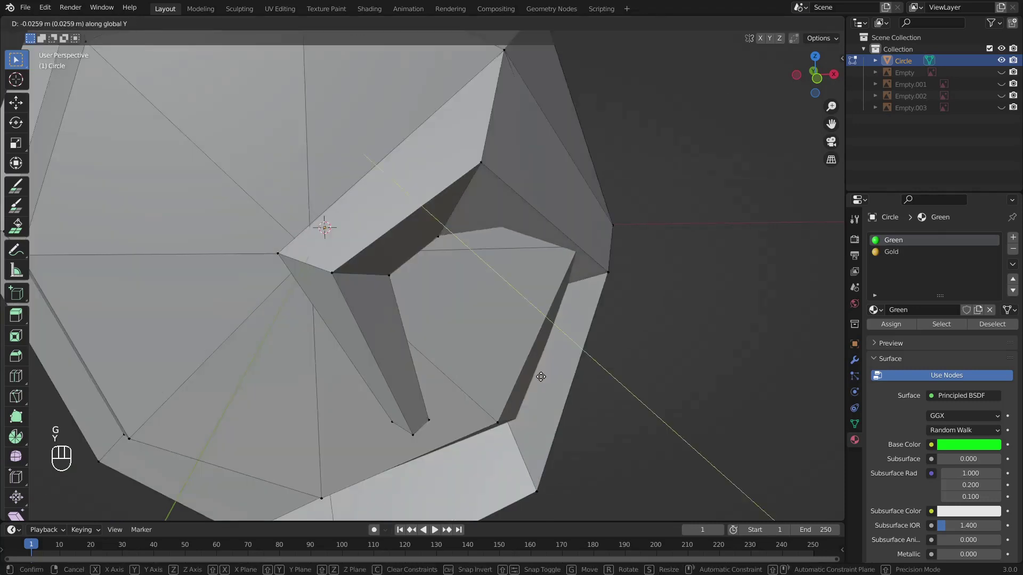
left_click(552, 390)
scroll(729, 84, "up", 2)
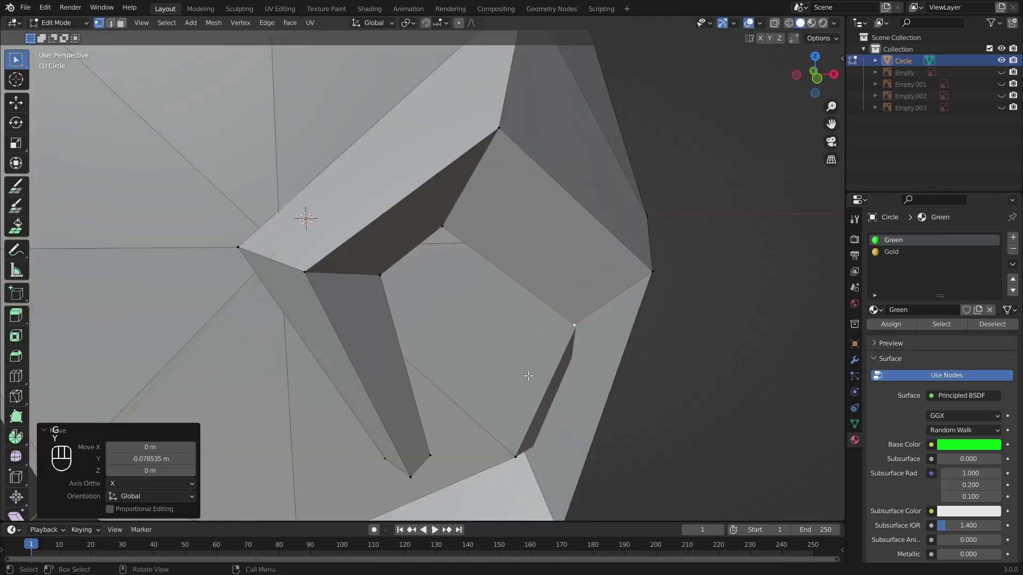
Step: Shift the curl's right inner-edge vertex about 0.0035 m in X and -0.0024 m in Z in front view, plus about 0.0060 m in Y
left_click(819, 76)
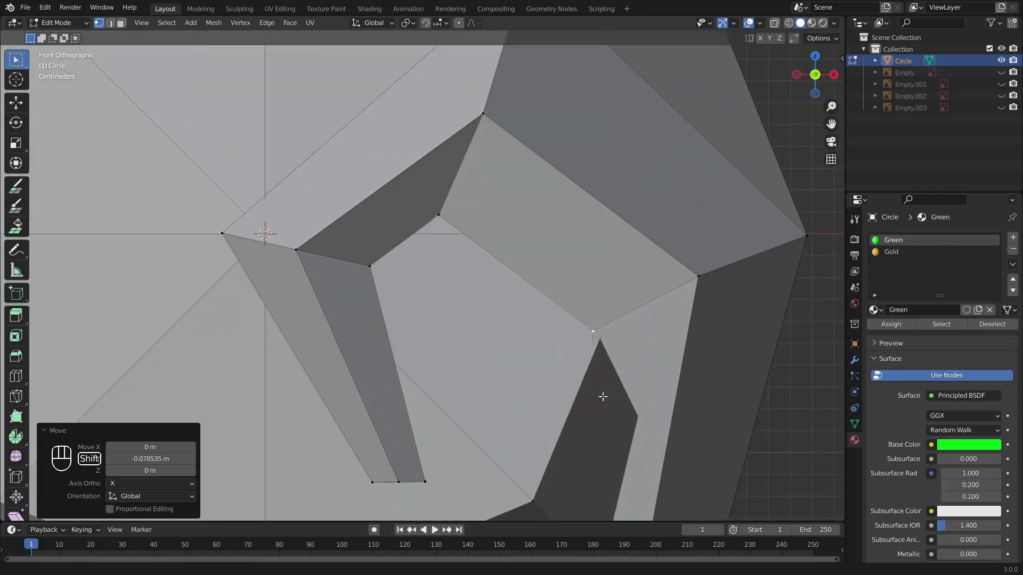
key("g")
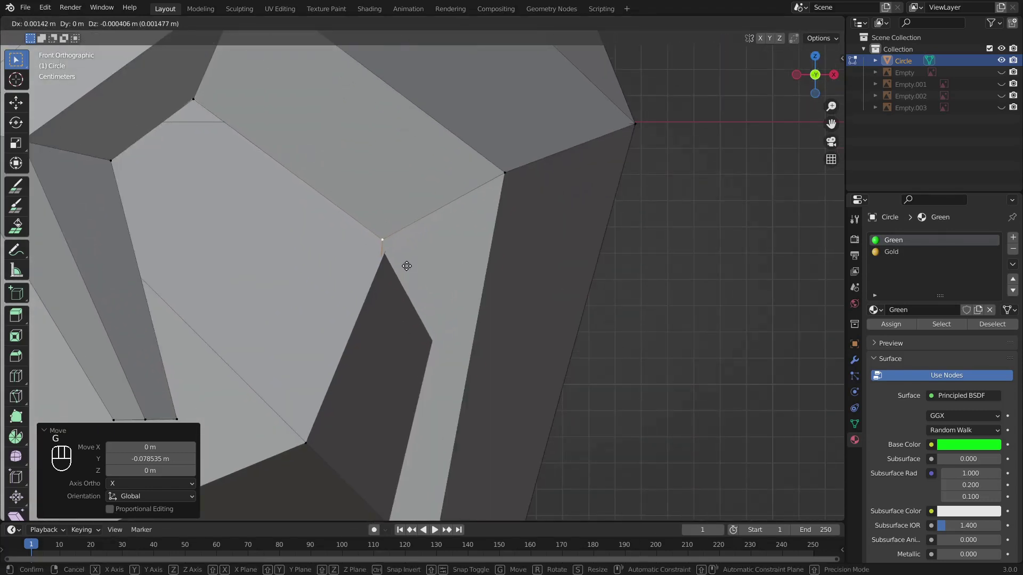
left_click(412, 271)
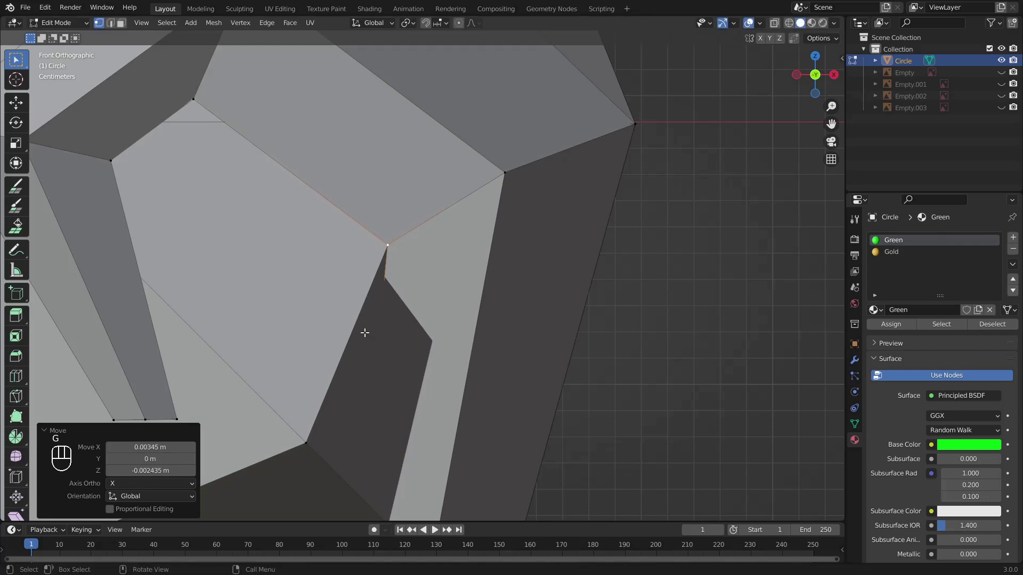
middle_click_drag(363, 333, 409, 347)
key("g")
key("y")
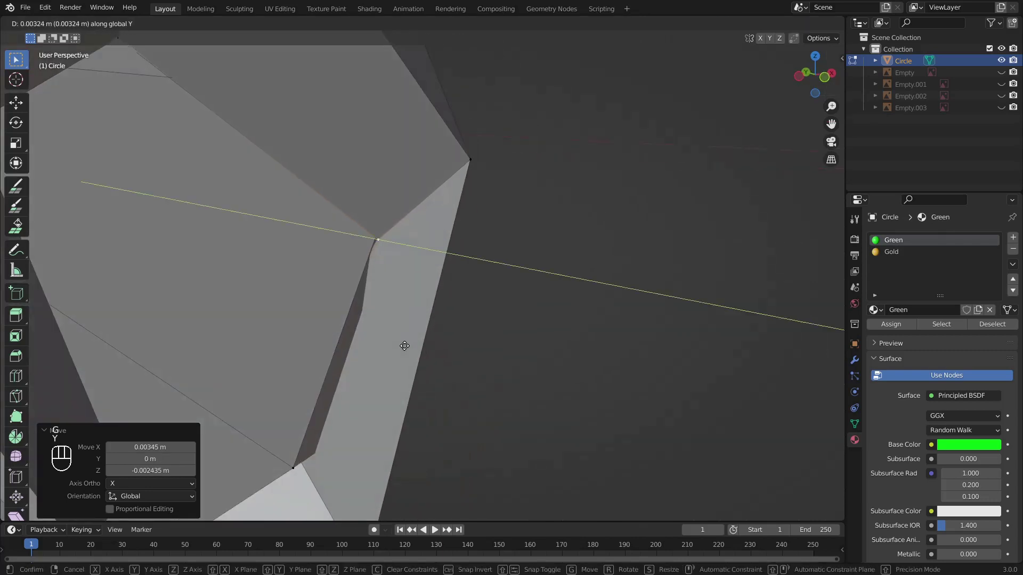
left_click(400, 346)
scroll(405, 363, "down", 3)
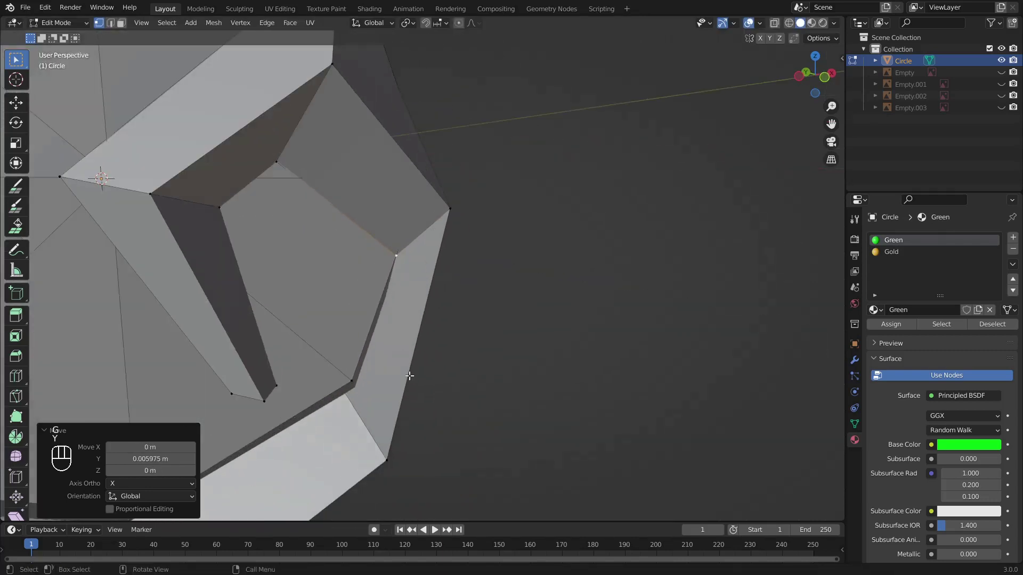
Step: Select the hidden vertex at the groove's lower-right corner and move it about 0.1576 m in Y
middle_click_drag(409, 375, 688, 137)
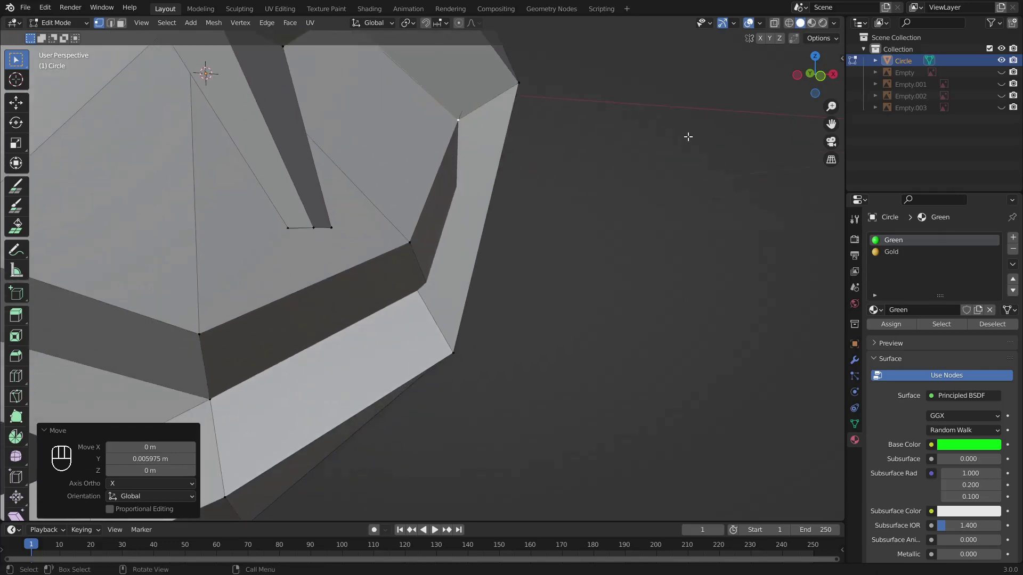
left_click(789, 22)
mouse_move(445, 342)
middle_mouse_down()
mouse_move(388, 336)
mouse_move(372, 345)
mouse_move(429, 304)
middle_mouse_up()
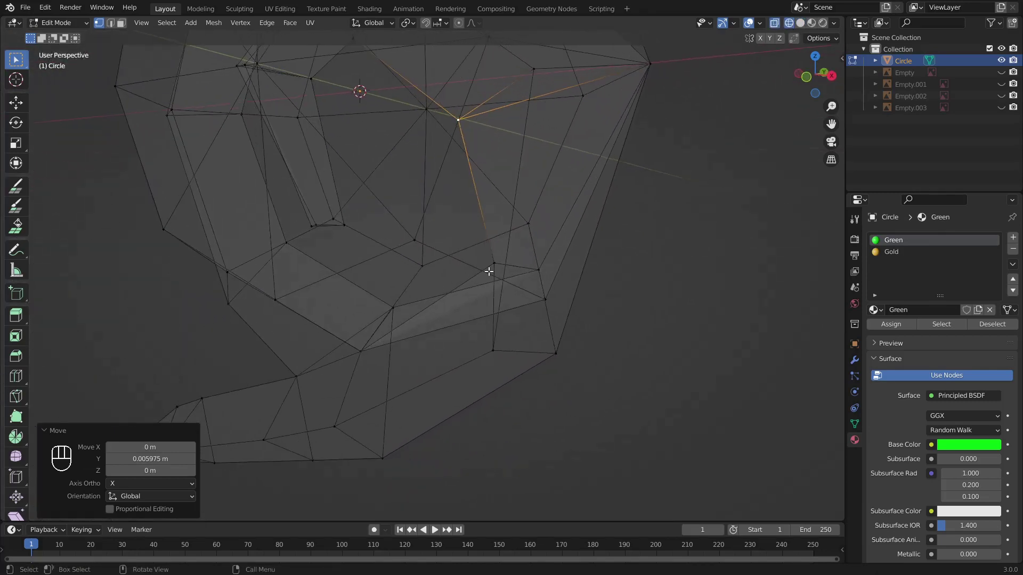
left_click(490, 269)
left_click(802, 23)
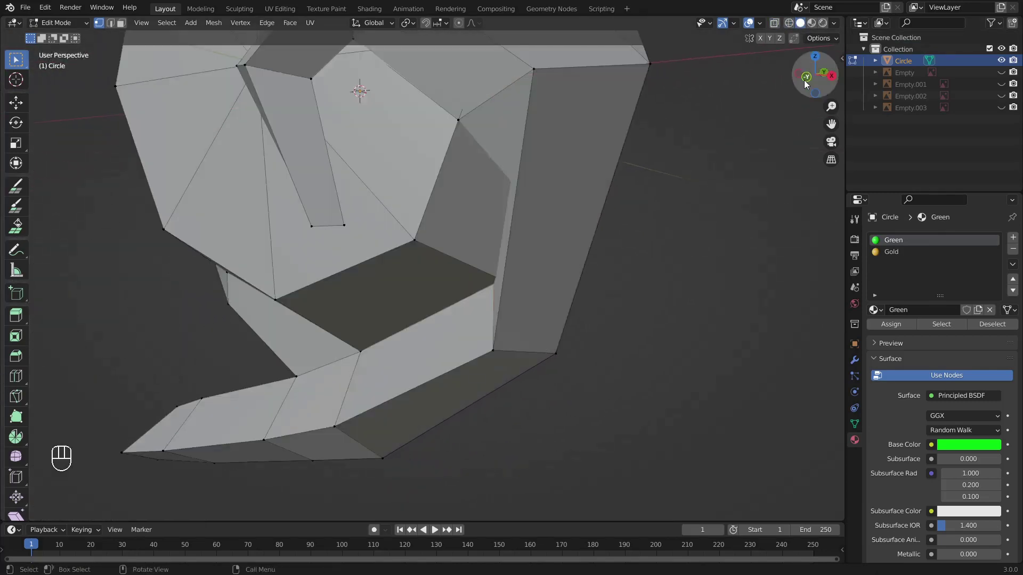
left_click(805, 78)
key("g")
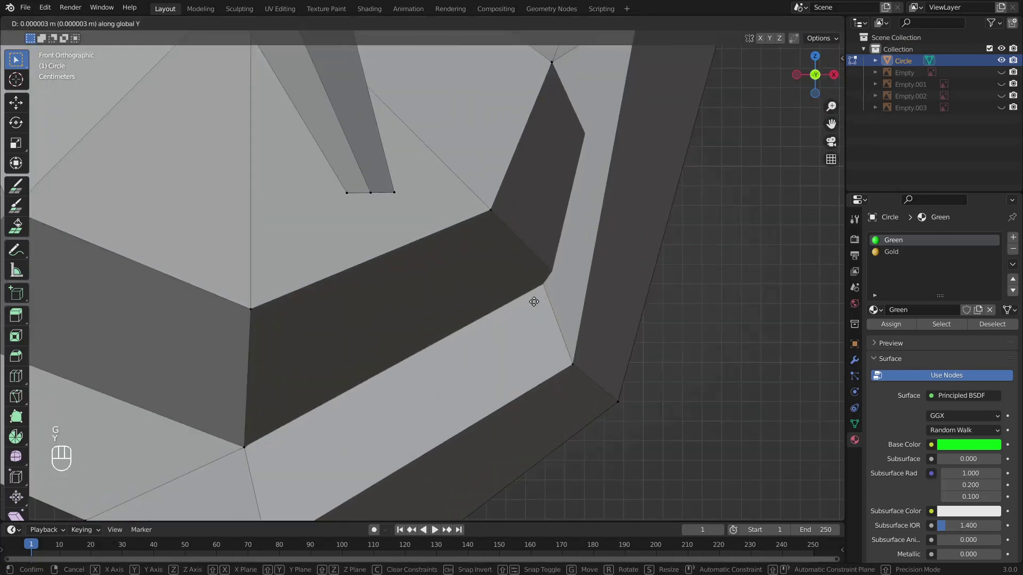
key("y")
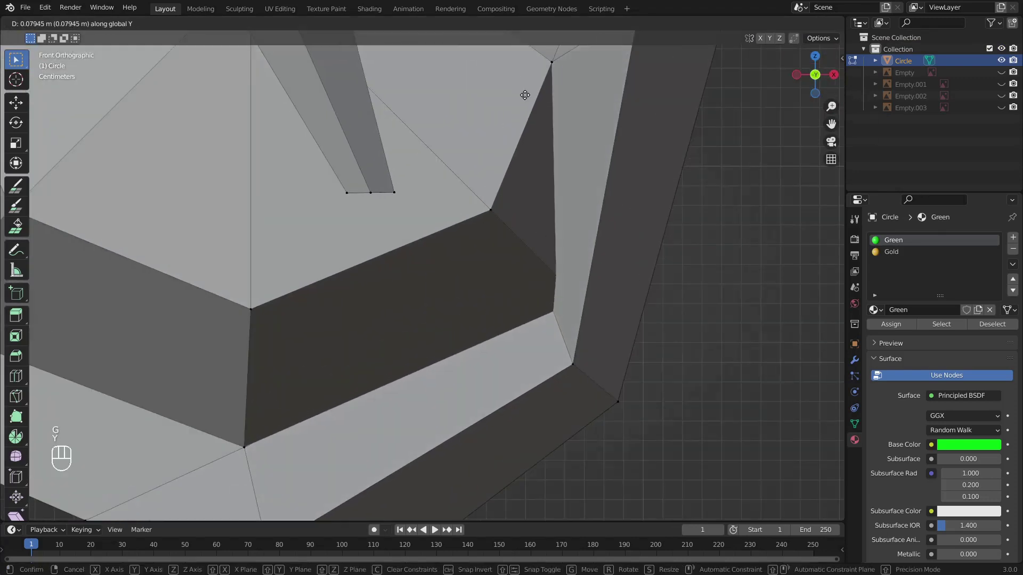
left_click(507, 204)
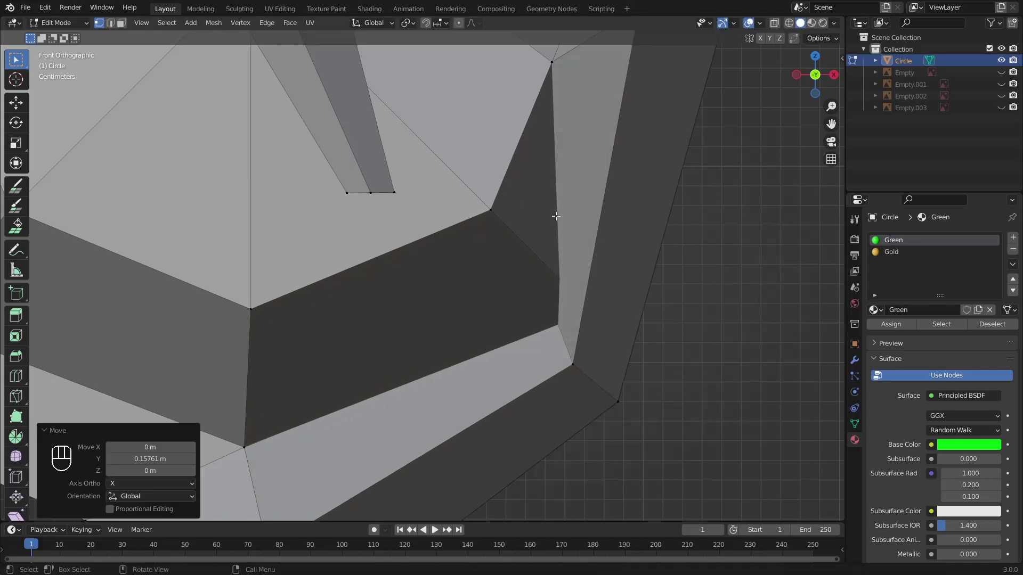
middle_click_drag(557, 213, 790, 70)
left_click(816, 75)
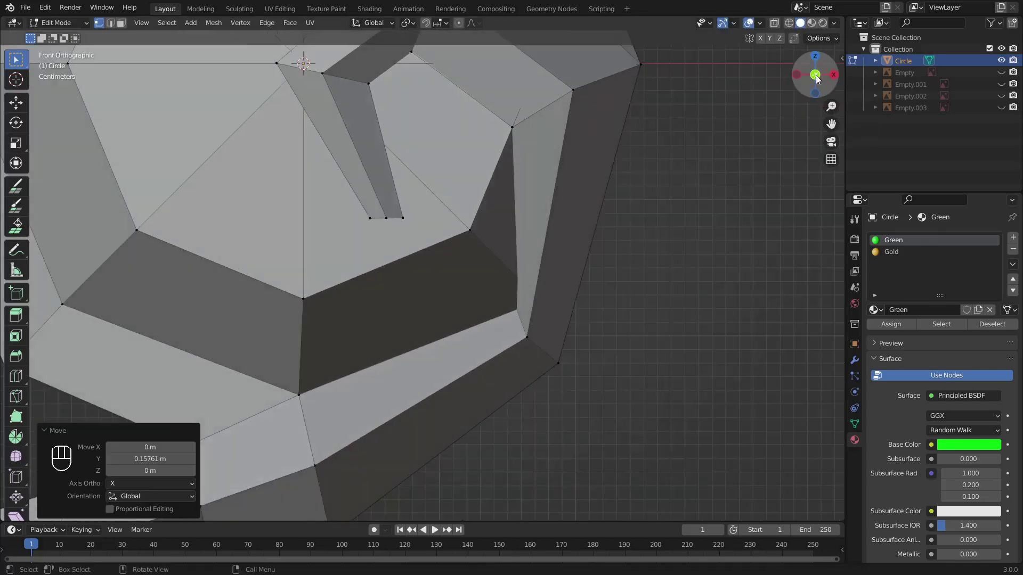
left_click(774, 23)
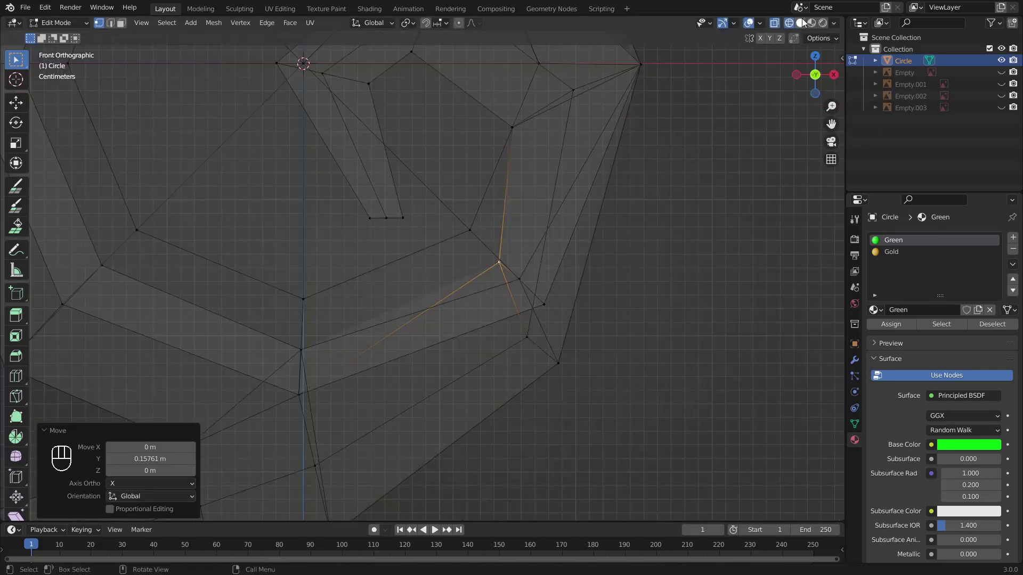
left_click(801, 21)
scroll(704, 138, "up", 3)
key("g")
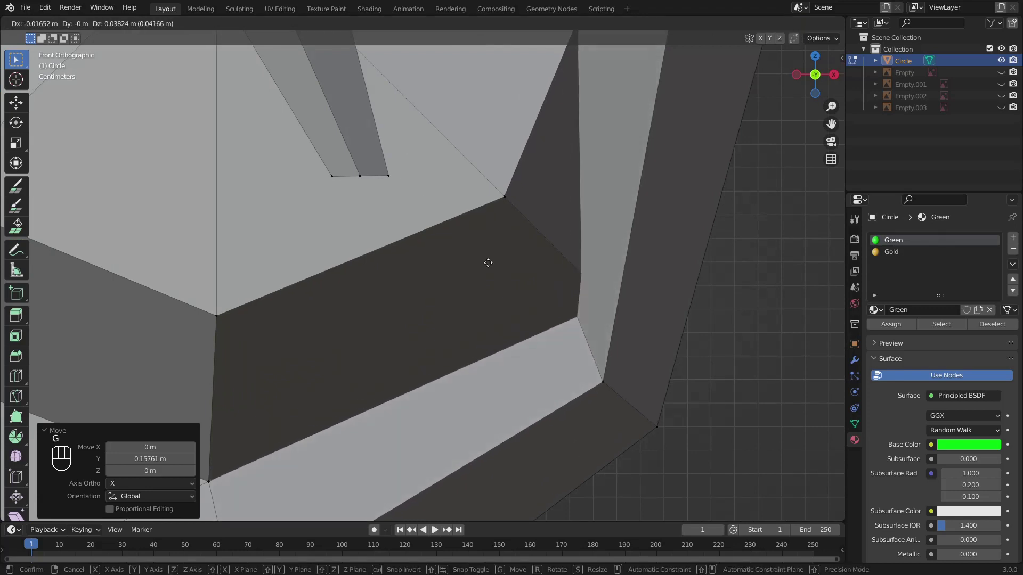
key("Escape")
Step: Move the selected vertex at the groove's lower-right corner about -0.2155 m in Y
left_click(789, 23)
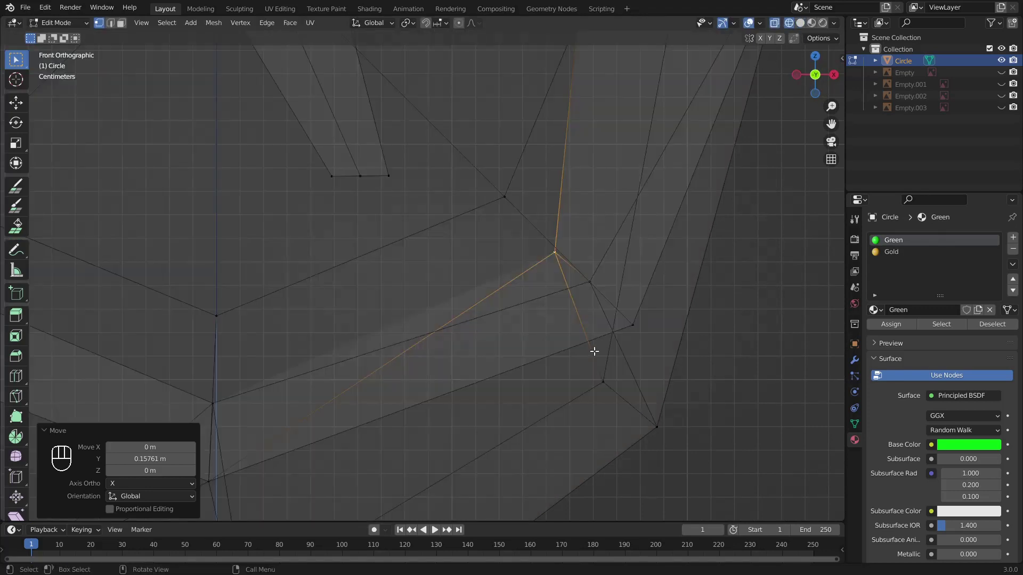
mouse_move(594, 349)
middle_mouse_down()
mouse_move(637, 370)
mouse_move(596, 336)
mouse_move(607, 333)
middle_mouse_up()
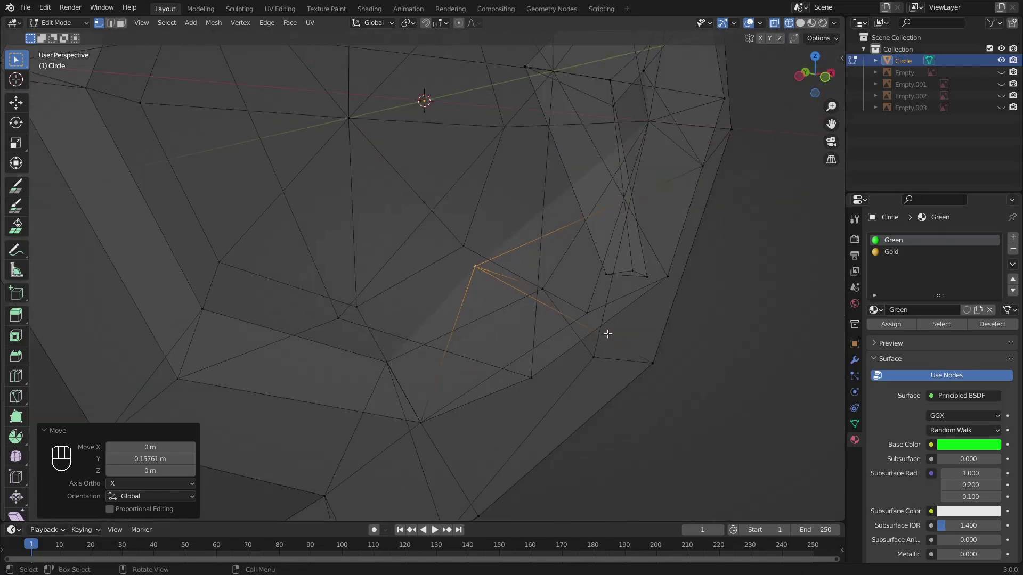
key("g")
key("y")
left_click(737, 395)
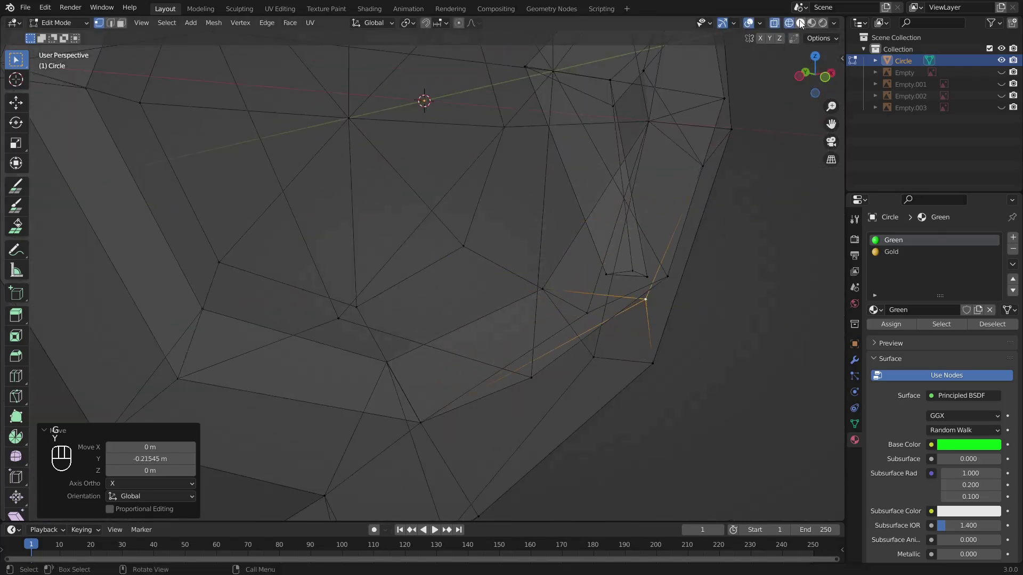
left_click(801, 23)
mouse_move(680, 303)
middle_mouse_down()
mouse_move(650, 314)
mouse_move(501, 298)
mouse_move(755, 101)
middle_mouse_up()
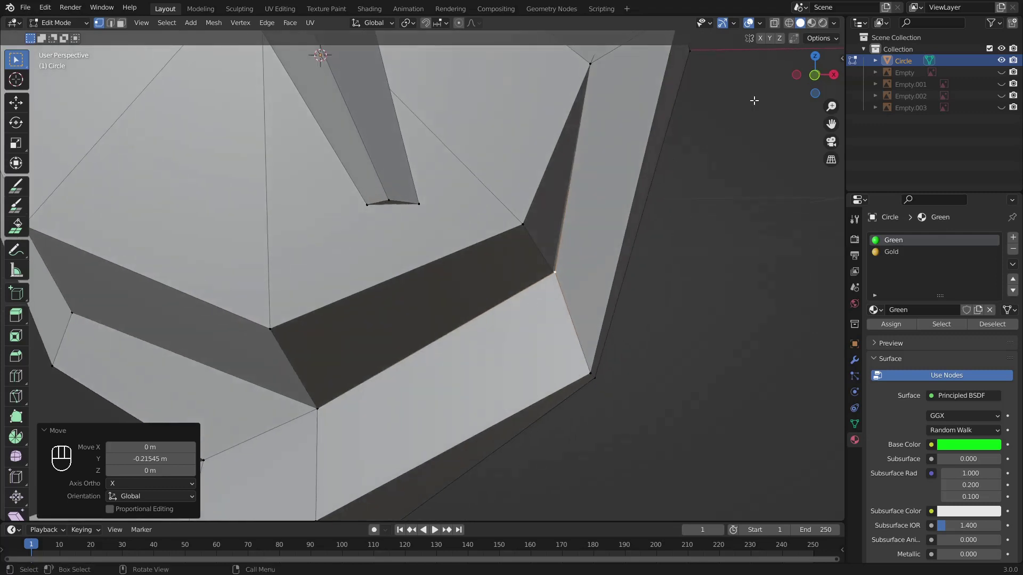
Step: In front view, move the groove's lower-right corner vertex about -0.0050 m in X and 0.0077 m in Z
left_click(809, 79)
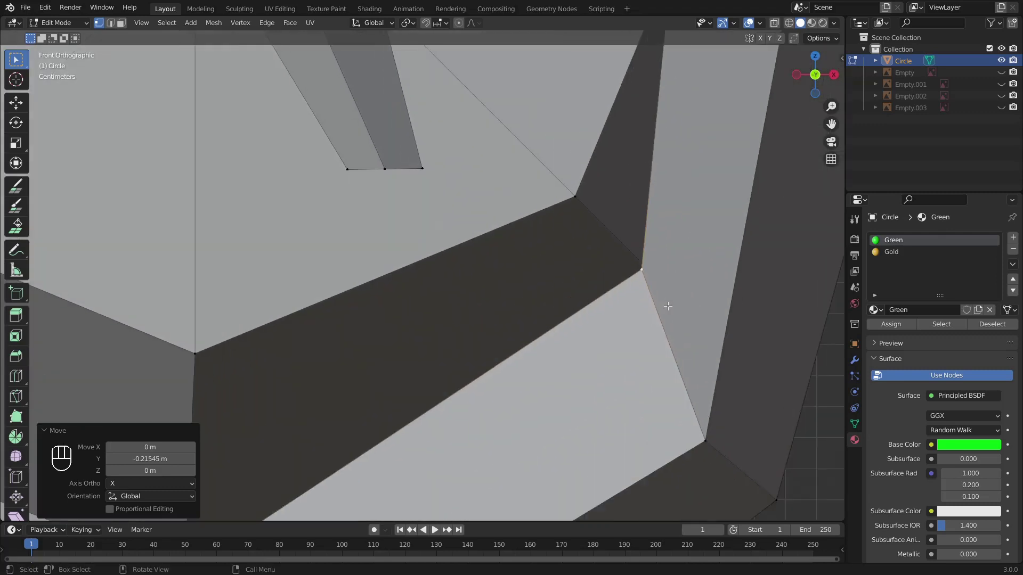
key("g")
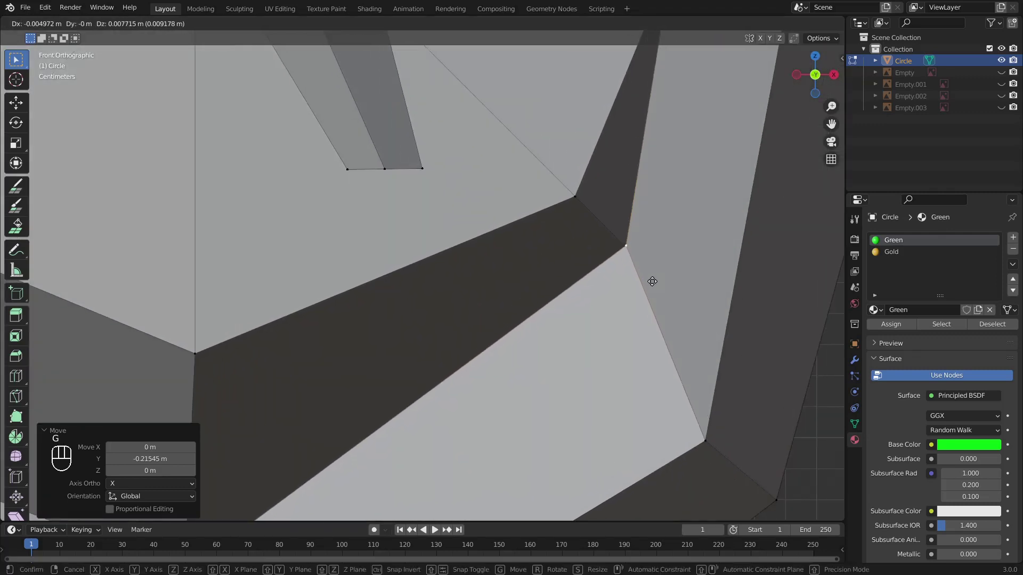
left_click(652, 281)
Step: Examine the reshaped groove and curl from several angles and the front, with and without the mesh edges, ending in object mode
scroll(652, 281, "down", 5)
middle_click_drag(653, 281, 664, 256)
key("Tab")
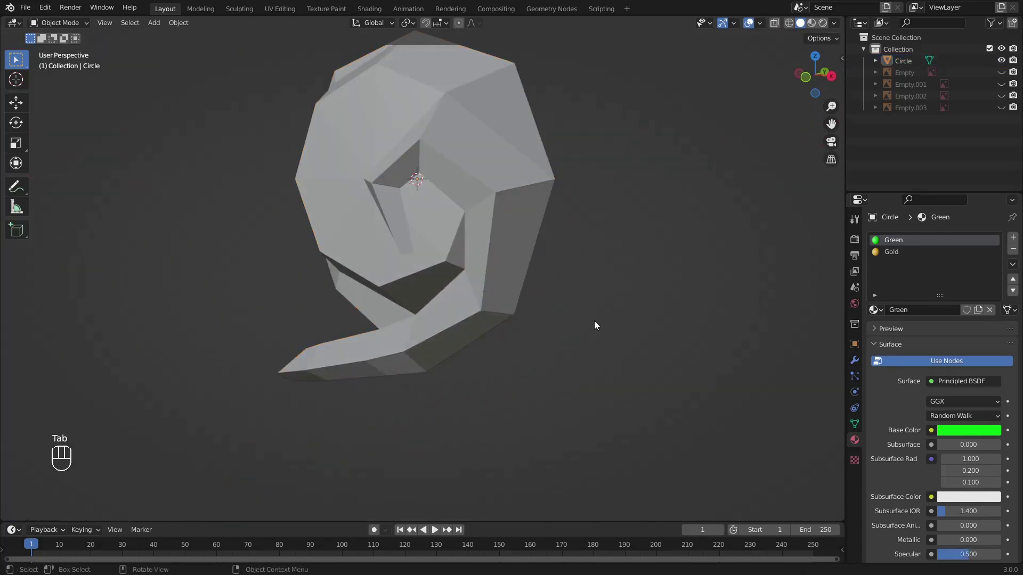
scroll(593, 323, "up", 4)
scroll(647, 330, "down", 3)
scroll(586, 330, "up", 2)
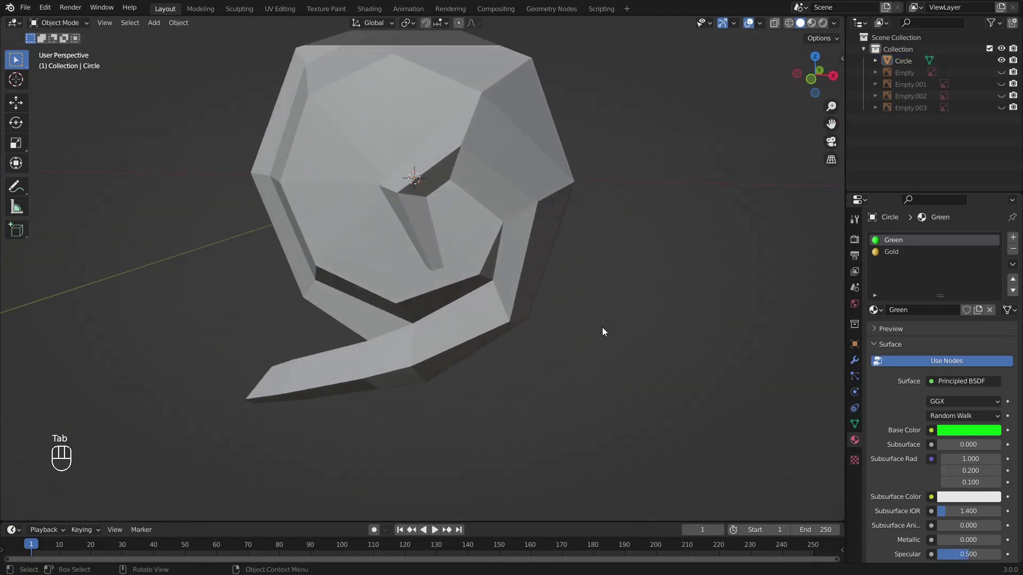
key("Tab")
scroll(585, 269, "up", 4)
middle_click_drag(610, 267, 555, 282)
left_click(816, 79)
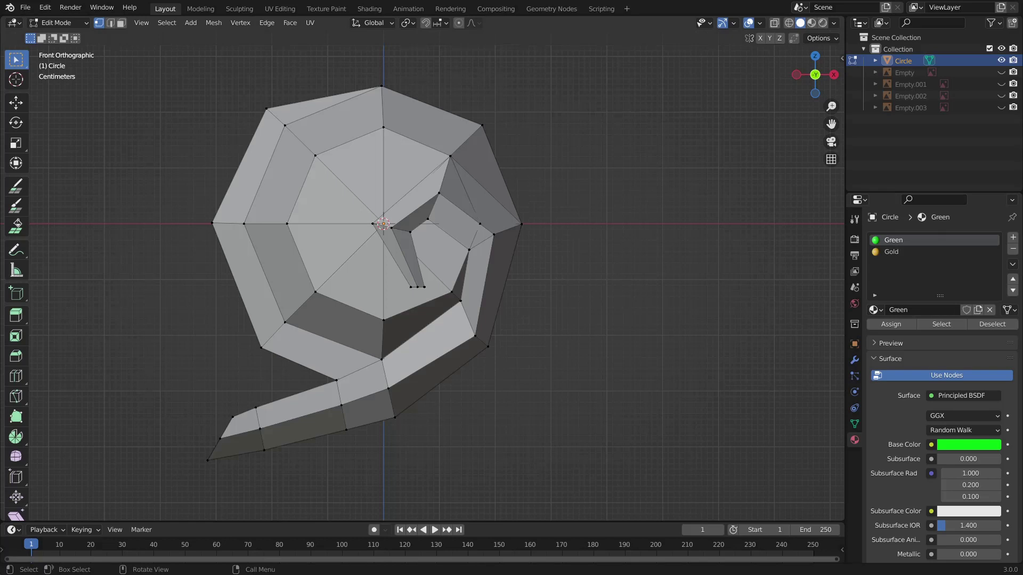
key("Tab")
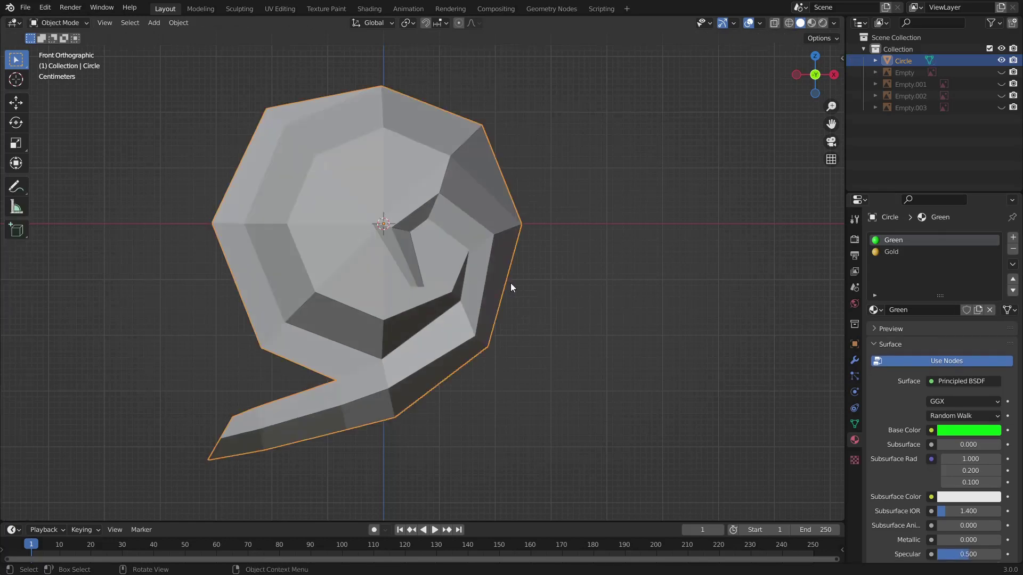
Step: Apply the location and scale transforms to the joined model
key("ctrl+a")
left_click(507, 263)
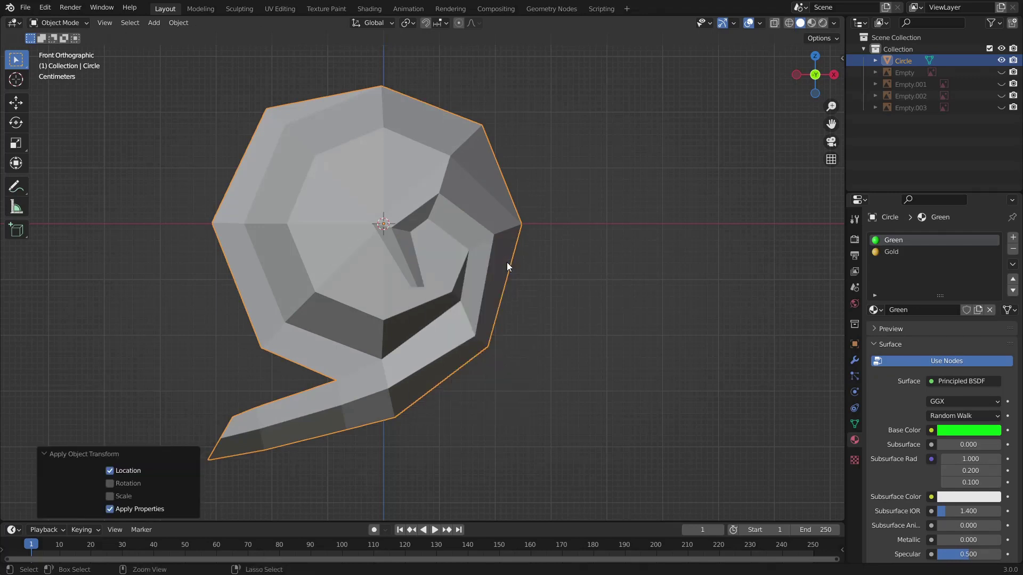
key("ctrl+a")
left_click(510, 282)
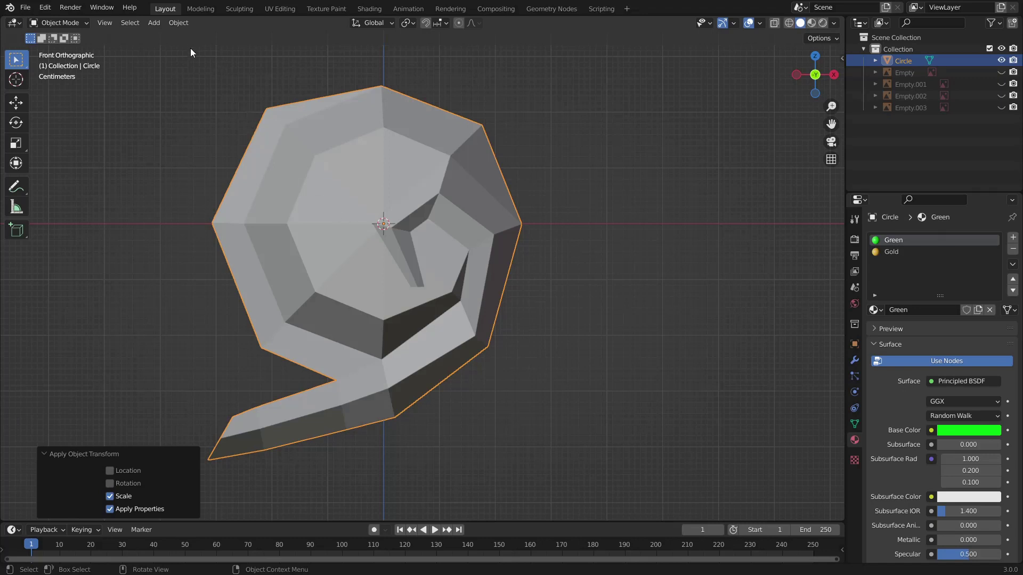
Step: Set the joined model to smooth shading
left_click(176, 24)
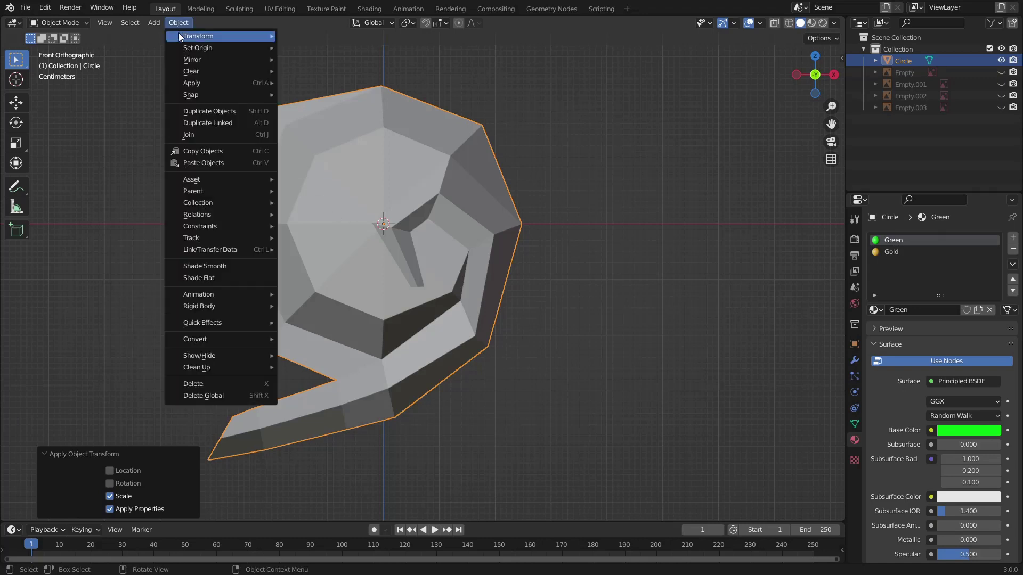
left_click(209, 265)
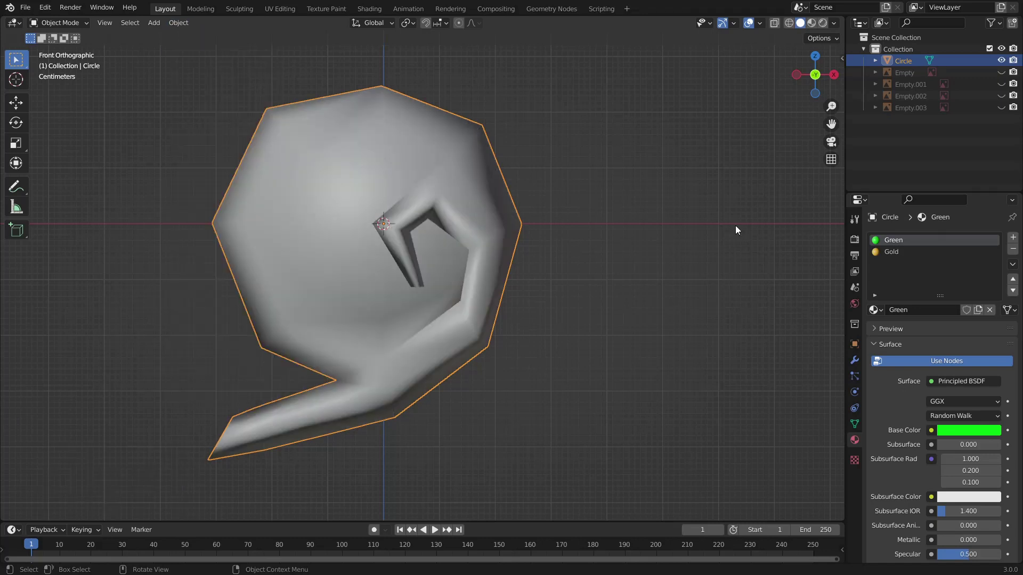
mouse_move(491, 245)
middle_mouse_down()
mouse_move(613, 269)
mouse_move(461, 267)
mouse_move(474, 261)
middle_mouse_up()
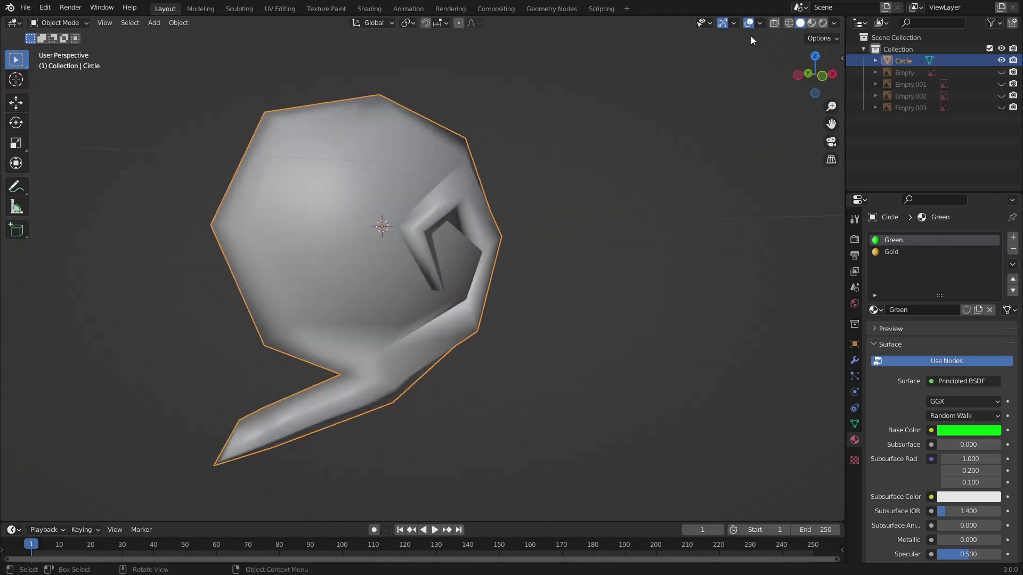
Step: Display the model in Material Preview shading, turn it to face the front, and start exporting it as FBX
left_click(811, 22)
mouse_move(538, 256)
middle_mouse_down()
mouse_move(568, 263)
mouse_move(596, 251)
mouse_move(510, 228)
mouse_move(481, 251)
mouse_move(536, 262)
mouse_move(384, 266)
mouse_move(560, 250)
mouse_move(459, 253)
mouse_move(500, 281)
mouse_move(407, 280)
mouse_move(444, 306)
mouse_move(397, 311)
mouse_move(477, 303)
mouse_move(416, 287)
middle_mouse_up()
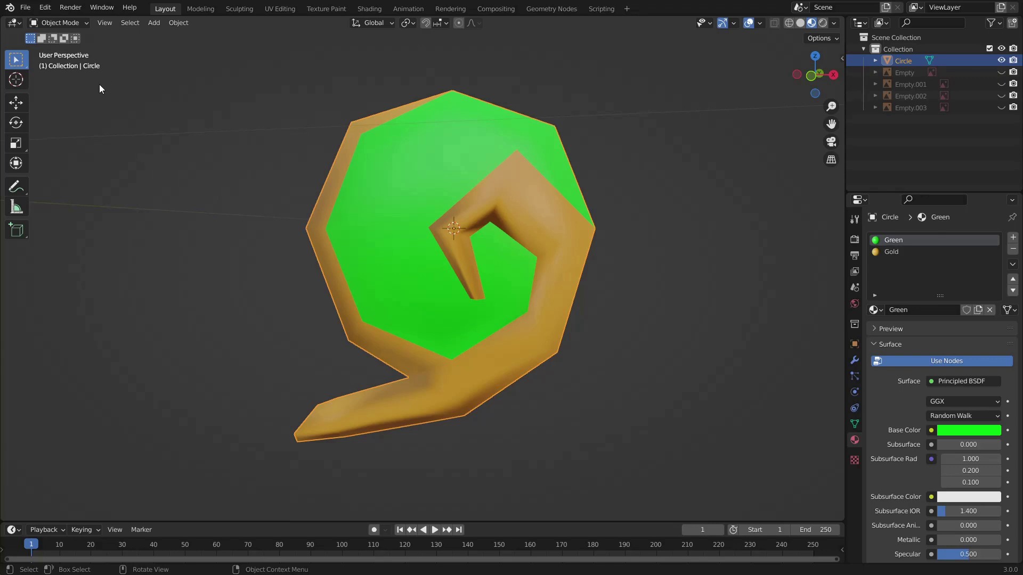
left_click(26, 9)
mouse_move(63, 177)
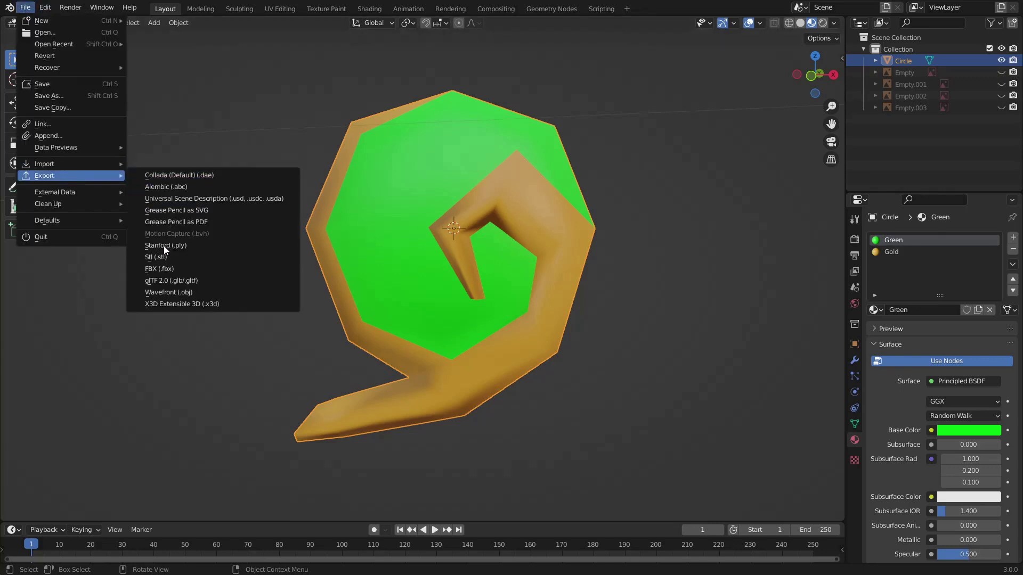
left_click(164, 267)
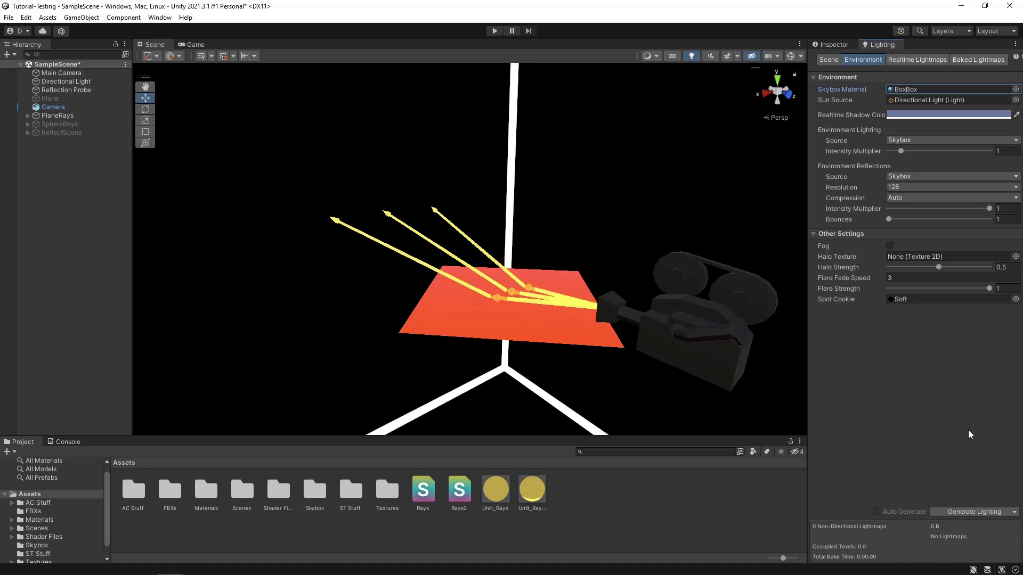
Step: Switch to the Unity scene and examine the camera rays reflecting off the sphere onto the coloured and checkered skybox walls
mouse_move(643, 398)
right_mouse_down()
mouse_move(623, 283)
mouse_move(642, 274)
mouse_move(772, 78)
mouse_move(853, 266)
mouse_move(888, 404)
mouse_move(889, 457)
mouse_move(464, 401)
mouse_move(418, 269)
mouse_move(484, 258)
mouse_move(593, 411)
mouse_move(668, 425)
mouse_move(650, 397)
right_mouse_up()
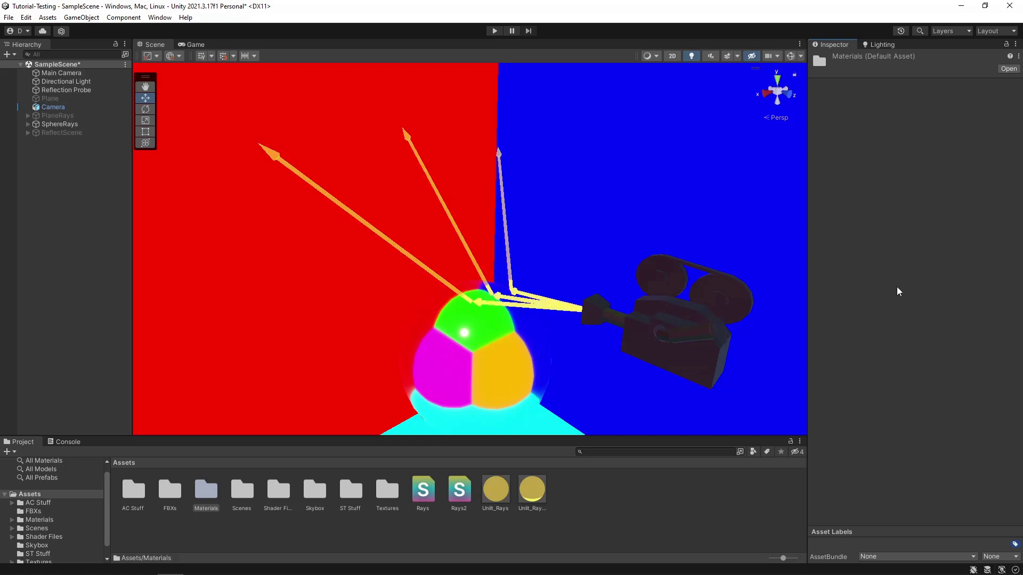
right_click_drag(671, 223, 538, 219)
key("d")
key("s")
right_click_drag(613, 314, 586, 292)
scroll(586, 308, "down", 2)
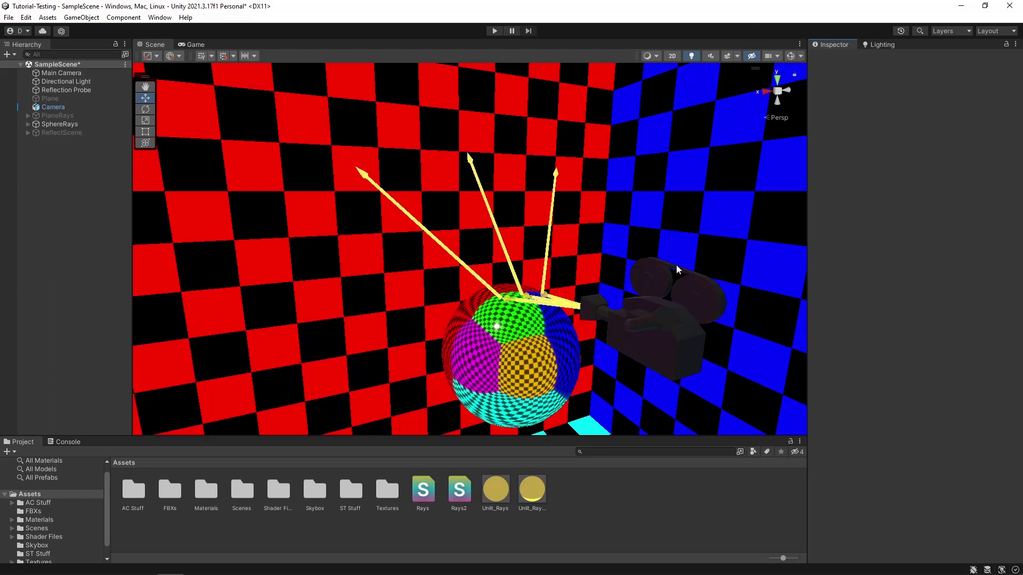
mouse_move(676, 264)
right_mouse_down()
mouse_move(743, 289)
mouse_move(270, 286)
mouse_move(849, 285)
mouse_move(742, 297)
mouse_move(682, 276)
right_mouse_up()
scroll(673, 309, "up", 3)
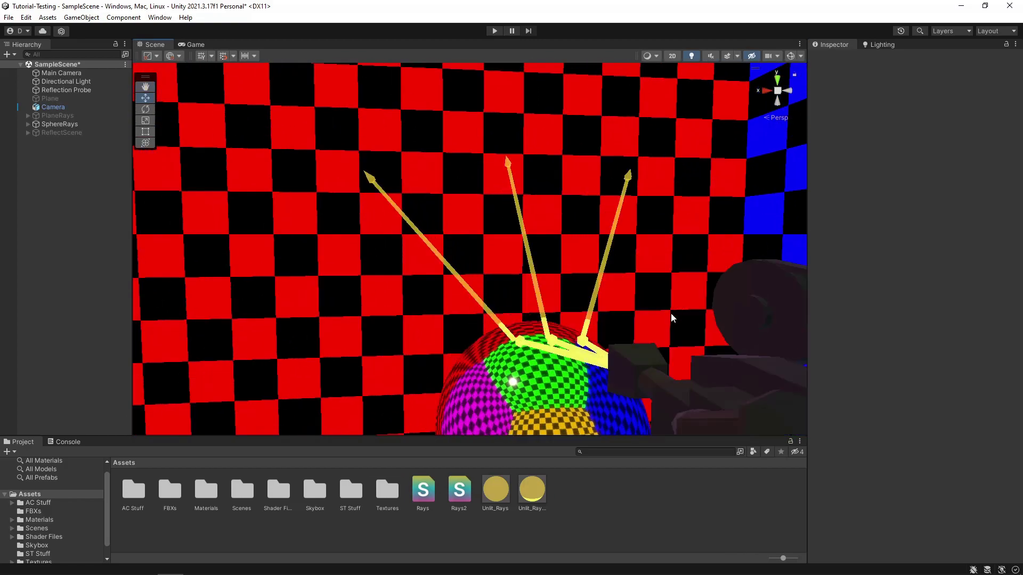
scroll(670, 314, "up", 4)
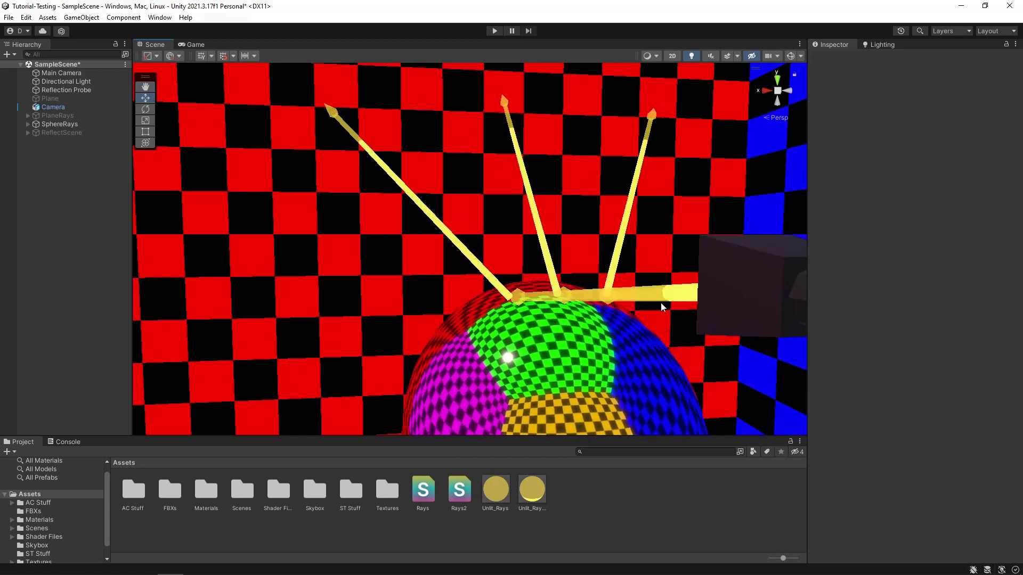
right_click_drag(627, 311, 623, 227)
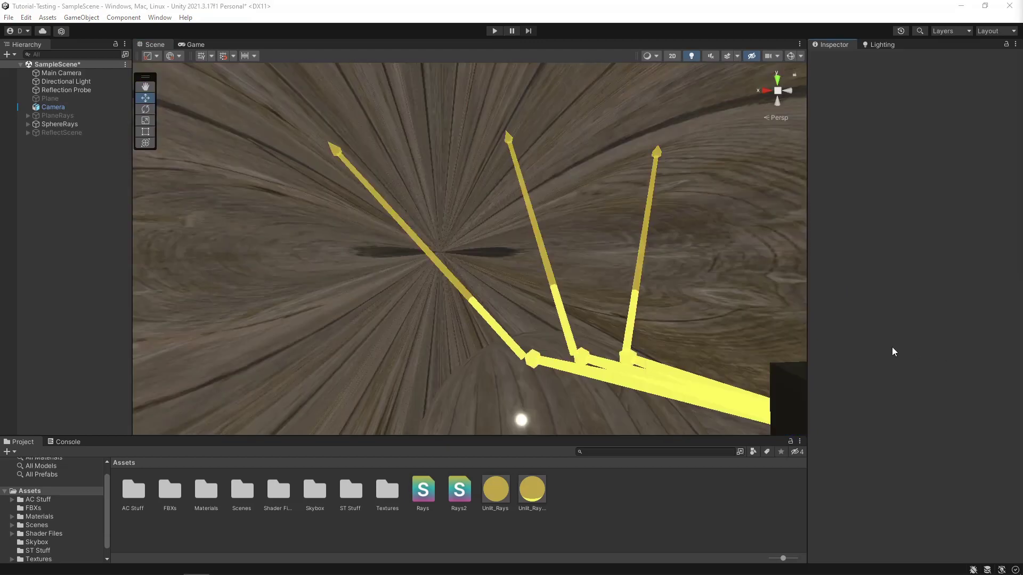
Step: Examine the reflected camera rays around the sphere against the wooden skybox from several angles
scroll(466, 319, "down", 3)
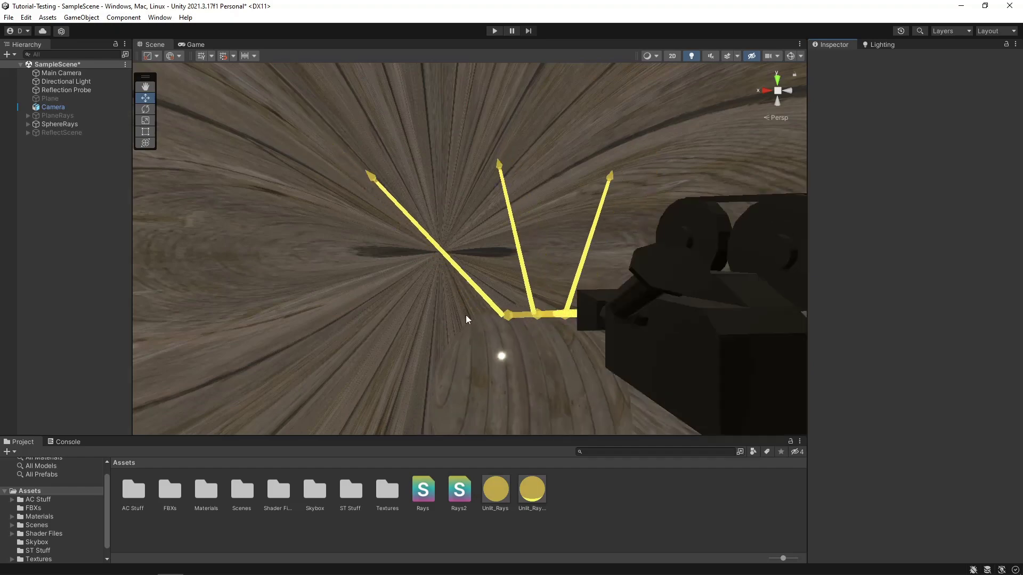
right_click_drag(465, 315, 412, 343)
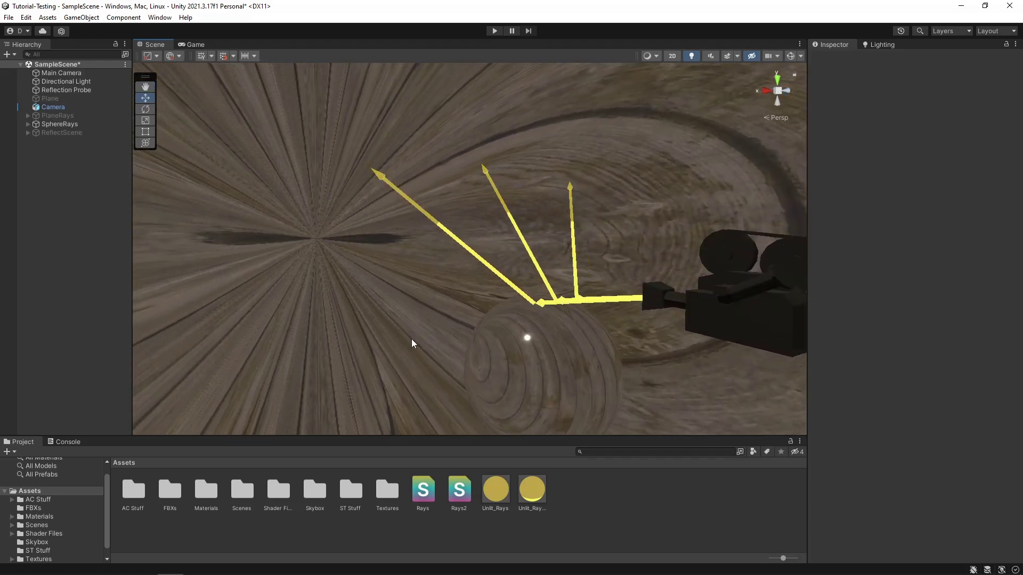
scroll(426, 353, "down", 2)
middle_click_drag(427, 354, 431, 357)
right_click_drag(447, 372, 445, 386)
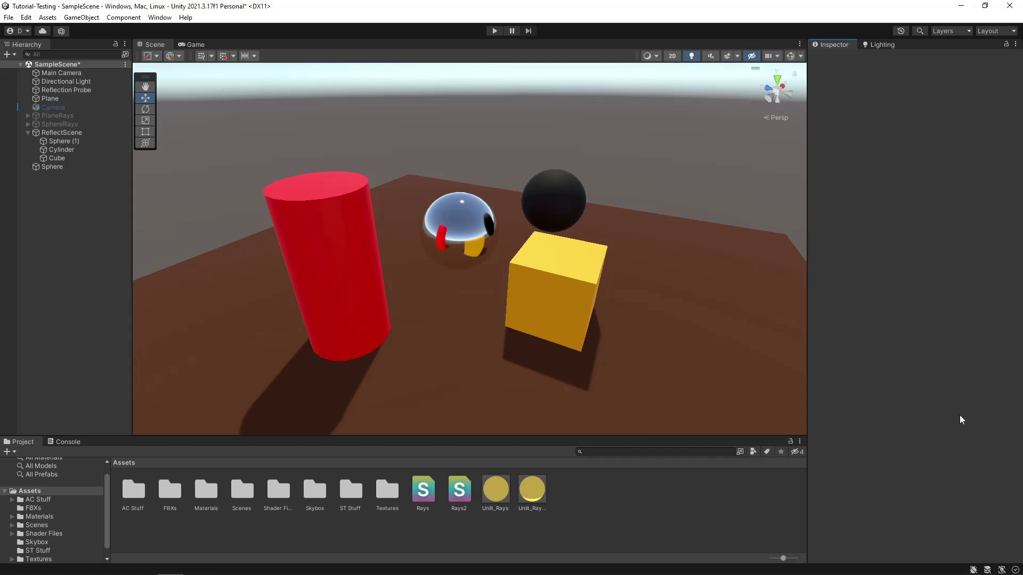
Step: Move the yellow cube along its Z axis beside the reflective sphere
left_click(547, 291)
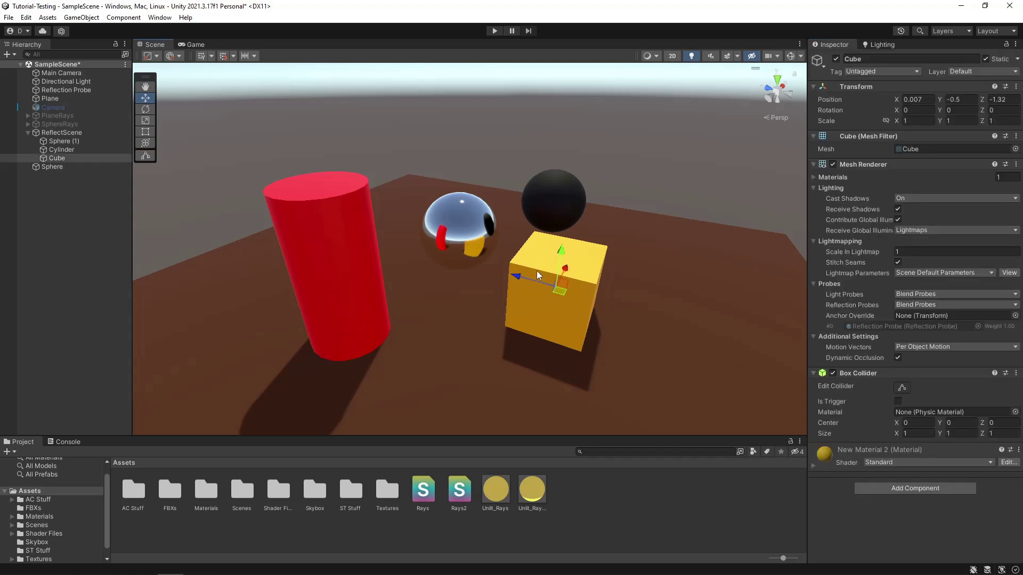
mouse_move(516, 274)
left_mouse_down()
mouse_move(596, 303)
mouse_move(506, 267)
mouse_move(566, 289)
mouse_move(512, 281)
left_mouse_up()
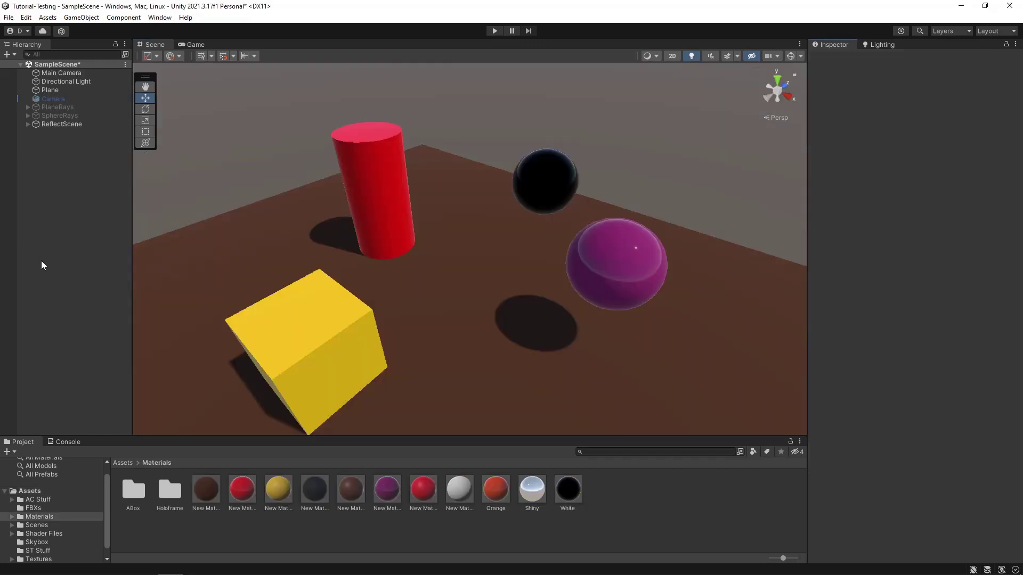
Step: Add a Reflection Probe to the scene with its default name and select it
right_click(55, 249)
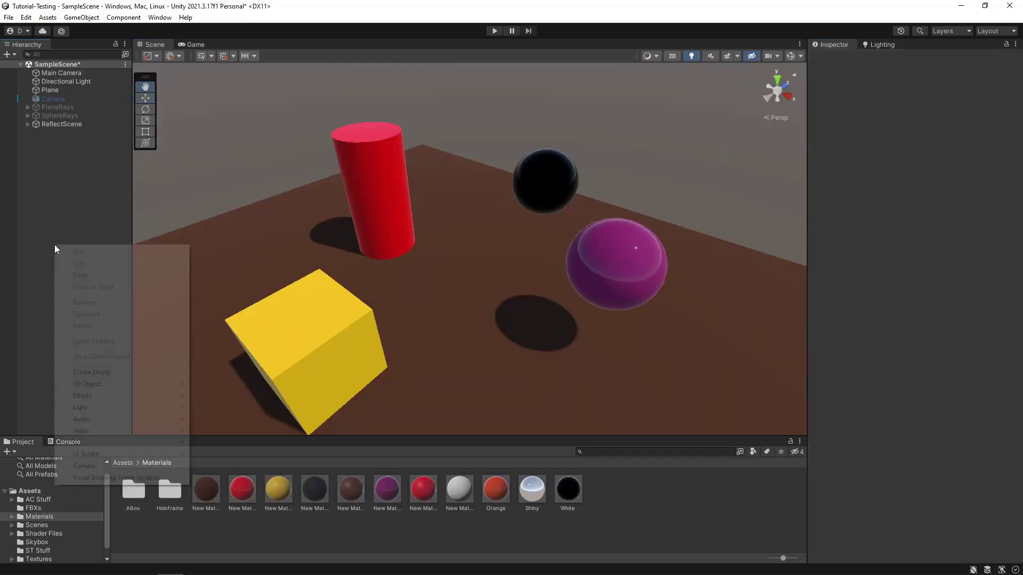
mouse_move(142, 409)
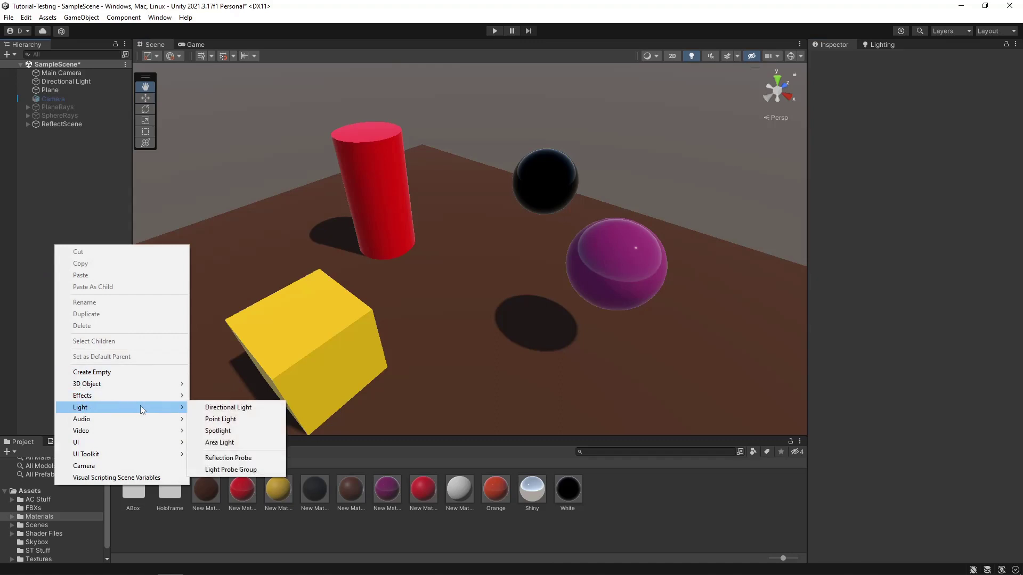
left_click(228, 458)
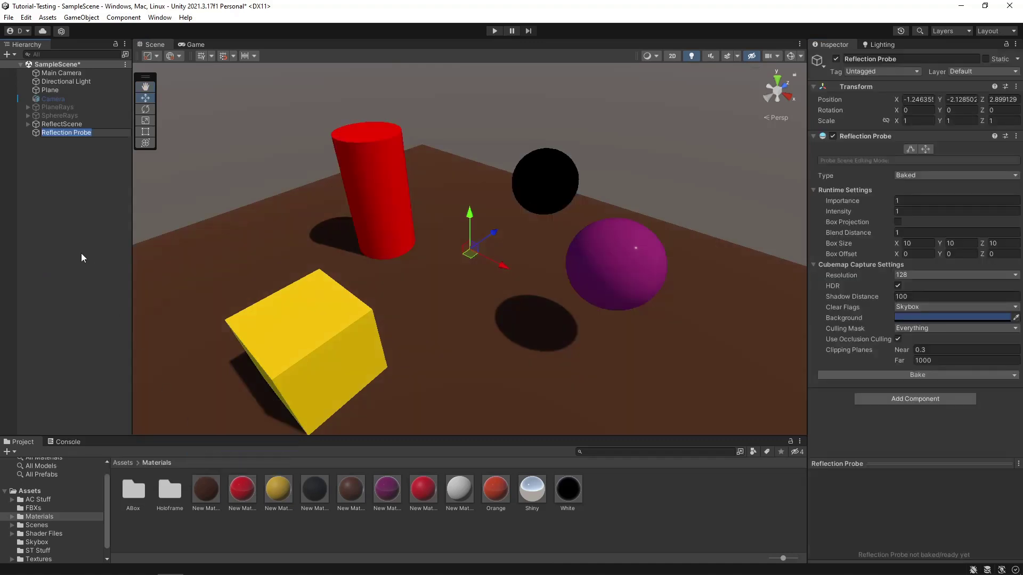
left_click(62, 188)
left_click(72, 132)
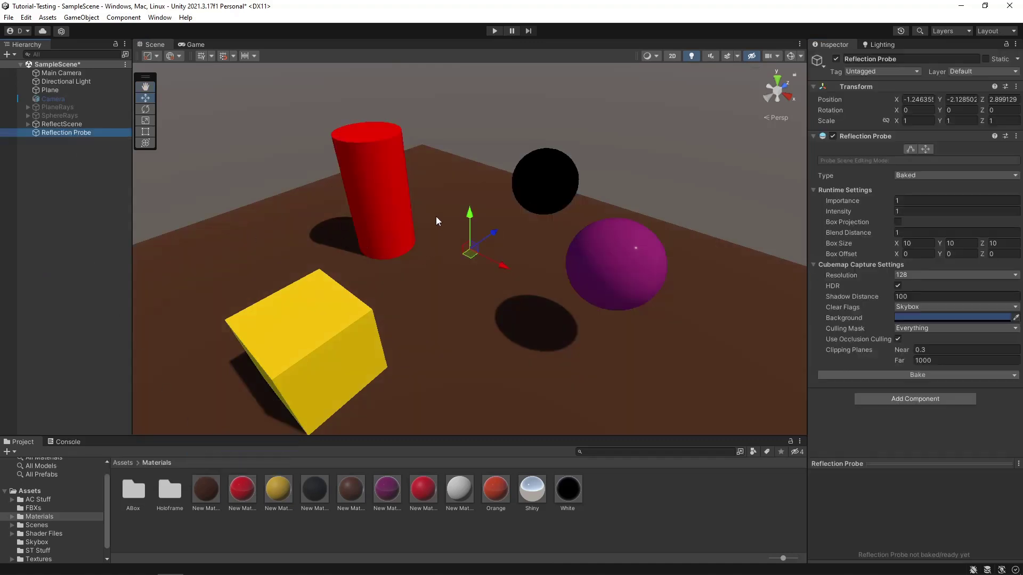
Step: Move the reflection probe to about X 0.909, Y 0.659, Z 0.263 and bake it
left_click_drag(472, 218, 474, 88)
left_click_drag(472, 130, 469, 234)
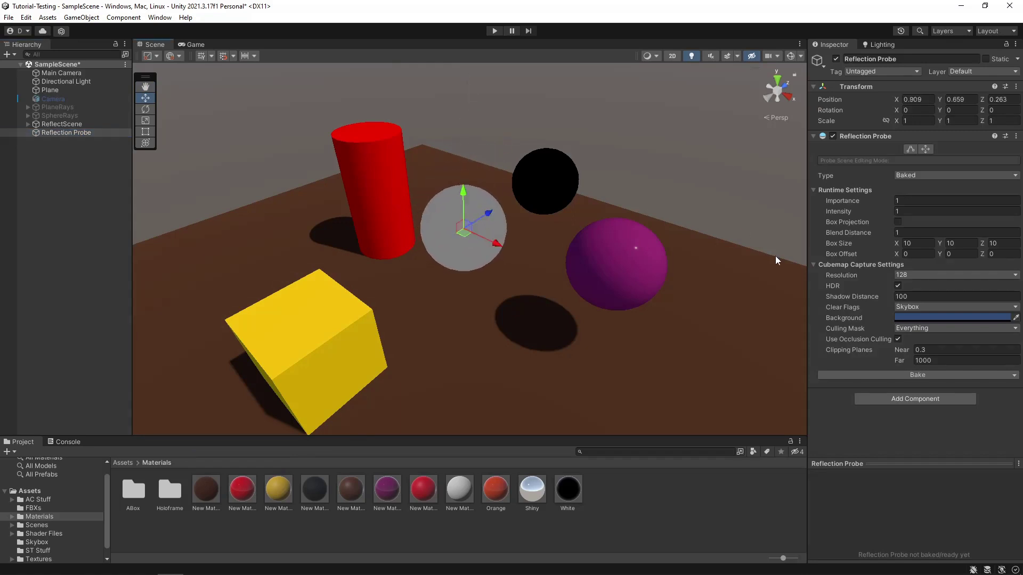
left_click(928, 379)
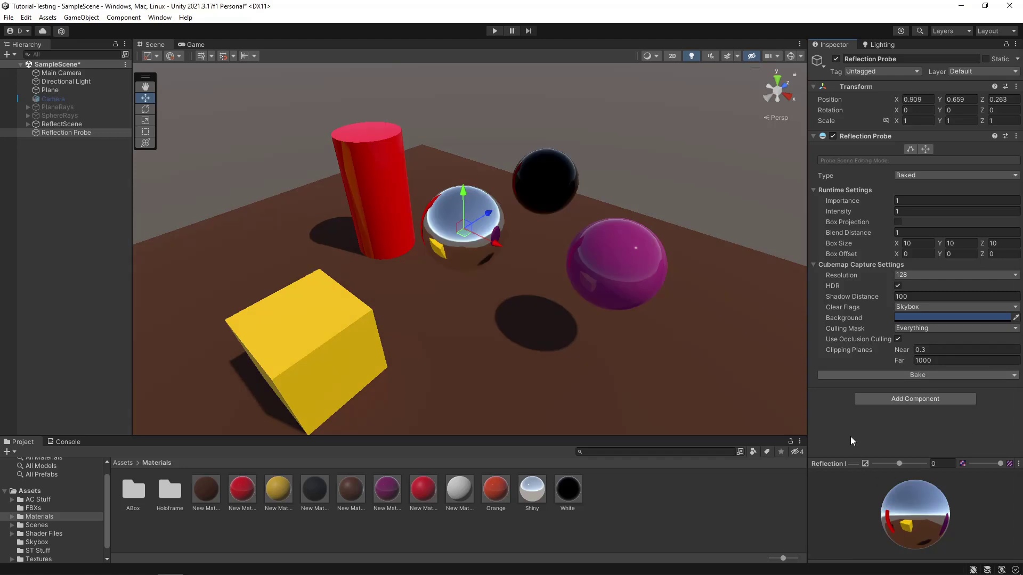
Step: Examine the baked reflections on the chrome, black and purple spheres from all around the scene
middle_click_drag(545, 347, 506, 301)
right_click_drag(533, 376, 494, 321)
middle_click_drag(495, 321, 525, 292)
right_click_drag(525, 292, 605, 316)
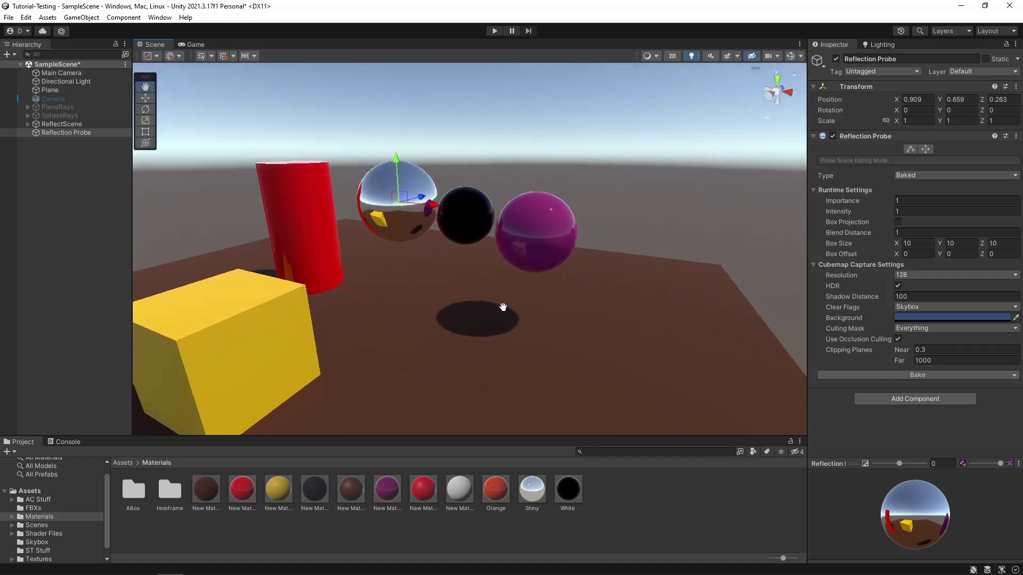
middle_click_drag(502, 306, 634, 322)
right_click_drag(449, 303, 608, 314)
middle_click_drag(490, 308, 602, 315)
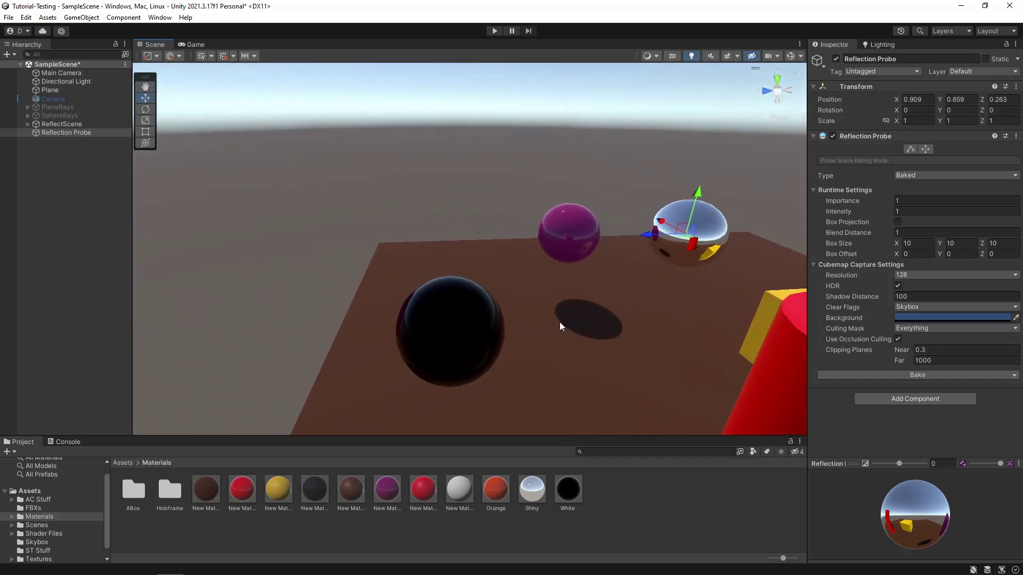
right_click_drag(488, 317, 575, 338)
middle_click_drag(574, 338, 548, 327)
right_click_drag(610, 341, 572, 335)
middle_click_drag(571, 337, 489, 347)
right_click_drag(496, 345, 378, 340)
middle_click_drag(502, 341, 375, 303)
scroll(379, 304, "up", 2)
middle_click_drag(491, 324, 429, 316)
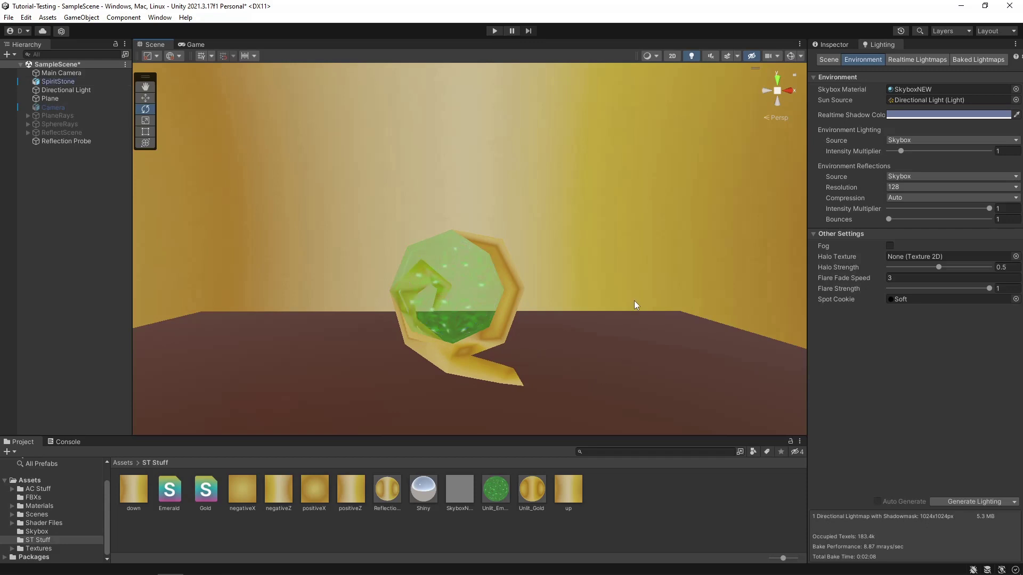
mouse_move(637, 393)
right_mouse_down()
mouse_move(537, 274)
mouse_move(503, 206)
mouse_move(688, 210)
mouse_move(601, 354)
mouse_move(539, 358)
mouse_move(382, 354)
mouse_move(347, 210)
mouse_move(514, 305)
mouse_move(621, 394)
right_mouse_up()
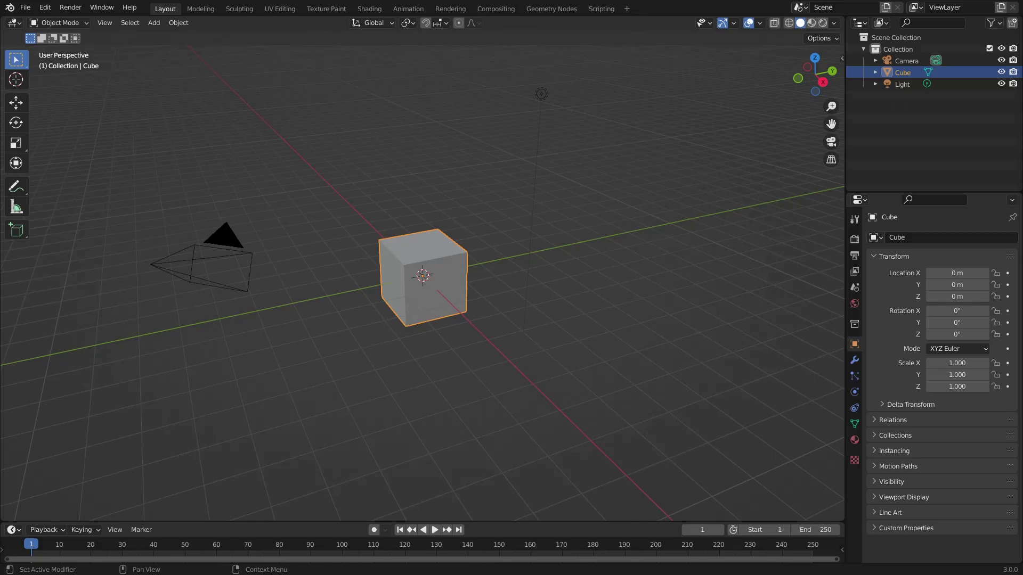
Step: Switch to a new Blender scene and delete the default camera, light and cube
left_click(193, 270)
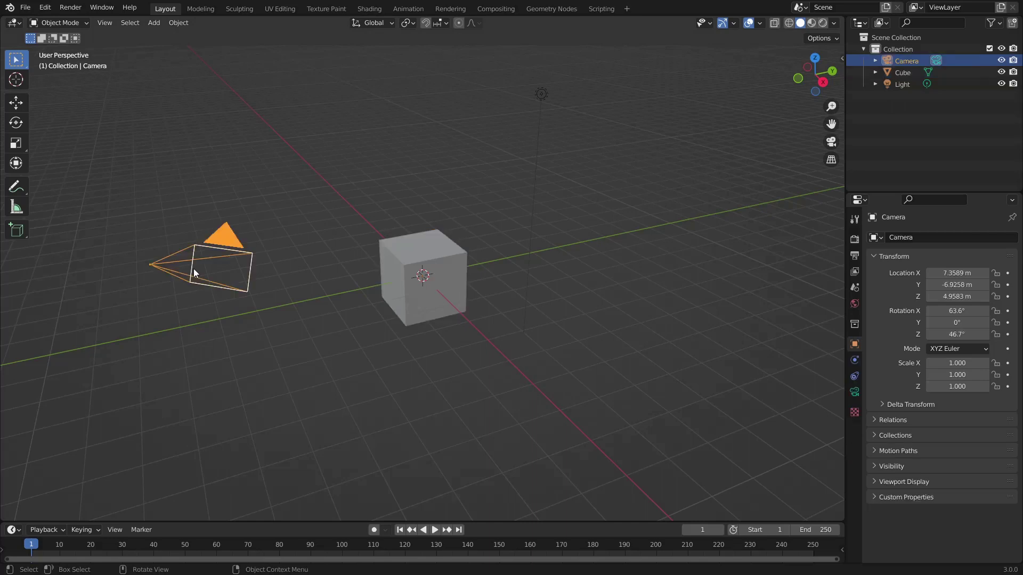
key("Delete")
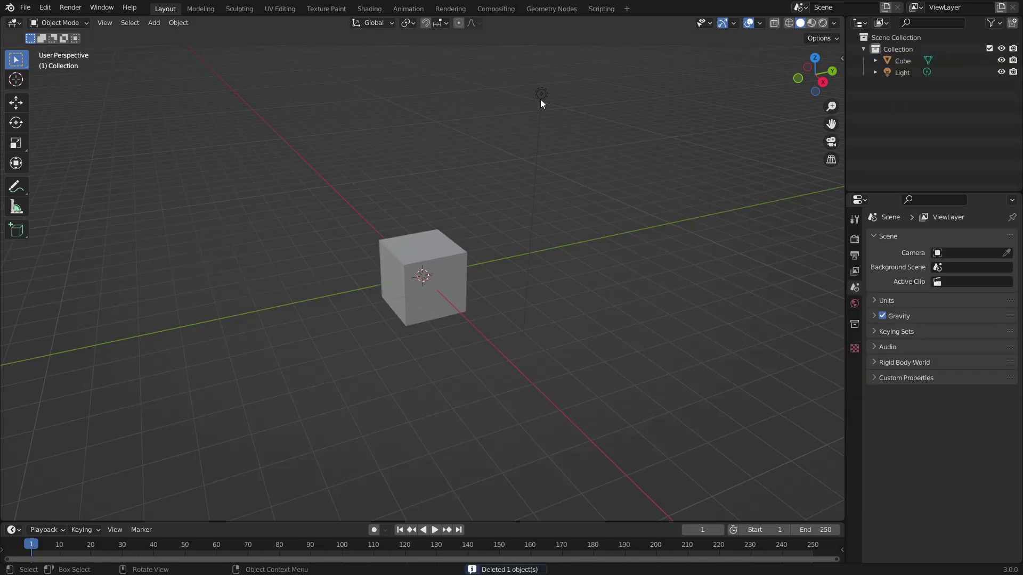
left_click(541, 96)
key("Delete")
left_click(448, 247)
key("Delete")
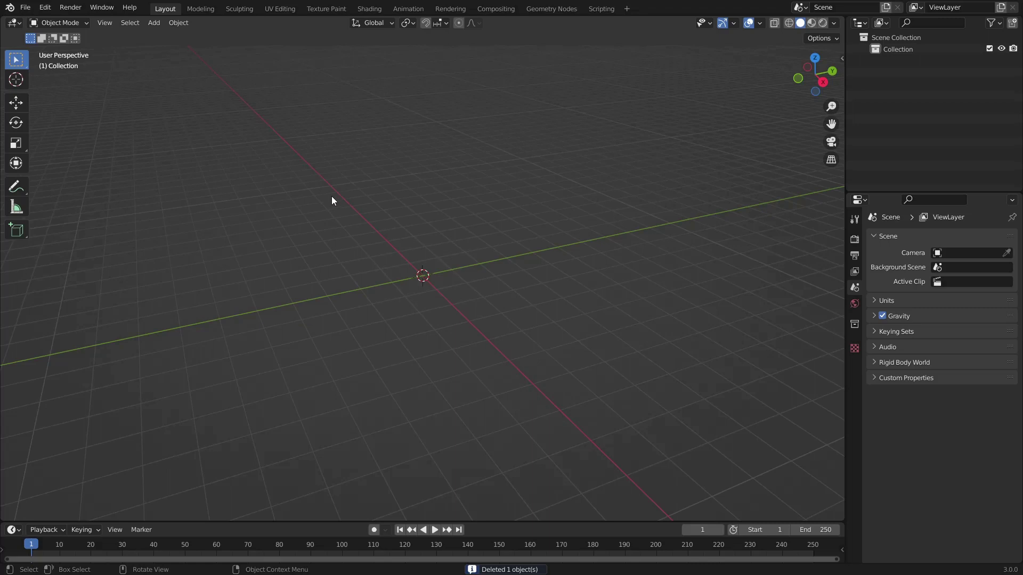
Step: Add a UV sphere with the default settings at the world origin and leave it selected
left_click(154, 23)
mouse_move(158, 33)
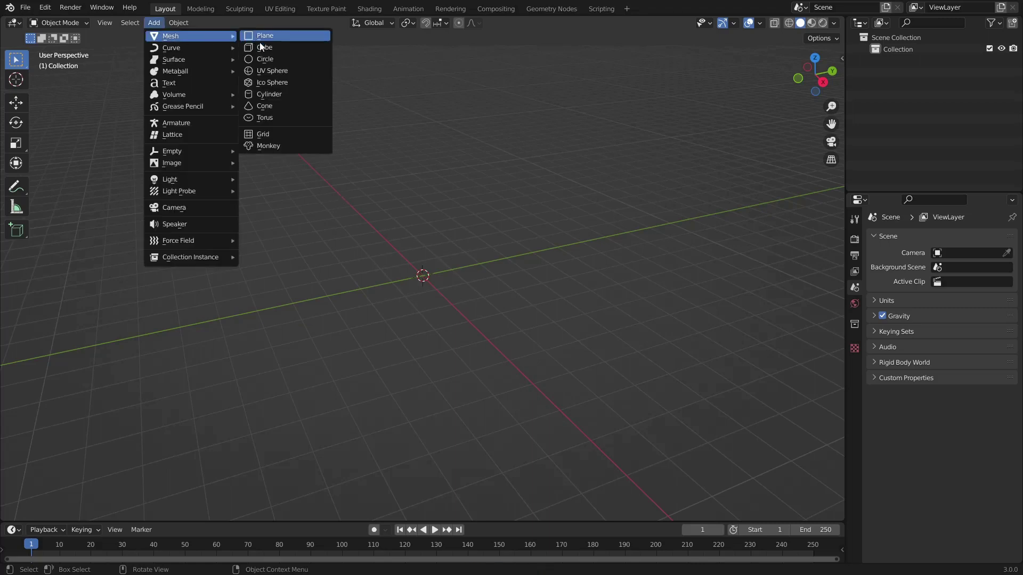
left_click(272, 70)
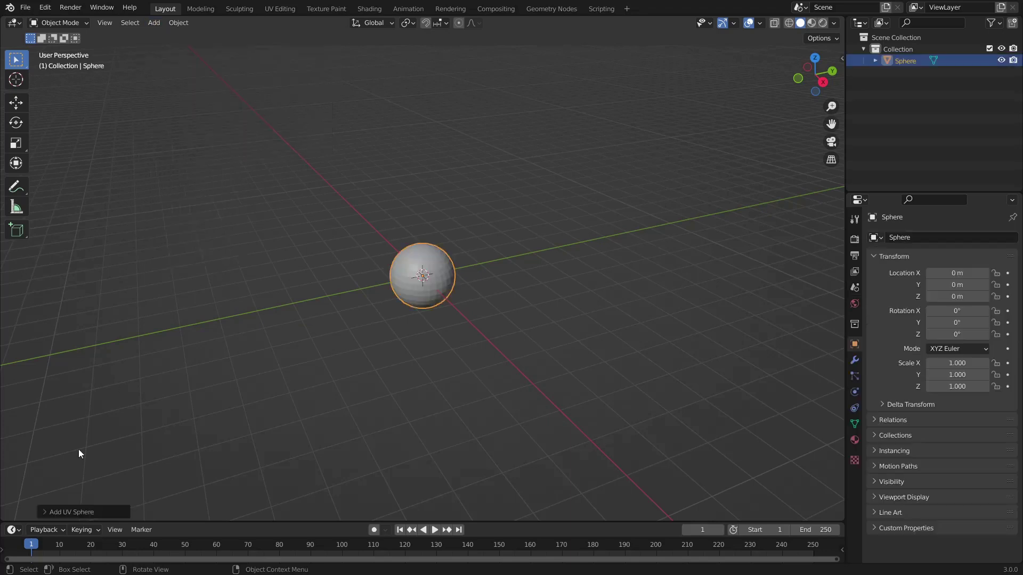
left_click(71, 513)
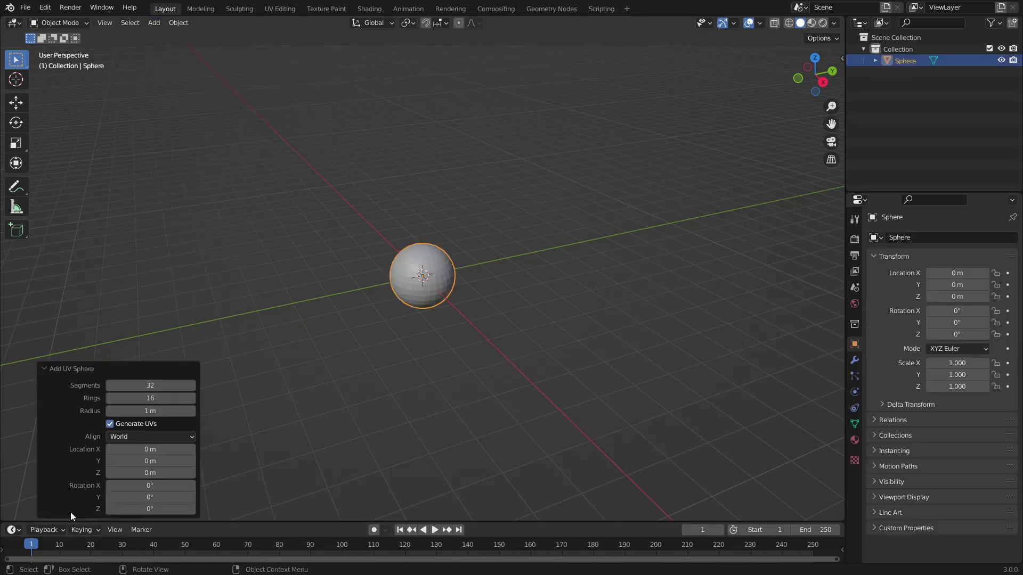
left_click(424, 370)
scroll(460, 333, "up", 4)
middle_click_drag(509, 351, 481, 340)
left_click(445, 280)
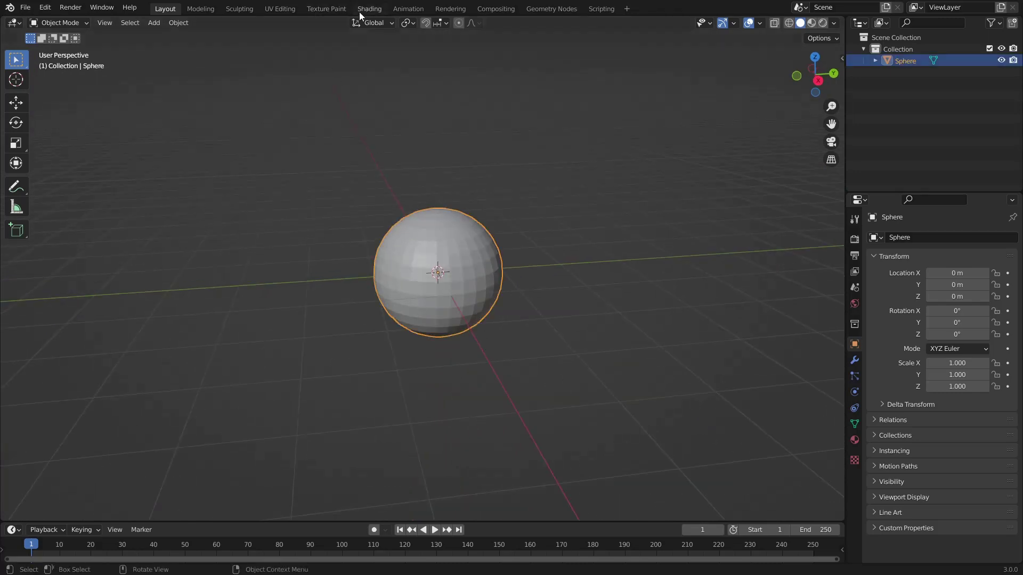
Step: Bring the sphere into the Texture Paint workspace and add a new material to it
left_click(332, 9)
scroll(684, 402, "up", 4)
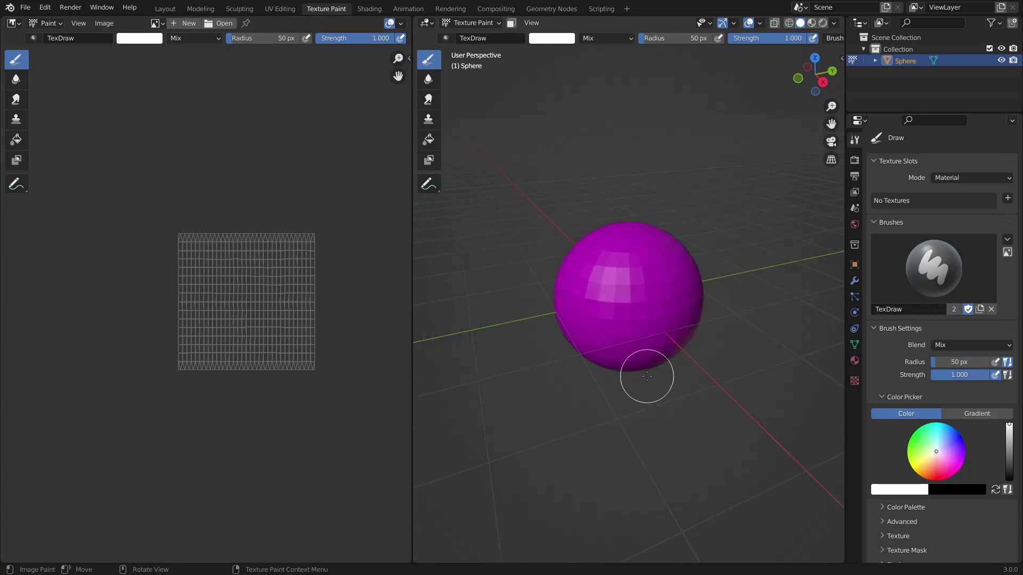
scroll(647, 376, "up", 1)
middle_click_drag(646, 376, 648, 366)
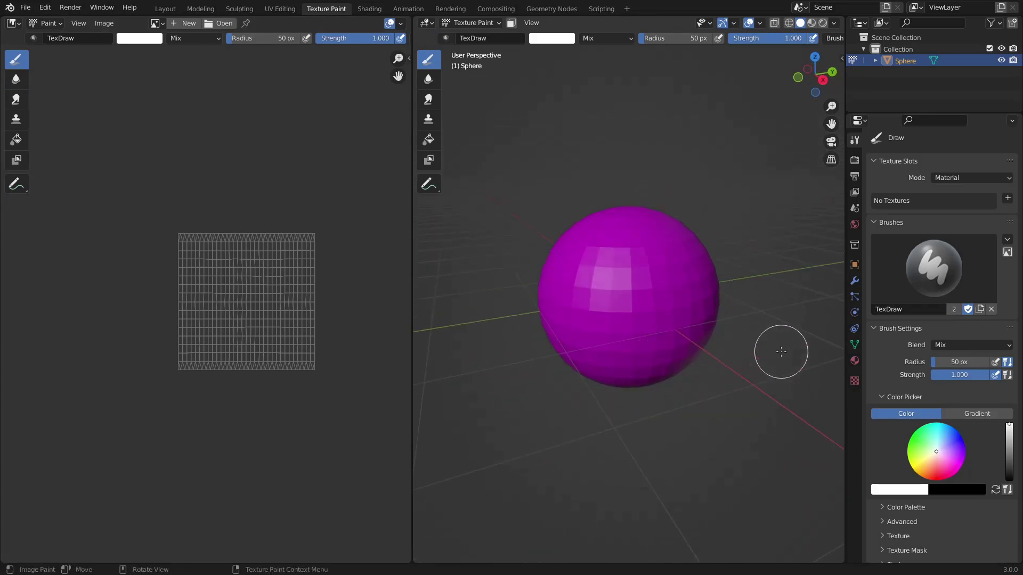
left_click(853, 362)
left_click(898, 207)
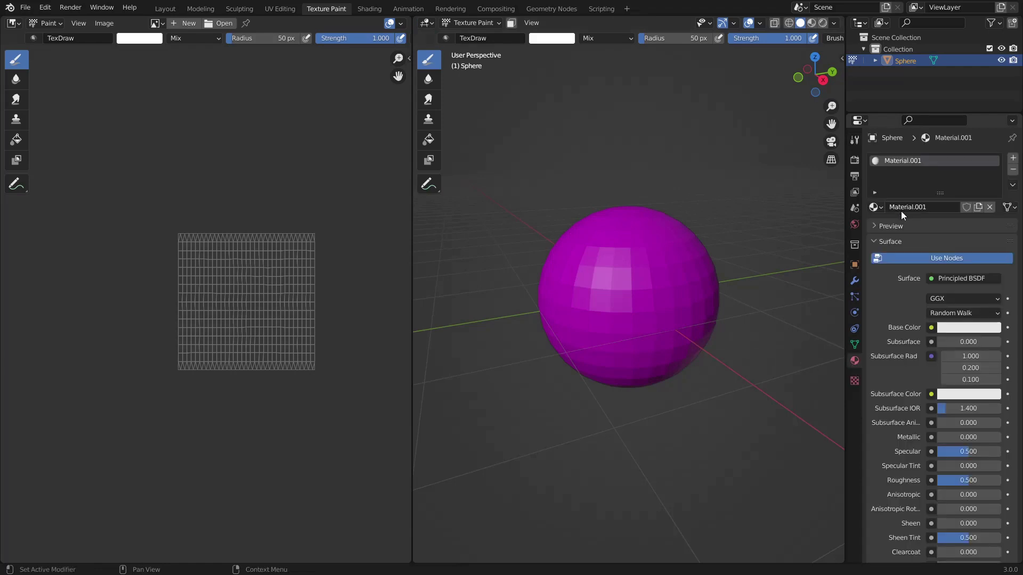
Step: Rename the sphere's new material as Gold and change its surface shader to Emission
left_click(902, 208)
type("Gold")
key("Return")
left_click(930, 279)
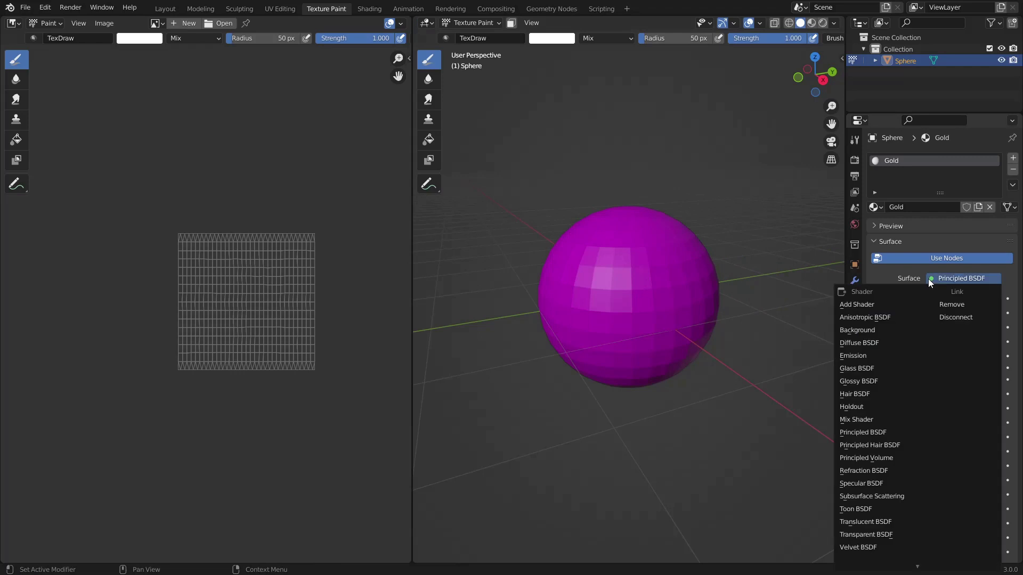
left_click(867, 355)
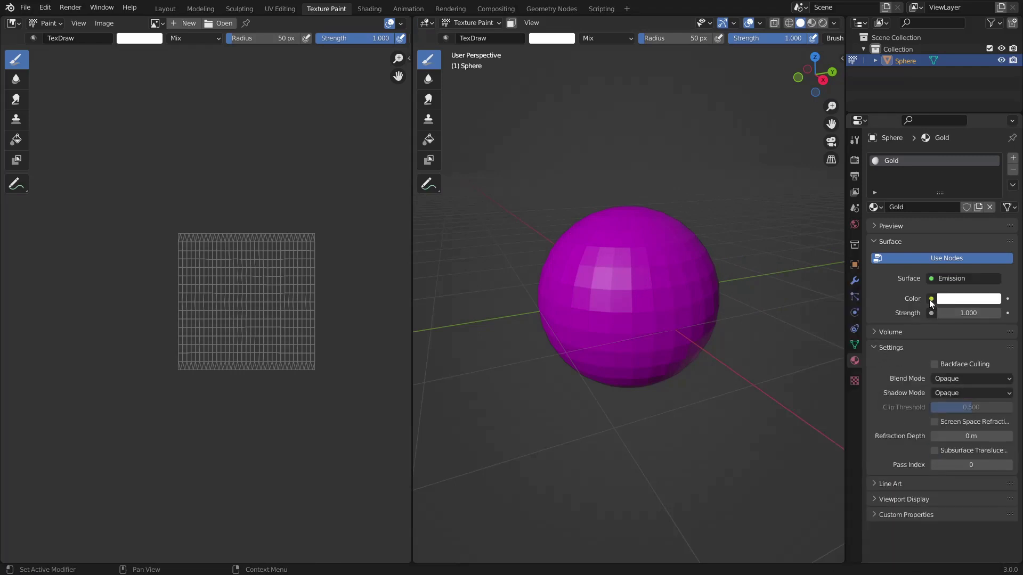
Step: Create a new blank image named GoldTexture at 256 × 256 px for painting over the sphere's UV layout
scroll(187, 192, "up", 2)
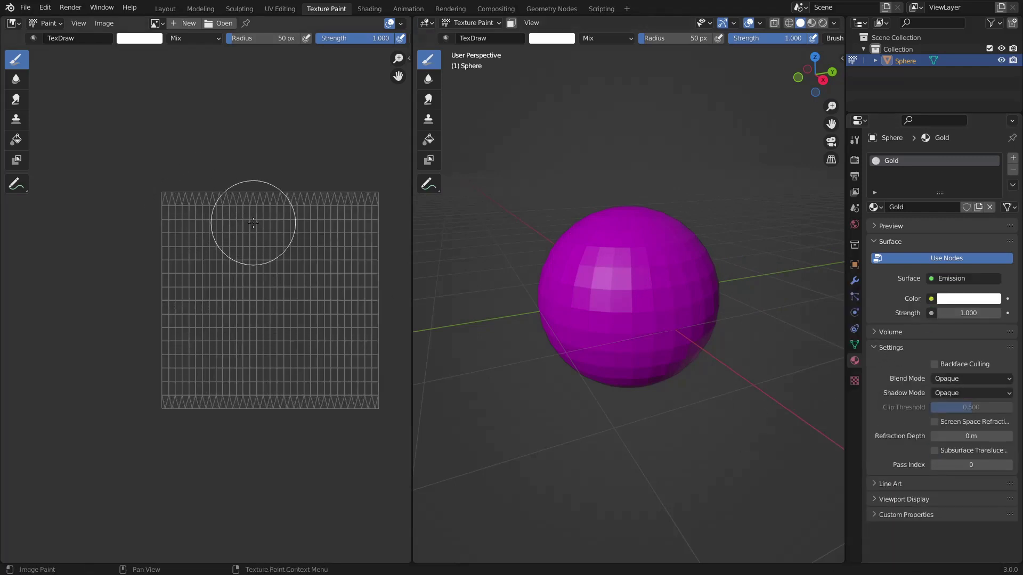
left_click(181, 24)
left_click(183, 45)
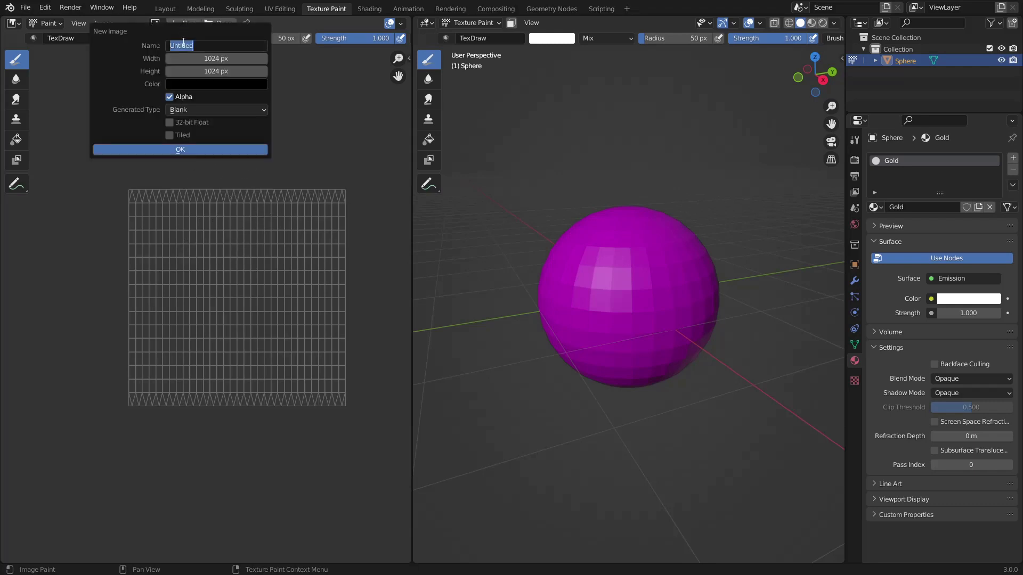
type("GoldTexture")
key("Tab")
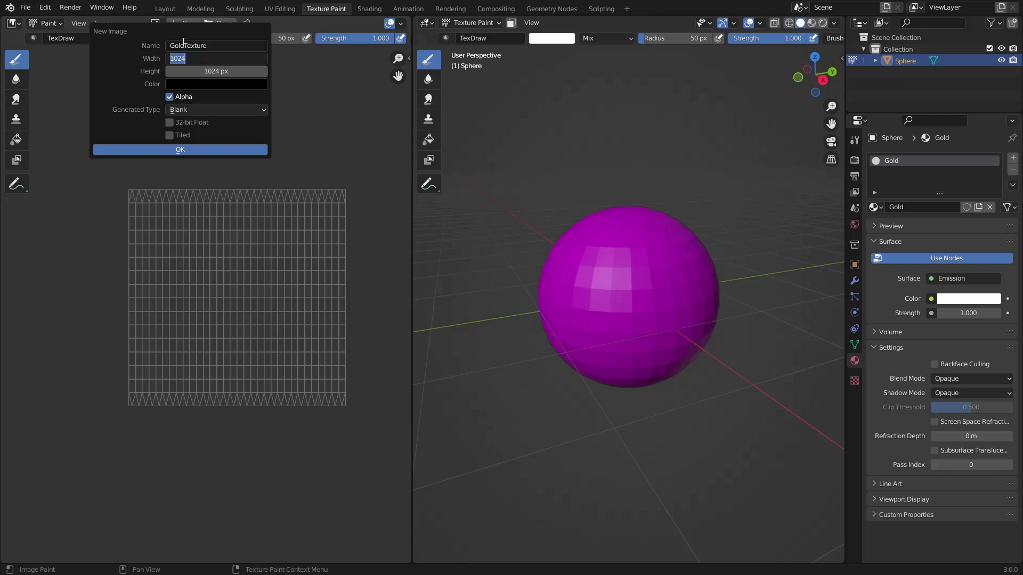
type("256")
key("Tab")
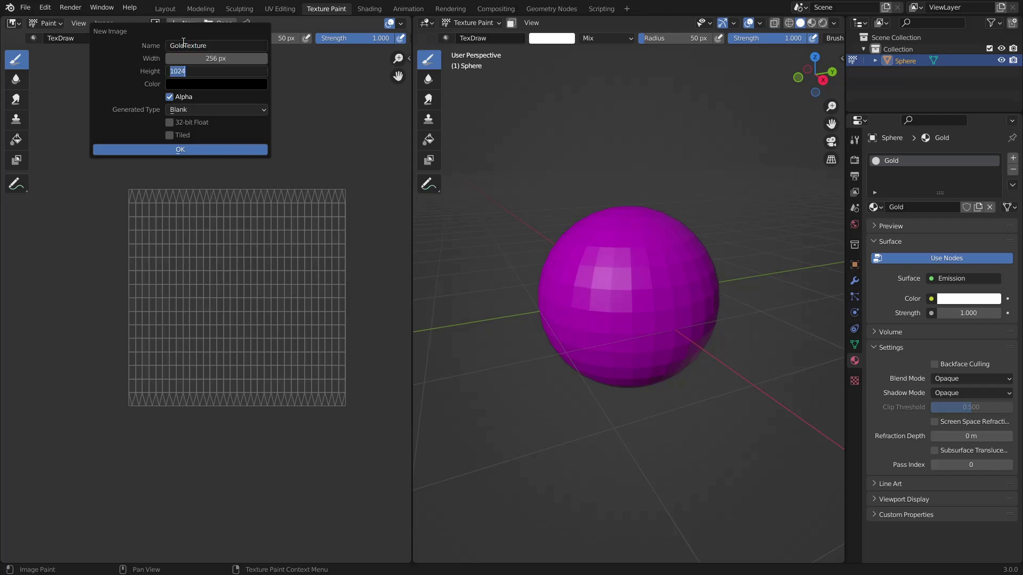
type("256")
left_click(179, 150)
scroll(206, 251, "up", 1)
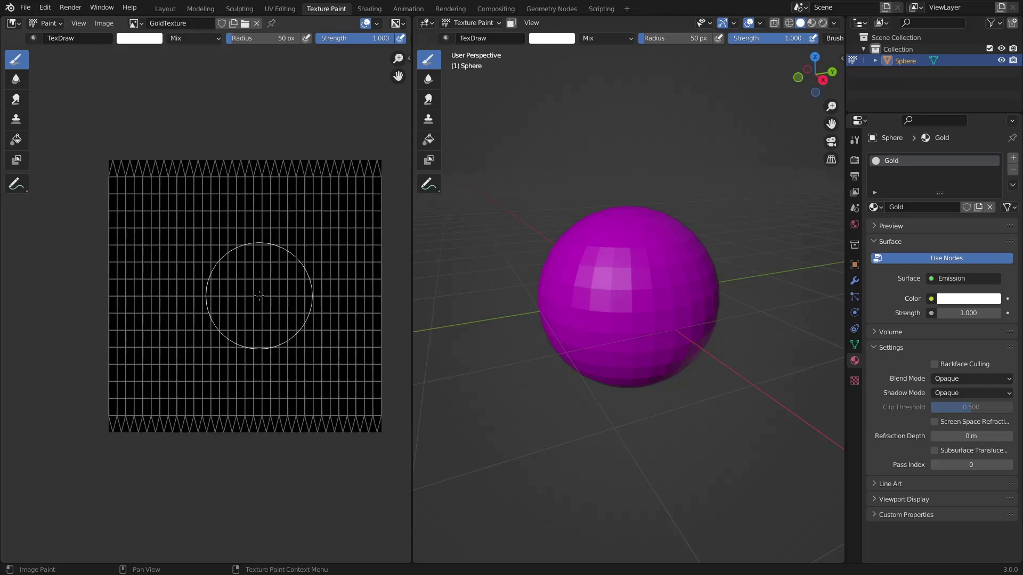
Step: Feed the Gold material's emission color from an Image Texture that uses the GoldTexture image
scroll(277, 298, "up", 1)
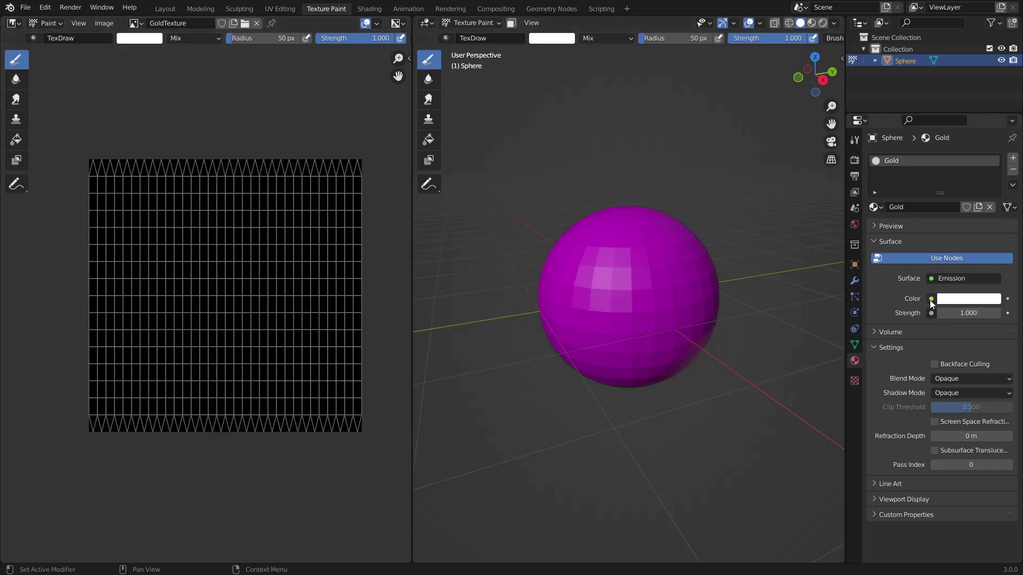
left_click(932, 300)
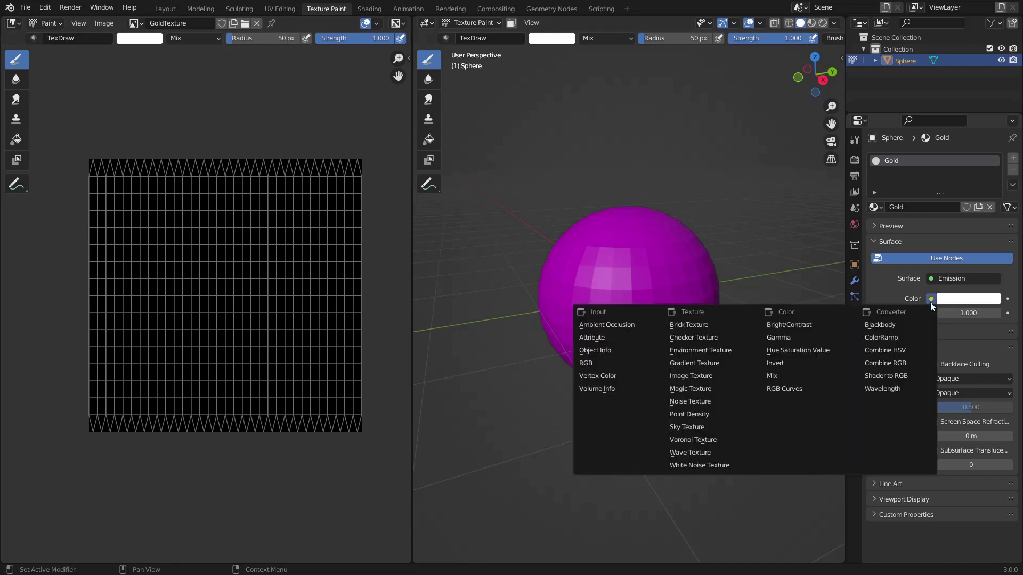
left_click(691, 376)
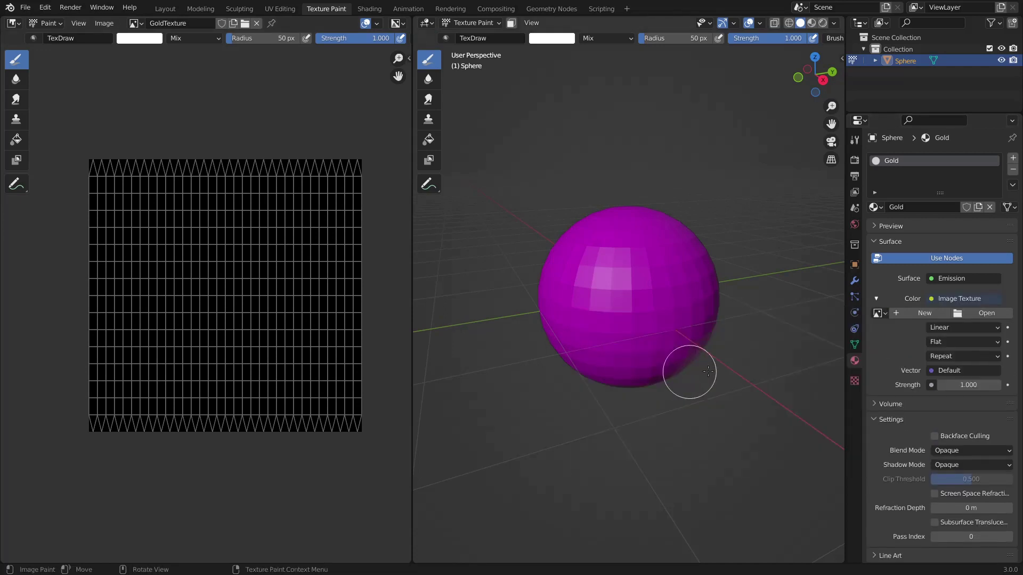
left_click(880, 314)
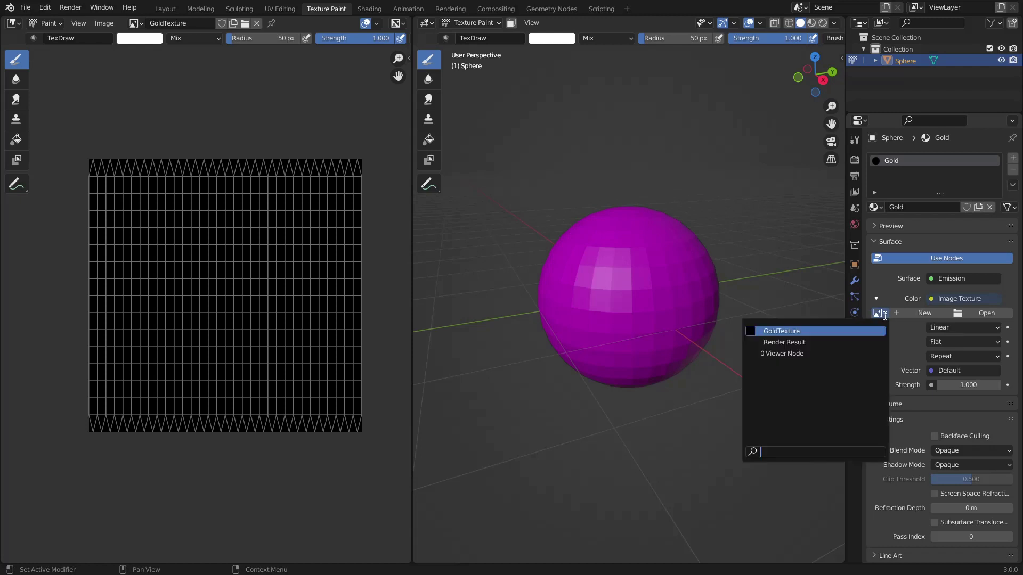
left_click(785, 333)
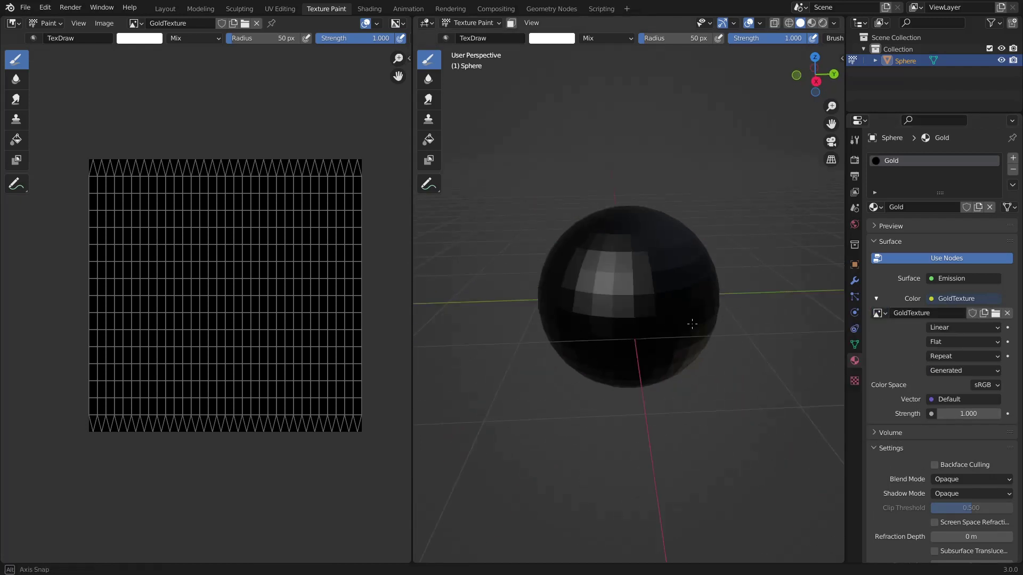
Step: Paint one white test dab near the middle of GoldTexture, inspect it on the sphere, and undo it
scroll(575, 371, "up", 2)
left_click(209, 300)
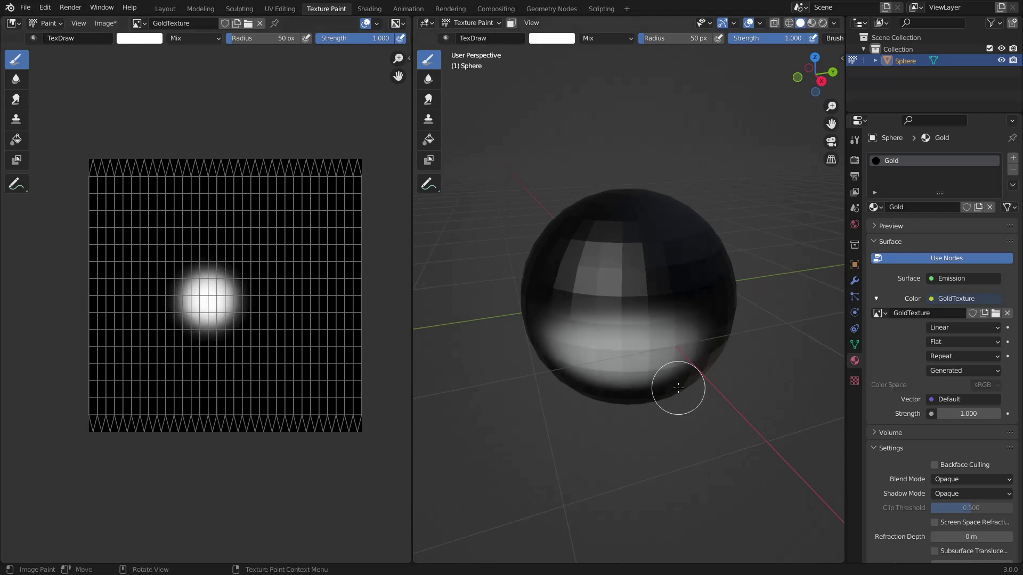
mouse_move(676, 388)
middle_mouse_down()
mouse_move(628, 417)
mouse_move(710, 367)
middle_mouse_up()
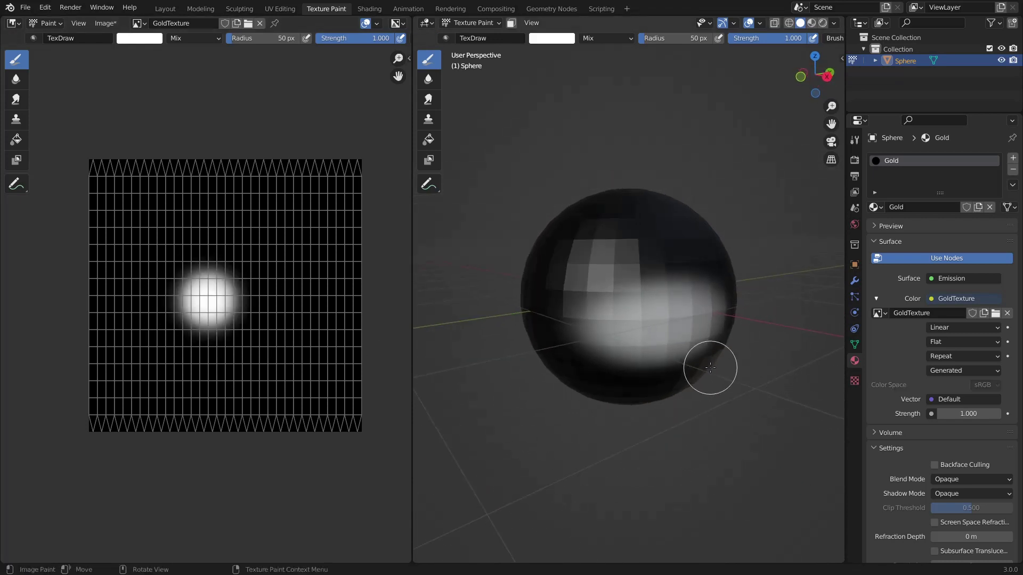
key("ctrl+z")
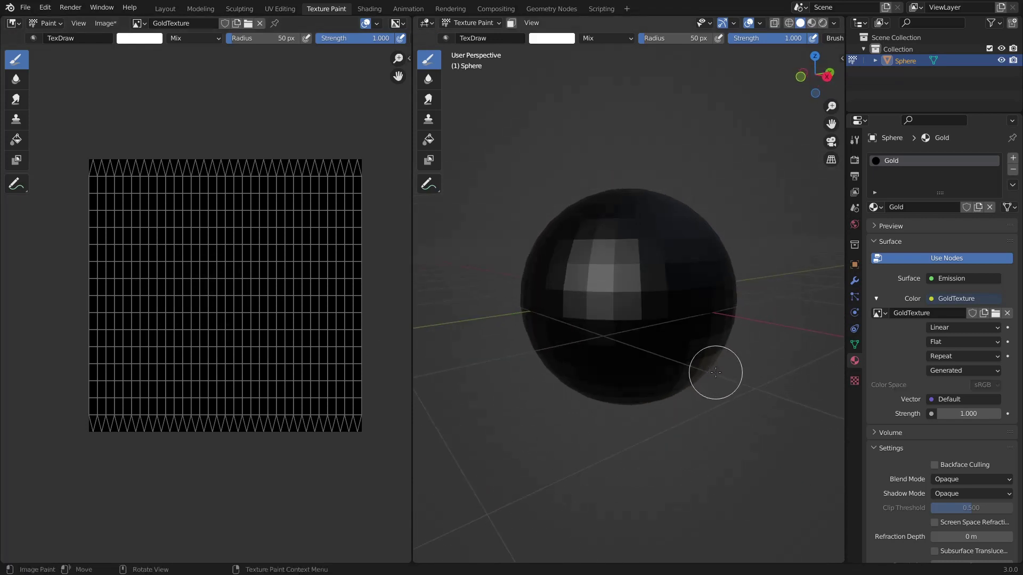
scroll(715, 372, "down", 2)
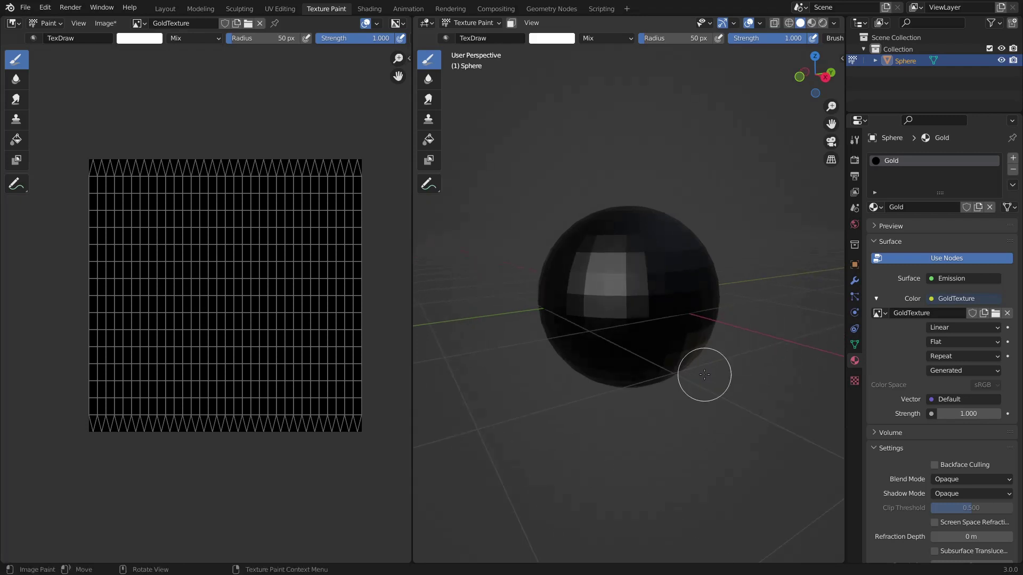
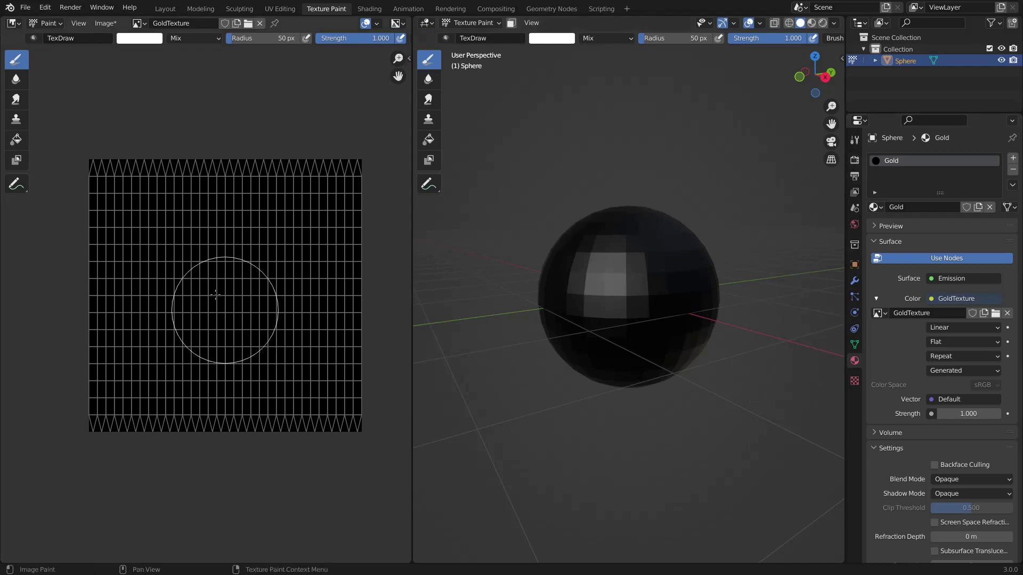
Step: Activate the Fill tool and switch its brush color from a solid color to a linear gradient
left_click(24, 145)
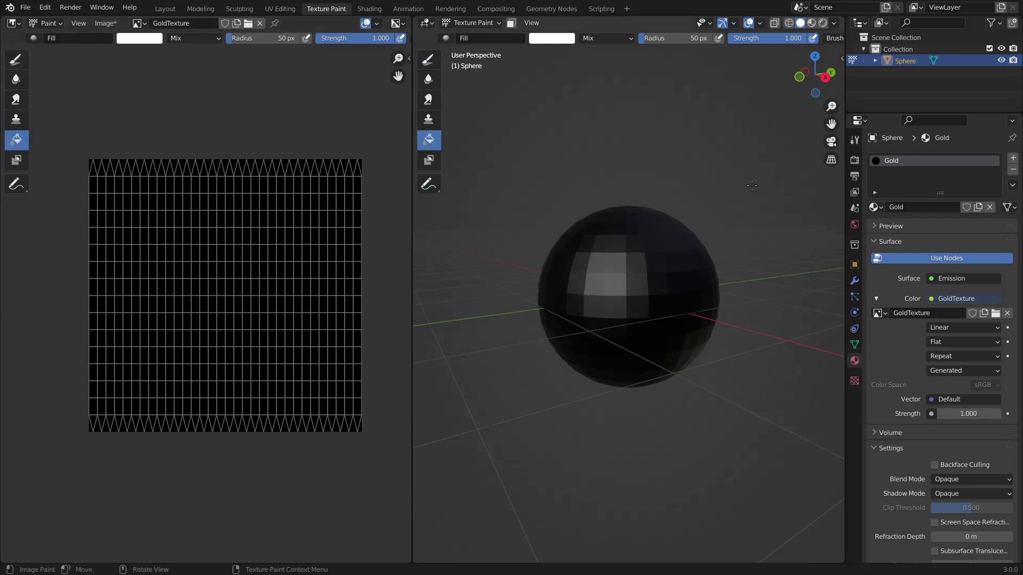
left_click(851, 145)
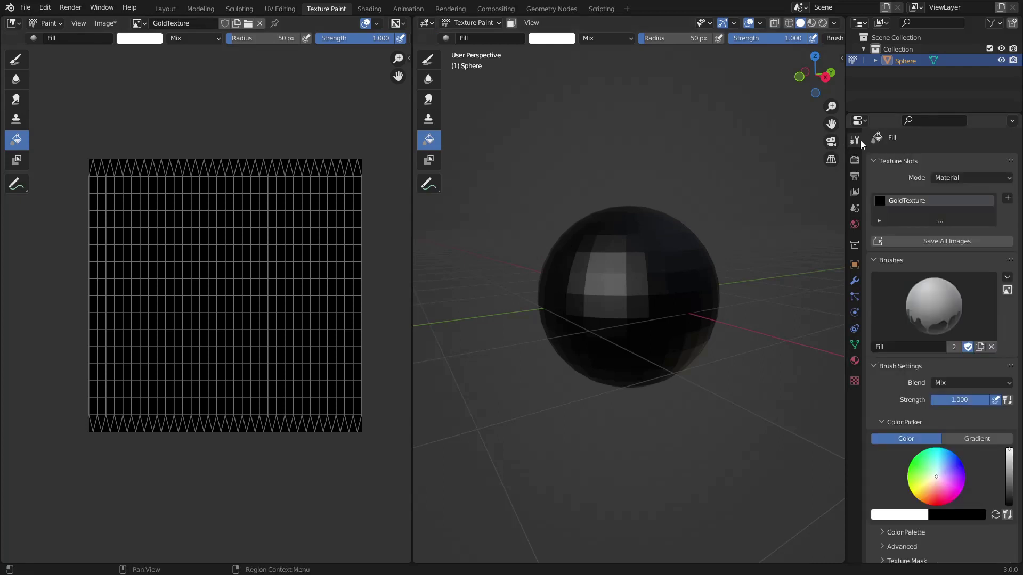
scroll(928, 198, "down", 2)
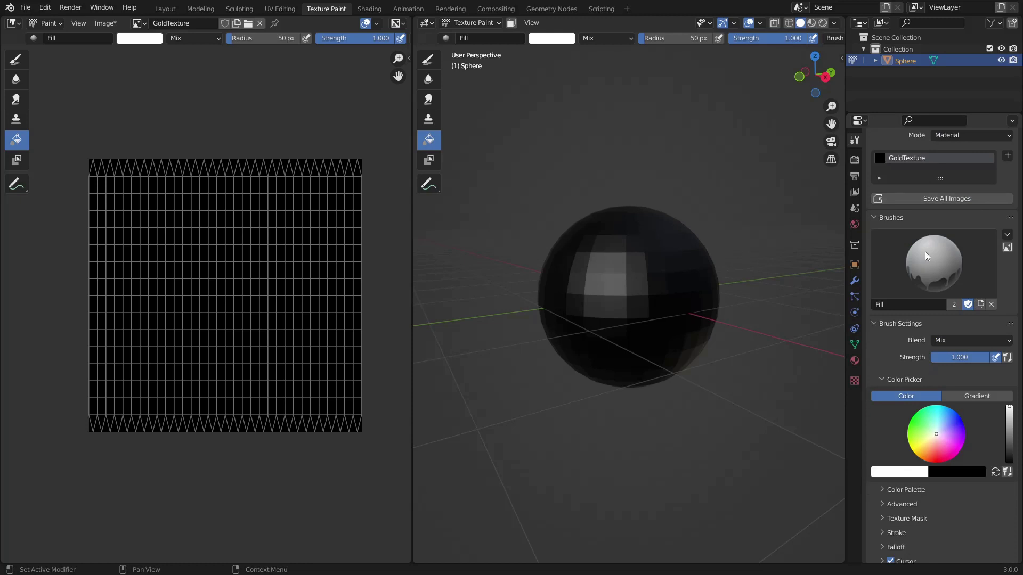
left_click(971, 396)
scroll(929, 360, "down", 1)
scroll(912, 394, "down", 1)
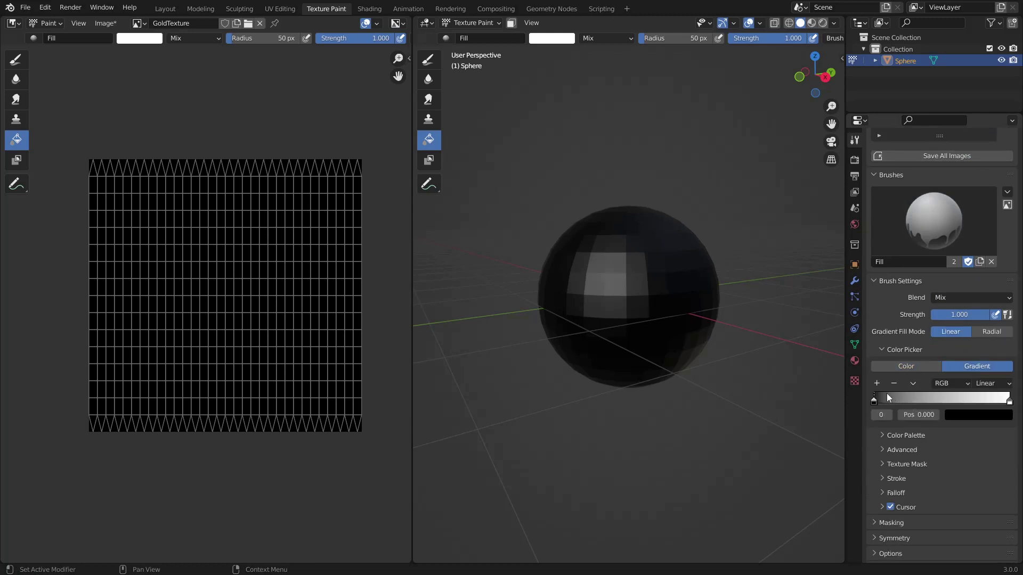
Step: Add four intermediate stops to the fill gradient and spread them out, with the outer ones at positions 0.167 and 0.843
left_click(877, 384)
left_click(877, 384)
left_click(876, 383)
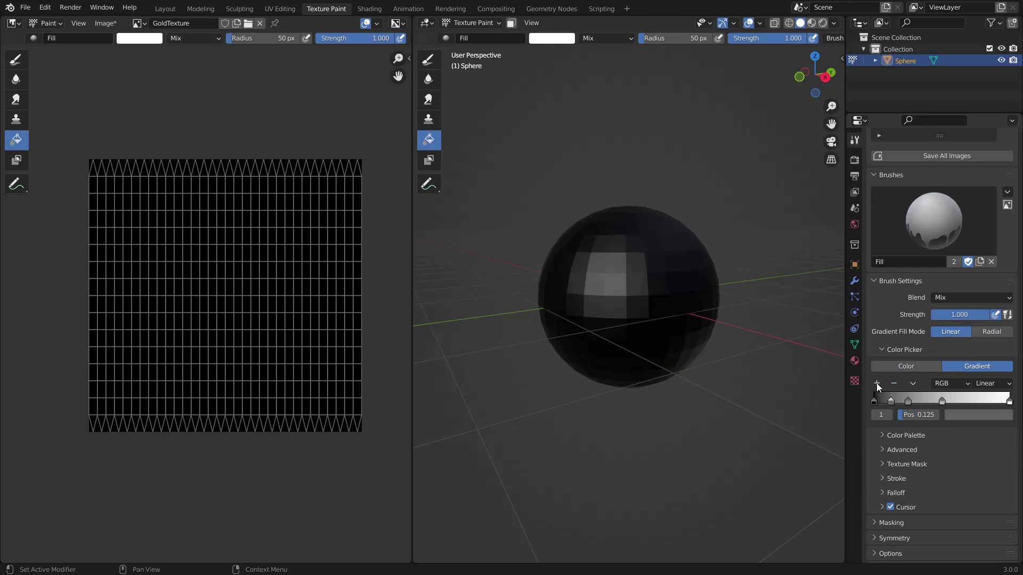
left_click(877, 382)
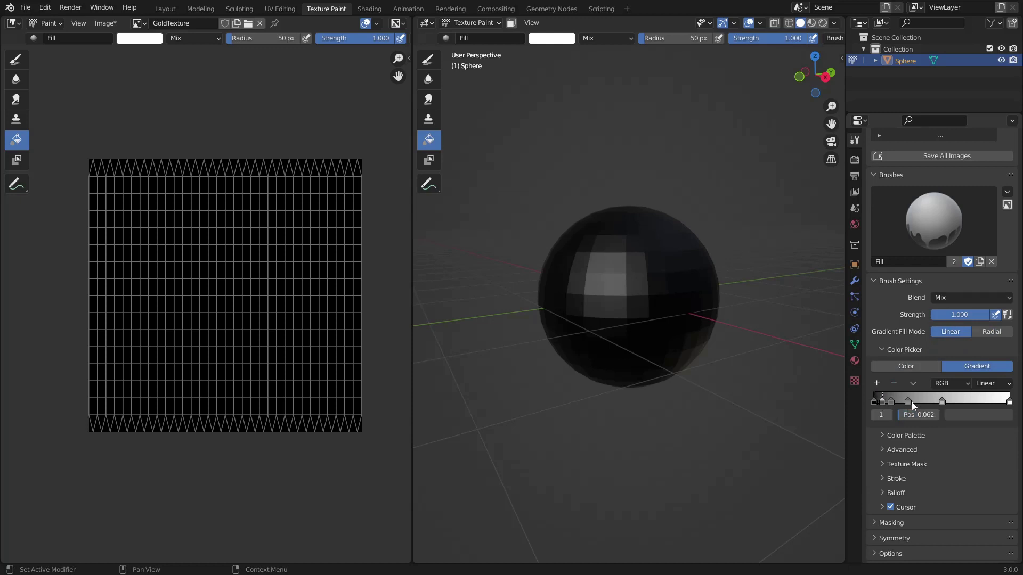
left_click_drag(942, 402, 989, 402)
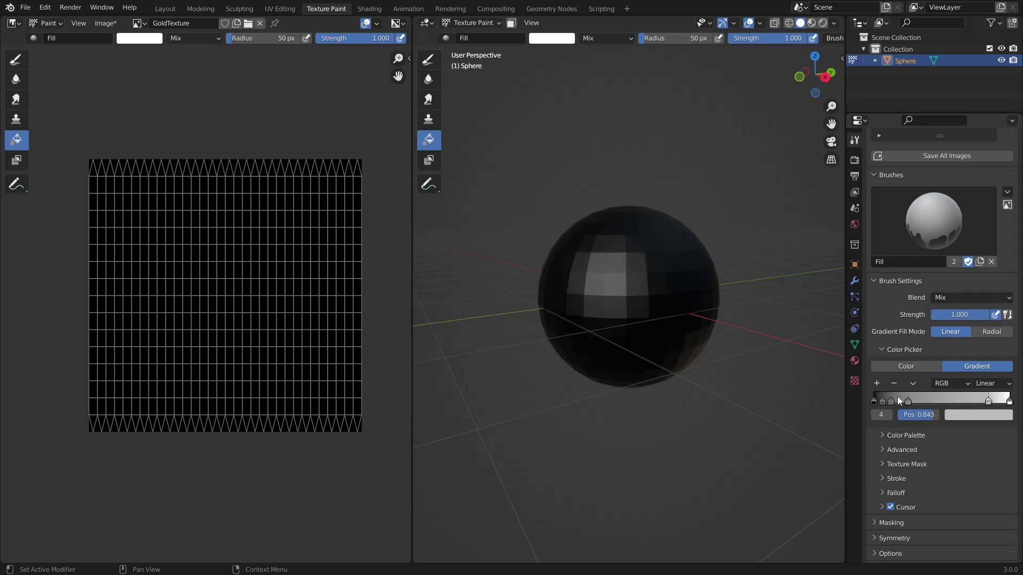
mouse_move(907, 401)
left_mouse_down()
mouse_move(956, 402)
mouse_move(884, 403)
mouse_move(897, 403)
left_mouse_up()
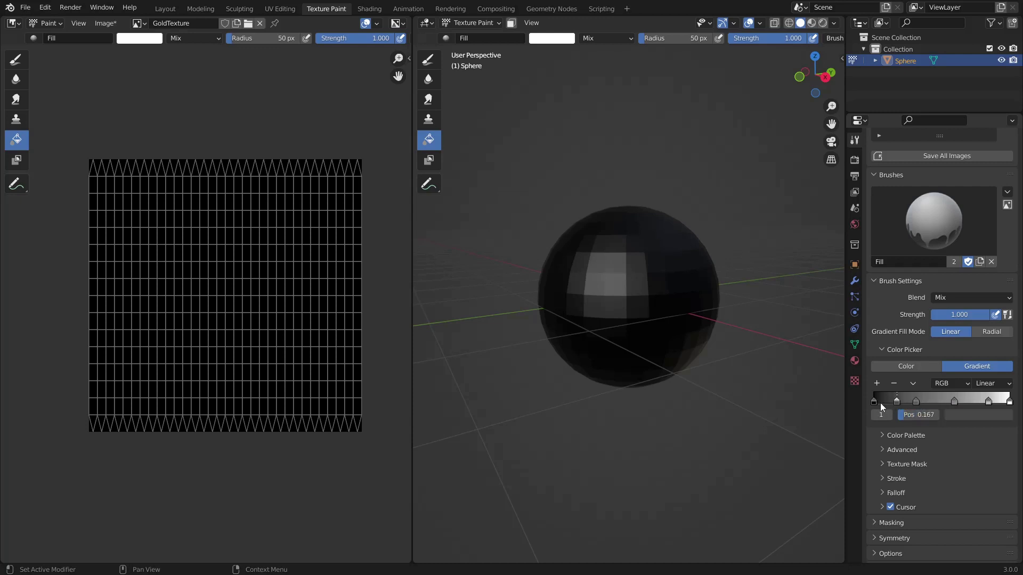
Step: Brighten the gradient's first stop at position 0.000 and color it light golden orange
left_click(873, 402)
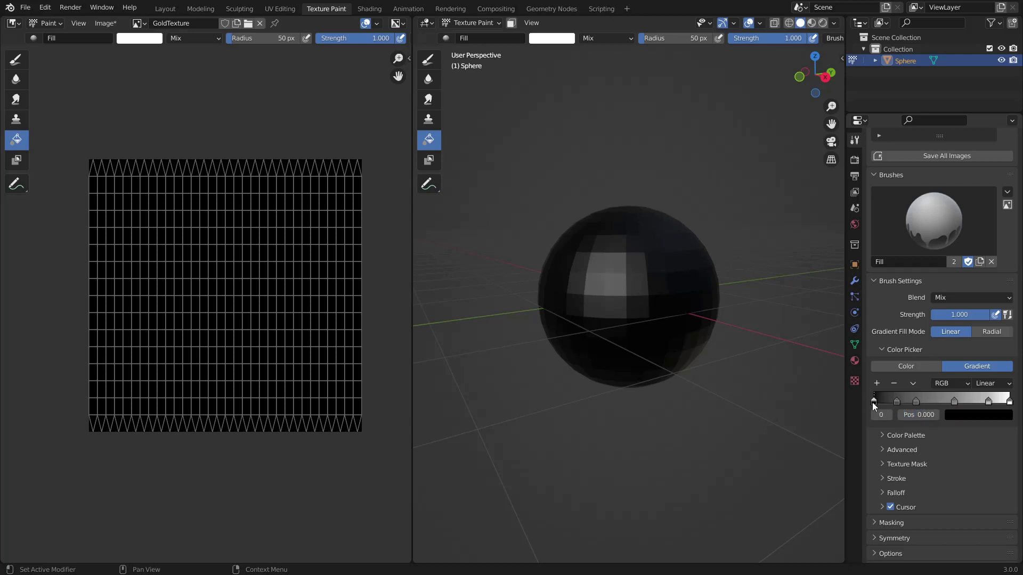
left_click(956, 415)
left_click_drag(1001, 315, 1000, 251)
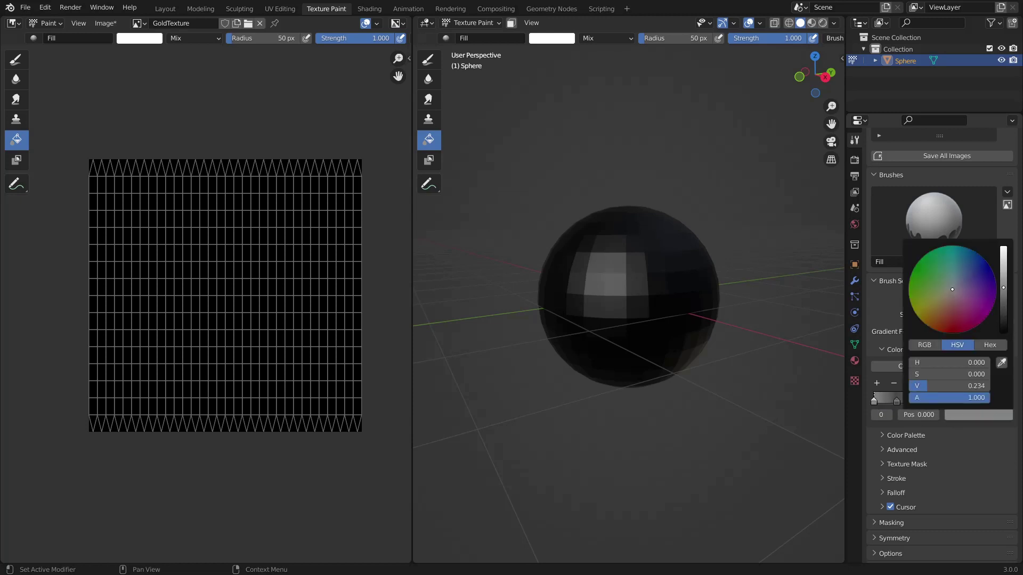
left_click(934, 315)
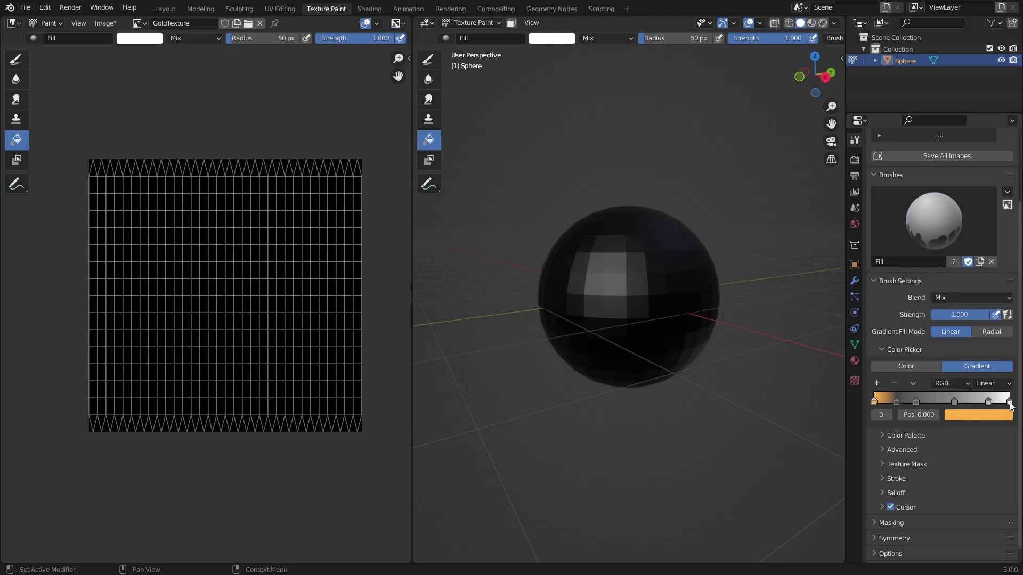
Step: Sample the first stop's golden orange into the gradient's last stop, and fill GoldTexture with the gradient horizontally across its full width
left_click(1008, 403)
left_click(1005, 416)
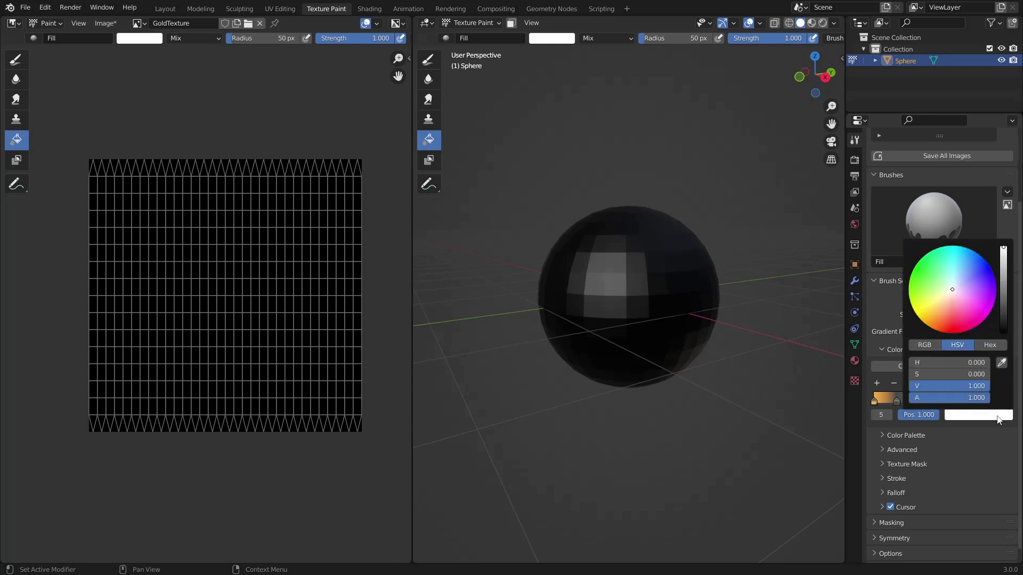
left_click(1002, 364)
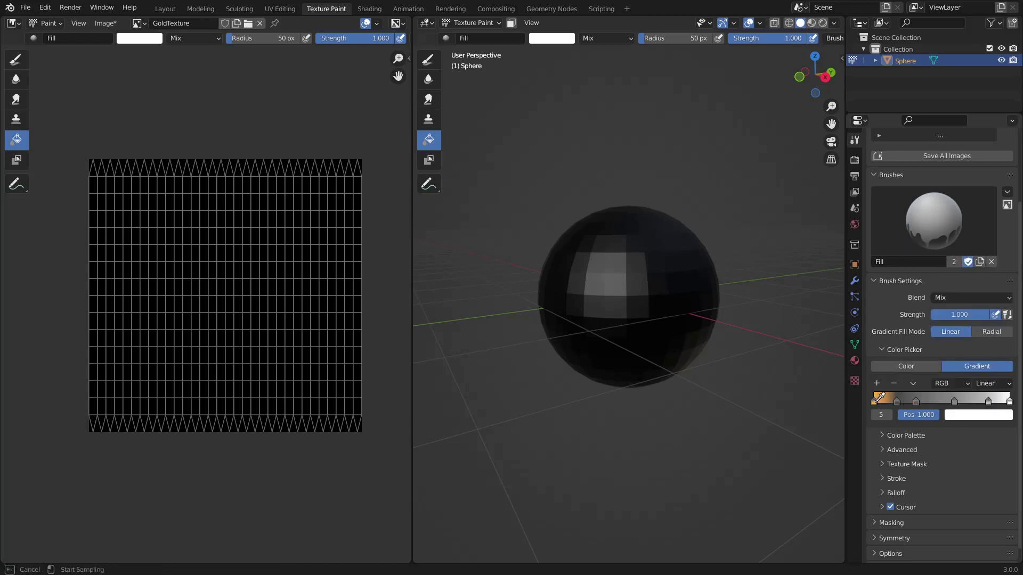
left_click(875, 401)
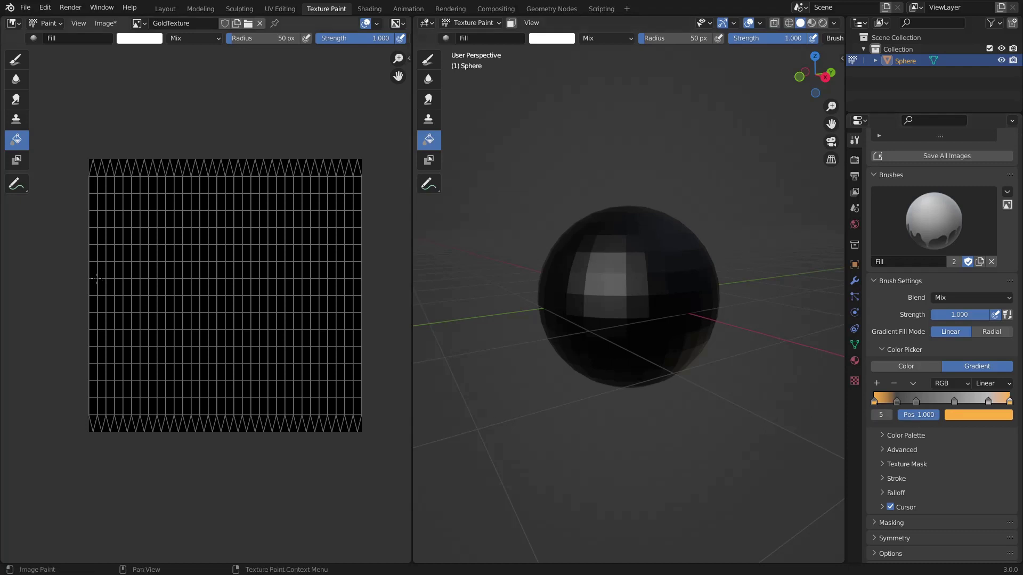
left_click_drag(97, 278, 354, 278)
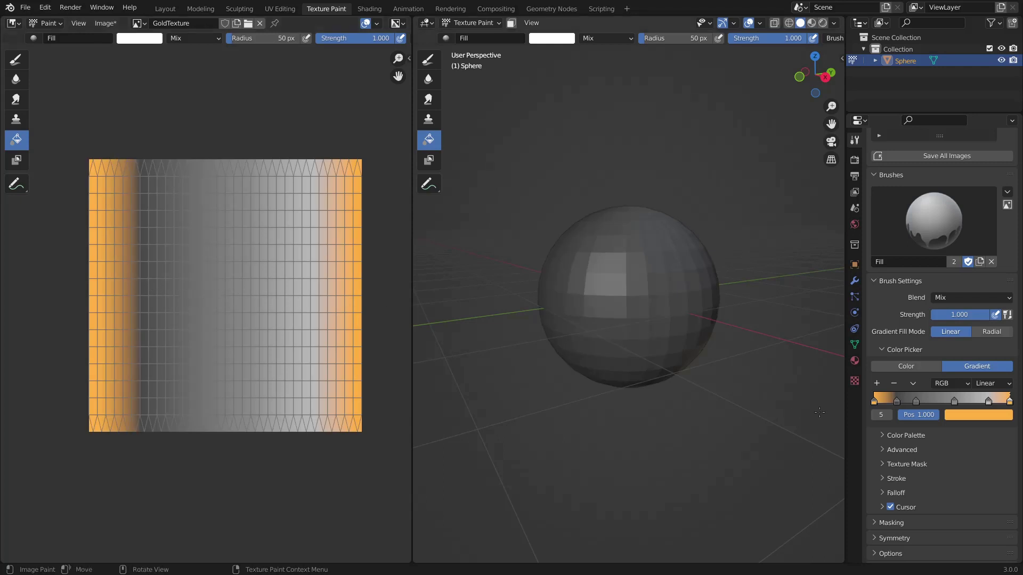
Step: Color the gradient stop at position 0.167 a darker reddish orange
left_click(894, 401)
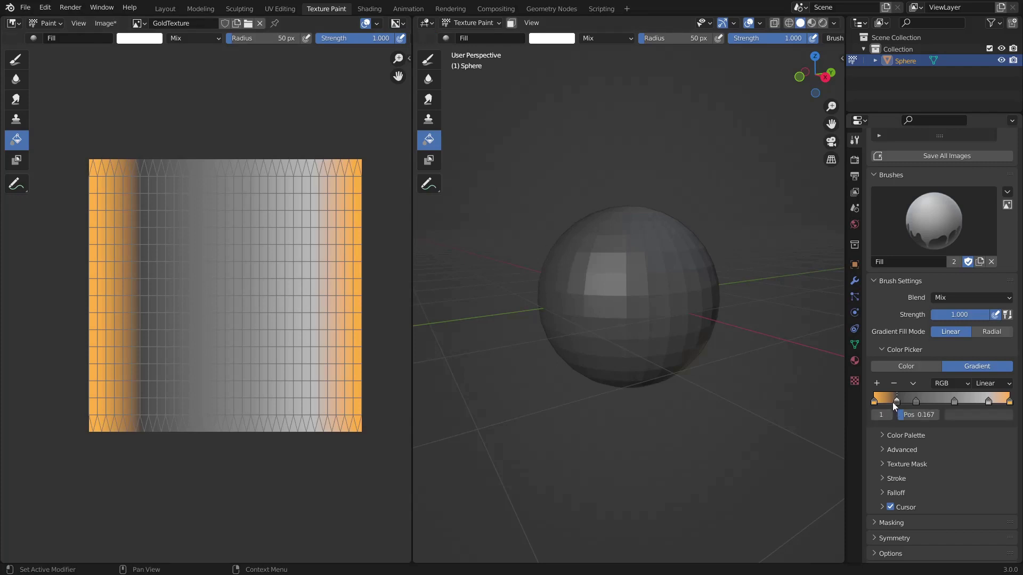
left_click(979, 414)
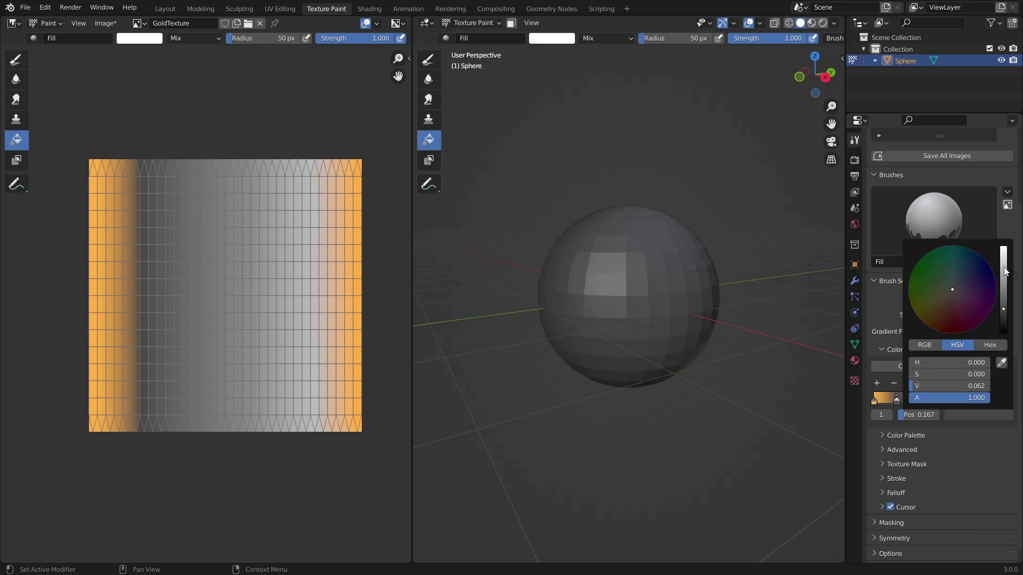
left_click_drag(1005, 273, 1006, 273)
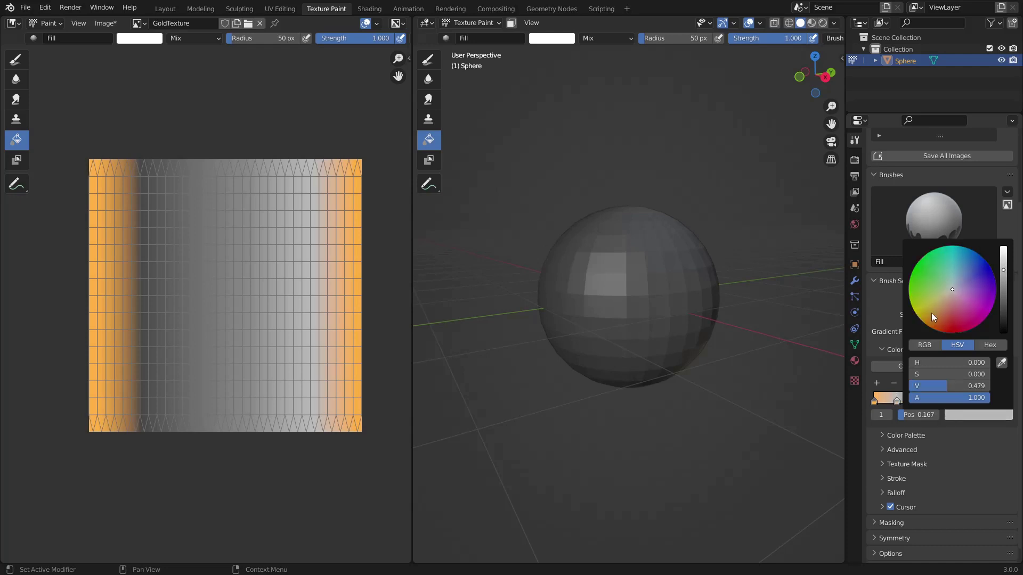
left_click_drag(932, 314, 937, 319)
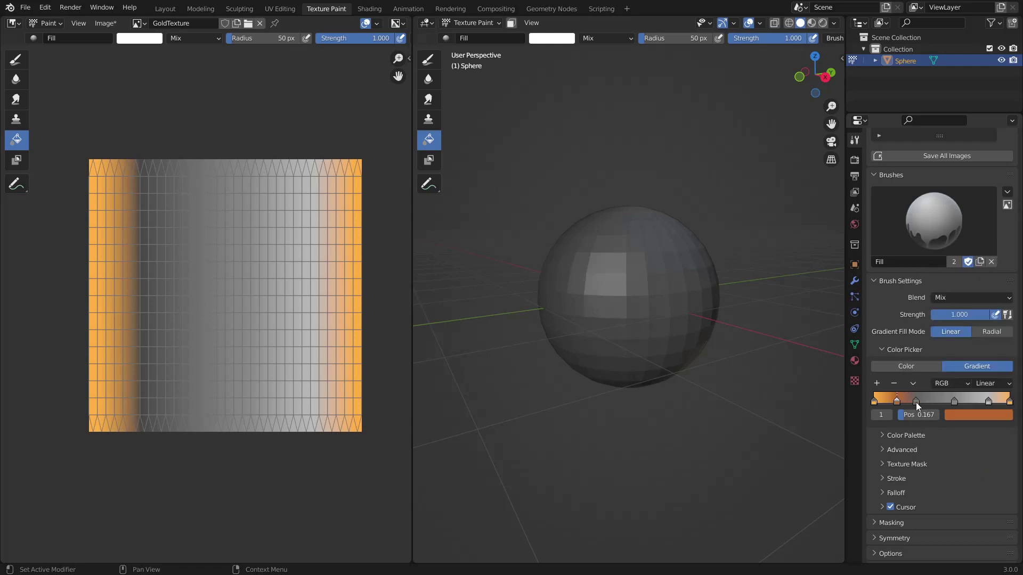
Step: Shift the second and third gradient stops toward the center, and sample the first stop's golden orange into the one at position 0.431
mouse_move(916, 402)
left_mouse_down()
mouse_move(933, 402)
mouse_move(898, 405)
mouse_move(907, 405)
left_mouse_up()
left_click(932, 403)
left_click(961, 415)
left_click(998, 369)
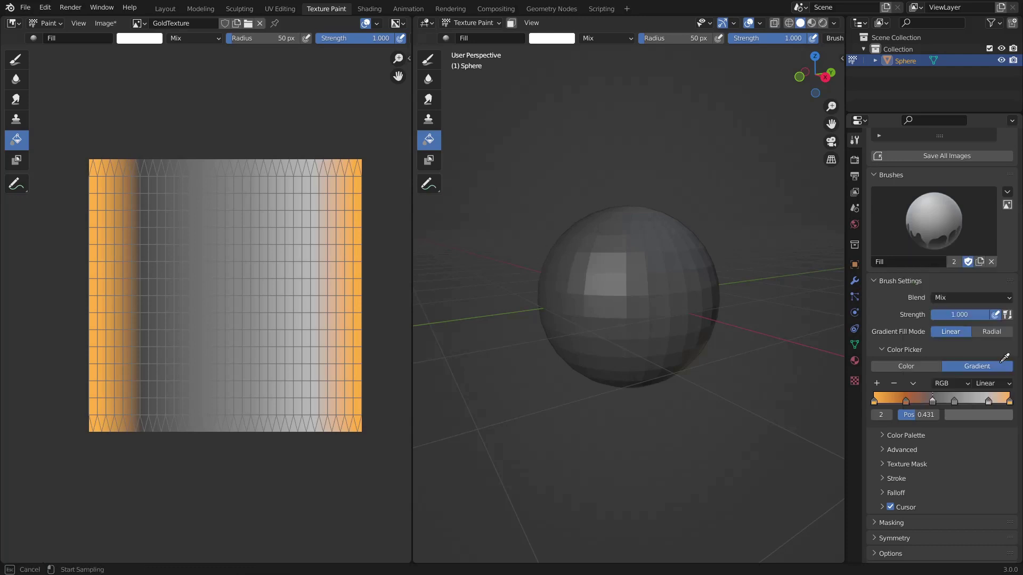
left_click(881, 397)
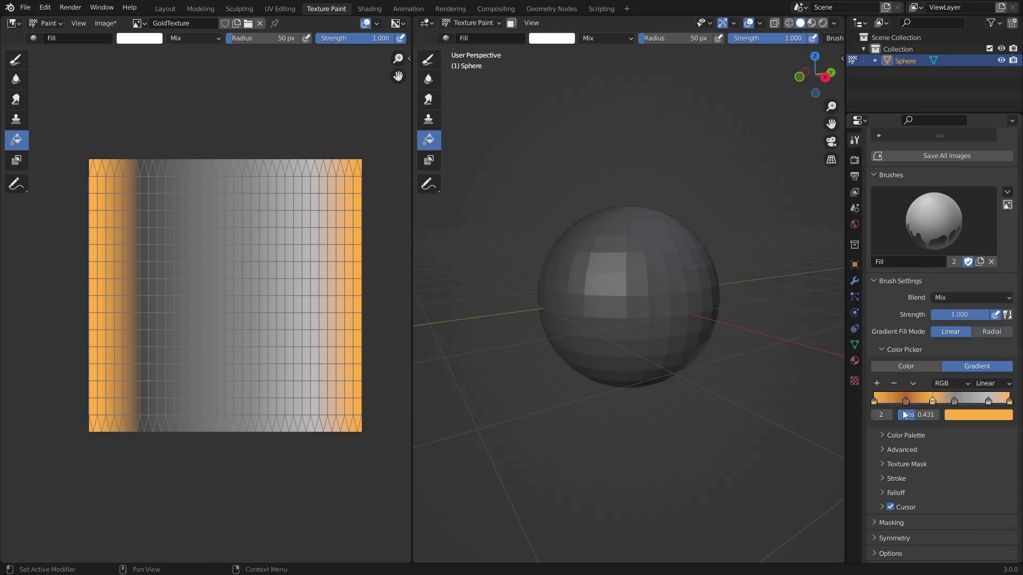
Step: Color the gradient stop at position 0.593 light yellow at full brightness, and nudge the third stop back toward the second
left_click(954, 403)
left_click(957, 414)
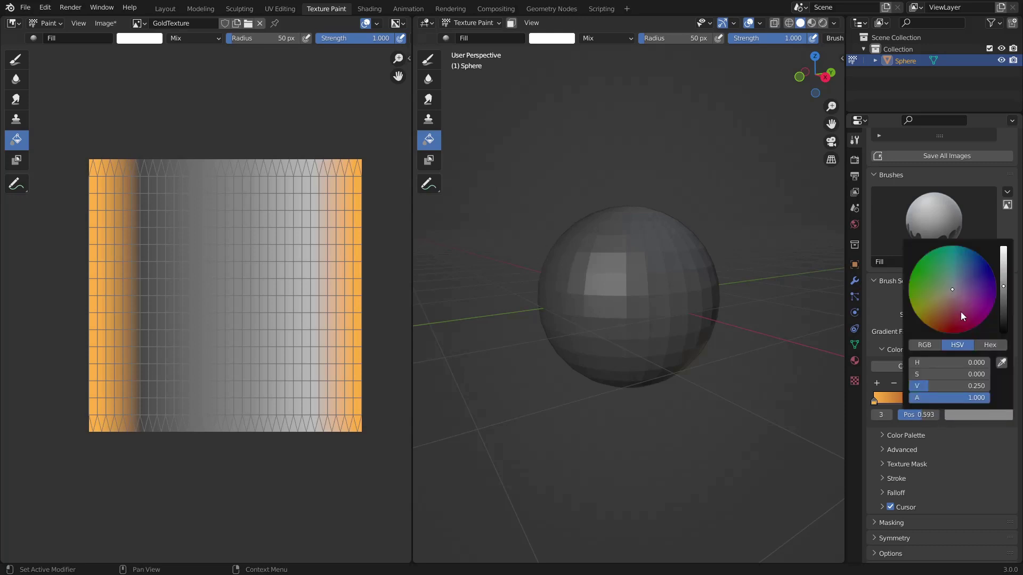
left_click_drag(1001, 277, 1003, 249)
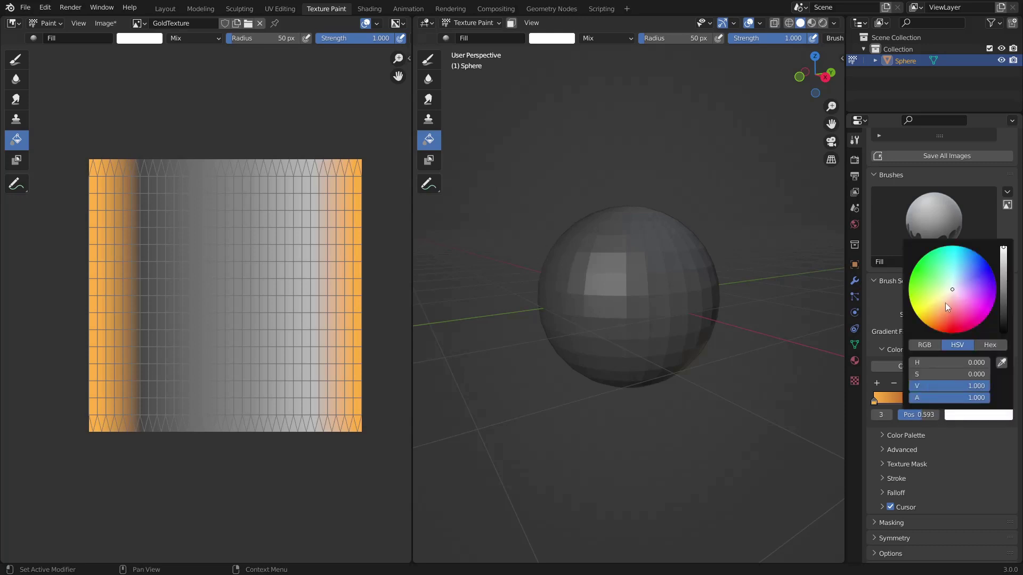
left_click(942, 299)
left_click_drag(943, 299, 941, 302)
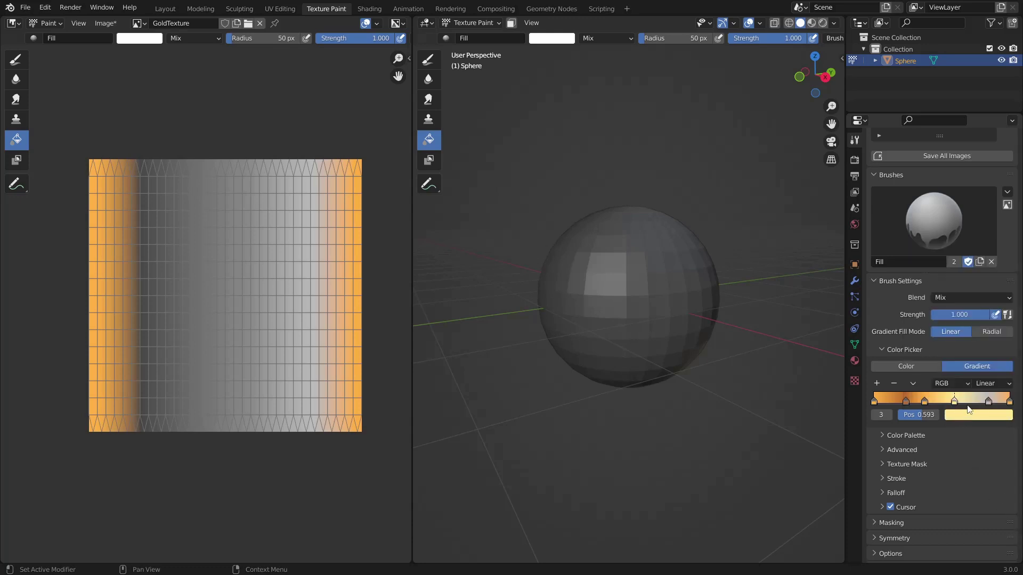
Step: Move the fifth gradient stop to position 0.795, sample the second stop's reddish orange into it, and fill GoldTexture horizontally with the gradient
left_click_drag(988, 406, 983, 407)
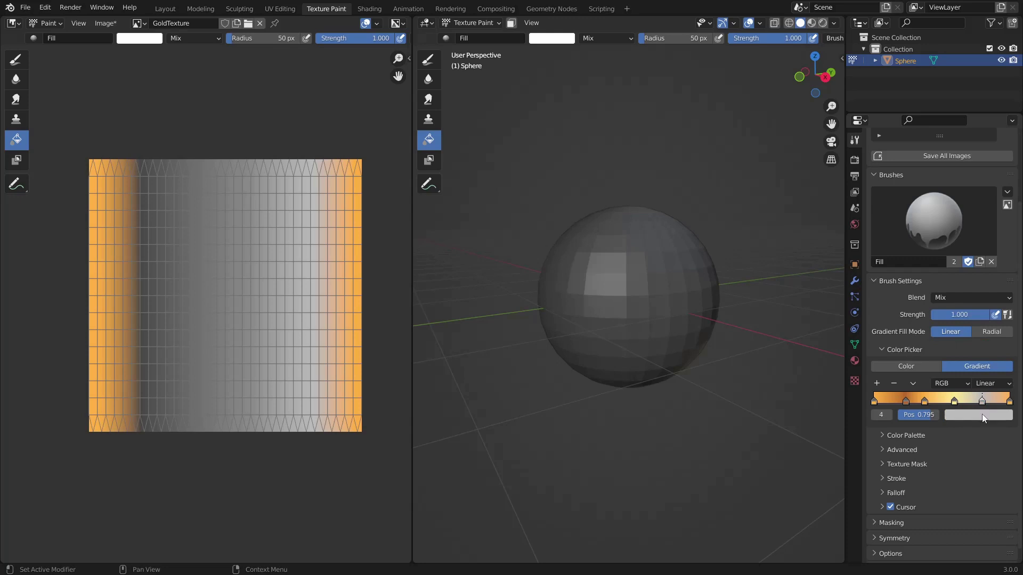
left_click(983, 418)
left_click(1001, 361)
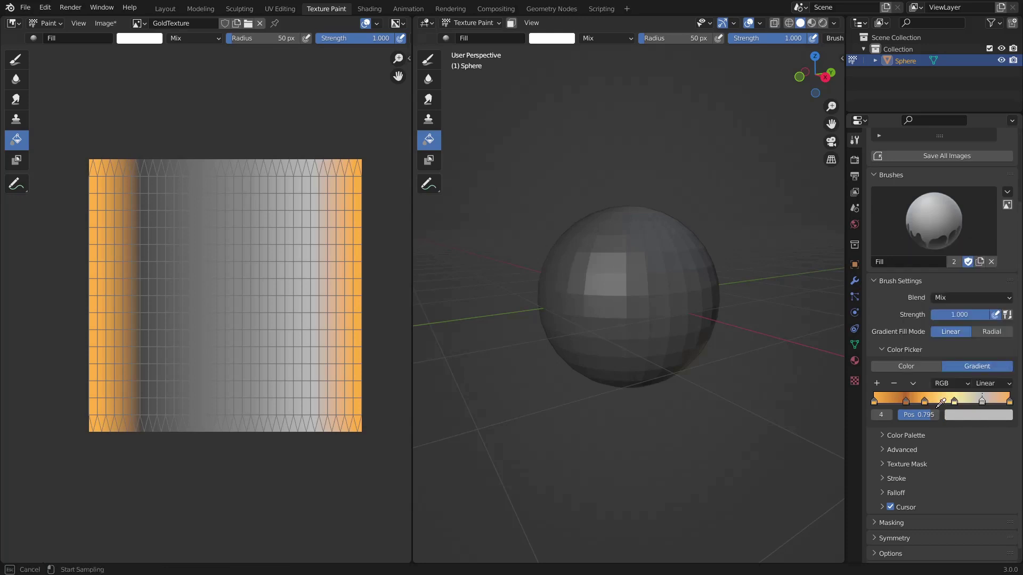
left_click(908, 403)
left_click(972, 415)
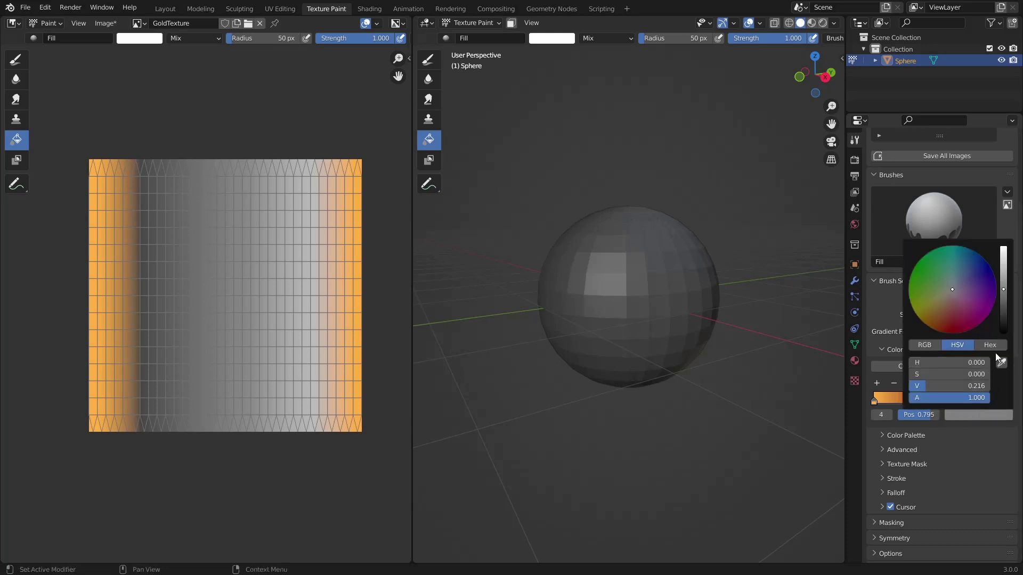
left_click(999, 358)
left_click(909, 399)
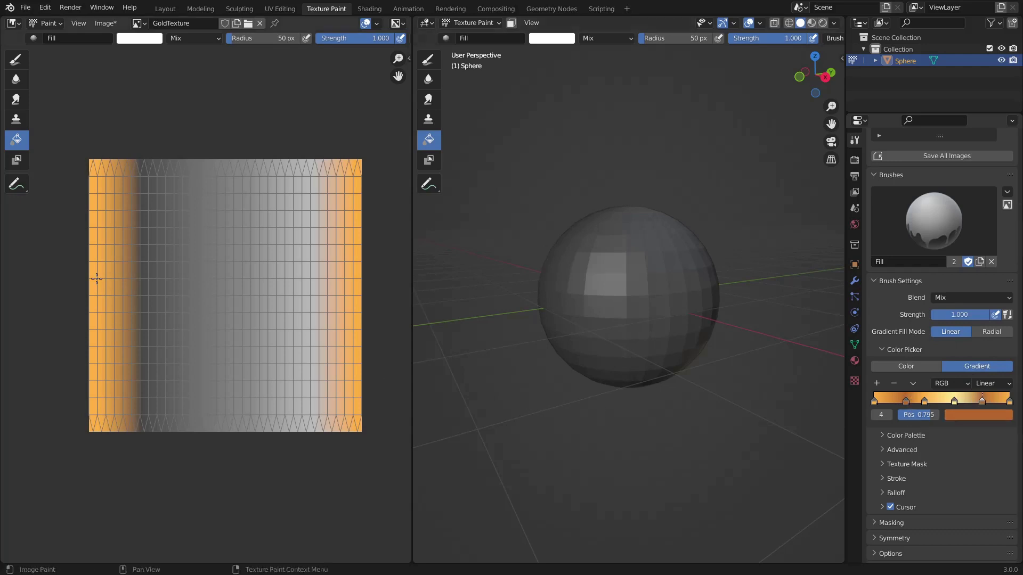
left_click_drag(98, 278, 353, 278)
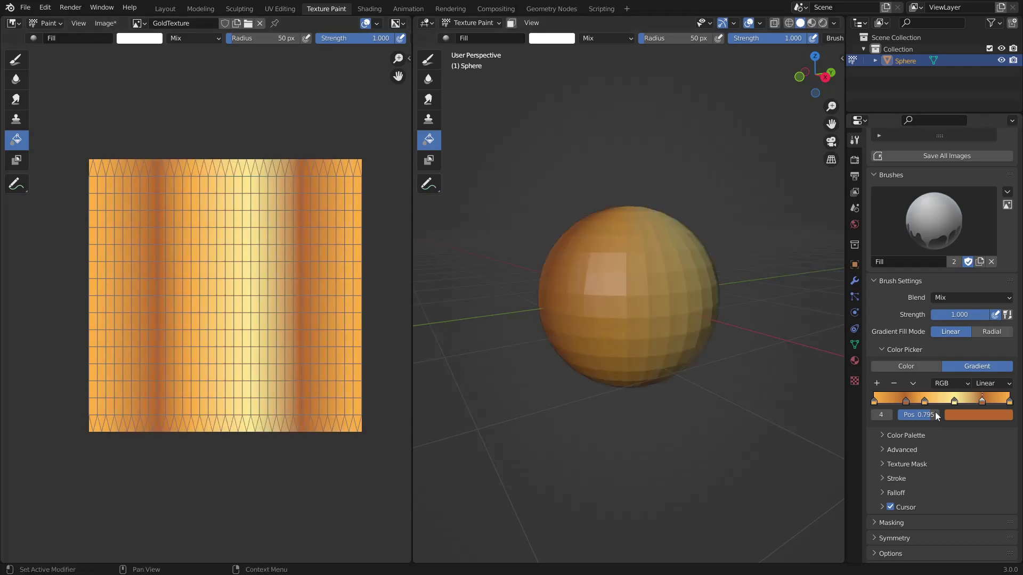
Step: Make the yellow of the gradient stop at position 0.593 slightly paler, and refill GoldTexture horizontally across its full width
left_click(955, 401)
left_click(956, 417)
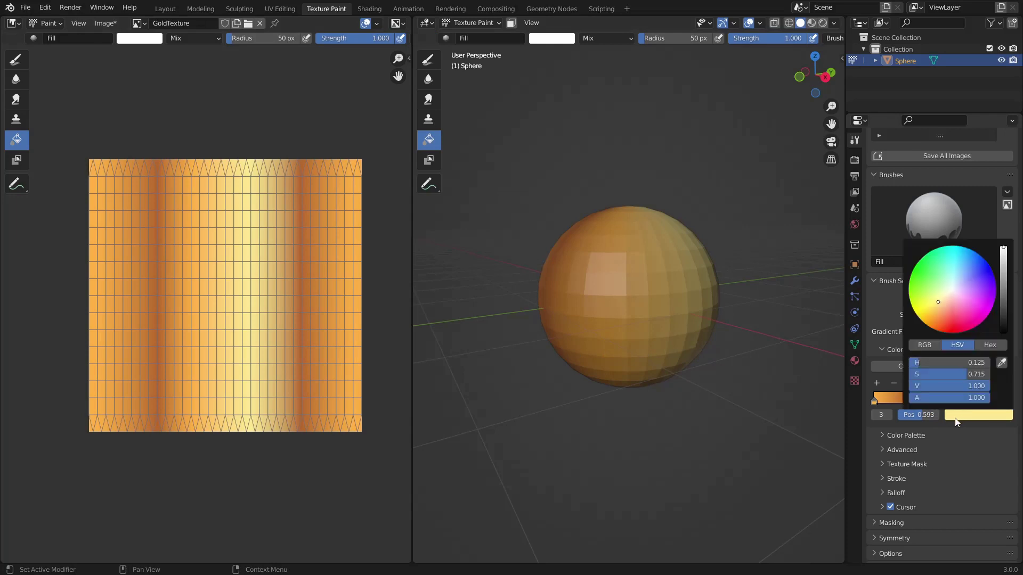
left_click(941, 300)
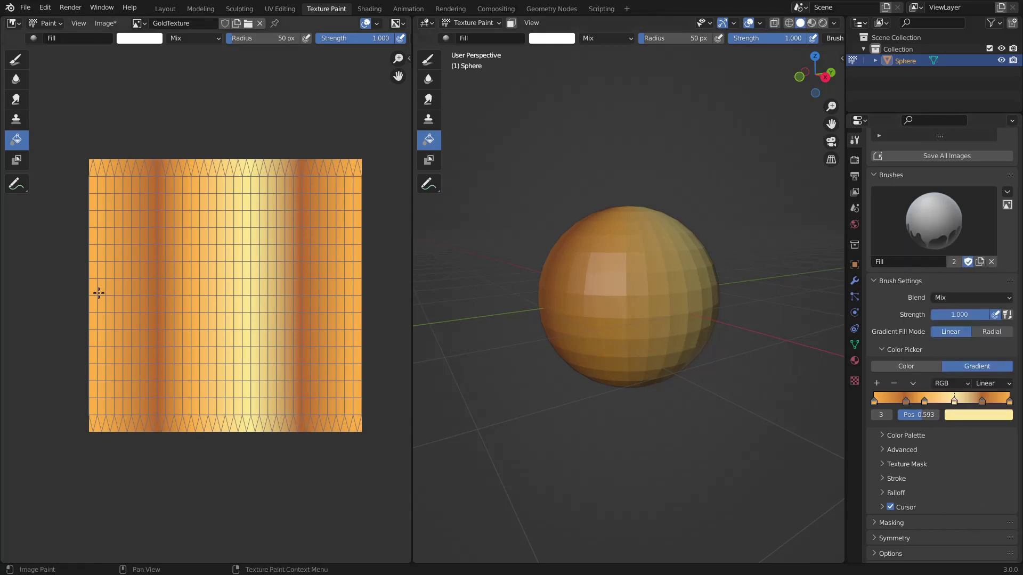
left_click_drag(97, 295, 351, 296)
Step: Examine how the gradient wraps around the sphere's pole and compare it with the UV layout over GoldTexture
middle_click_drag(563, 268, 592, 296)
middle_click_drag(611, 251, 621, 299)
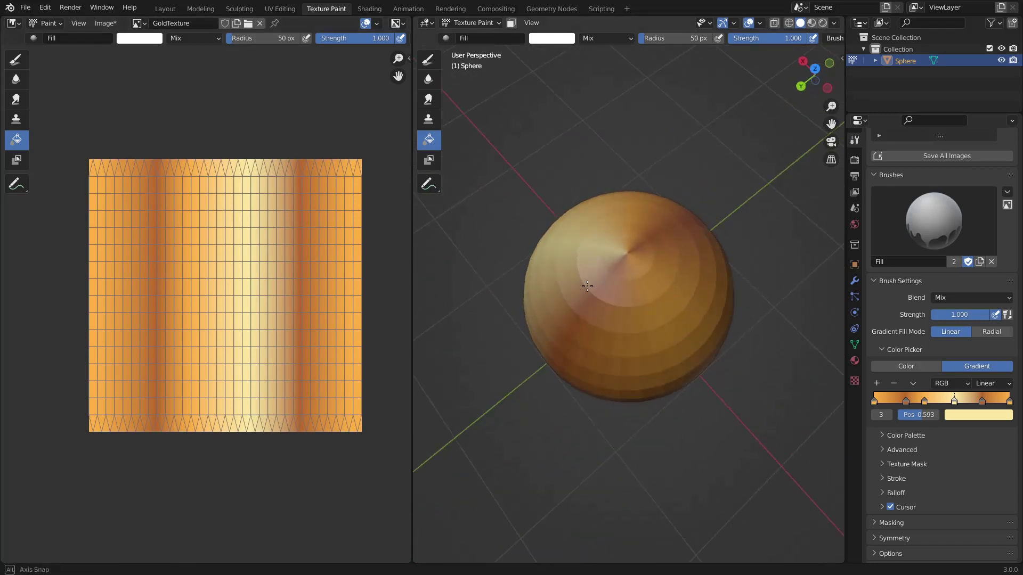
scroll(626, 296, "up", 2)
middle_click_drag(649, 250, 626, 236)
scroll(222, 183, "up", 1)
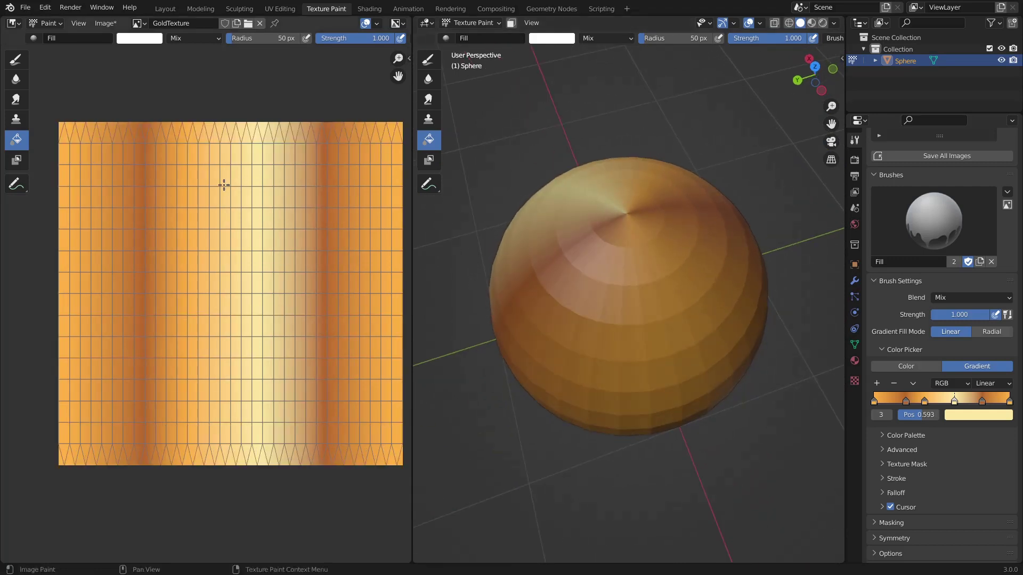
middle_click_drag(222, 184, 197, 192)
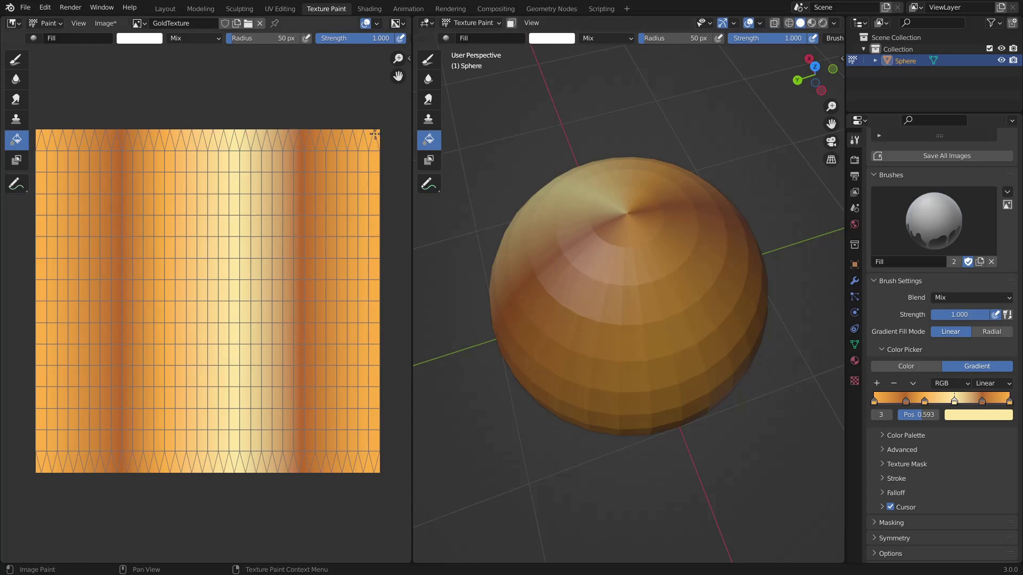
scroll(630, 217, "up", 4)
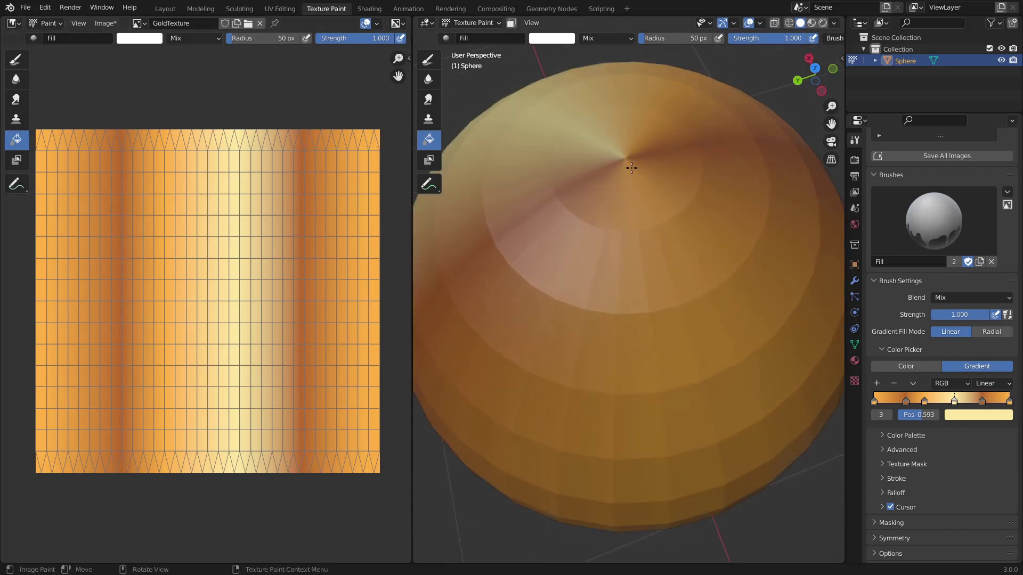
scroll(258, 265, "down", 2)
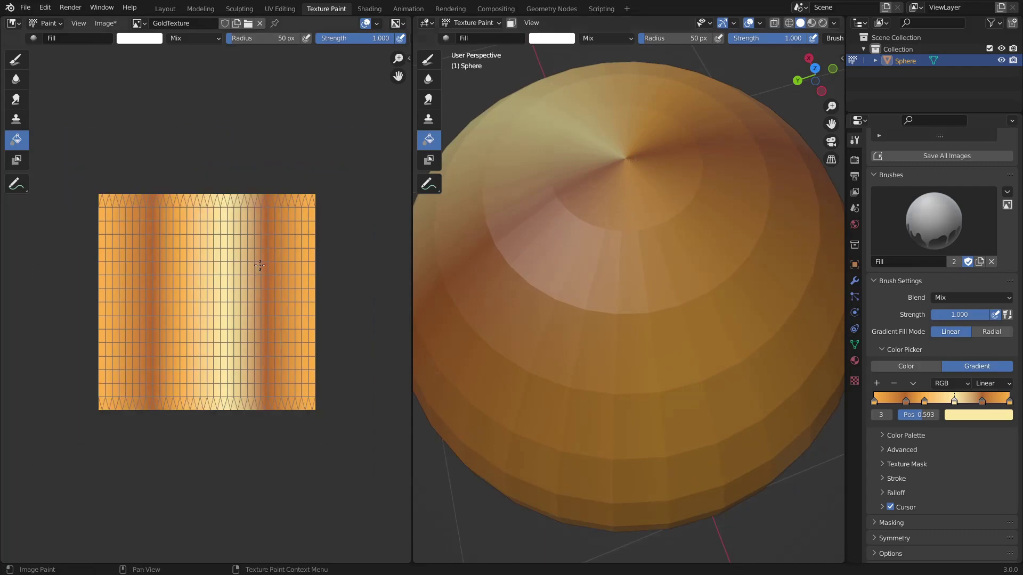
Step: Rotate the sphere's entire UV layout by 90° over GoldTexture in UV editing, and check the banding on the painted sphere
left_click(280, 9)
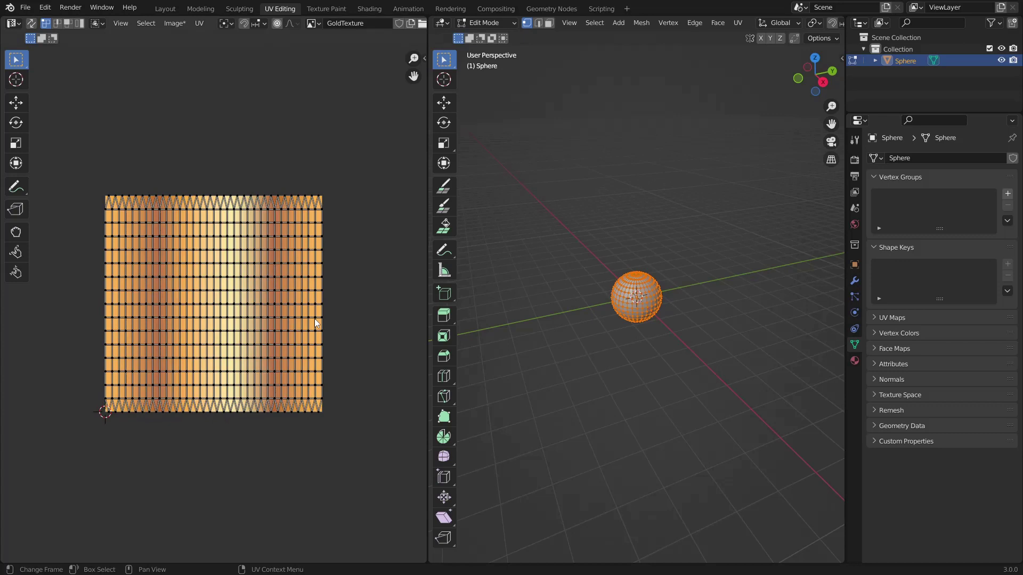
key("a")
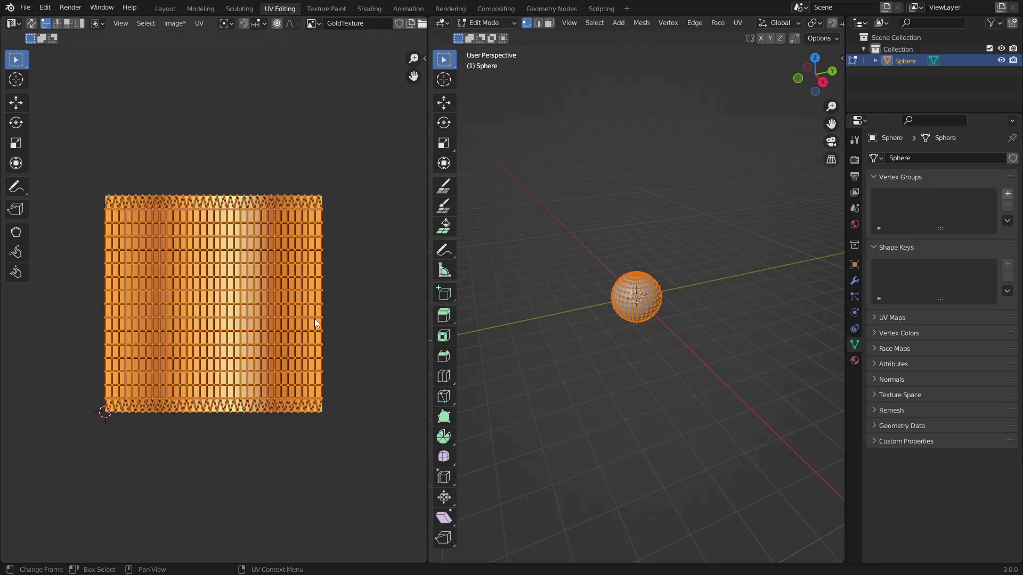
key("r")
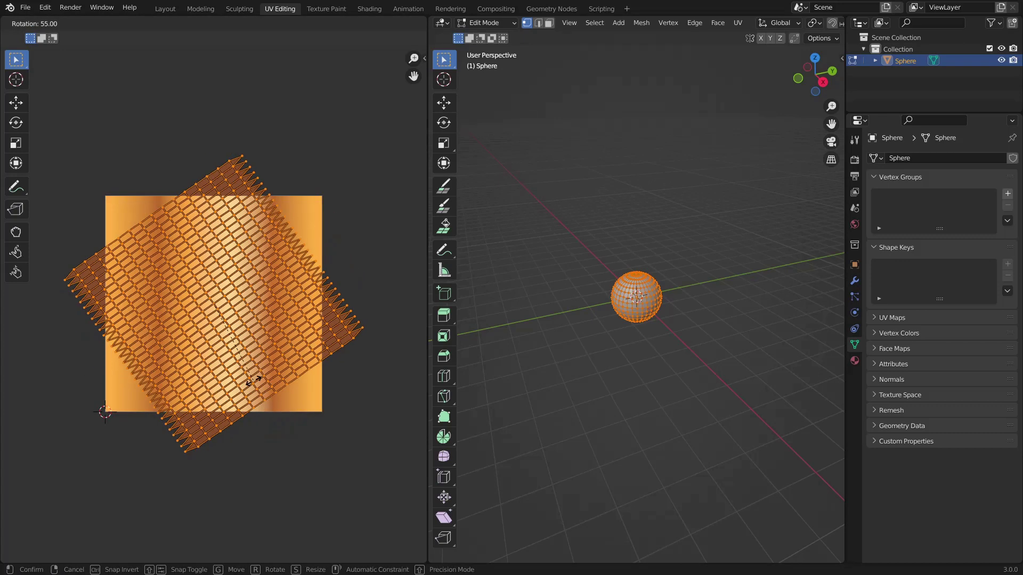
left_click(203, 394)
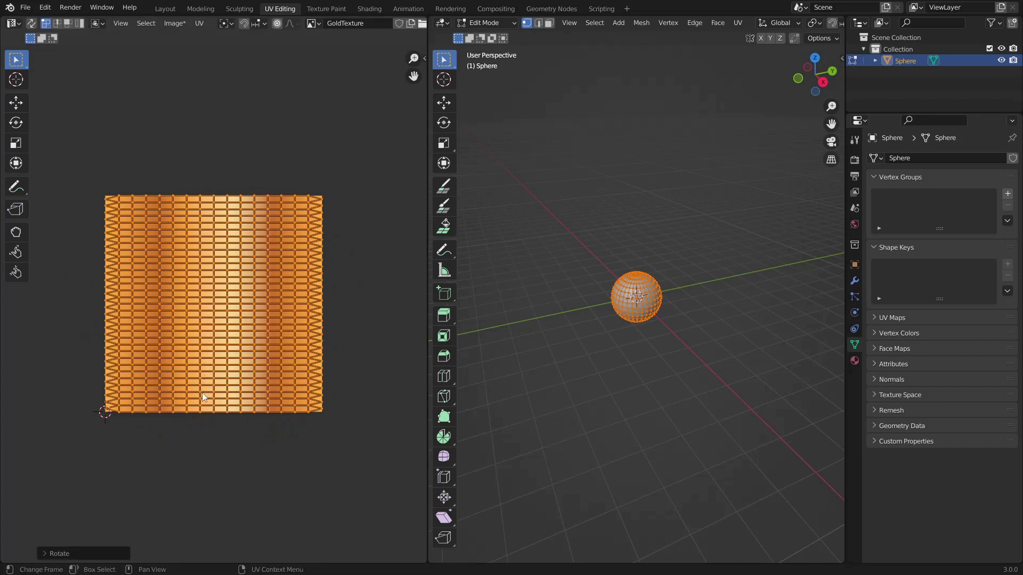
left_click(316, 9)
scroll(621, 269, "down", 3)
scroll(622, 269, "down", 2)
middle_click_drag(622, 270, 557, 351)
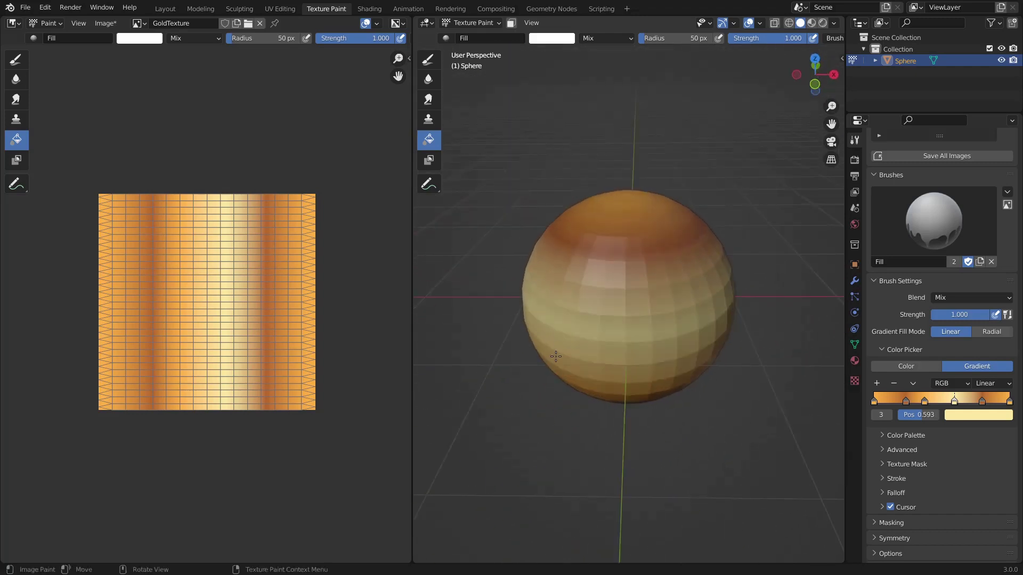
Step: Rotate the sphere object 90° in the right orthographic view of the layout workspace, and inspect it in material preview
left_click(166, 9)
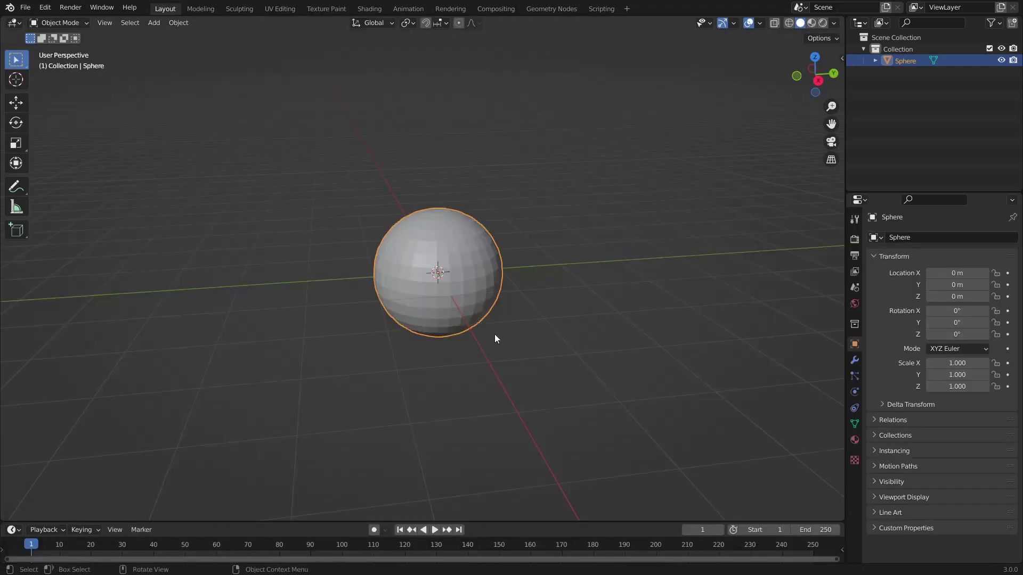
left_click(818, 81)
key("r")
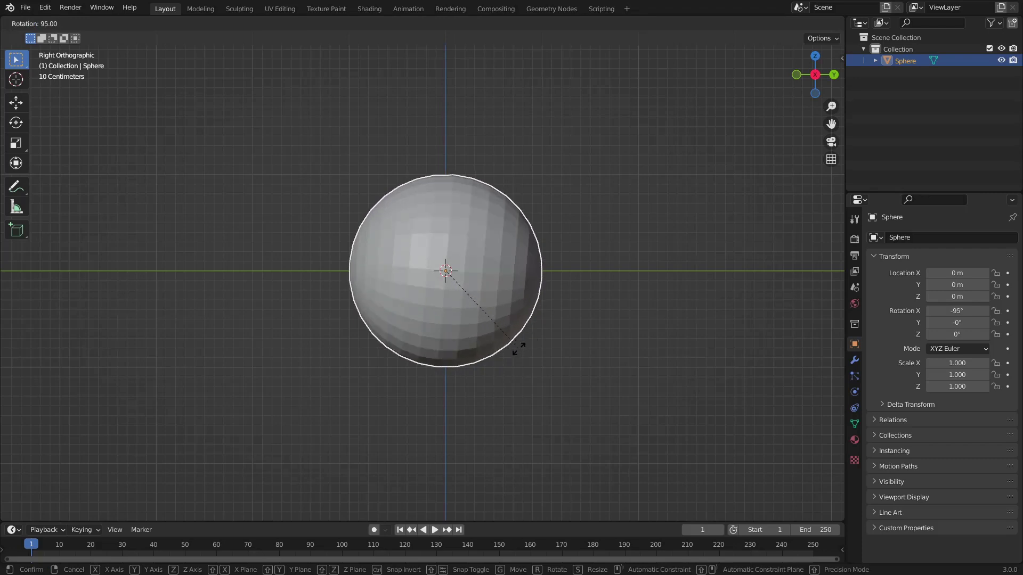
left_click(527, 346)
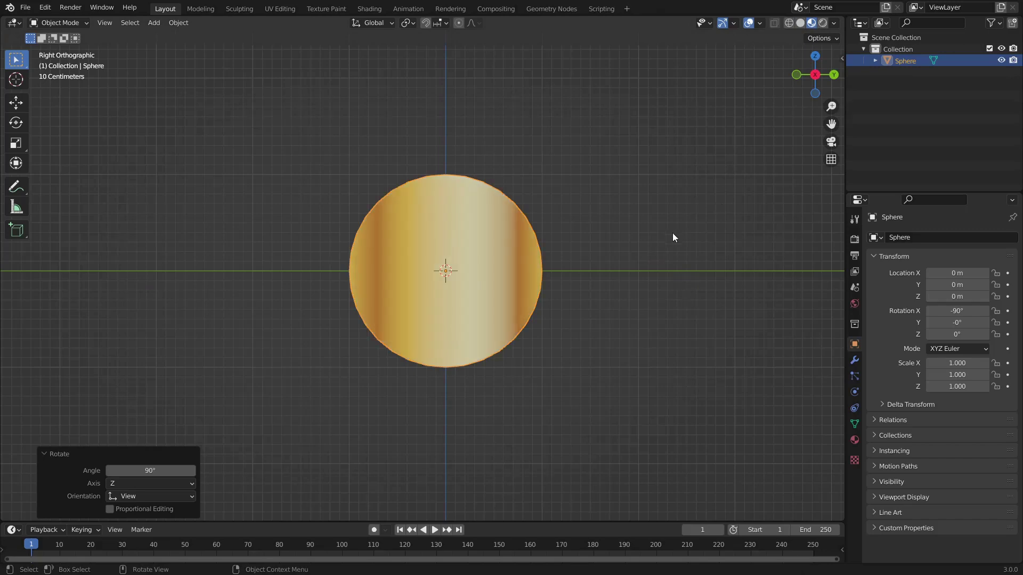
middle_click_drag(673, 232, 631, 269)
mouse_move(547, 281)
middle_mouse_down()
mouse_move(575, 287)
mouse_move(544, 276)
middle_mouse_up()
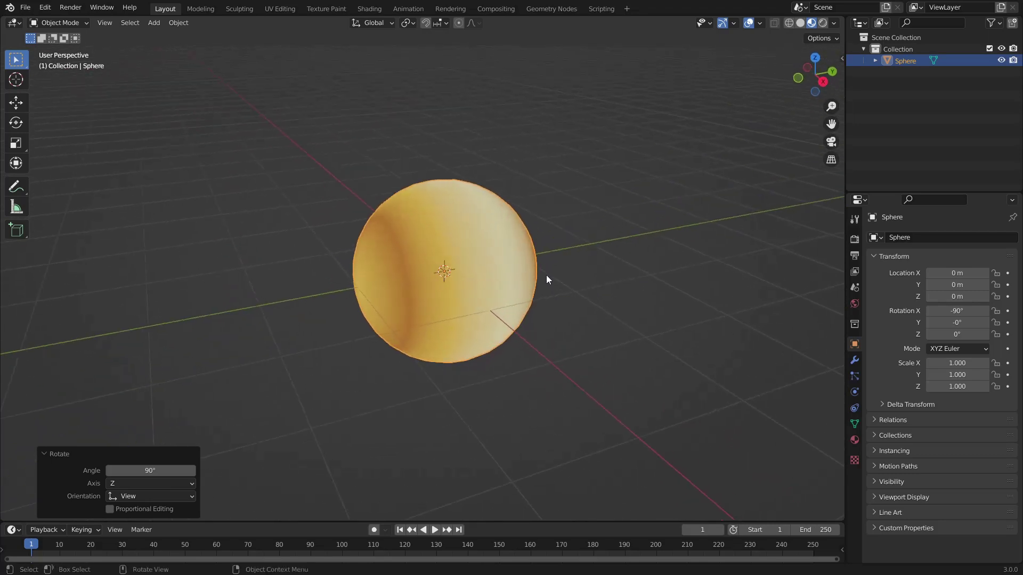
Step: Set the viewport to solid shading after a look at the wireframe, and inspect the sphere's surface from several angles
left_click(789, 23)
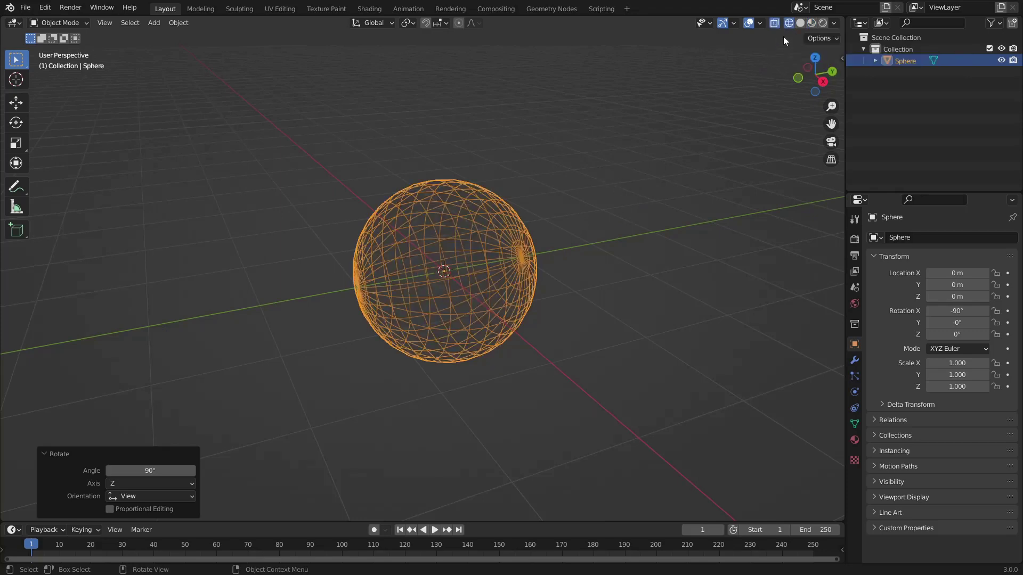
left_click(800, 23)
middle_click_drag(622, 221, 604, 218)
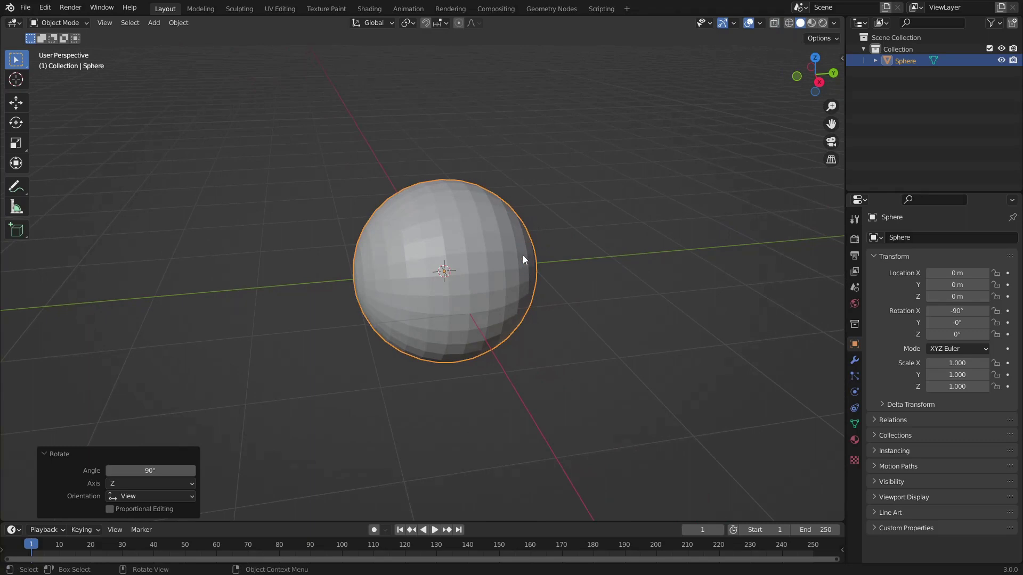
mouse_move(523, 259)
middle_mouse_down()
mouse_move(587, 246)
mouse_move(472, 256)
mouse_move(569, 256)
mouse_move(516, 262)
middle_mouse_up()
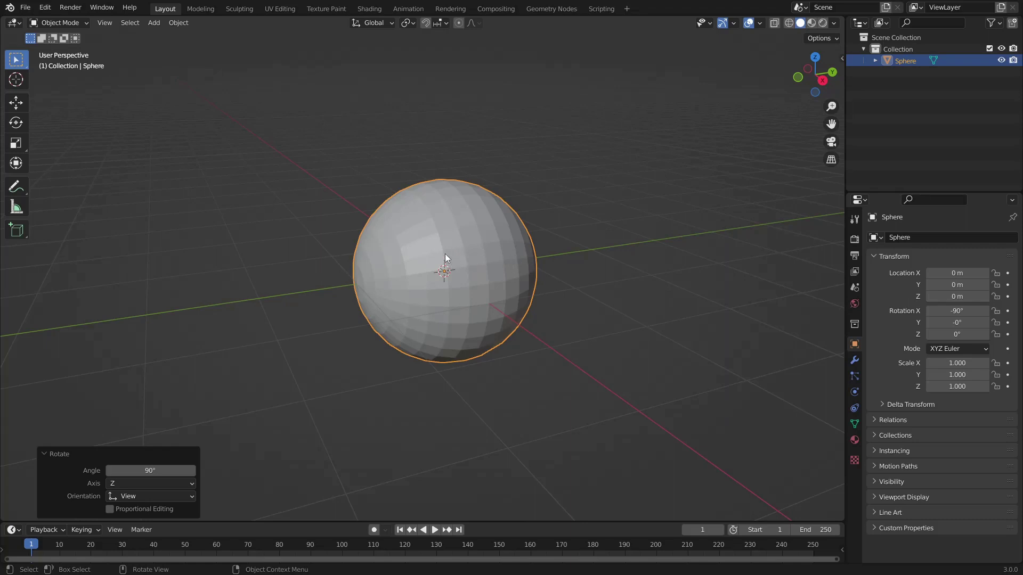
mouse_move(446, 255)
middle_mouse_down()
mouse_move(488, 251)
mouse_move(433, 248)
middle_mouse_up()
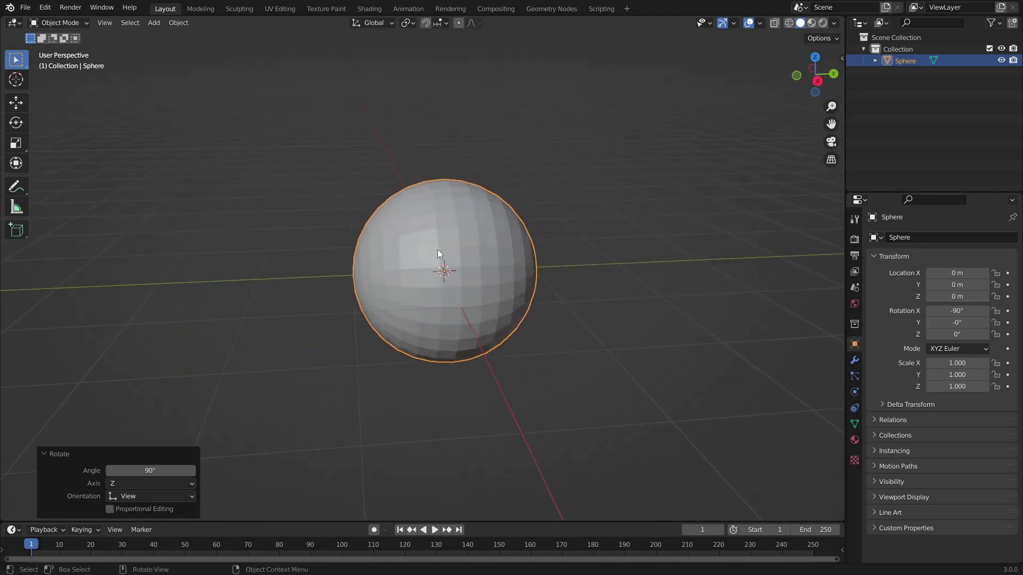
Step: Flip the normals of the whole sphere mesh in Edit Mode
key("Tab")
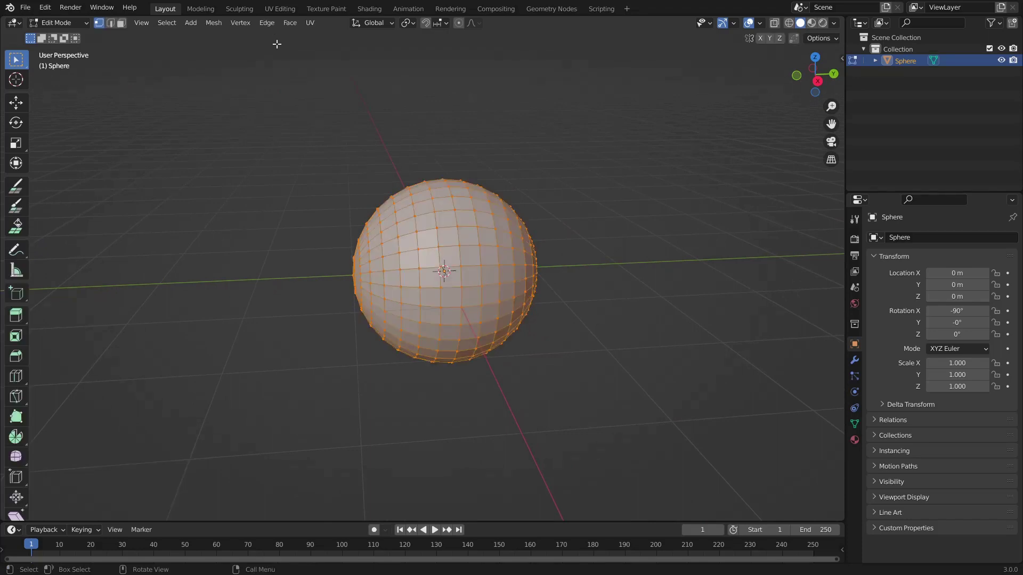
left_click(215, 24)
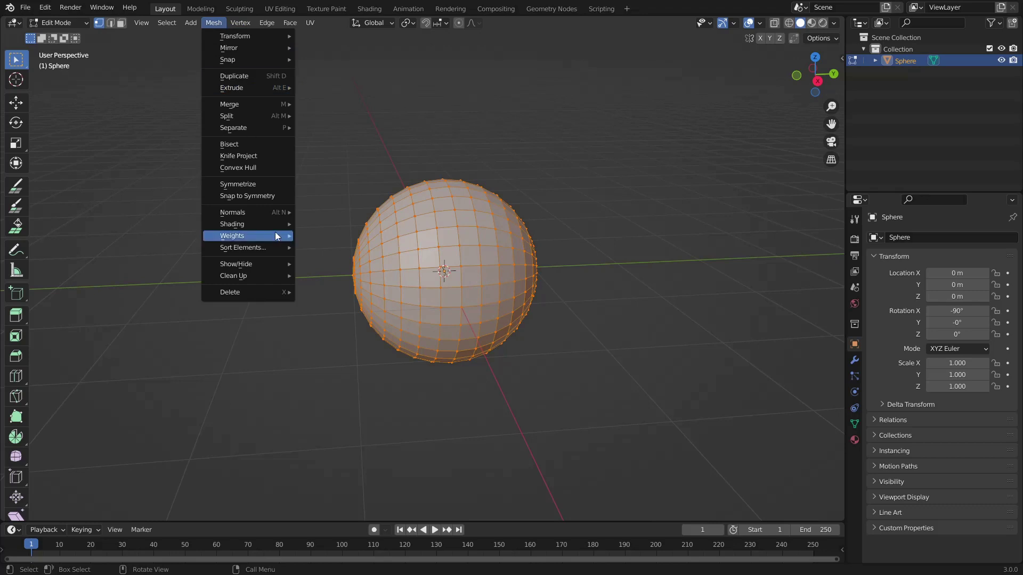
left_click(305, 212)
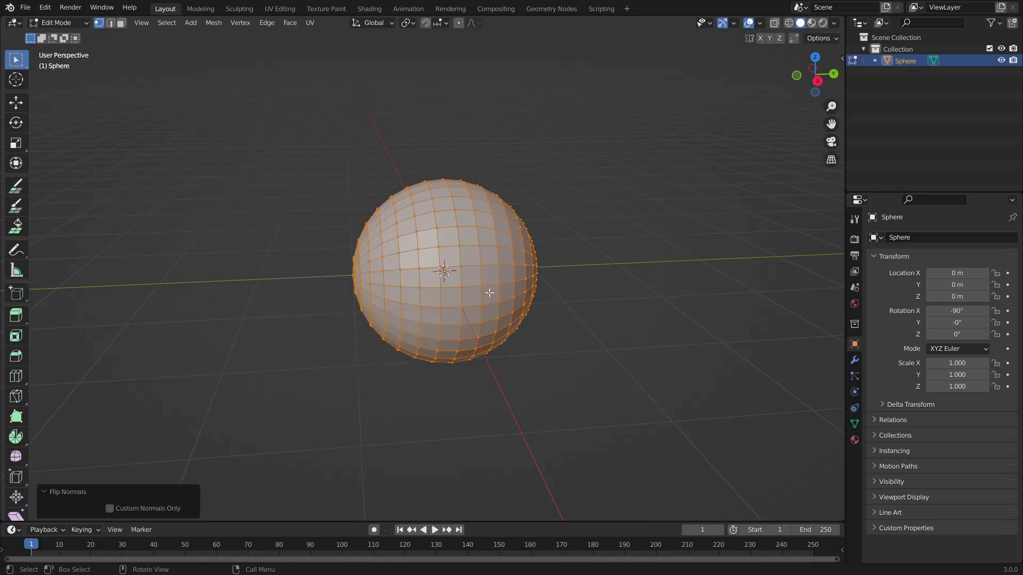
Step: Show the sphere in wireframe shading and clear the vertex selection
middle_click_drag(496, 261, 532, 269)
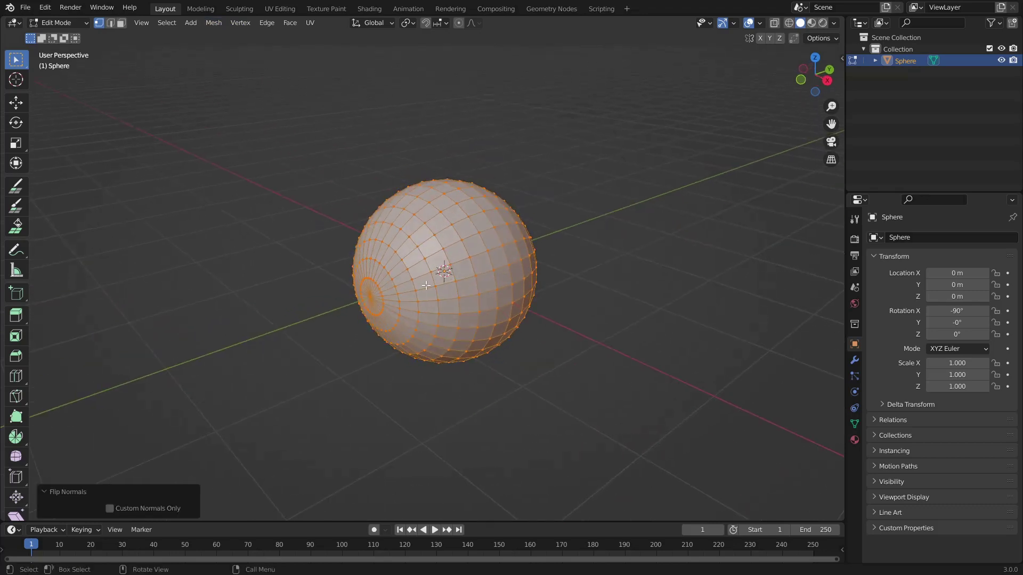
left_click(789, 23)
left_click(735, 186)
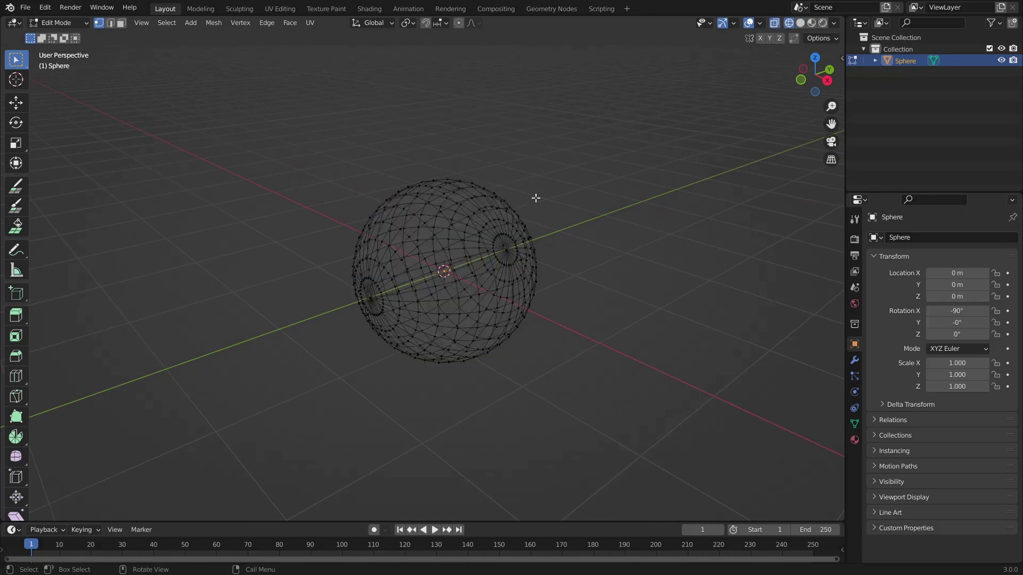
Step: Return to Object Mode, deselect the sphere and add a camera at the world origin
key("Tab")
left_click(223, 97)
left_click(154, 23)
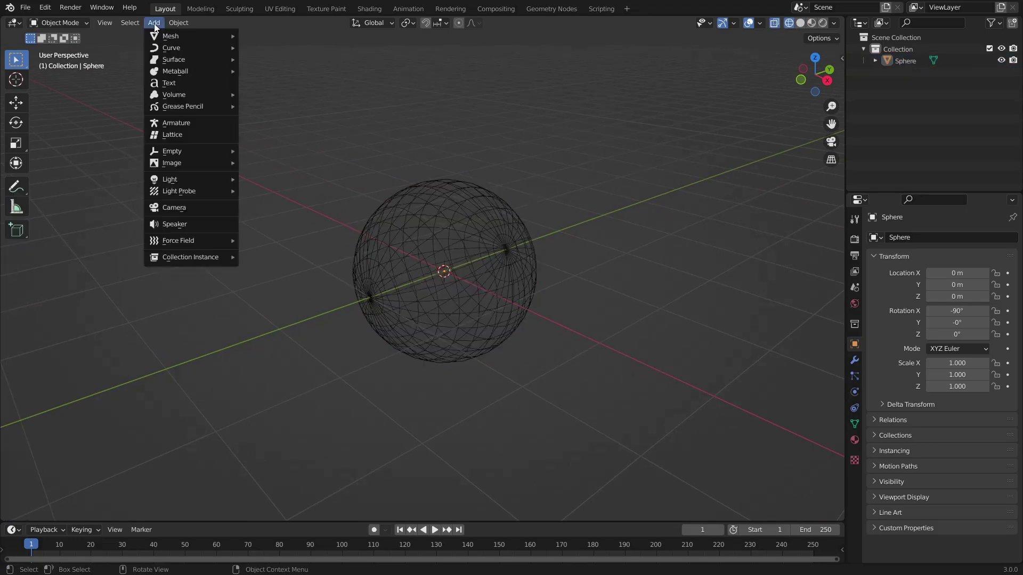
left_click(205, 207)
middle_click_drag(609, 296, 652, 297)
Step: Set the camera's X, Y and Z rotation to 0° and deselect it
key("n")
left_click(757, 131)
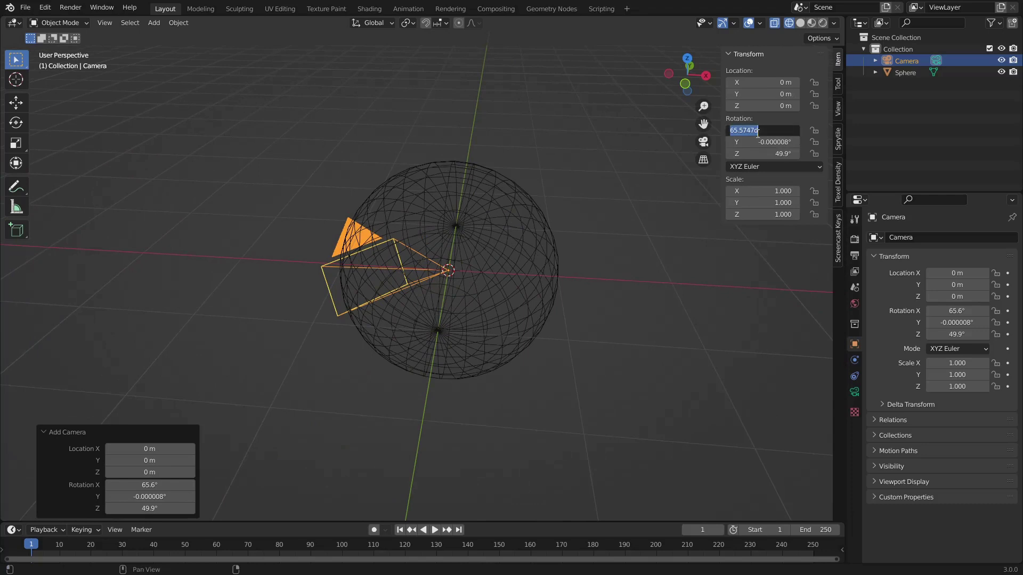
type("0")
key("Tab")
type("0")
key("Tab")
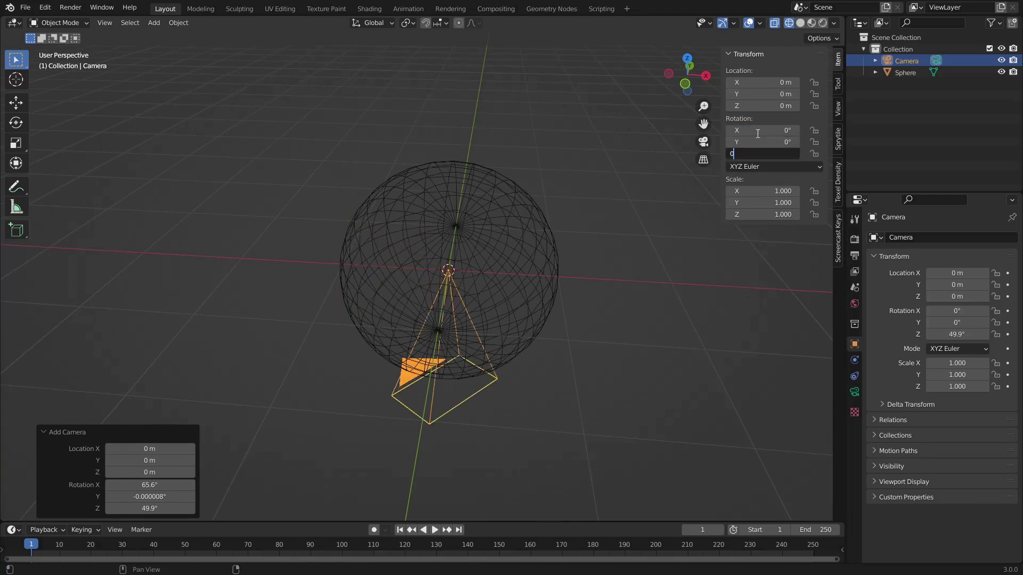
type("0")
key("Return")
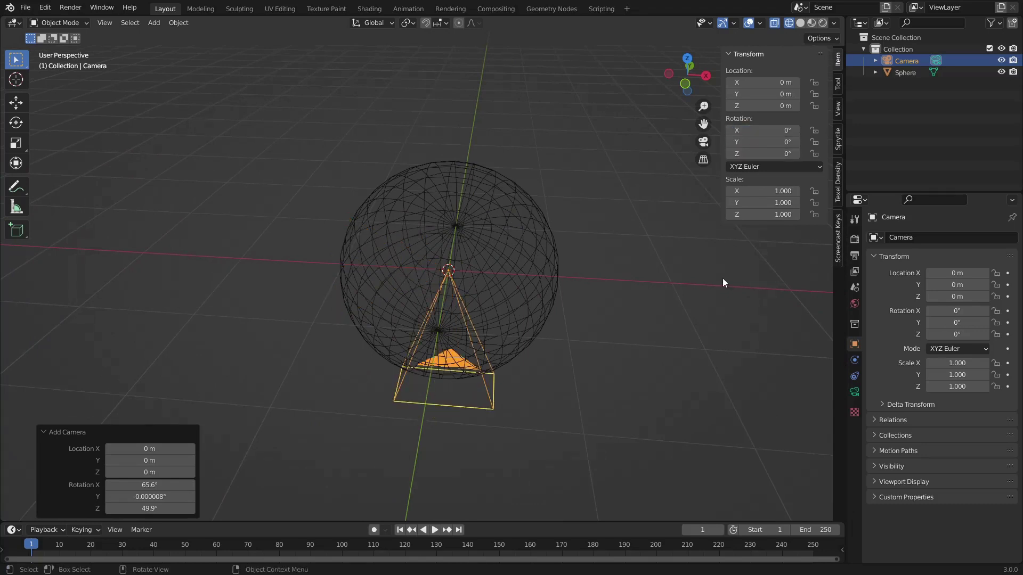
key("n")
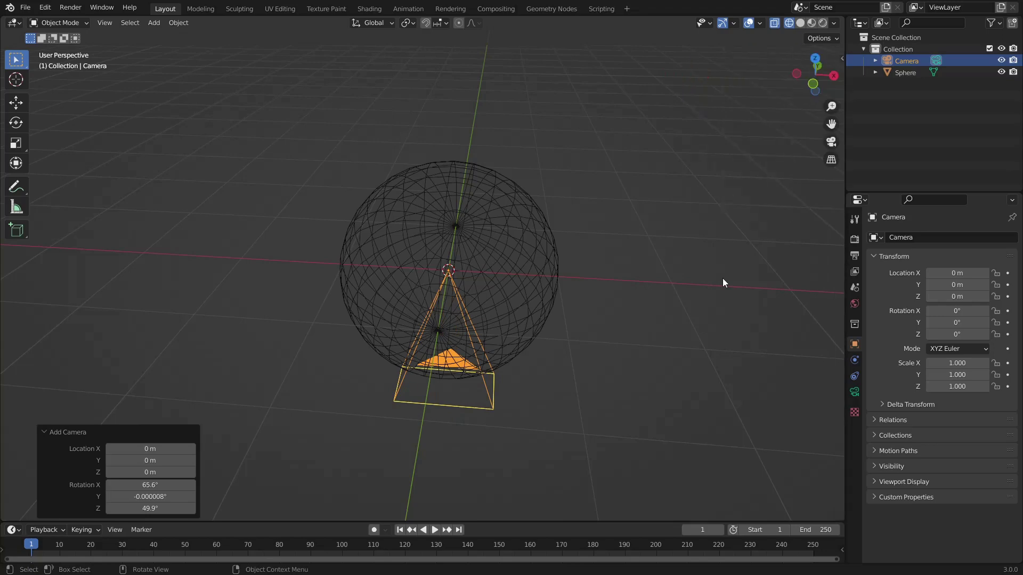
key("n")
key("n")
left_click(715, 296)
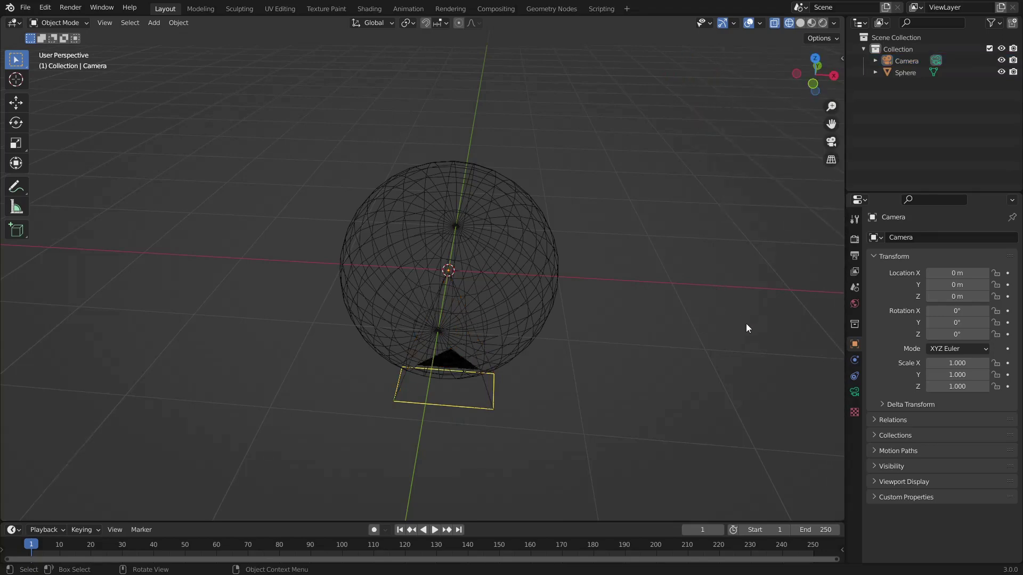
Step: Switch the camera's lens unit to Field of View and set the field of view to 90°
middle_click_drag(597, 388, 638, 349)
left_click(857, 392)
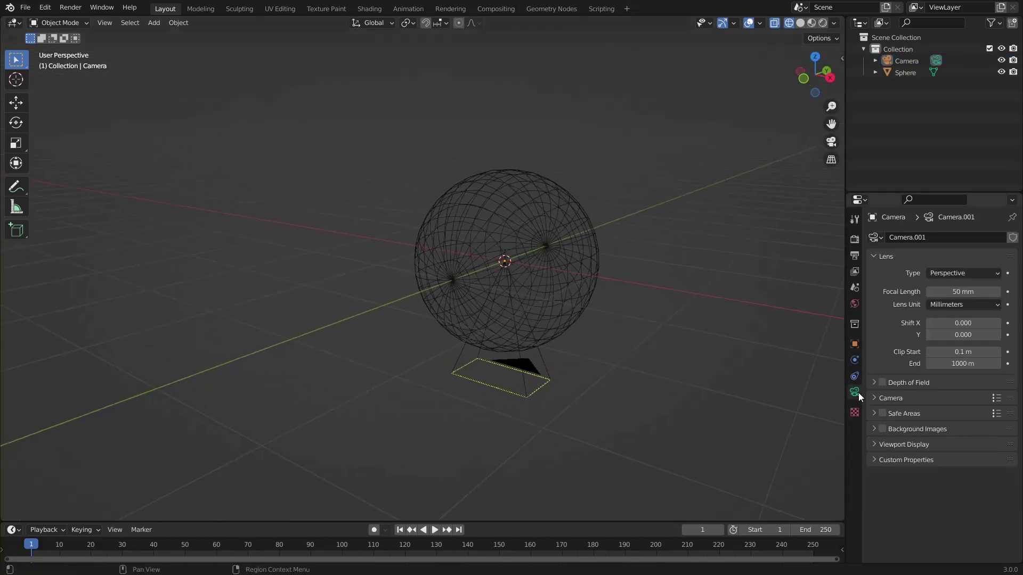
middle_click_drag(572, 322, 482, 354)
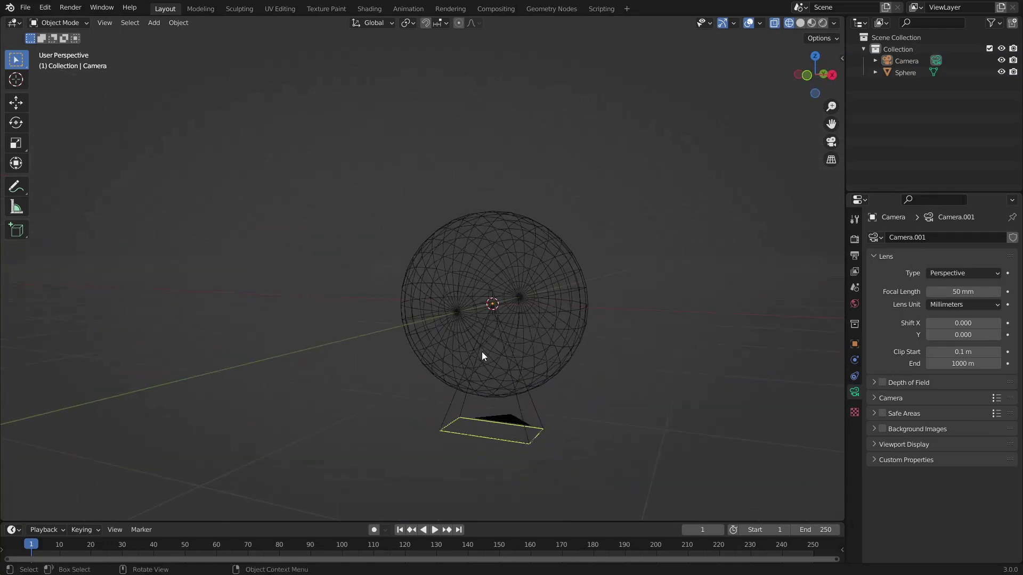
middle_click_drag(514, 425, 492, 459)
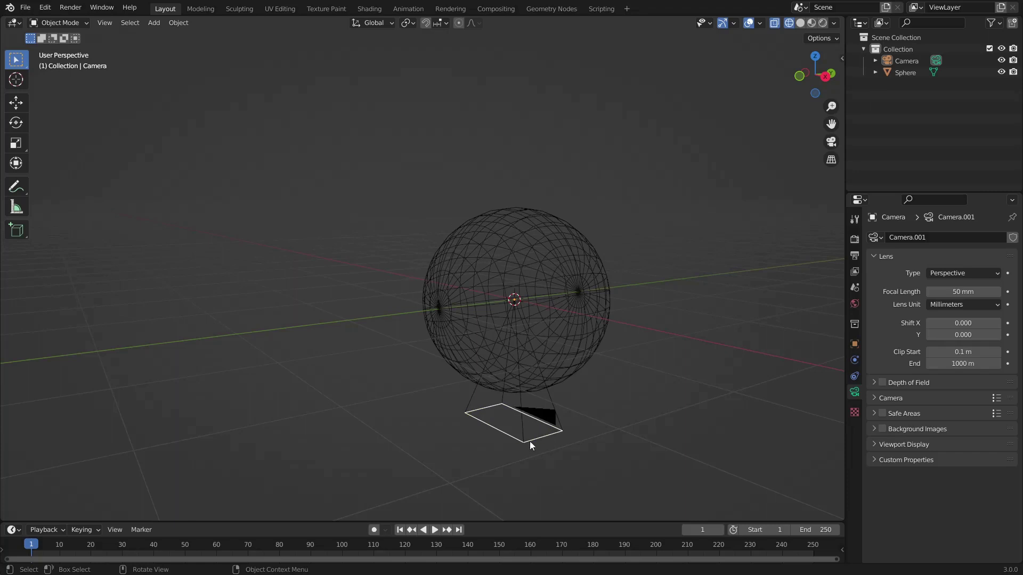
left_click(510, 427)
left_click(991, 307)
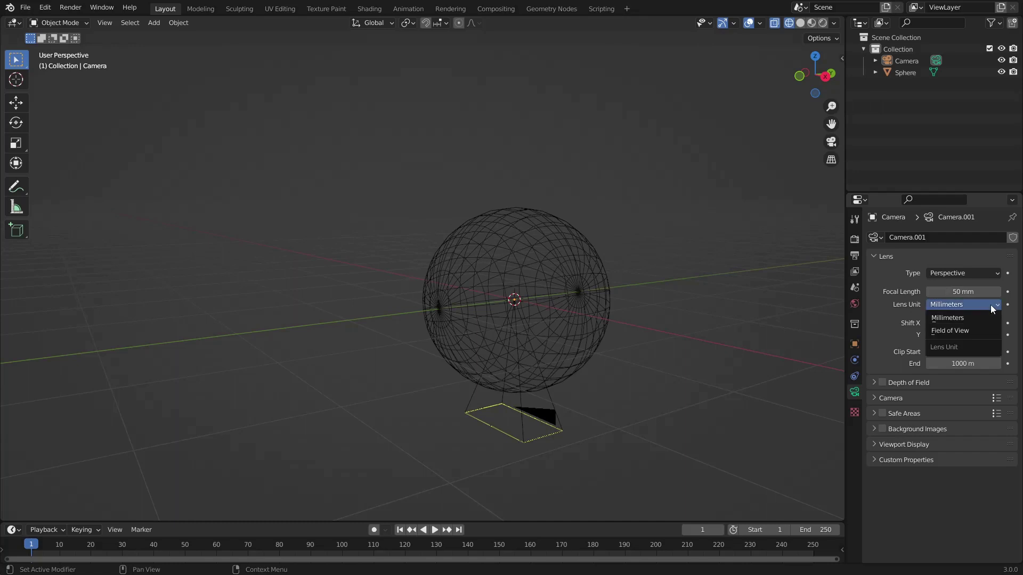
left_click(962, 331)
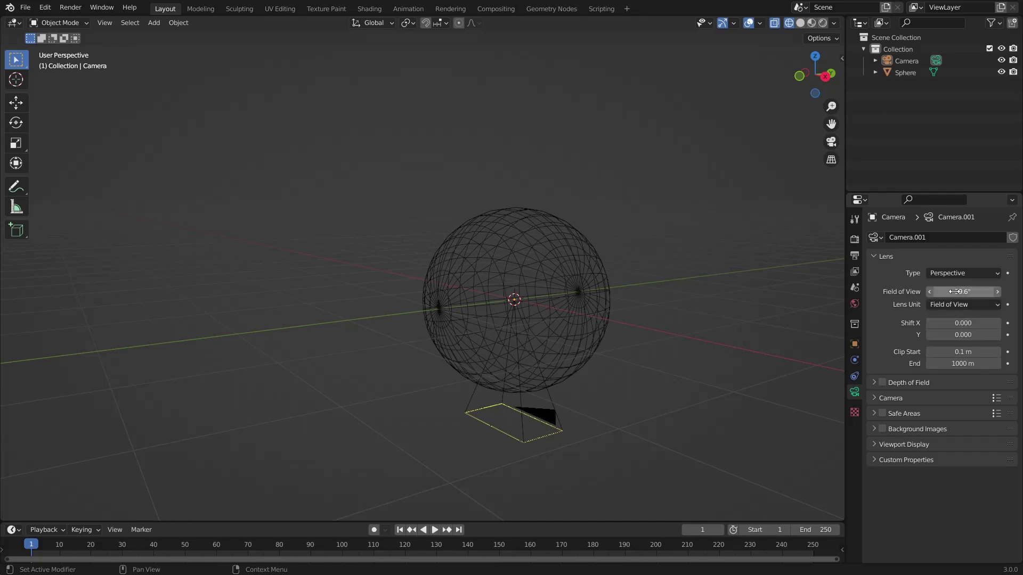
left_click(957, 292)
type("90")
key("Return")
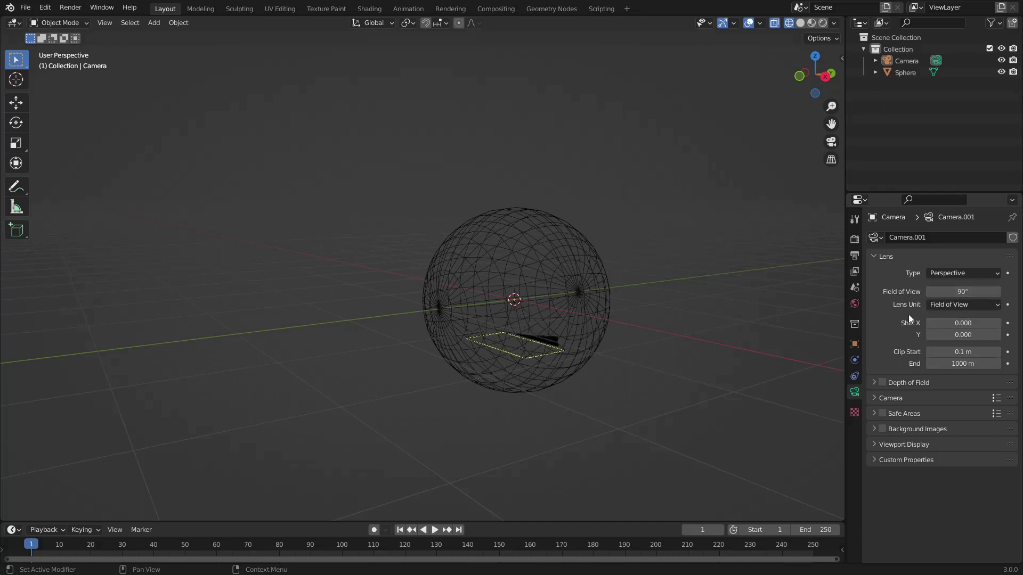
Step: Set the render output resolution to 128 by 128 px
middle_click_drag(705, 308, 686, 325)
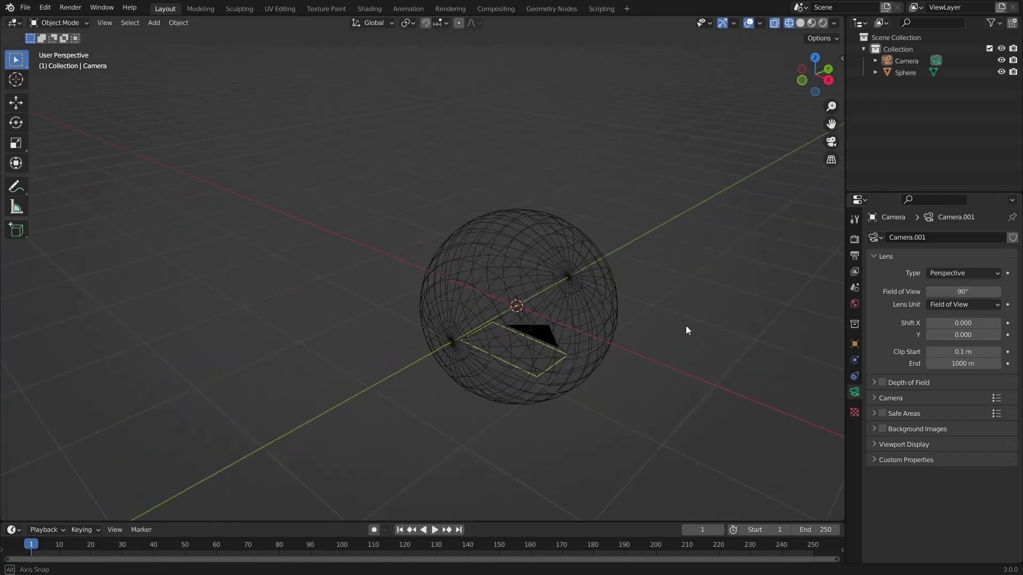
scroll(580, 342, "up", 1)
middle_click_drag(562, 349, 584, 344)
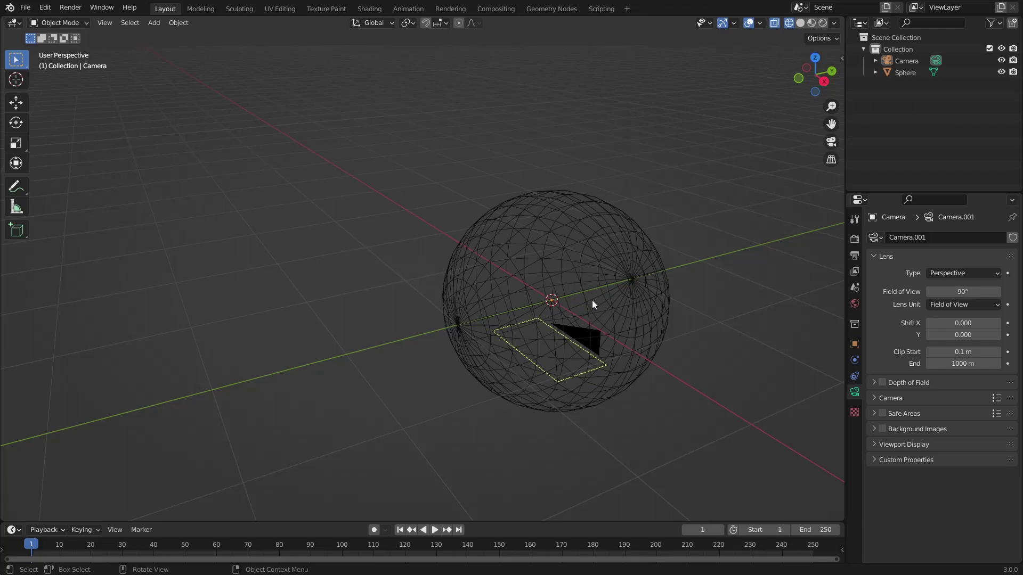
scroll(599, 318, "down", 2)
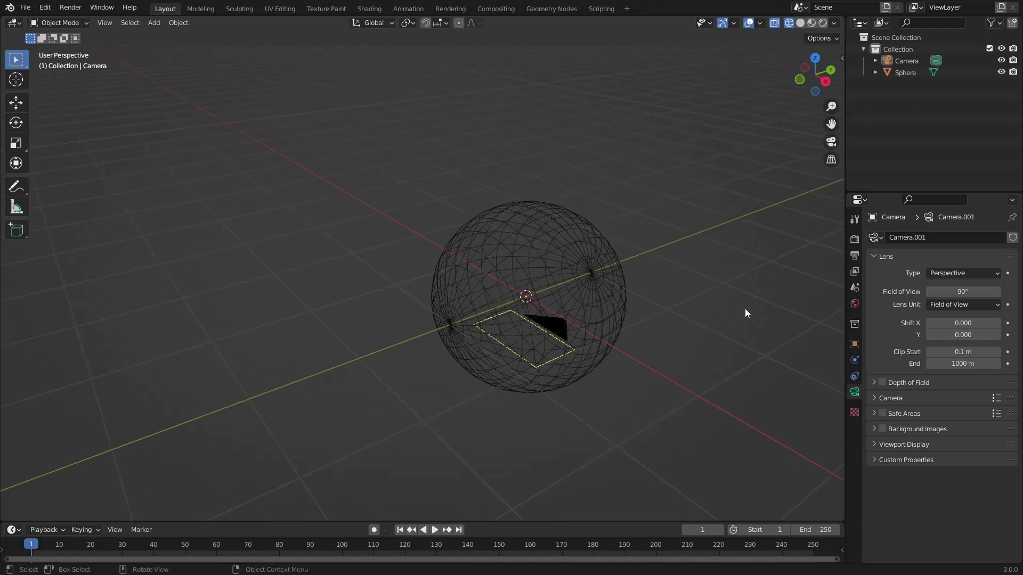
left_click(854, 256)
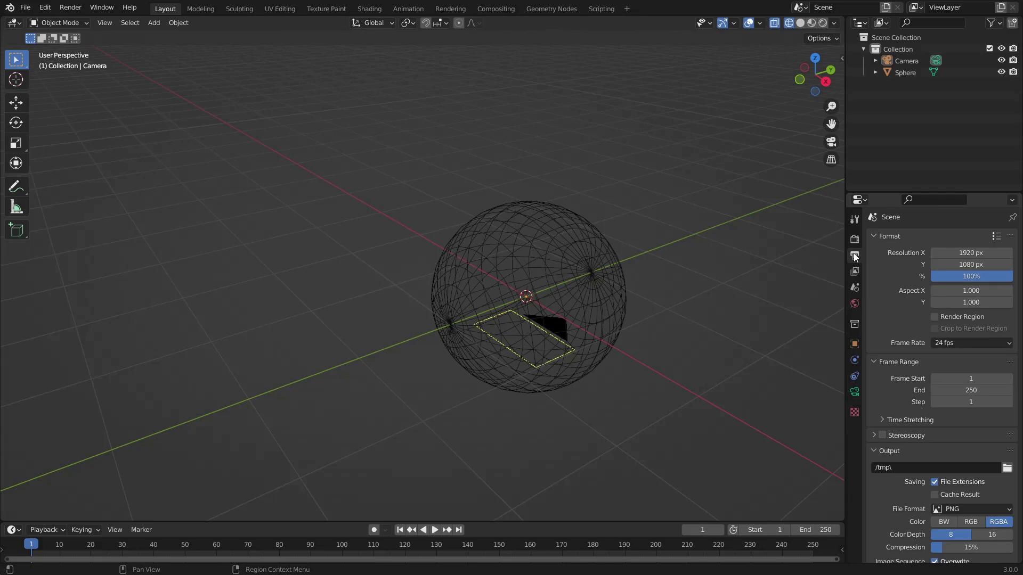
left_click(975, 253)
type("12")
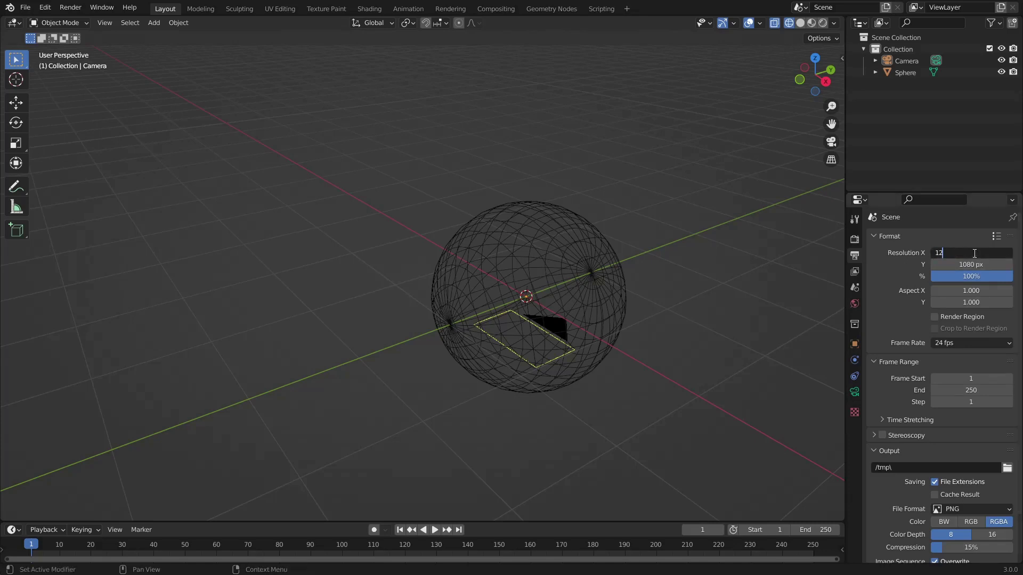
type("8")
key("Tab")
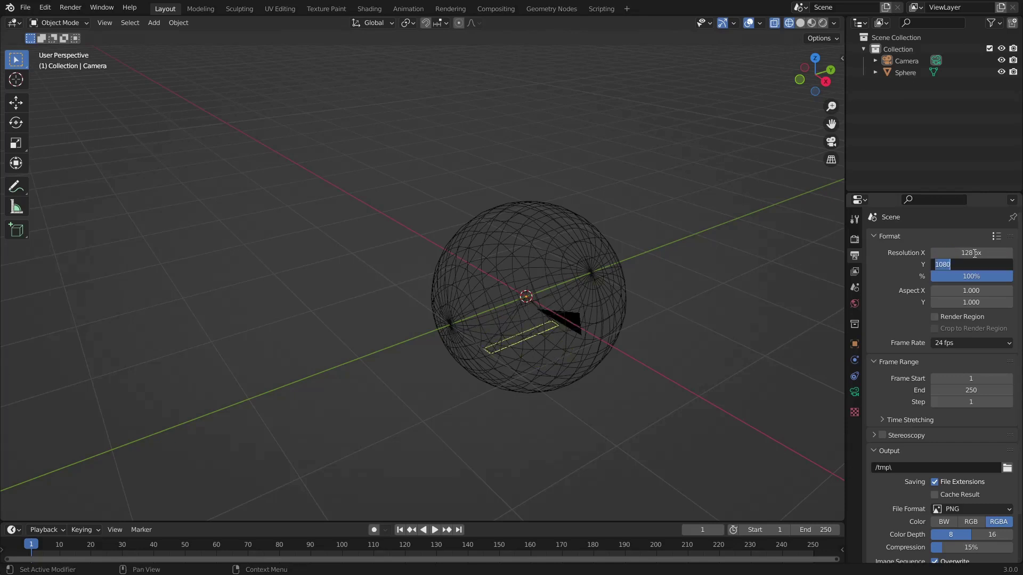
type("128")
key("Return")
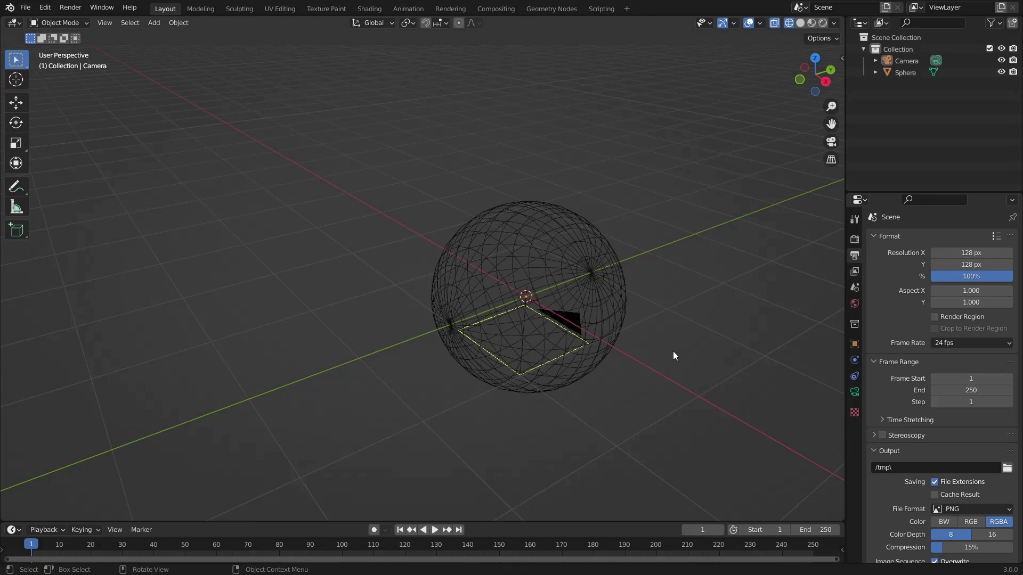
Step: Render the downward camera view and move the render window away from the sphere
middle_click_drag(680, 353, 662, 339)
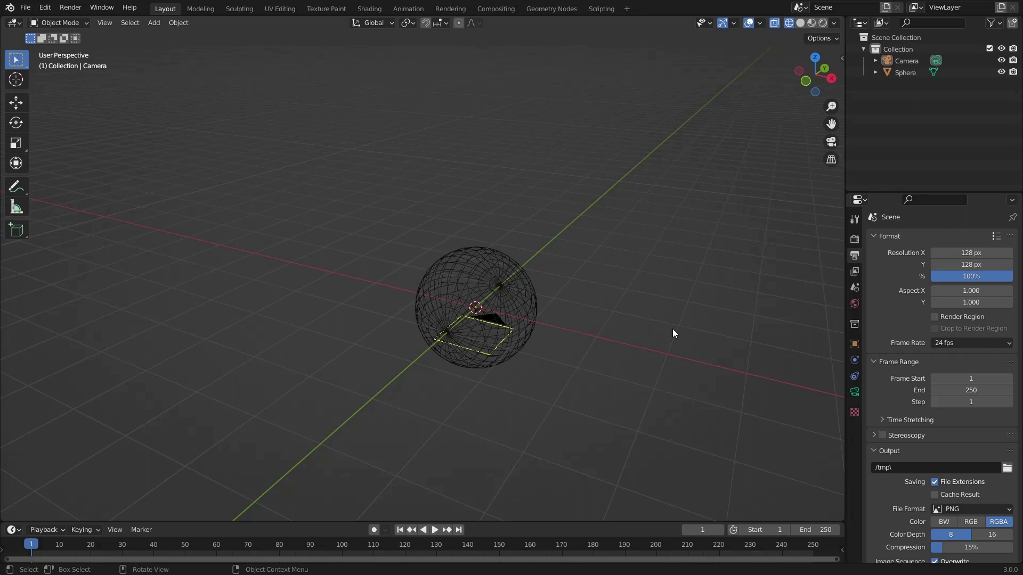
key("F12")
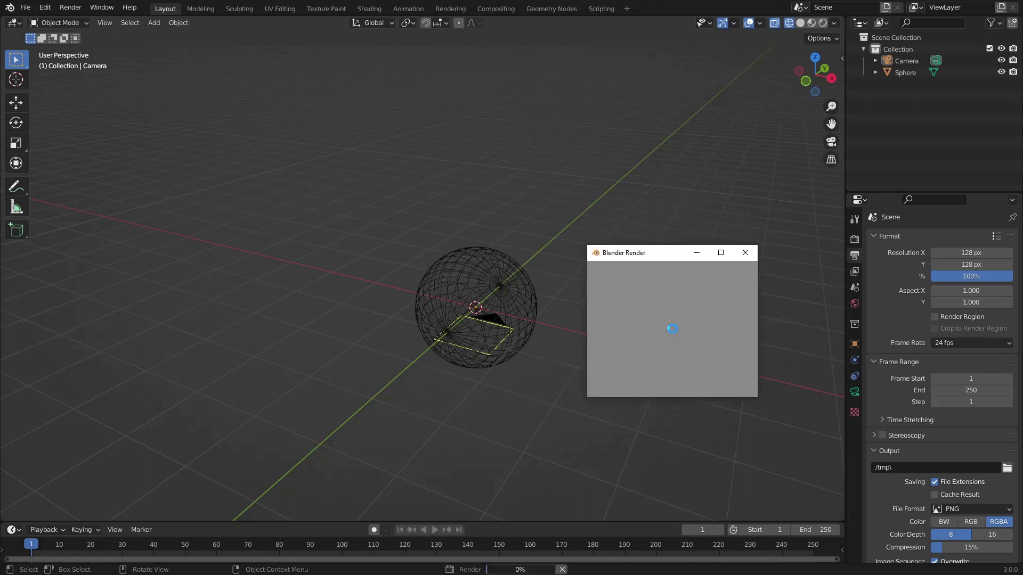
left_click_drag(695, 251, 648, 202)
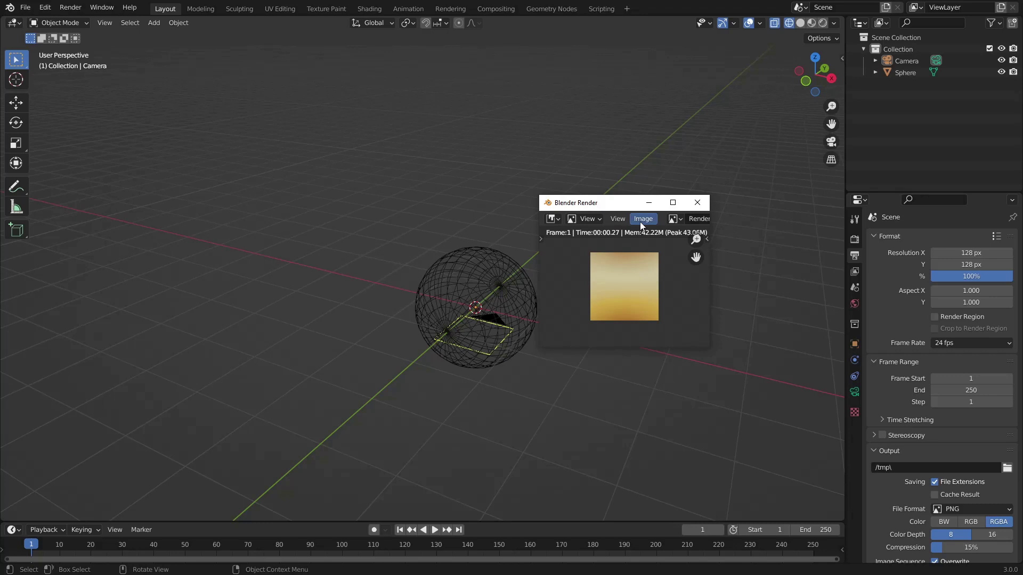
Step: Save the rendered image as down.png in the Assets folder and close the render window
left_click(641, 222)
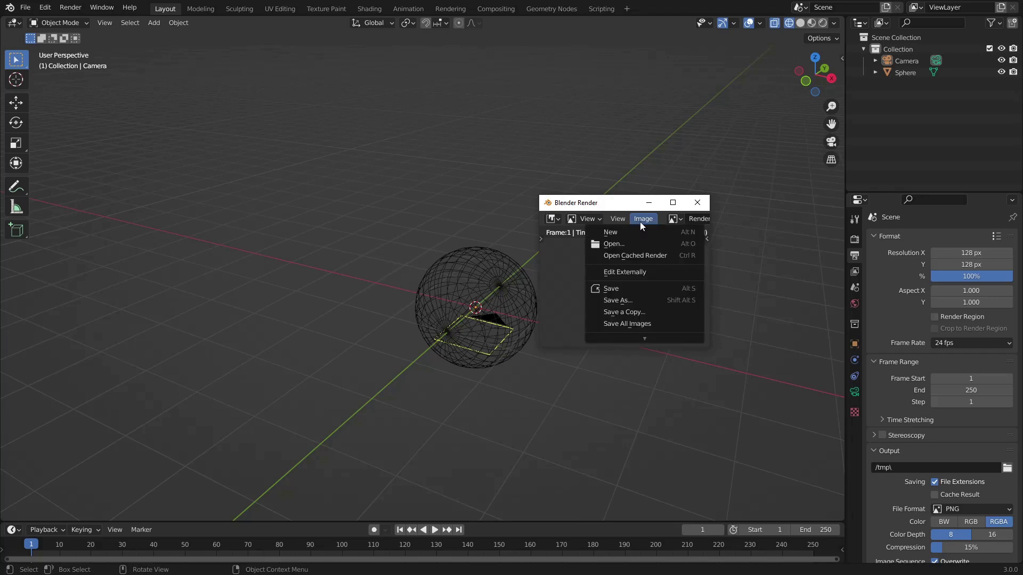
left_click(640, 300)
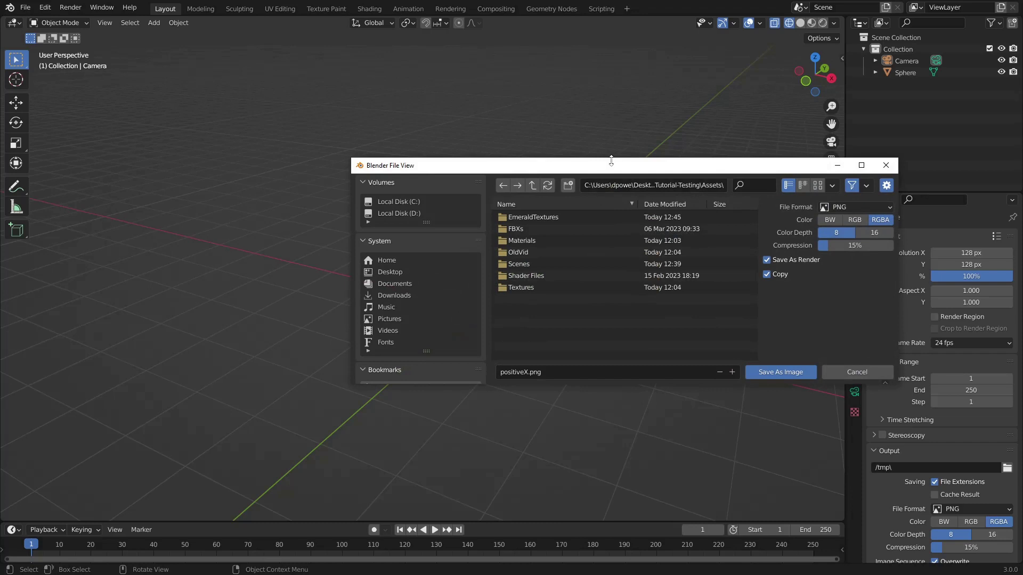
left_click_drag(611, 161, 524, 135)
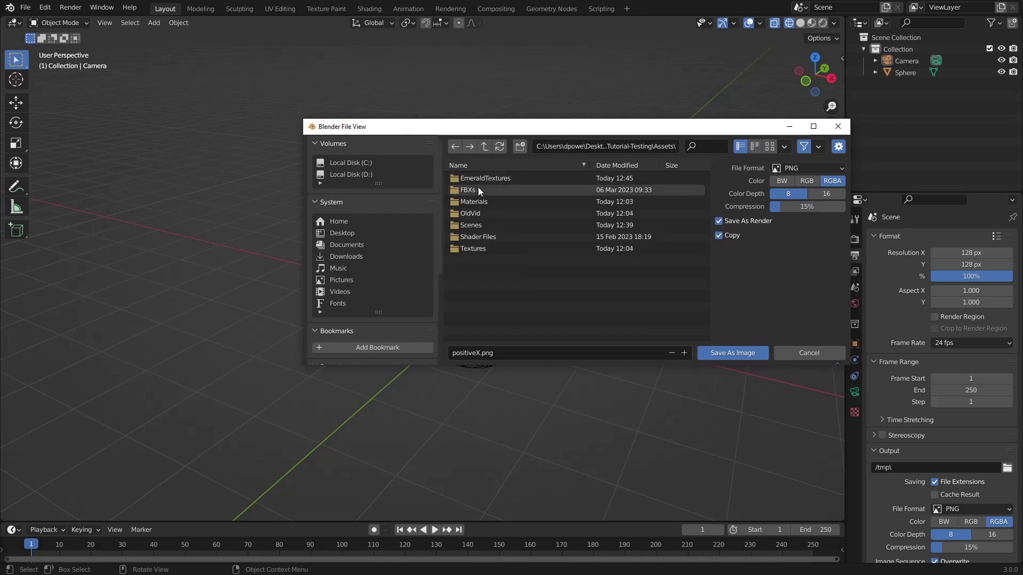
left_click(475, 353)
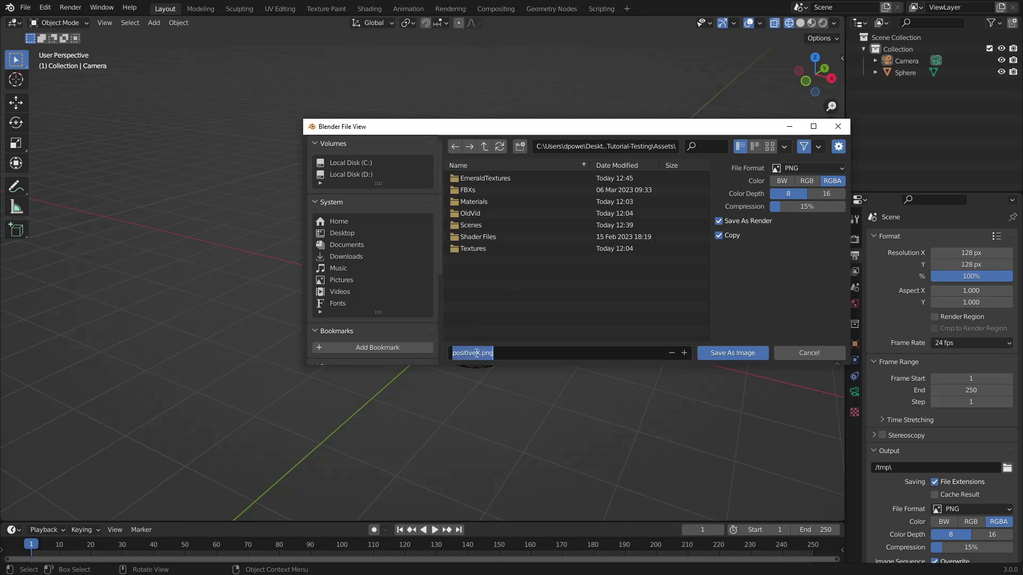
type("down")
key("Return")
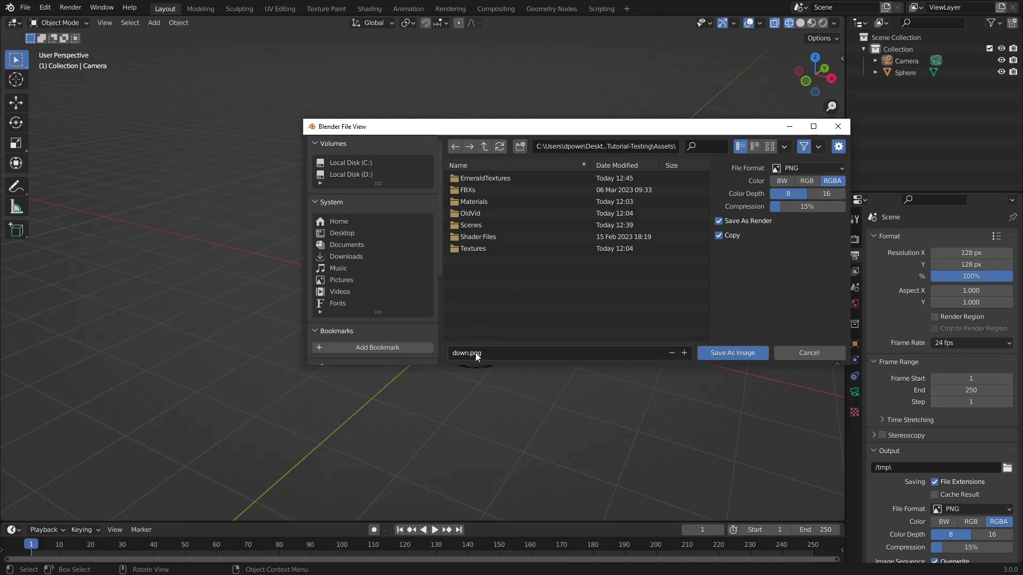
left_click(722, 351)
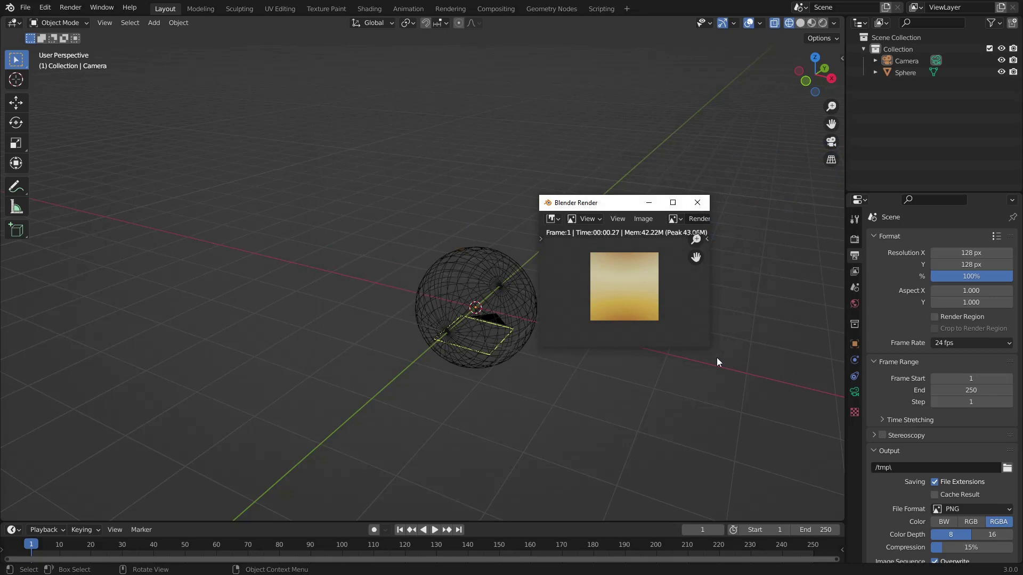
left_click(697, 204)
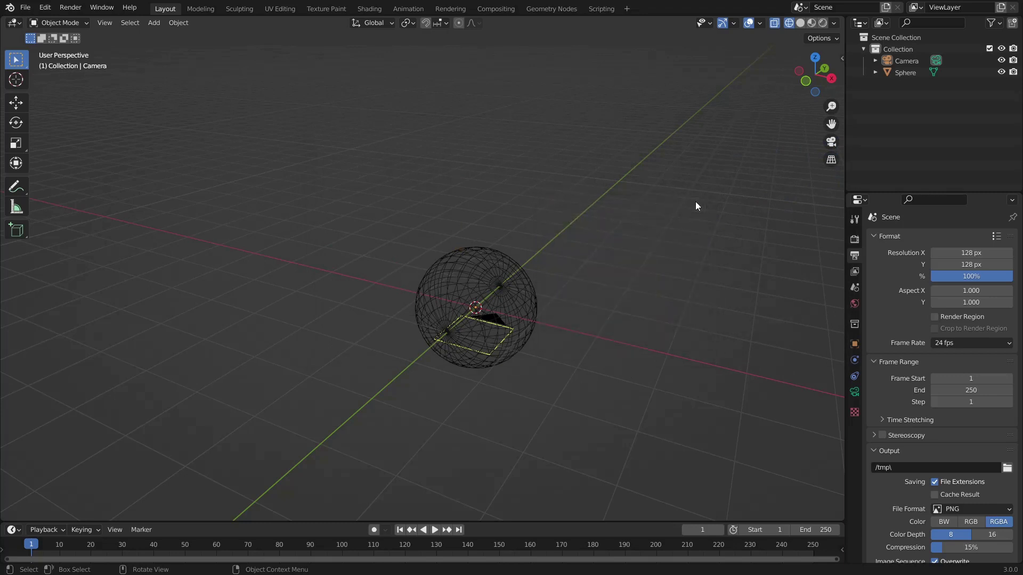
Step: Set the camera's X rotation to 180° so it faces upward inside the sphere
key("n")
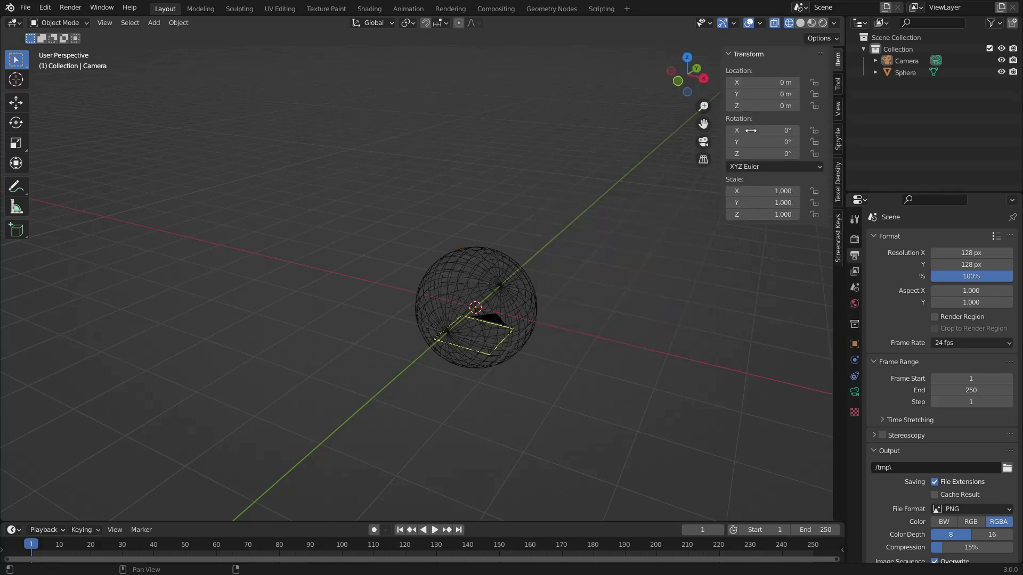
left_click(756, 133)
type("180")
key("Return")
middle_click_drag(681, 206, 523, 276)
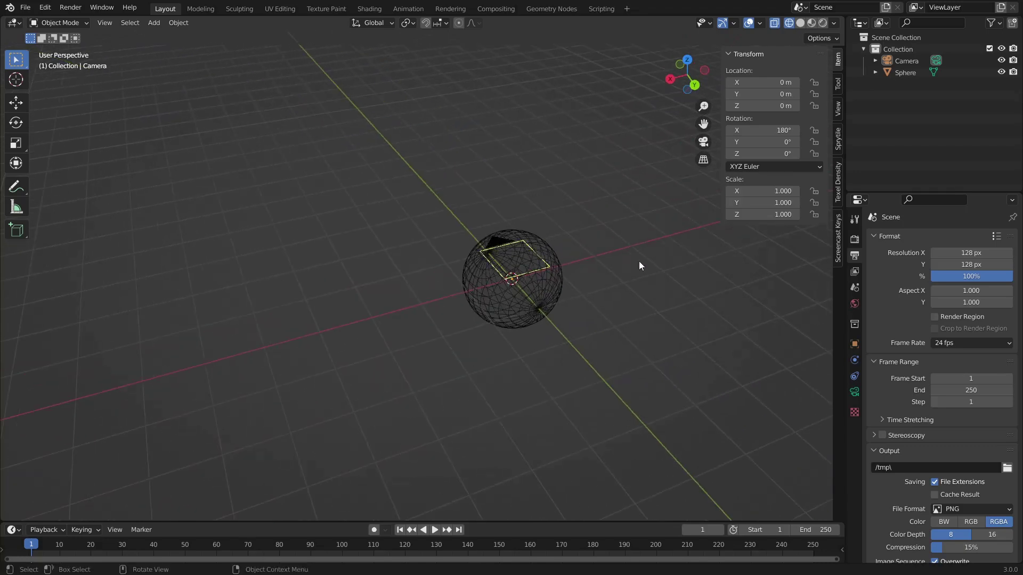
Step: Render the upward camera view, save the image as up.png in the Assets folder and close the render window
key("F12")
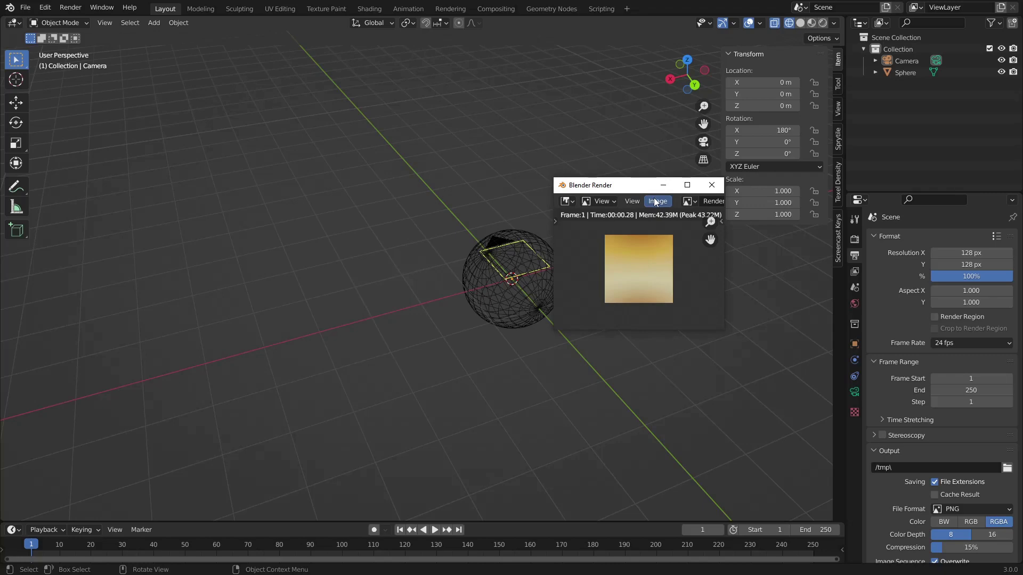
left_click(654, 201)
left_click(640, 278)
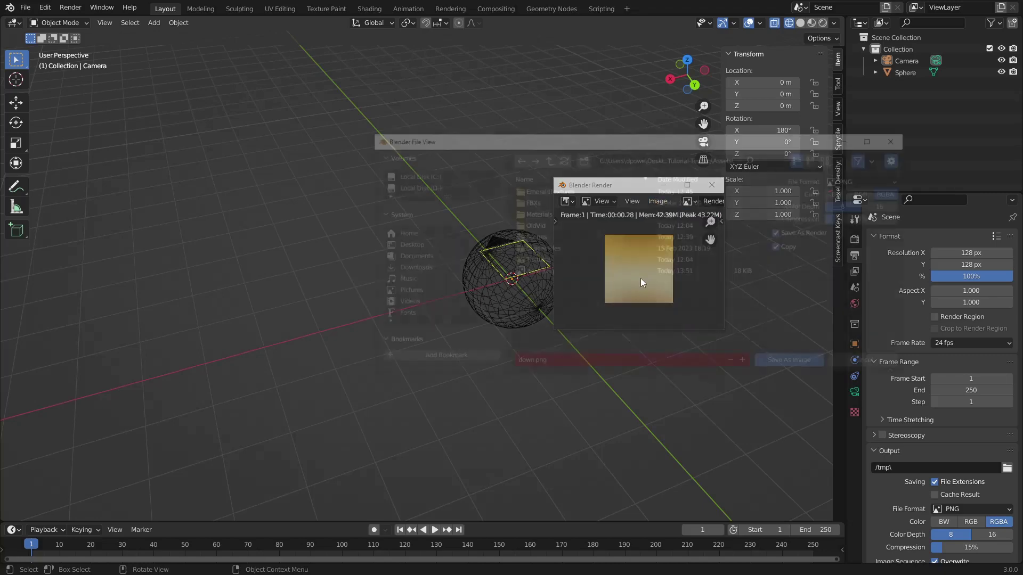
left_click(538, 364)
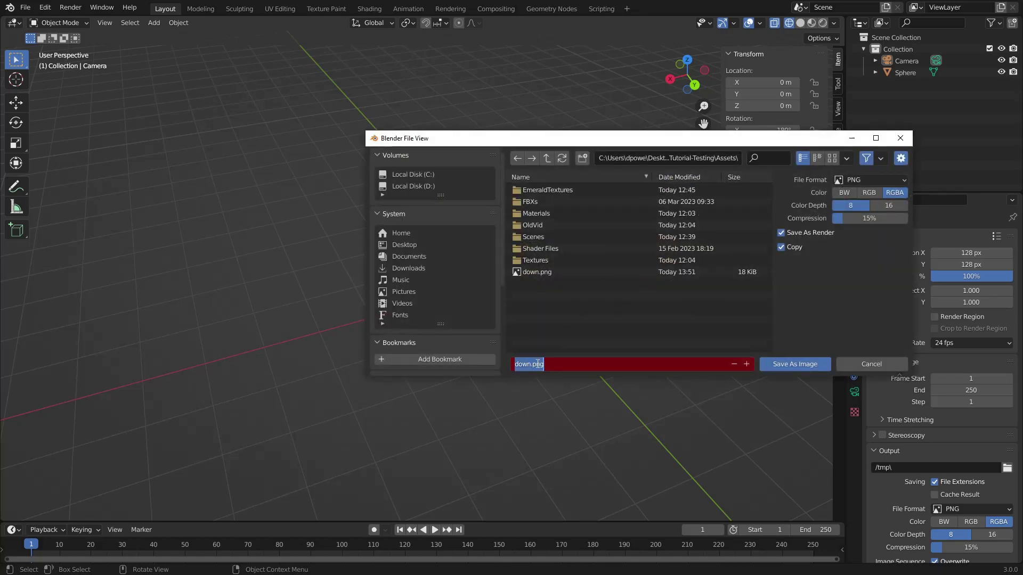
type("up.png")
key("Return")
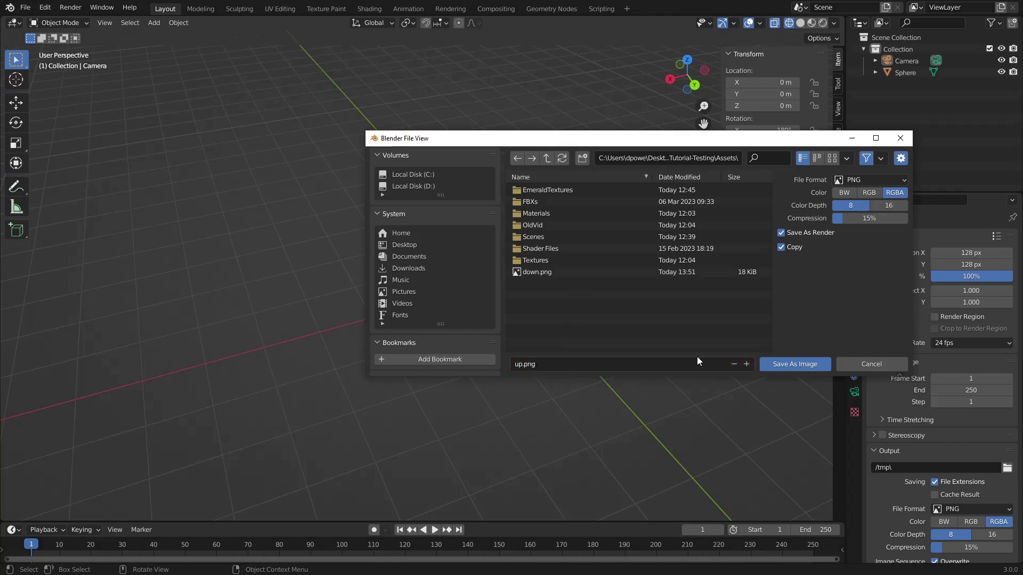
left_click(776, 363)
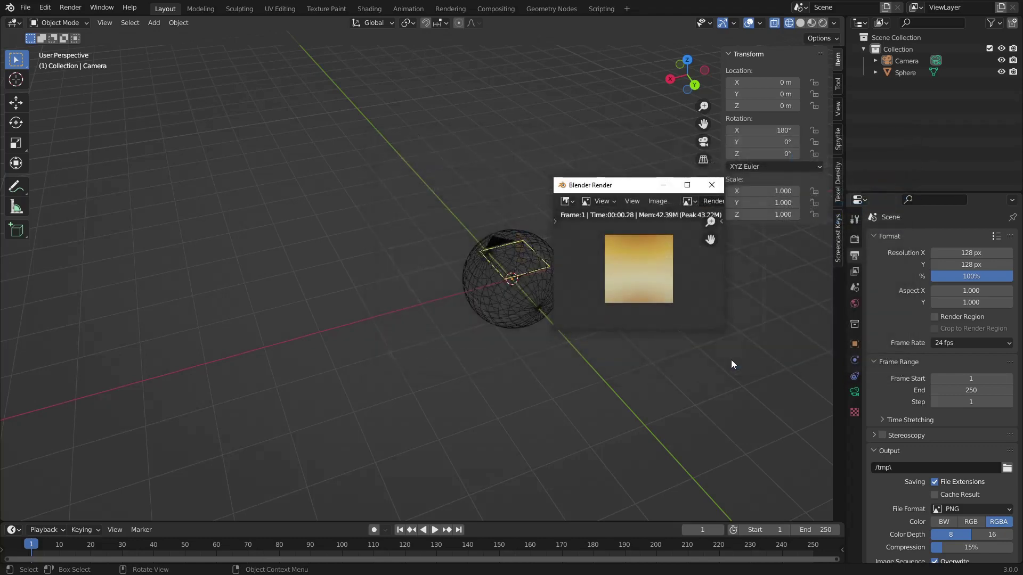
left_click(711, 189)
Step: Set the camera's X rotation to 90° so it faces horizontally along the Y axis
middle_click_drag(692, 229, 682, 256)
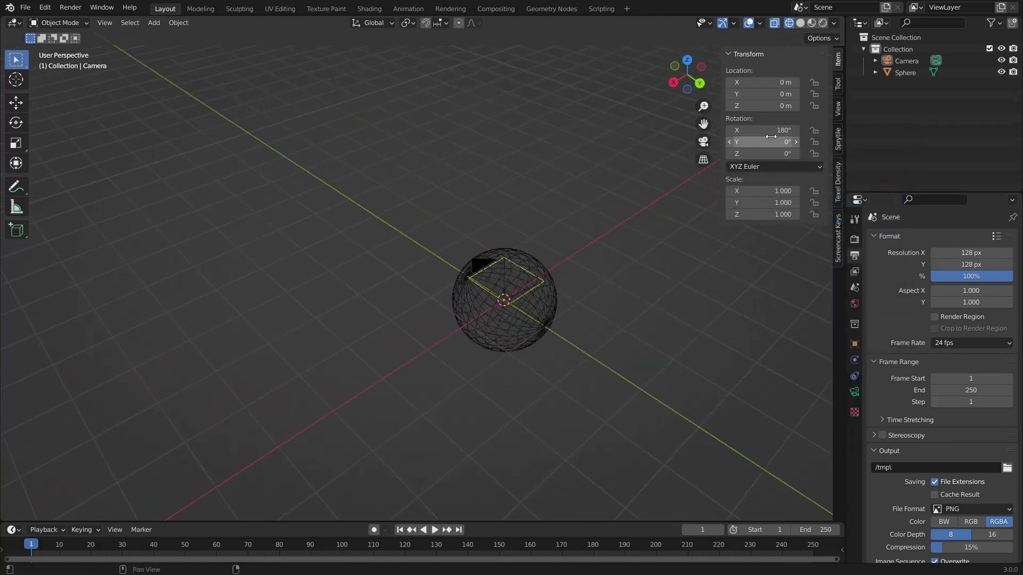
double_click(772, 132)
type("90")
key("Return")
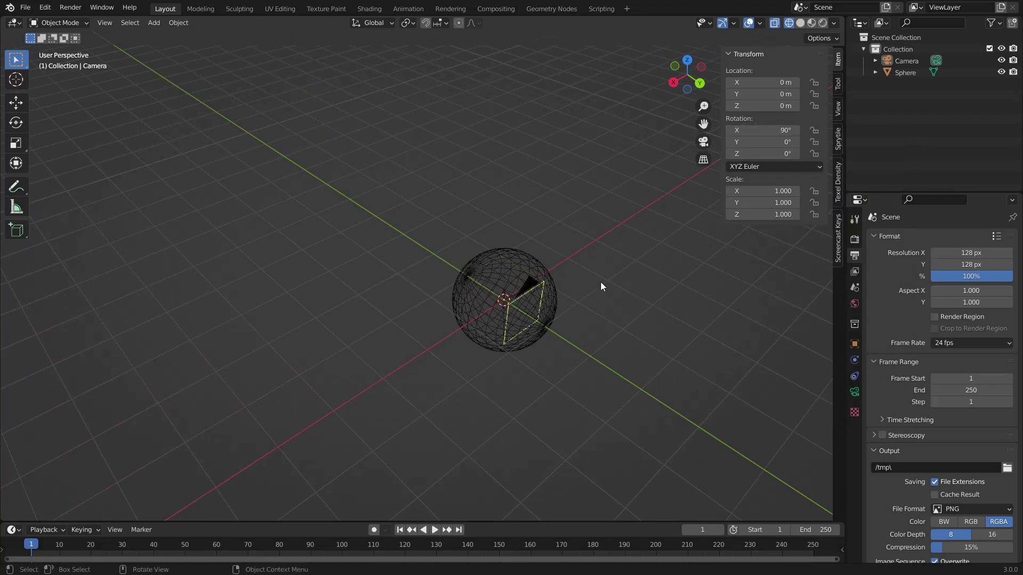
middle_click_drag(600, 282, 689, 358)
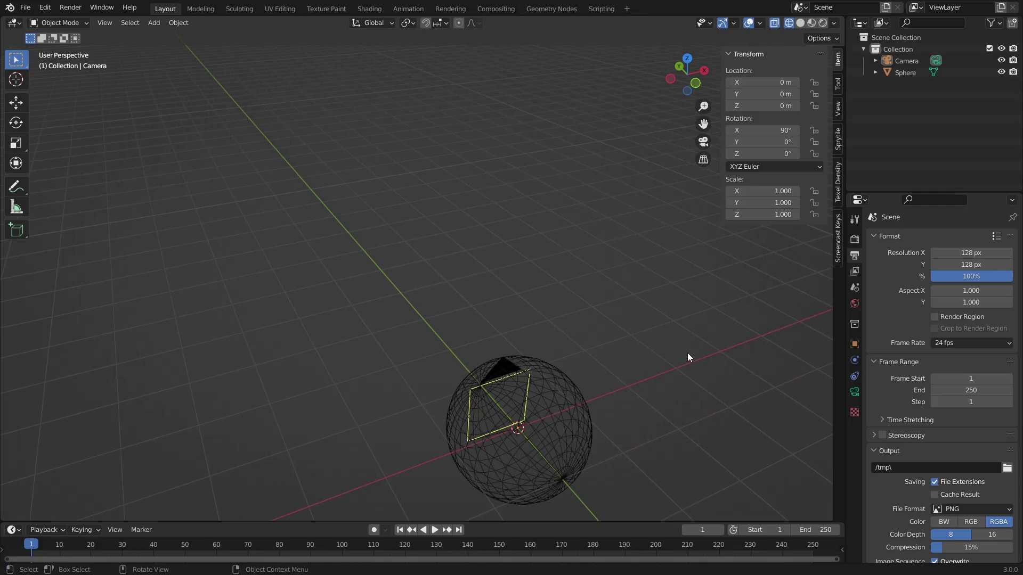
Step: Render the horizontal camera view, save it as positiveZ.png in the Assets folder and close the render window
key("F12")
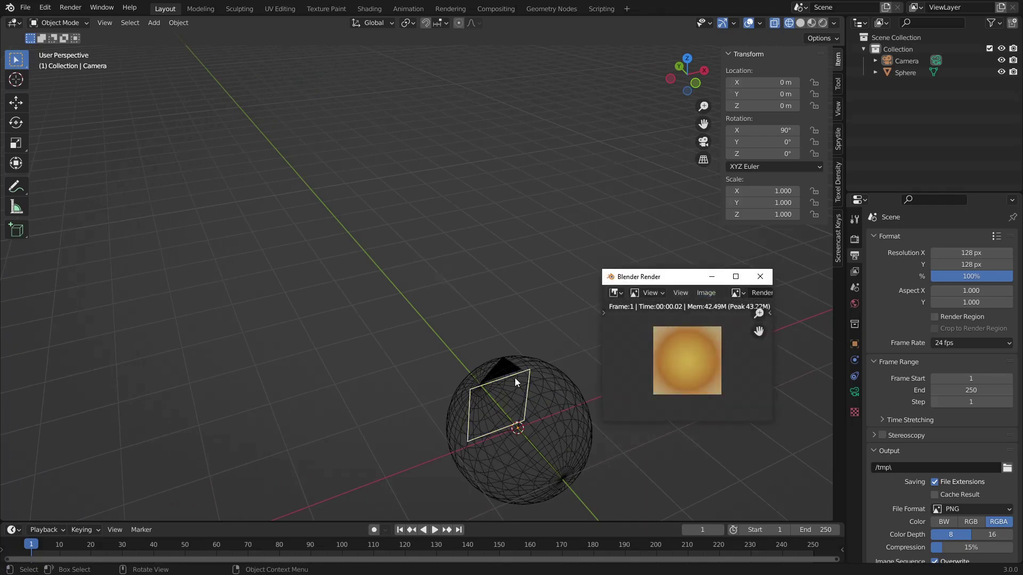
mouse_move(521, 325)
middle_mouse_down()
mouse_move(562, 327)
mouse_move(516, 327)
middle_mouse_up()
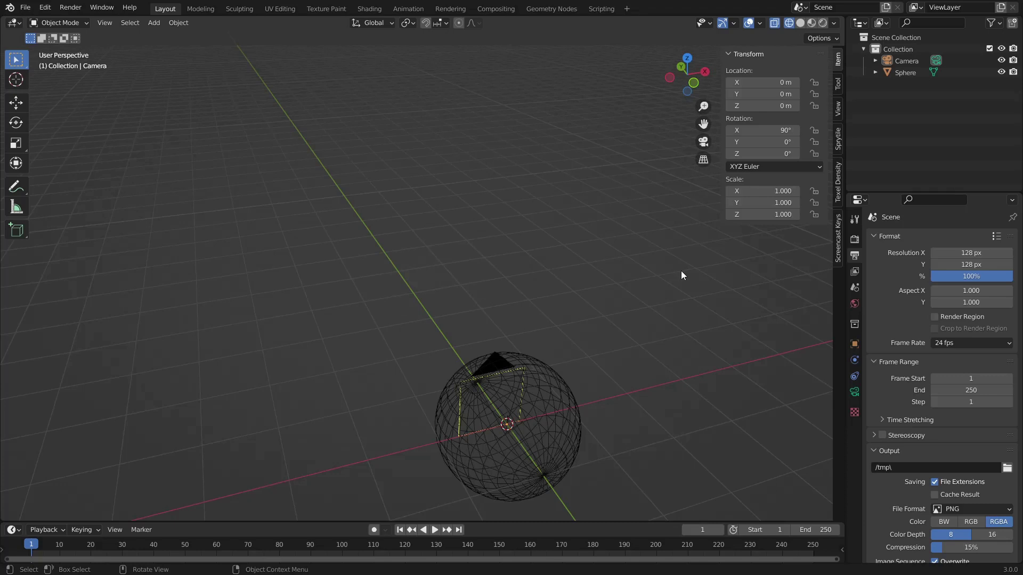
key("F11")
left_click(706, 292)
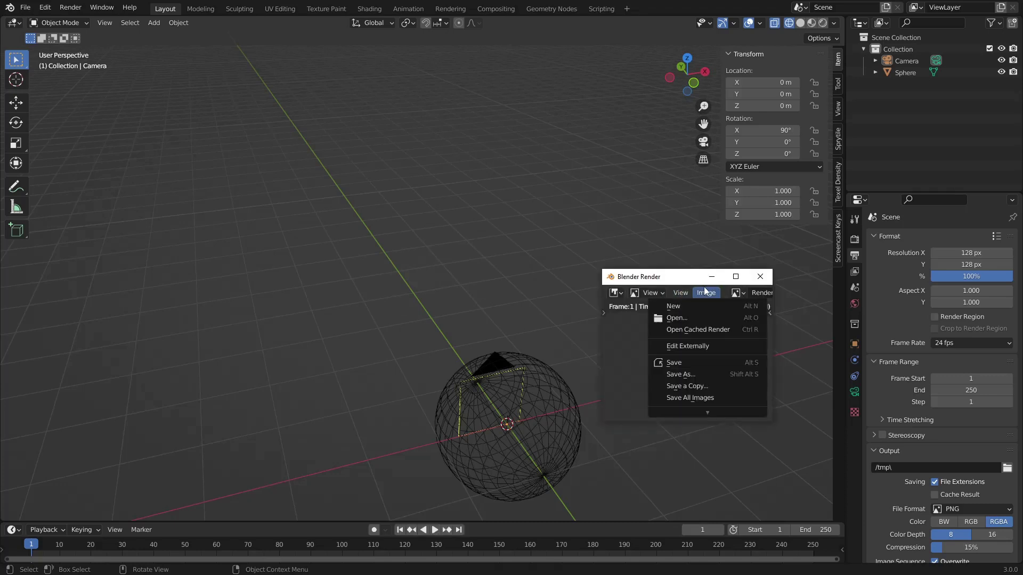
left_click(682, 376)
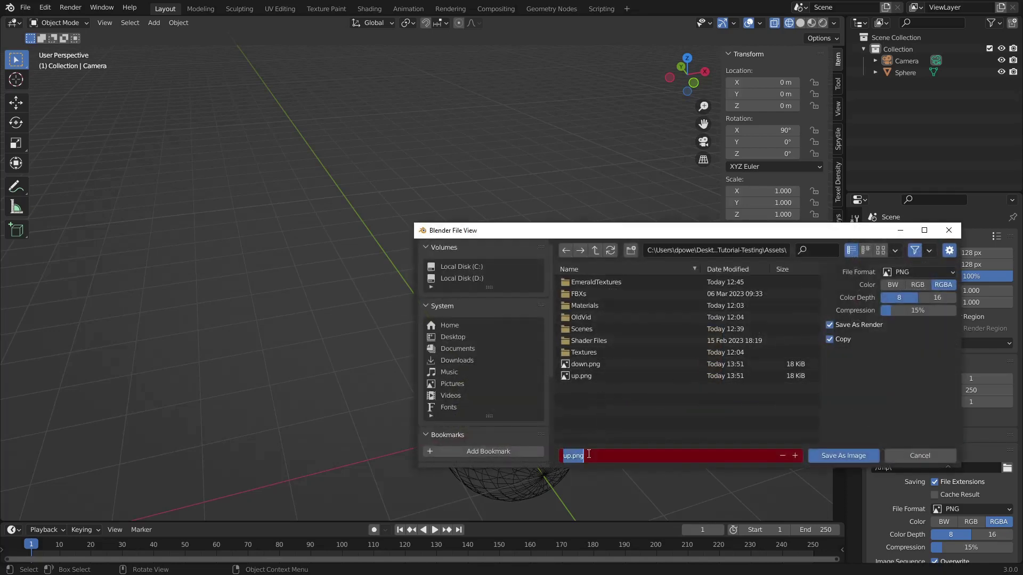
type("positive.png")
key("Return")
left_click(760, 278)
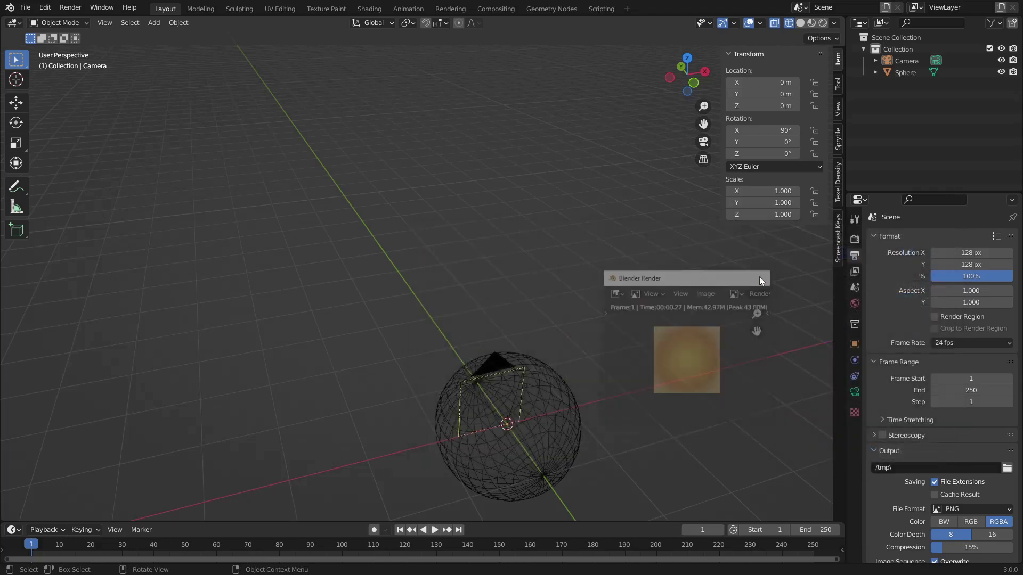
Step: Set the camera's Z rotation to 90° so it faces the negative X direction
left_click(760, 154)
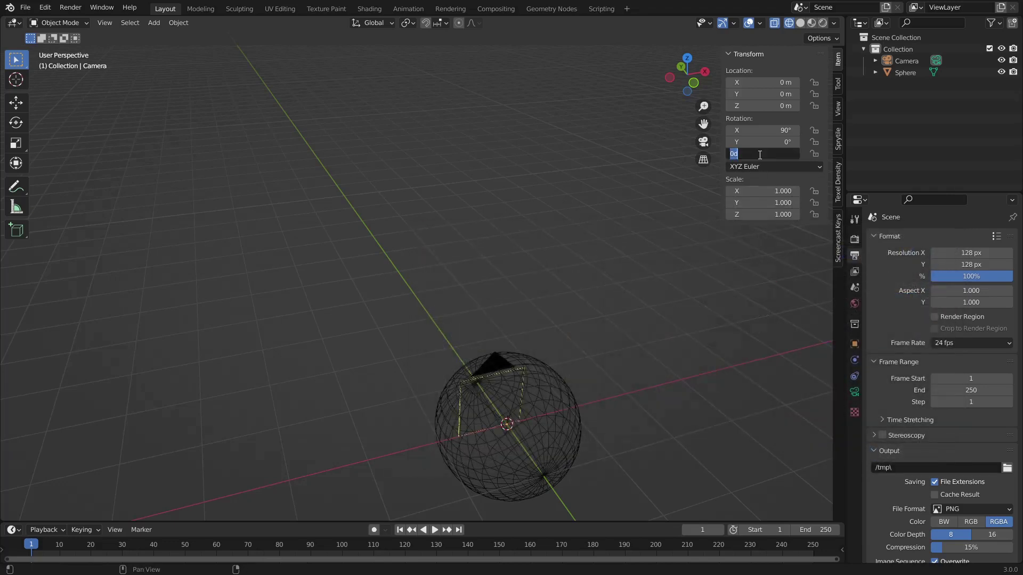
type("90")
key("Return")
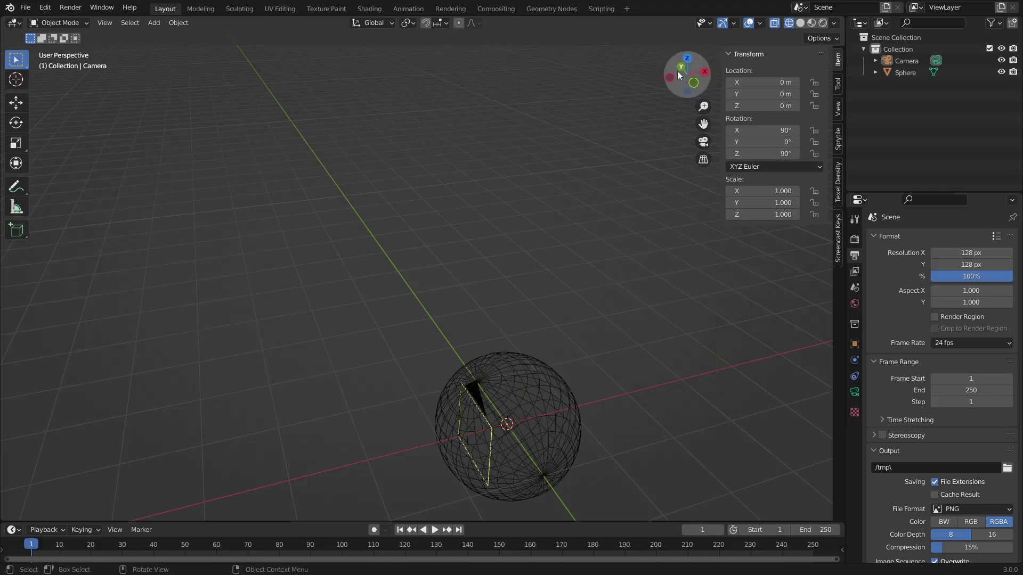
Step: Render the negative X view, save it as negativeX.png in the Assets folder and close the render window
key("F12")
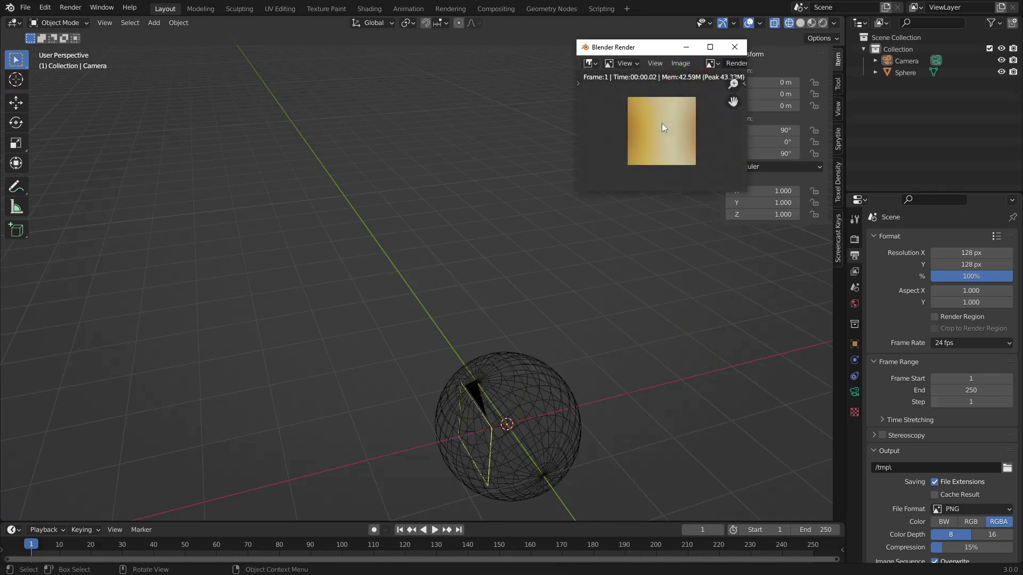
left_click(677, 64)
left_click(668, 149)
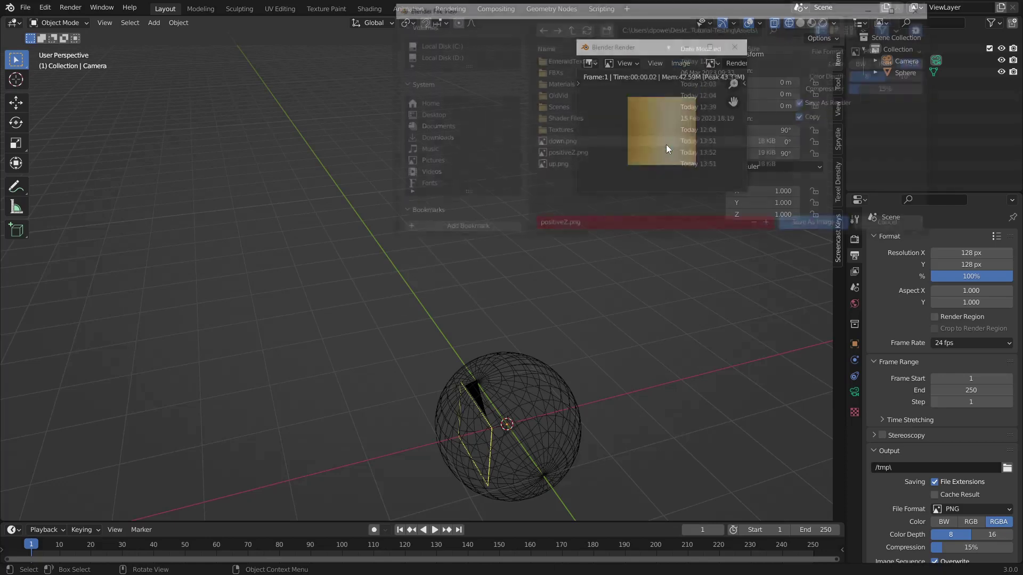
left_click(581, 225)
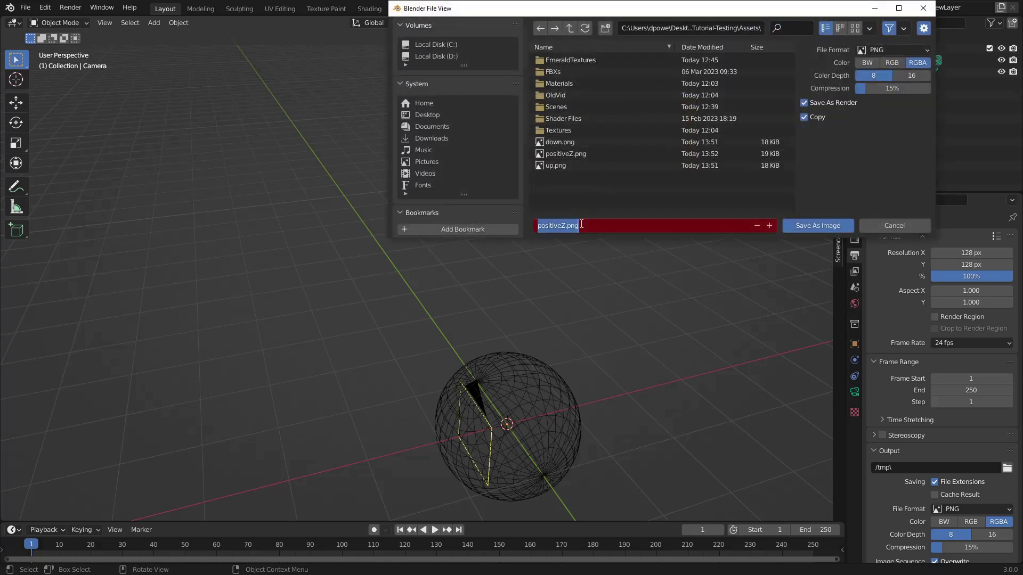
type("negative")
type("Z.png")
key("Return")
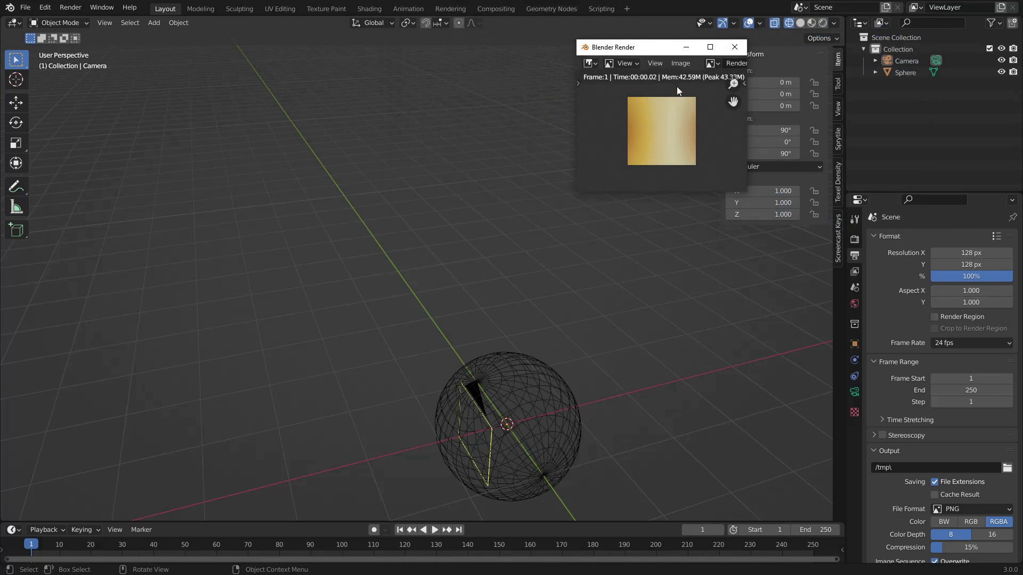
left_click(734, 47)
Step: Set the camera's Z rotation to 180° so it faces opposite the positiveZ view
left_click(749, 151)
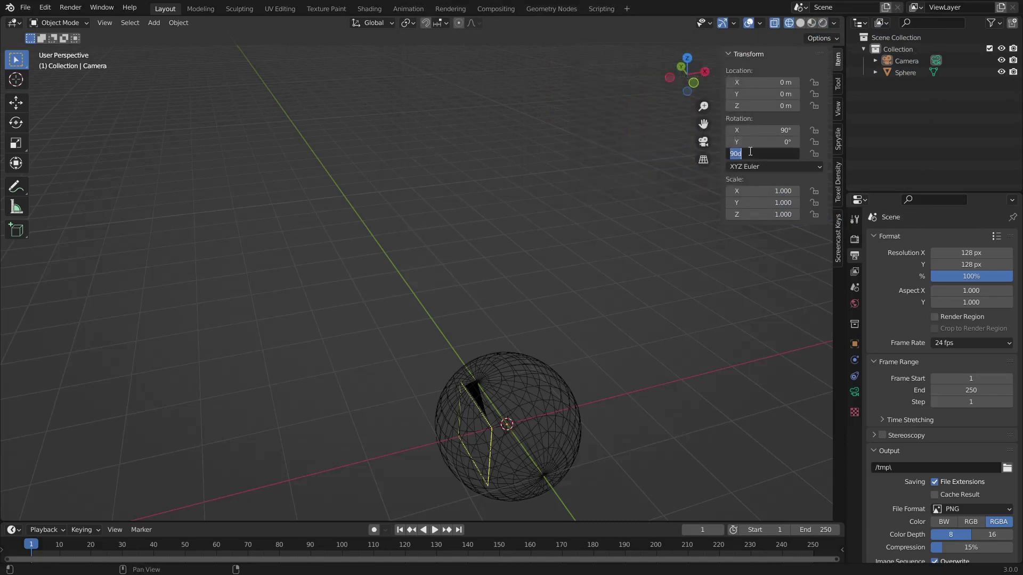
type("180")
key("Return")
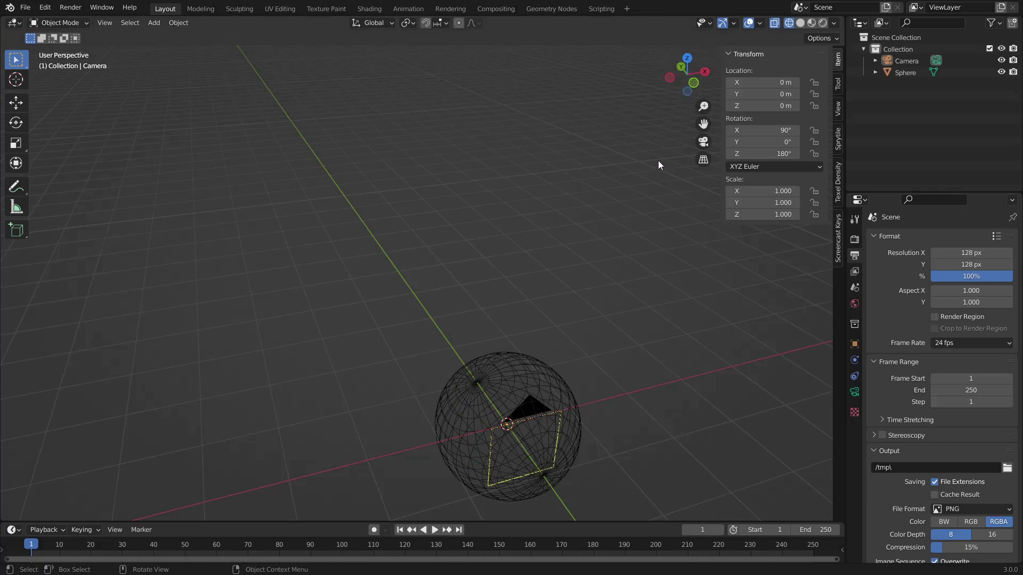
Step: Render this opposite view, save it as negativeZ.png in the Assets folder and close the render window
key("F12")
left_click(673, 101)
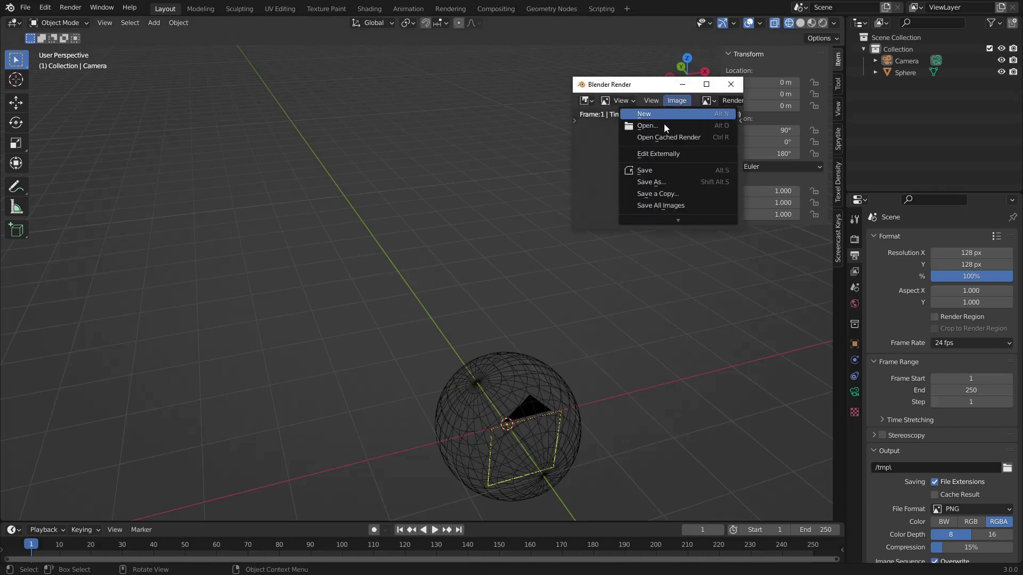
left_click(661, 182)
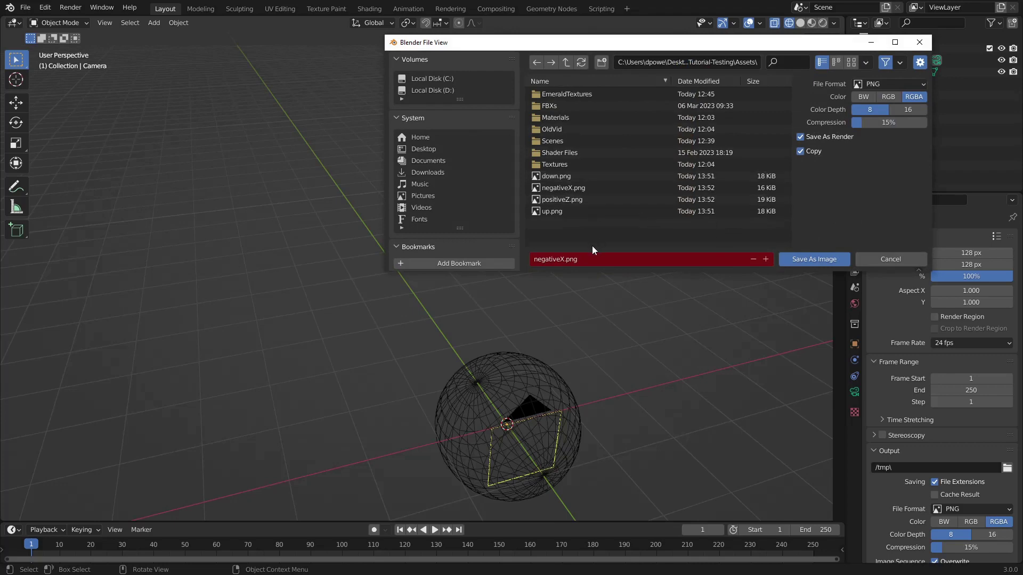
left_click(565, 259)
key("Return")
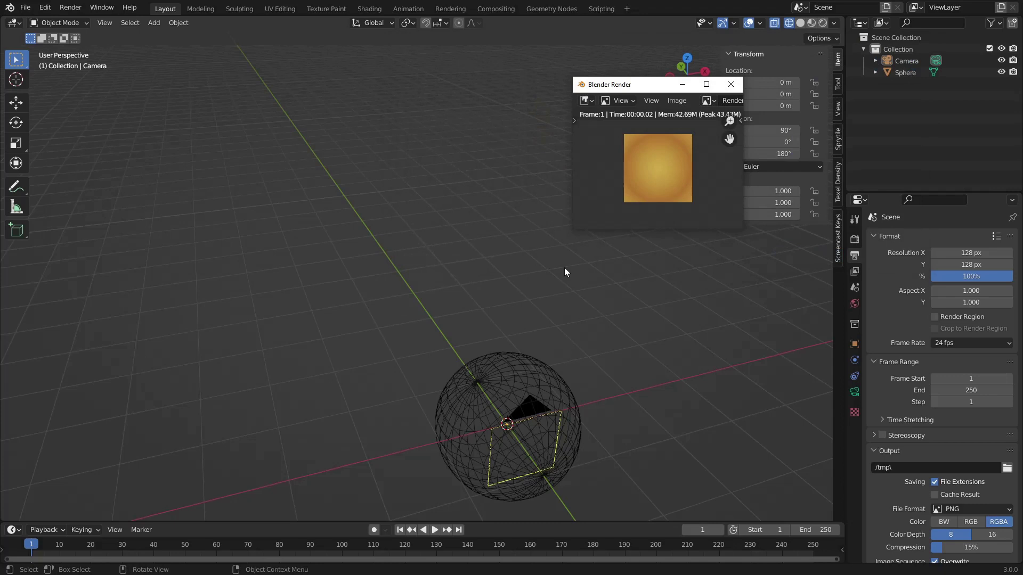
left_click(731, 84)
Step: Set the camera's Z rotation to 270° so it faces the positive X direction
left_click(754, 152)
type("2")
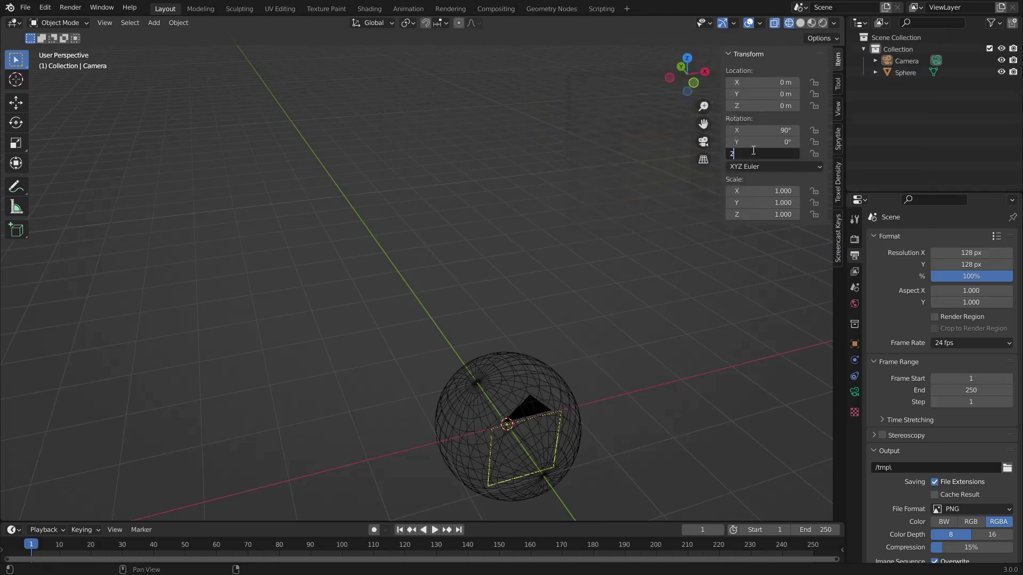
type("70")
key("Return")
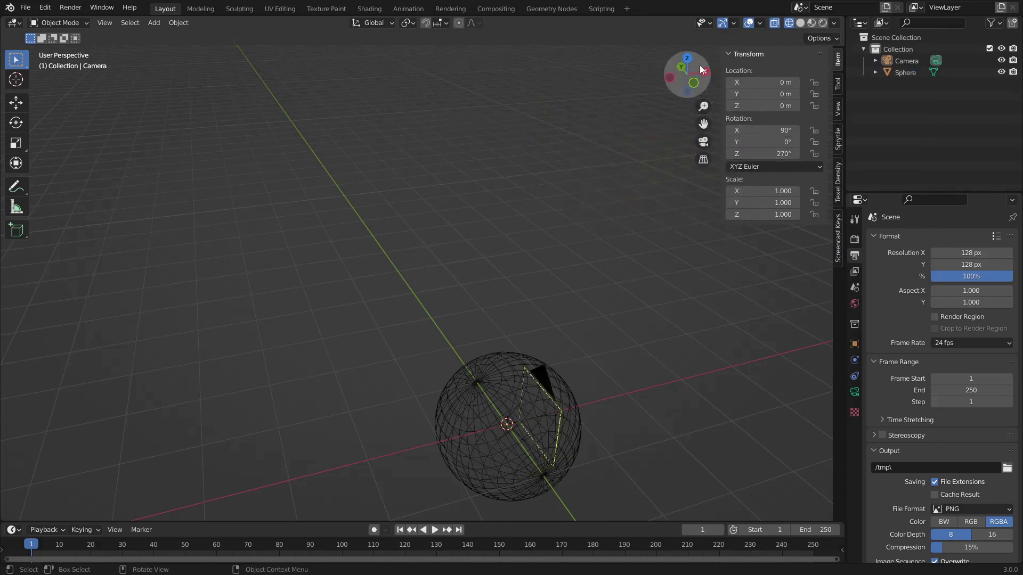
Step: Render the positive X view, save it as positiveX.png in the Assets folder and close the render window
key("F12")
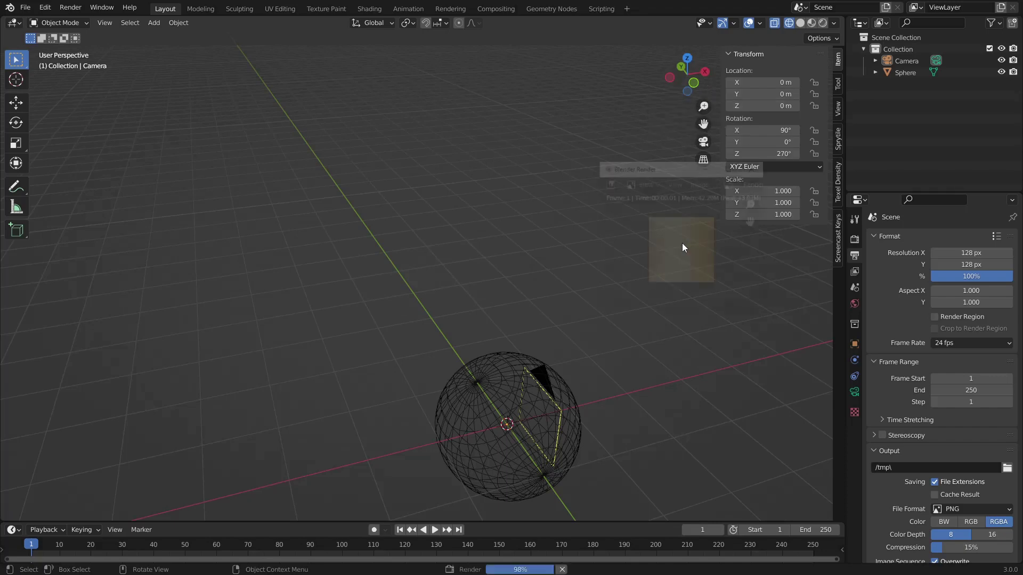
left_click(704, 187)
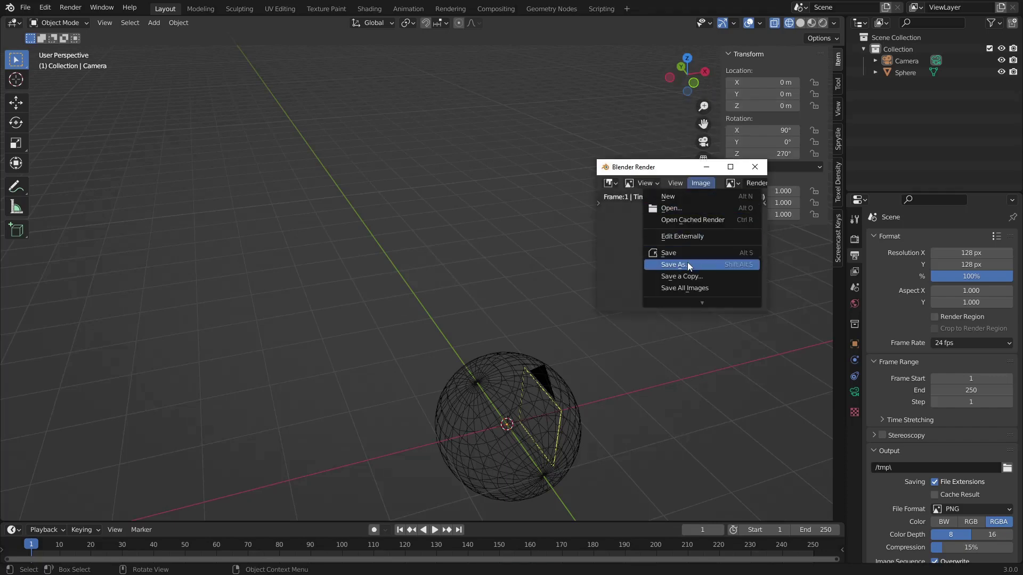
left_click(687, 262)
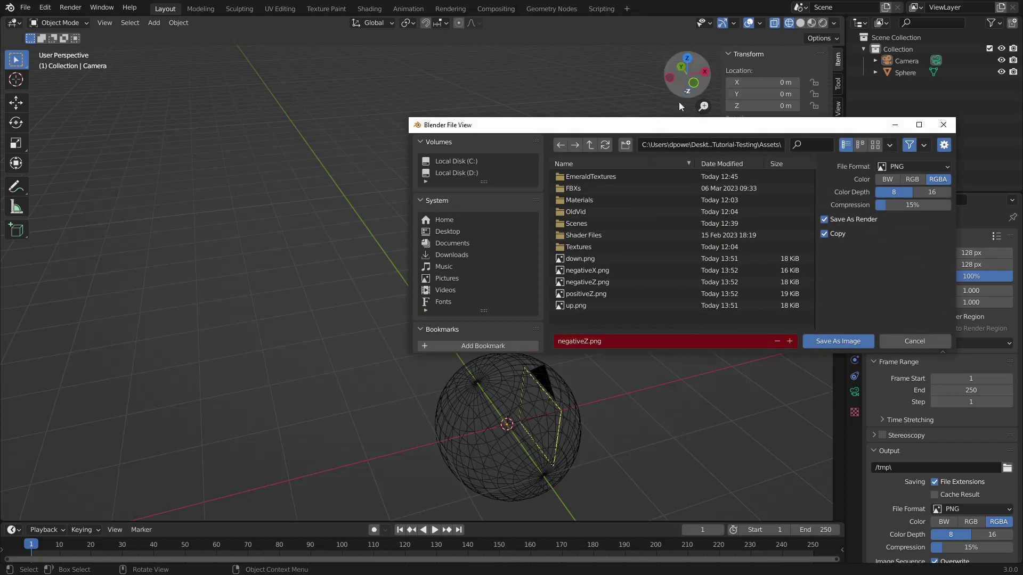
left_click(583, 294)
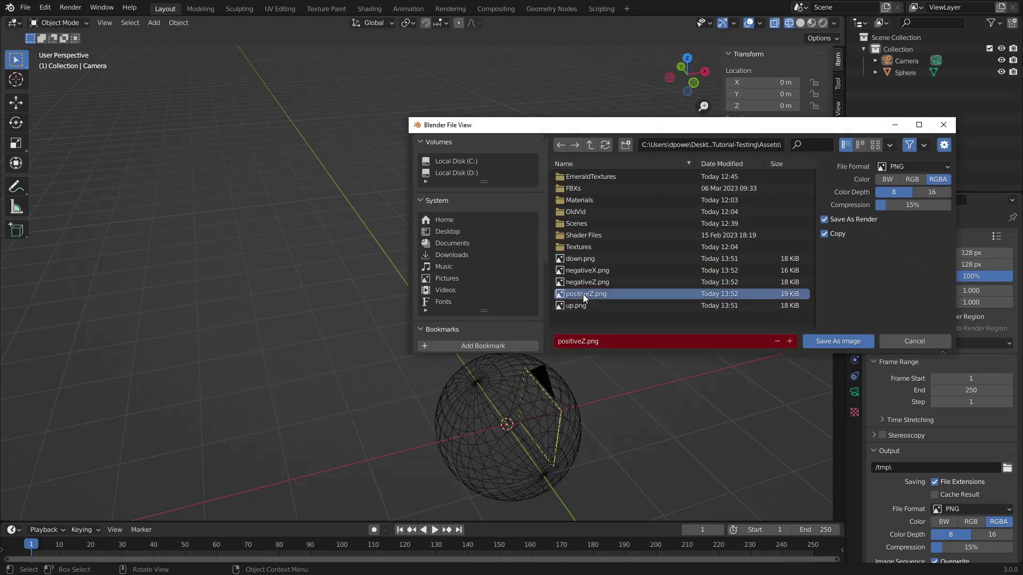
left_click(585, 342)
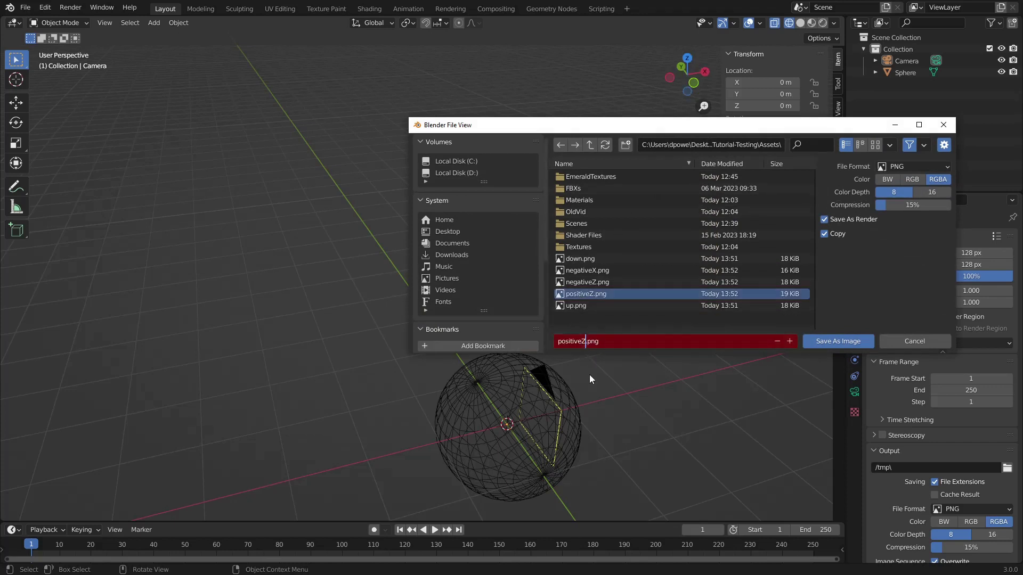
key("BackSpace")
type("X")
left_click(822, 344)
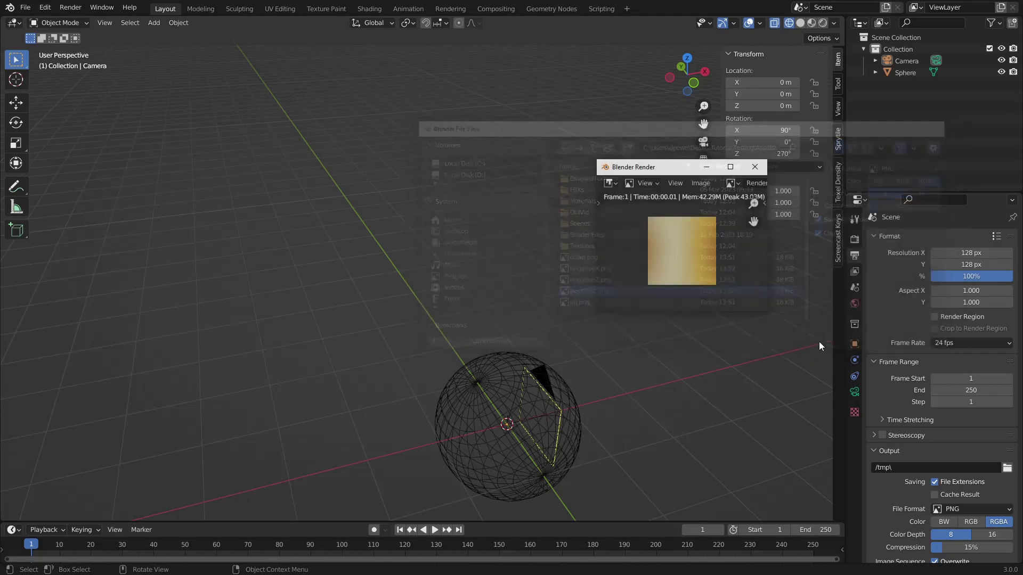
left_click(755, 168)
scroll(561, 373, "down", 2)
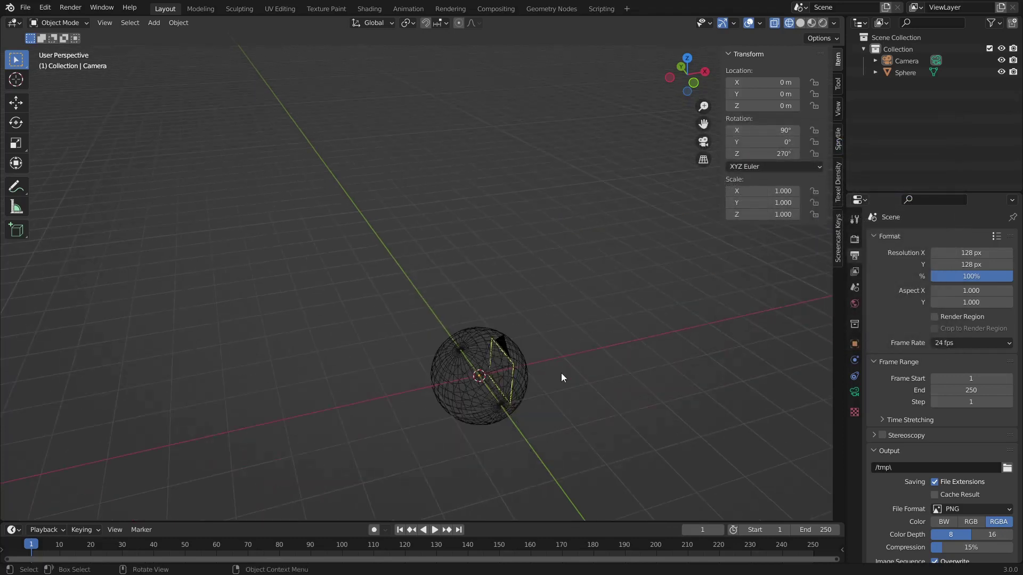
middle_click_drag(596, 392, 554, 349, "shift")
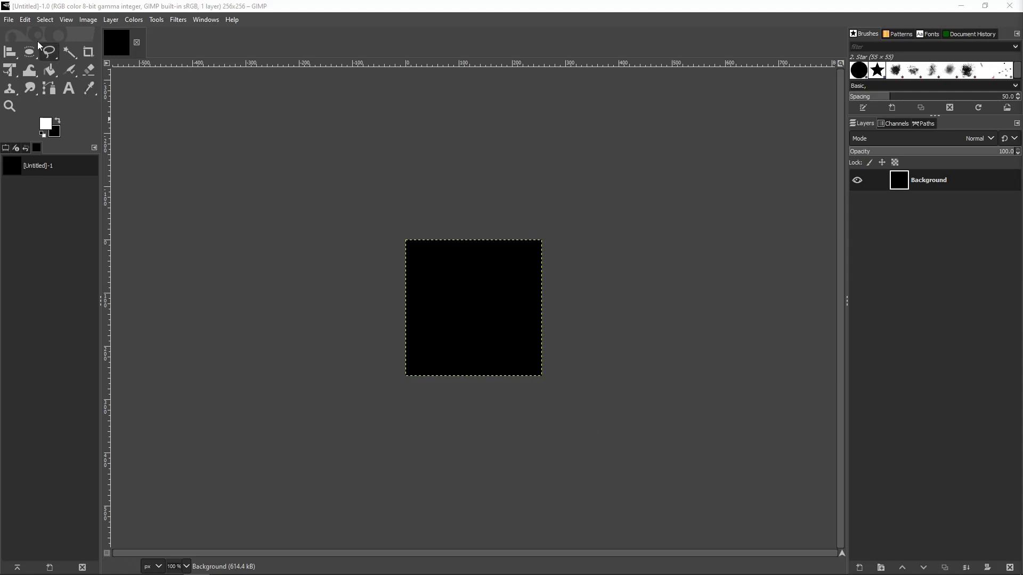
left_click(14, 22)
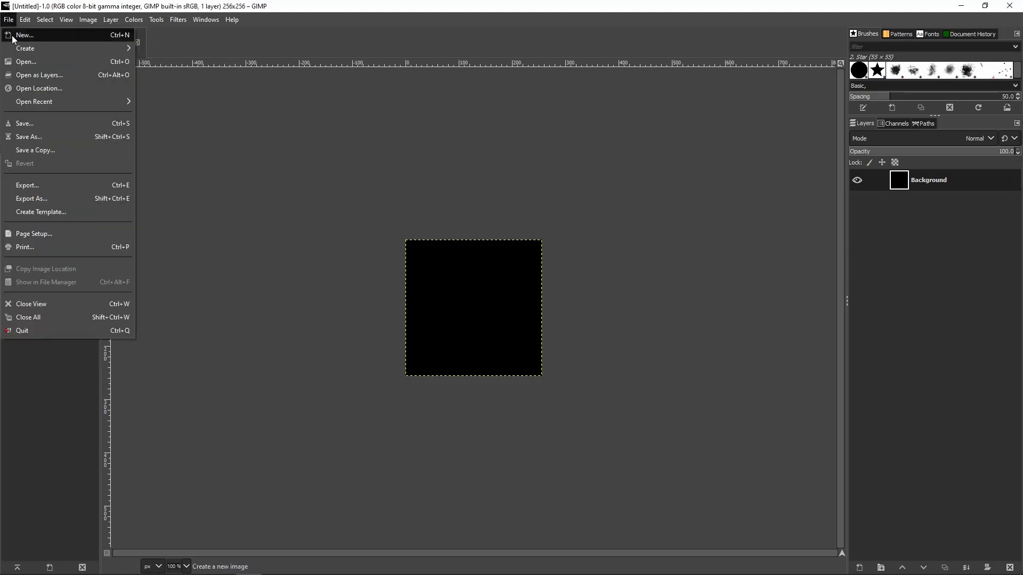
left_click(19, 35)
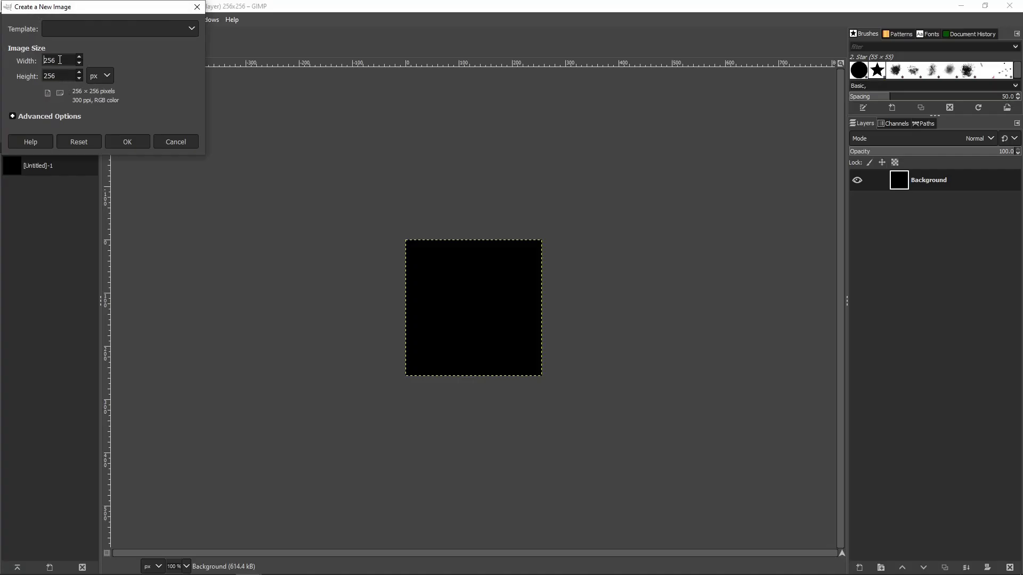
left_click(176, 142)
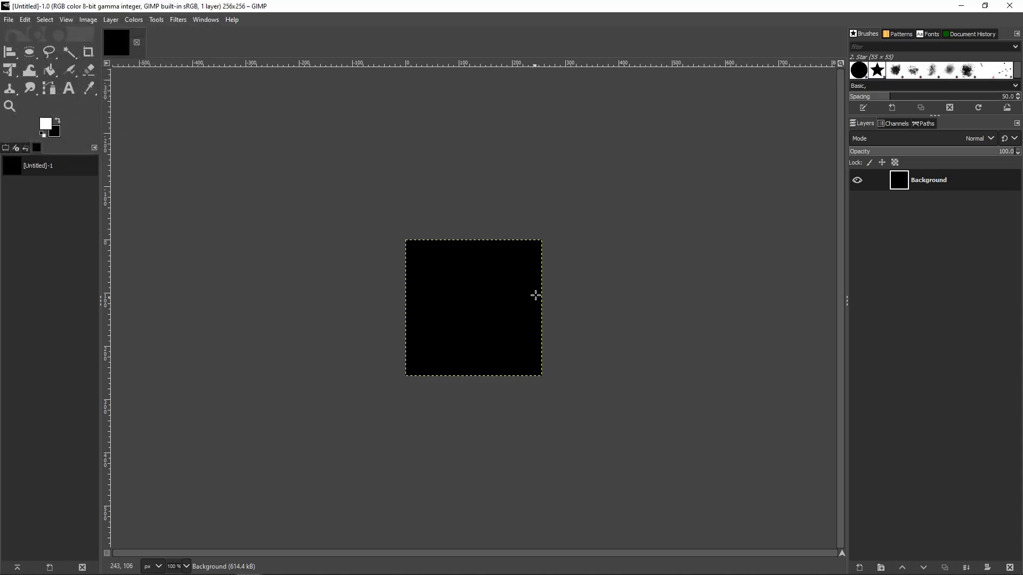
Step: Apply RGB Noise to the black image with red 0, green 1, blue 0 and Linear RGB off, and export it as GreenNoise.png
left_click(177, 21)
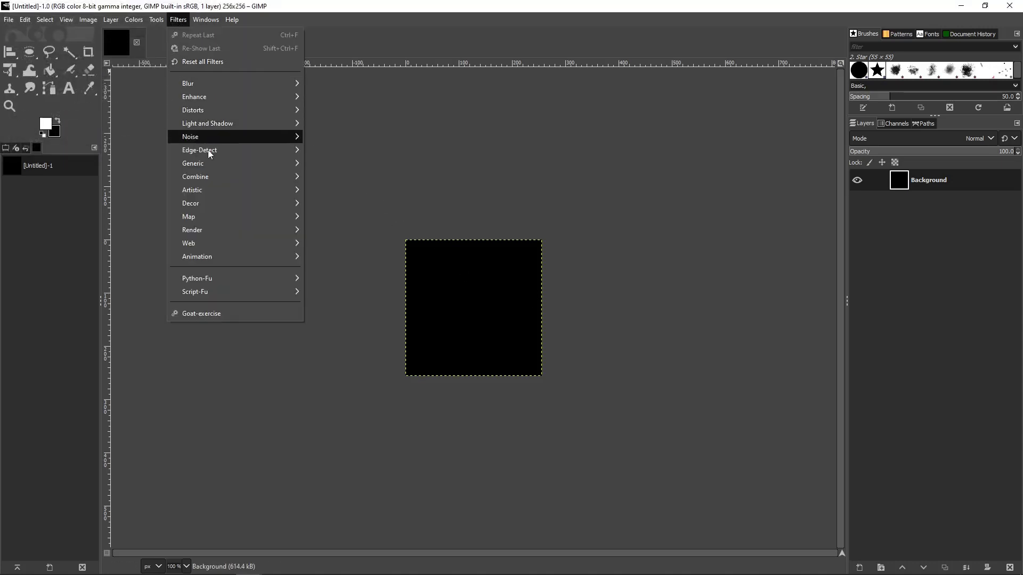
mouse_move(279, 137)
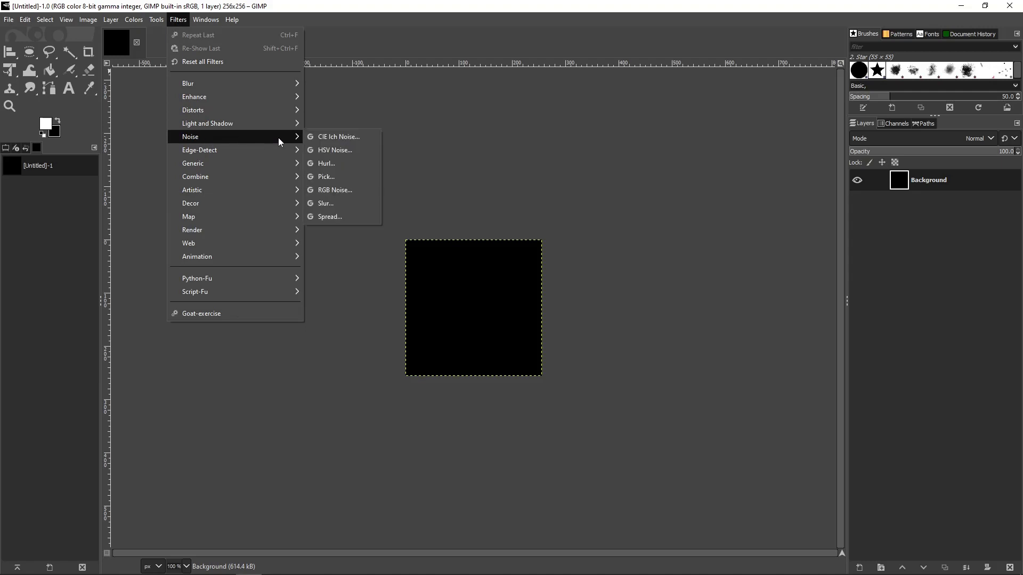
left_click(328, 189)
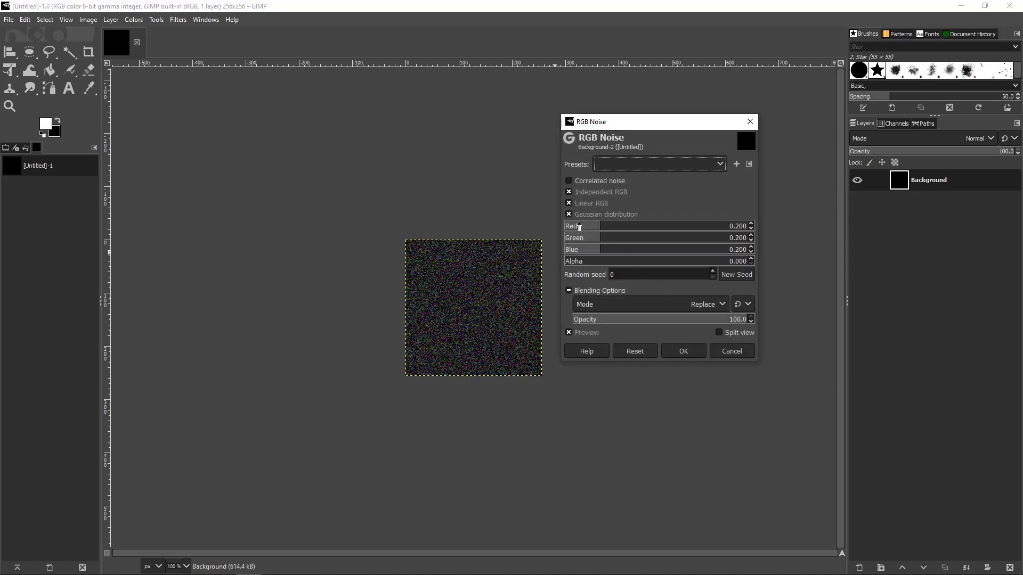
left_click_drag(593, 227, 533, 227)
left_click_drag(585, 250, 527, 249)
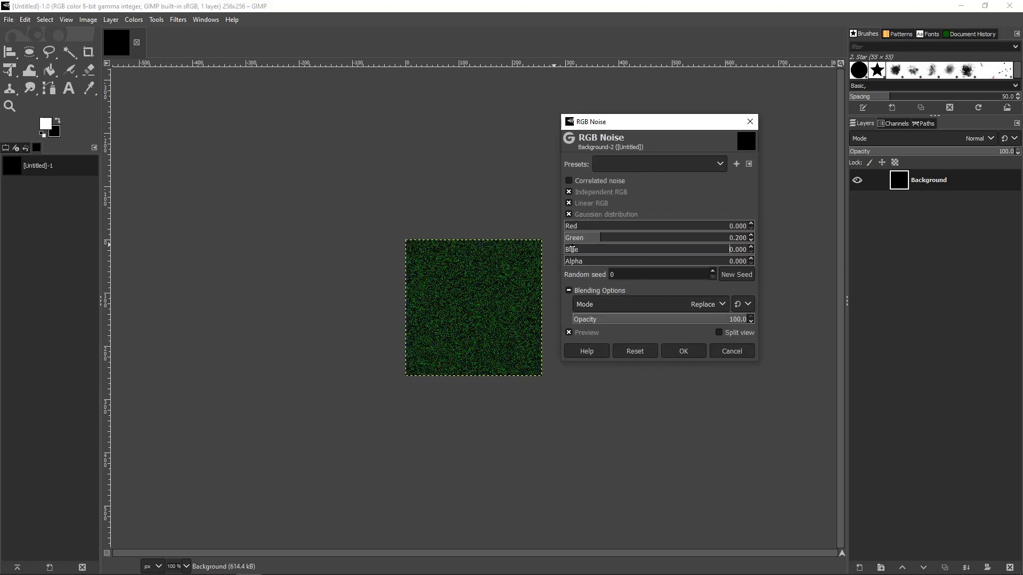
left_click_drag(589, 240, 751, 237)
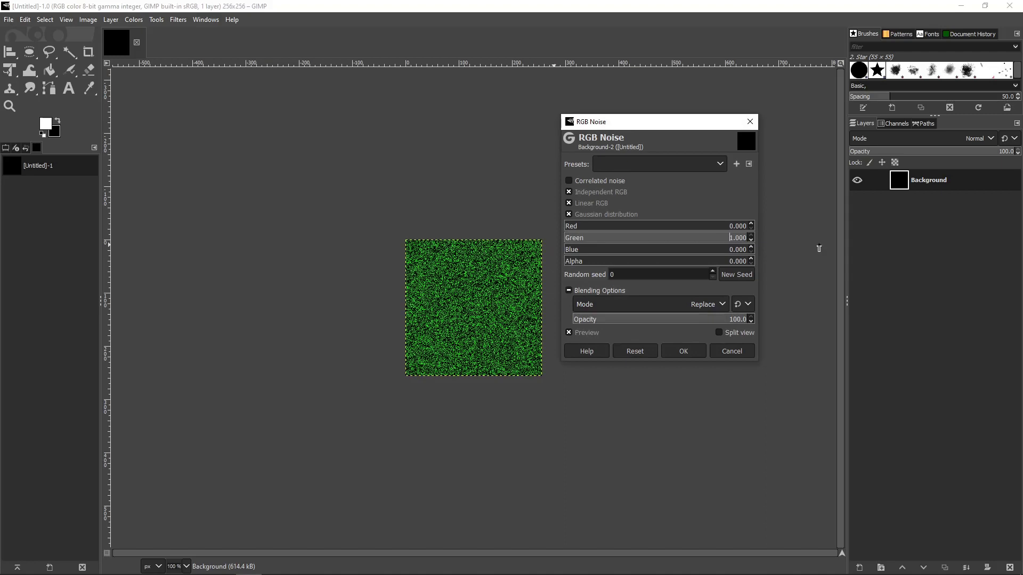
left_click(568, 203)
scroll(489, 299, "up", 1, "ctrl")
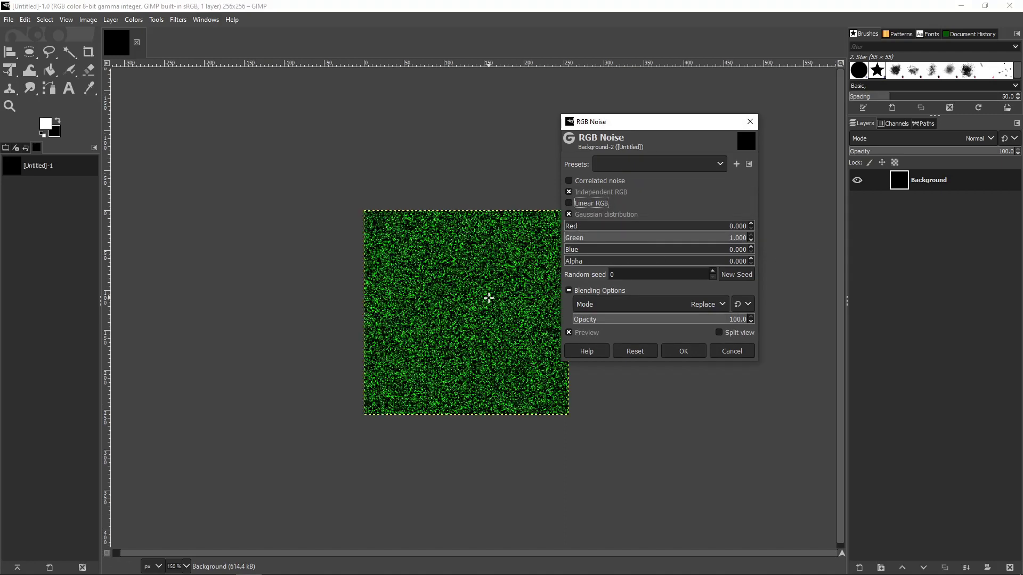
scroll(489, 299, "up", 1, "ctrl")
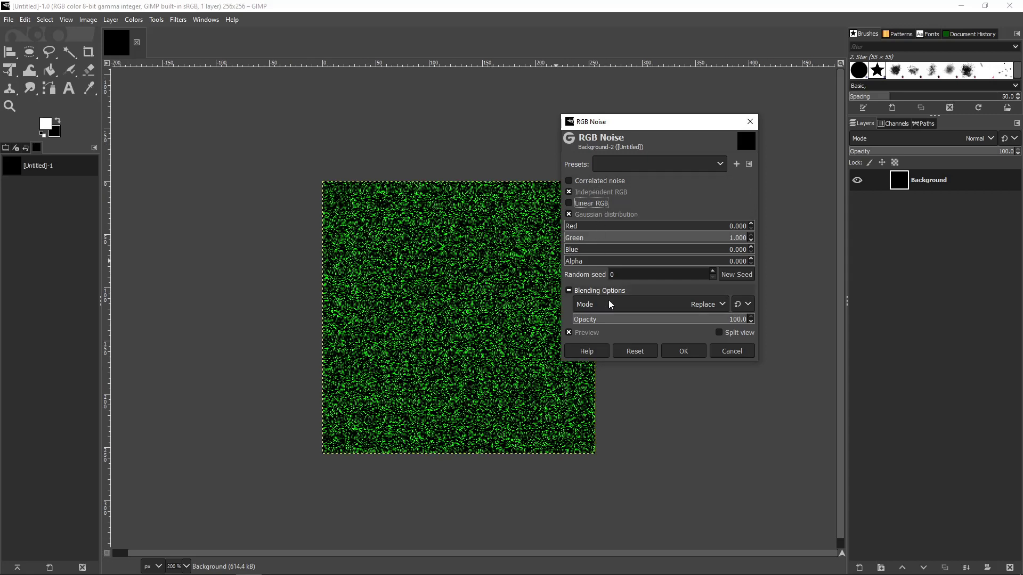
left_click(683, 352)
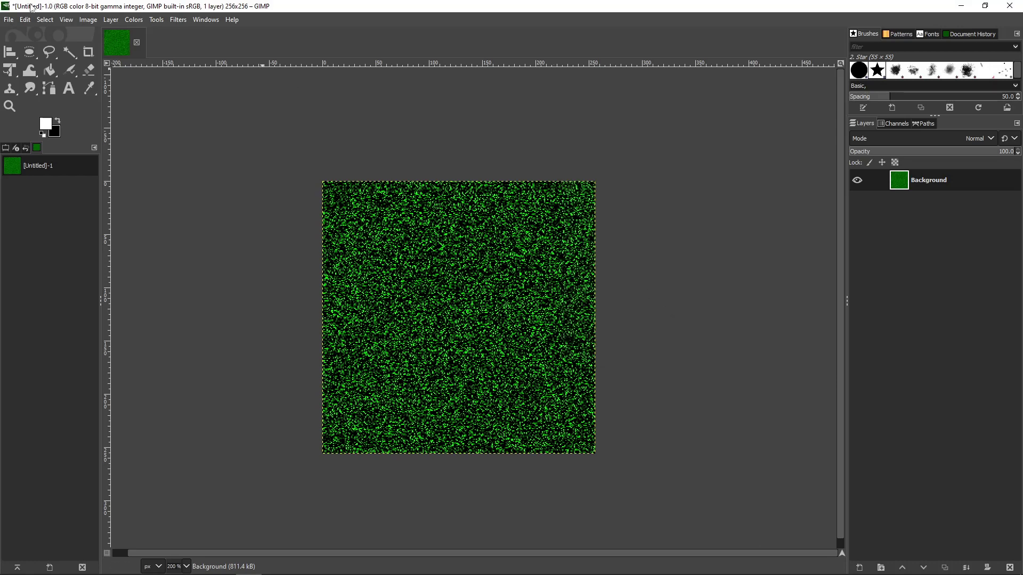
left_click(9, 20)
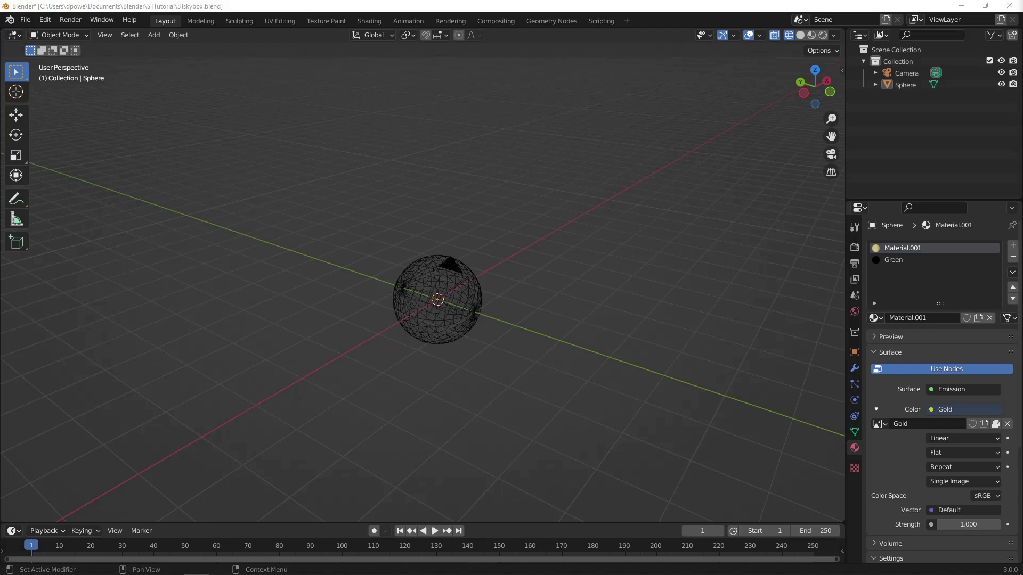
Step: Switch to Blender, remove the Material.001 slot from the sphere and bring the sphere into the Texture Paint workspace
left_click(1011, 259)
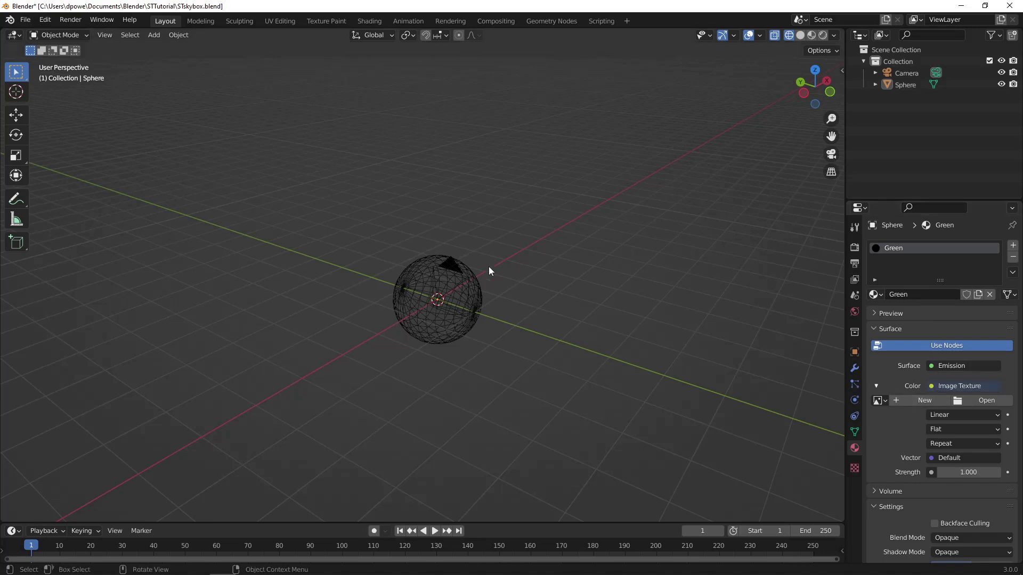
left_click(440, 327)
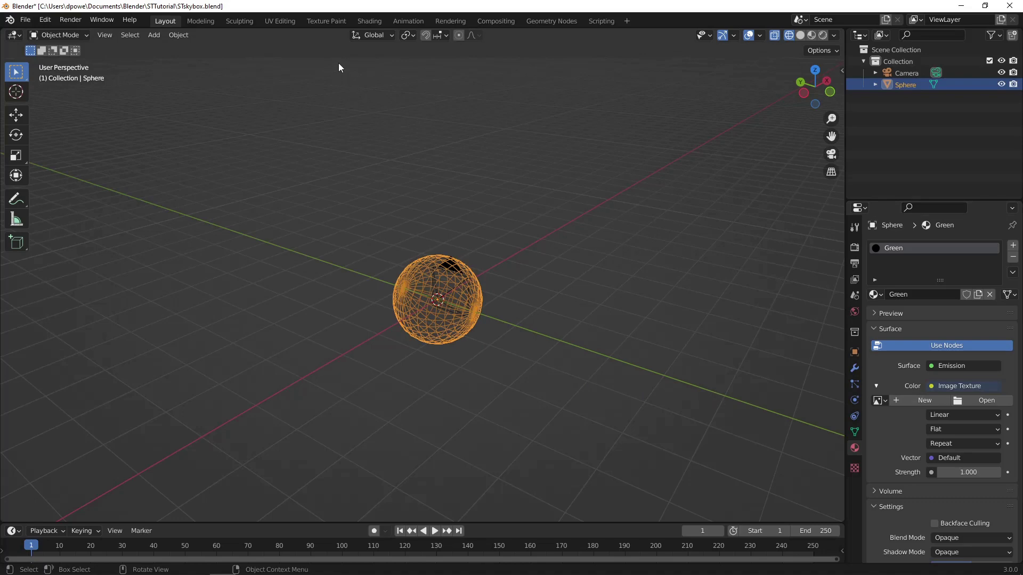
left_click(335, 23)
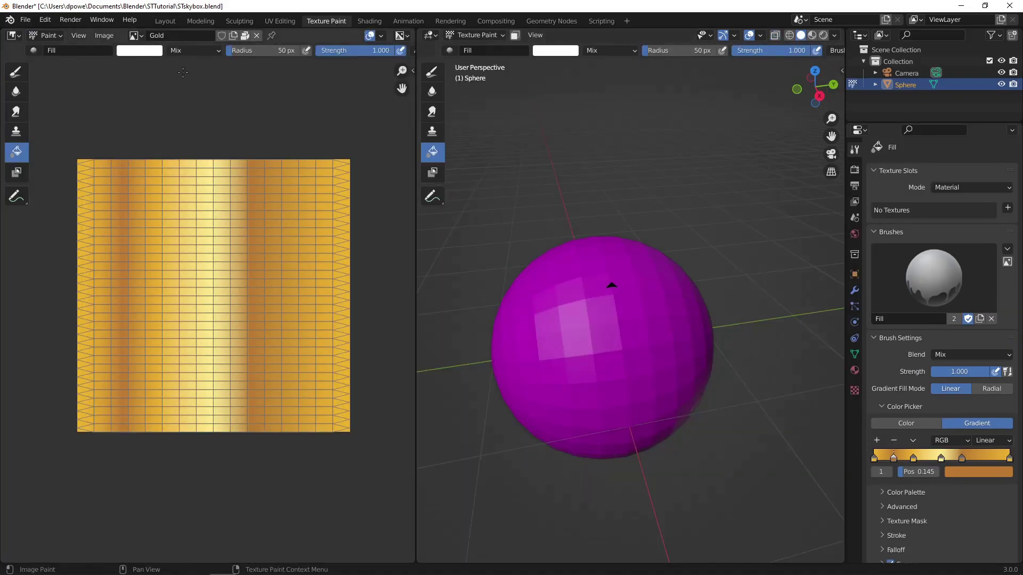
Step: Unpack the Gold image using the file from the current directory, and open GreenNoise.png from the Desktop in the image editor
left_click(245, 36)
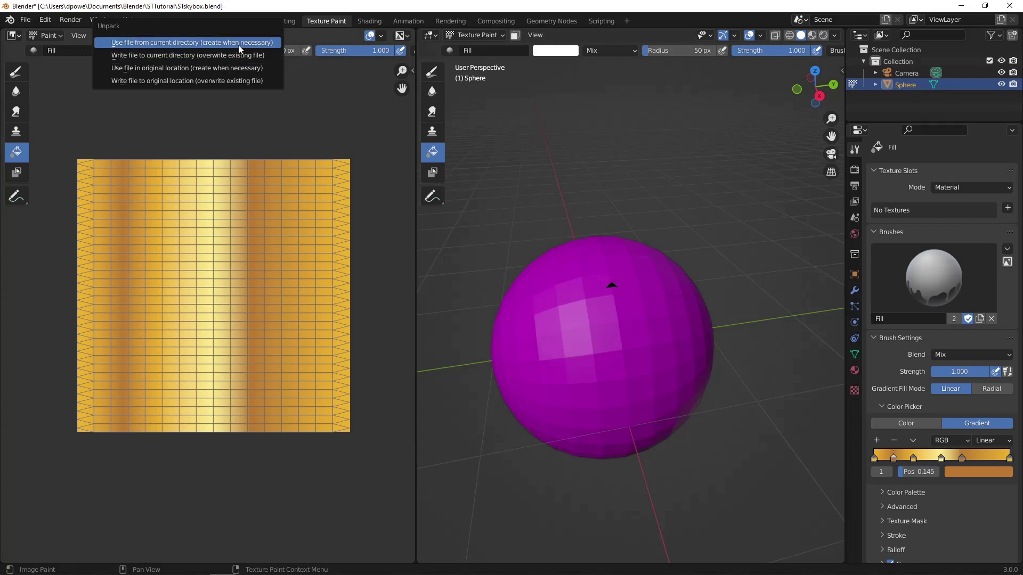
left_click(237, 43)
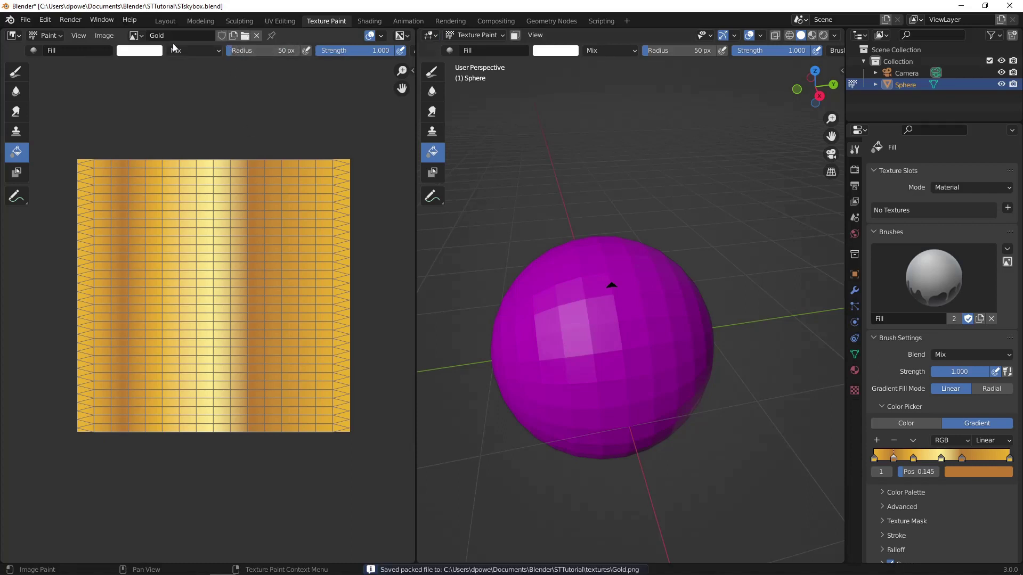
left_click(245, 35)
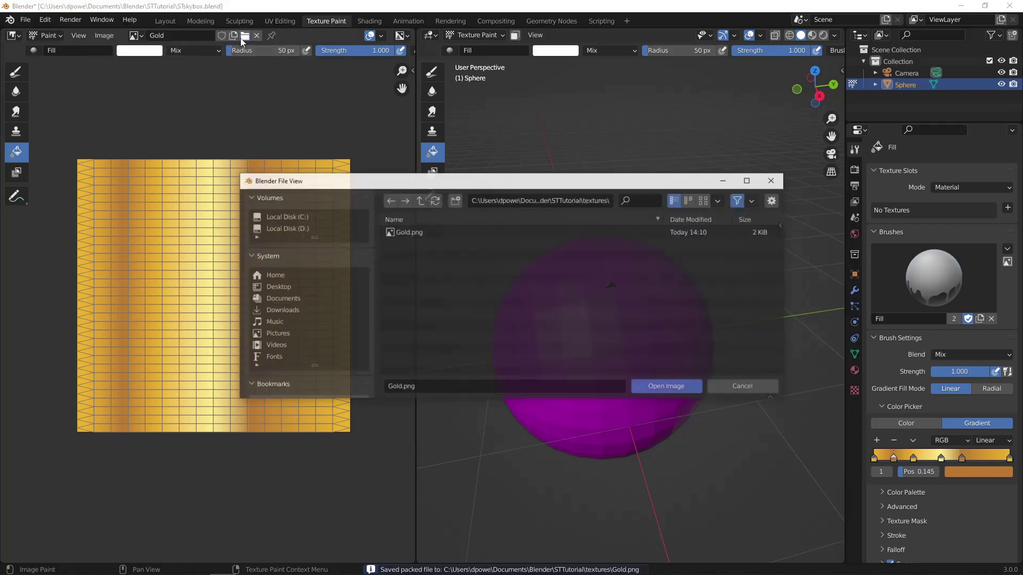
left_click(286, 310)
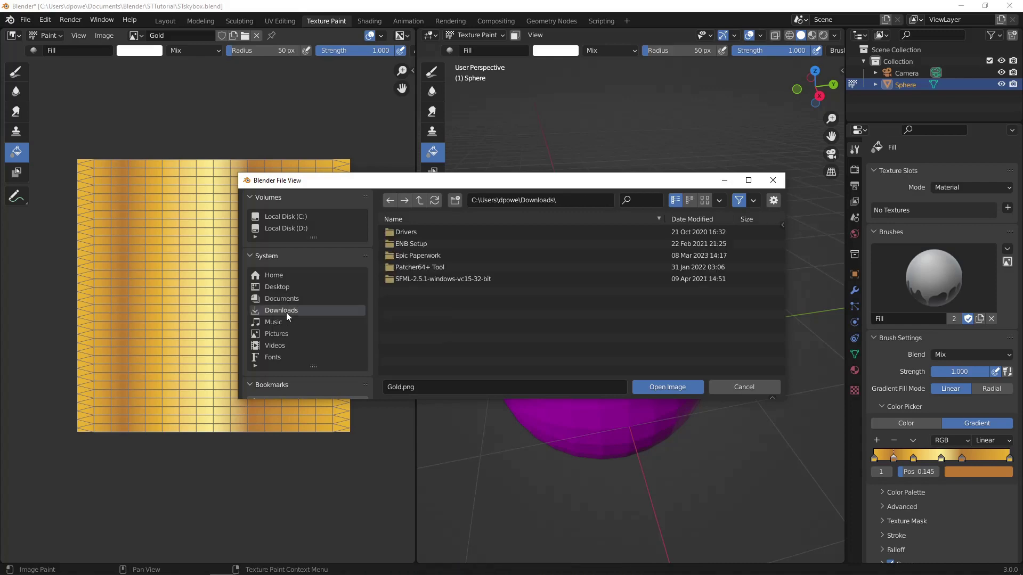
left_click(280, 299)
left_click(277, 287)
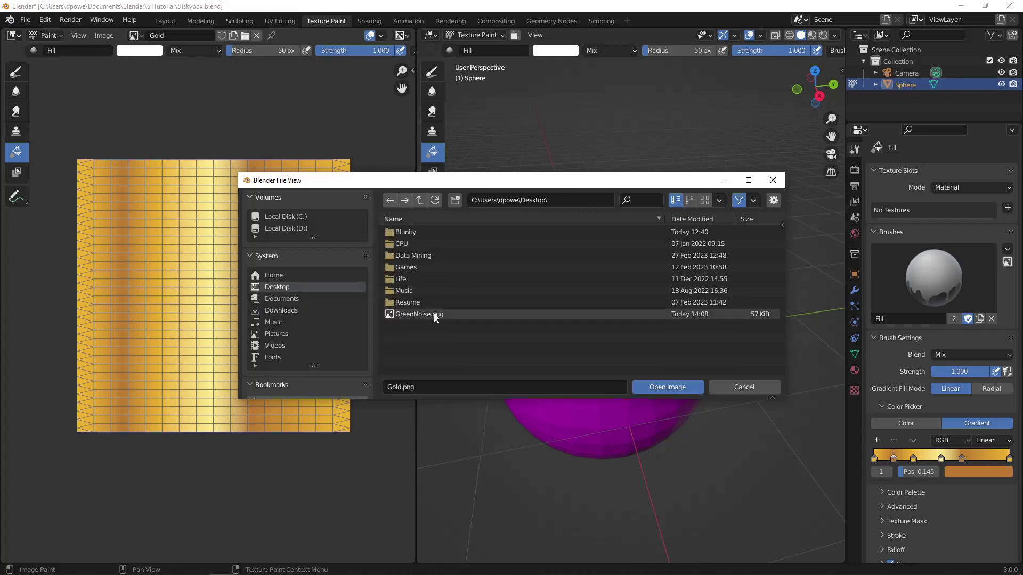
double_click(434, 313)
scroll(236, 282, "up", 1)
scroll(237, 283, "down", 1)
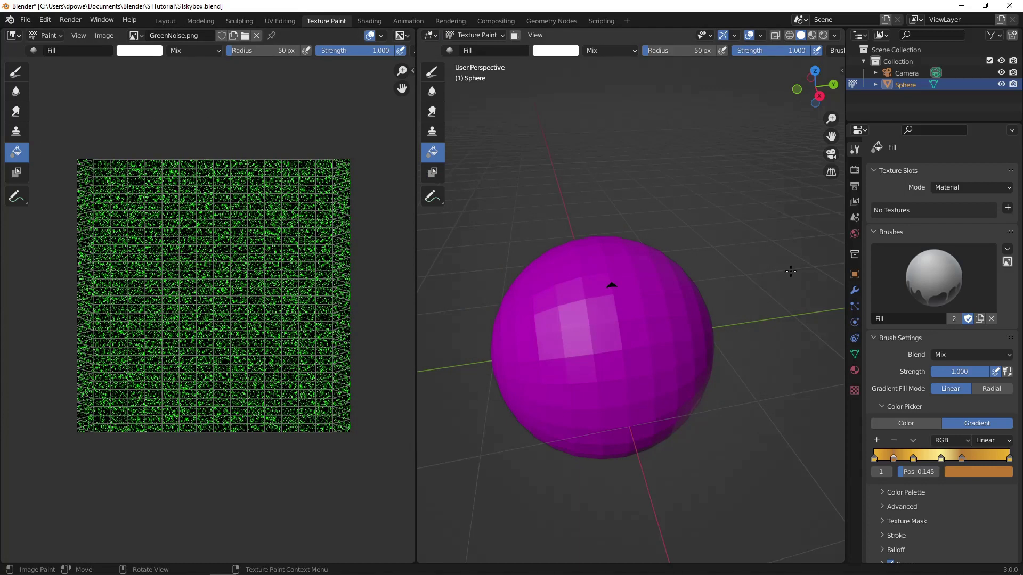
Step: Assign GreenNoise.png as the image texture of the Green material's emission color and inspect the sphere
left_click(854, 370)
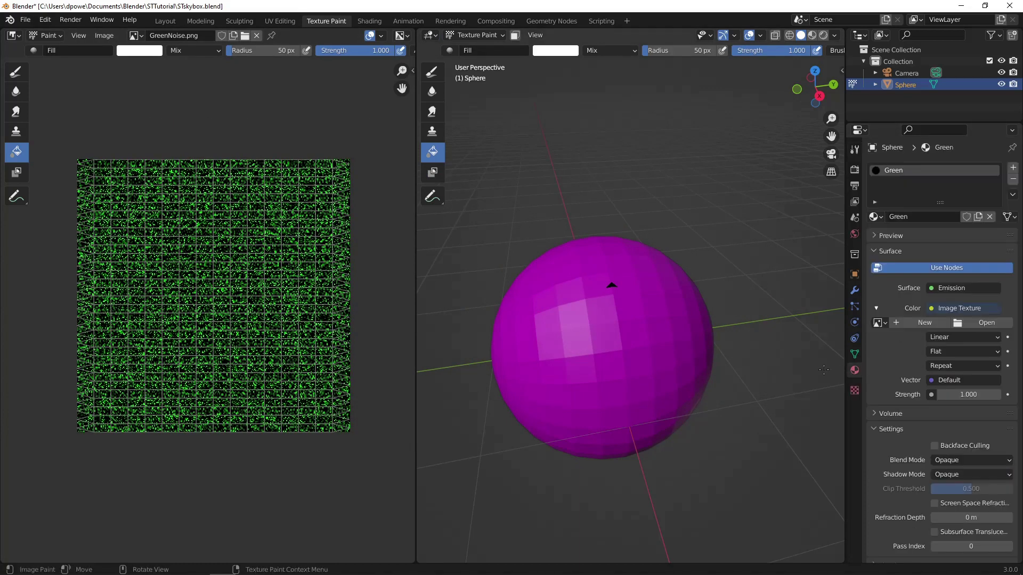
left_click(883, 322)
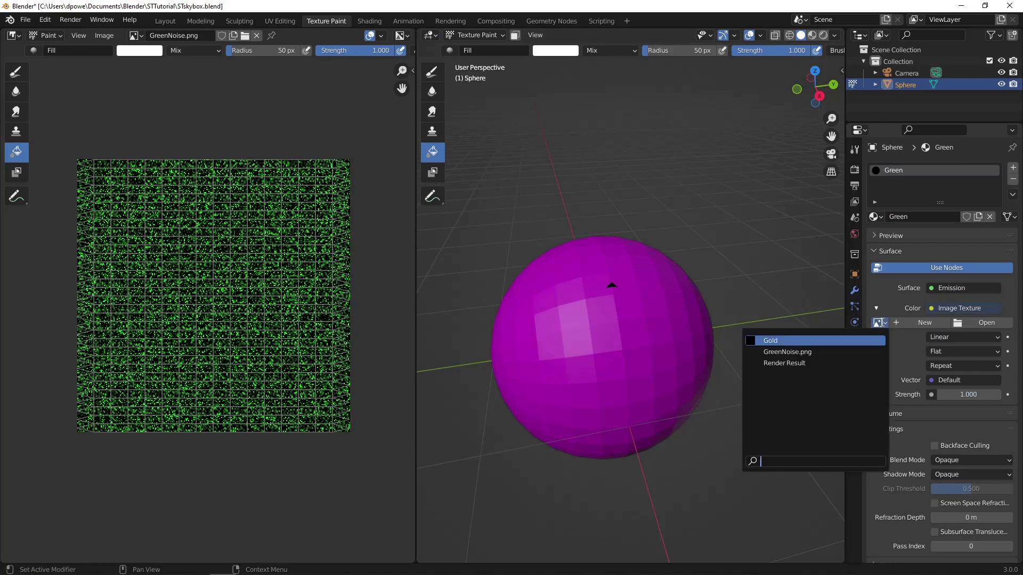
left_click(788, 350)
middle_click_drag(788, 350, 506, 402)
scroll(283, 276, "up", 1)
middle_click_drag(282, 277, 270, 277)
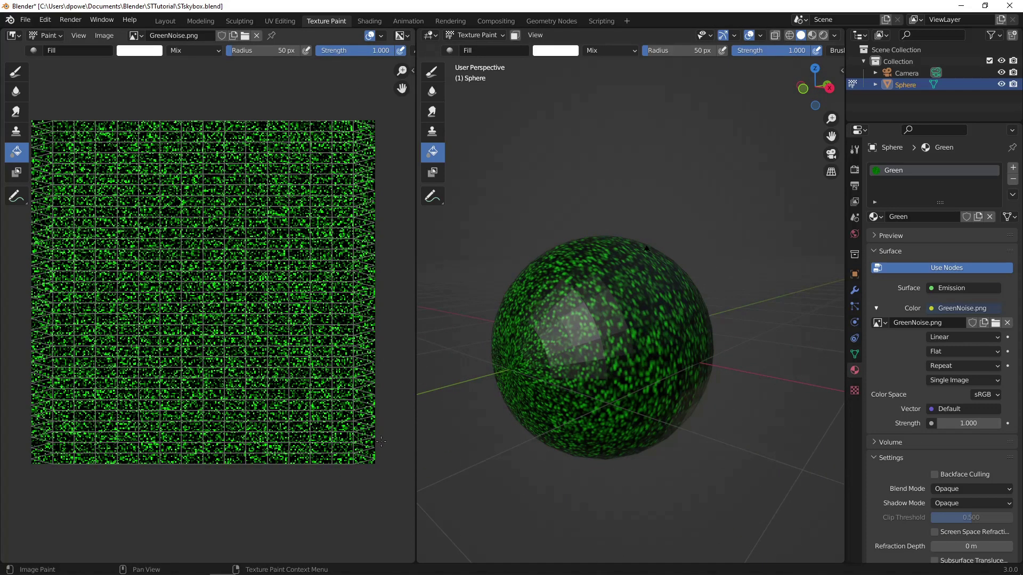
middle_click_drag(588, 369, 603, 369)
middle_click_drag(368, 390, 370, 390)
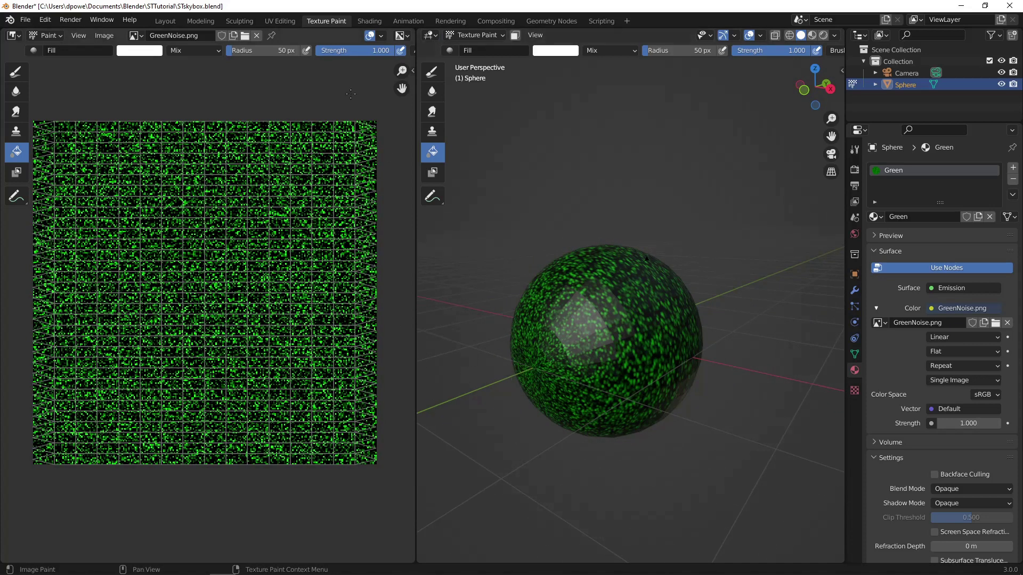
Step: Rotate the sphere by -90° in the left orthographic view and check its noise texture in Texture Paint
left_click(154, 24)
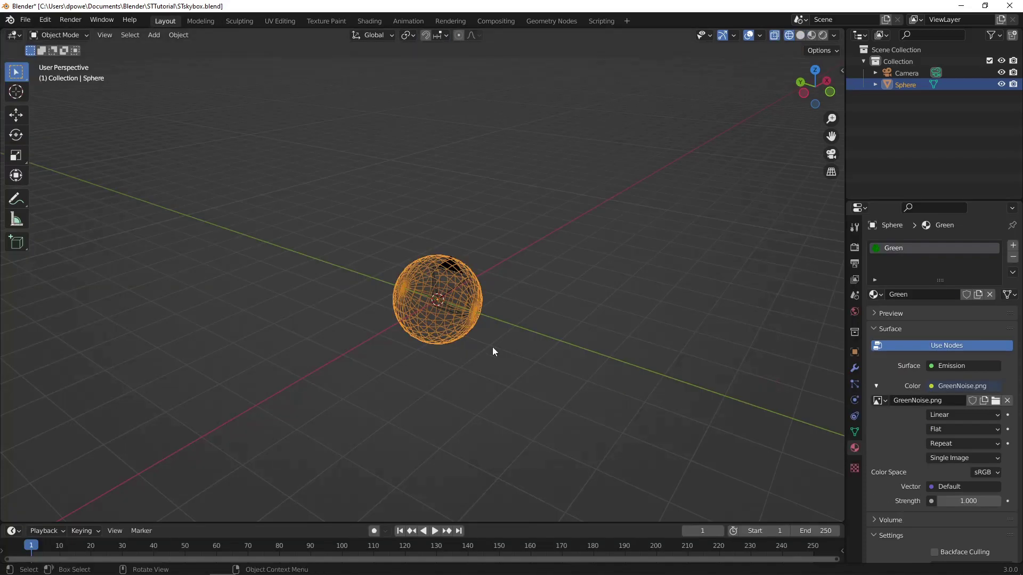
left_click(803, 93)
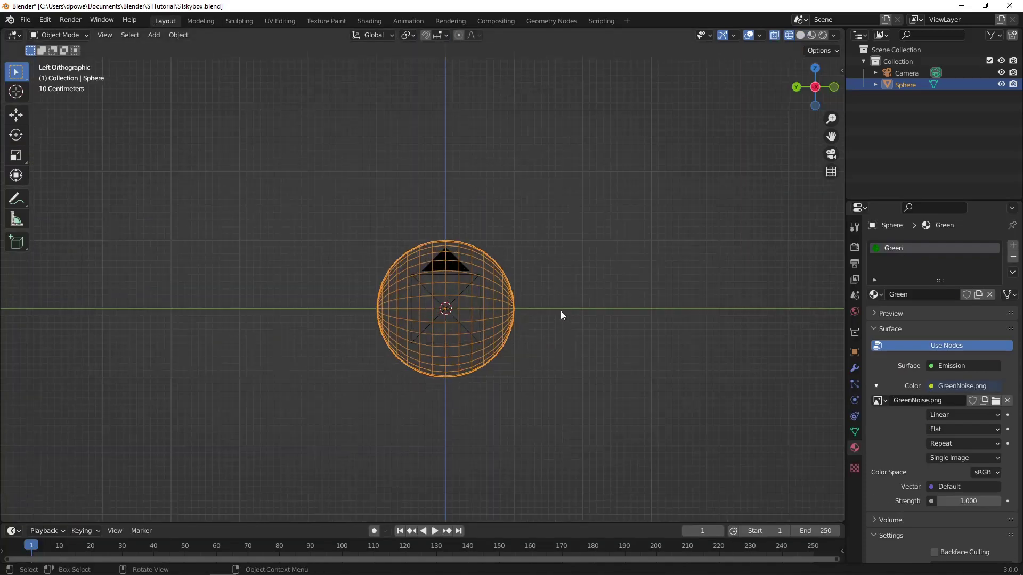
key("r")
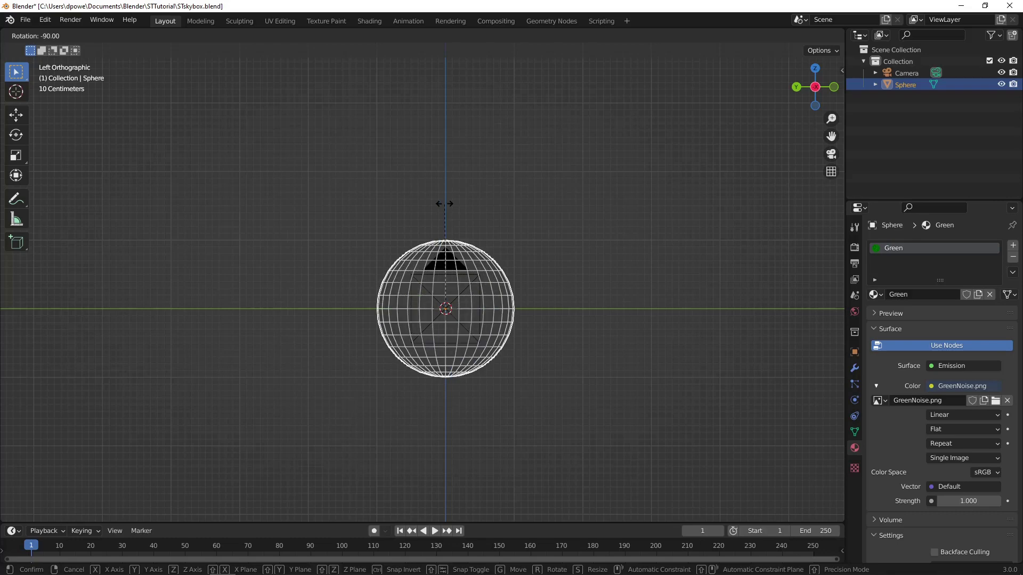
left_click(451, 204)
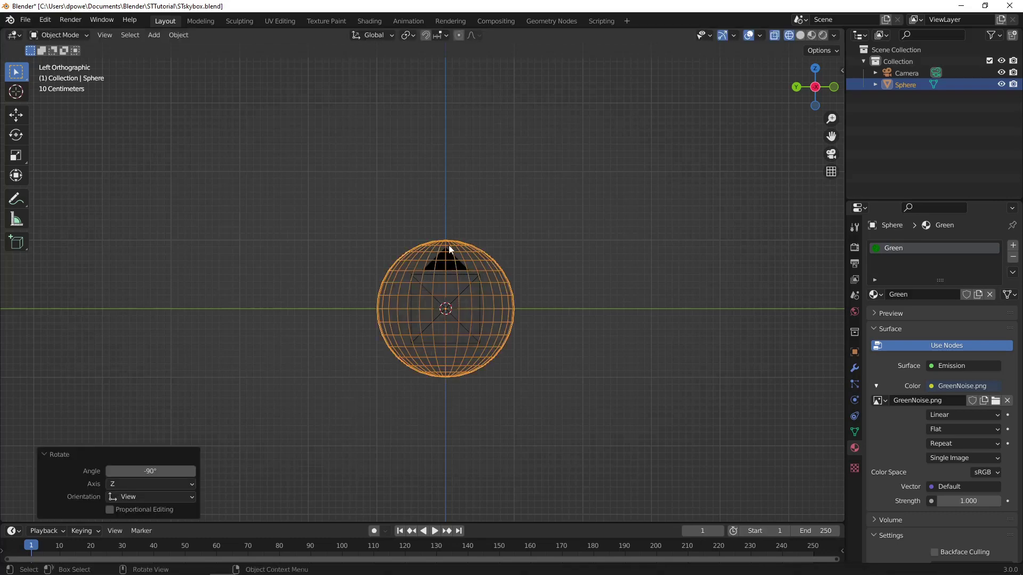
left_click(319, 21)
middle_click_drag(594, 390, 607, 380)
scroll(233, 299, "down", 1)
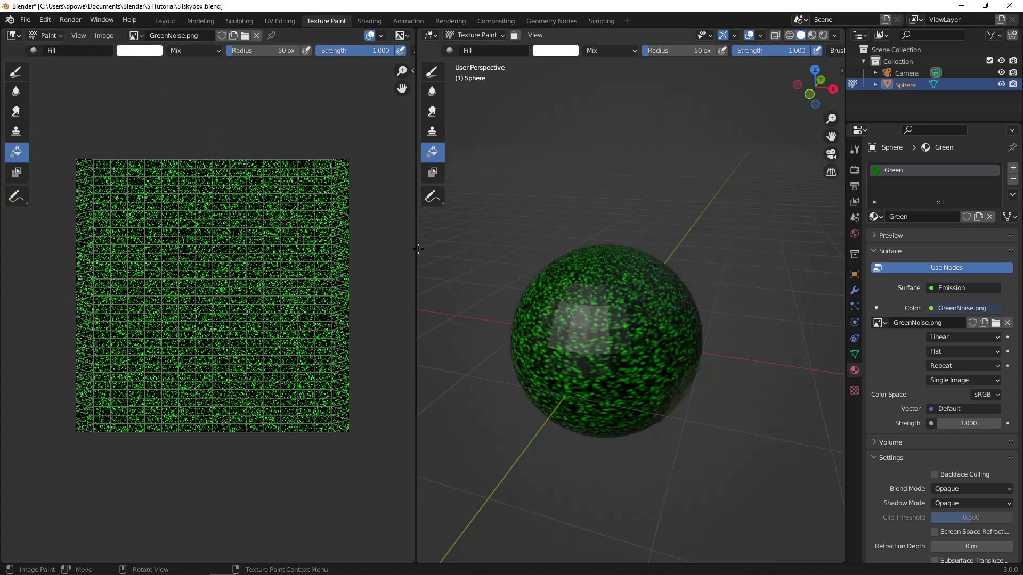
Step: Widen the image editor, activate the Draw brush and look through its Advanced and Stroke settings
left_click_drag(416, 246, 539, 250)
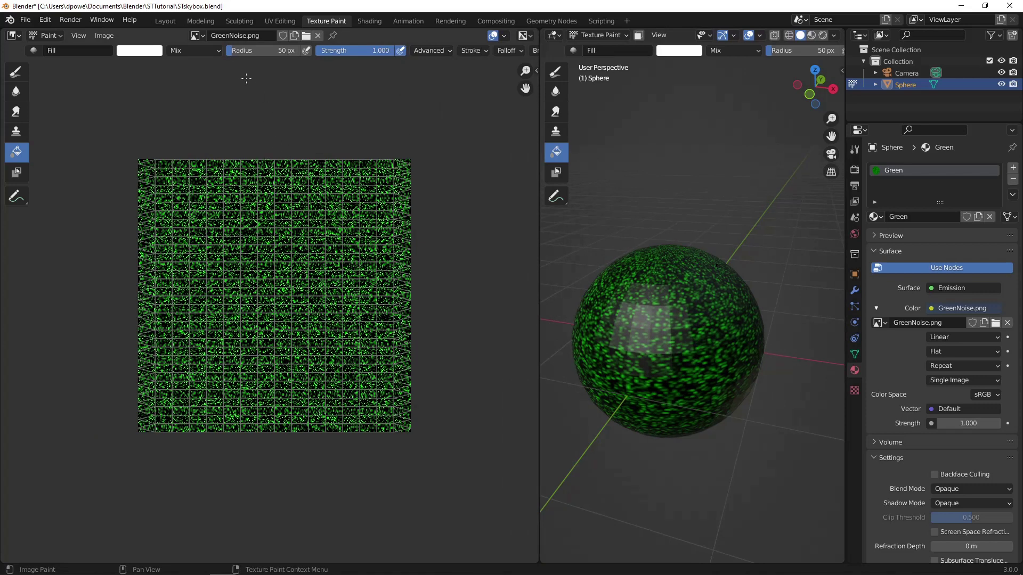
left_click(16, 71)
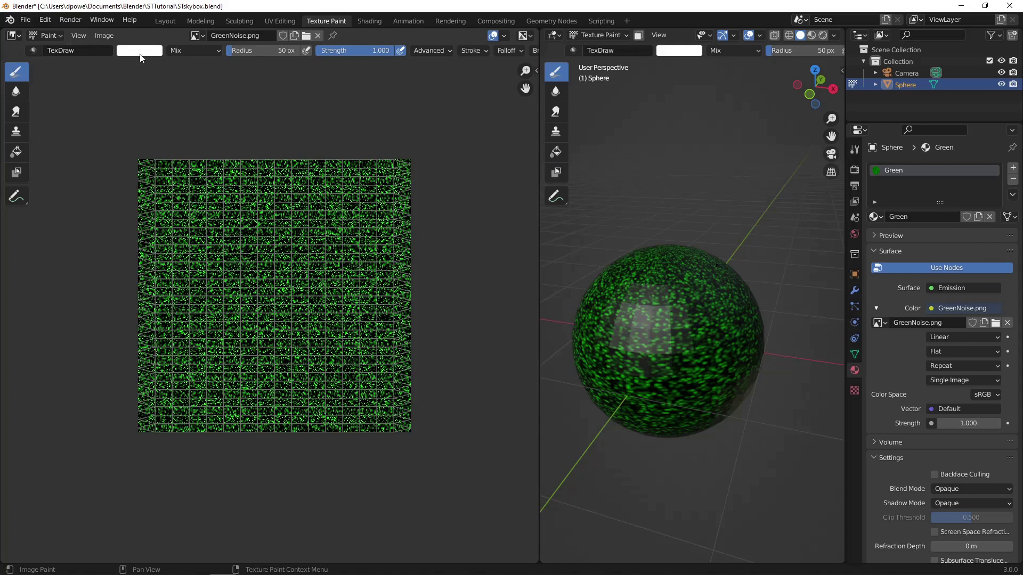
left_click(140, 50)
left_click(443, 53)
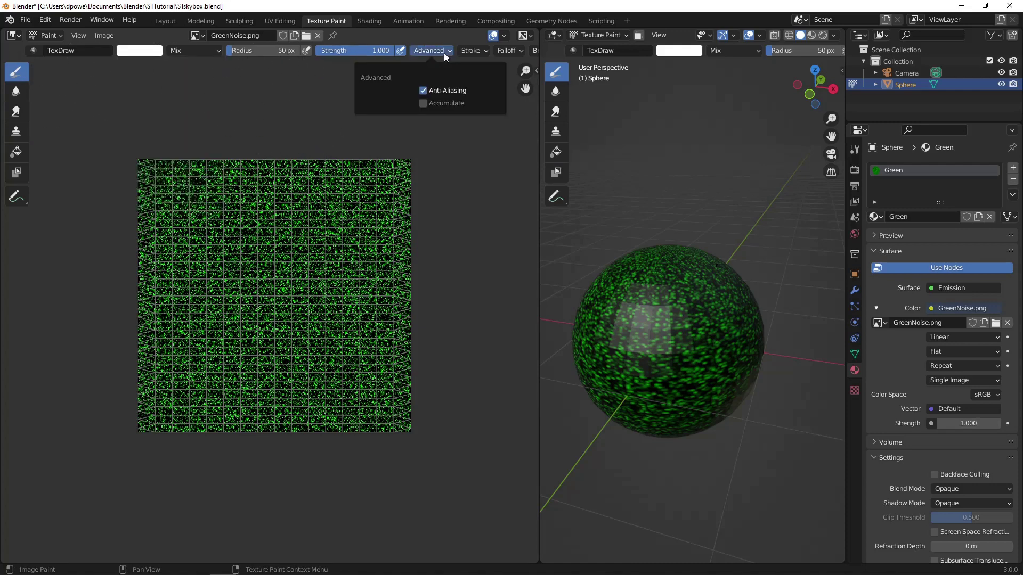
mouse_move(465, 54)
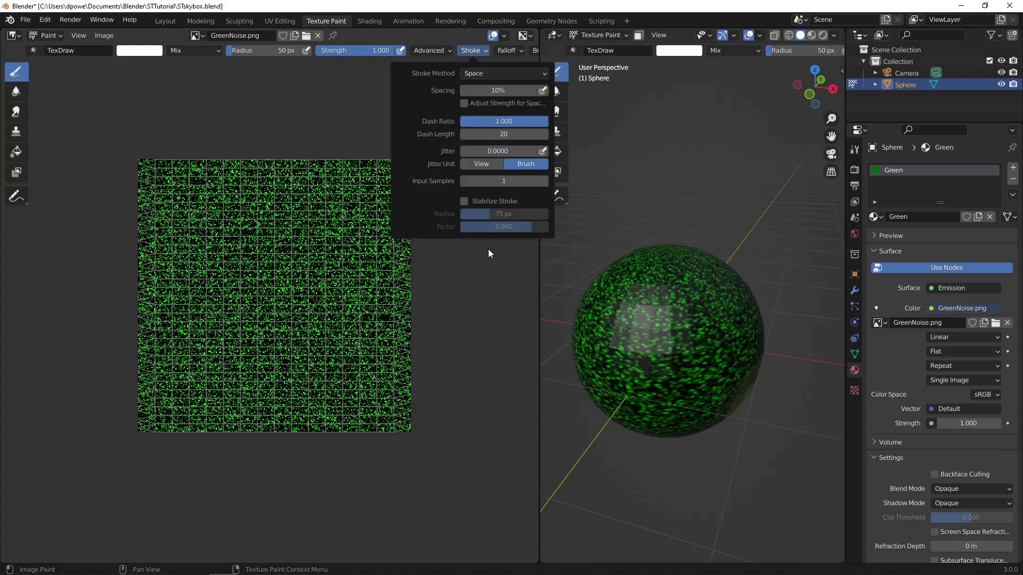
left_click_drag(541, 268, 603, 273)
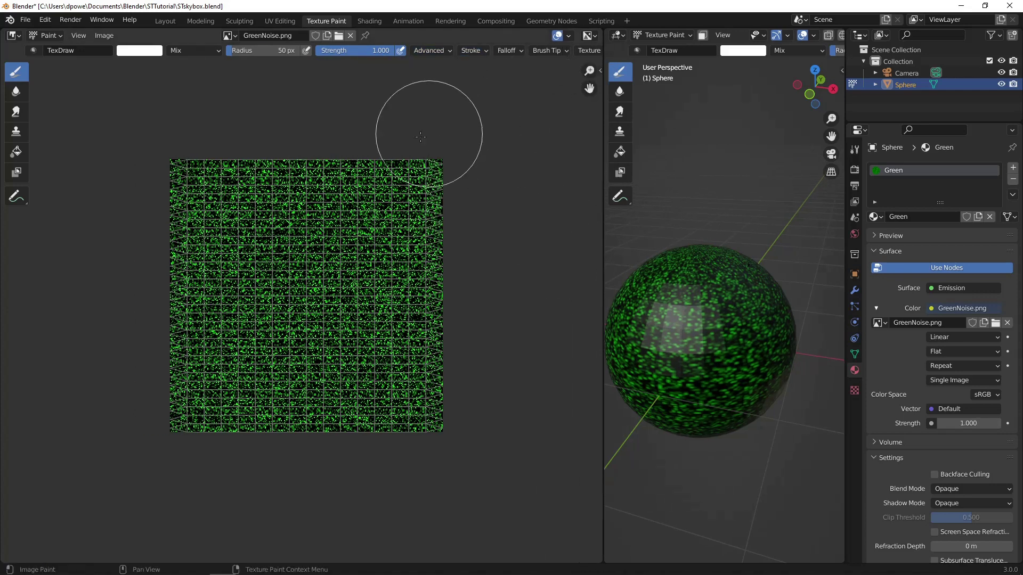
Step: Reduce the Draw brush radius to 6 px, try two full-strength white dabs on the noise texture and undo them
key("f")
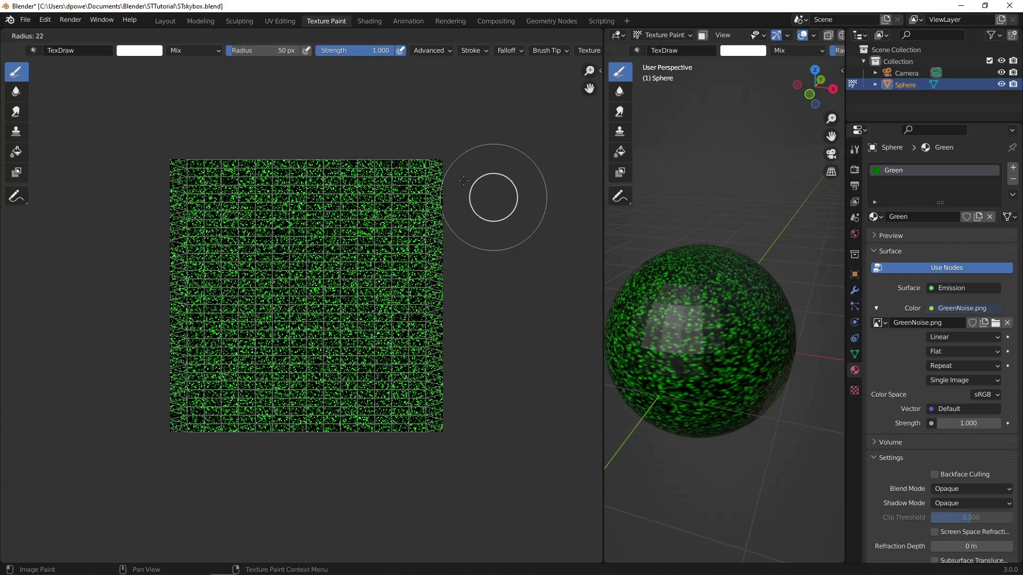
left_click(490, 195)
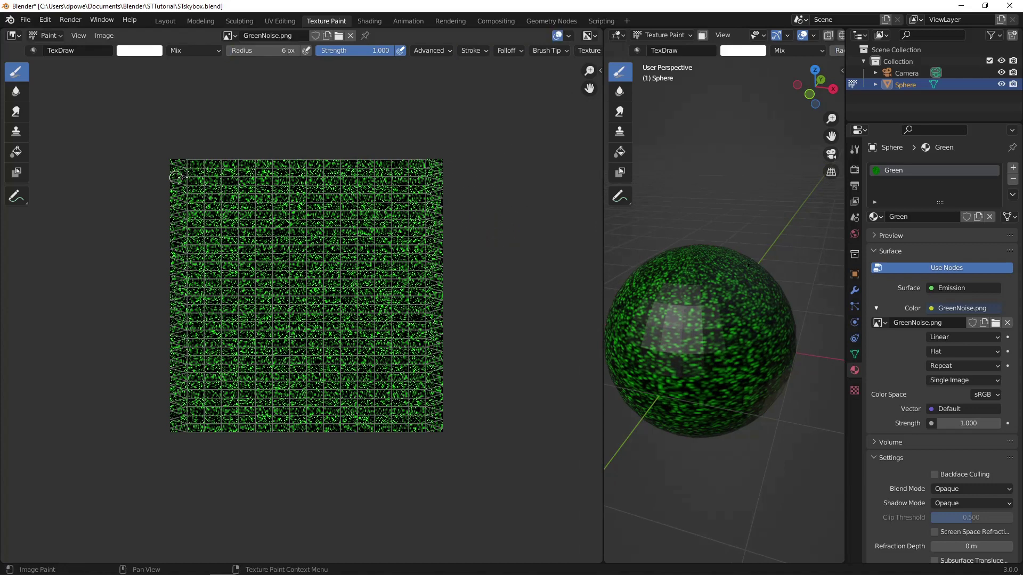
left_click(215, 186)
left_click(410, 179)
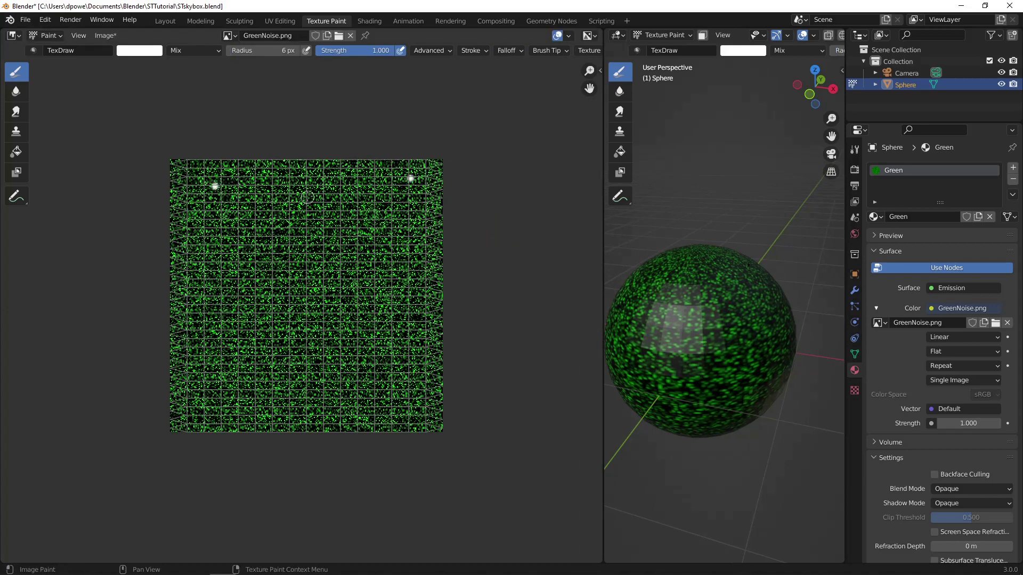
key("ctrl+z")
key("ctrl+z")
Step: Lower the brush strength to 0.527, scatter soft white dabs across the whole noise texture and check them on the sphere
left_click_drag(383, 56, 356, 50)
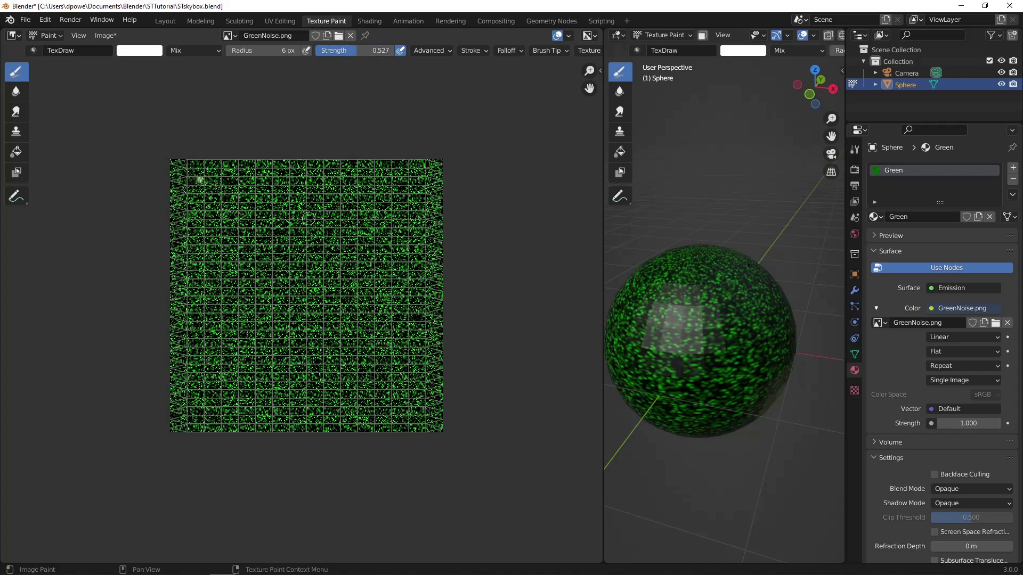
left_click(310, 183)
left_click(385, 176)
left_click(418, 218)
left_click(340, 235)
left_click(258, 200)
left_click(222, 252)
left_click(302, 280)
left_click(380, 257)
left_click(428, 302)
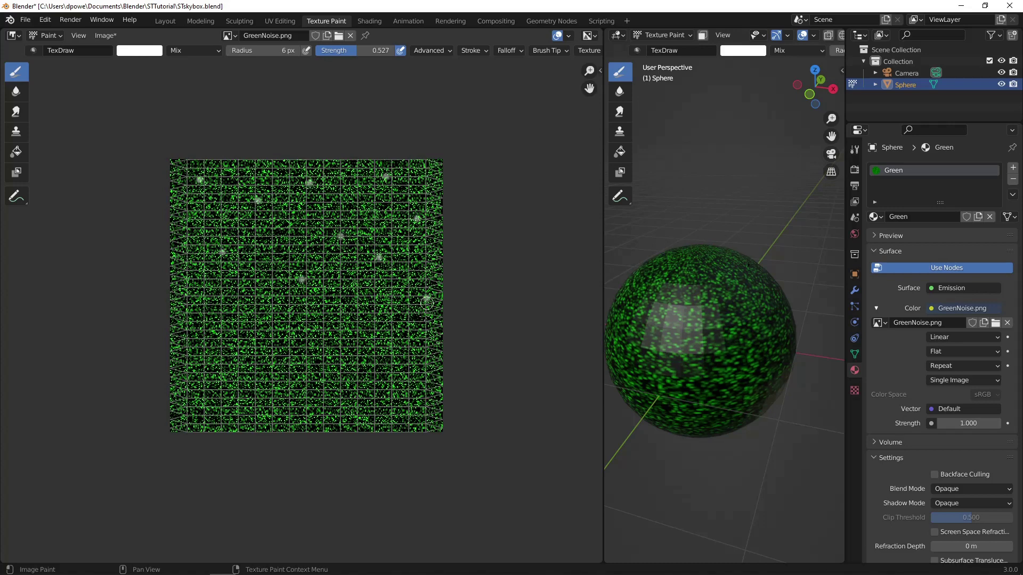
left_click(404, 353)
left_click(417, 394)
left_click(367, 395)
left_click(302, 396)
left_click(268, 400)
left_click(197, 403)
left_click(224, 357)
left_click(251, 278)
left_click(278, 322)
left_click(328, 324)
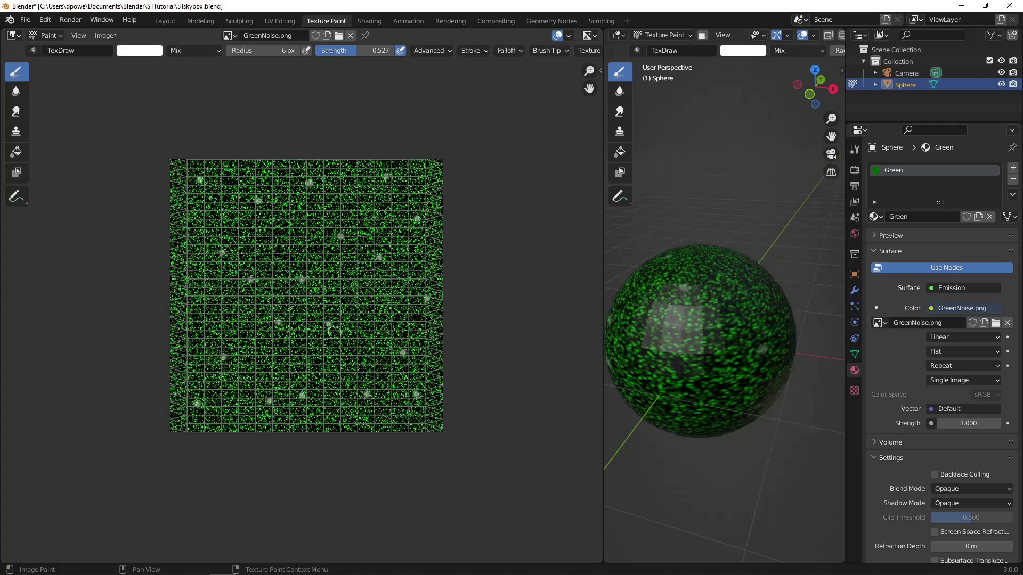
left_click(343, 348)
left_click(346, 299)
left_click(292, 244)
left_click(198, 326)
middle_click_drag(634, 352, 693, 351)
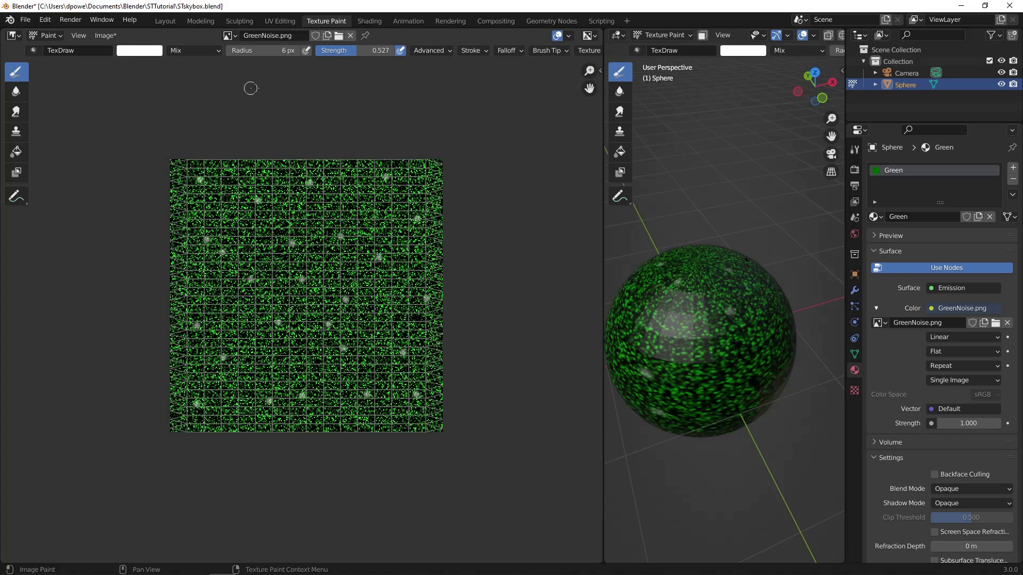
Step: Switch to the Soften brush, enlarge its radius to 213 px, and undo a trial softening of the texture's center
left_click(216, 50)
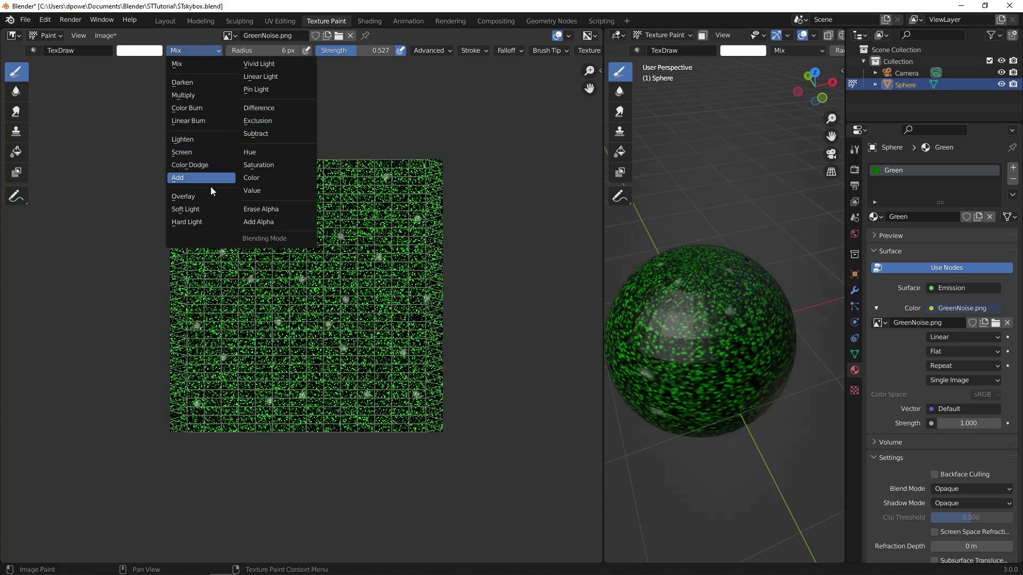
left_click(15, 99)
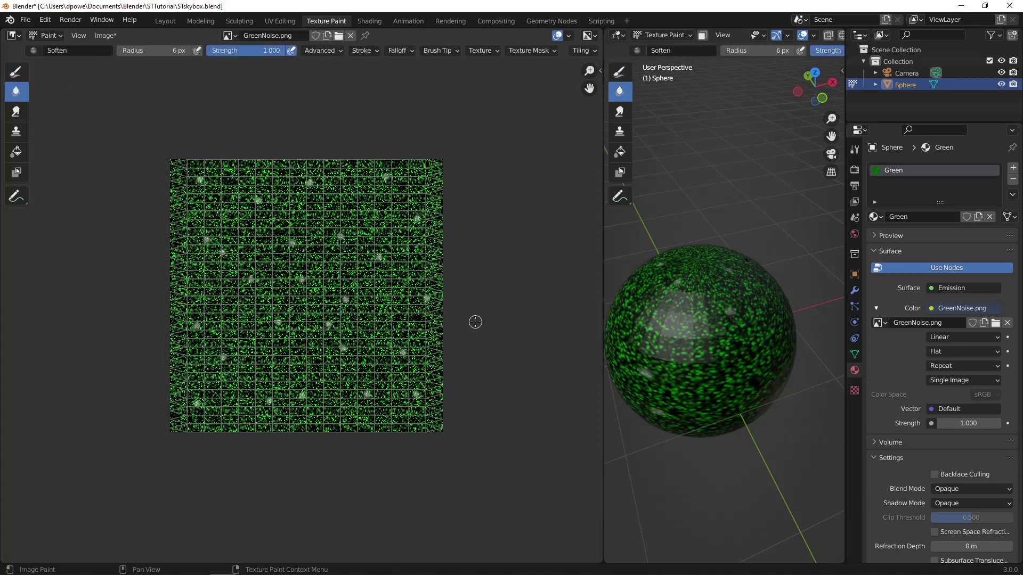
key("f")
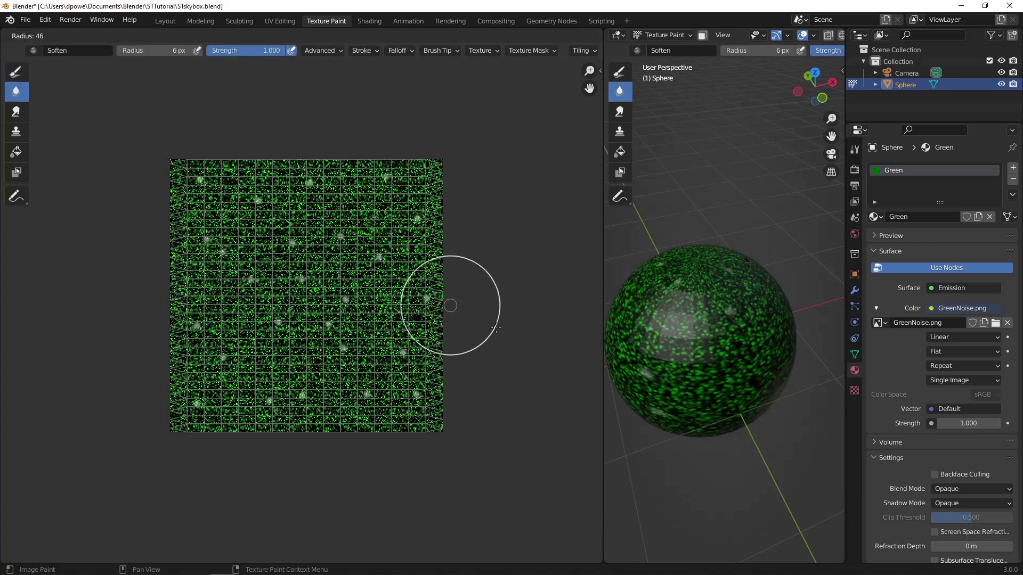
left_click(608, 355)
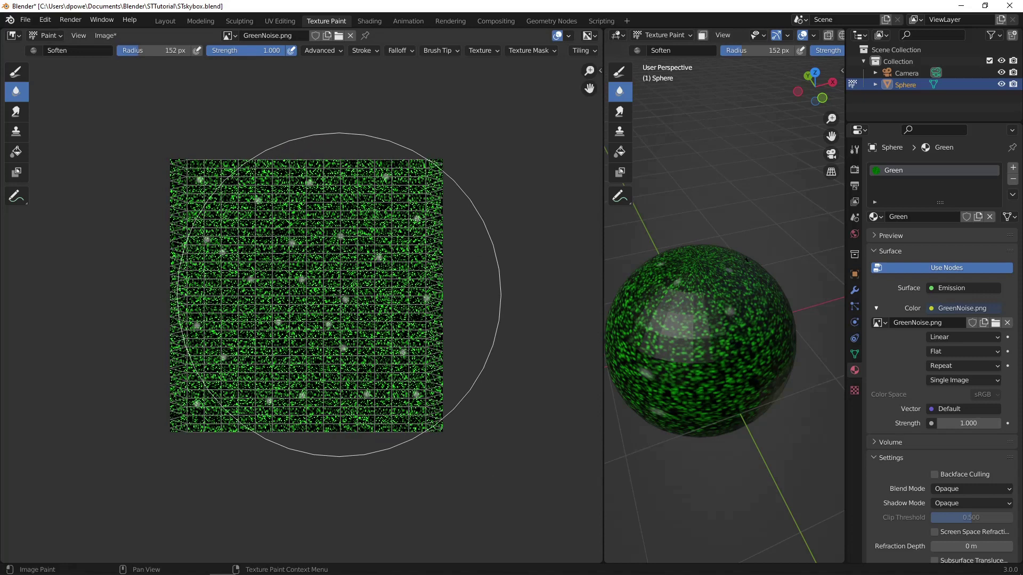
key("f")
left_click(405, 318)
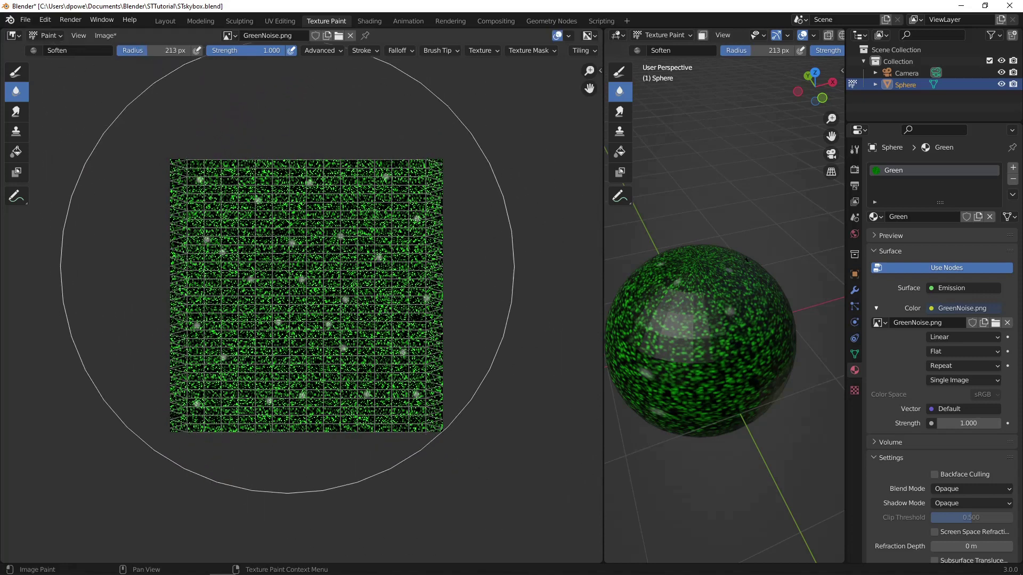
left_click(297, 293)
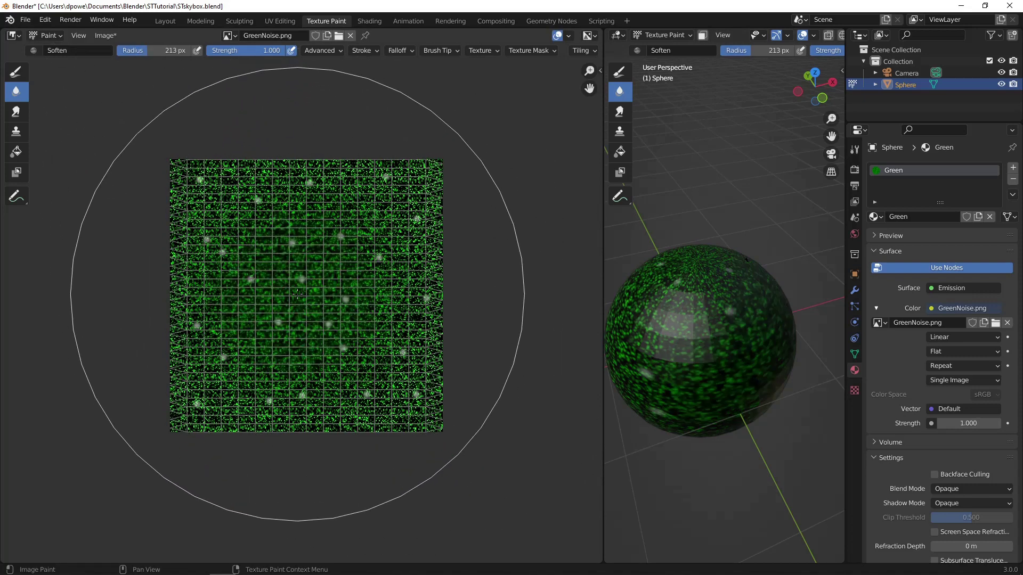
key("ctrl+z")
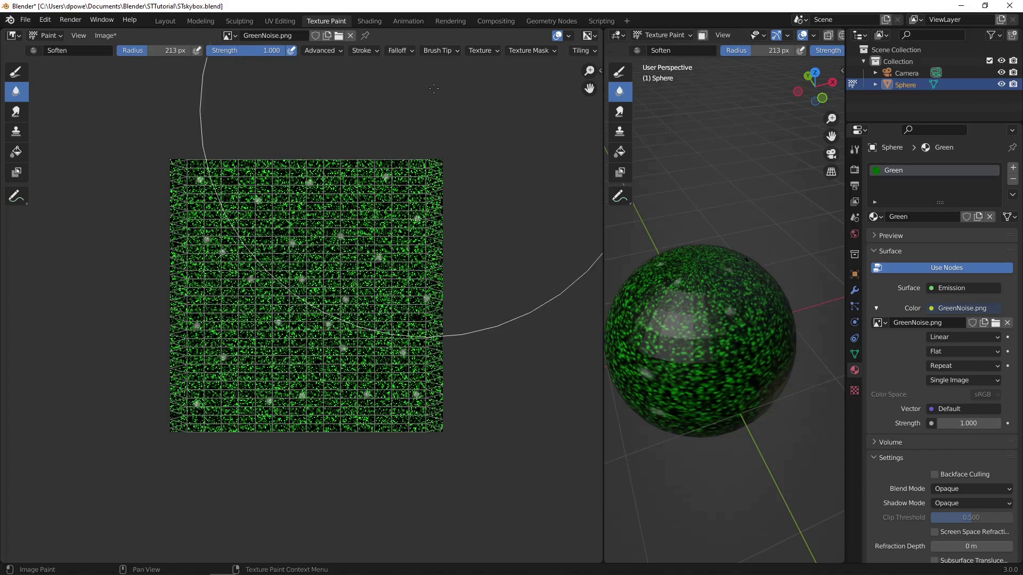
Step: Give the Soften brush a flat falloff curve, blur the entire texture evenly and inspect the sphere in a widened 3D view
left_click(404, 51)
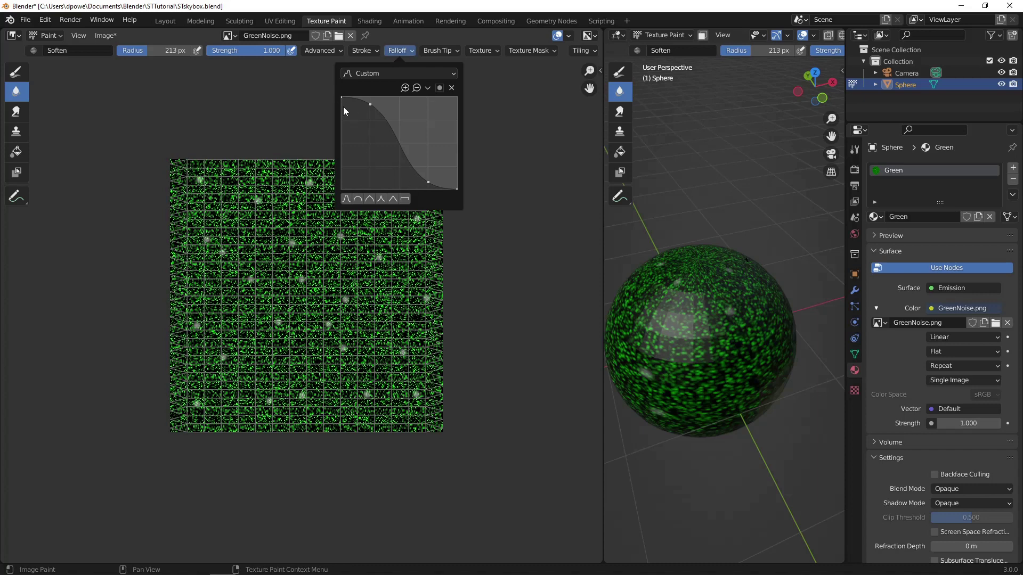
left_click(405, 200)
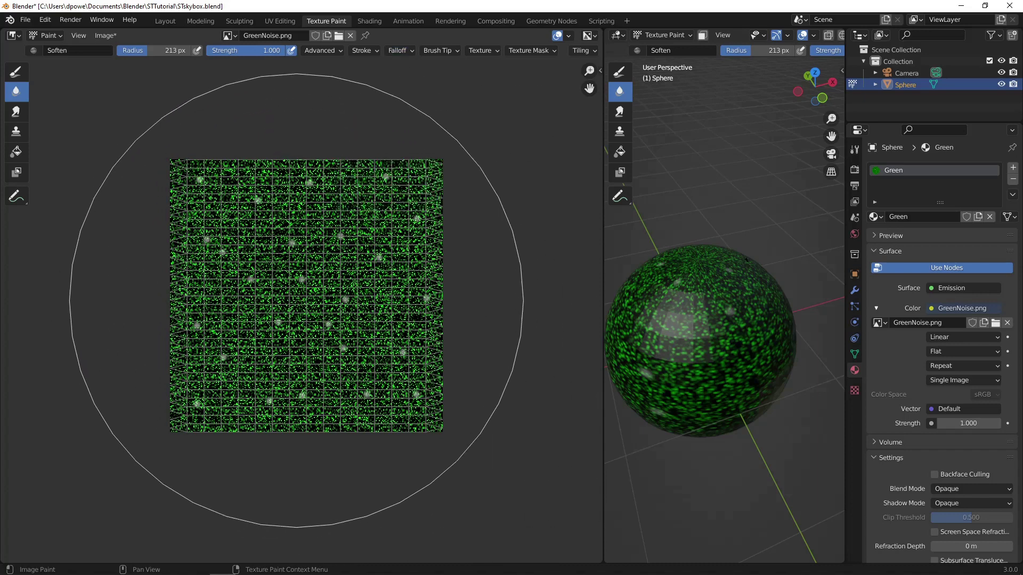
left_click_drag(315, 294, 312, 293)
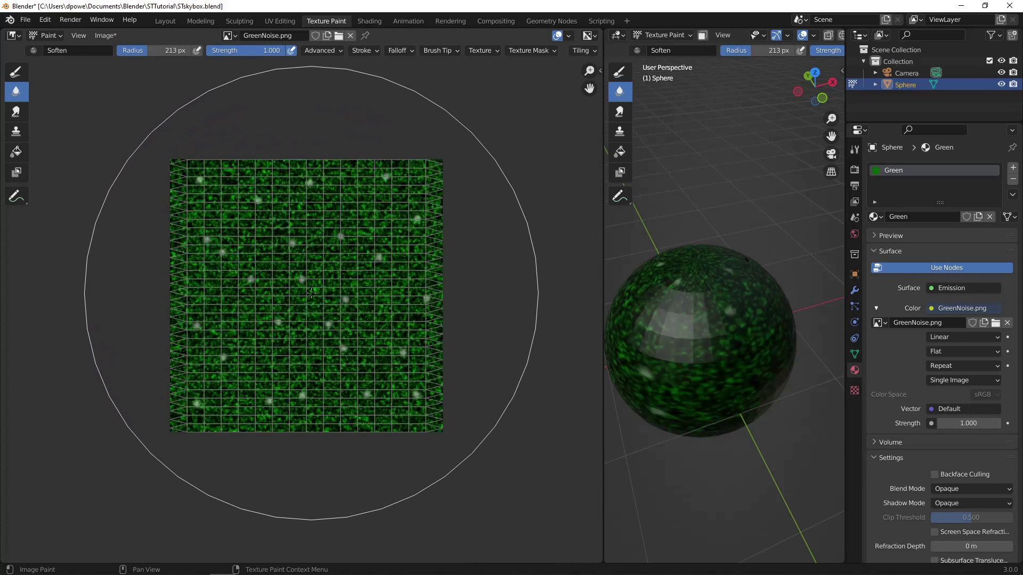
mouse_move(757, 469)
middle_mouse_down()
mouse_move(695, 381)
mouse_move(767, 408)
mouse_move(719, 421)
mouse_move(655, 408)
mouse_move(669, 405)
middle_mouse_up()
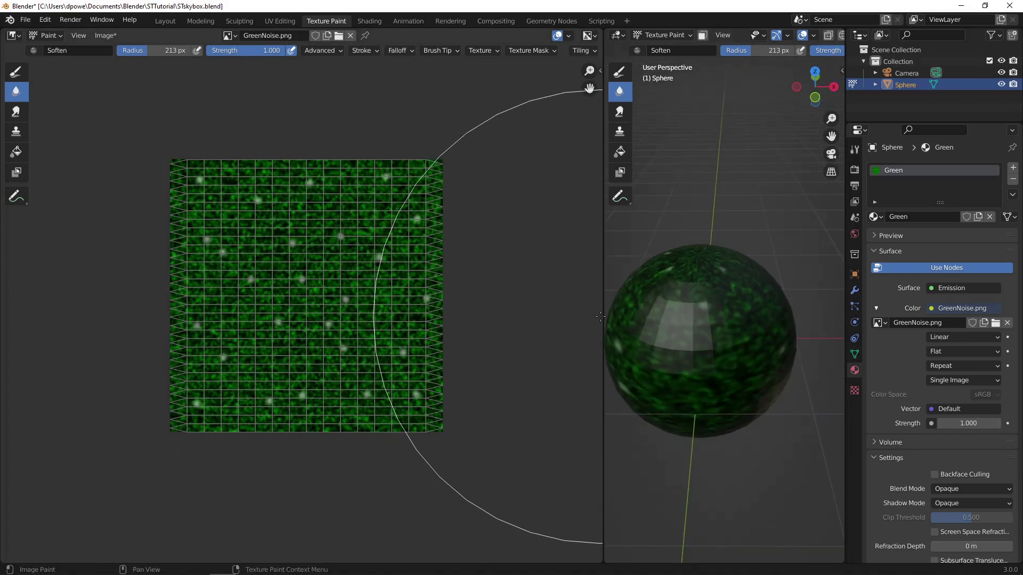
left_click_drag(603, 315, 314, 330)
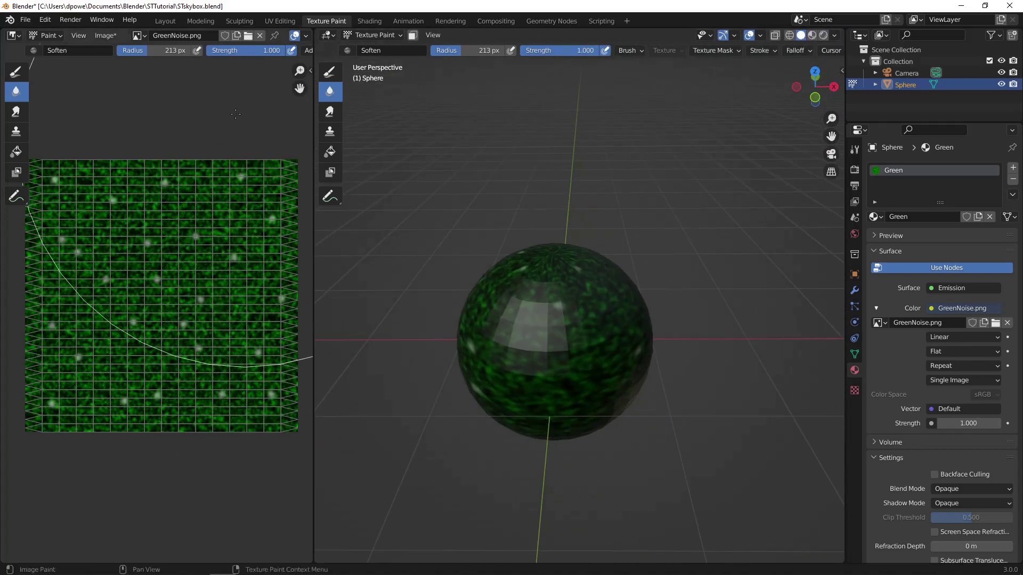
Step: Return to the Layout workspace and set the camera's X and Z rotation to 0° so it faces straight down
left_click(165, 21)
middle_click_drag(675, 203, 620, 278)
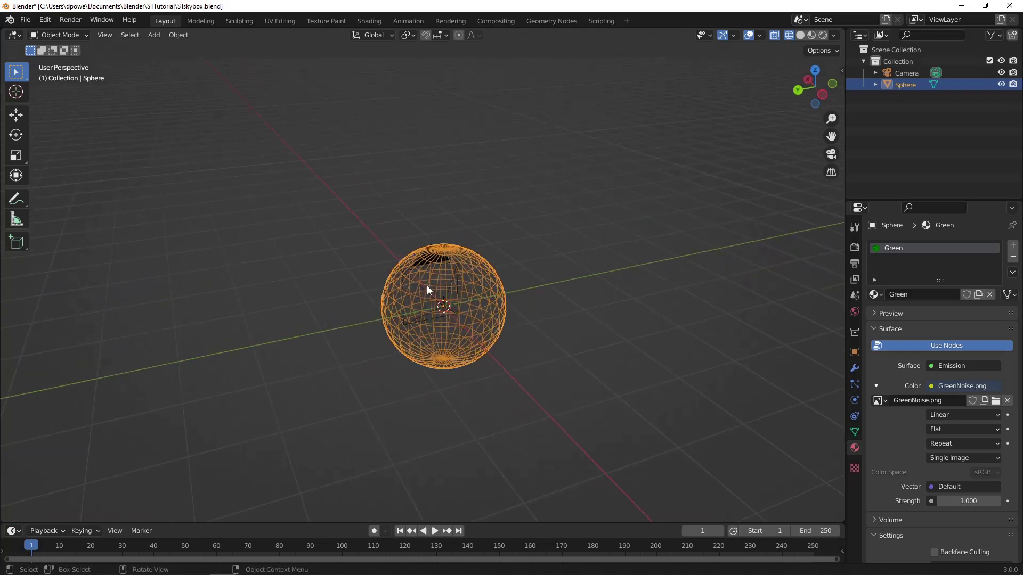
left_click(424, 287)
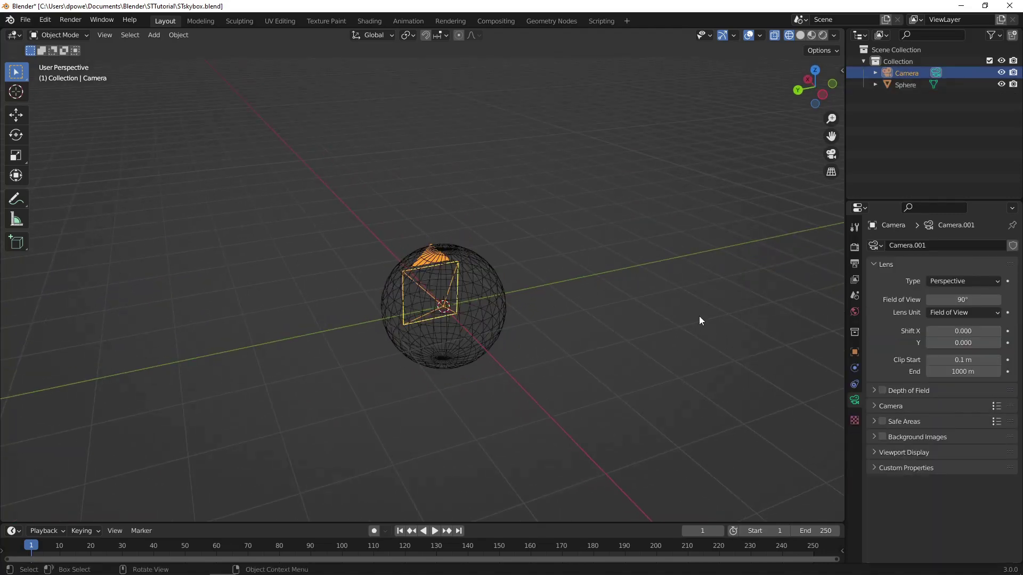
key("n")
double_click(767, 142)
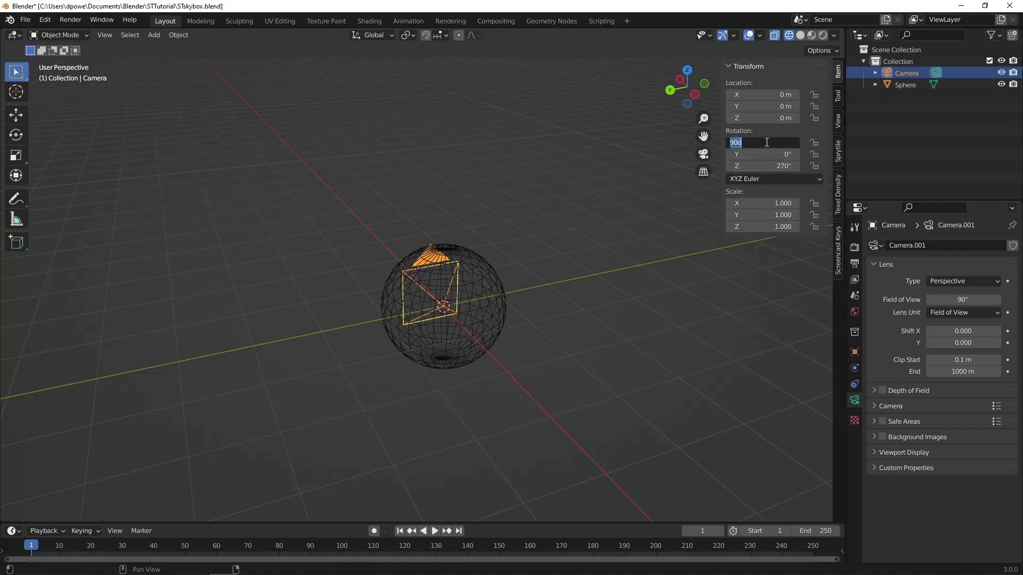
type("0")
key("Tab")
key("Tab")
type("0")
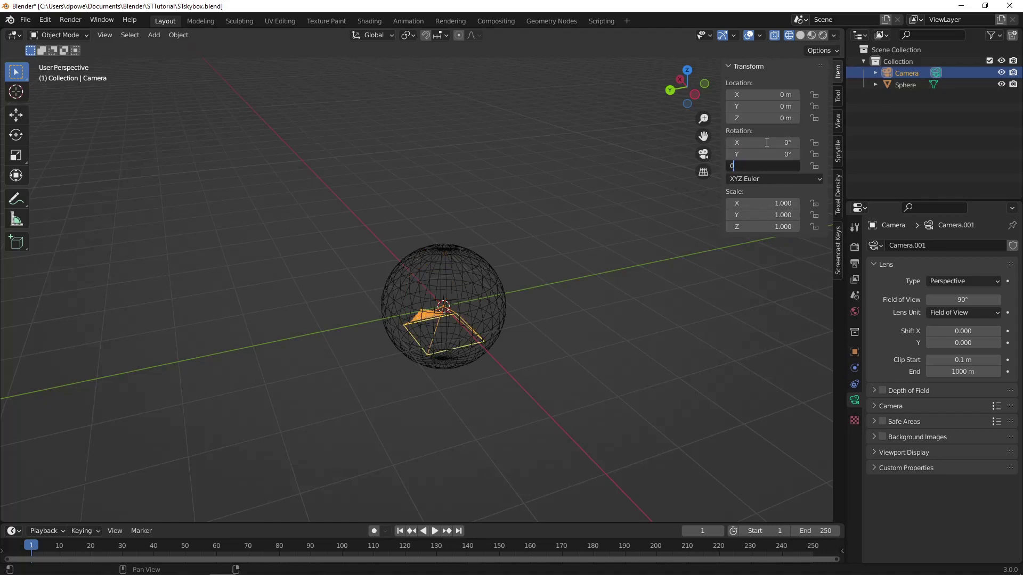
key("Return")
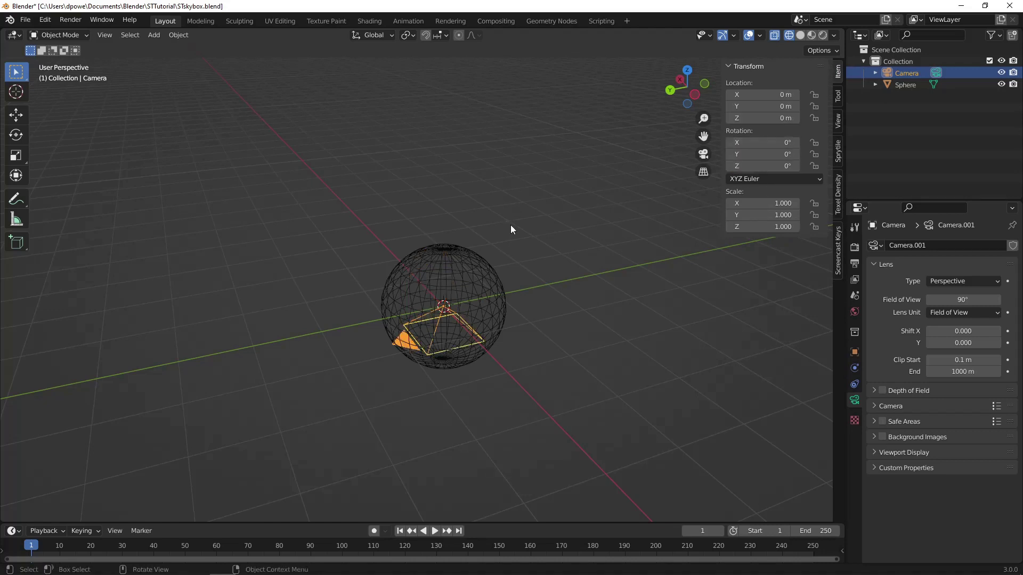
middle_click_drag(595, 265, 611, 244)
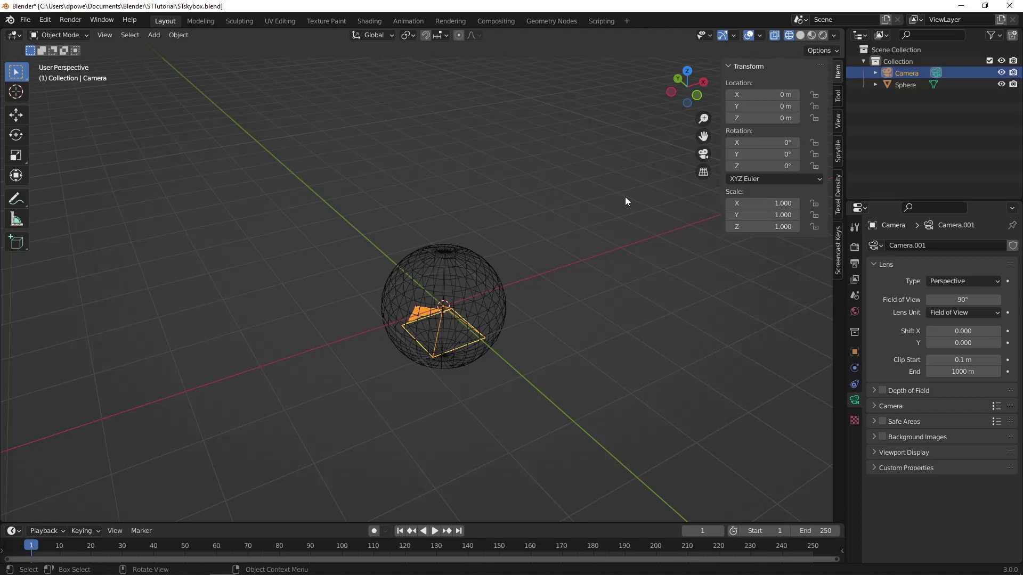
Step: Render the downward camera view and save the image as "down" in the EmeraldTextures folder inside Assets
key("F12")
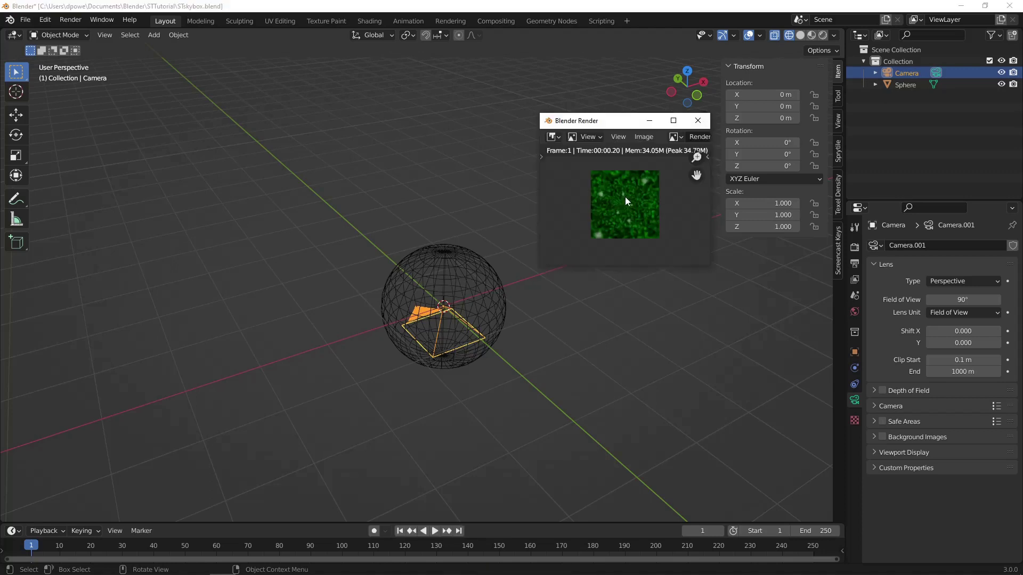
left_click(639, 137)
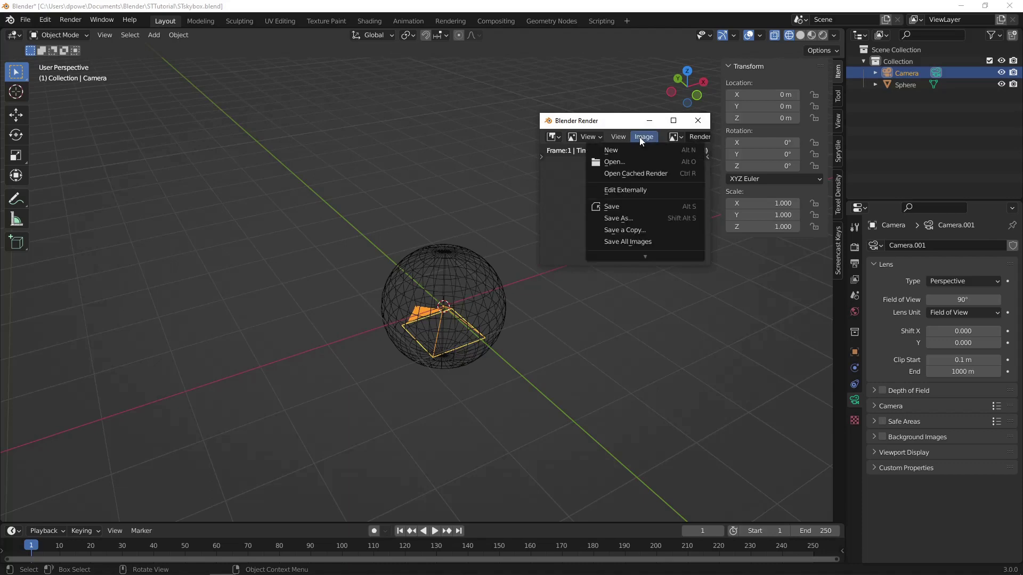
left_click(637, 217)
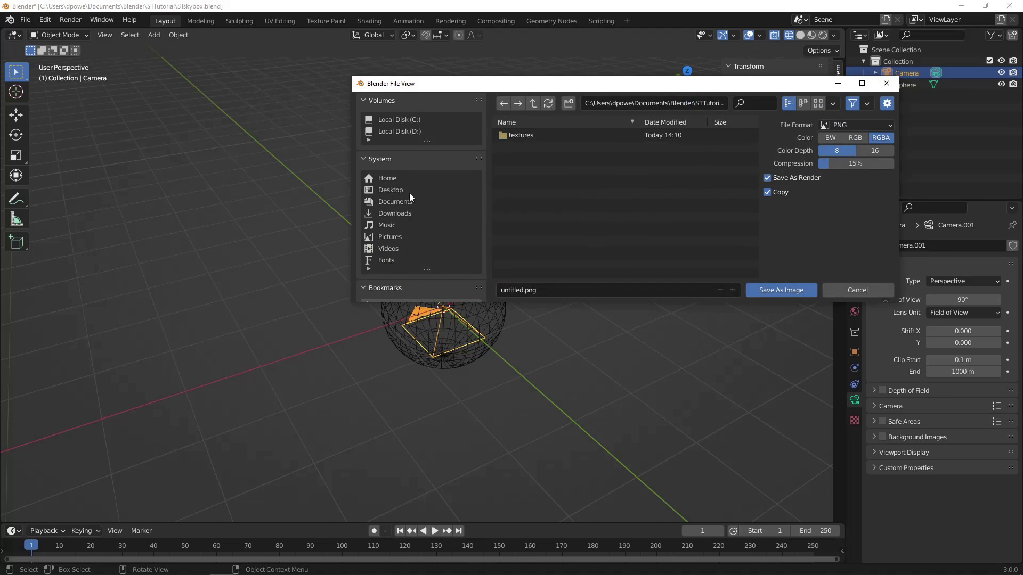
scroll(414, 237, "down", 5)
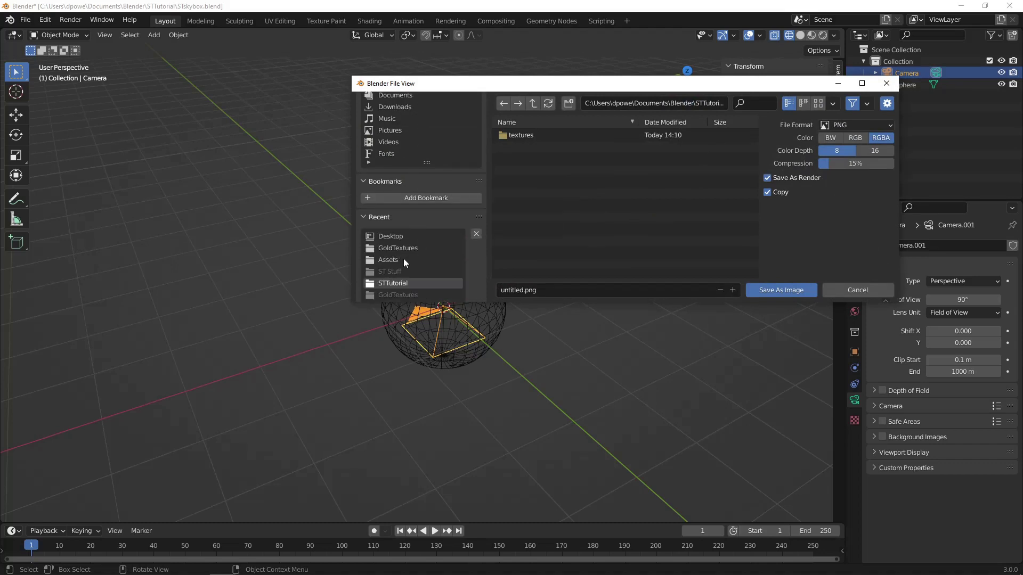
left_click(404, 259)
double_click(532, 137)
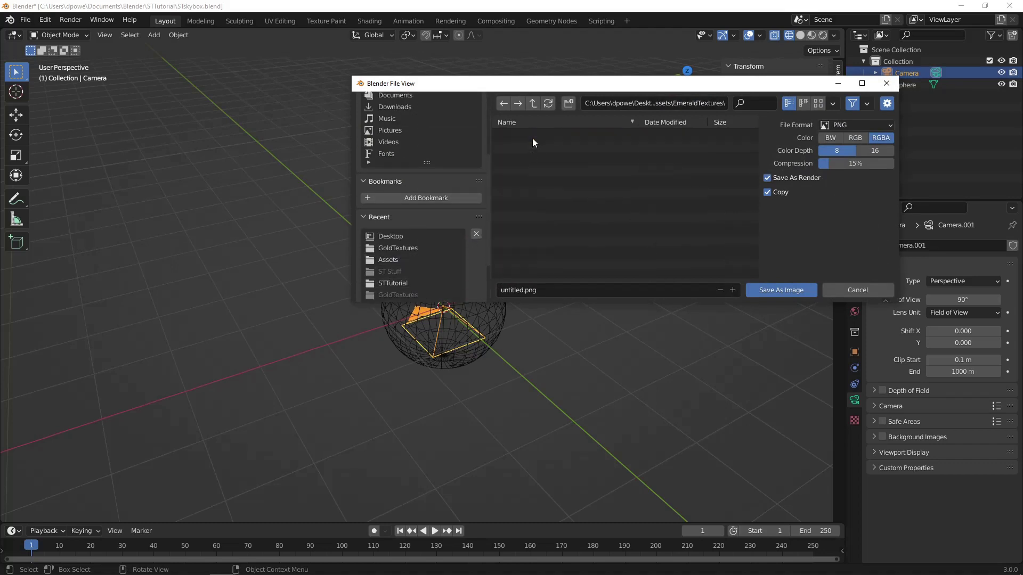
left_click(515, 290)
key("BackSpace")
type("down")
key("Return")
left_click(753, 291)
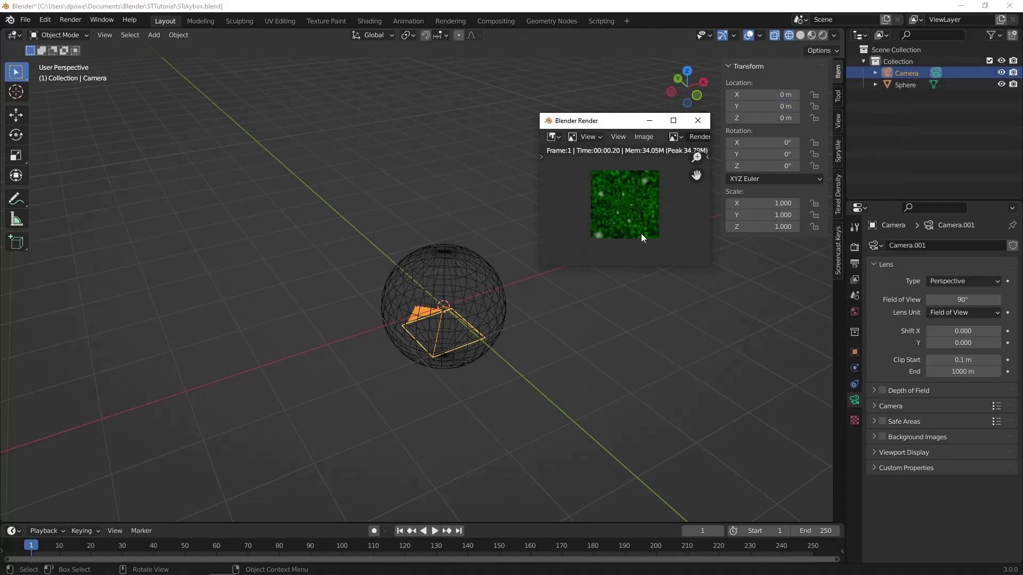
left_click(698, 121)
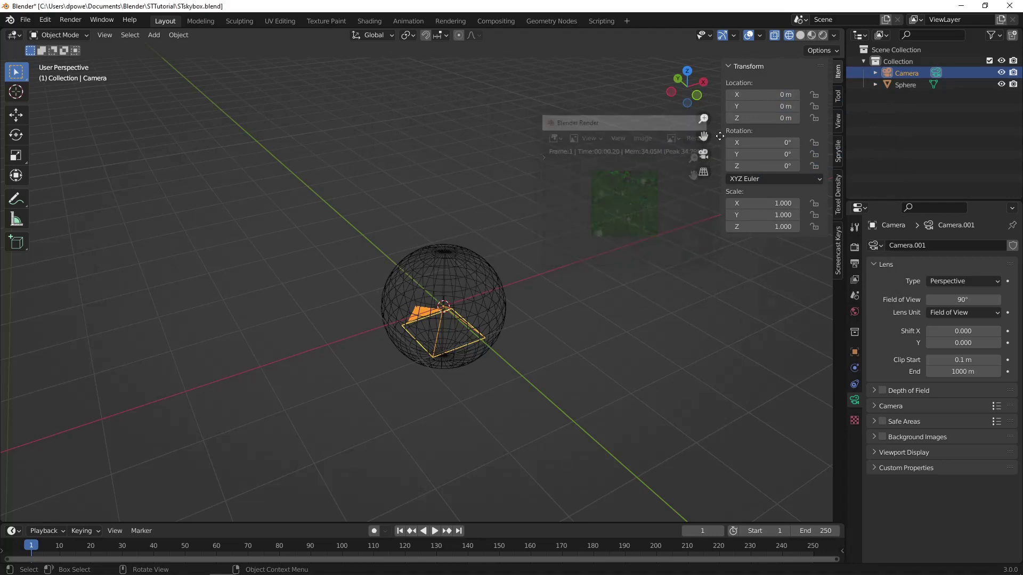
Step: Set the camera's X rotation to 180° so it faces straight up and render the view
left_click(752, 143)
type("180")
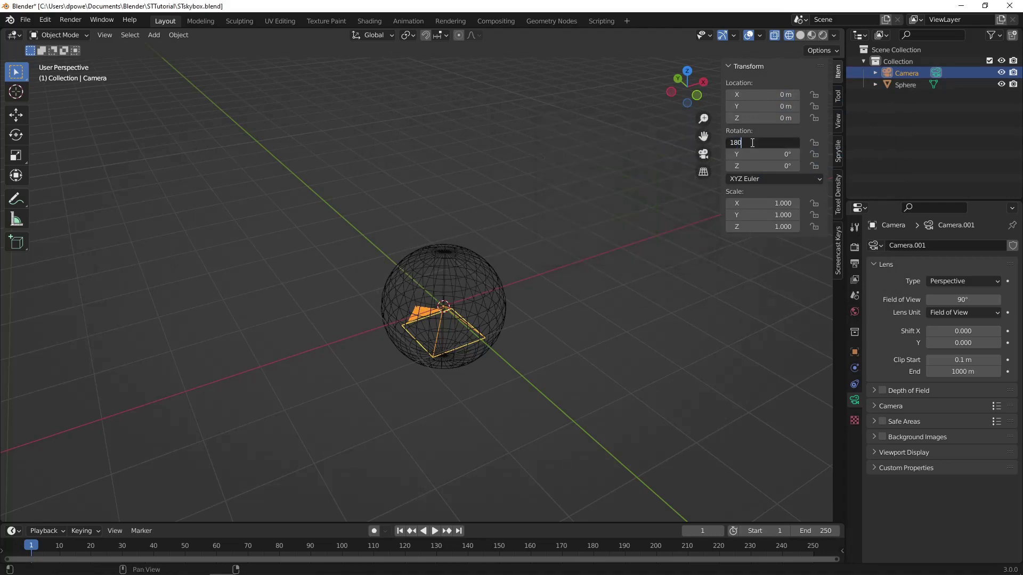
key("Return")
key("F12")
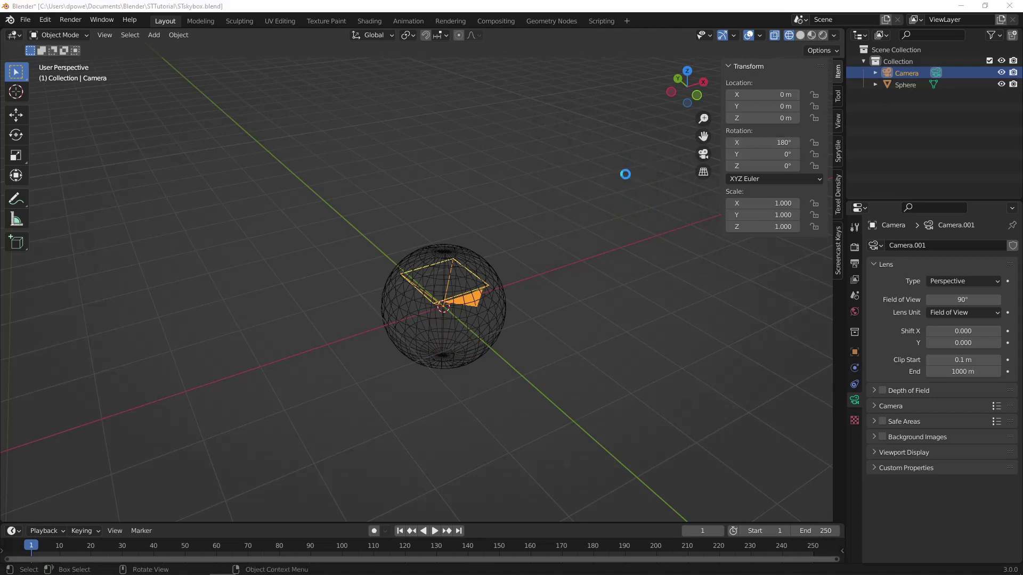
Step: Save the upward render as up.png in the EmeraldTextures folder and close the render window
left_click(642, 116)
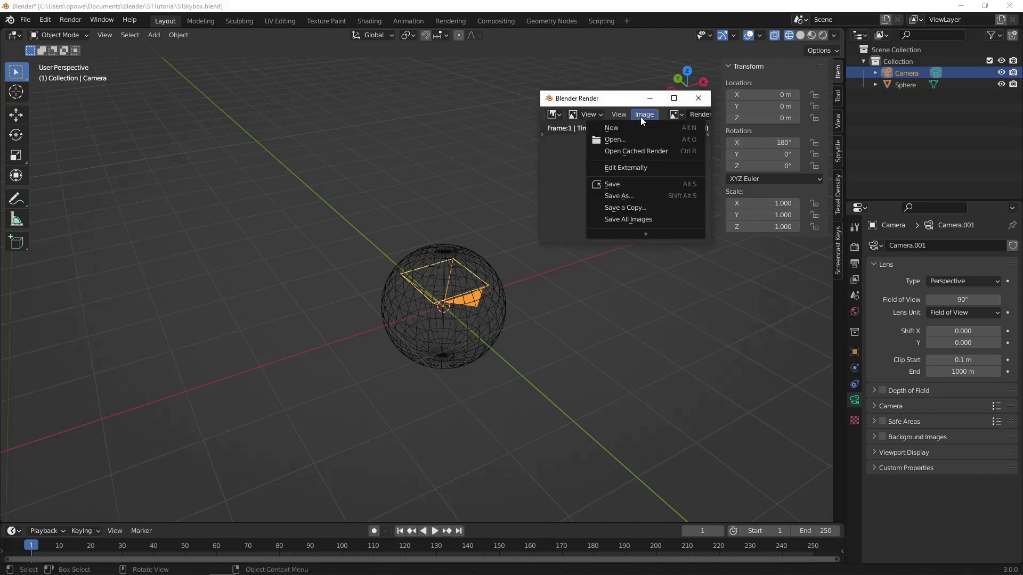
left_click(629, 191)
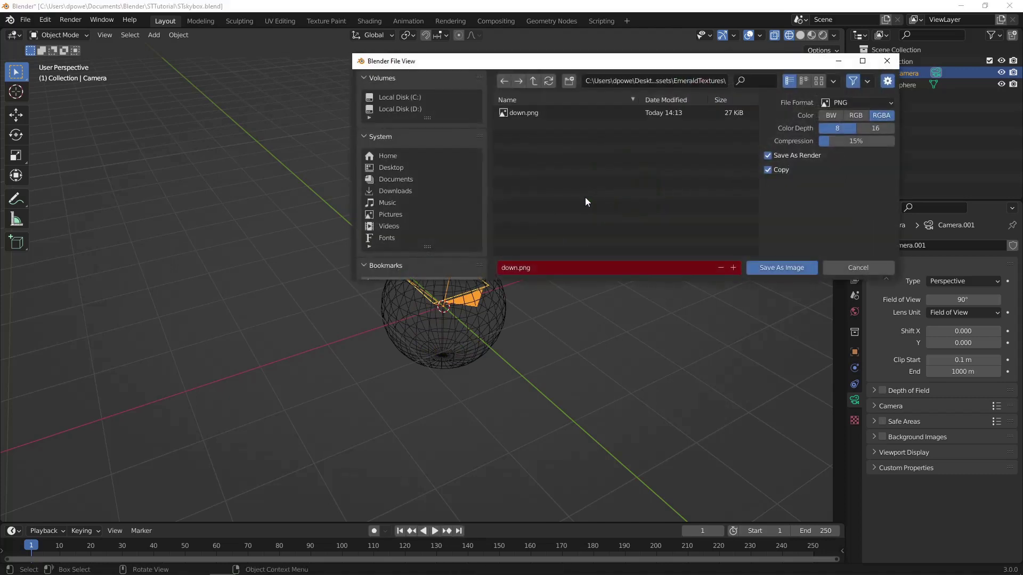
left_click(512, 270)
key("BackSpace")
type("up.png")
key("Return")
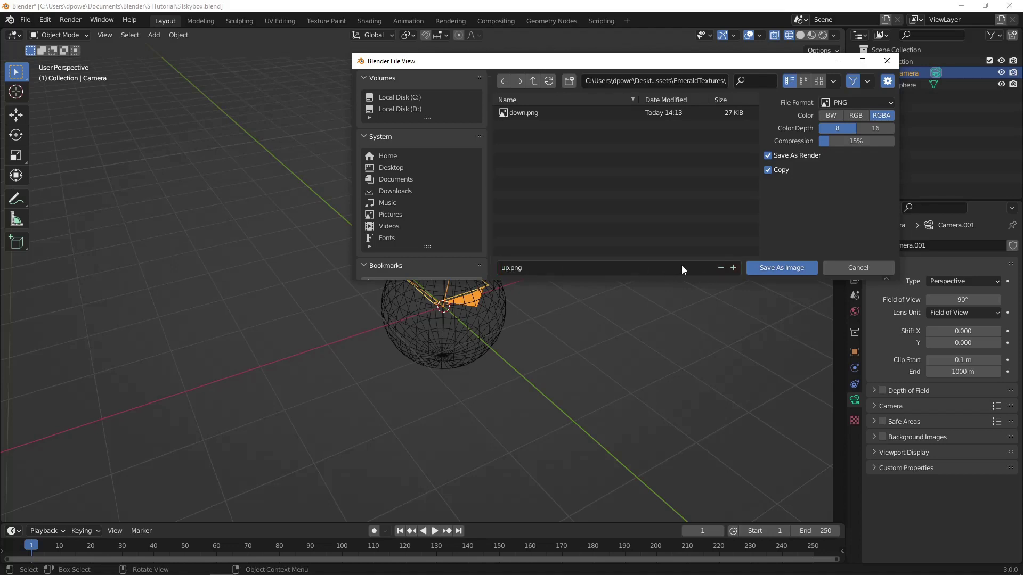
left_click(780, 268)
left_click(699, 99)
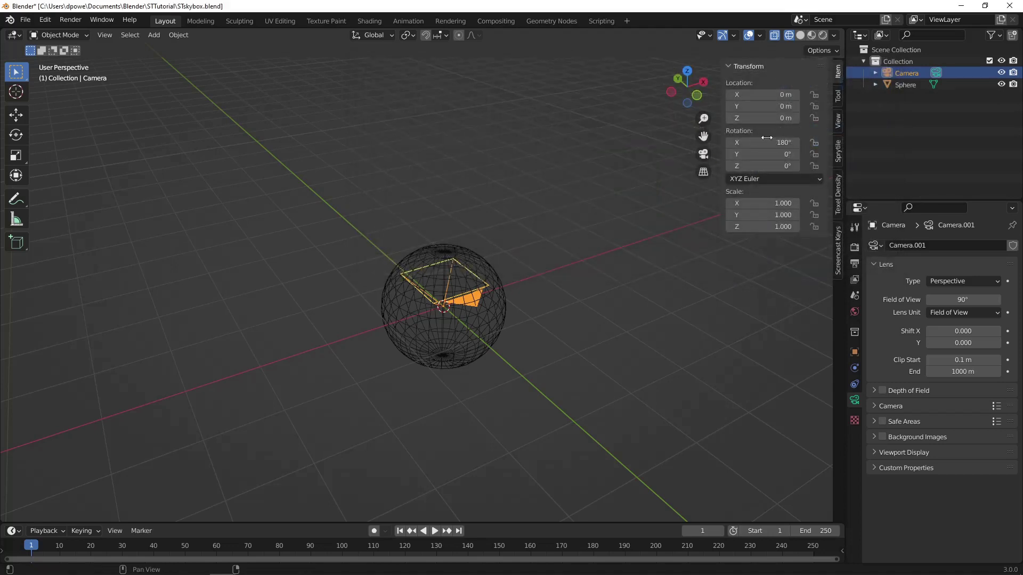
Step: Set the camera's X rotation to 90° so it faces the horizon and render the view
left_click(775, 141)
type("90")
key("Return")
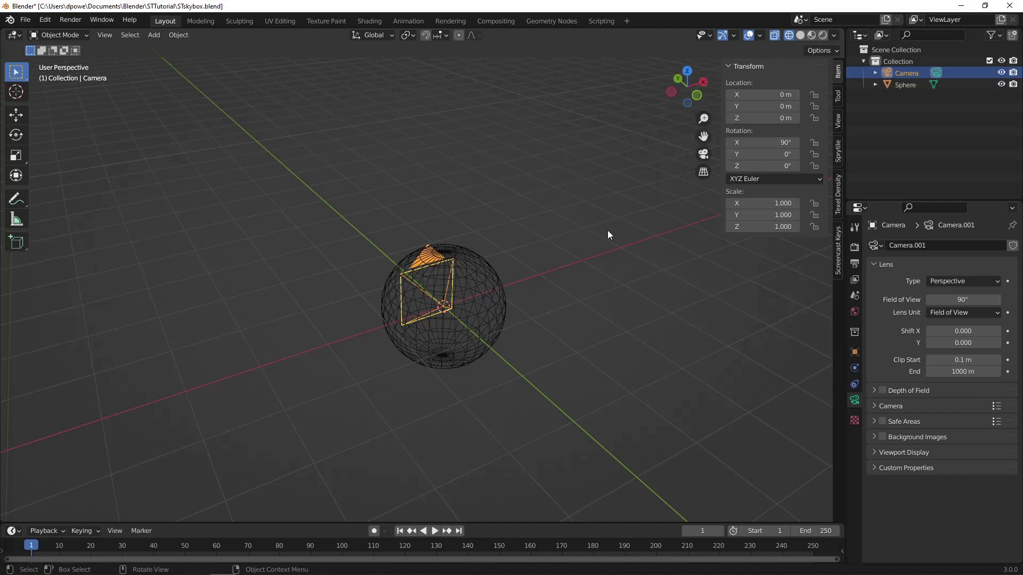
key("F12")
Step: Save the horizontal render as positiveZ.png in the EmeraldTextures folder and close the render window
left_click(626, 170)
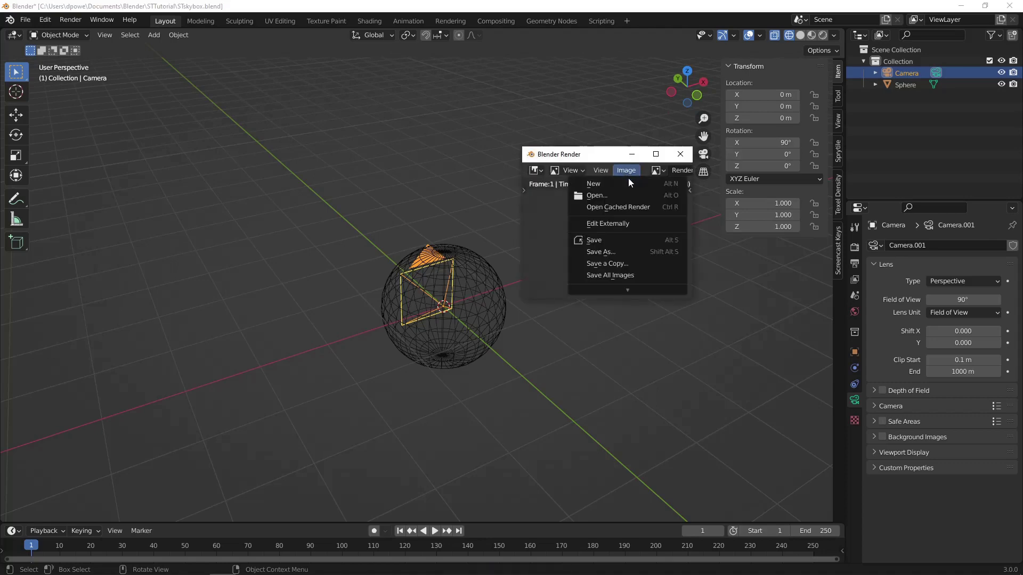
left_click(619, 253)
left_click(550, 322)
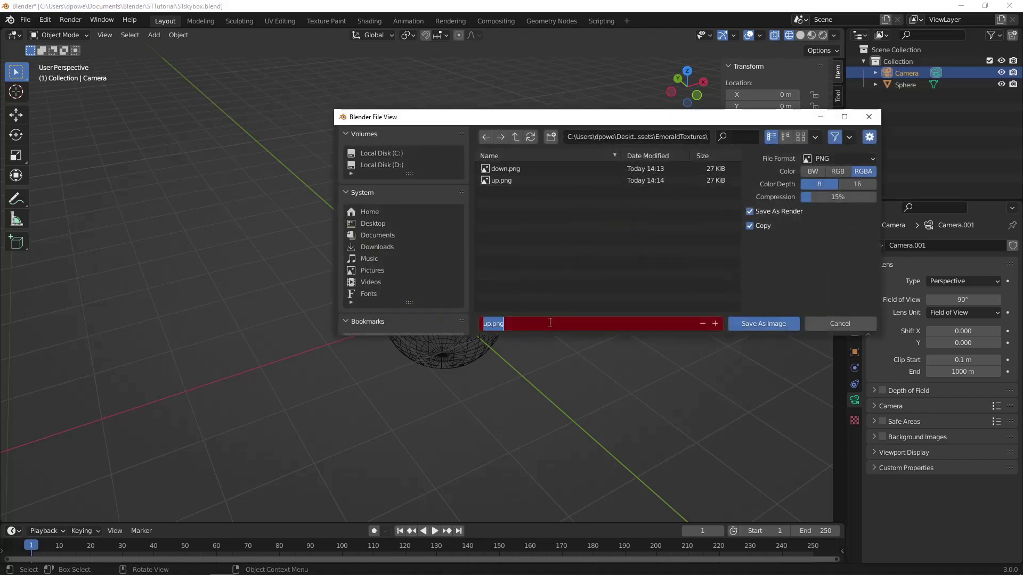
type("positiveZ")
key("Return")
left_click(680, 154)
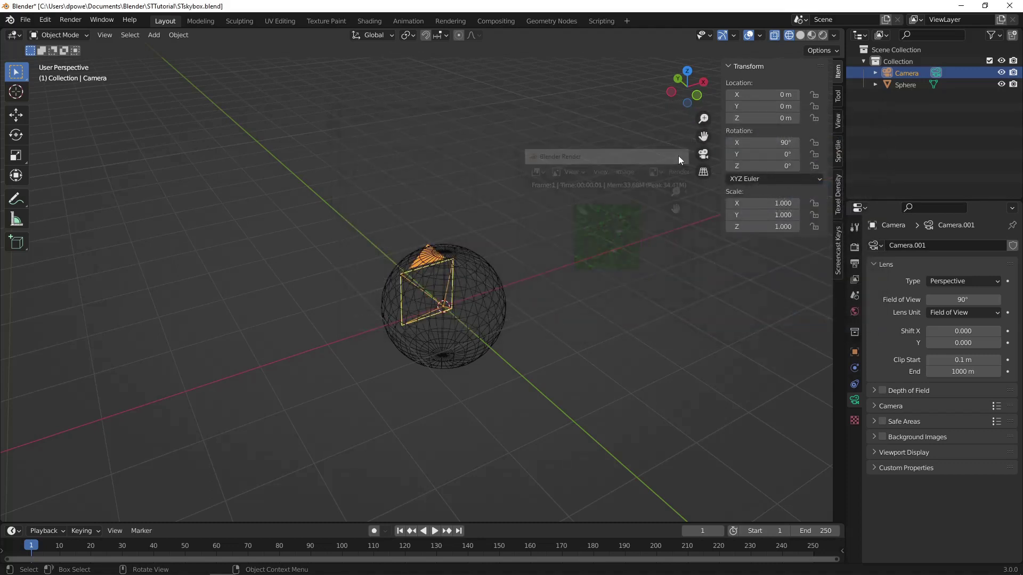
Step: Set the camera's Z rotation to 90° and render the view
left_click(762, 165)
type("90")
key("Return")
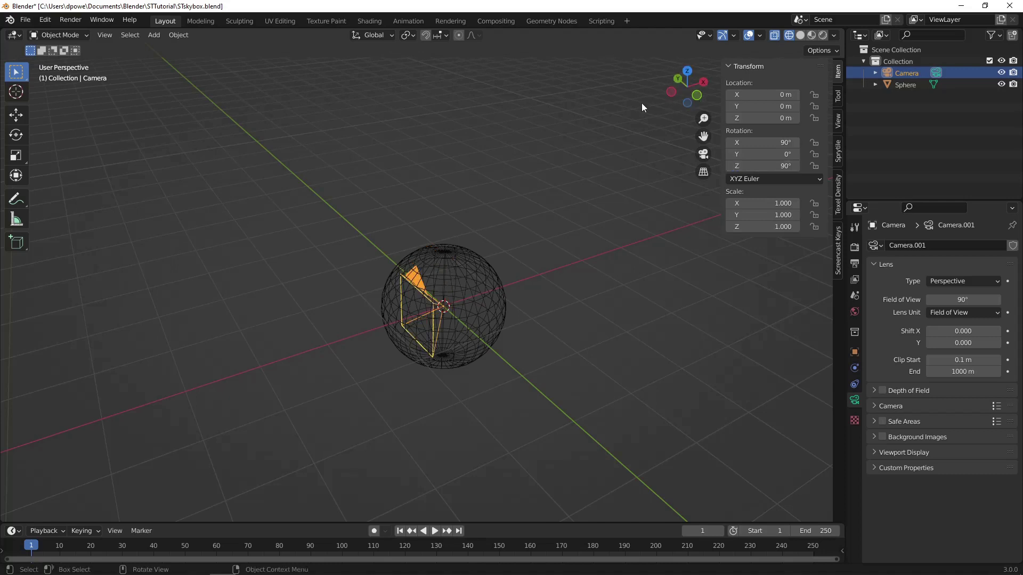
key("F12")
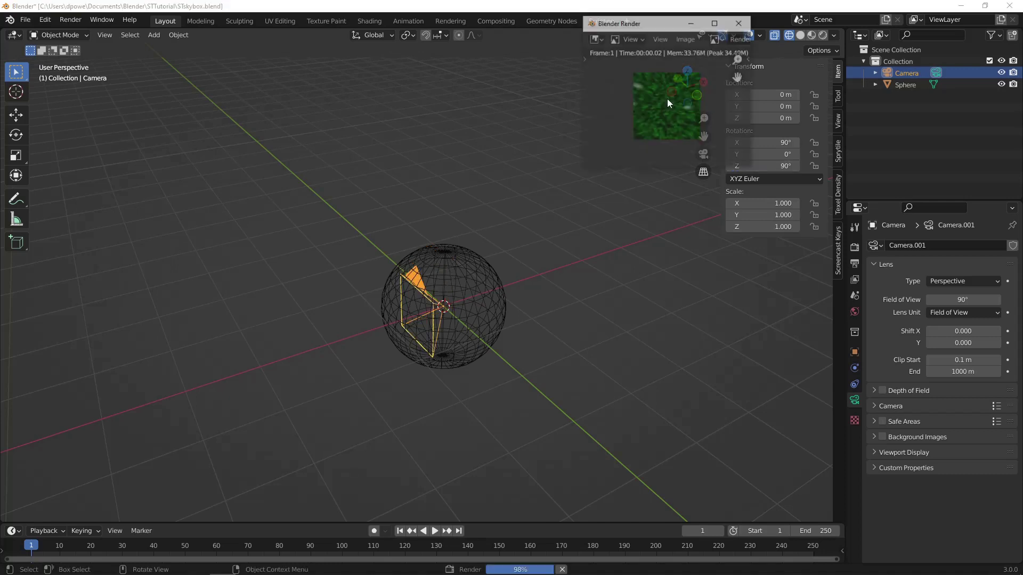
Step: Save the 90° render as negativeX.png in the EmeraldTextures folder and close the render window
left_click(685, 38)
left_click(661, 120)
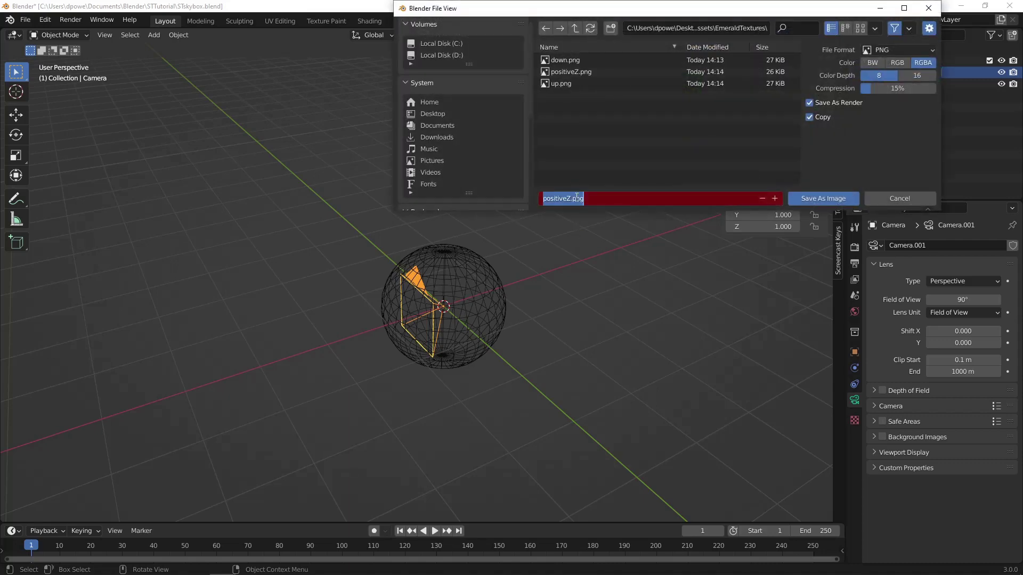
key("BackSpace")
type("Negat")
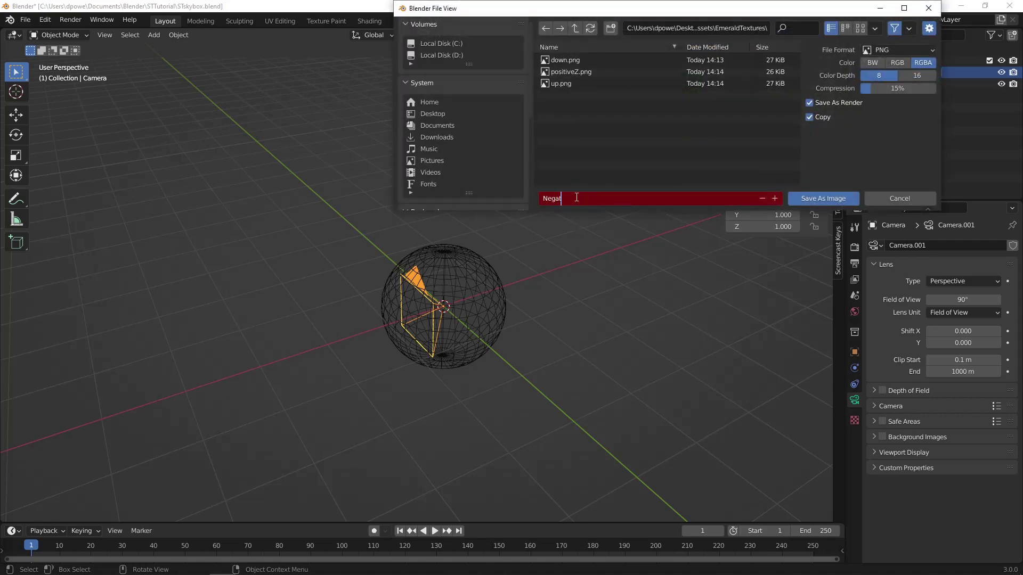
type("iveX")
key("BackSpace")
key("BackSpace")
key("BackSpace")
key("BackSpace")
key("BackSpace")
key("BackSpace")
key("BackSpace")
key("BackSpace")
key("BackSpace")
type("negativeZ")
key("Return")
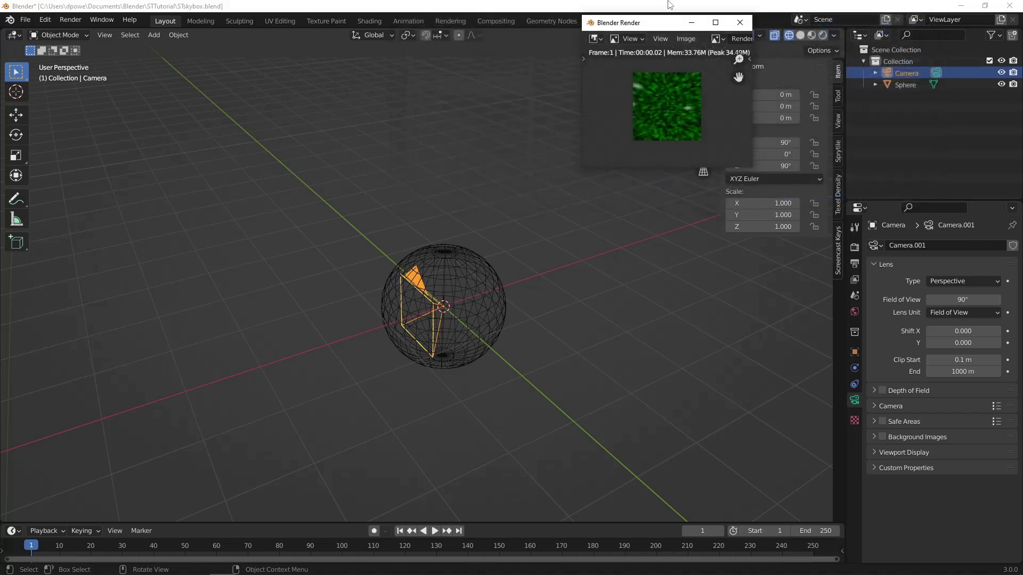
left_click(740, 22)
Step: Set the camera's Z rotation to 180° and render the view
double_click(762, 166)
type("180")
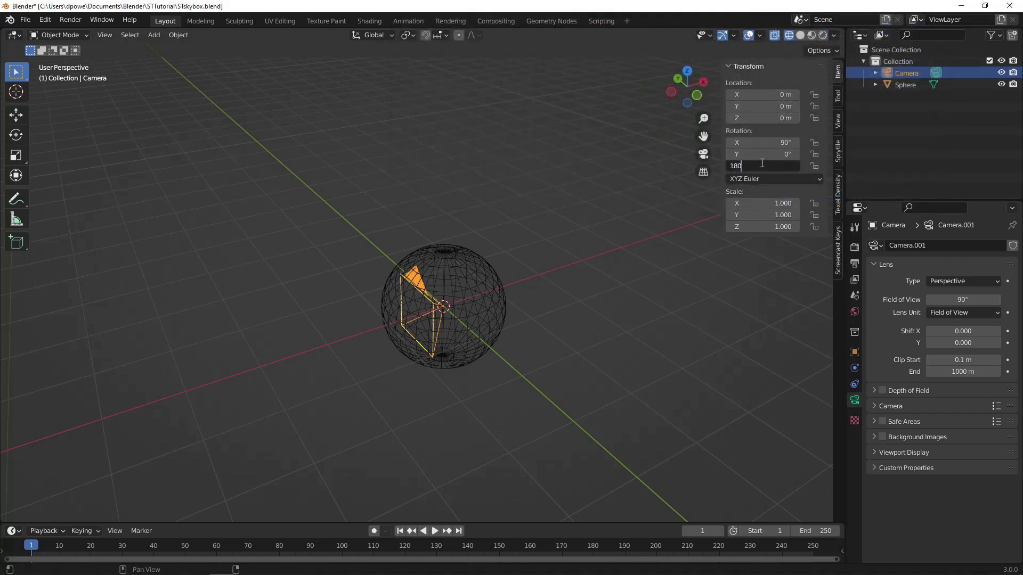
key("Return")
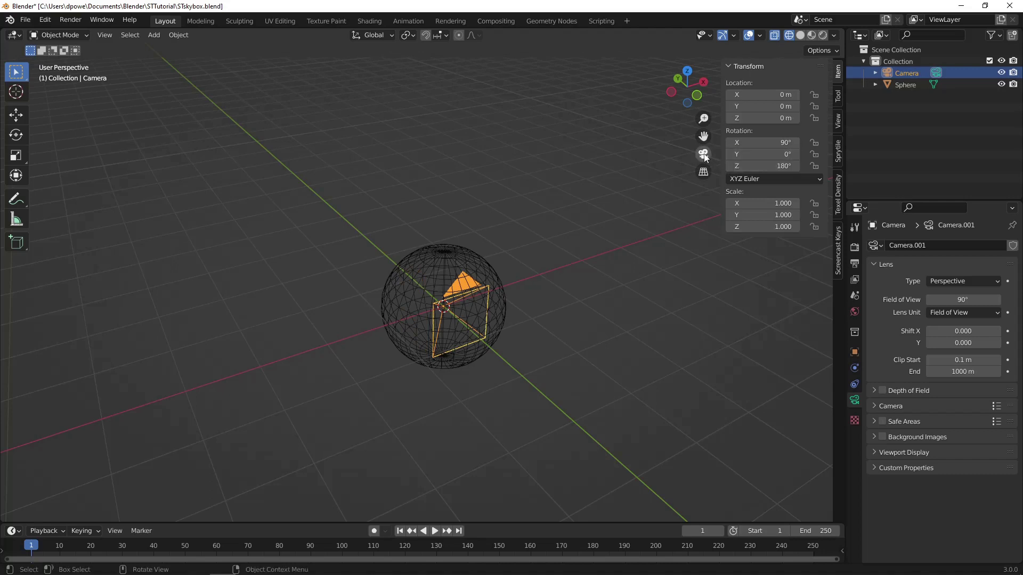
key("F12")
Step: Save the 180° render as negativeZ.png in the EmeraldTextures folder and close the render window
left_click(653, 92)
left_click(642, 164)
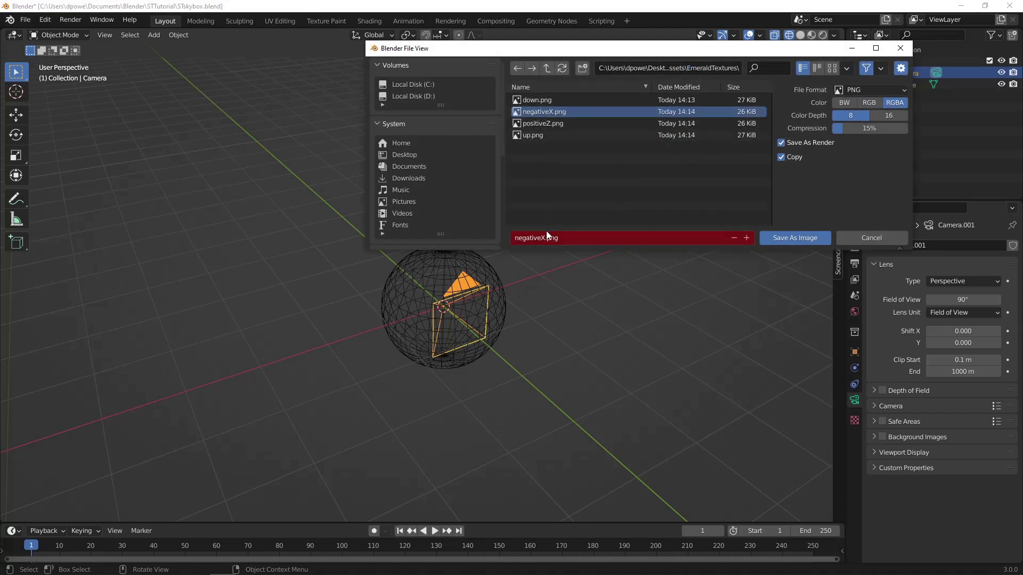
left_click(545, 238)
key("Return")
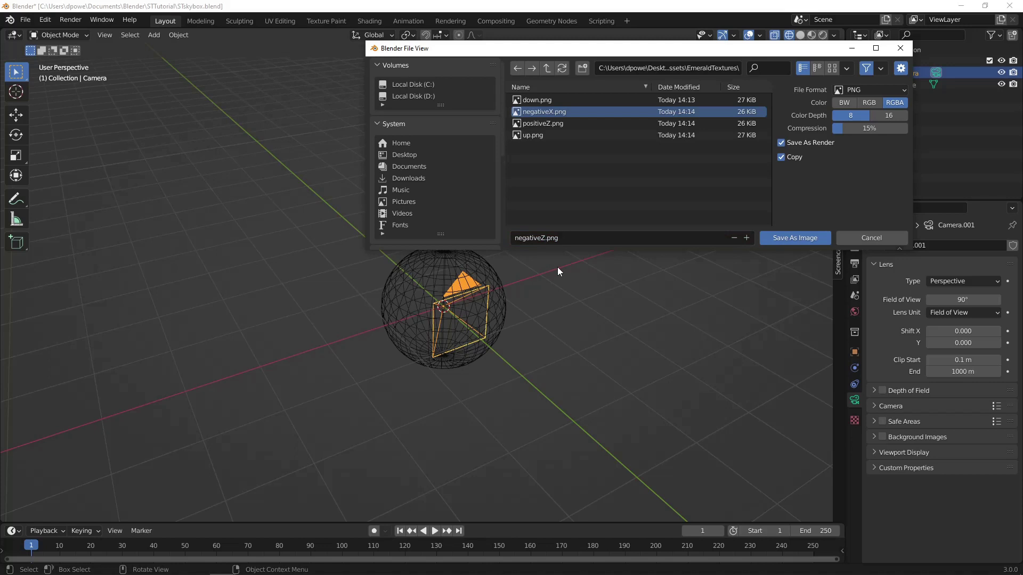
left_click(769, 237)
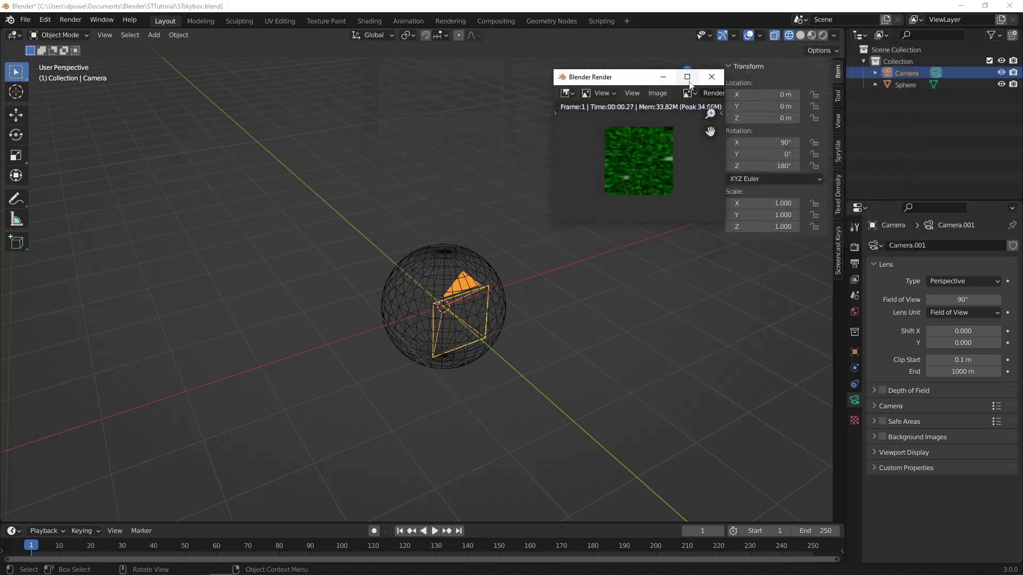
left_click(712, 76)
Step: Set the camera's Z rotation to 270° and render the view
left_click(759, 165)
type("270")
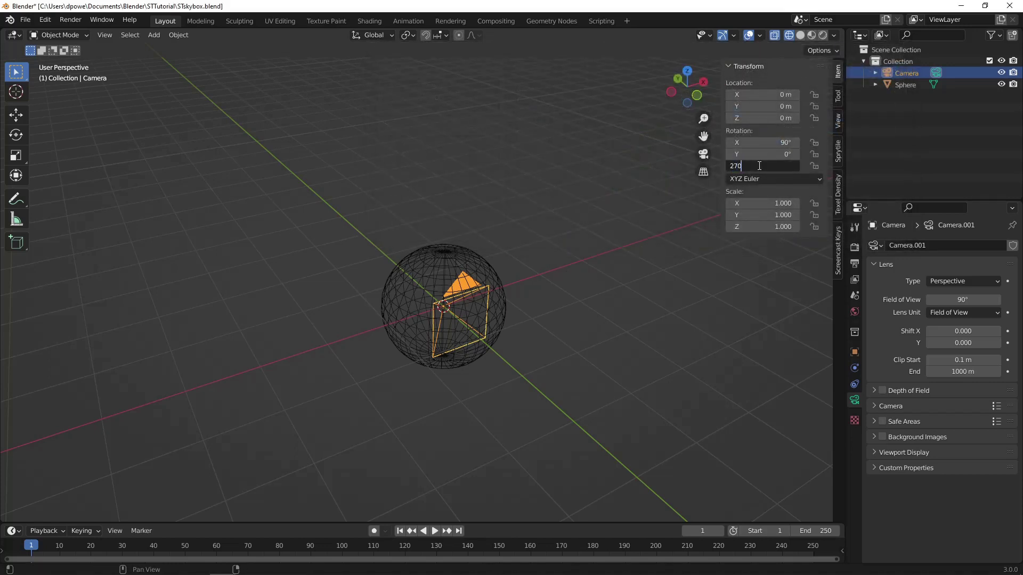
key("Return")
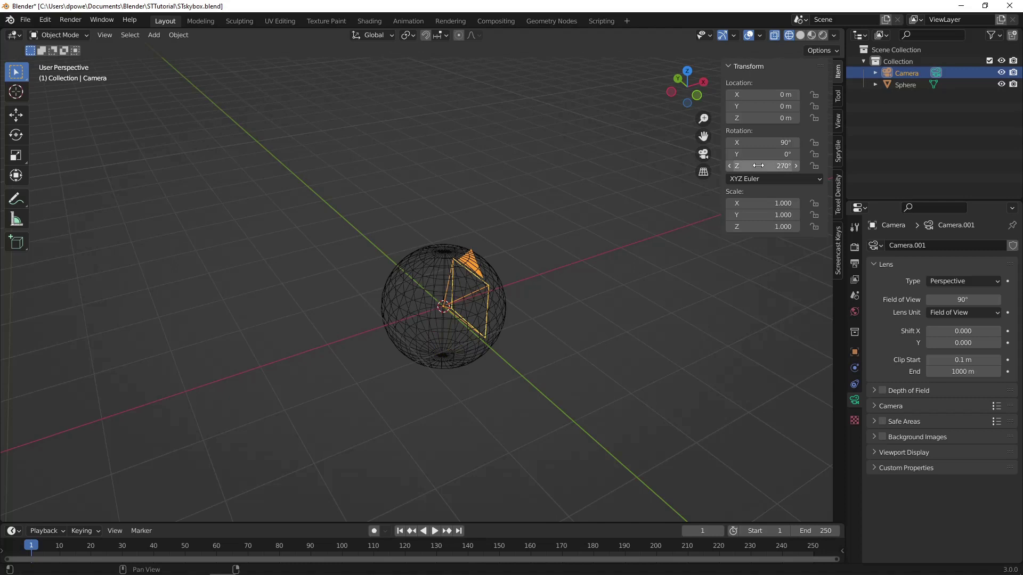
key("F12")
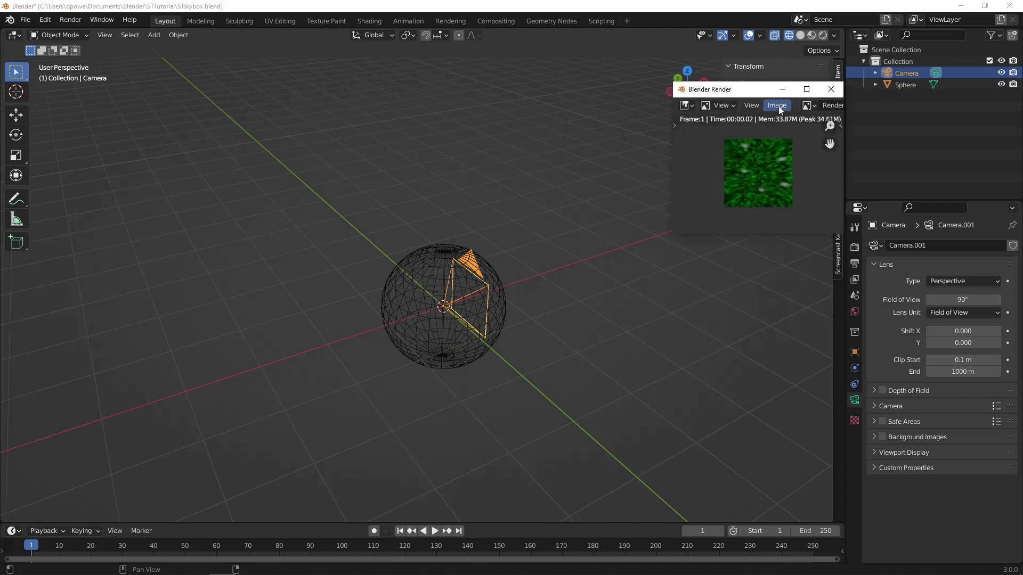
Step: Save the 270° render as positiveX.png in the EmeraldTextures folder and close the render window
left_click(777, 105)
left_click(767, 191)
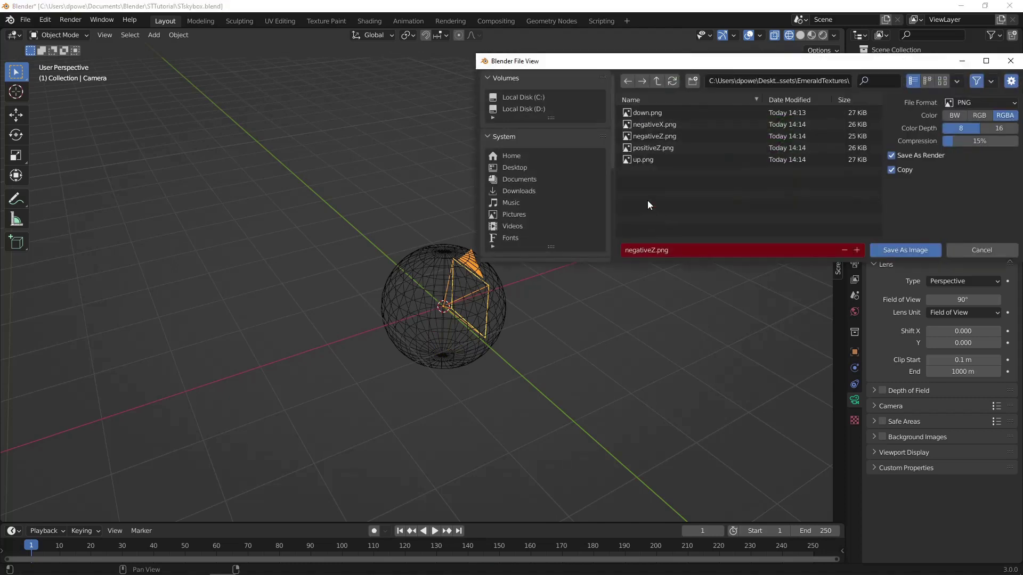
left_click(649, 149)
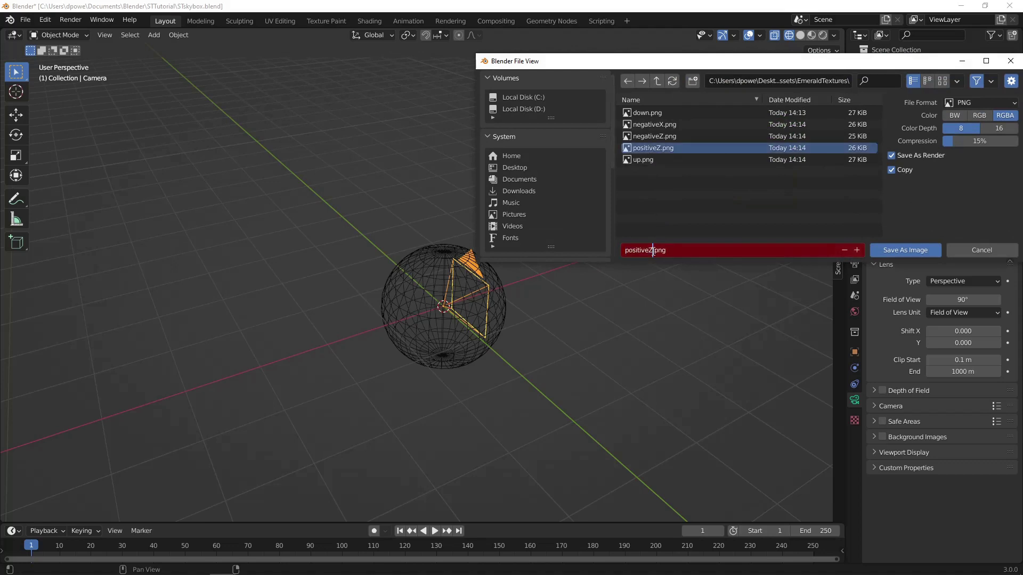
key("BackSpace")
type("X")
left_click(882, 251)
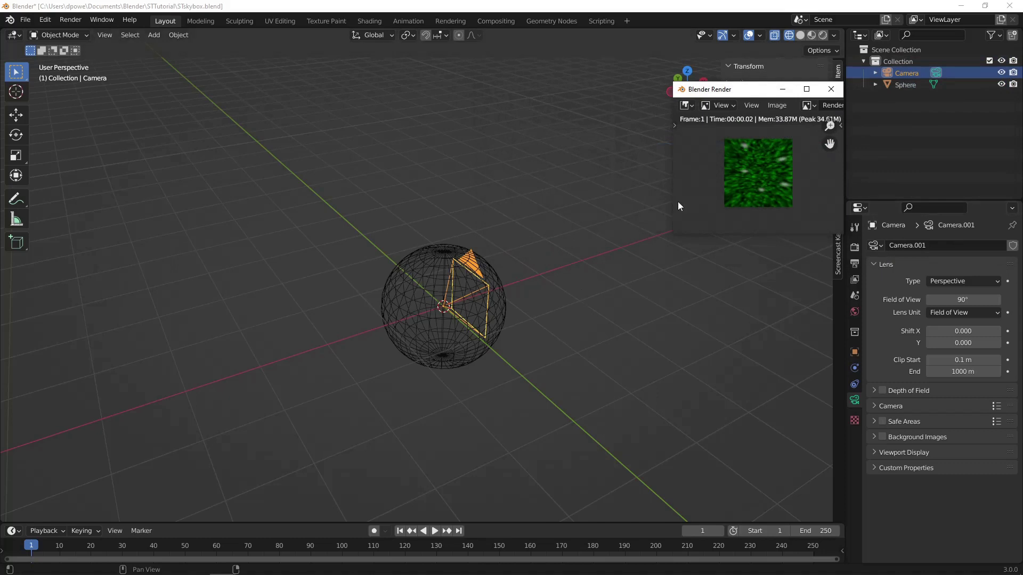
left_click(829, 89)
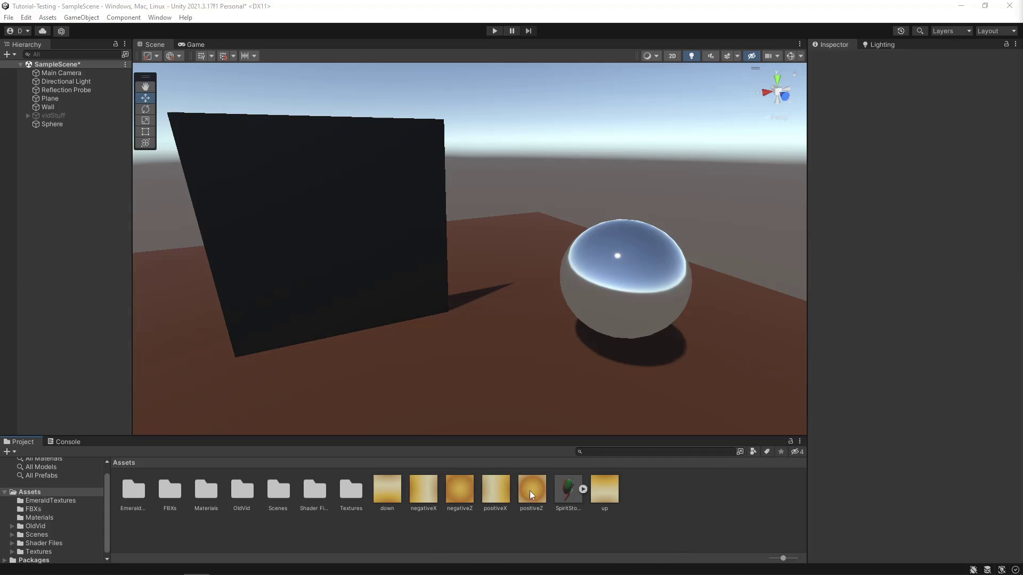
Step: In Unity, select the six gold direction textures in the Assets folder and set their compression to High Quality
left_click(385, 494)
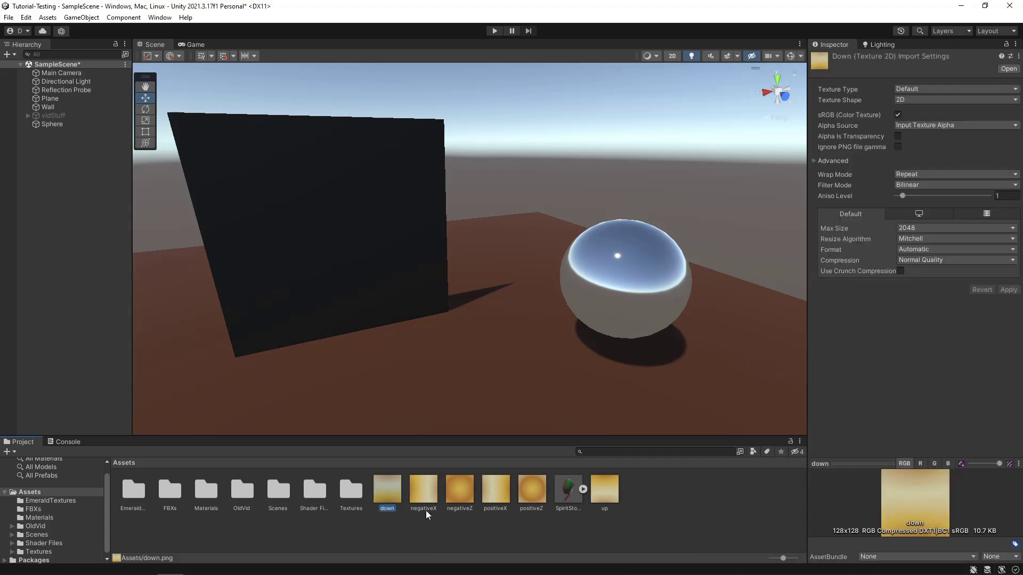
left_click(425, 495, "ctrl")
left_click(465, 500, "ctrl")
left_click(491, 499, "ctrl")
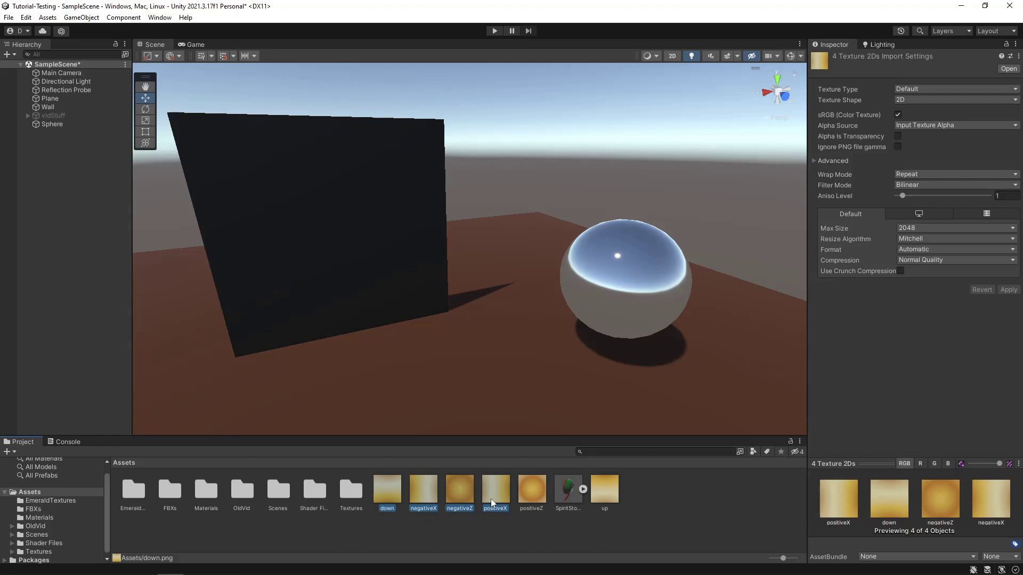
left_click(525, 491, "ctrl")
left_click(609, 485, "ctrl")
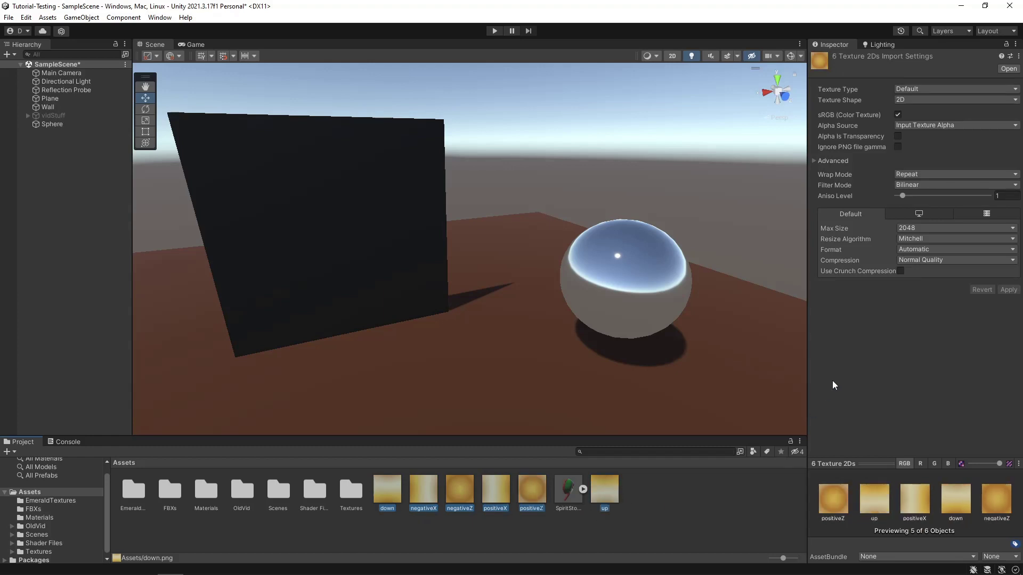
left_click(912, 261)
left_click(933, 307)
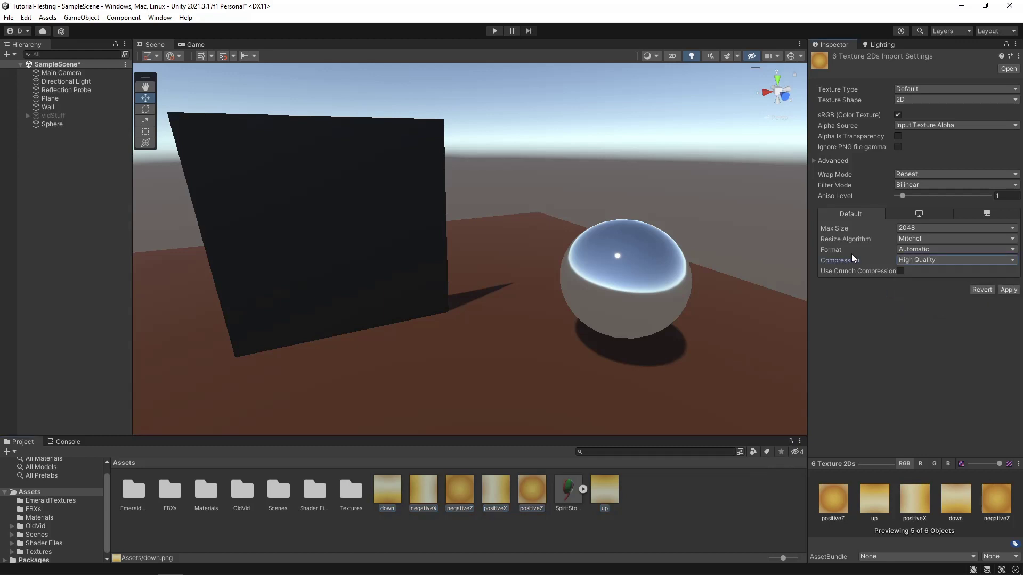
Step: Set the selected textures' max size to 128 and their filter mode to Point (no filter)
left_click(904, 231)
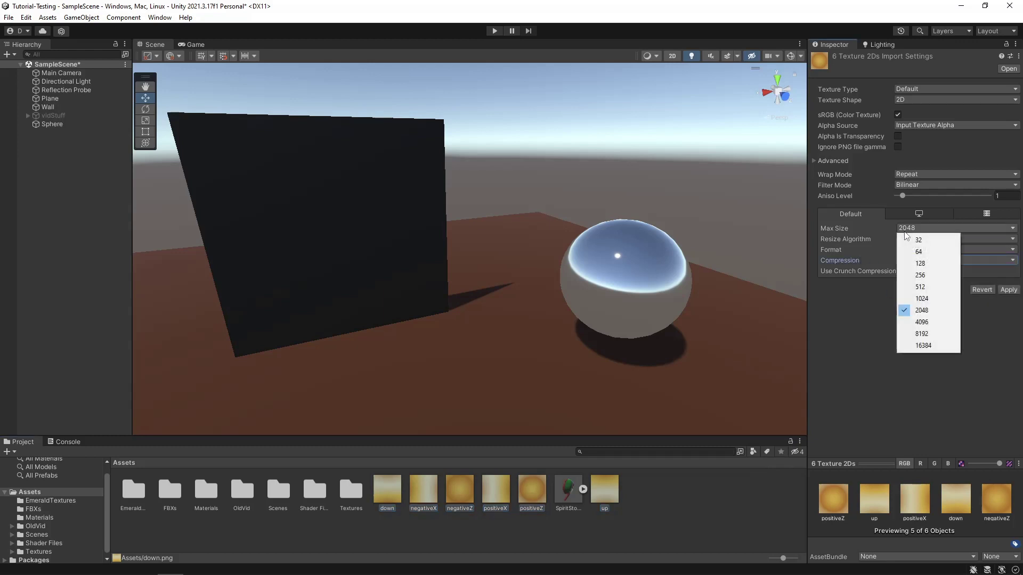
left_click(918, 264)
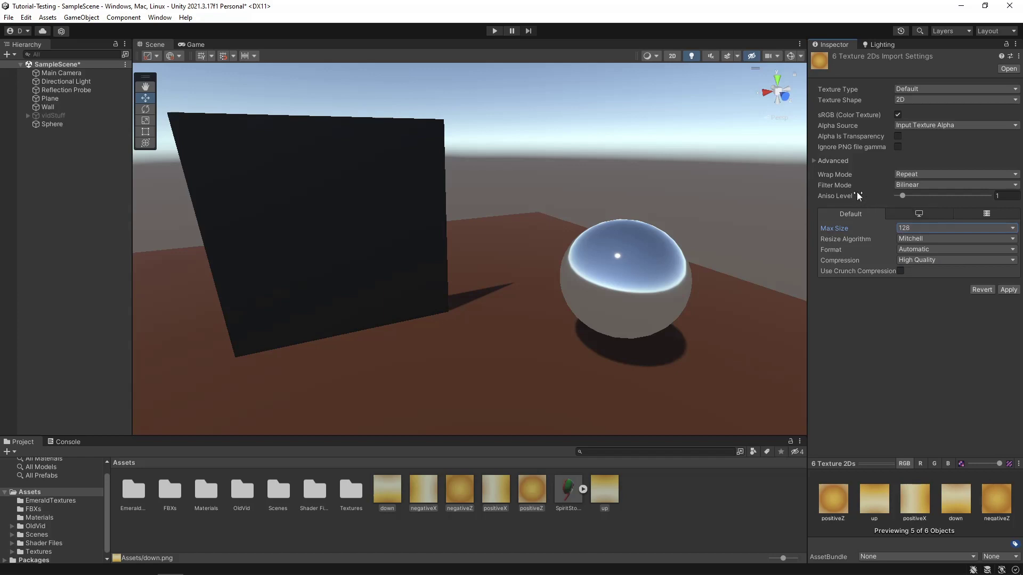
left_click(899, 186)
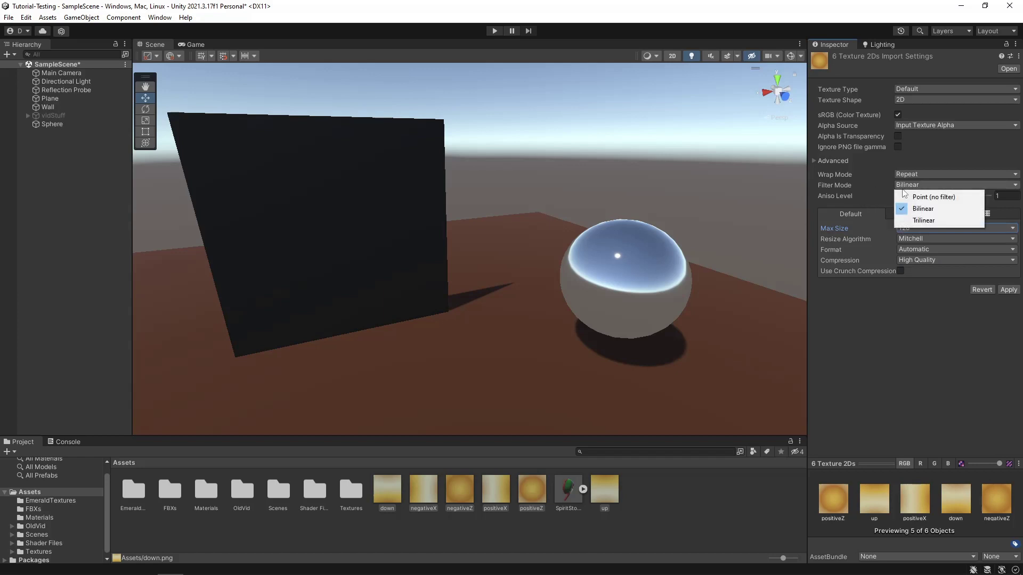
left_click(905, 195)
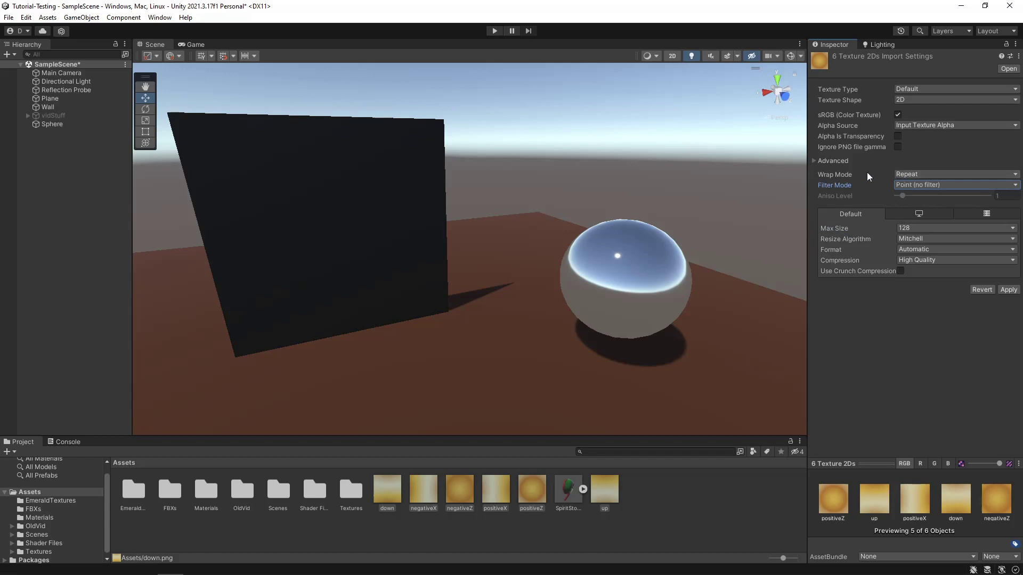
Step: Set the six selected textures' wrap mode to Clamp, apply the import settings and clear the selection
left_click(904, 174)
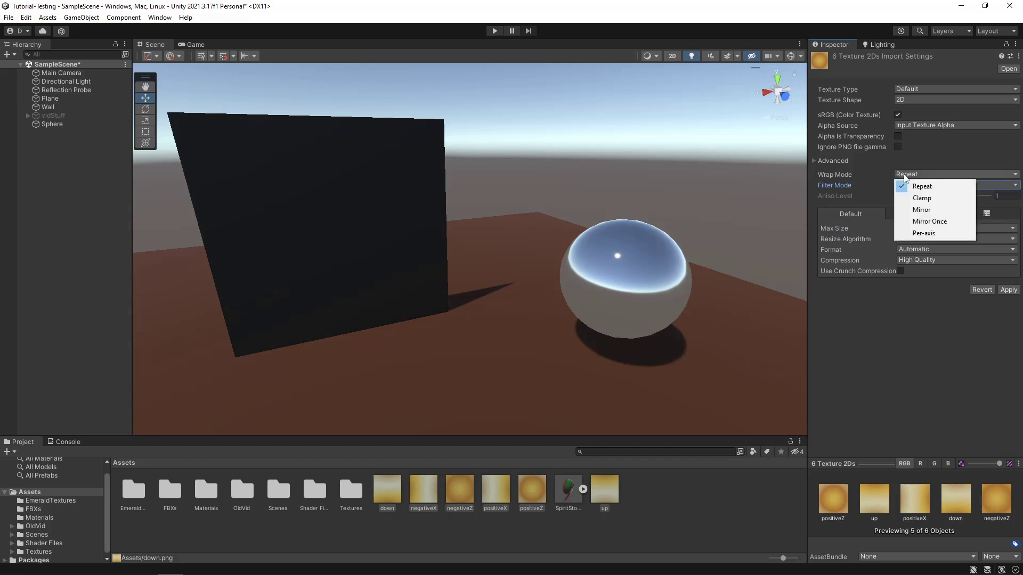
left_click(921, 198)
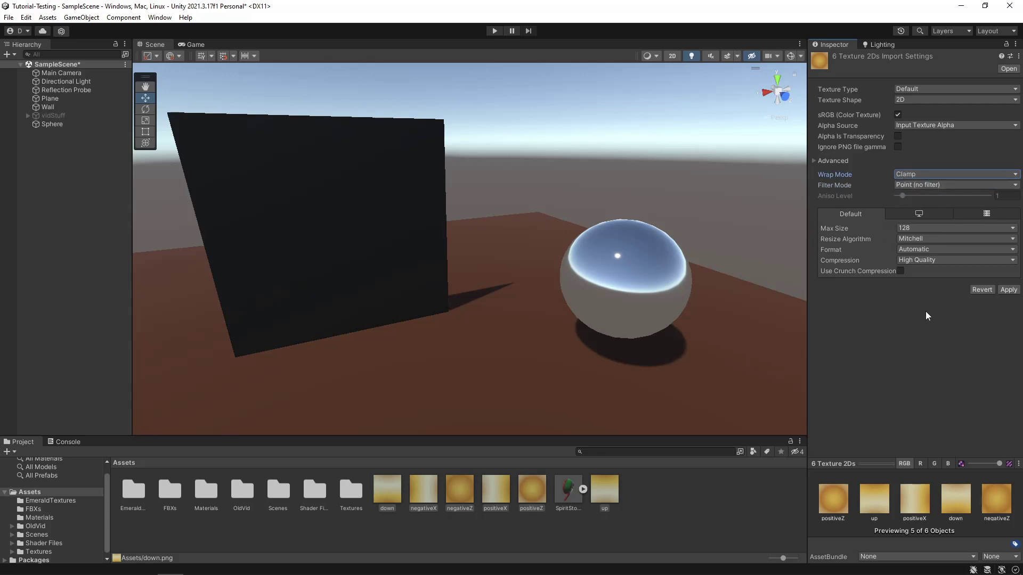
left_click(1008, 289)
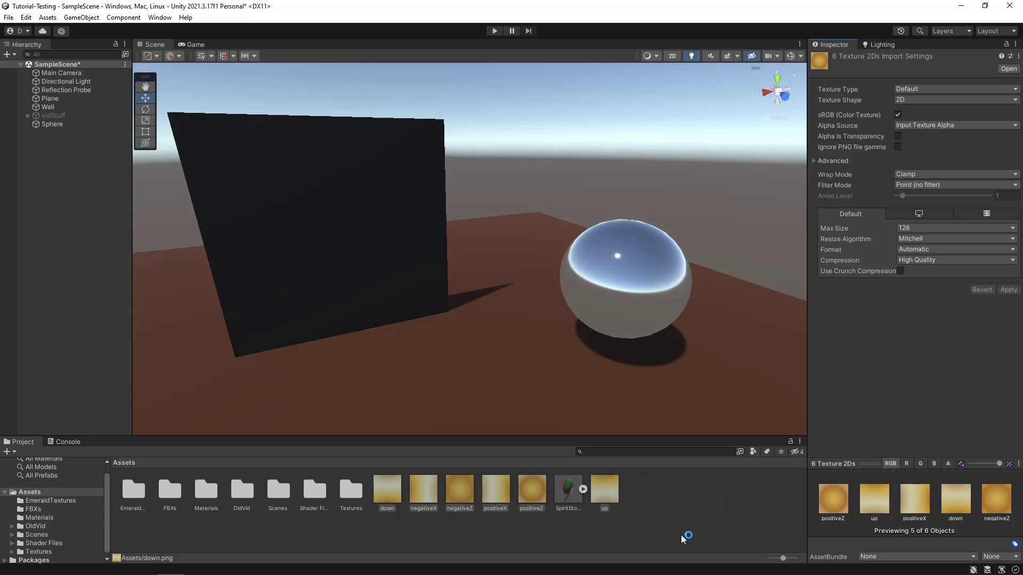
left_click(679, 531)
left_click(603, 501)
left_click(545, 497)
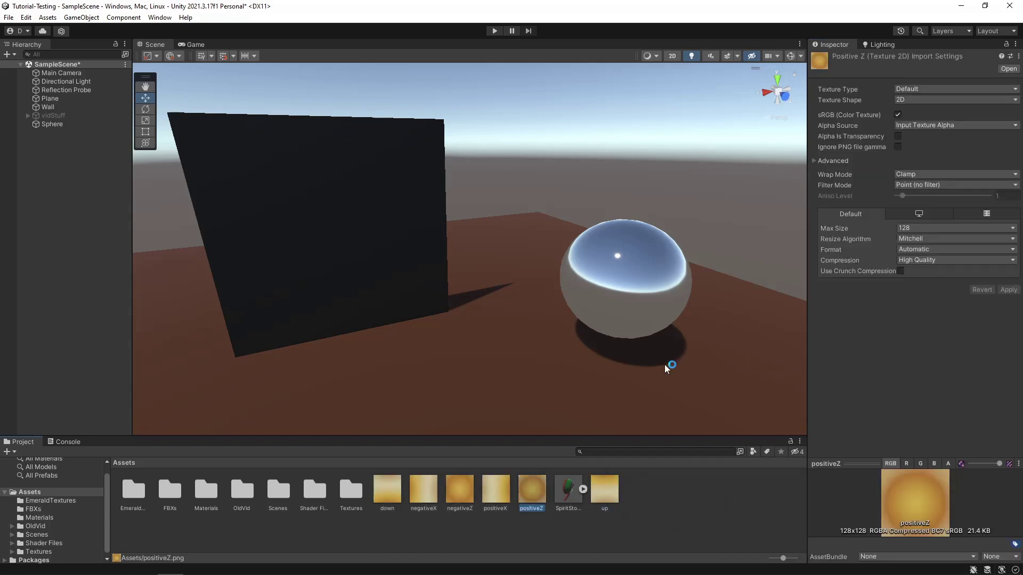
left_click(641, 174)
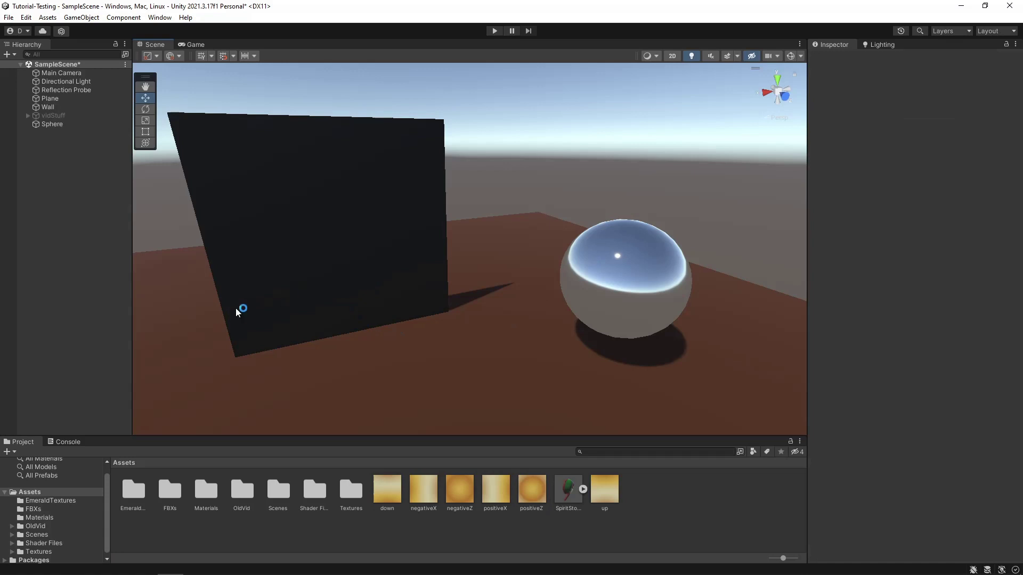
Step: Create a new material in the Assets folder and set its shader to Skybox/6 Sided
right_click(649, 499)
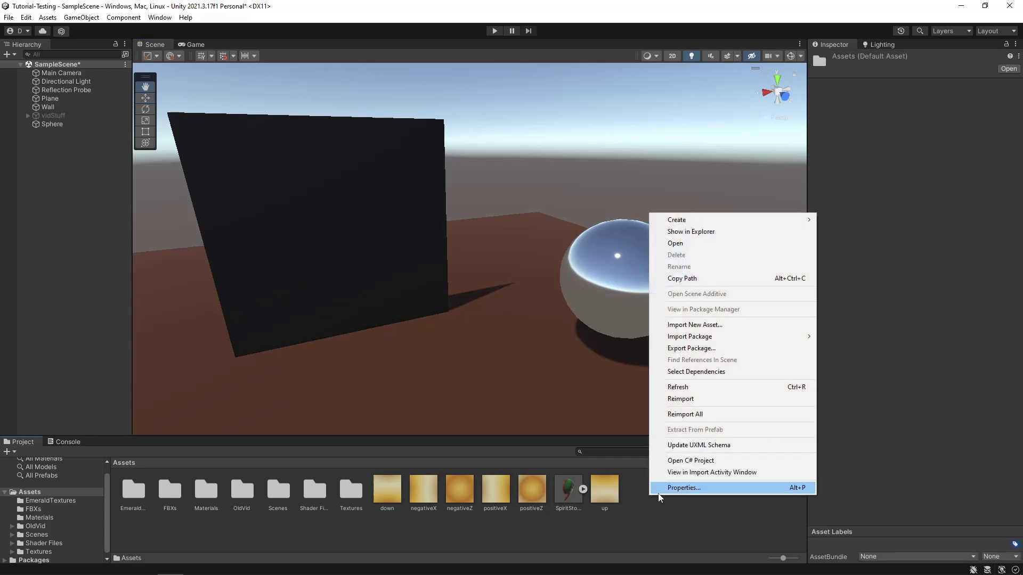
mouse_move(693, 222)
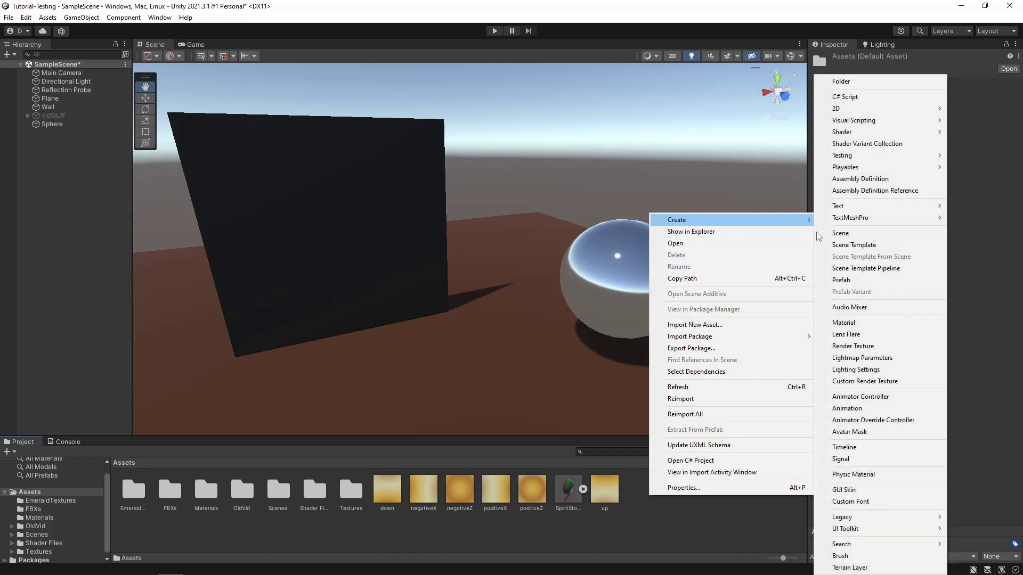
left_click(841, 323)
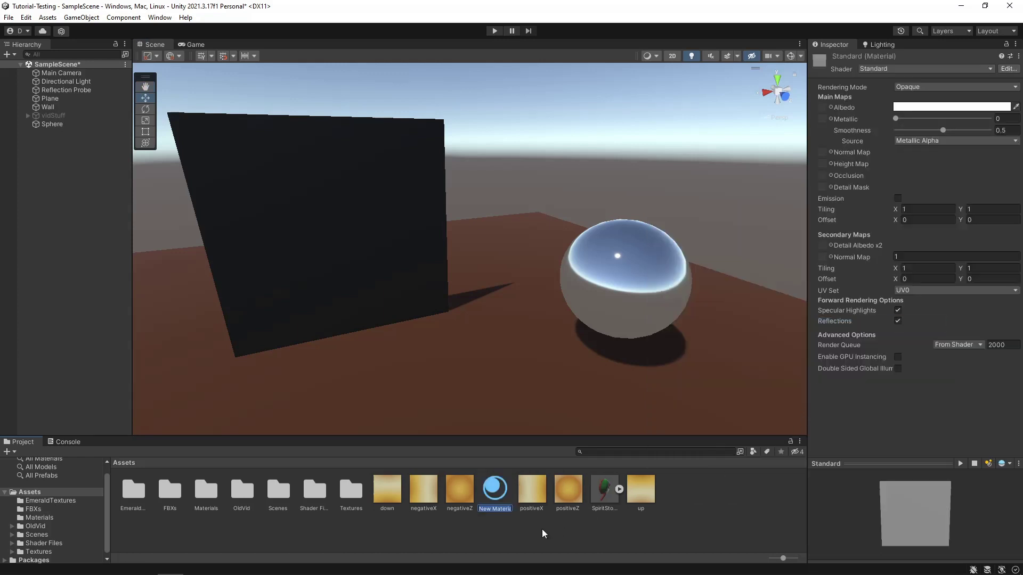
key("Return")
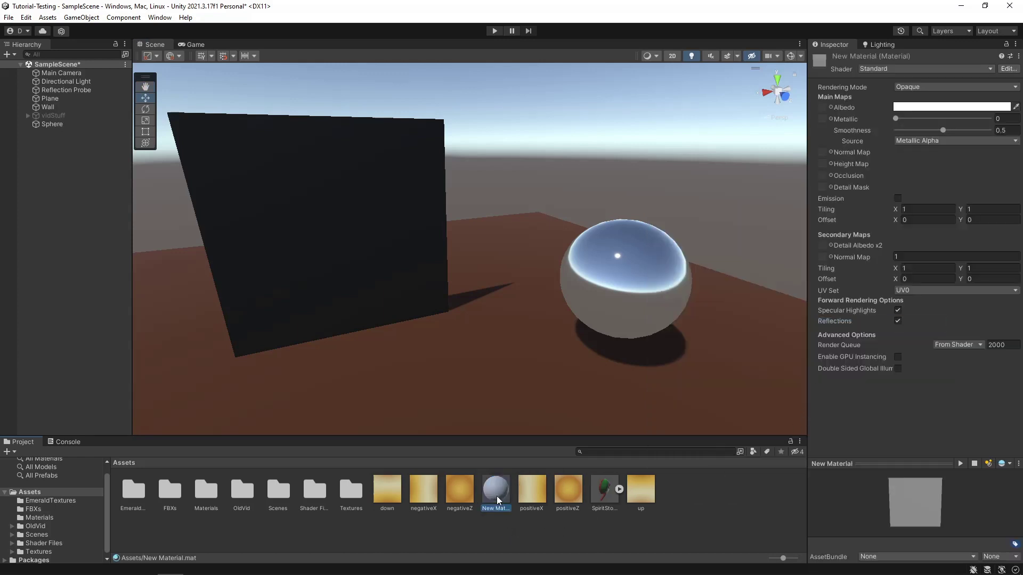
left_click(875, 68)
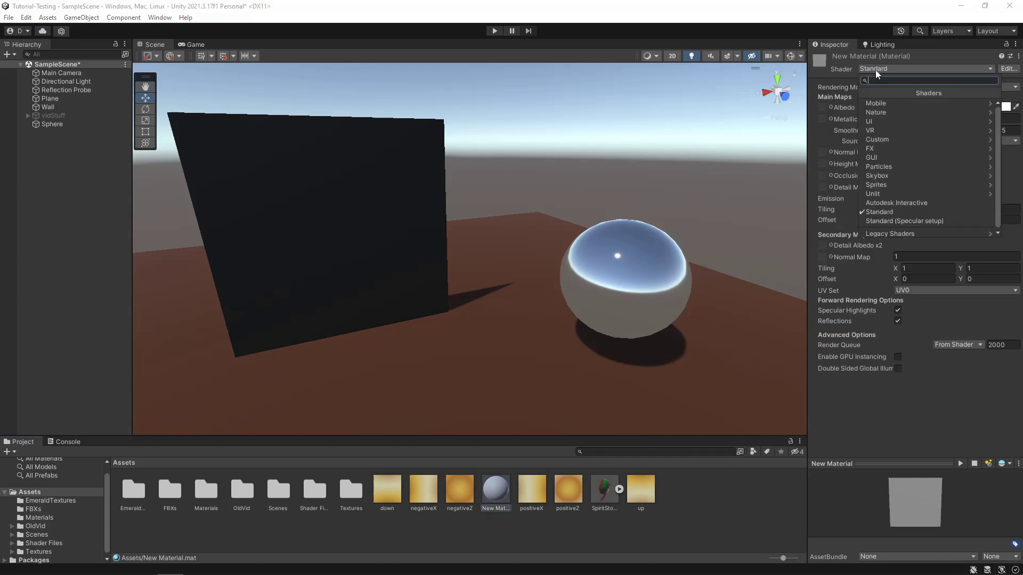
left_click(880, 175)
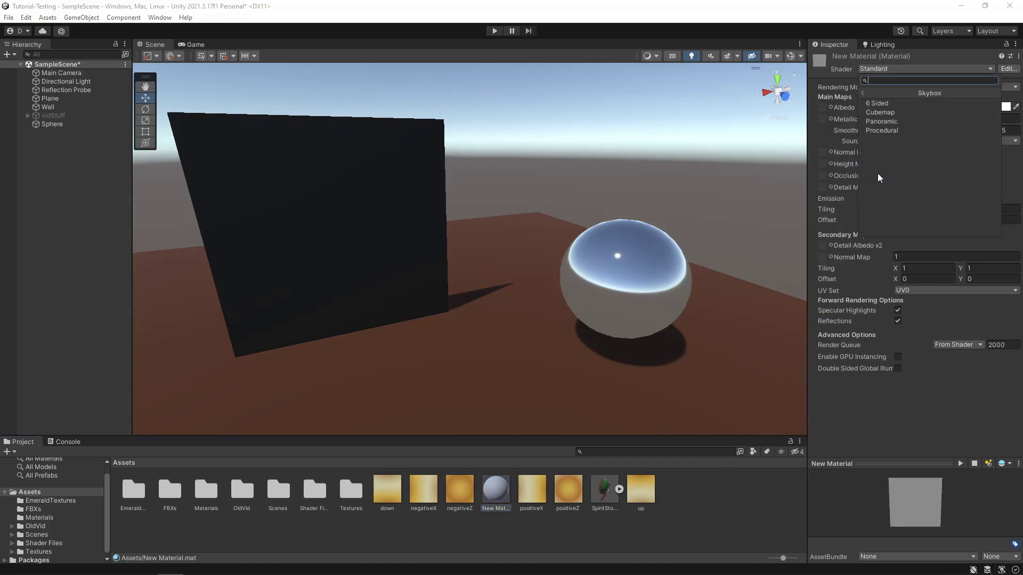
left_click(873, 103)
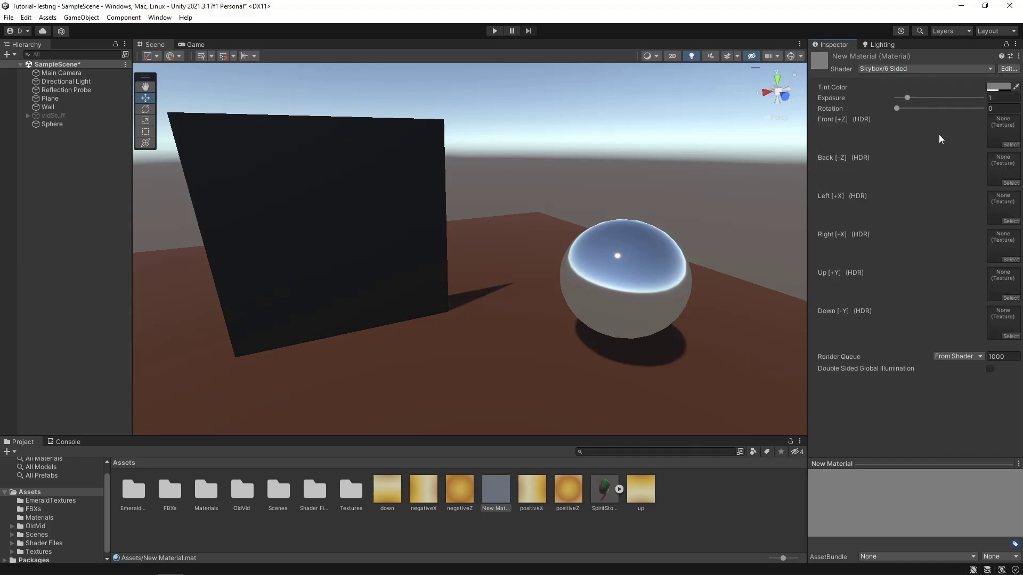
Step: Rename the new skybox material as GoldSkybox
left_click(581, 539)
left_click(490, 506)
right_click(490, 506)
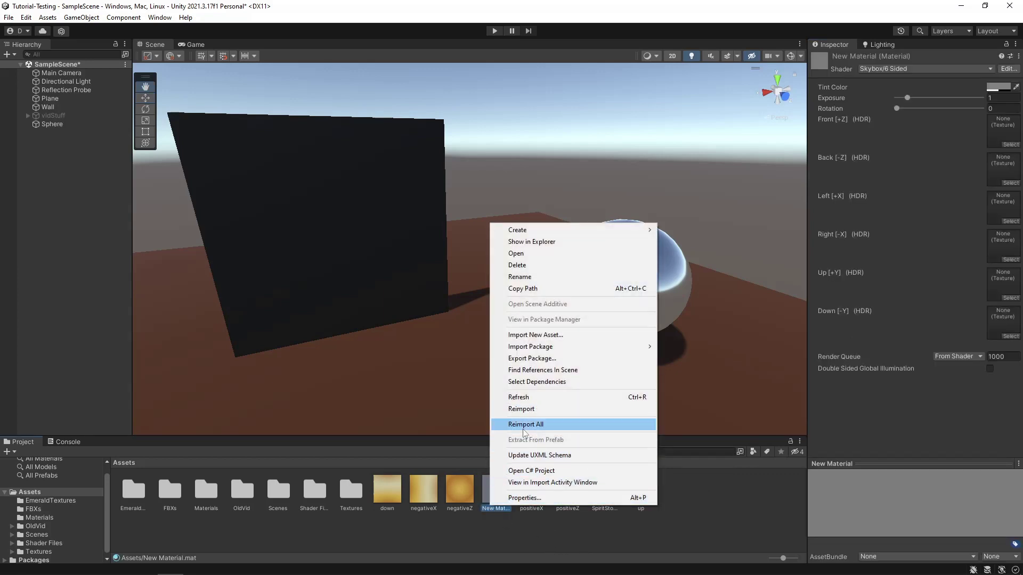
left_click(526, 280)
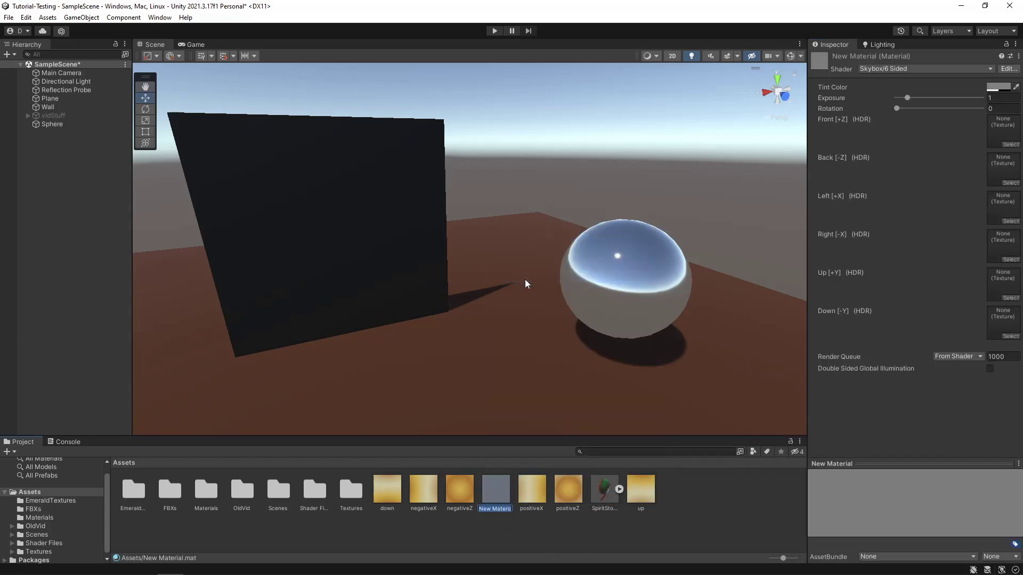
type("Go")
type("ldSkyb...")
key("Return")
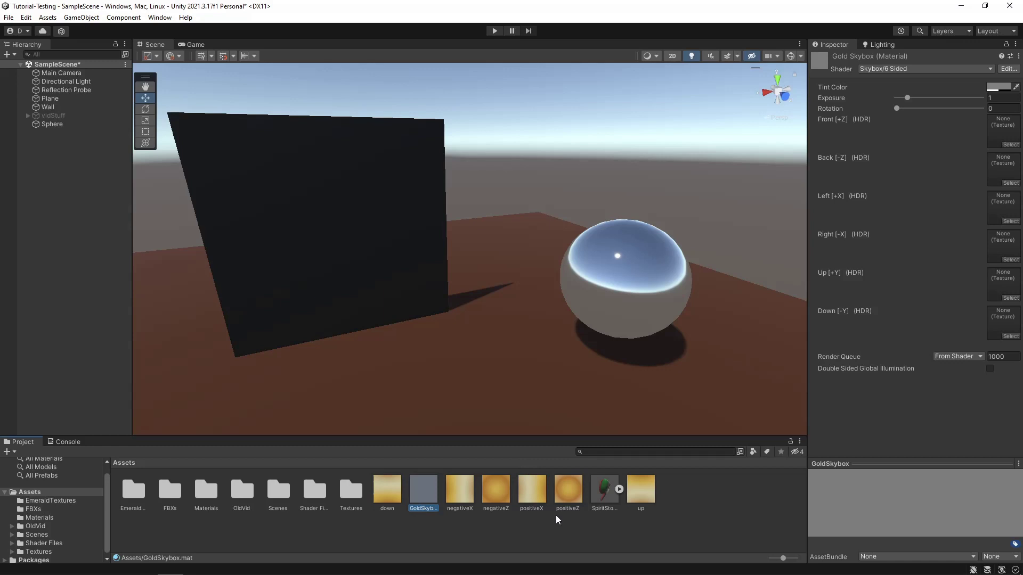
Step: Assign the down, negativeX, negativeZ, positiveX, positiveZ and up textures to the matching Down, Right, Back, Left, Front and Up slots of GoldSkybox
left_click_drag(388, 494, 1004, 323)
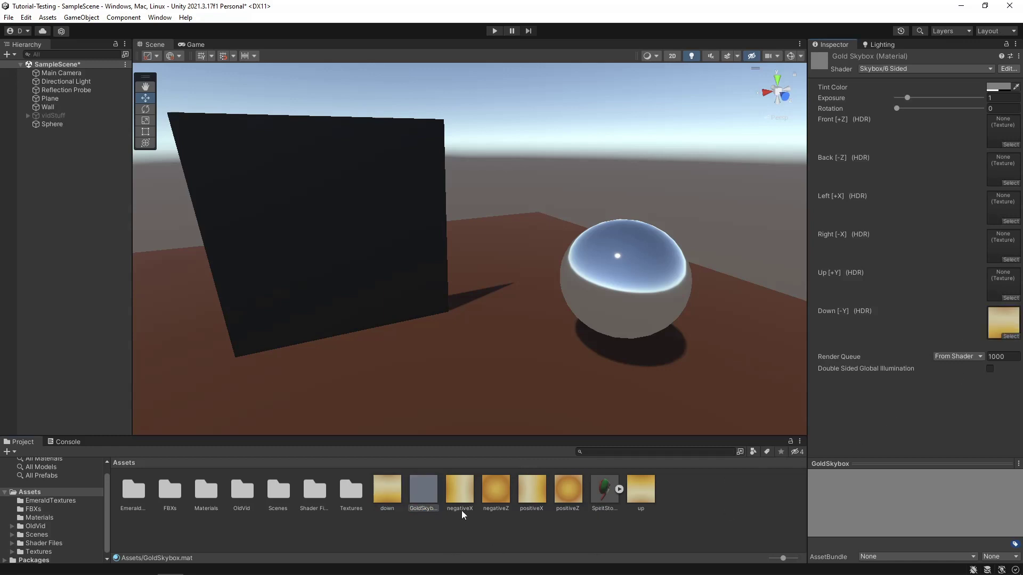
left_click_drag(461, 499, 1004, 244)
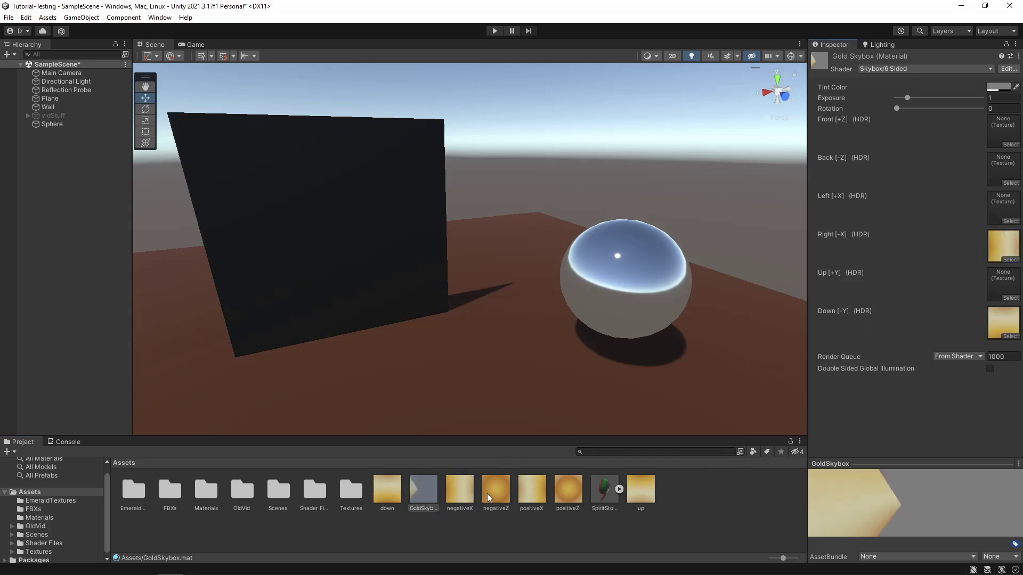
left_click_drag(488, 495, 999, 181)
left_click_drag(531, 494, 1004, 210)
left_click_drag(566, 494, 1003, 130)
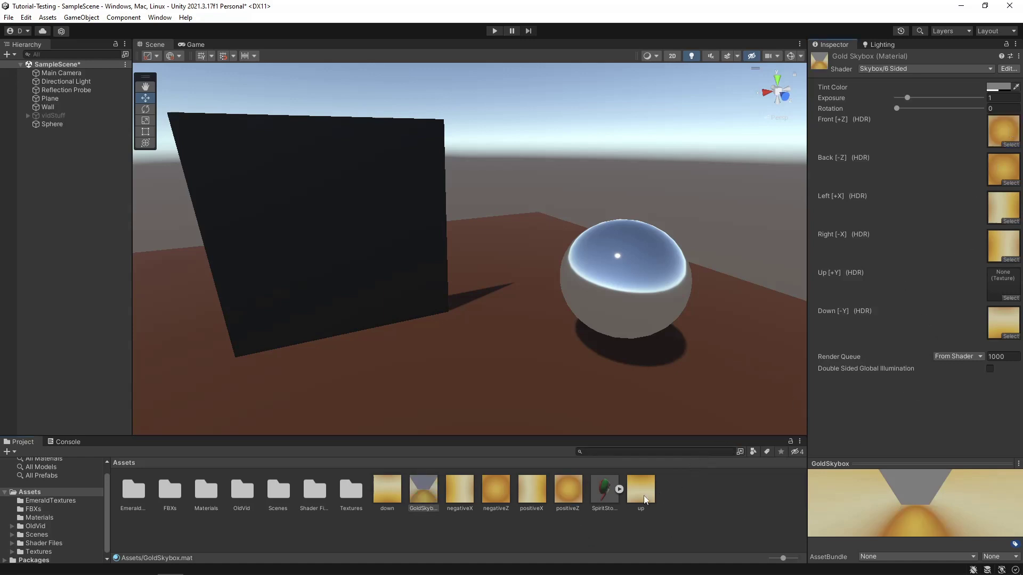
left_click_drag(645, 499, 996, 280)
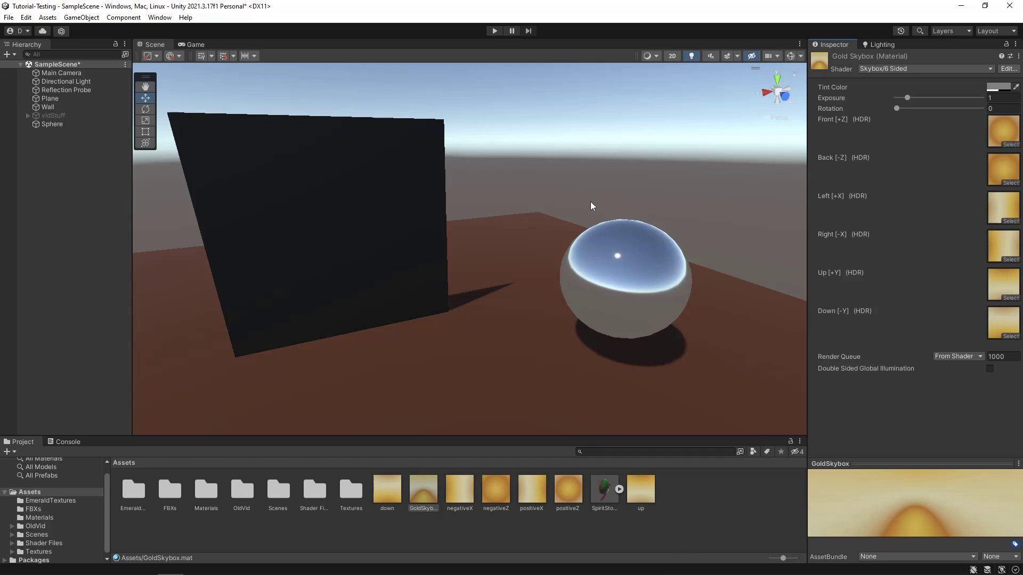
Step: Set GoldSkybox as the skybox material in the scene's environment lighting settings
left_click(878, 45)
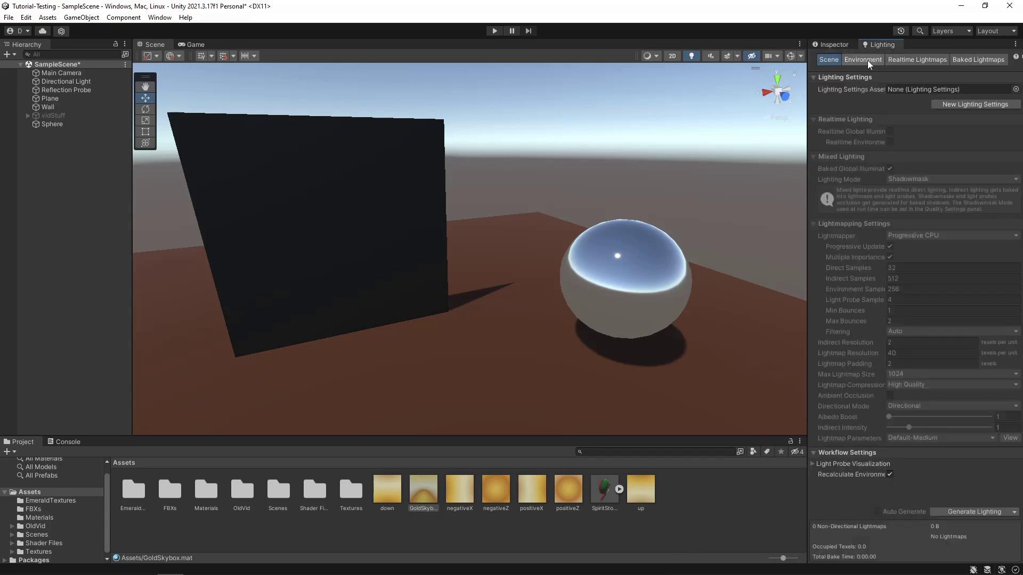
left_click(868, 59)
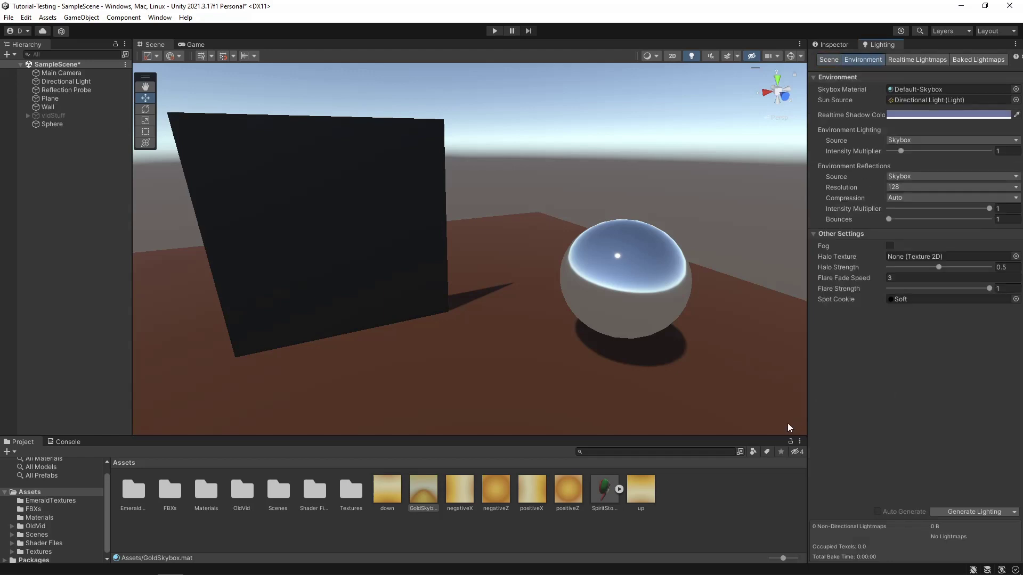
left_click(422, 493)
left_click_drag(430, 485, 919, 91)
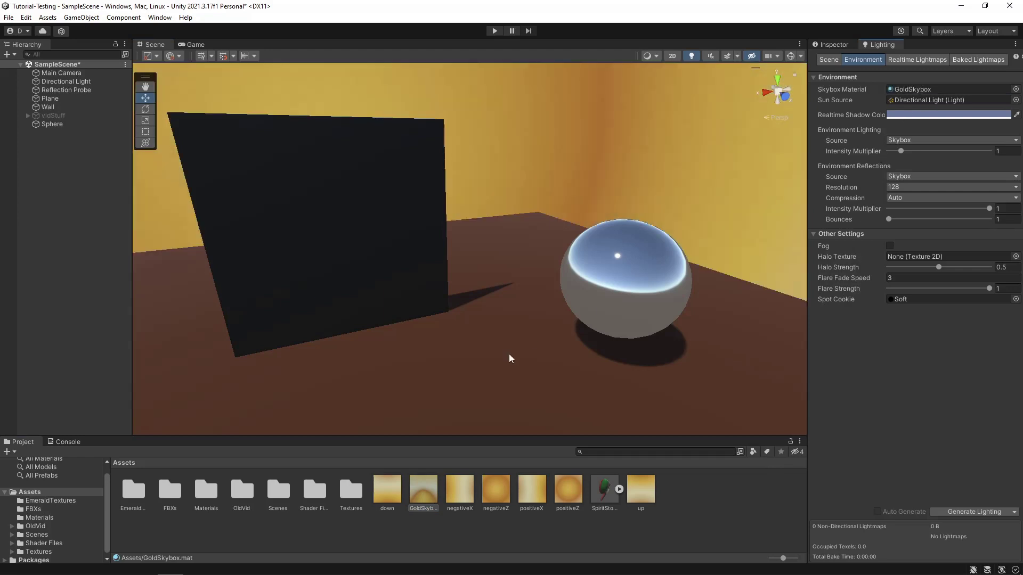
Step: Delete the existing reflection probe from the scene and add a new Reflection Probe in its place
right_click_drag(510, 359, 552, 258)
scroll(552, 258, "up", 4)
middle_click_drag(552, 258, 606, 300)
scroll(580, 266, "up", 5)
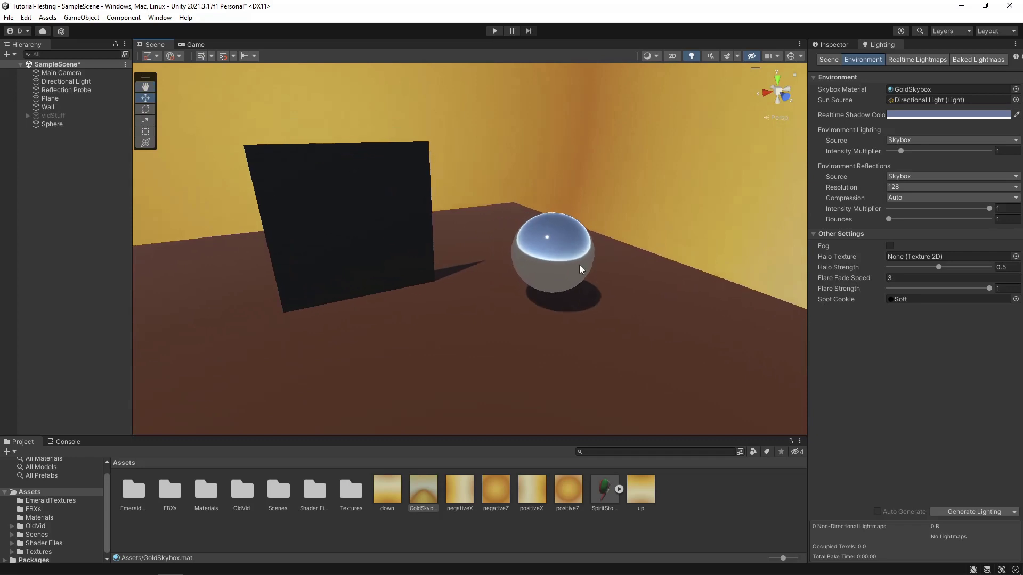
right_click_drag(577, 273, 562, 294)
scroll(565, 277, "up", 3)
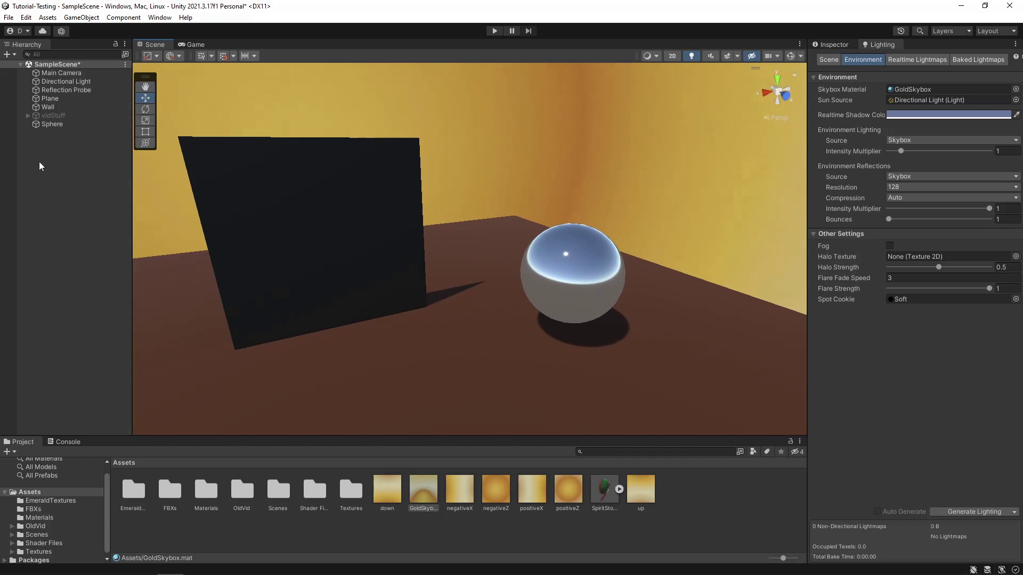
left_click(68, 87)
key("Delete")
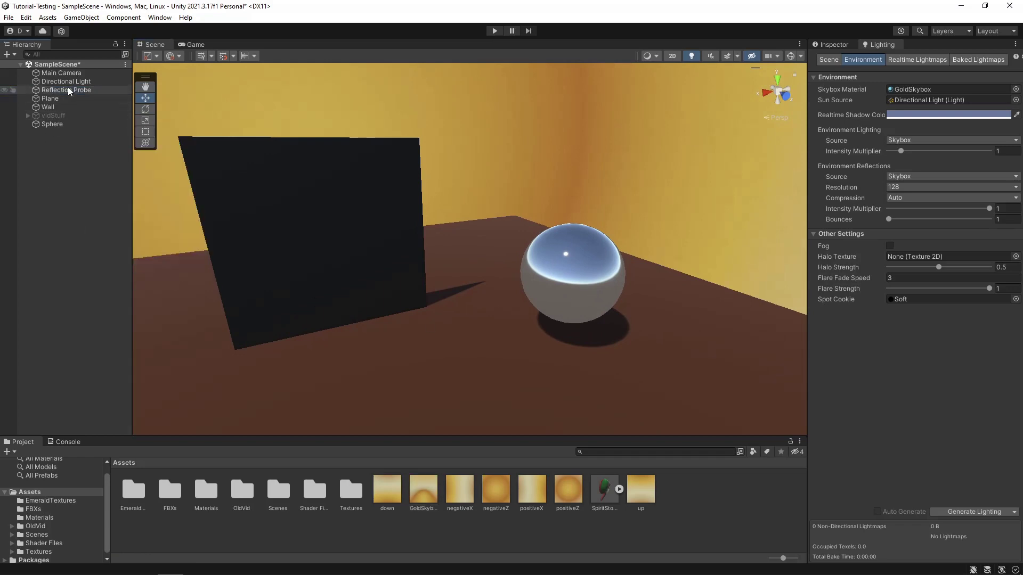
right_click(58, 155)
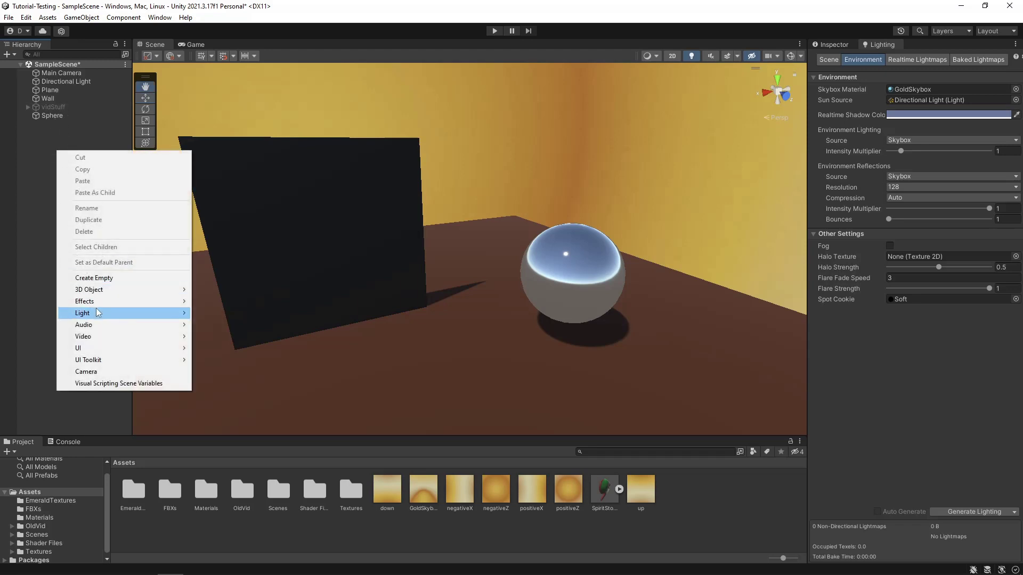
mouse_move(101, 315)
left_click(230, 364)
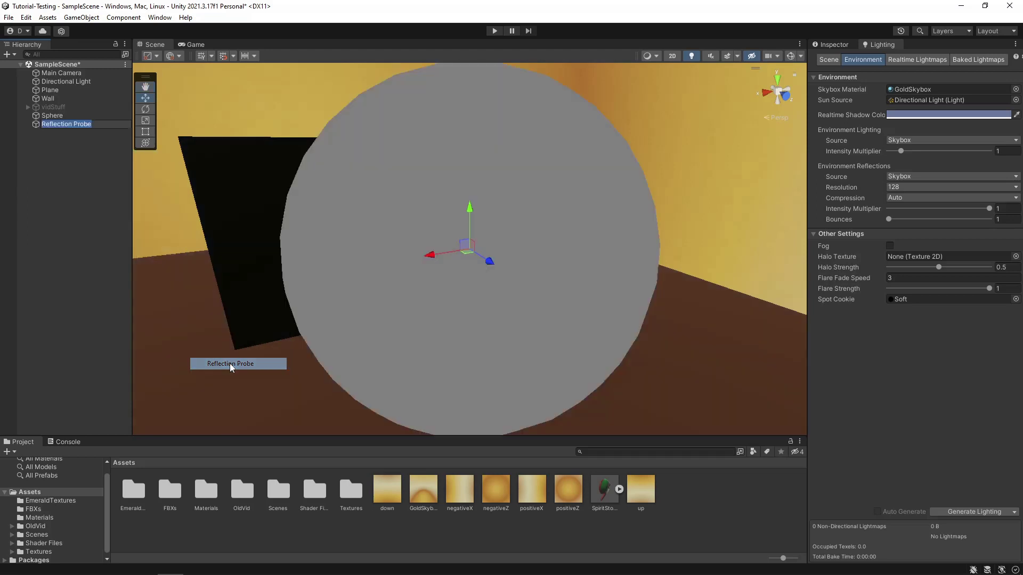
left_click(71, 205)
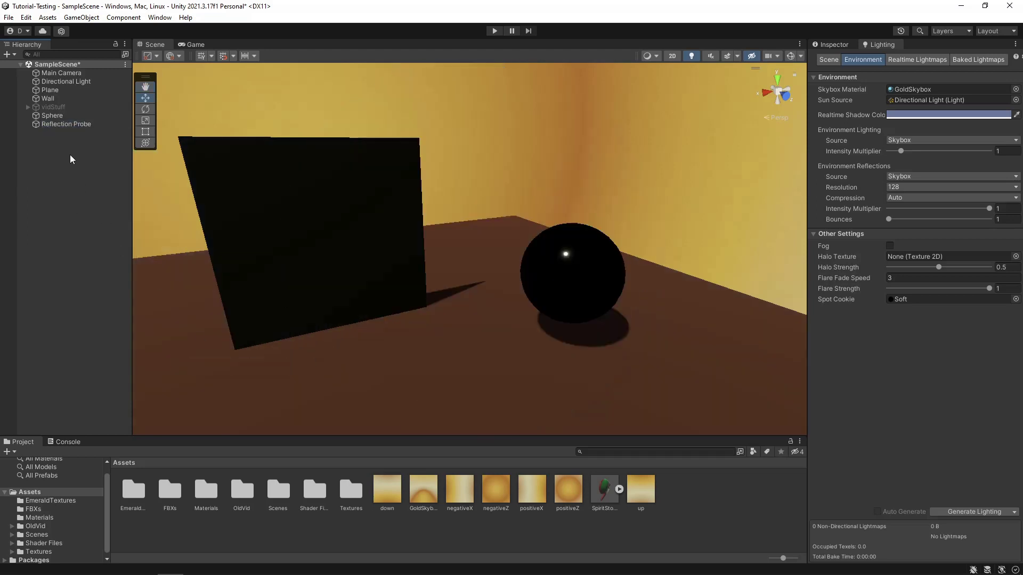
Step: Select the new reflection probe and move it horizontally to the area in front of the wall and sphere
left_click(68, 124)
mouse_move(431, 254)
middle_mouse_down()
mouse_move(350, 259)
mouse_move(435, 267)
middle_mouse_up()
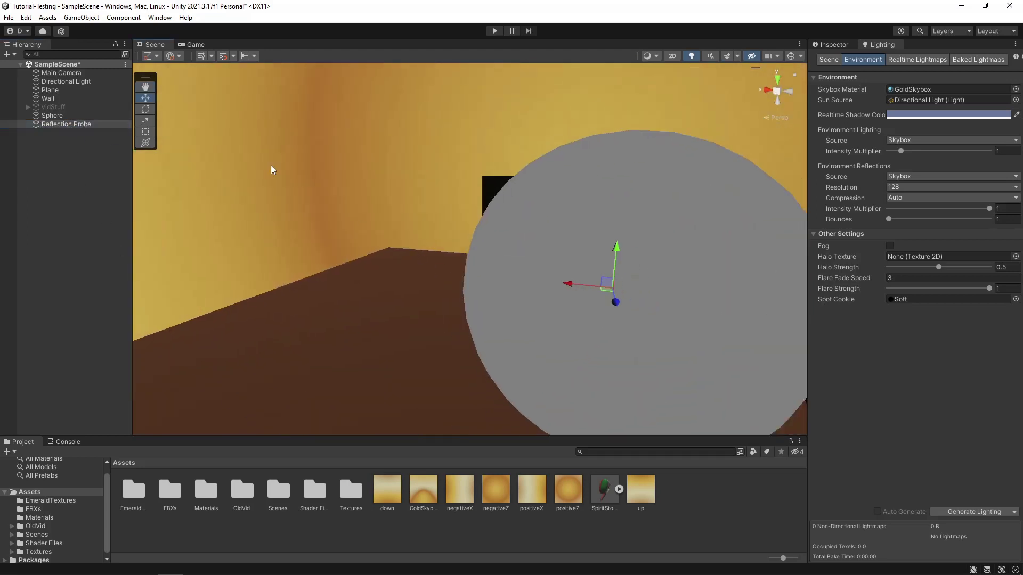
left_click(271, 165)
left_click(44, 125)
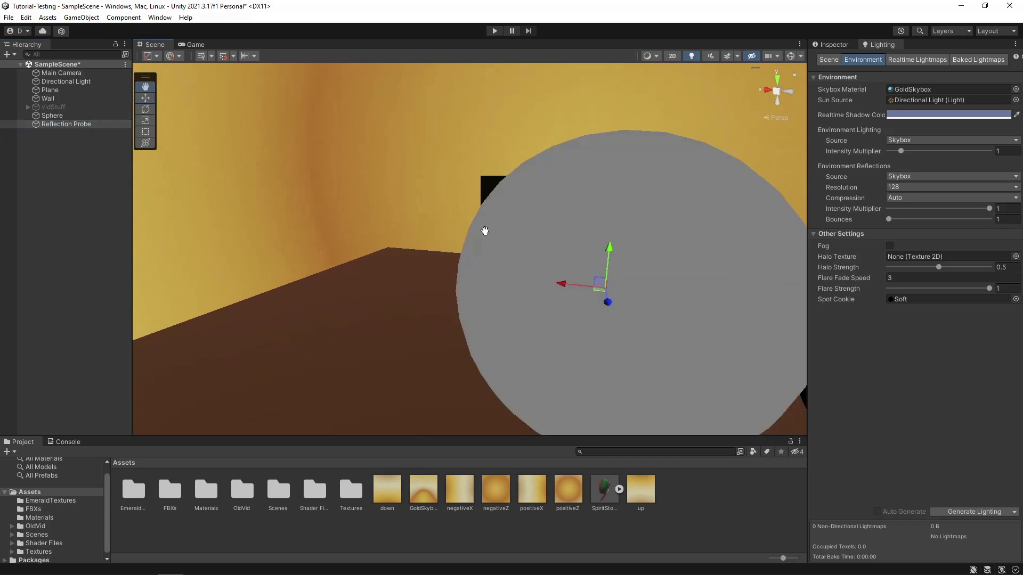
middle_click_drag(484, 228, 558, 244)
right_click_drag(559, 244, 794, 246)
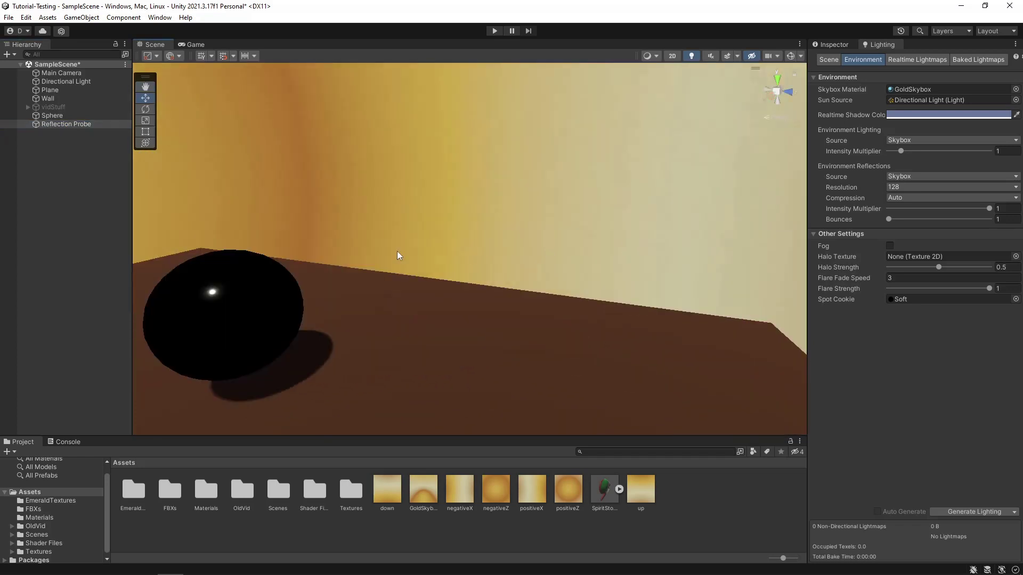
scroll(377, 261, "down", 3)
middle_click_drag(376, 261, 539, 219)
middle_click_drag(421, 230, 449, 430)
right_click_drag(443, 223, 376, 223)
scroll(389, 261, "down", 3)
middle_click_drag(376, 224, 411, 222)
right_click_drag(411, 221, 415, 226)
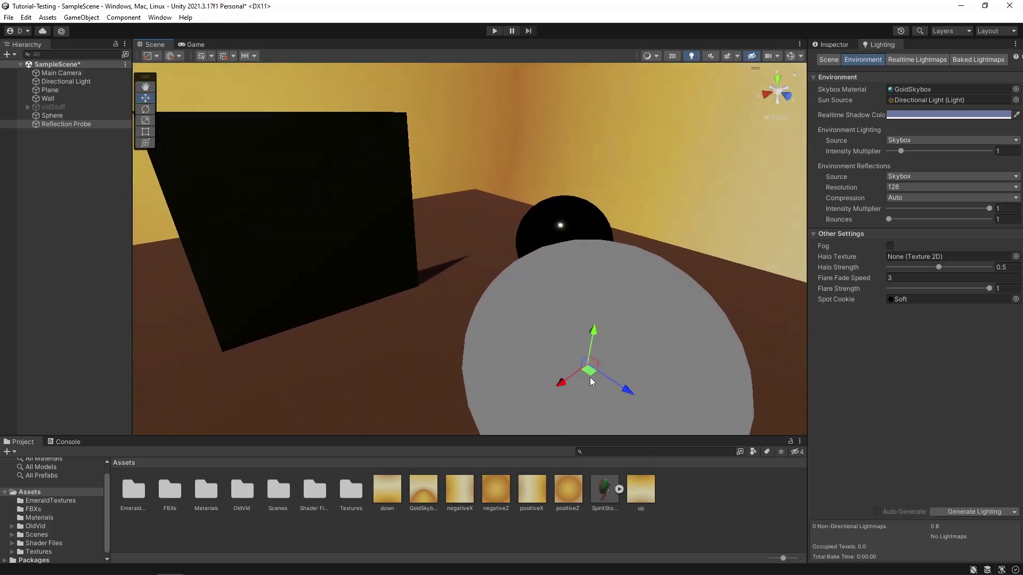
left_click_drag(590, 377, 451, 227)
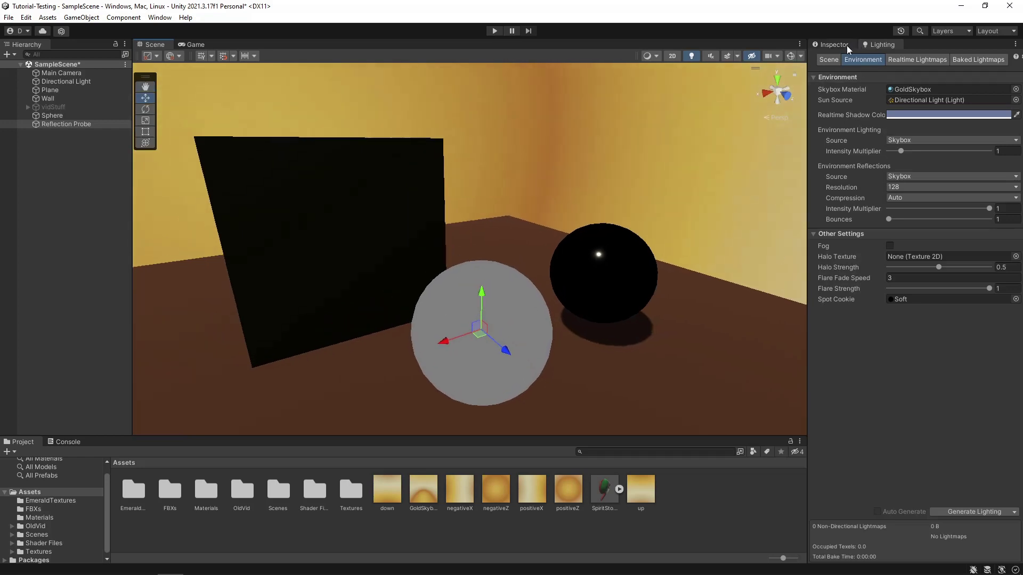
Step: Clear the scene's baked lighting data
left_click(846, 45)
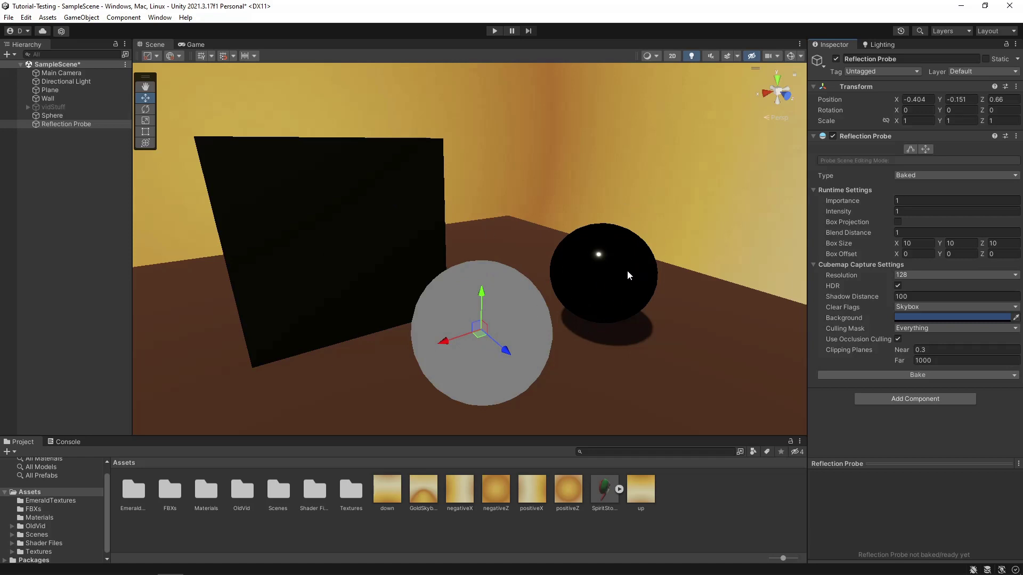
left_click(887, 44)
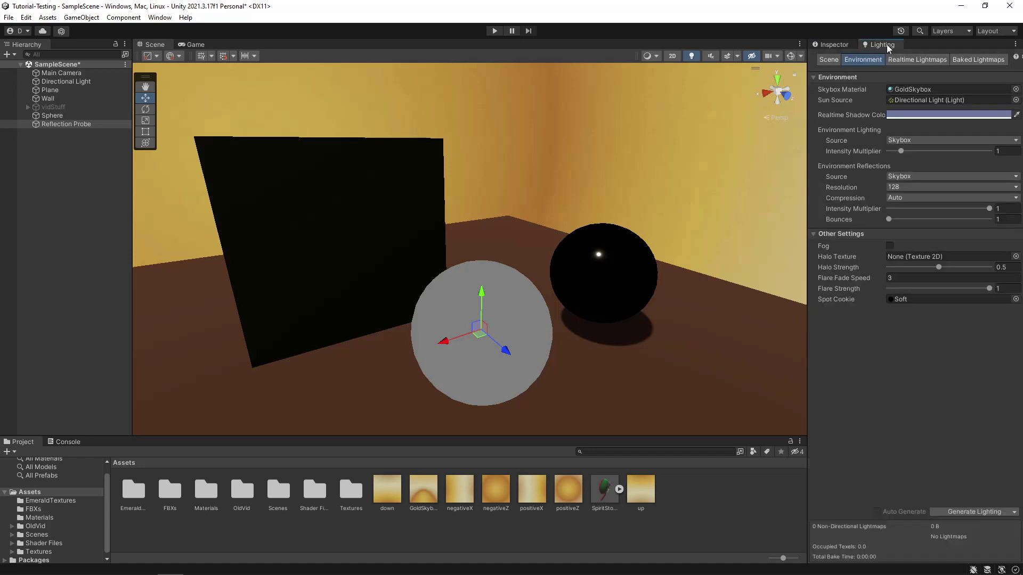
left_click(1014, 511)
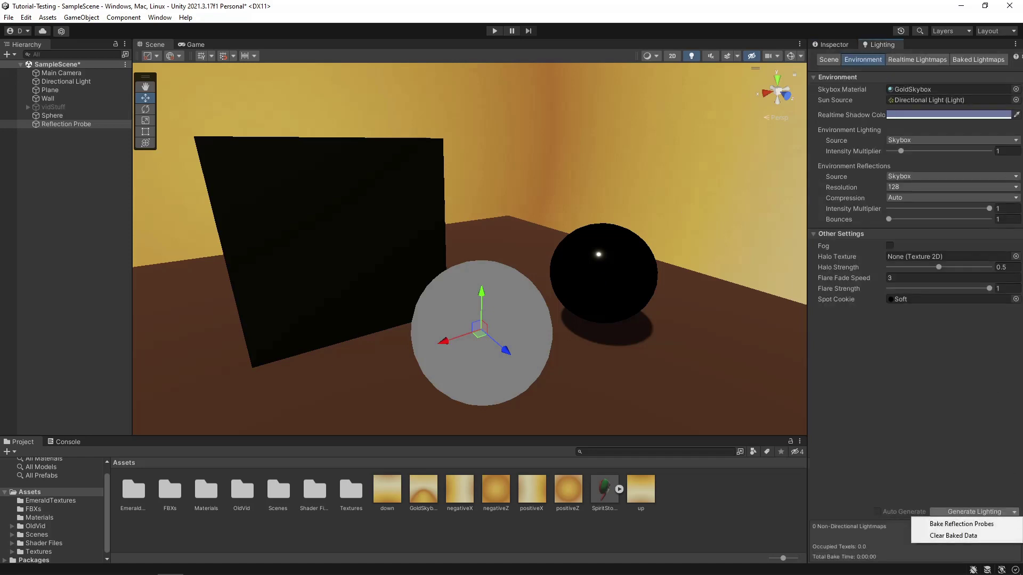
left_click(952, 536)
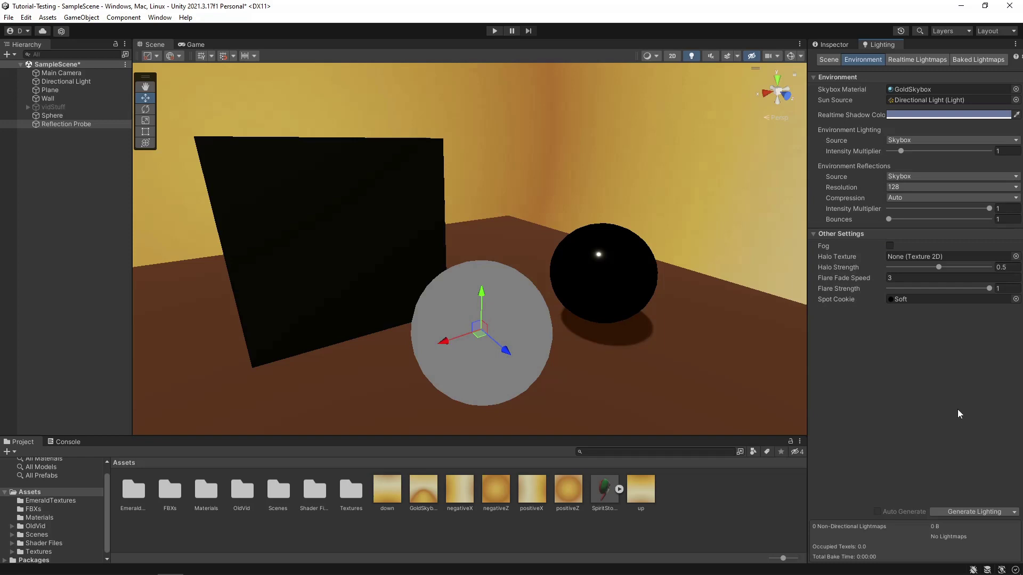
left_click(1013, 512)
left_click(962, 446)
Step: Bake the Reflection Probe and inspect the reflections on the sphere with the probe deselected
left_click(830, 42)
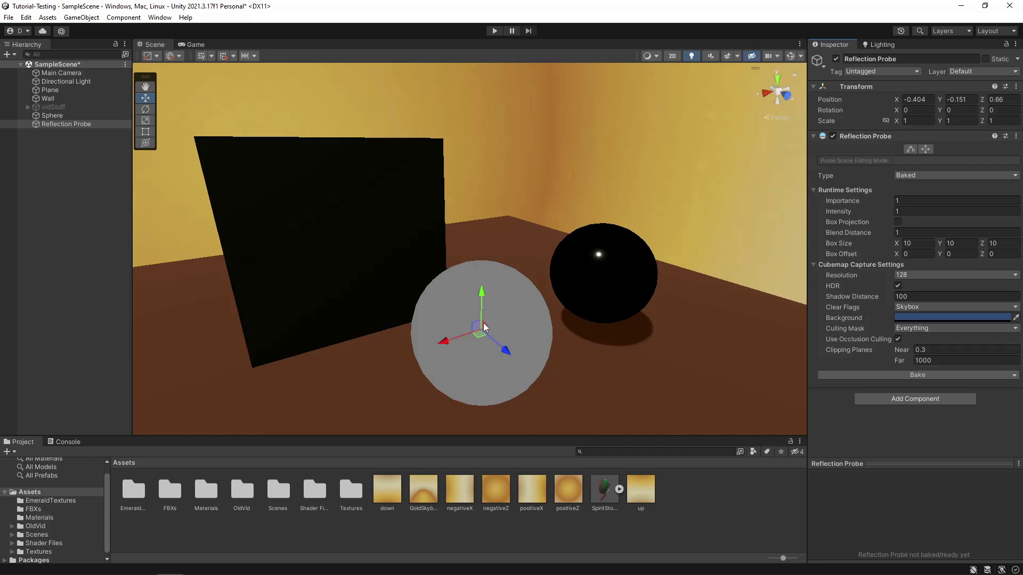
left_click(918, 375)
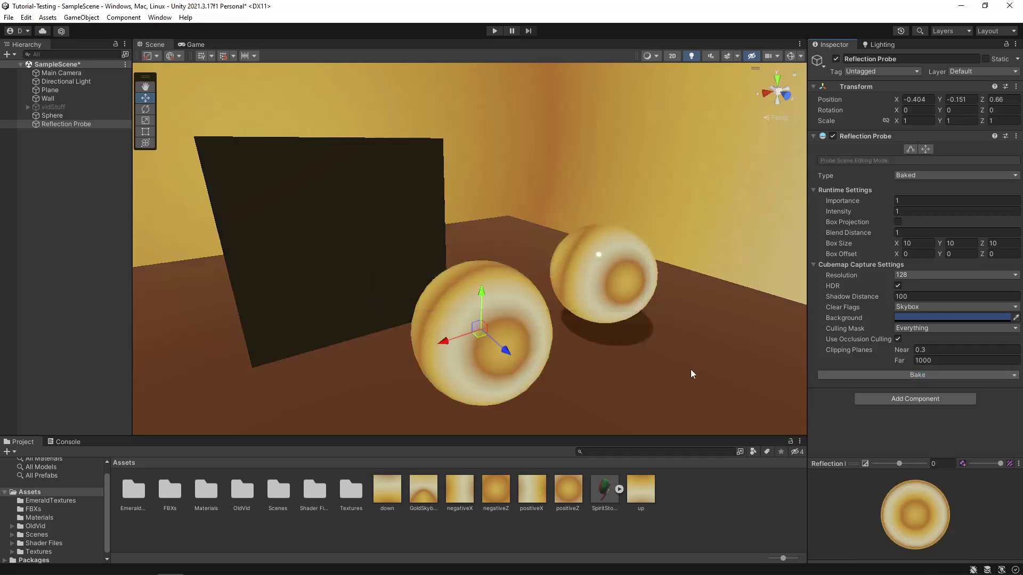
left_click(125, 271)
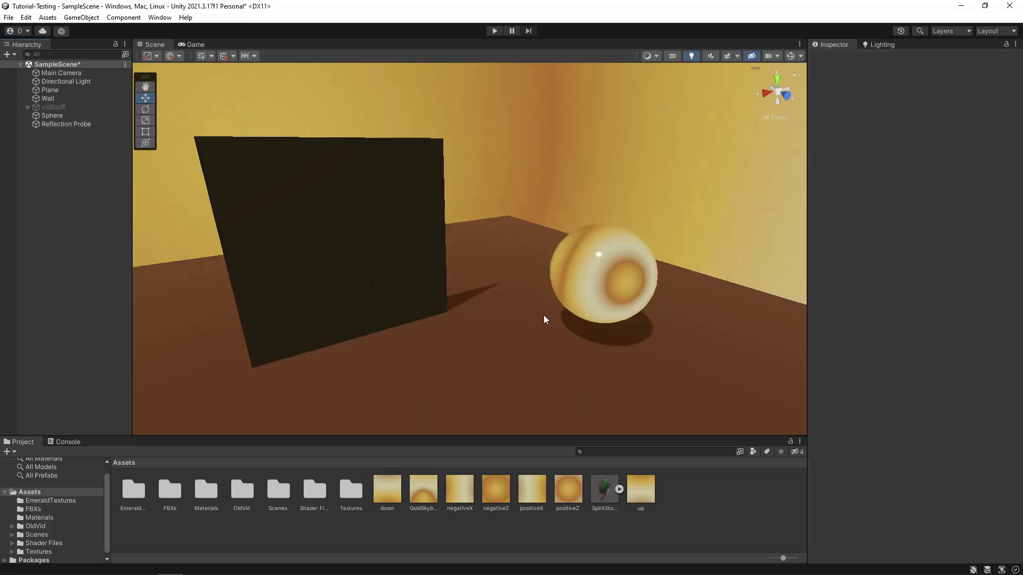
right_click_drag(546, 317, 489, 318)
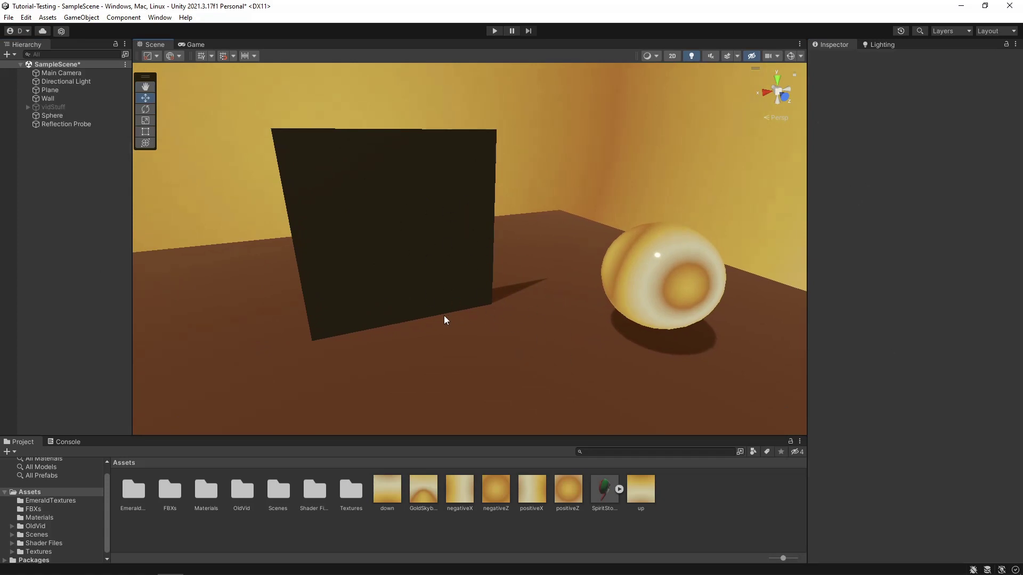
middle_click_drag(575, 290, 544, 286)
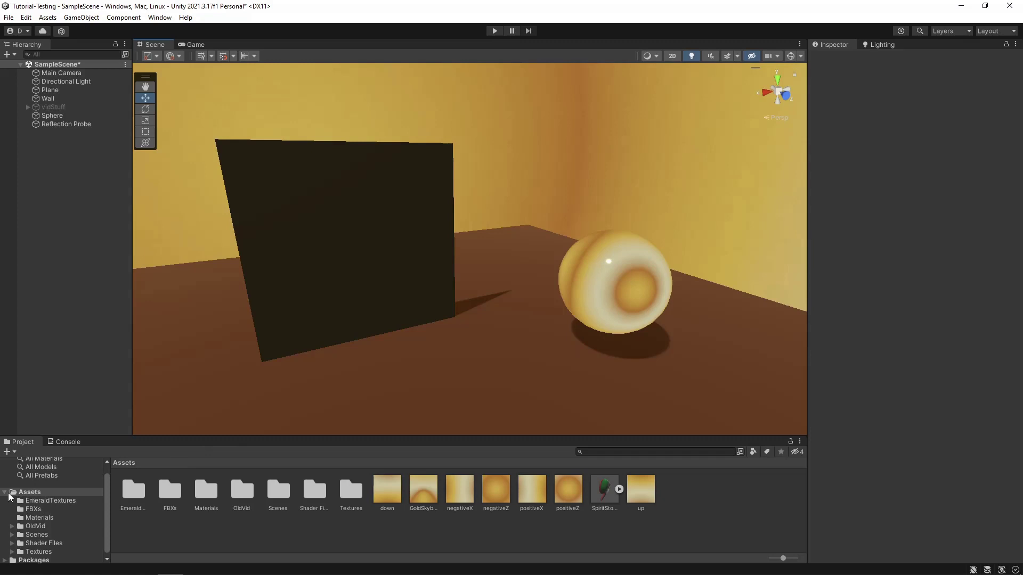
Step: Open the baked ReflectionProbe-1.exr from the Assets/Scenes/SampleScene folder in GIMP
scroll(6, 498, "up", 1)
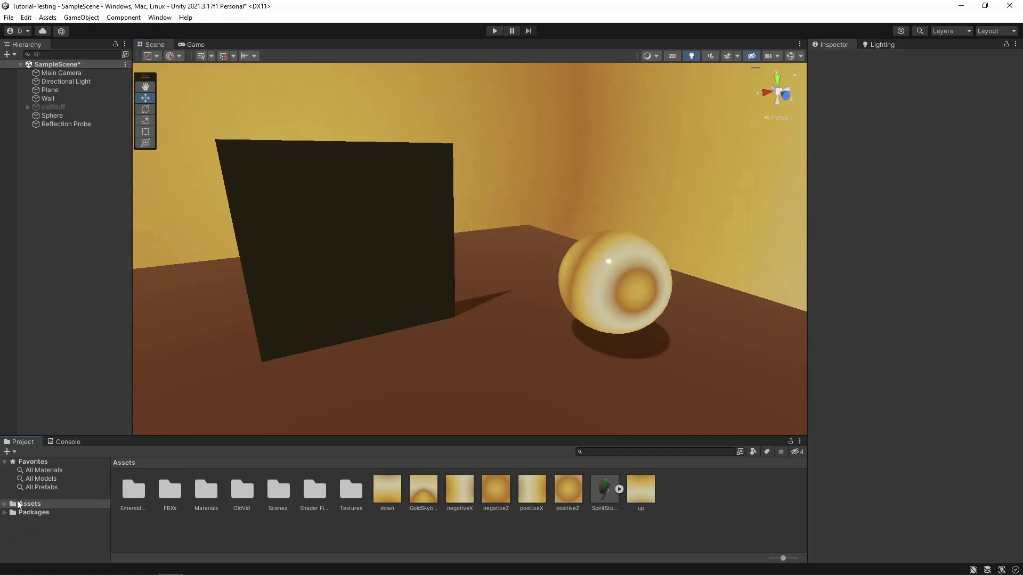
double_click(271, 498)
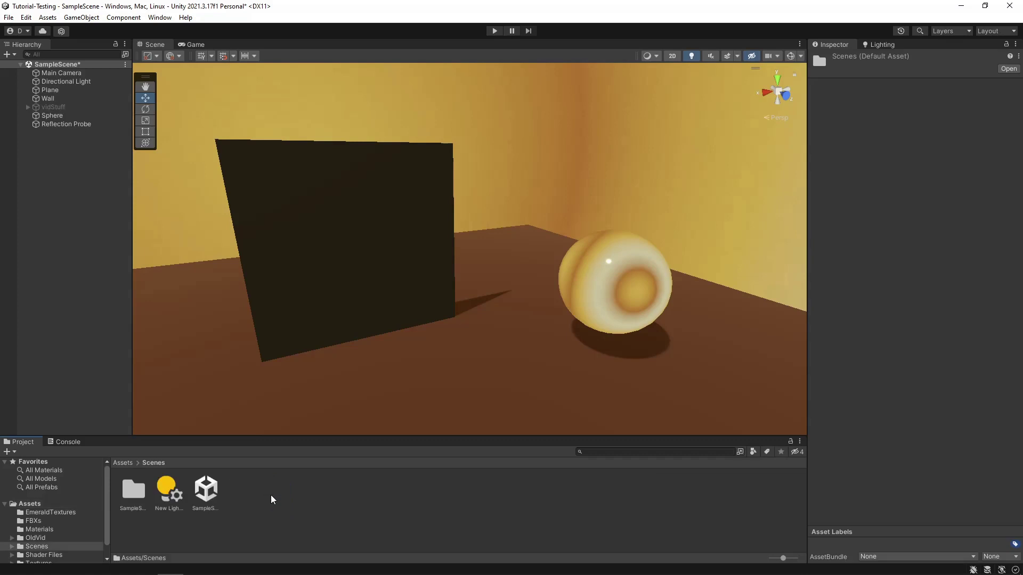
double_click(126, 506)
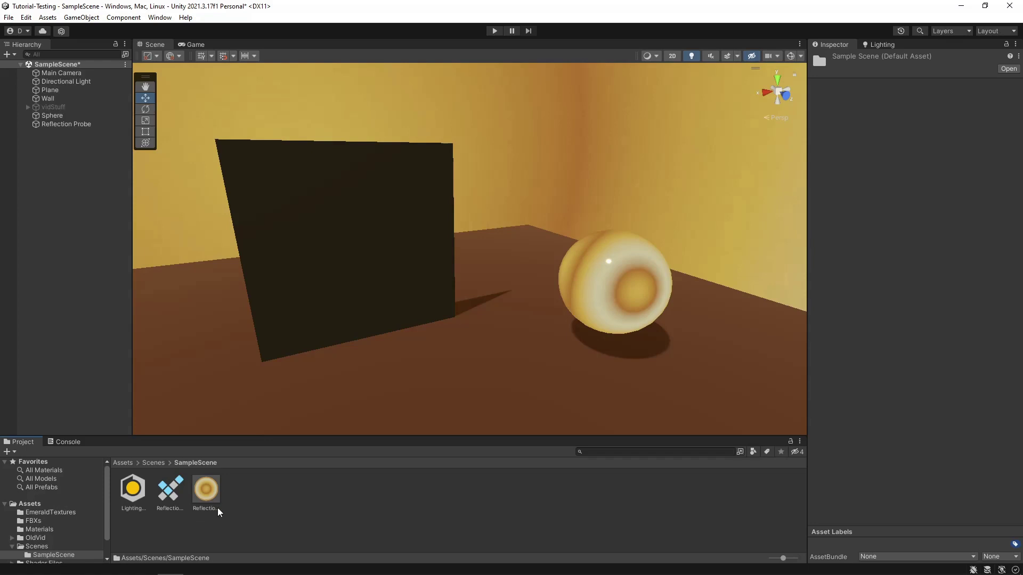
left_click(207, 495)
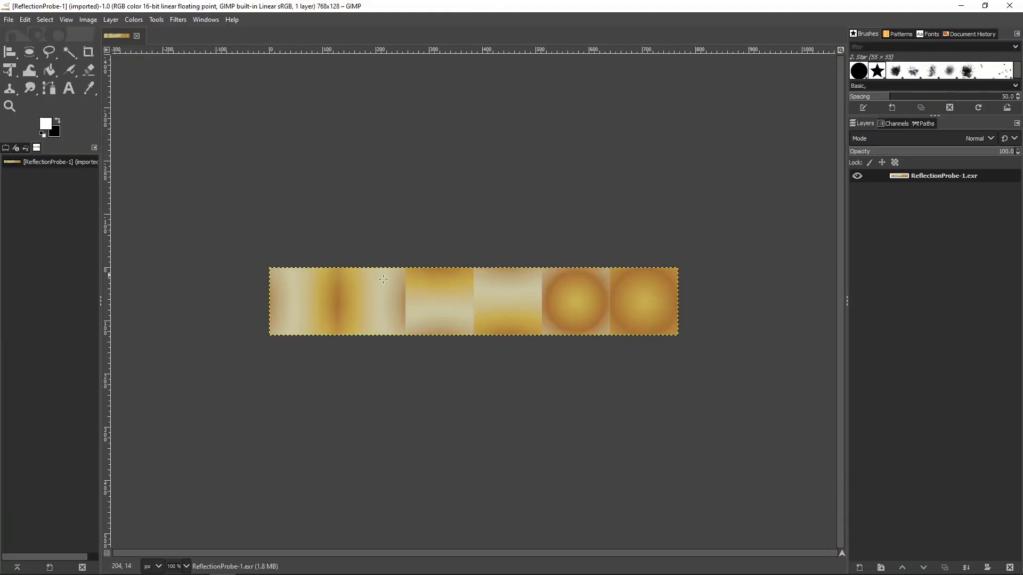
Step: Export the reflection image to the project's Assets folder as ReflectionProbeGold.exr
left_click(9, 20)
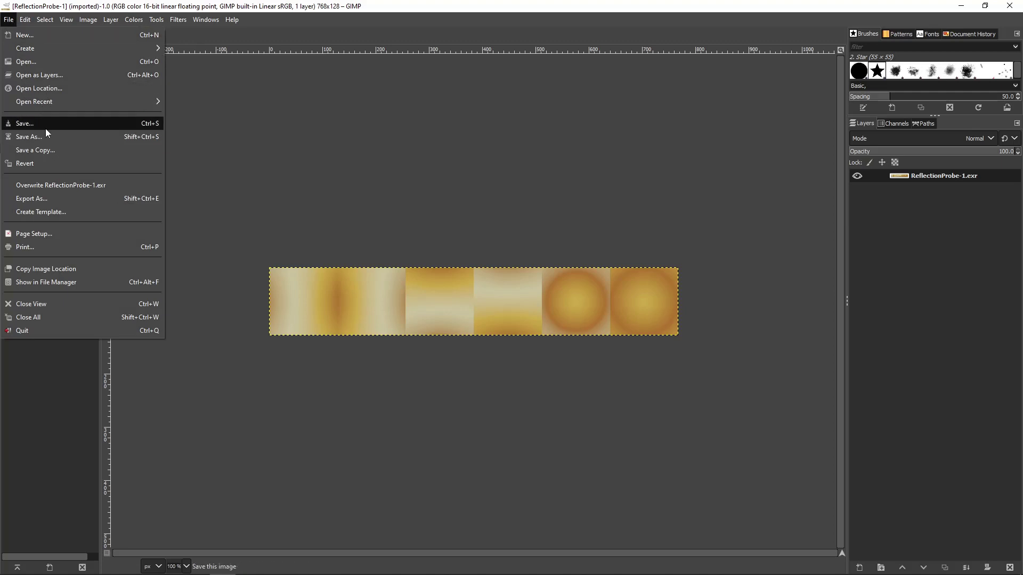
left_click(57, 200)
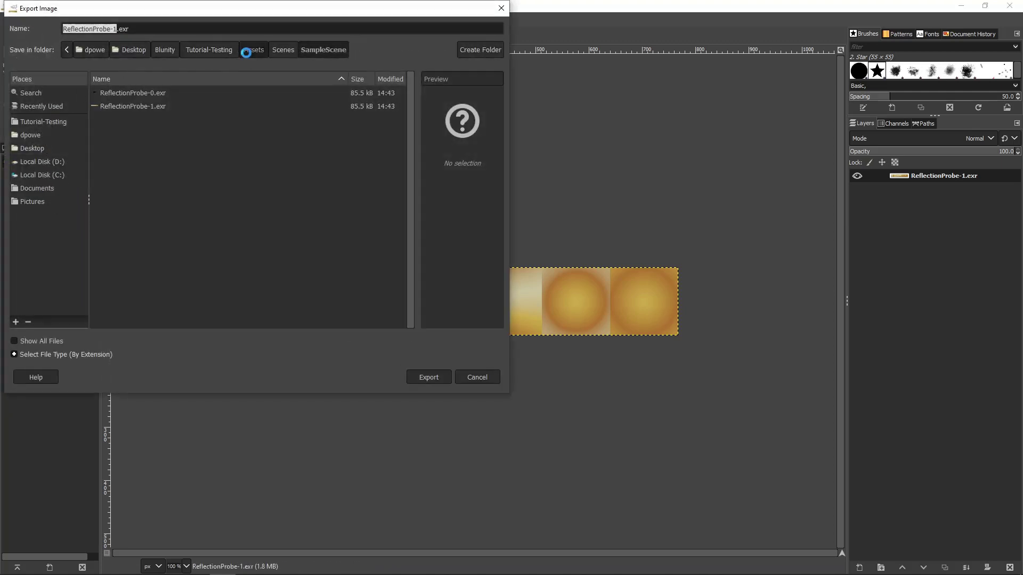
left_click(112, 29)
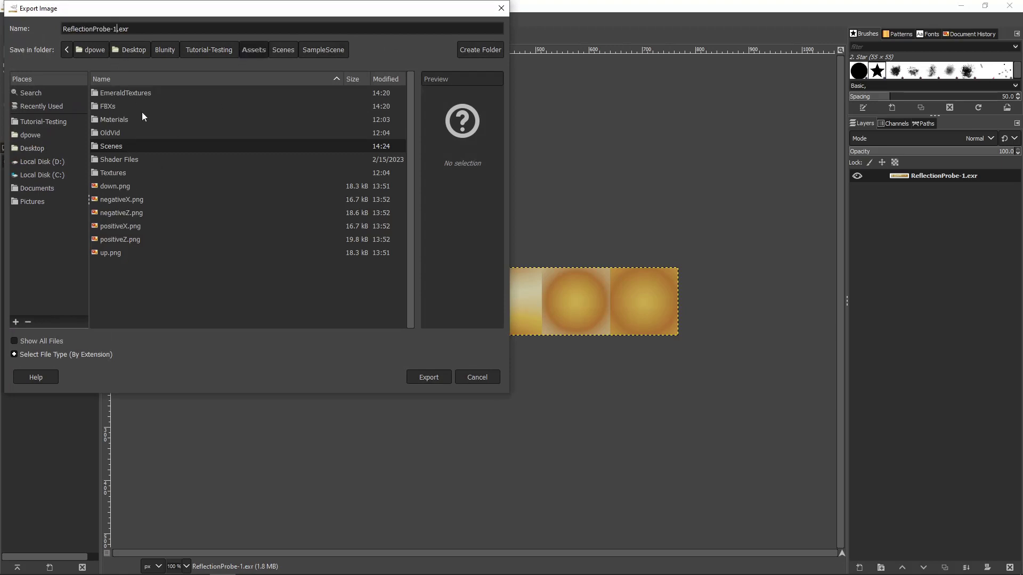
key("BackSpace")
key("BackSpace")
type("Gold")
left_click(420, 375)
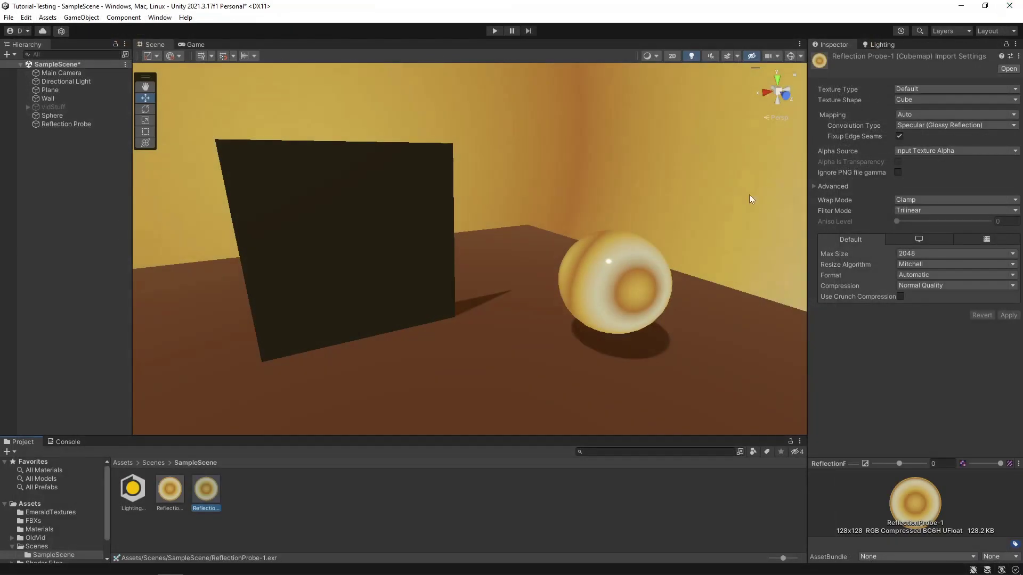
Step: Switch back to Unity and apply the Cube texture shape to ReflectionProbeGold in the Assets folder
left_click(122, 462)
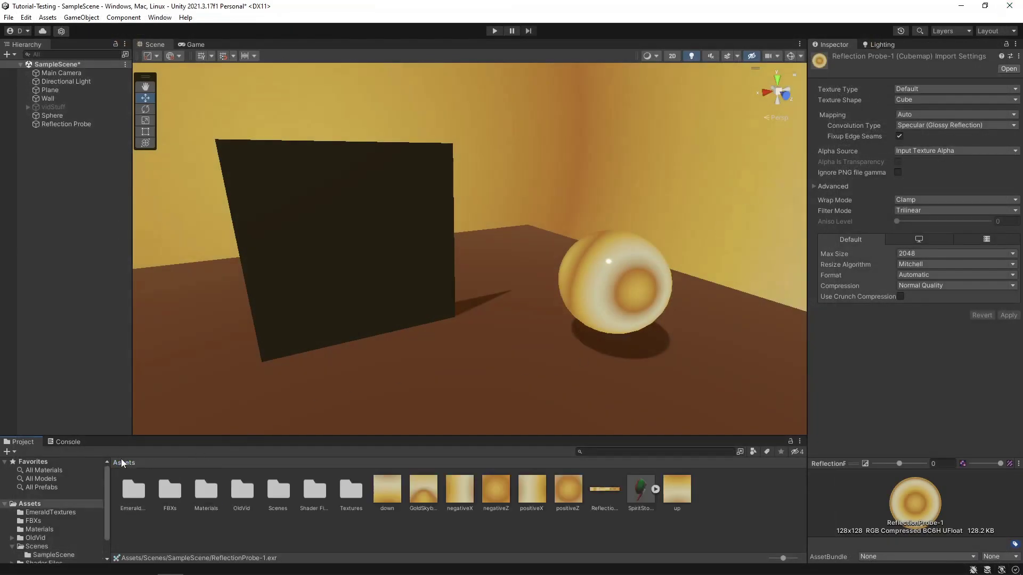
left_click(605, 491)
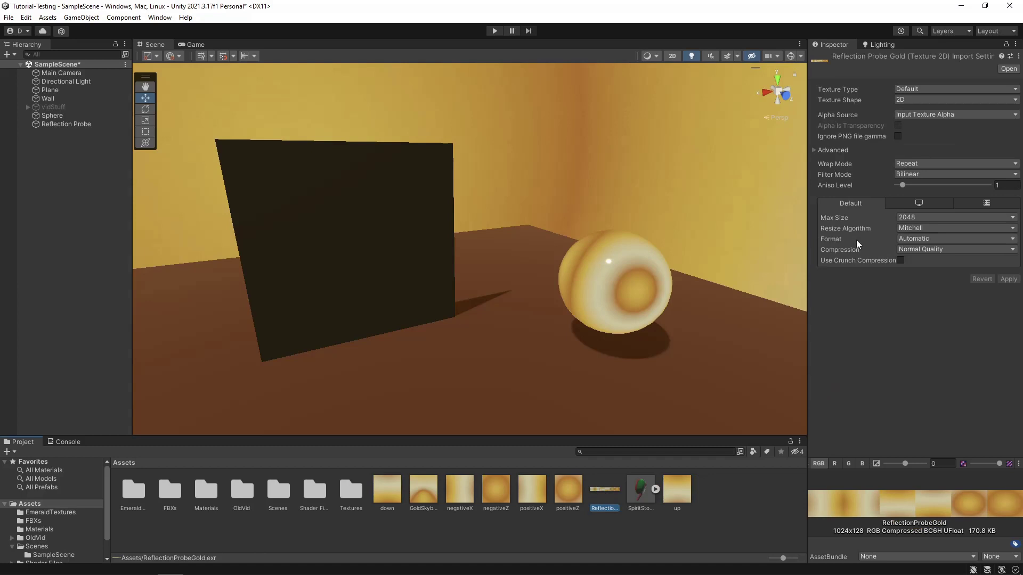
left_click(904, 100)
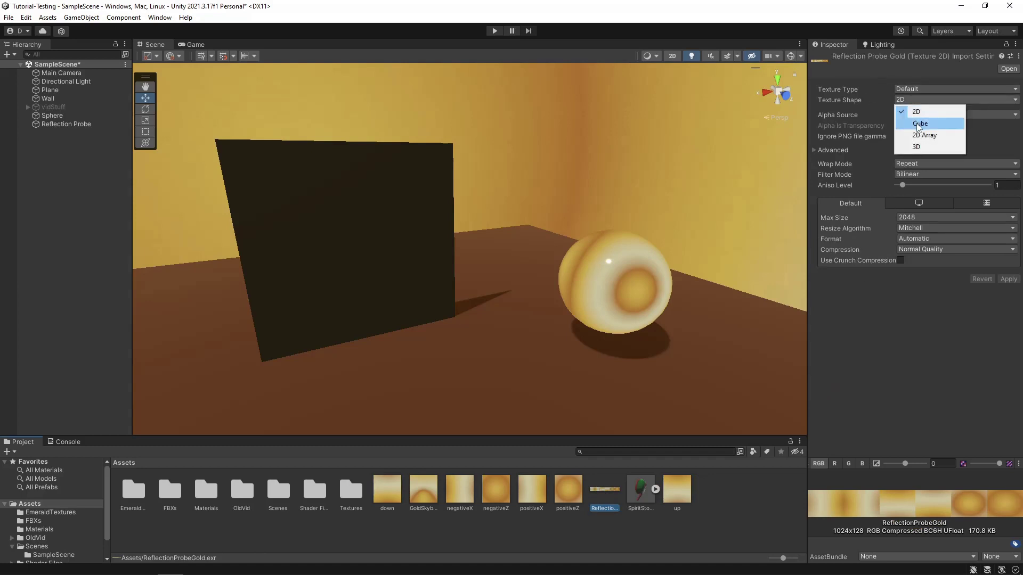
left_click(918, 125)
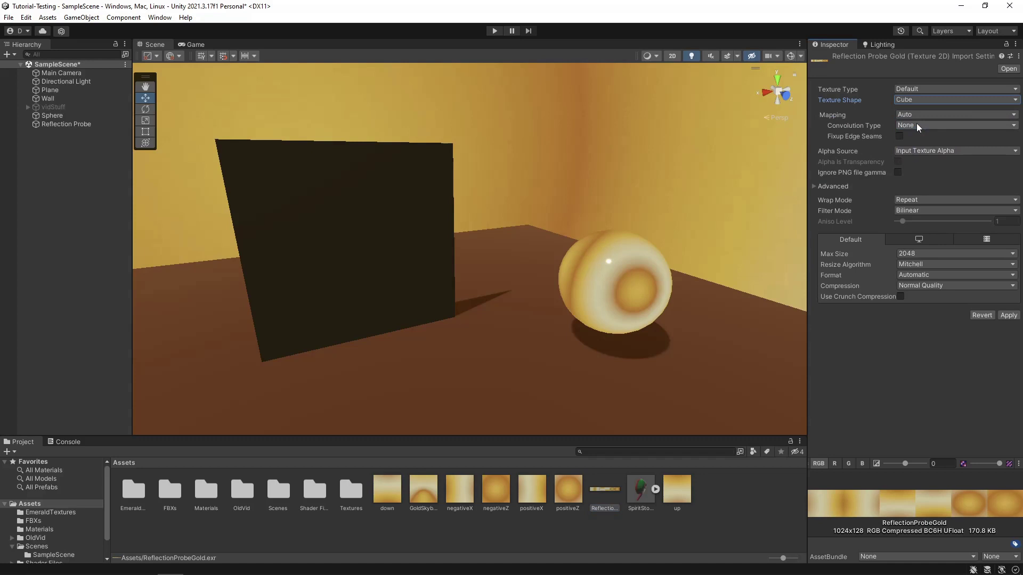
left_click(1008, 315)
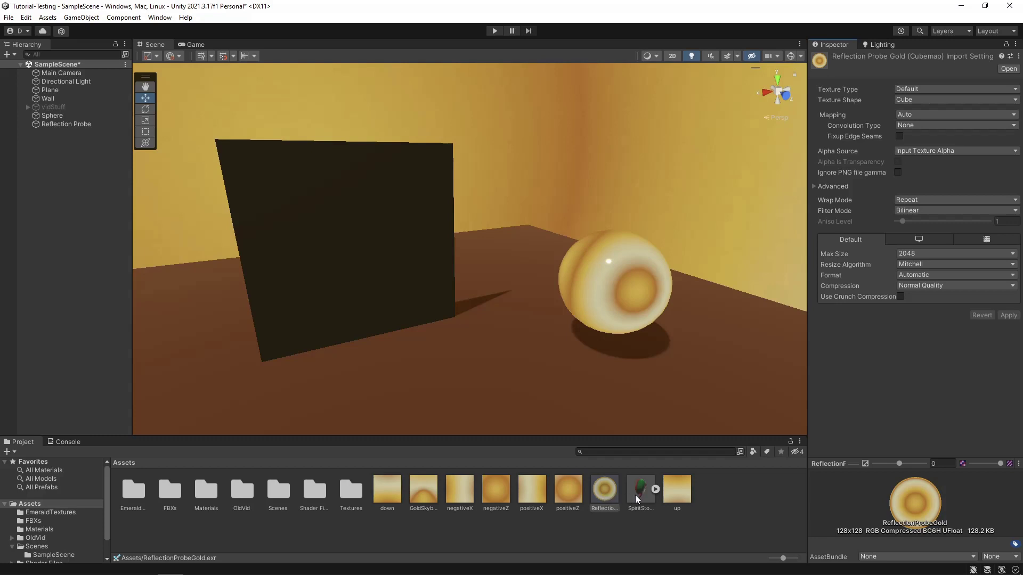
Step: Place the SpiritStone model in the scene in front of the dark wall
left_click_drag(647, 491, 421, 269)
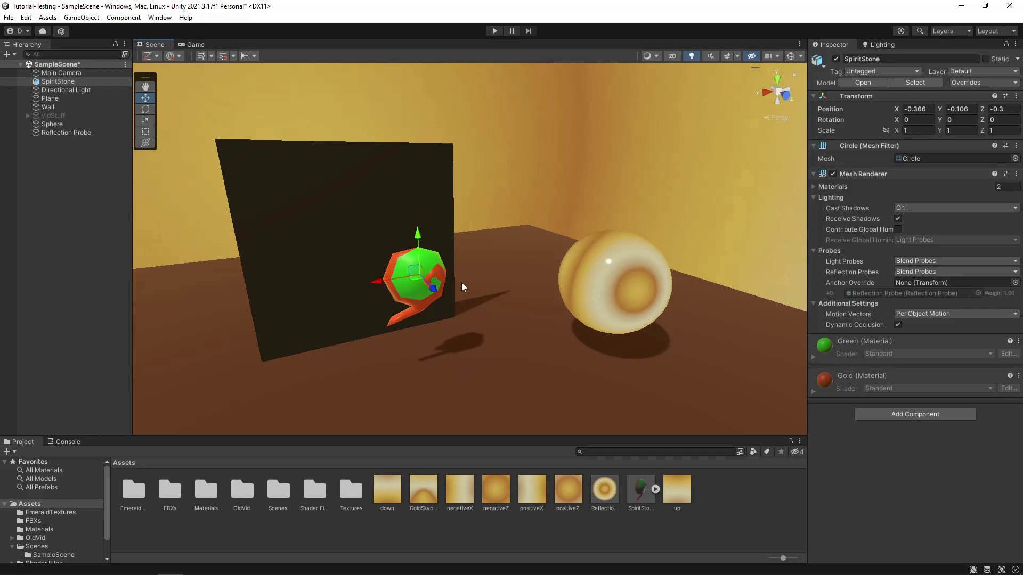
middle_click_drag(459, 285, 425, 302)
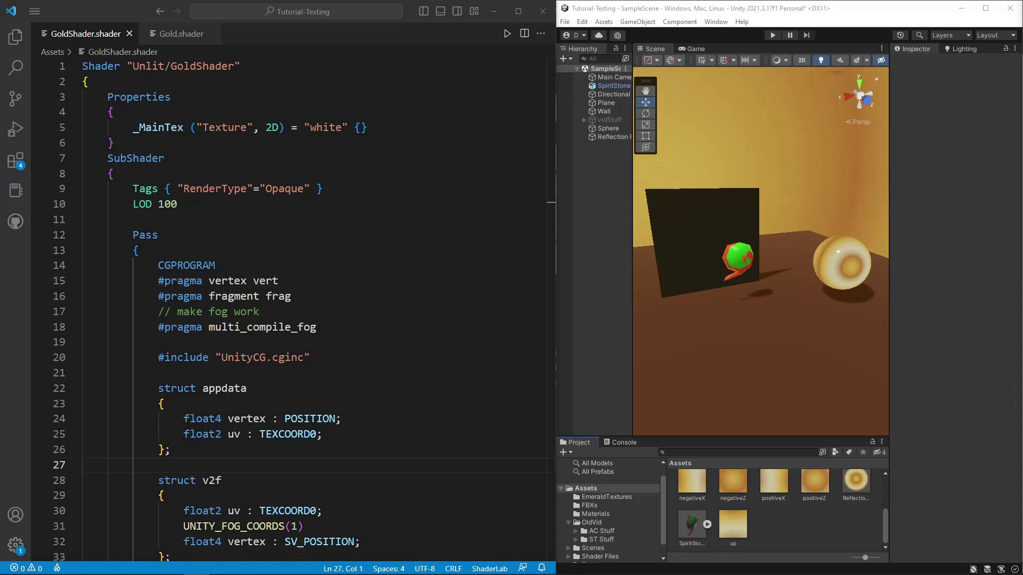
right_click(785, 525)
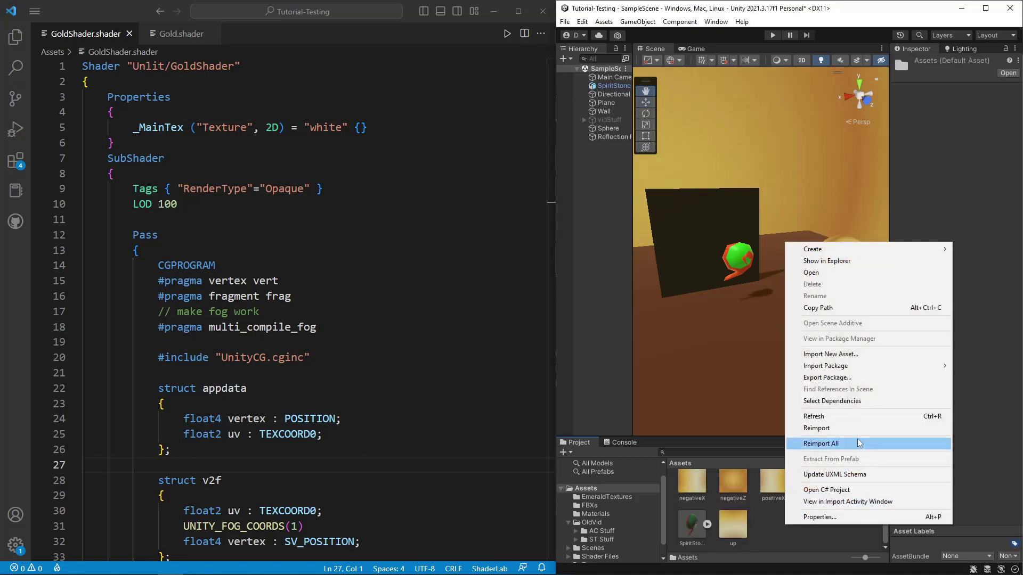
mouse_move(828, 252)
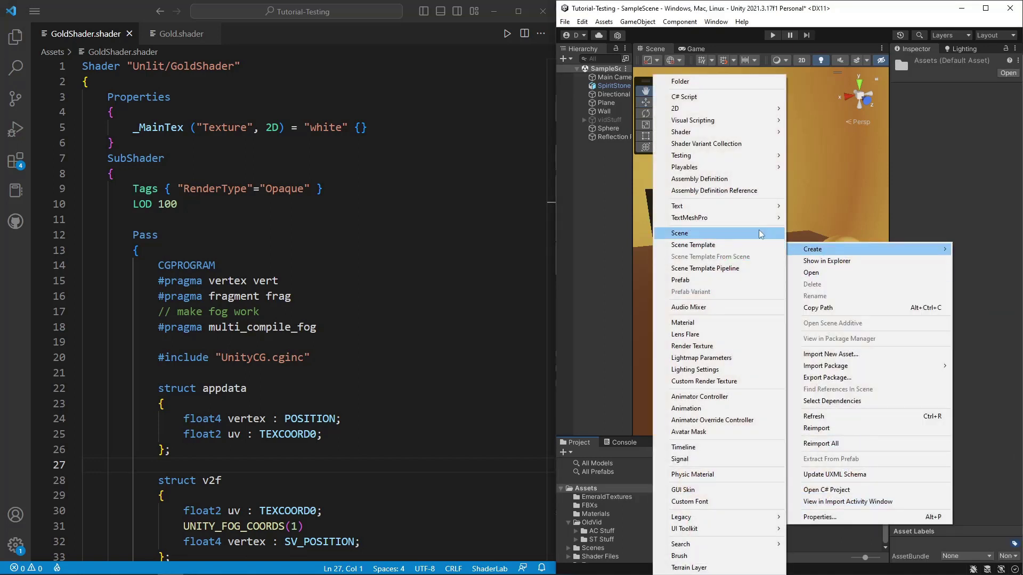
mouse_move(717, 137)
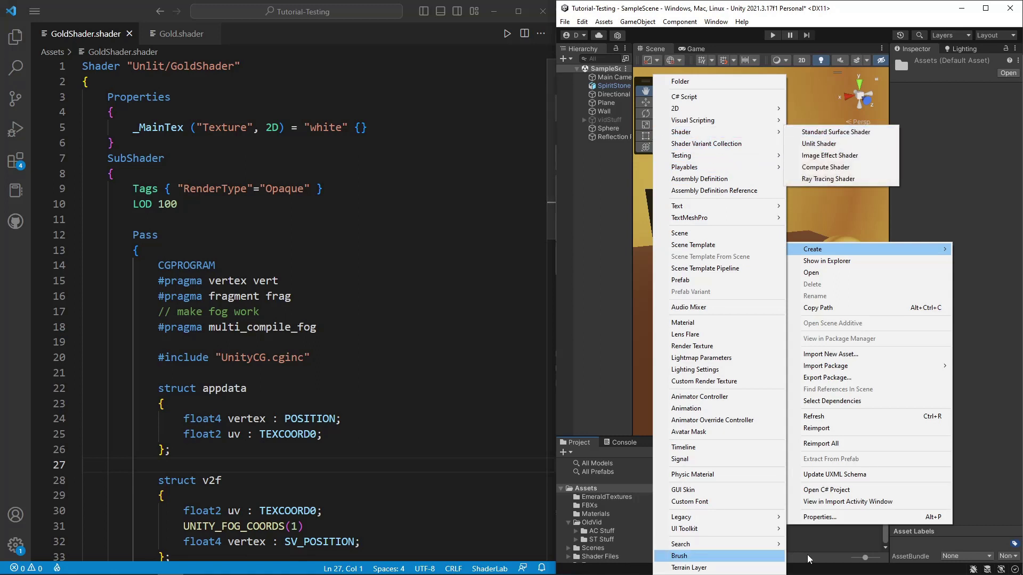
left_click(831, 539)
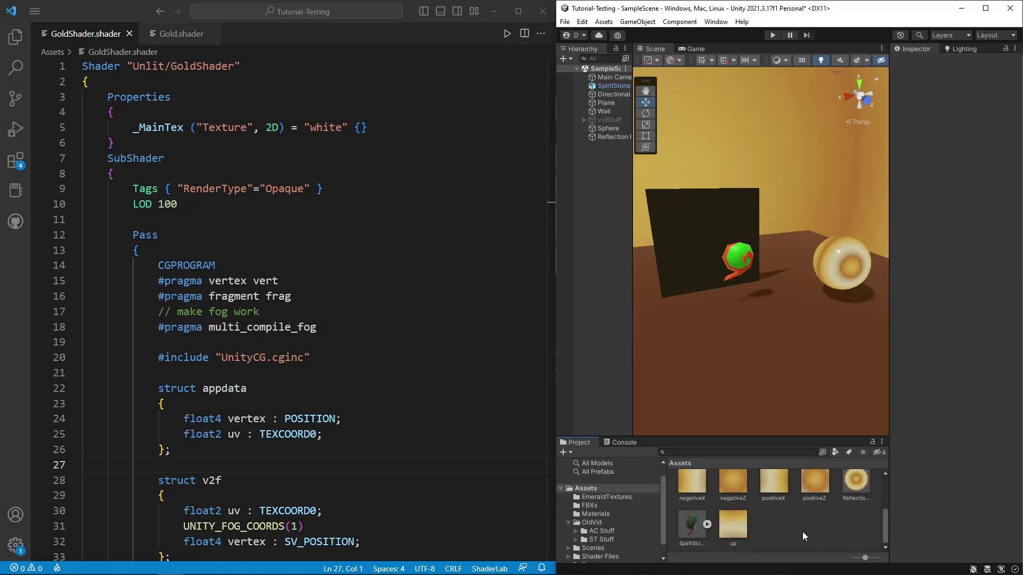
Step: Create a material from GoldShader with its default name and assign it to the SpiritStone's gold setting
scroll(805, 526, "up", 2)
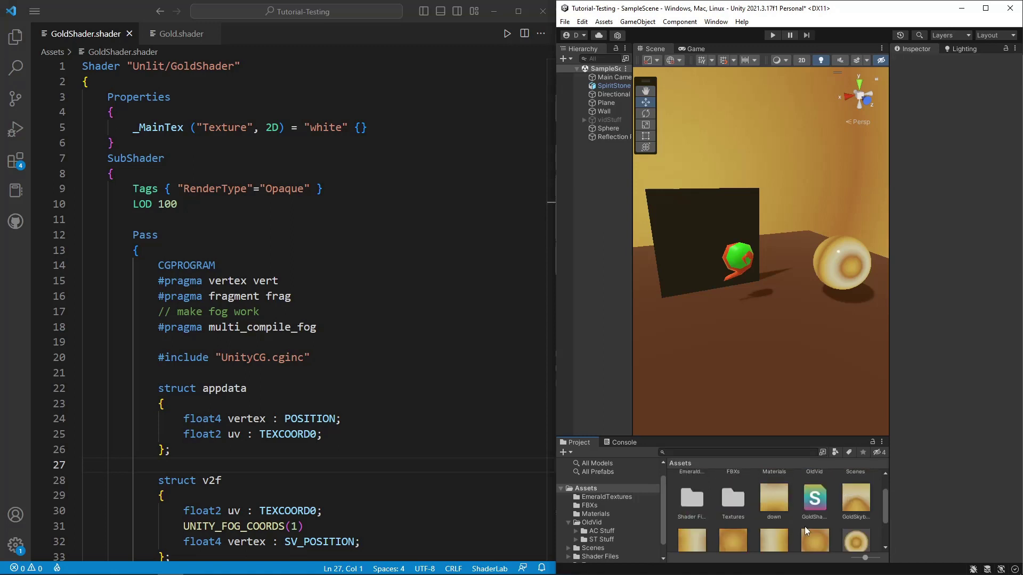
right_click(810, 503)
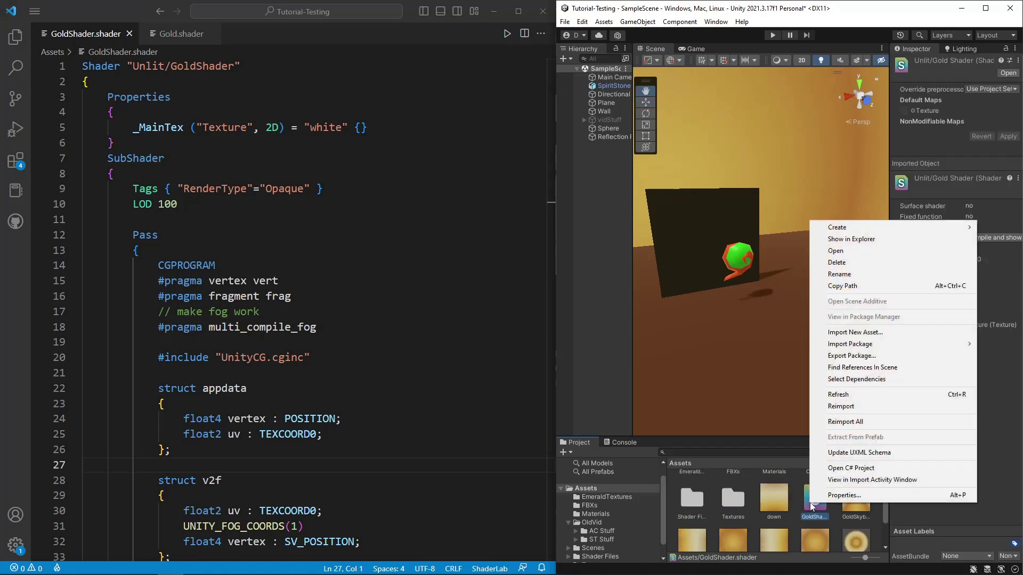
mouse_move(891, 225)
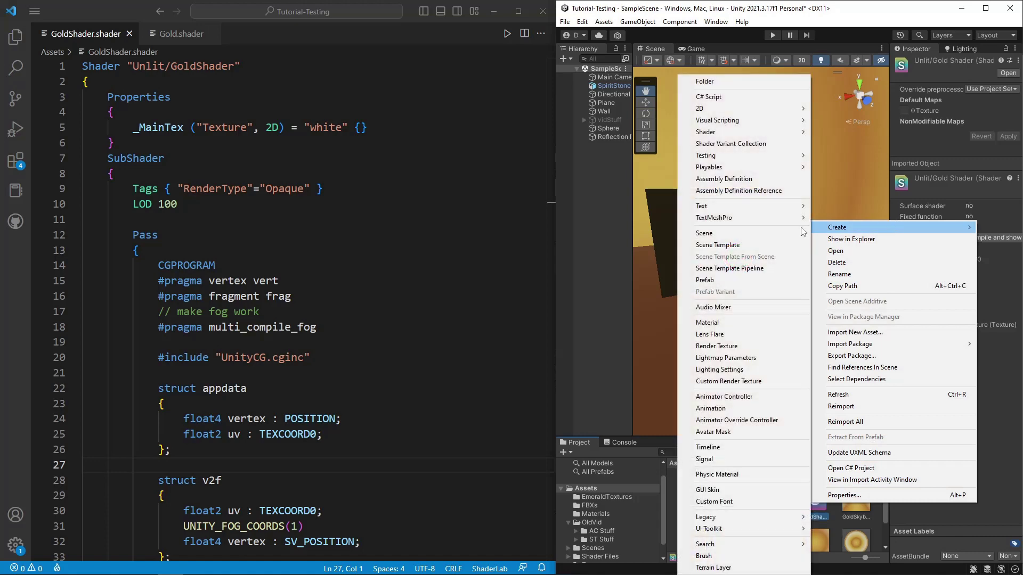
left_click(744, 322)
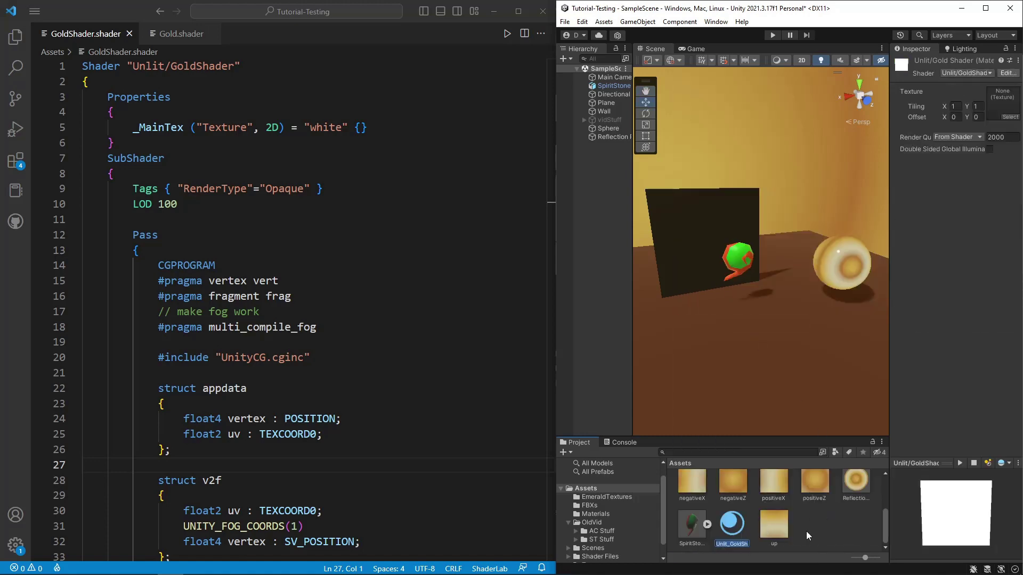
key("Return")
left_click_drag(730, 535, 739, 276)
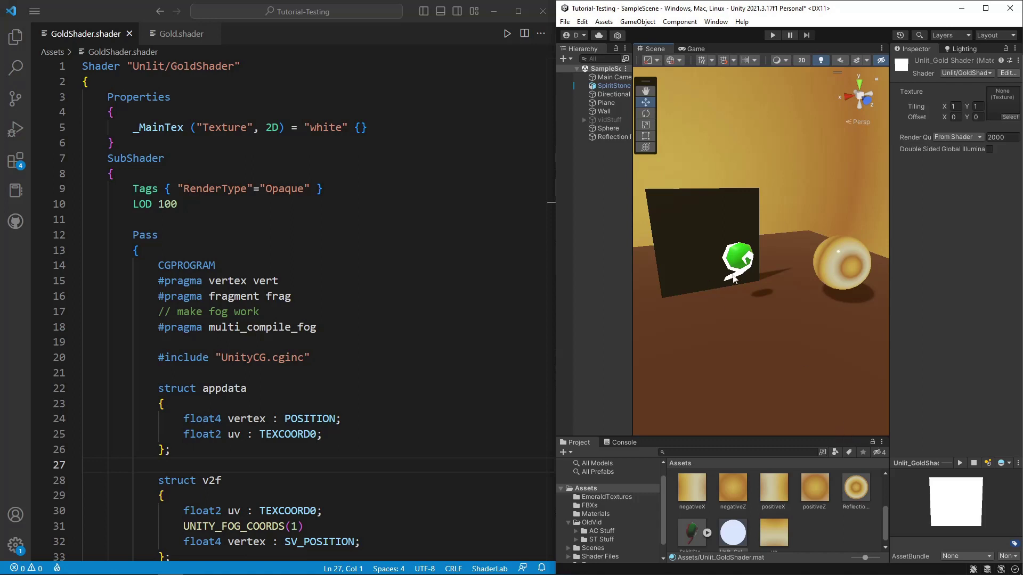
Step: Widen the Inspector in the Unity layout so the gold material's properties have more room
left_click(251, 222)
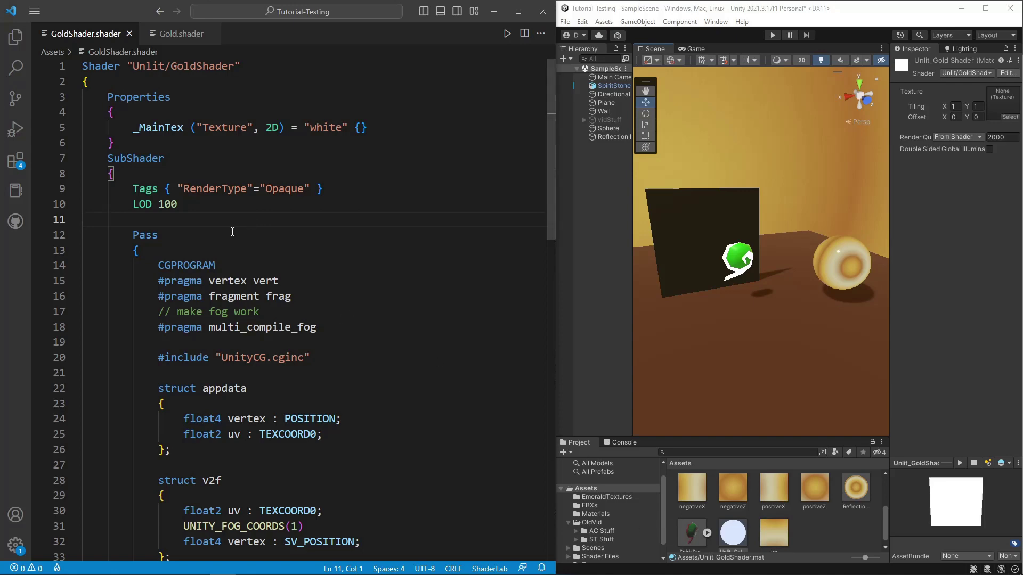
scroll(158, 153, "down", 5)
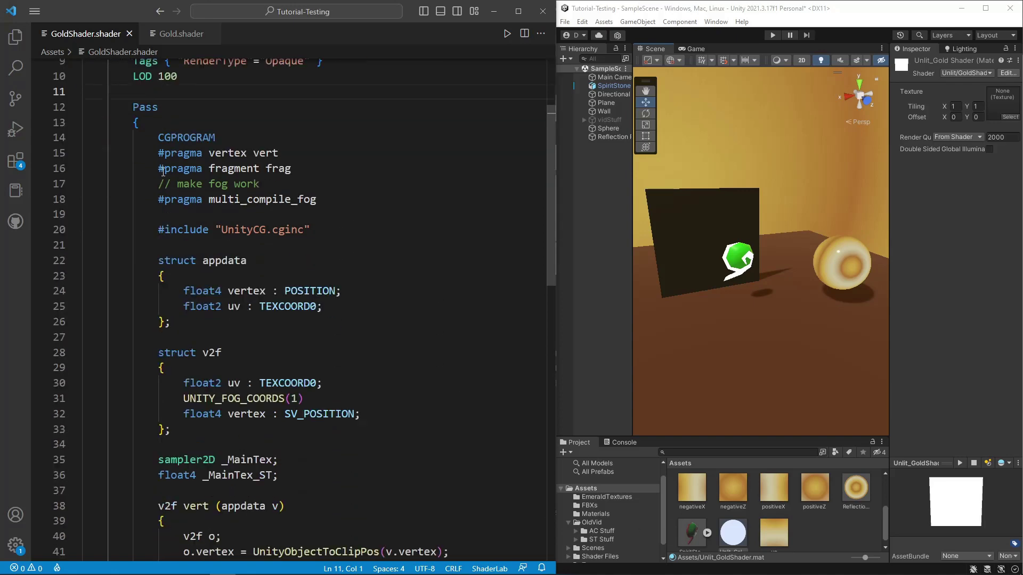
scroll(207, 272, "up", 5)
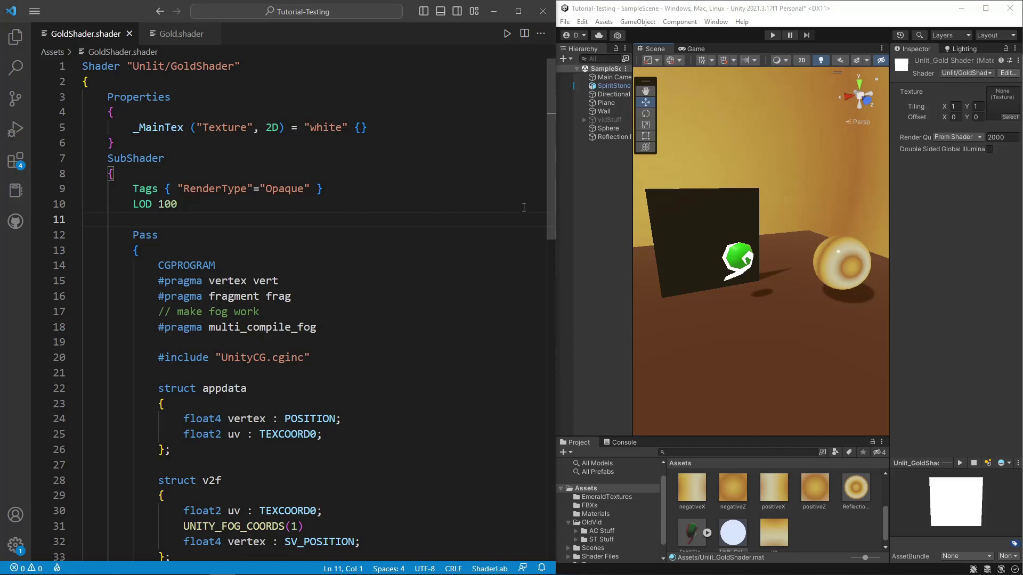
left_click_drag(889, 269, 854, 269)
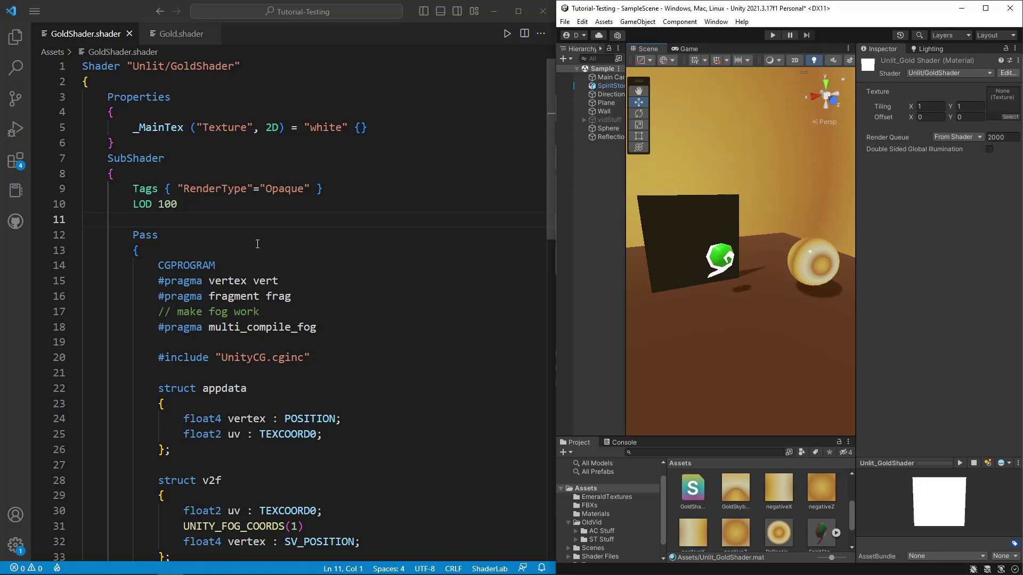
Step: Delete the "make fog work" comment and the multi_compile_fog pragma from the Pass in GoldShader.shader
scroll(205, 197, "down", 1)
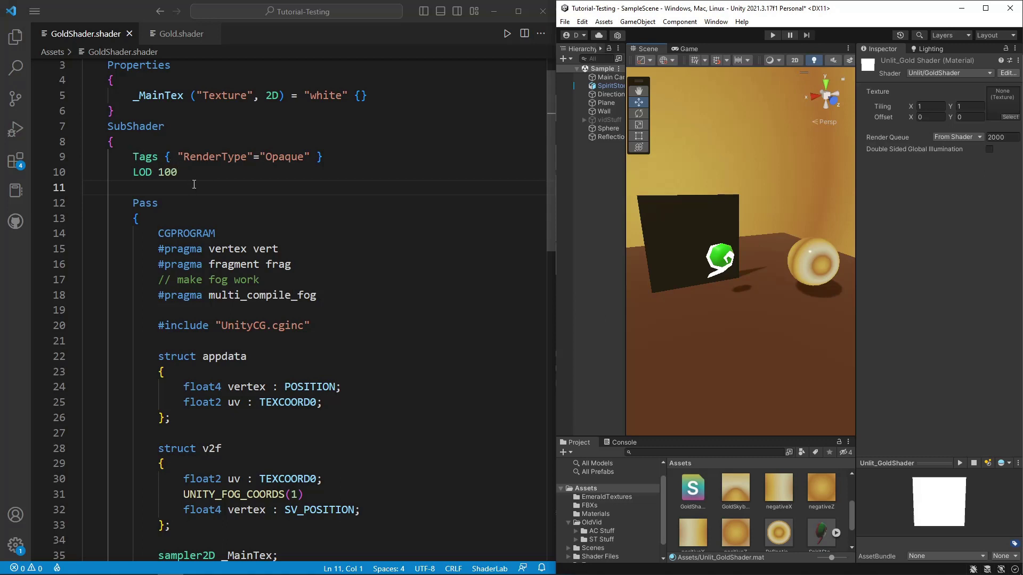
scroll(194, 184, "down", 2)
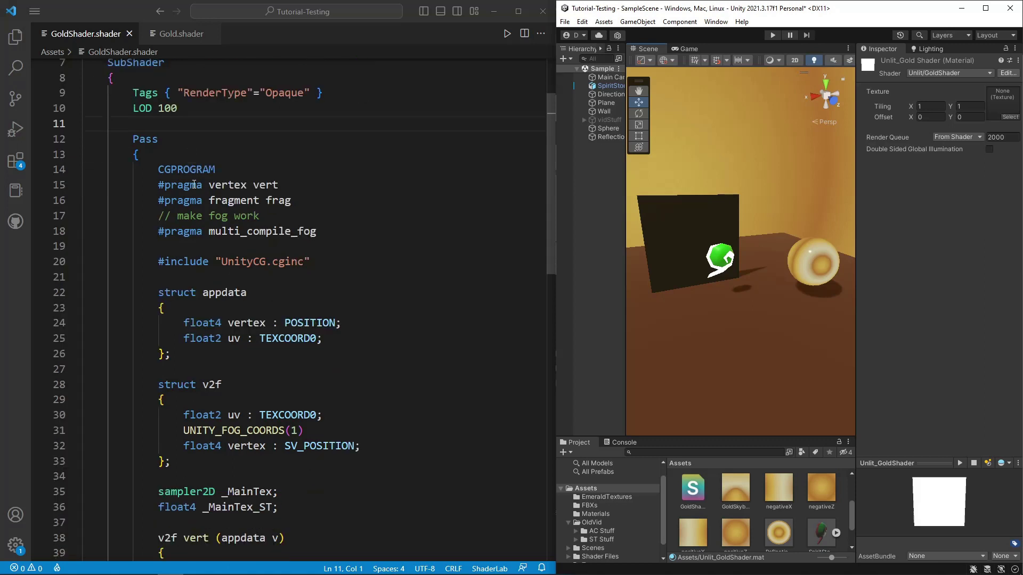
scroll(147, 131, "down", 1)
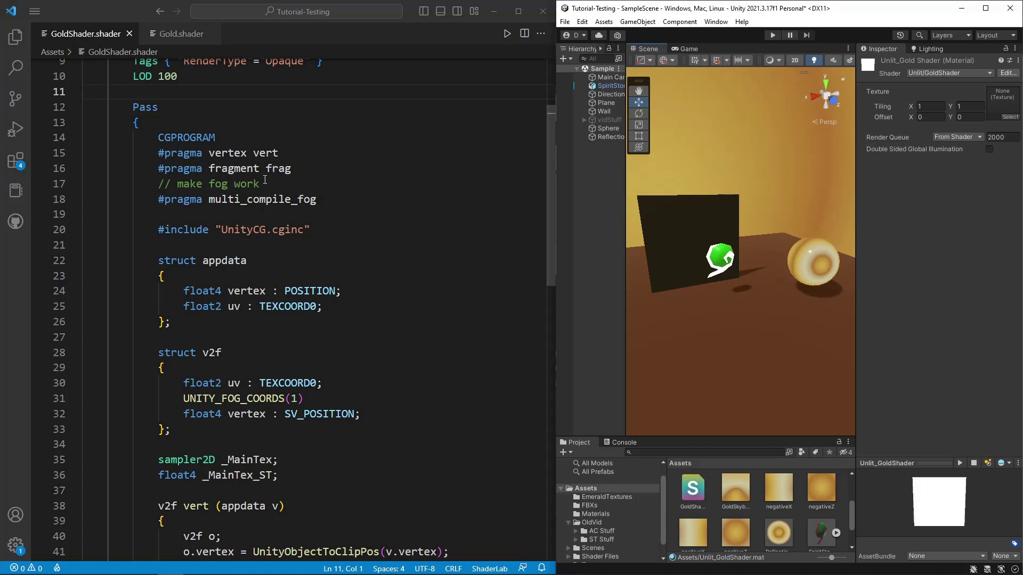
left_click_drag(322, 200, 301, 176)
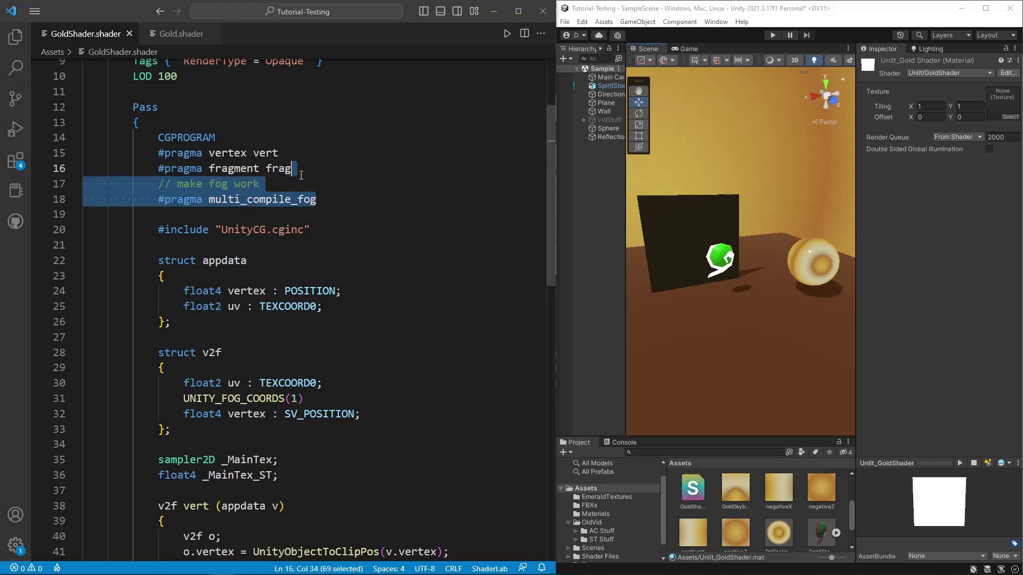
key("BackSpace")
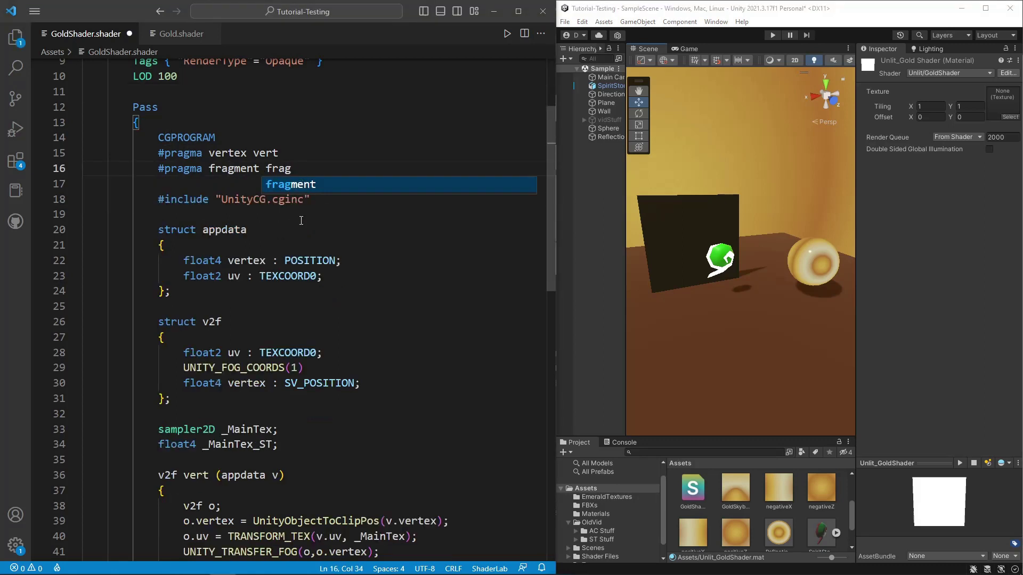
left_click(301, 216)
Step: Delete the UNITY_FOG_COORDS(1) line from the v2f struct
scroll(301, 220, "down", 1)
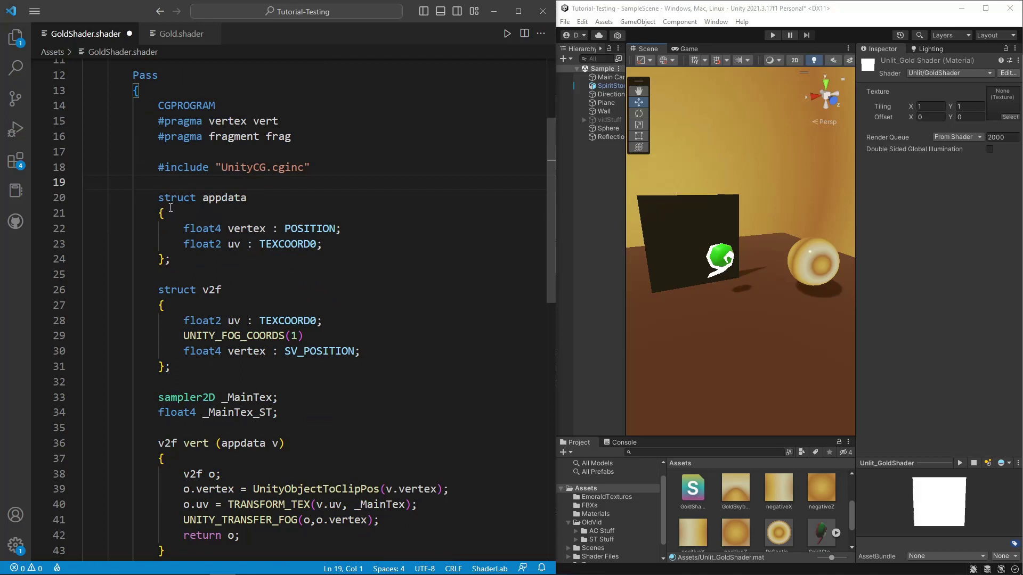
scroll(175, 203, "down", 1)
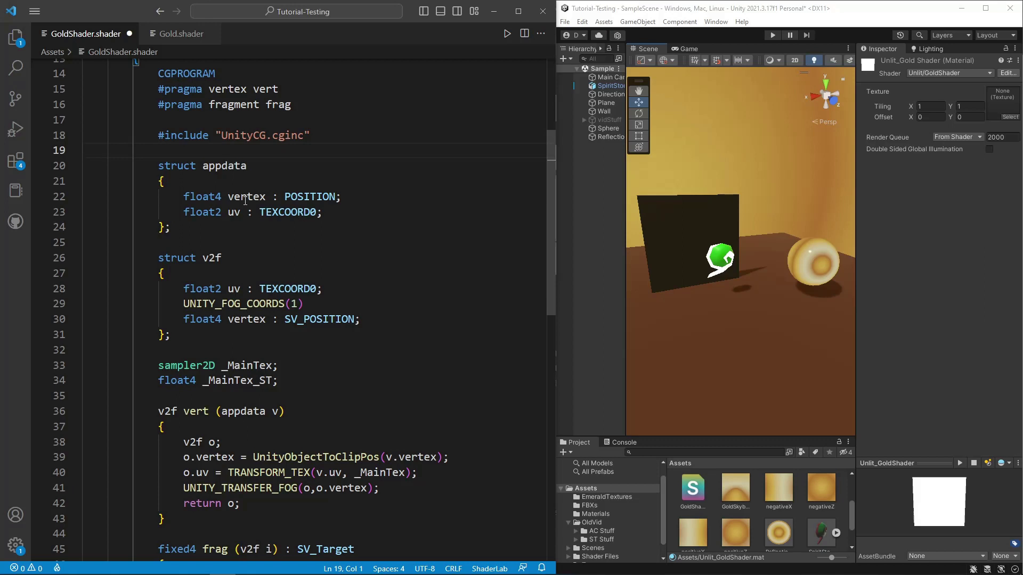
scroll(248, 237, "down", 1)
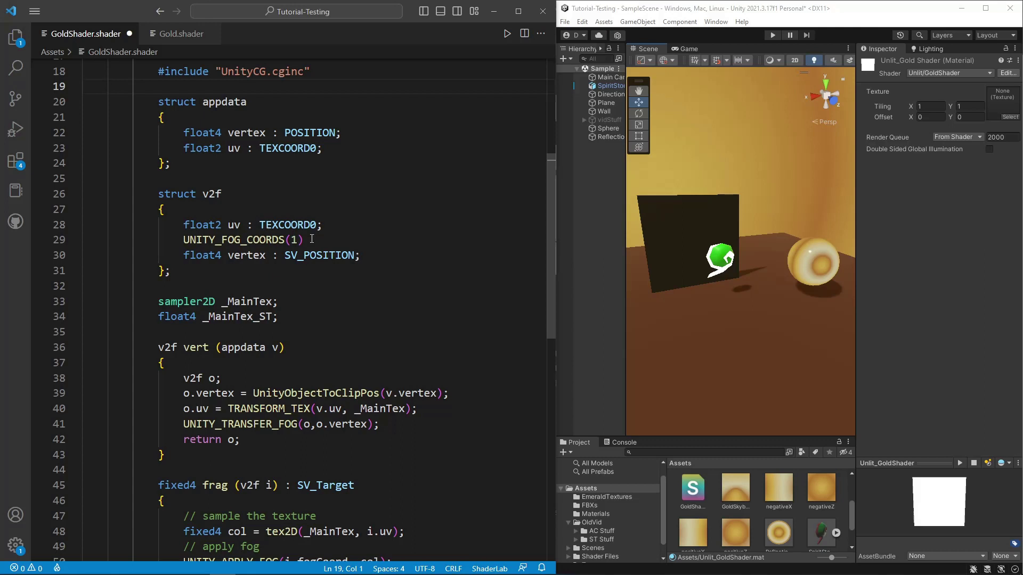
left_click_drag(312, 240, 332, 228)
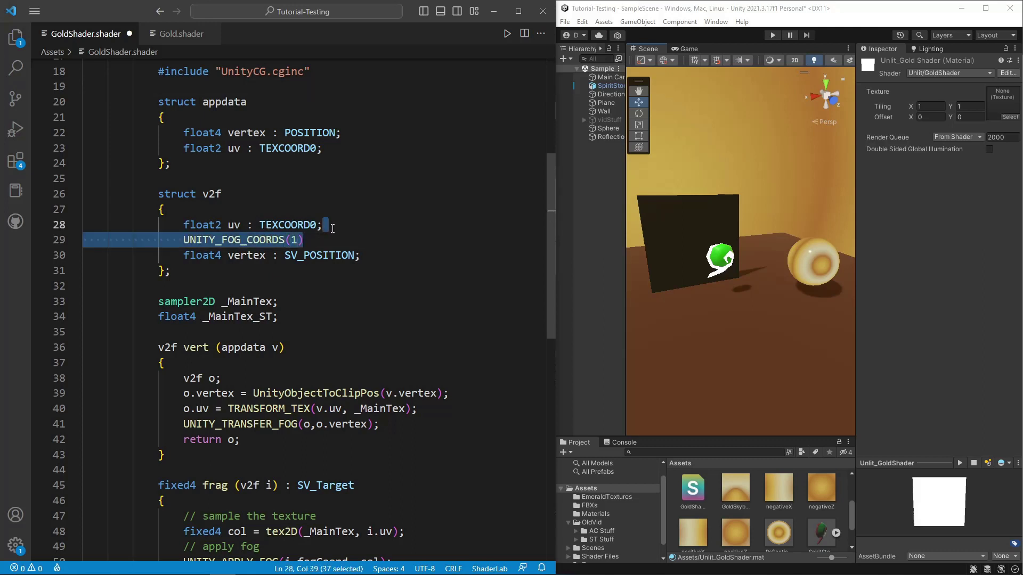
key("BackSpace")
Step: Examine the _MainTex and _MainTex_ST declarations and compare them with the _MainTex entry in the Properties block
scroll(211, 233, "down", 2)
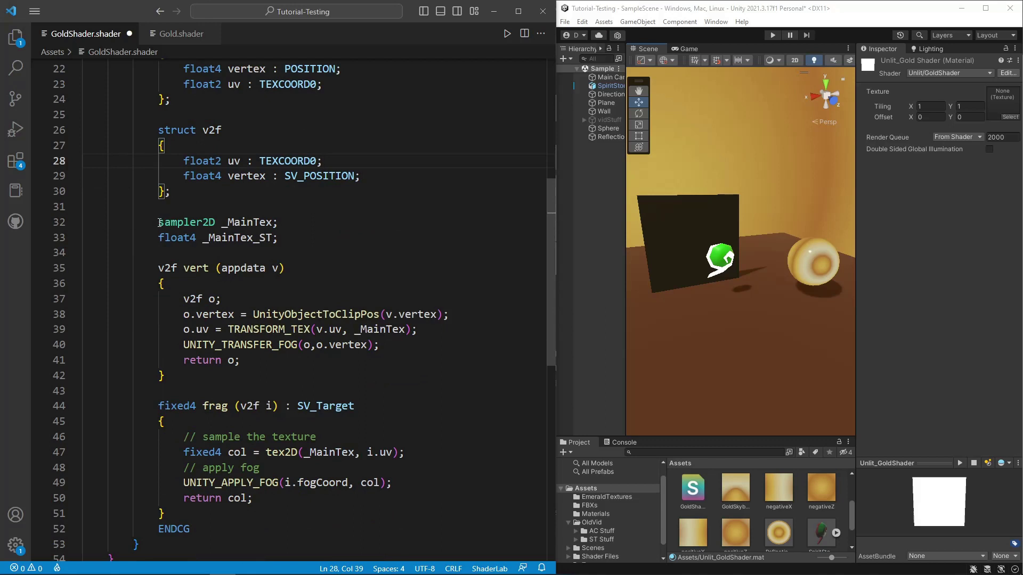
left_click_drag(158, 222, 277, 238)
left_click(278, 238)
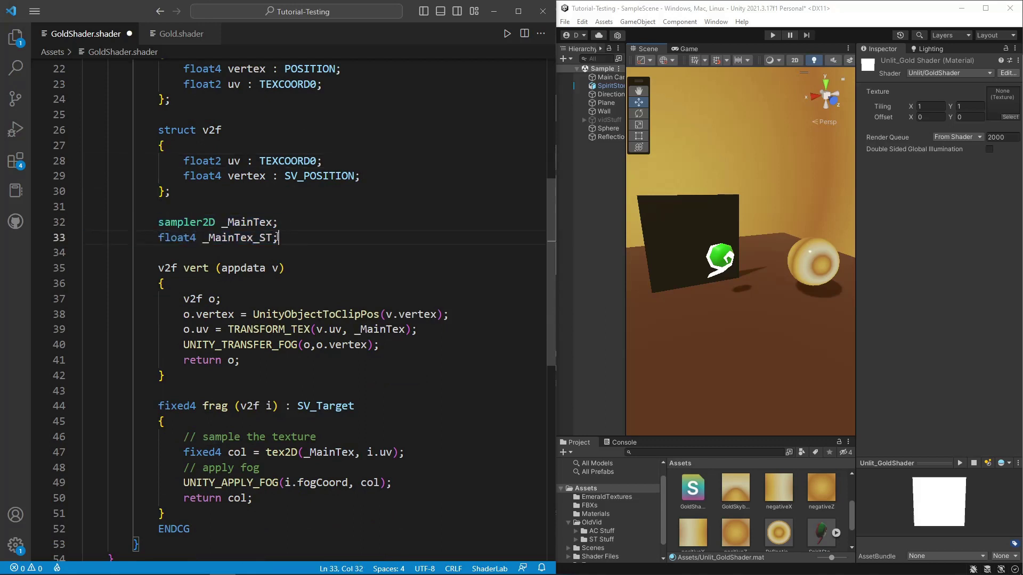
scroll(222, 228, "up", 7)
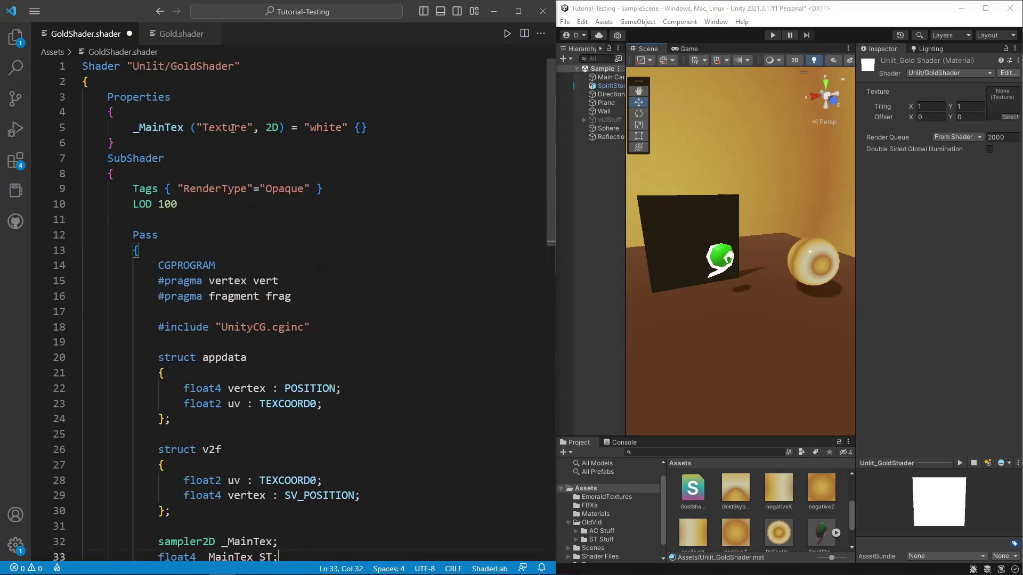
scroll(177, 129, "down", 5)
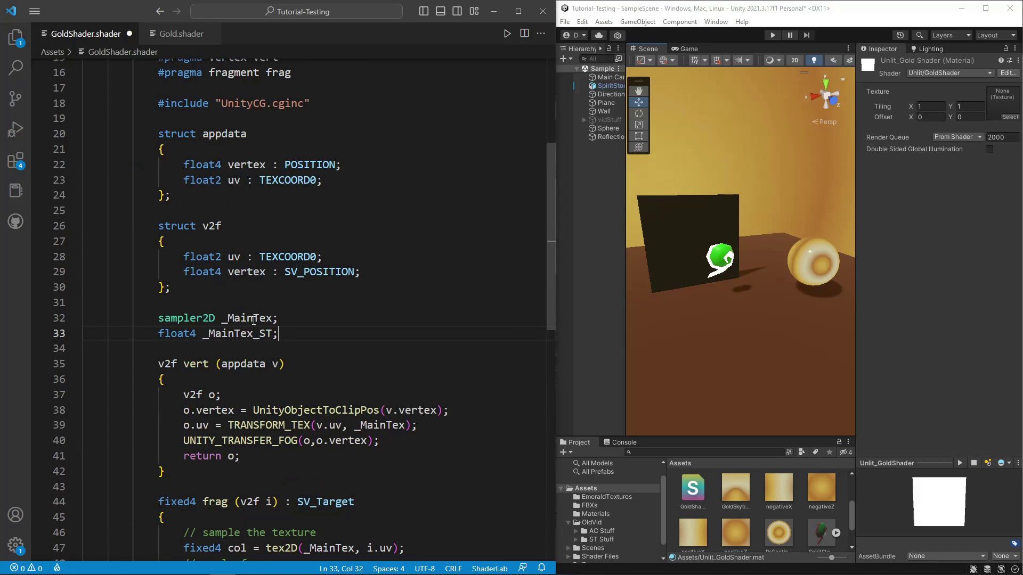
left_click_drag(216, 318, 161, 319)
left_click(294, 334)
scroll(229, 324, "down", 1)
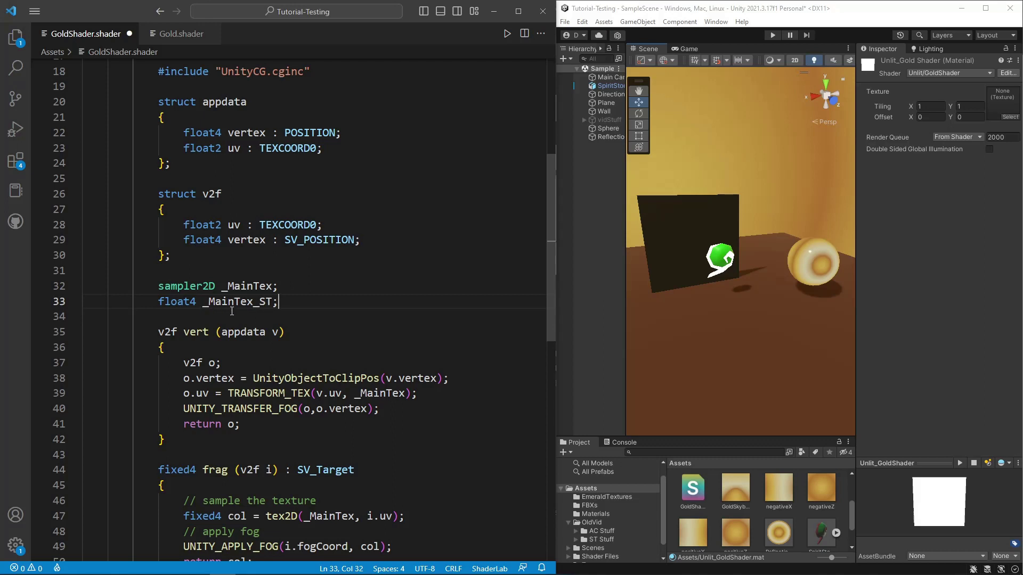
Step: Examine the vert function's return type, appdata parameter, clip-position line and UV transform line
scroll(231, 311, "down", 2)
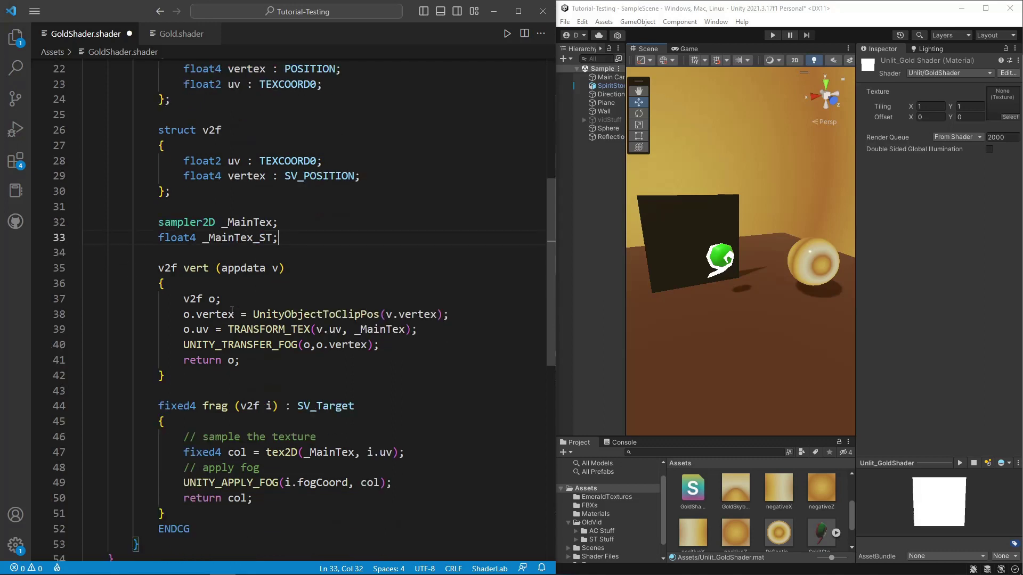
scroll(209, 289, "down", 1)
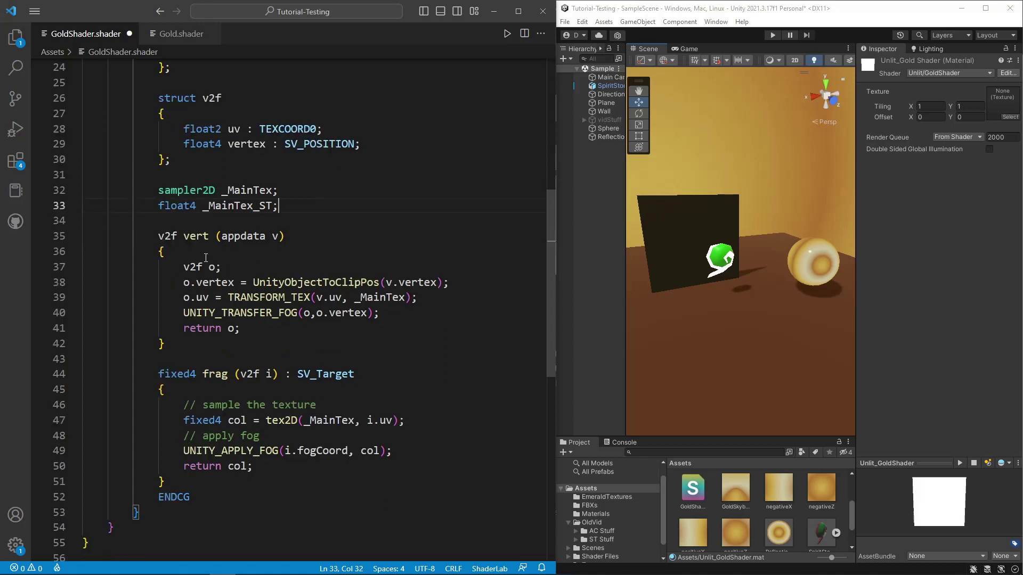
double_click(176, 237)
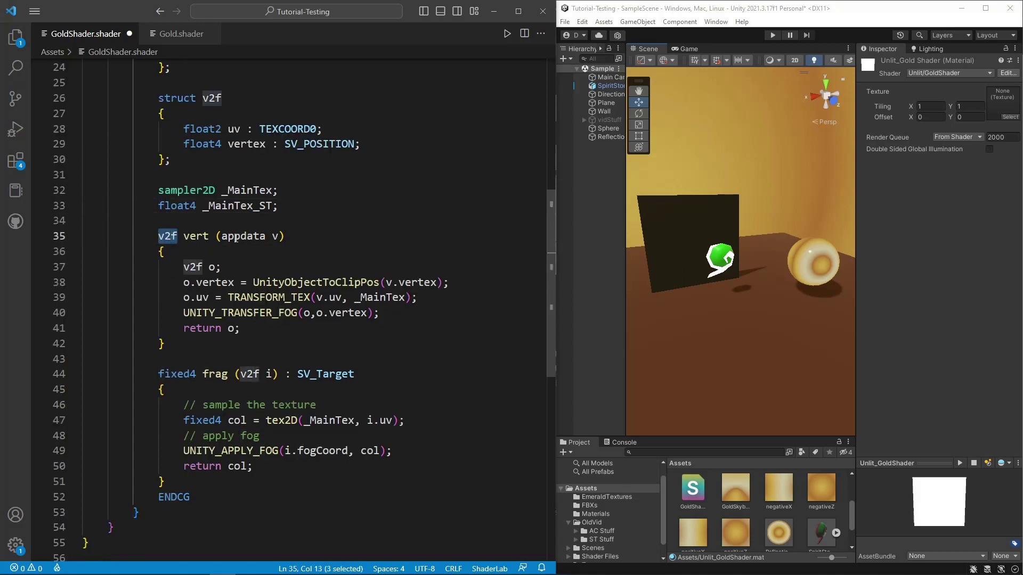
left_click_drag(222, 237, 279, 237)
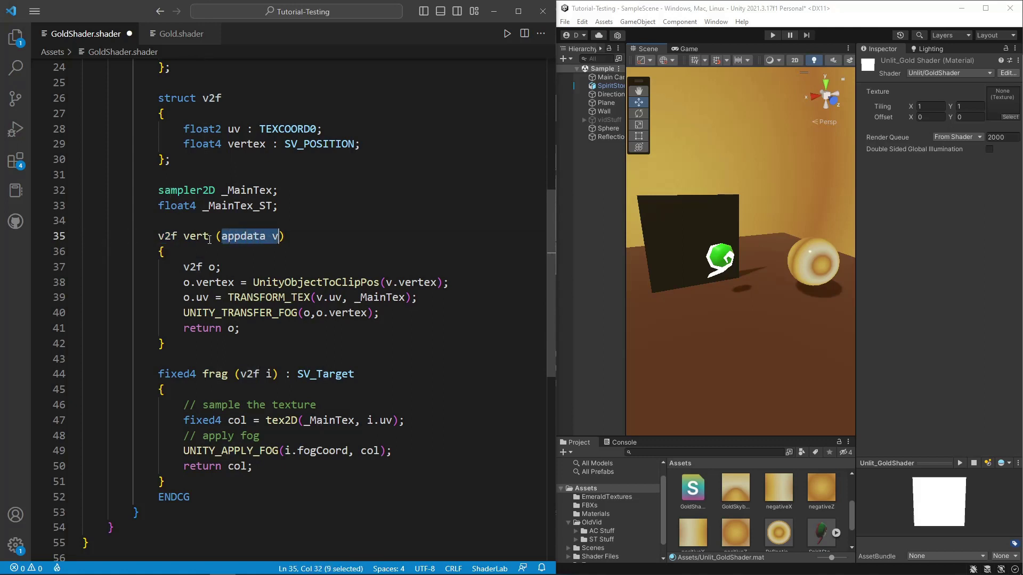
double_click(207, 238)
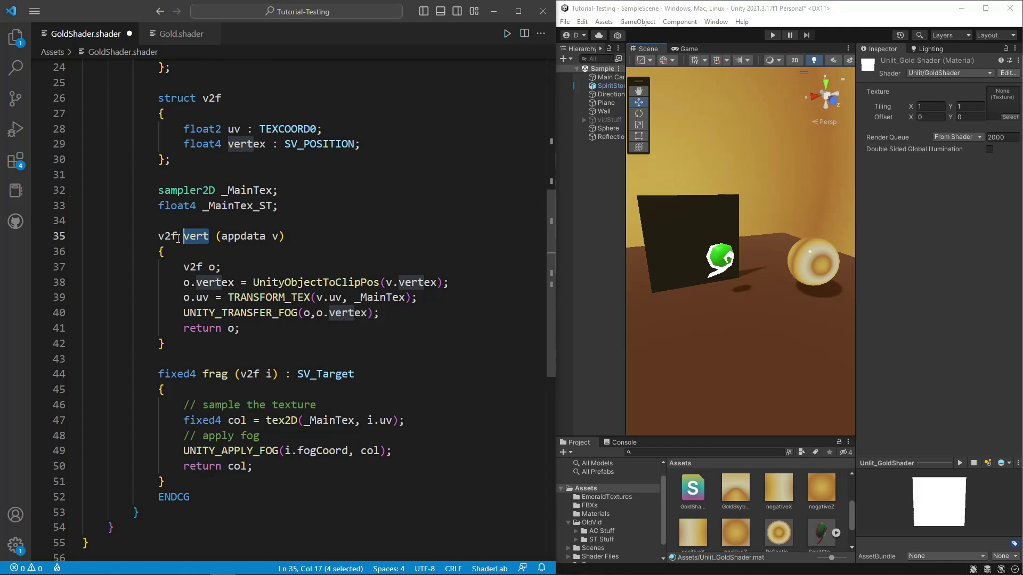
left_click_drag(222, 268, 449, 282)
left_click(185, 282)
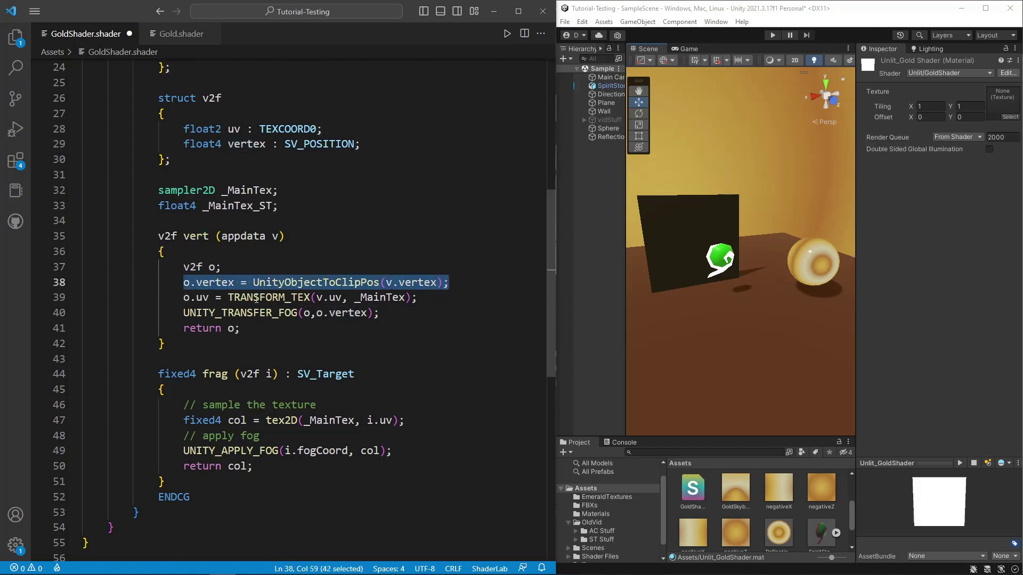
left_click_drag(184, 297, 419, 299)
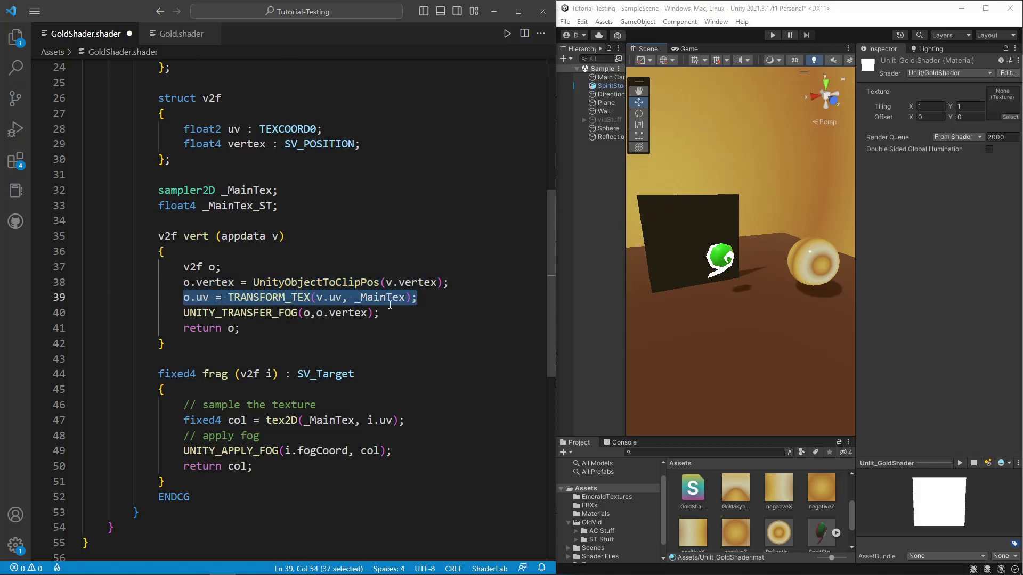
Step: Delete the UNITY_TRANSFER_FOG line from the vert function
left_click(293, 315)
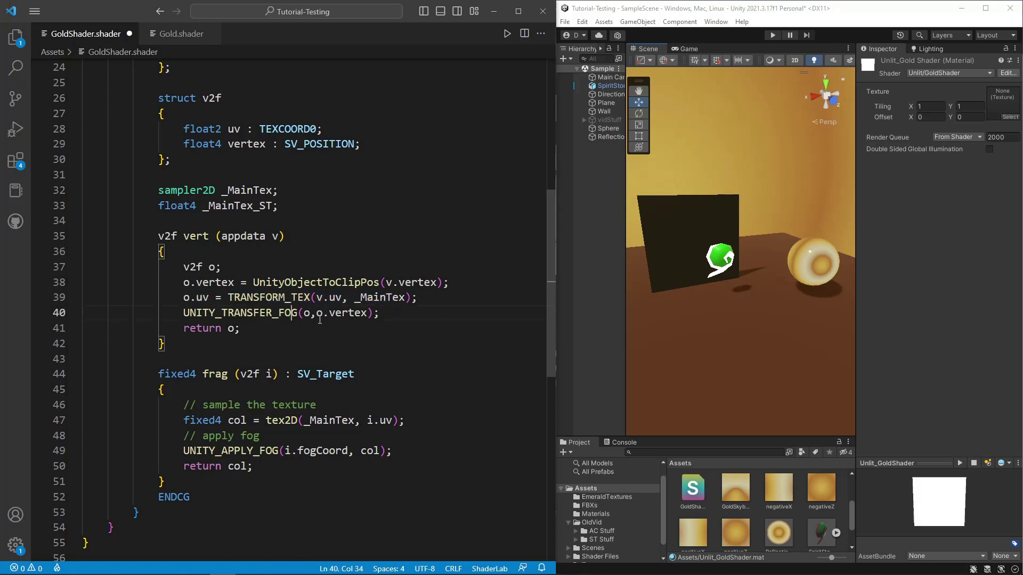
left_click_drag(381, 314, 429, 305)
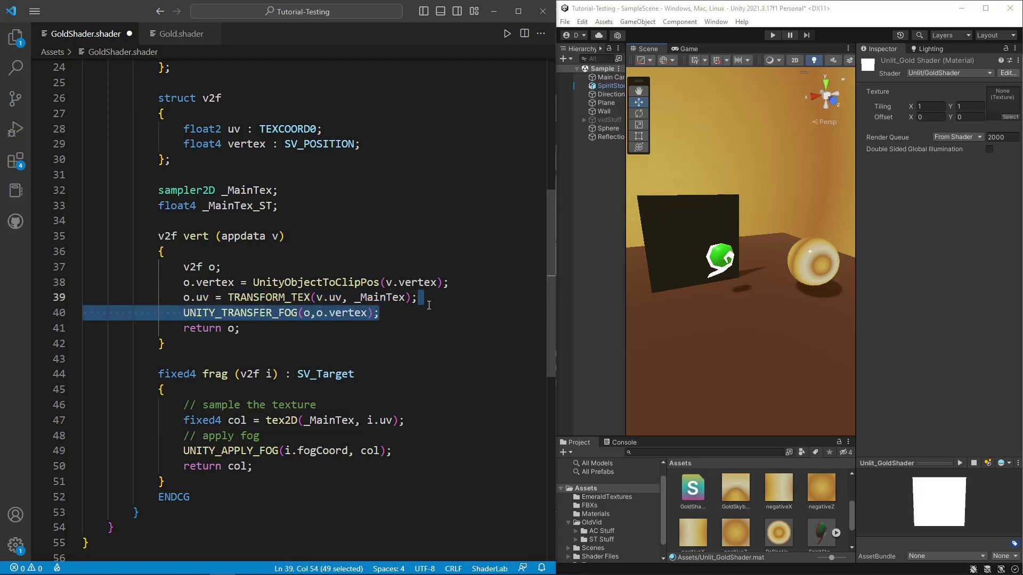
key("BackSpace")
left_click(280, 312)
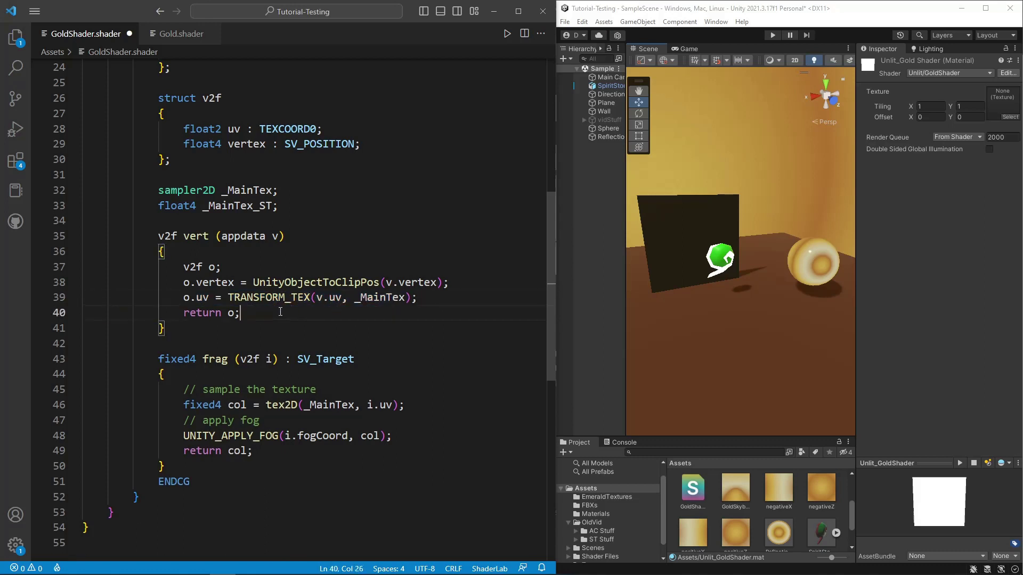
Step: Examine how the v2f output returned by vert relates to the frag function's fixed4 return type and v2f parameter
left_click(235, 313)
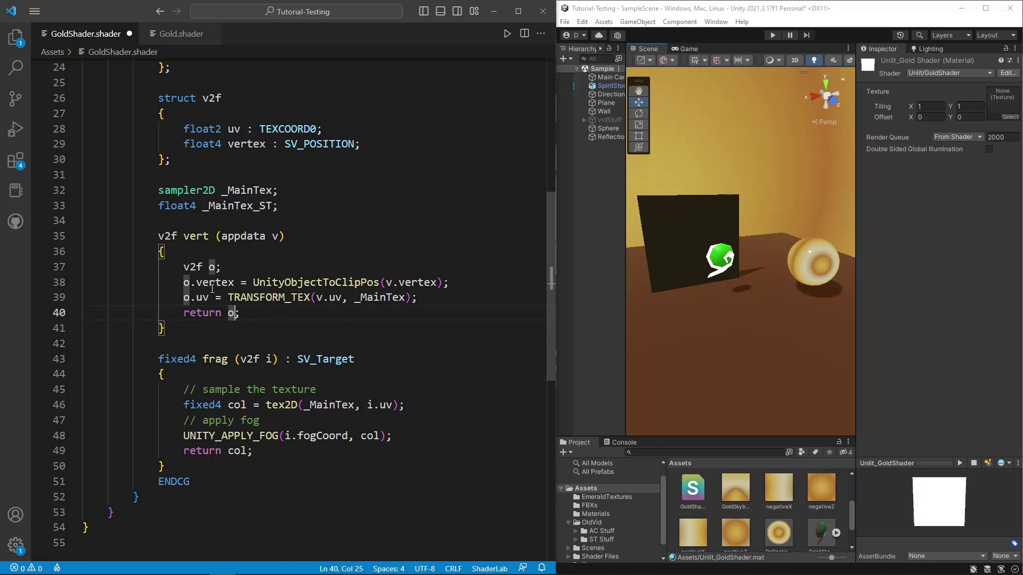
left_click(202, 269)
left_click(276, 313)
scroll(275, 313, "down", 2)
scroll(276, 312, "down", 1)
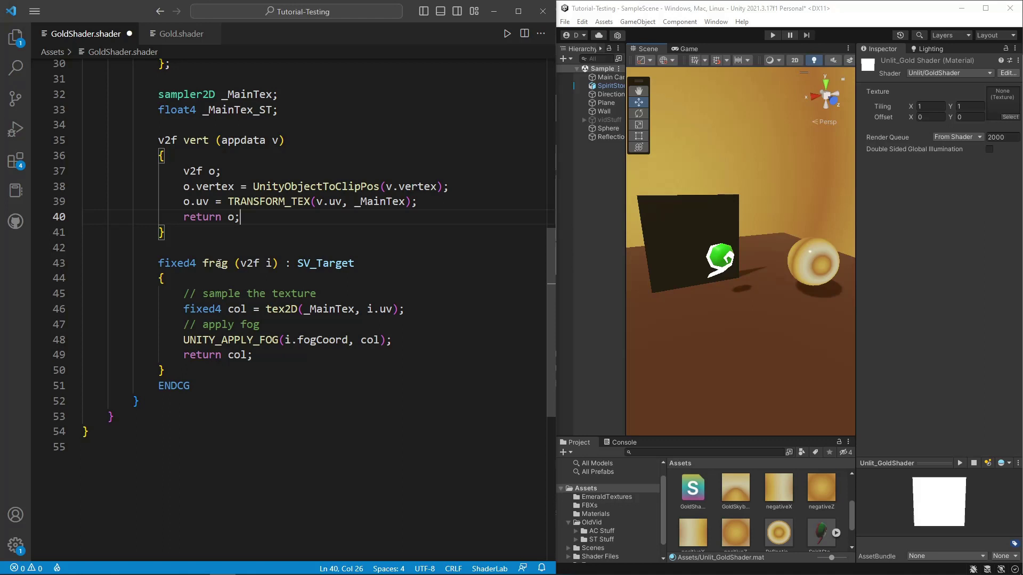
left_click_drag(196, 263, 158, 262)
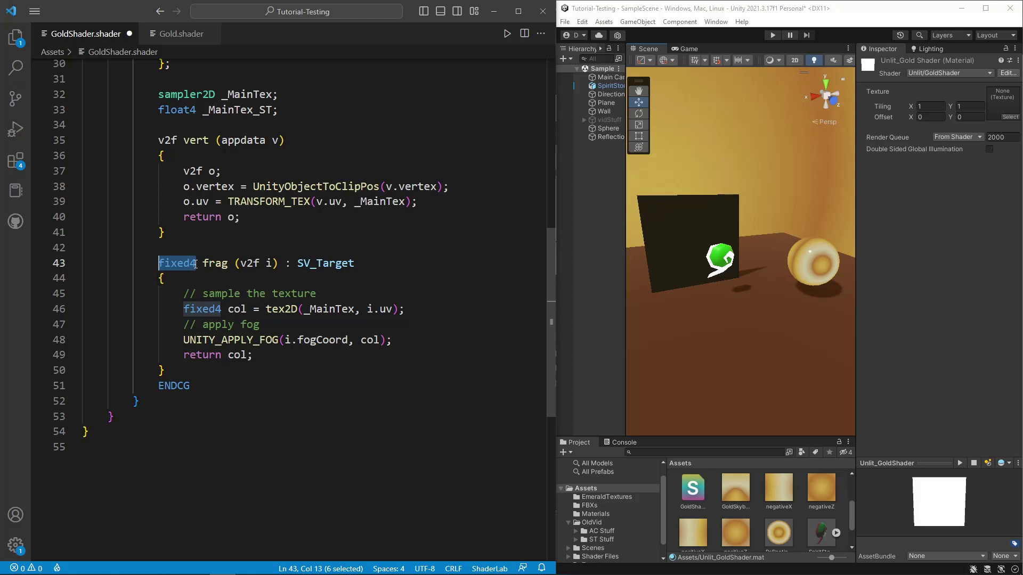
left_click_drag(271, 265, 244, 266)
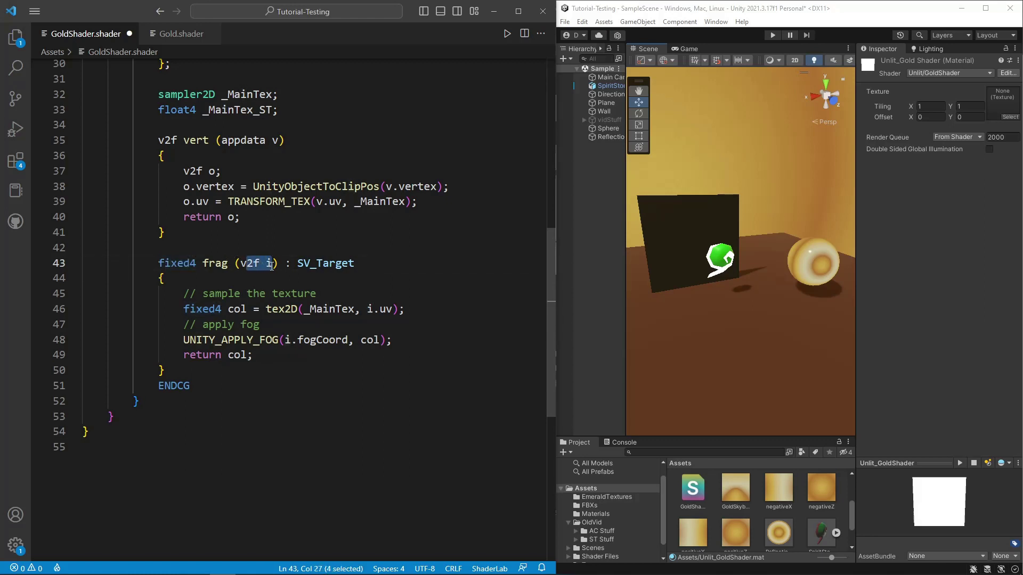
double_click(269, 264)
double_click(231, 218)
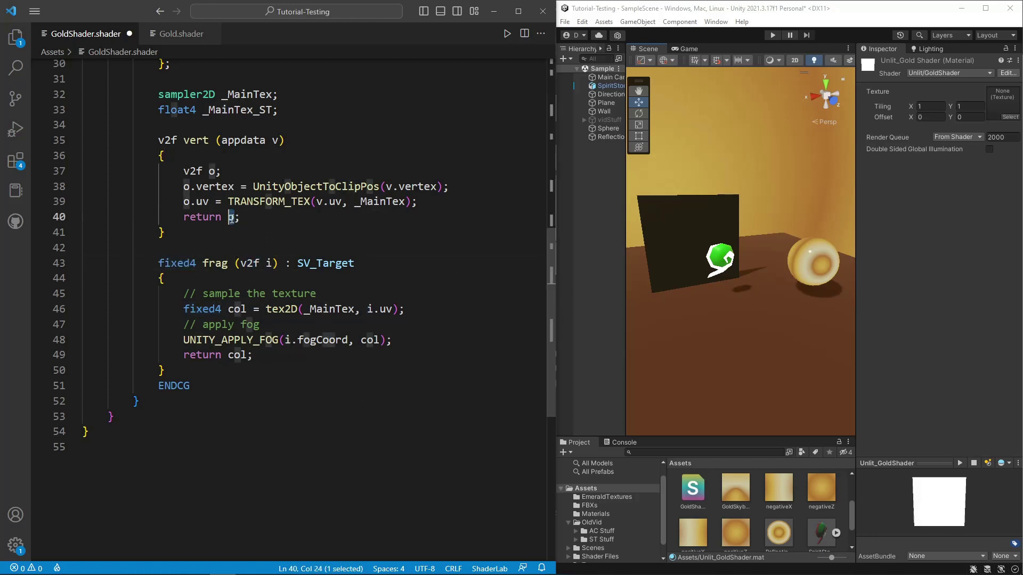
Step: Delete the "sample the texture" comment from the frag function
left_click(245, 222)
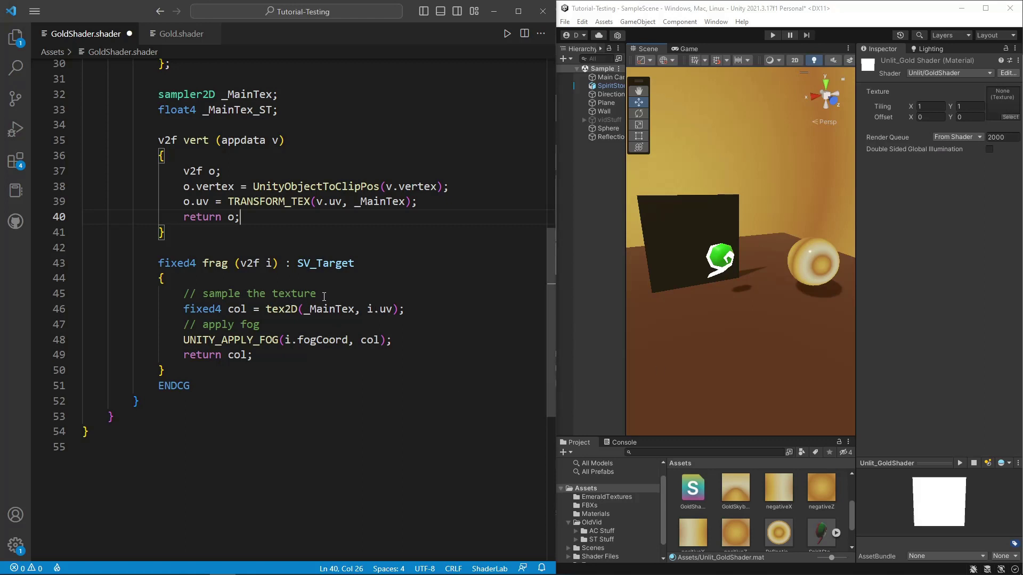
left_click_drag(322, 297, 306, 283)
key("BackSpace")
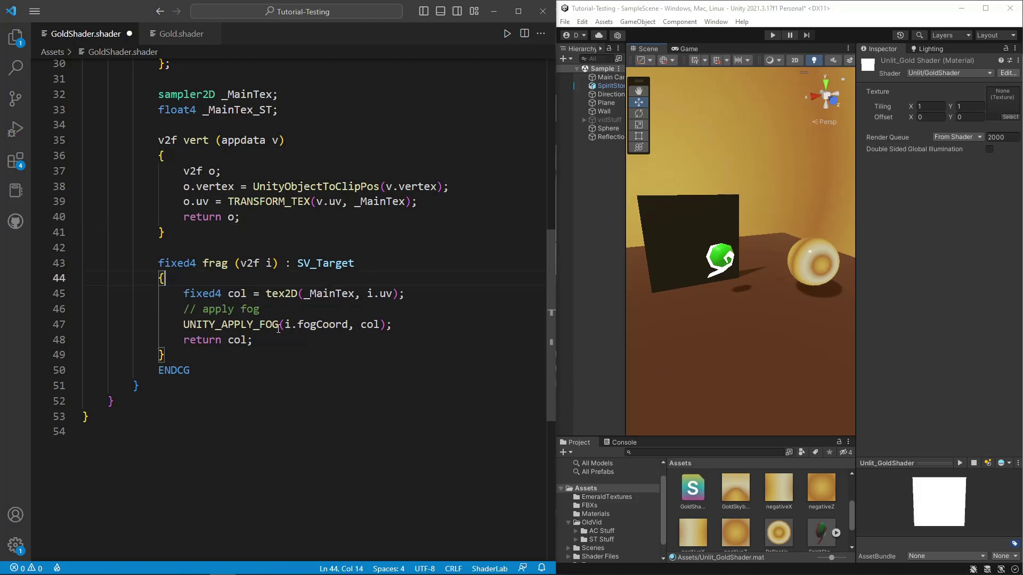
Step: Delete the "apply fog" comment and the UNITY_APPLY_FOG line from the frag function
left_click(392, 326)
left_click_drag(393, 324, 406, 300)
key("BackSpace")
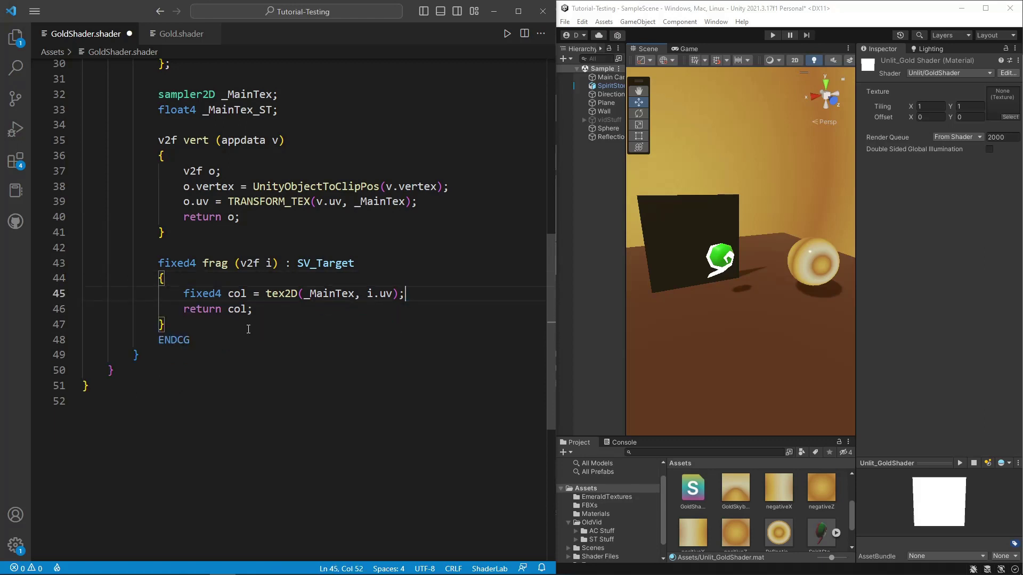
Step: Examine the return col statement at the end of the frag function
left_click_drag(260, 312, 183, 312)
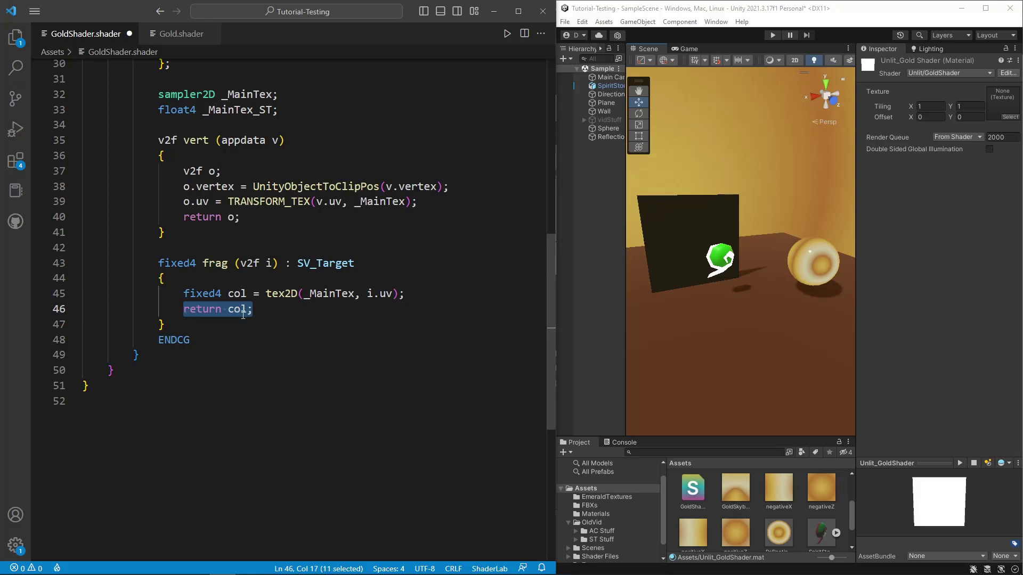
left_click(259, 312)
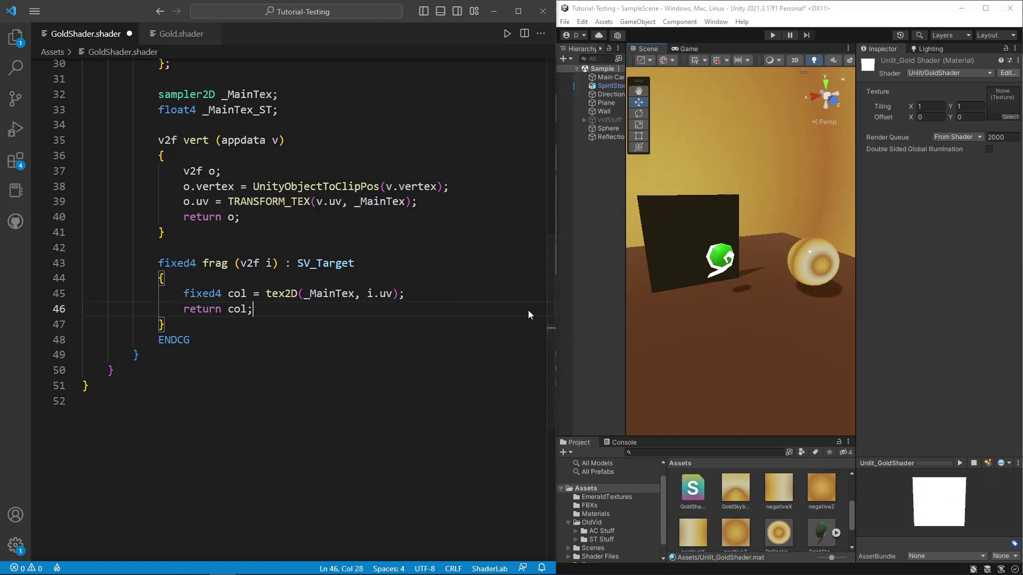
left_click_drag(257, 308, 183, 309)
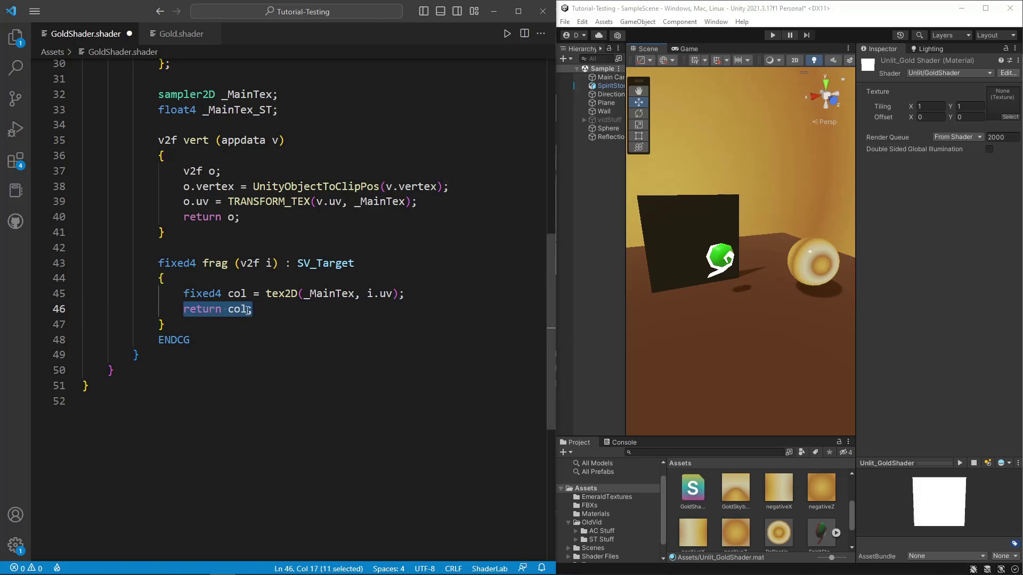
left_click(274, 313)
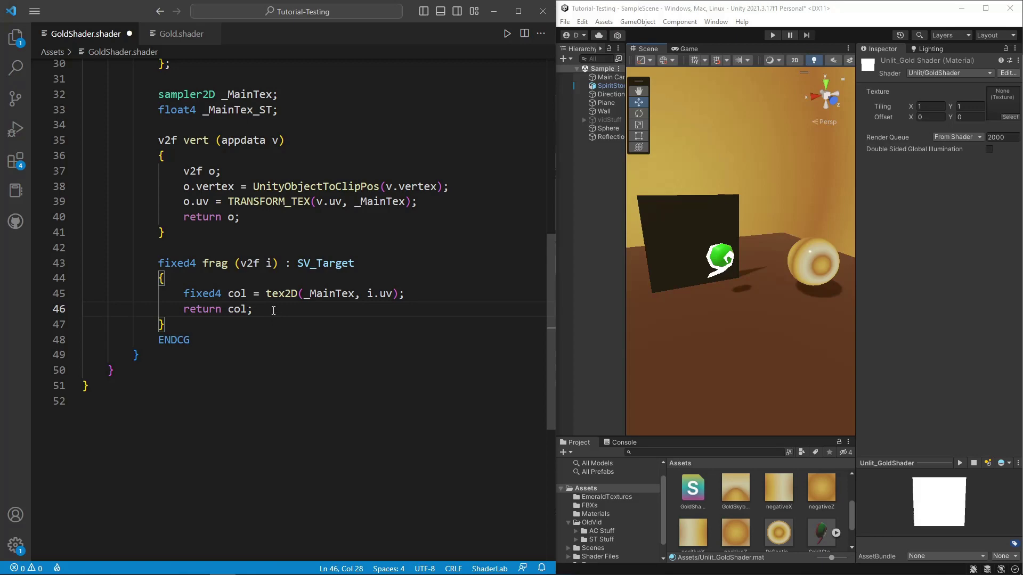
Step: Add a _Tint property below _MainTex with the label "Tint Color", type Color and default (1,1,1,1)
scroll(272, 313, "up", 10)
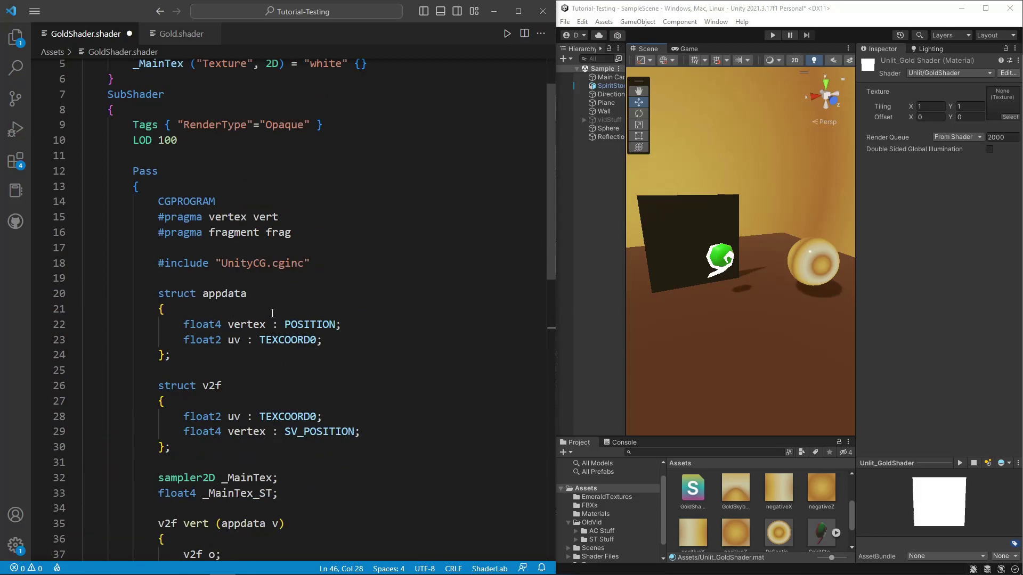
left_click(417, 122)
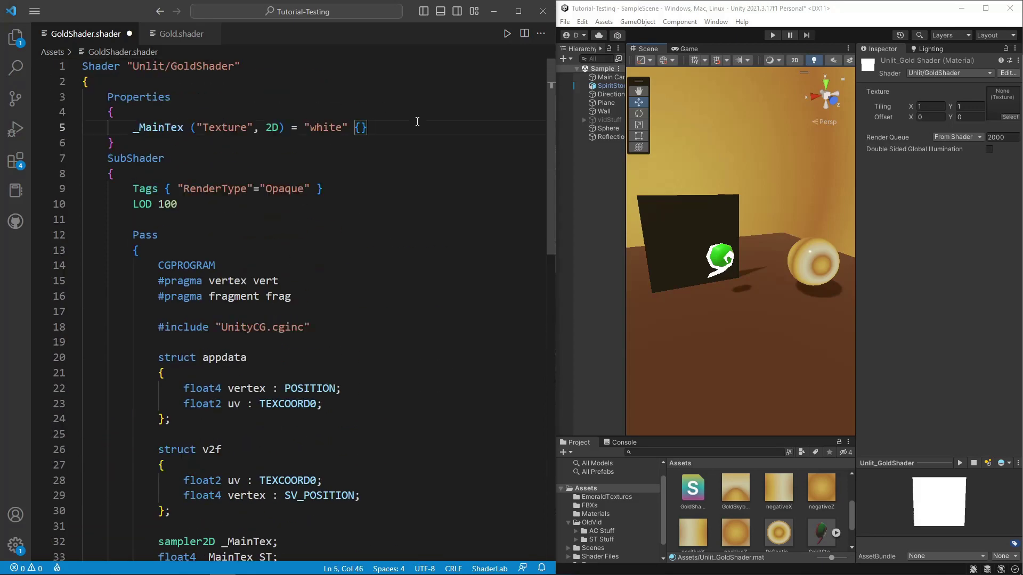
key("Return")
type("_T")
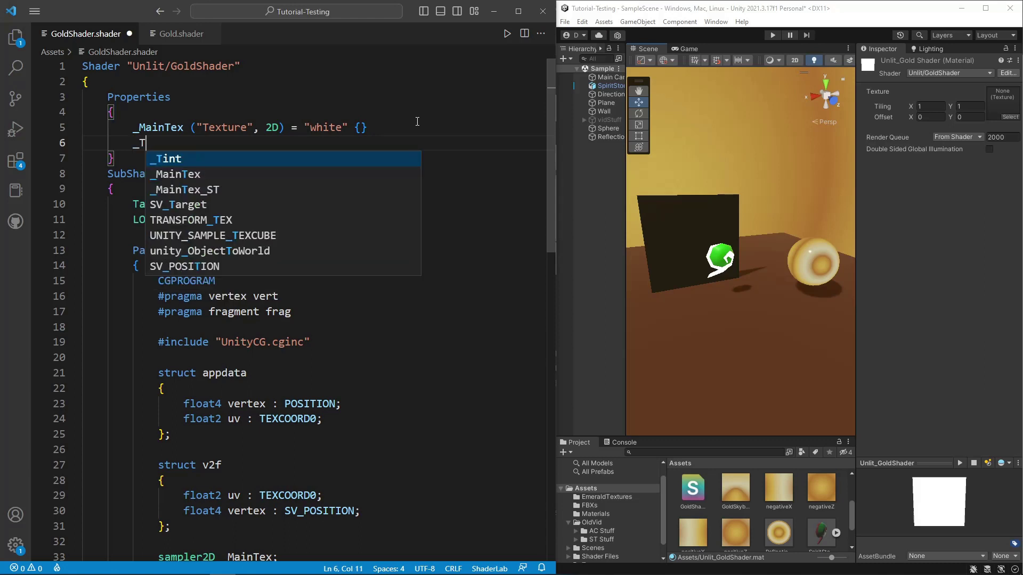
type("int (\"")
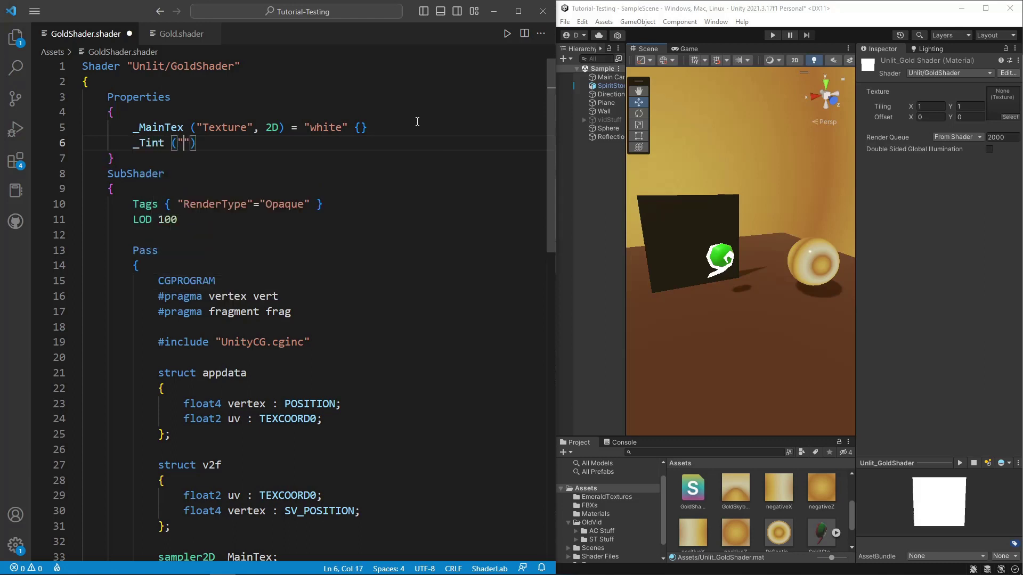
type("Tint Color\", Color)")
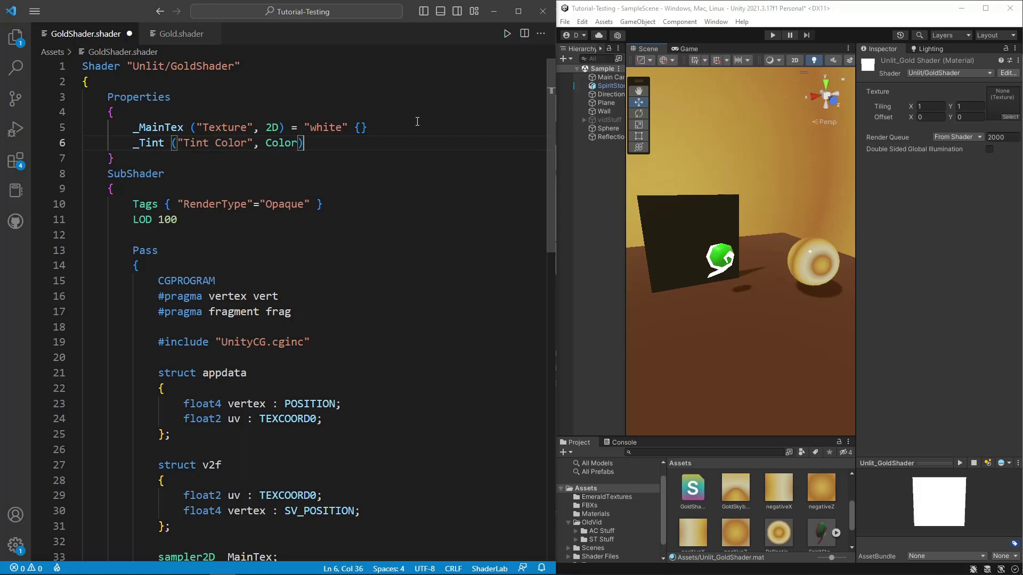
type(" = (1,1,1,1")
left_click(388, 147)
Step: Declare the variable float4 _Tint; below the _MainTex_ST declaration
double_click(142, 148)
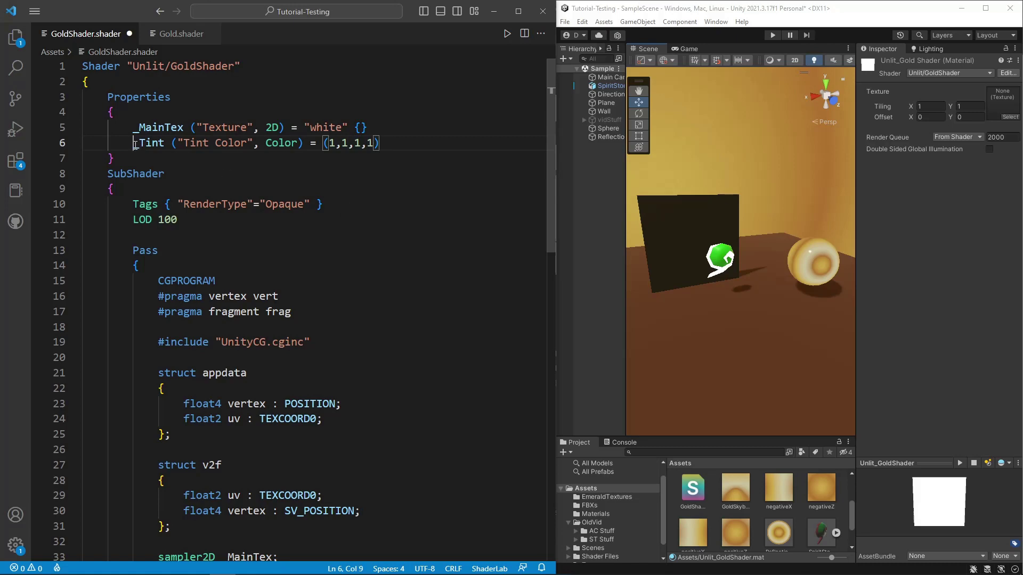
scroll(273, 326, "down", 5)
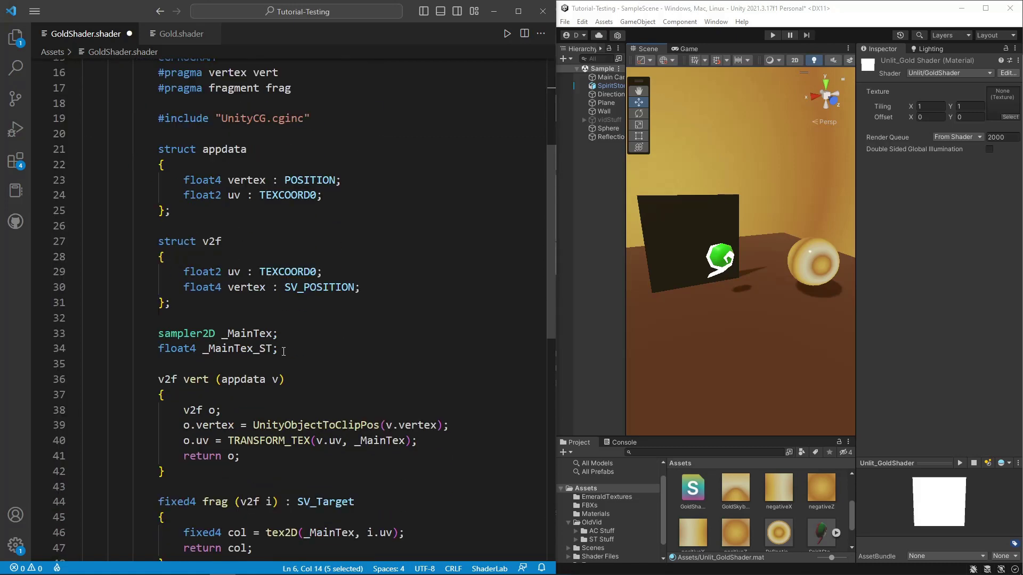
left_click(283, 351)
key("Return")
type("floa")
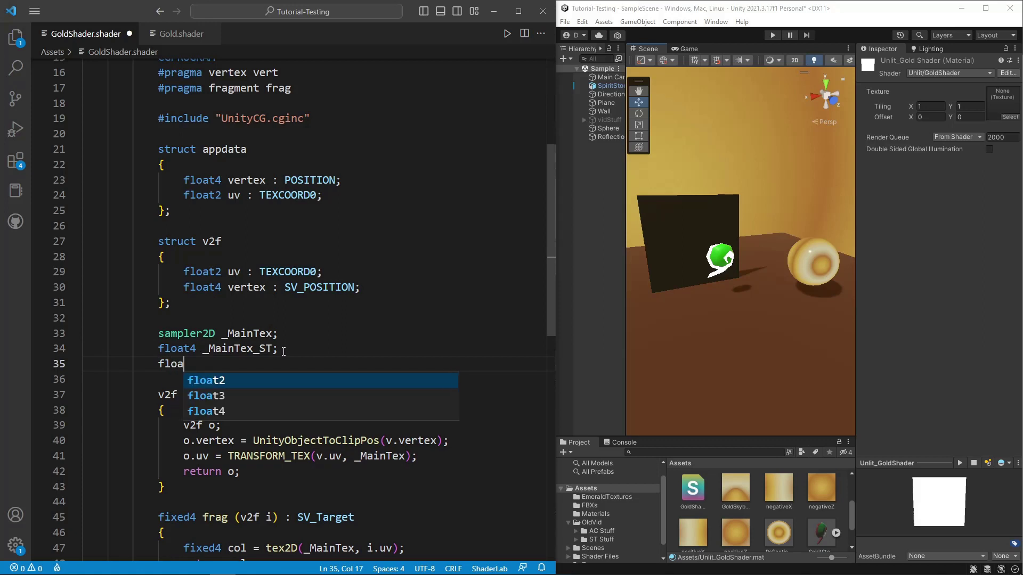
type("t4 (")
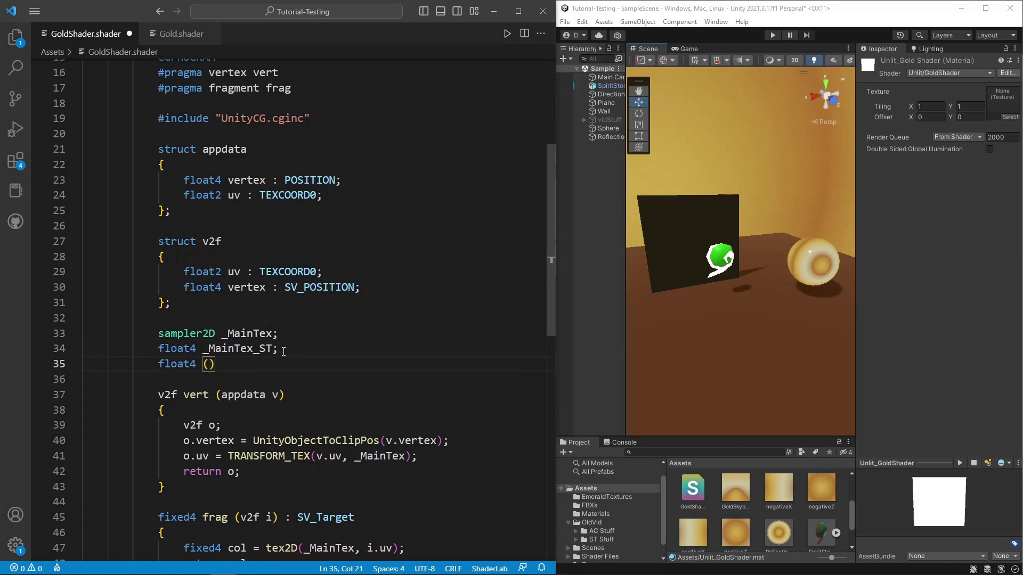
key("BackSpace")
type("_")
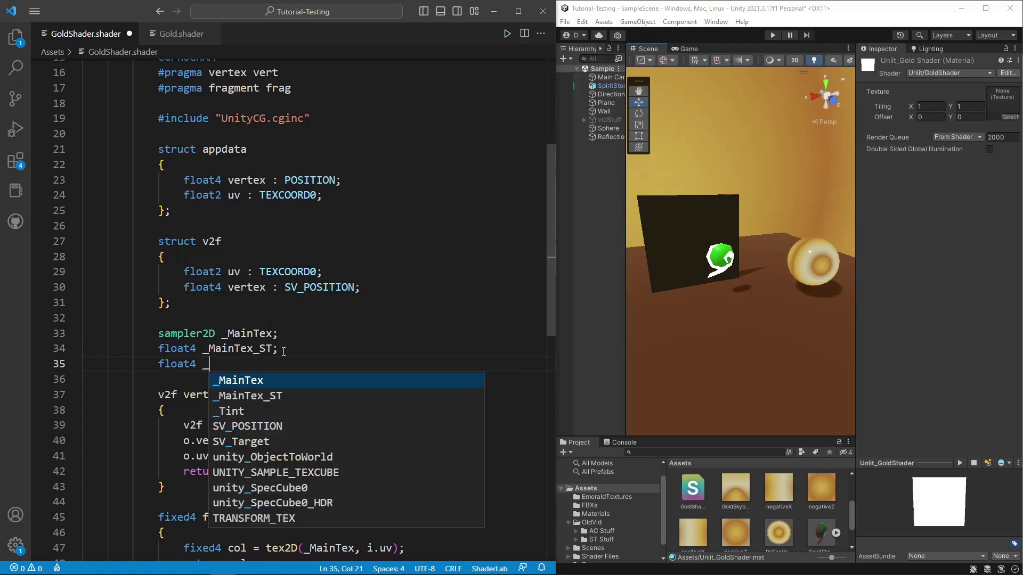
type("Tint;")
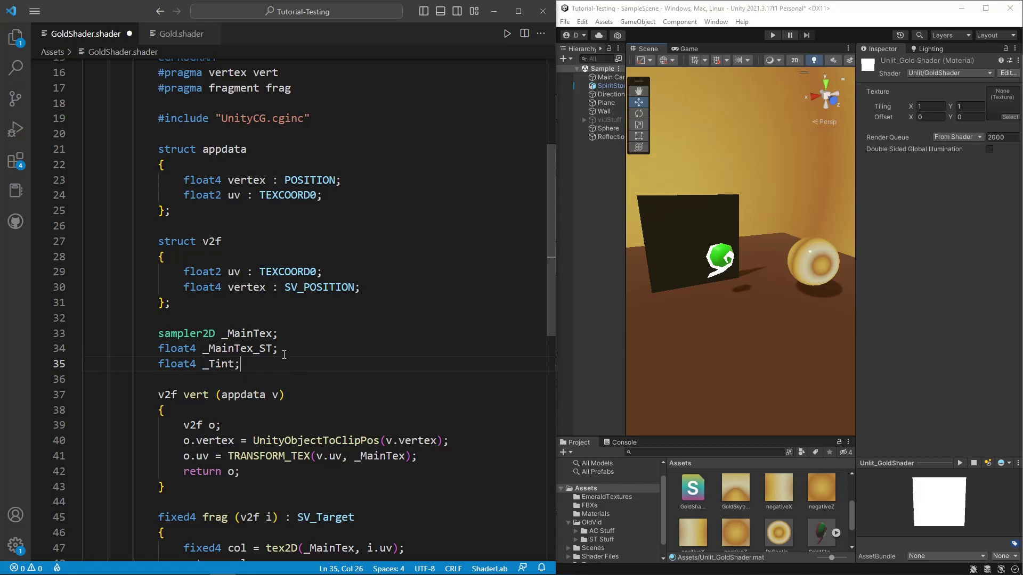
left_click(284, 355)
Step: Save the GoldShader file and switch to Unity to reload the shader
scroll(277, 373, "down", 4)
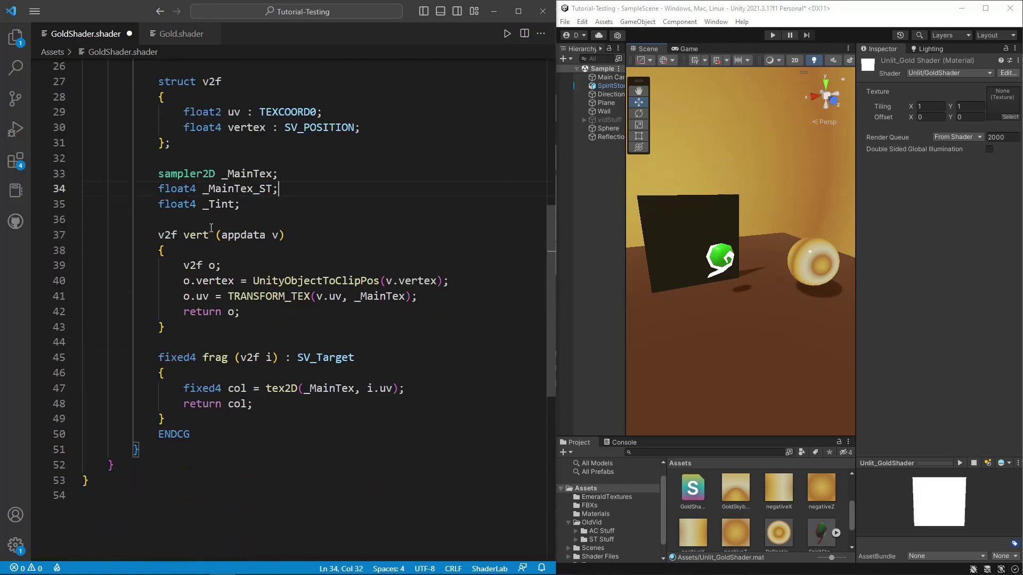
left_click(268, 405)
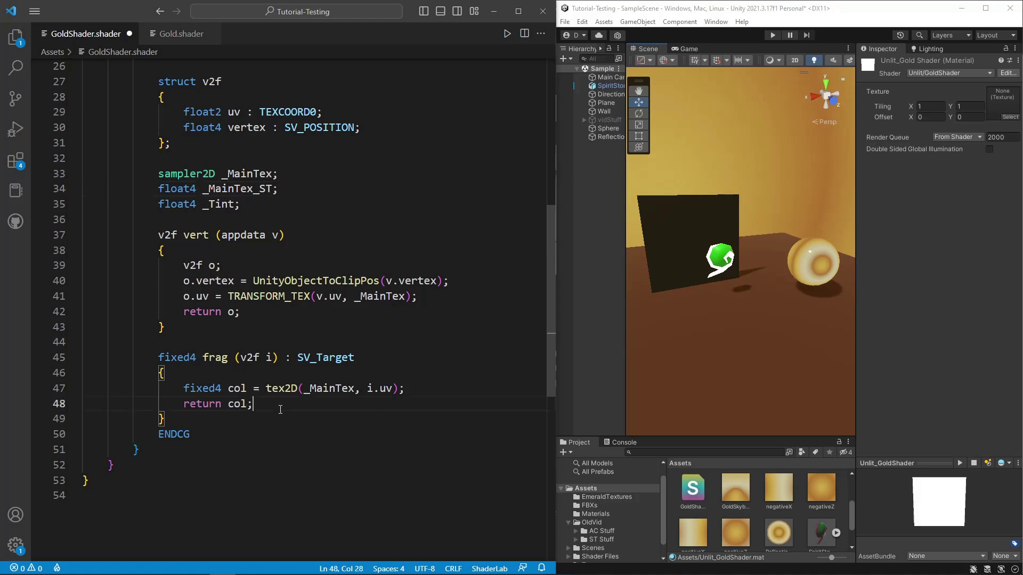
key("ctrl+s")
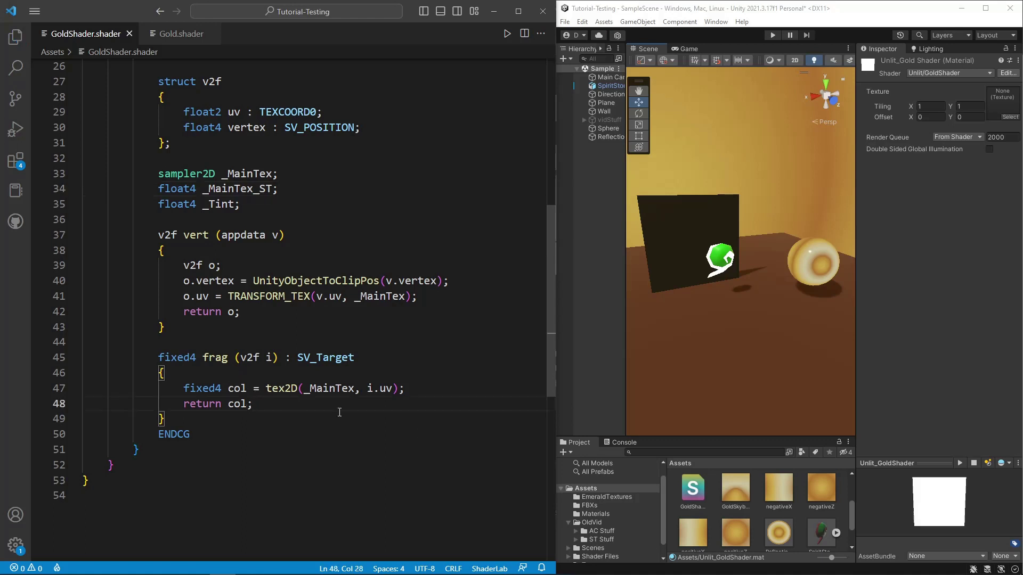
left_click(912, 403)
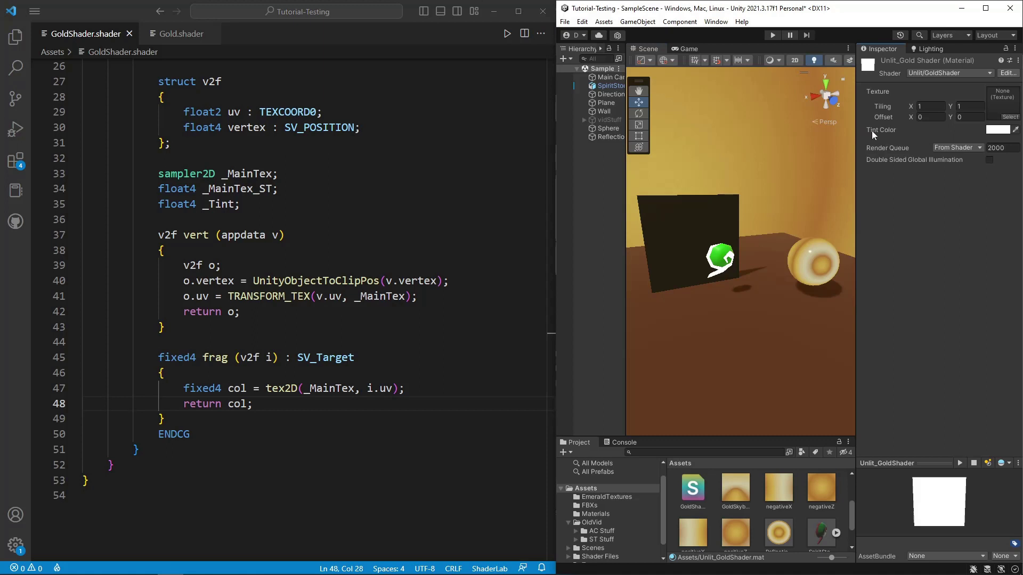
Step: Set the gold material's Tint Color to pure red, FF0000
left_click(997, 133)
left_click_drag(1004, 217, 994, 177)
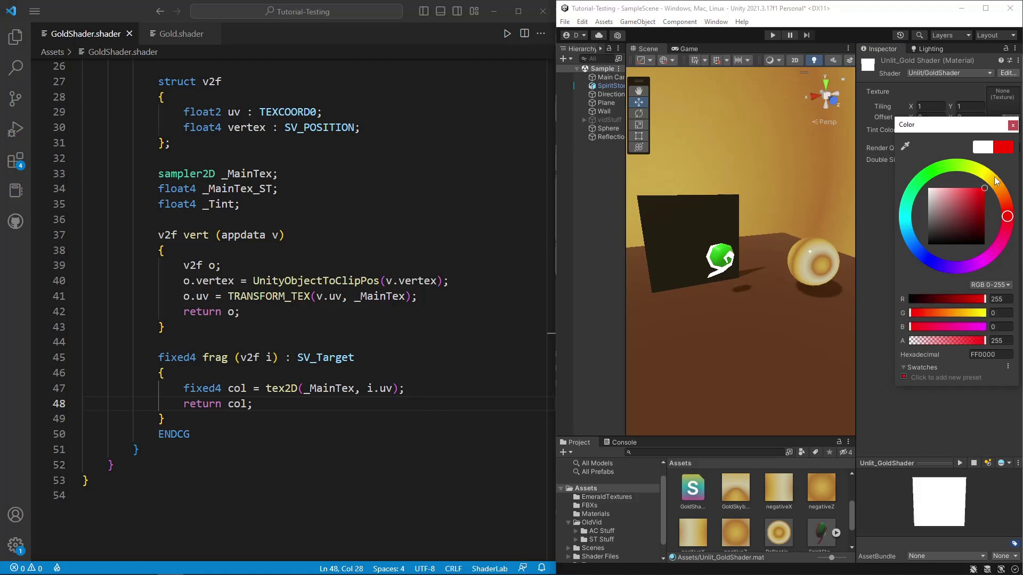
left_click(1013, 124)
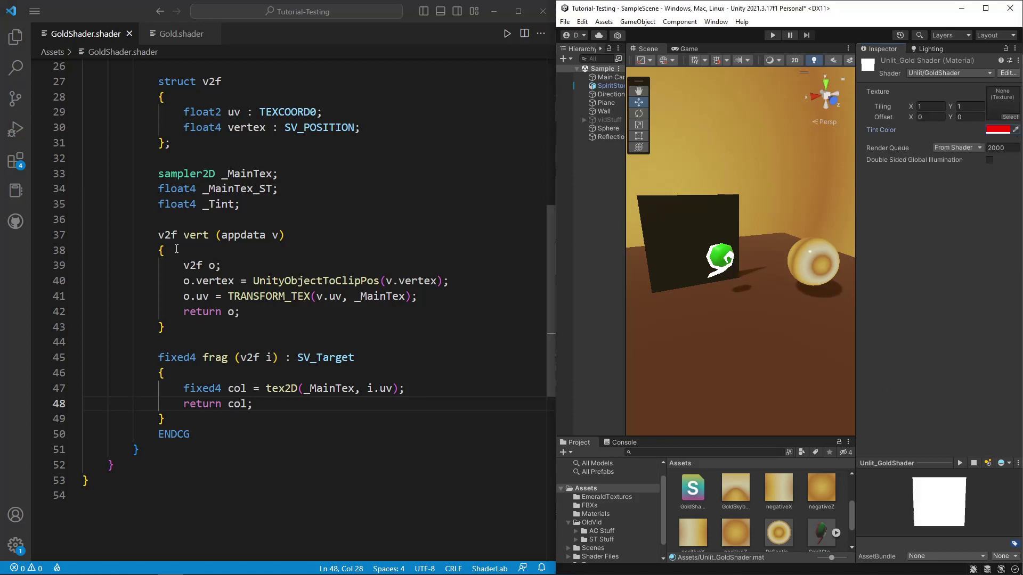
Step: Multiply the colour returned by the frag function by _Tint, save the shader and reload it in Unity
left_click_drag(165, 211, 221, 211)
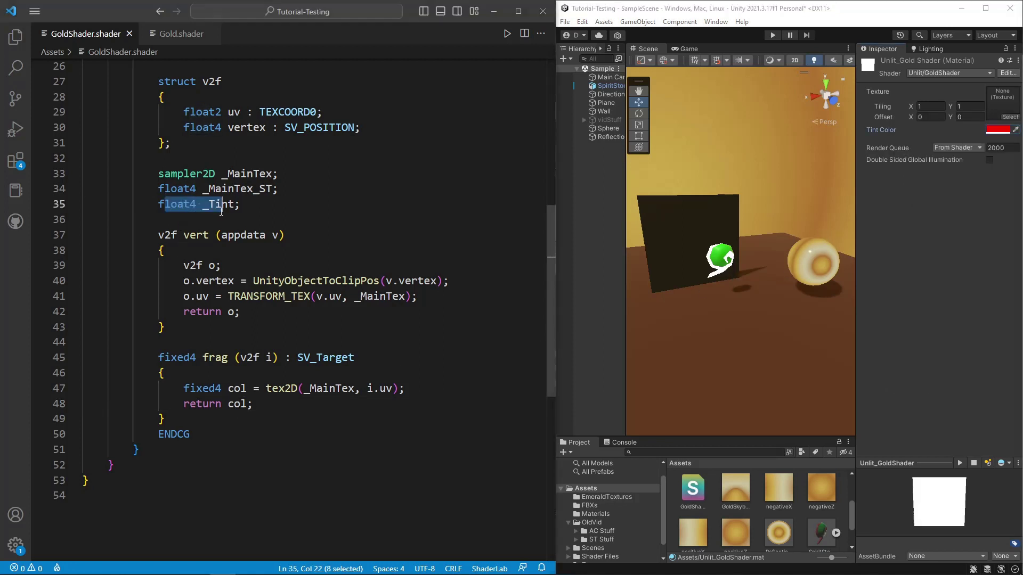
left_click(246, 404)
type("* ")
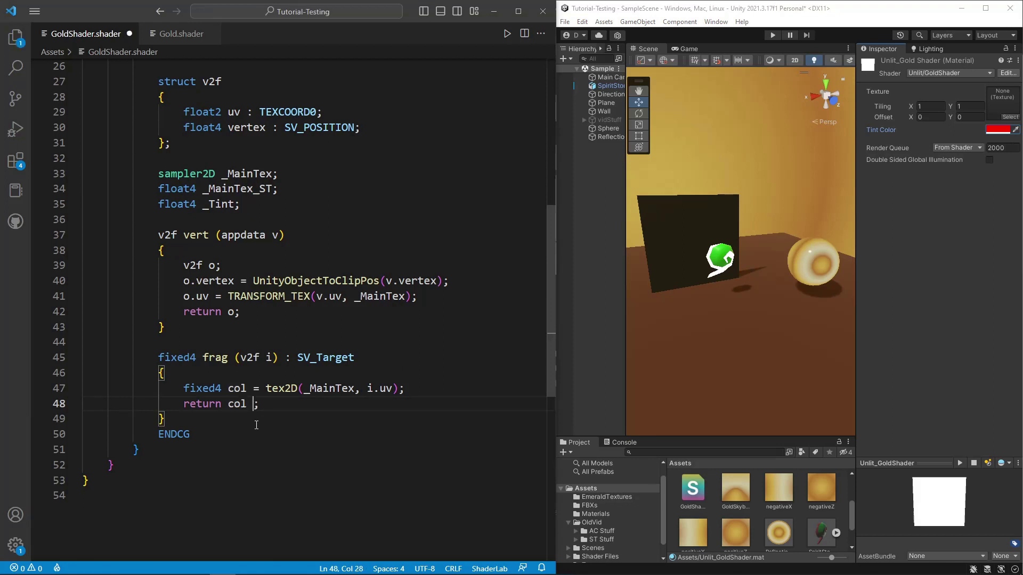
type("_Tint")
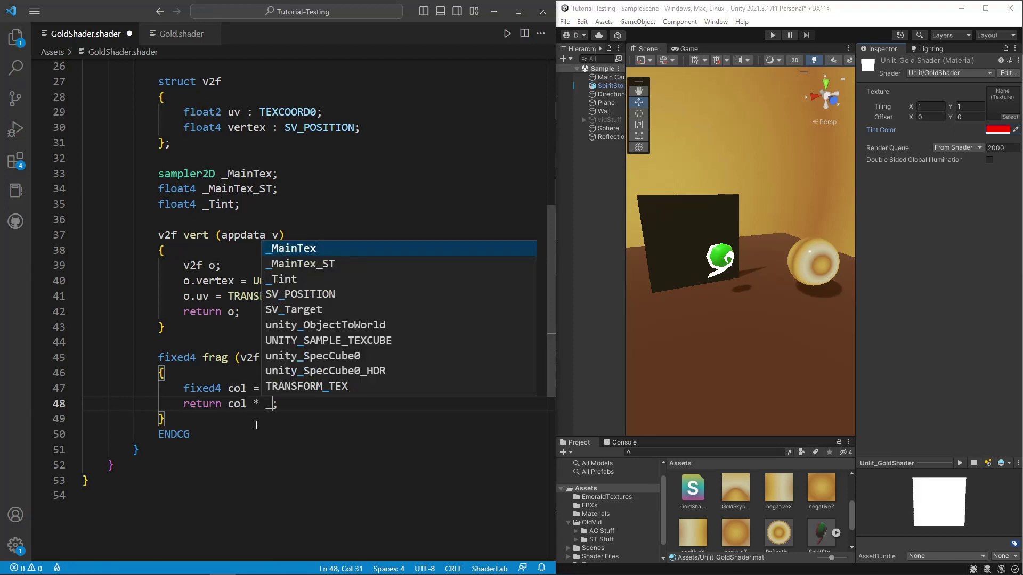
key("ctrl+s")
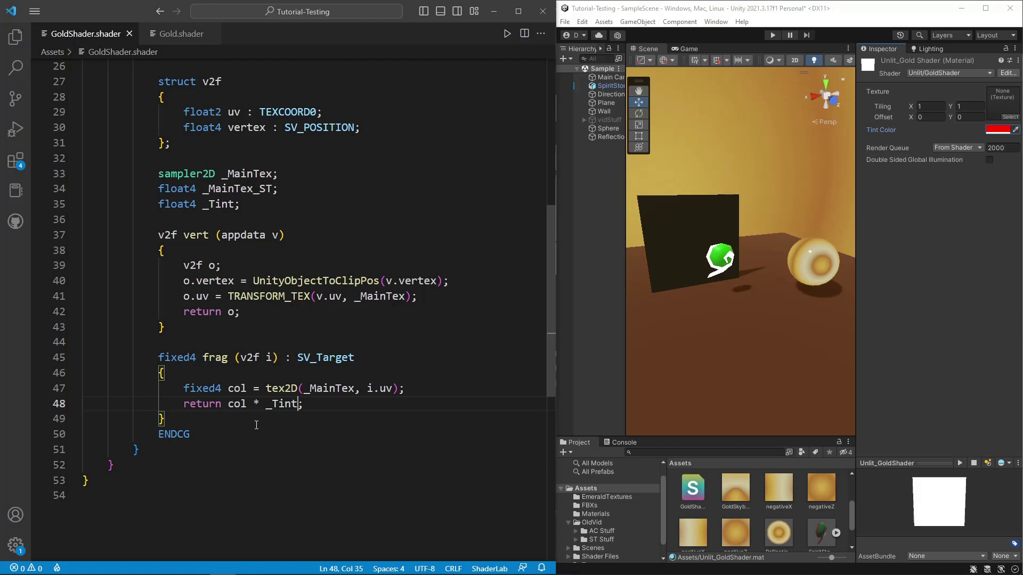
left_click(334, 404)
left_click(927, 306)
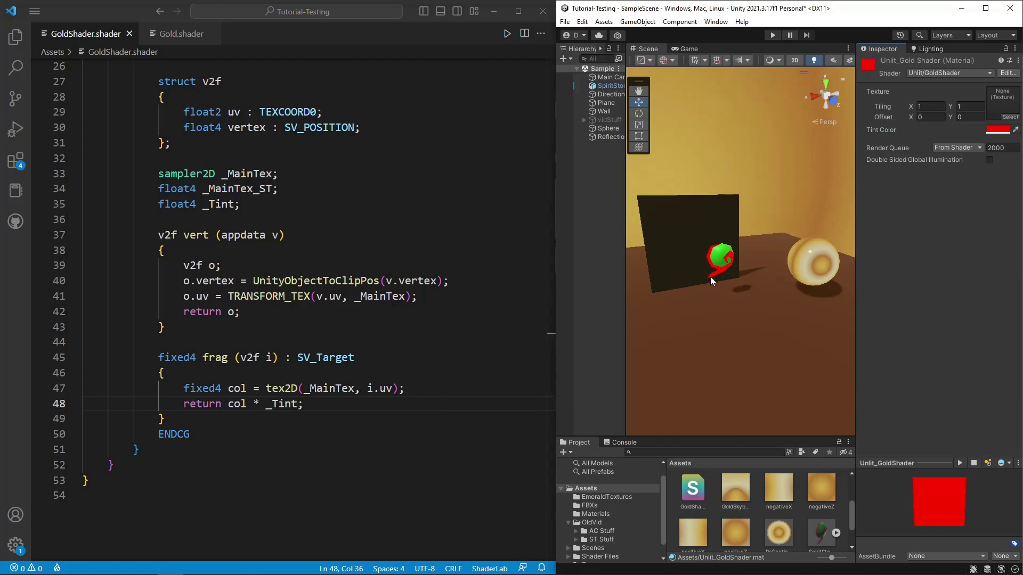
Step: Change the gold material's Tint Color to a slightly desaturated golden orange, with a hue close to FFB200
left_click(997, 129)
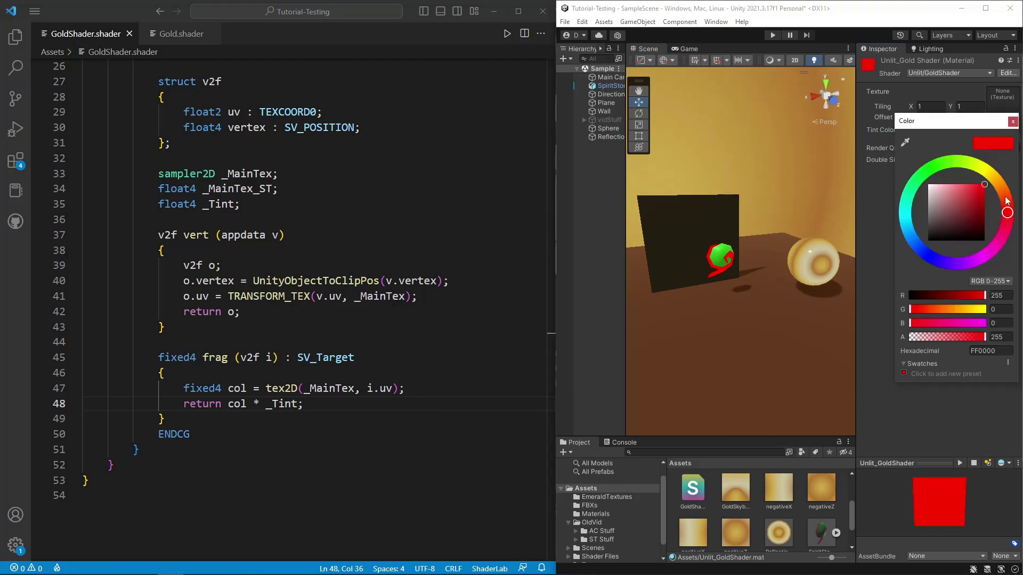
left_click_drag(1007, 201, 995, 181)
left_click(995, 179)
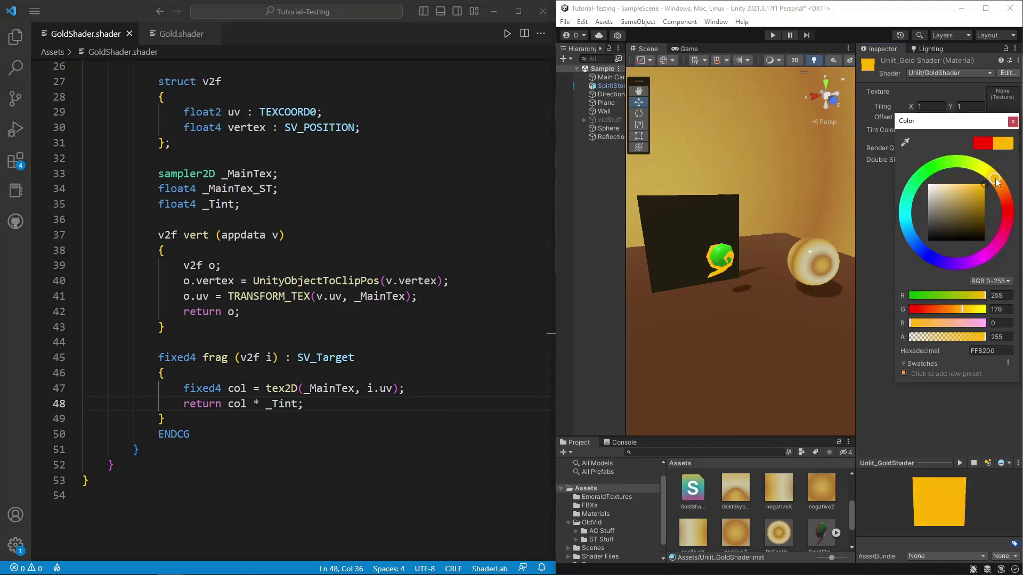
left_click(976, 185)
left_click_drag(976, 183, 977, 183)
left_click(1012, 121)
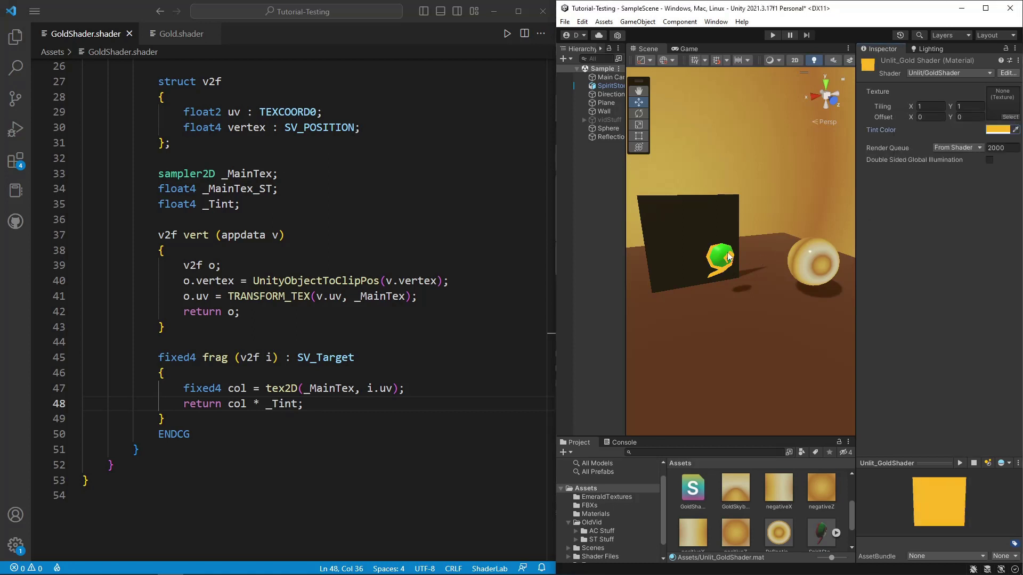
Step: Add the comment "// Direction of ray from camera" between the UV transform line and return o in the vert function
left_click(382, 296)
scroll(382, 297, "up", 2)
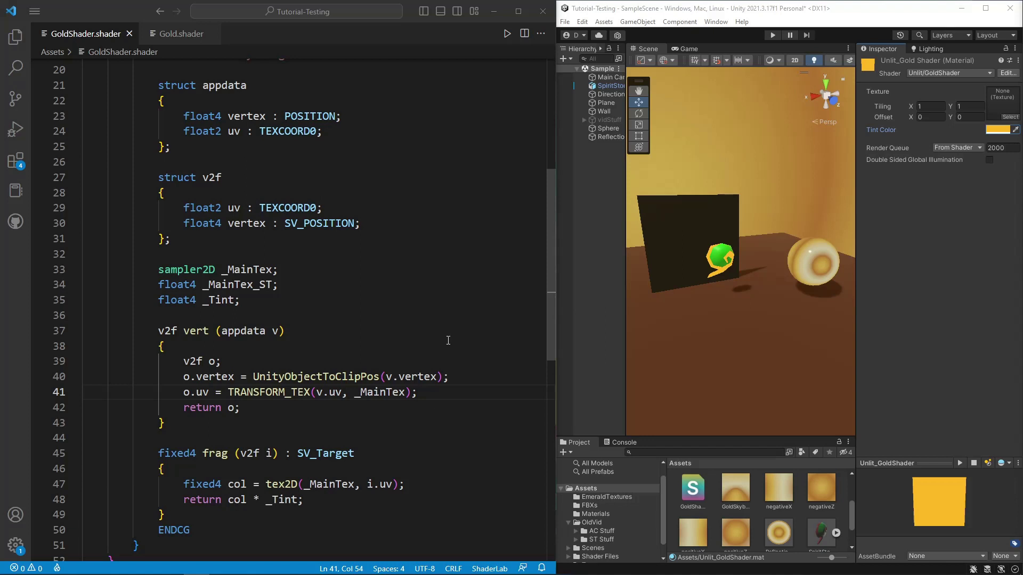
left_click(448, 393)
key("Return")
key("Return")
key("Return")
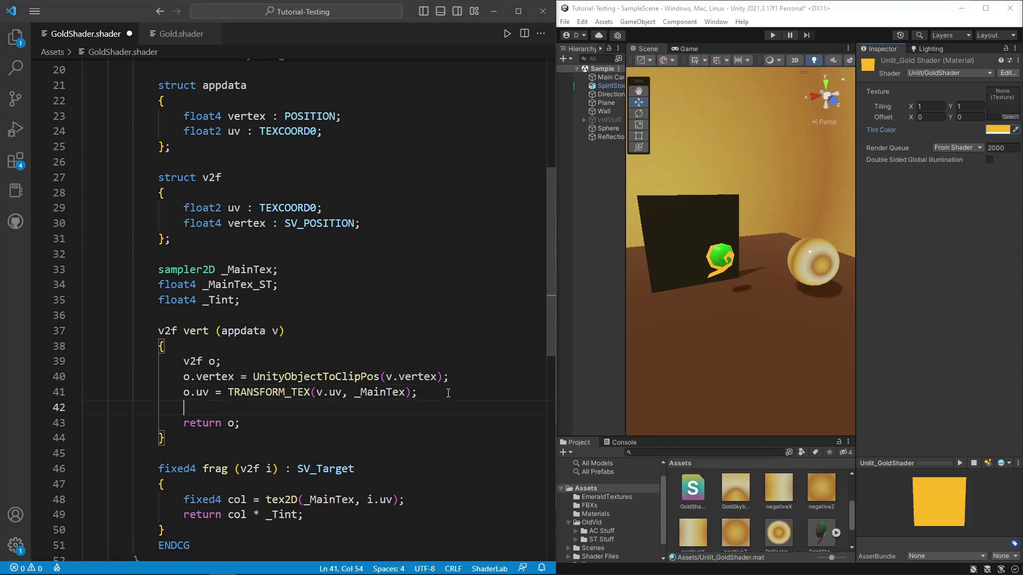
key("Up")
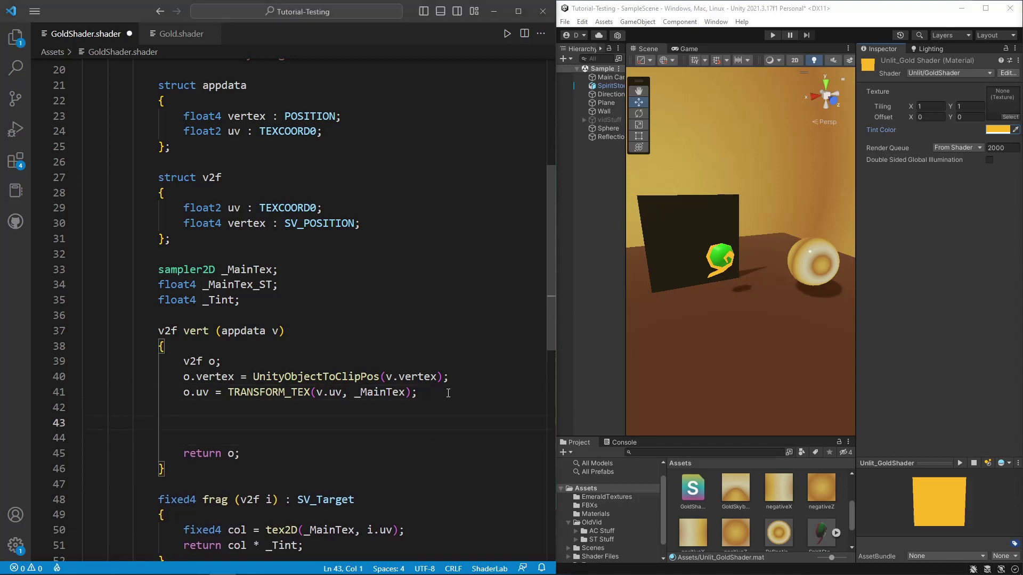
key("Tab")
type("// Direction of ray f")
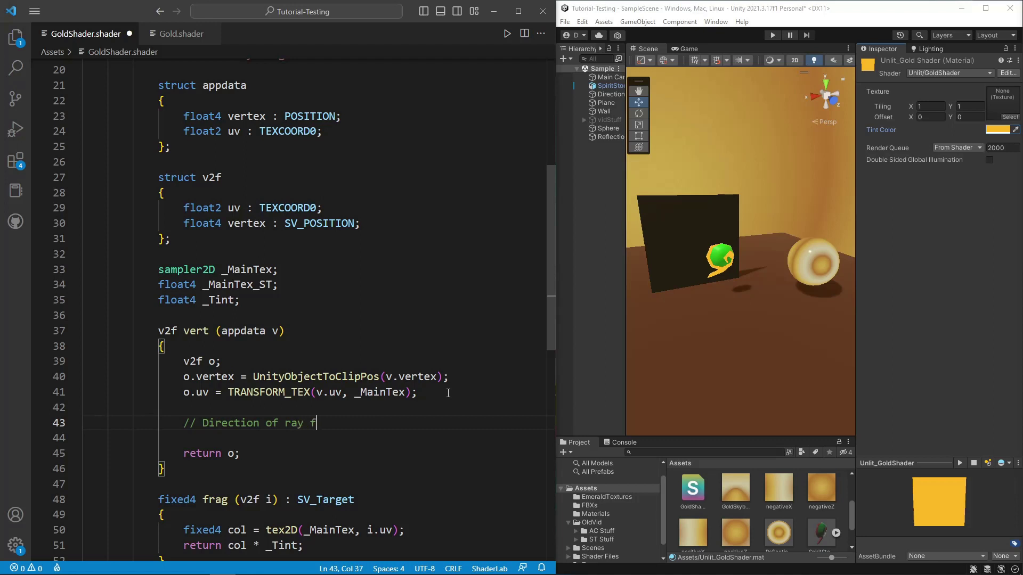
type("rom camera")
Step: Add the comment "// Direction of the face of the object" two lines below the camera ray comment in the vert function
key("Return")
key("Return")
type("// Direecti")
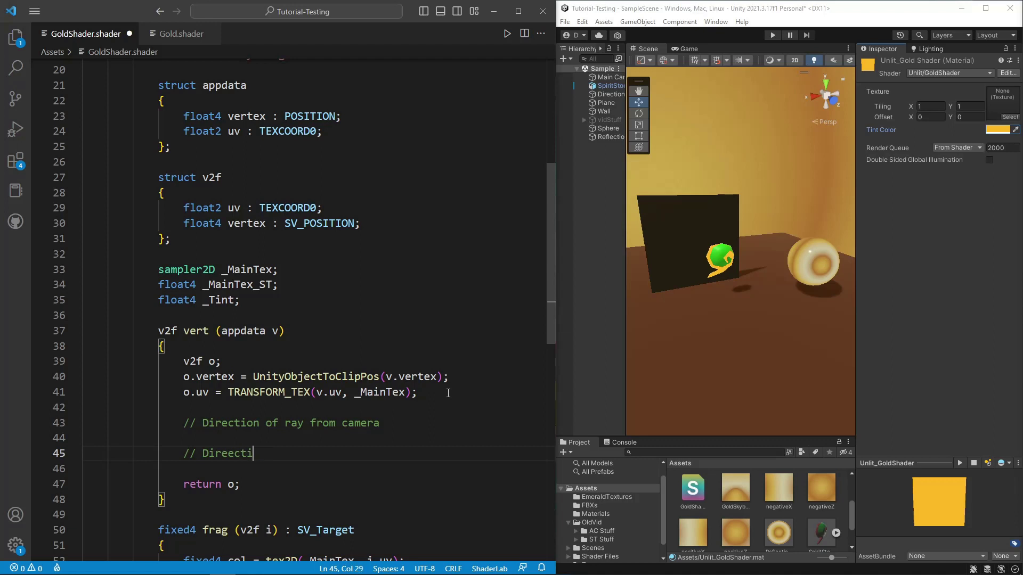
key("BackSpace")
key("BackSpace")
key("BackSpace")
key("BackSpace")
type("ction of the face of the object")
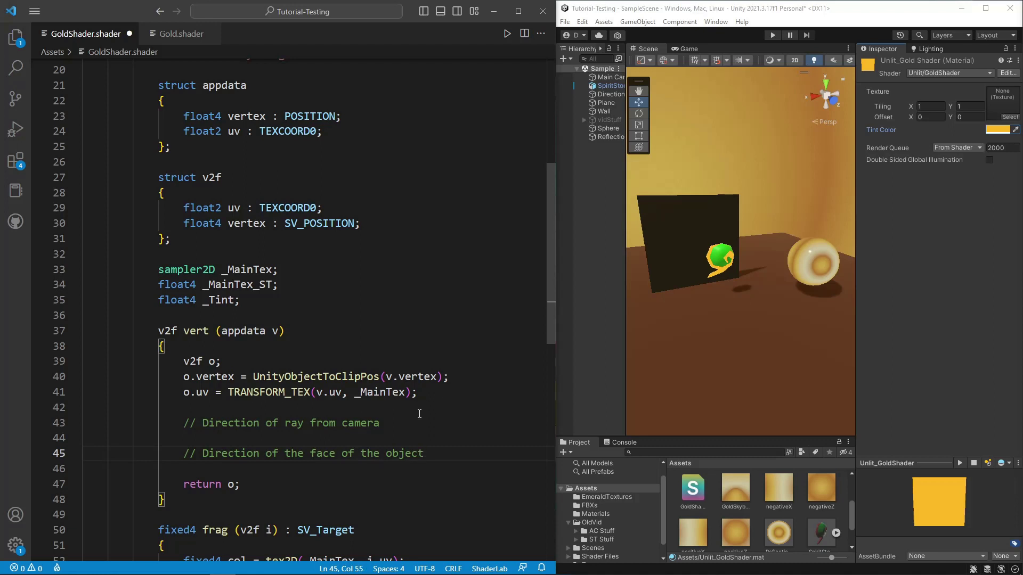
Step: Add the field "float3 normal : NORMAL;" after the uv line in the appdata struct
left_click(341, 131)
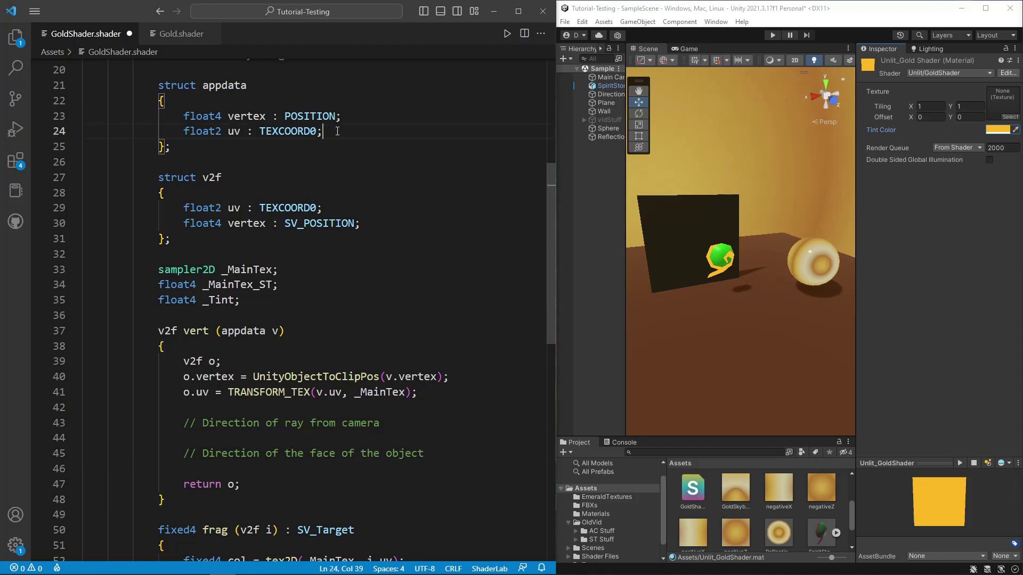
key("Return")
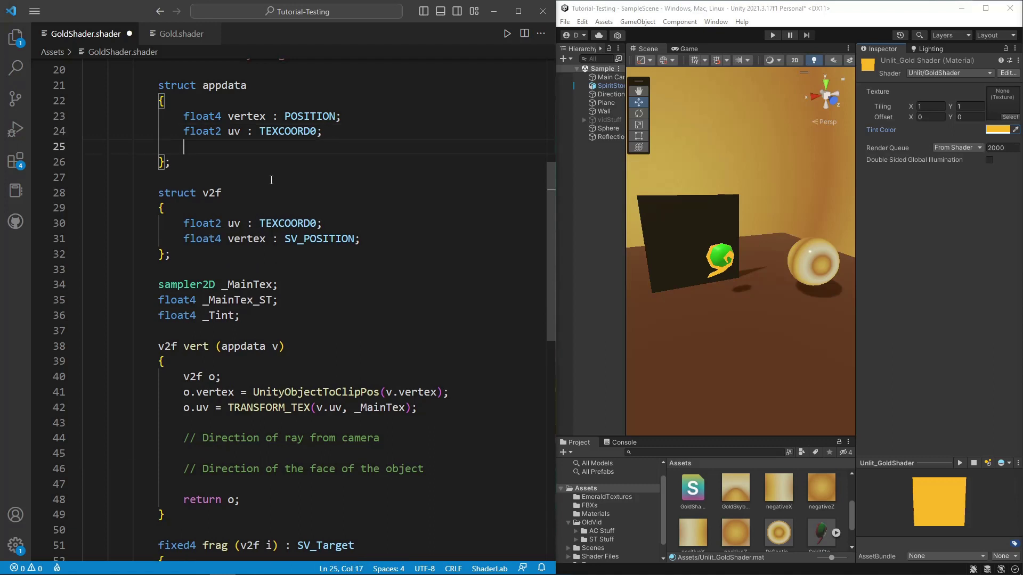
type("float")
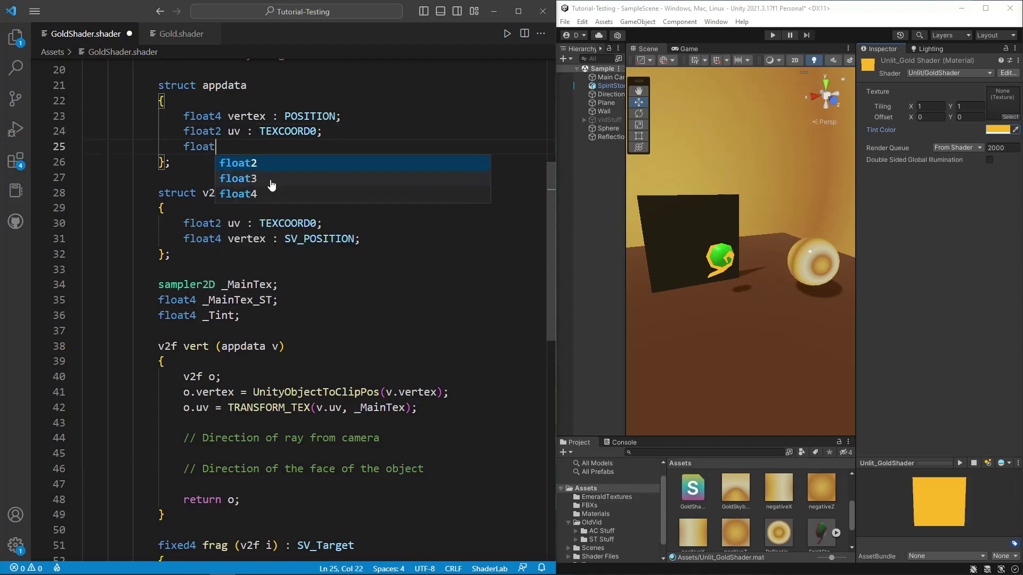
type("3 nor")
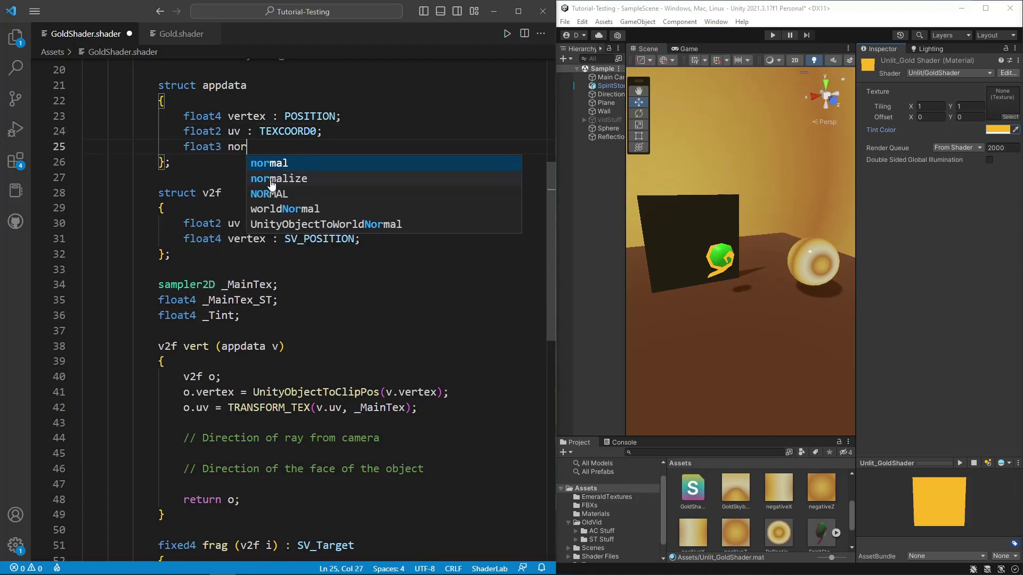
type("mal :")
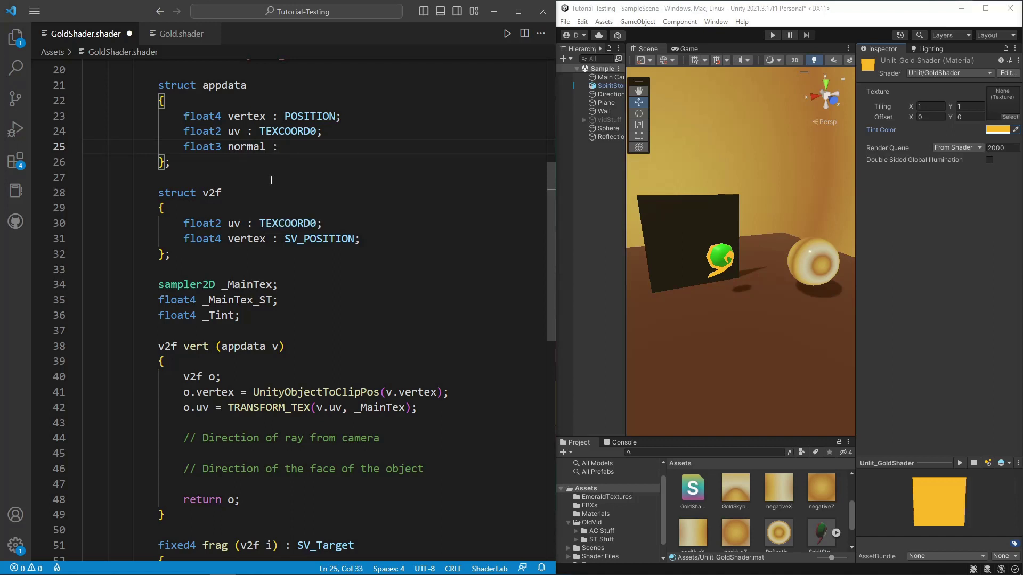
type(" NORMA")
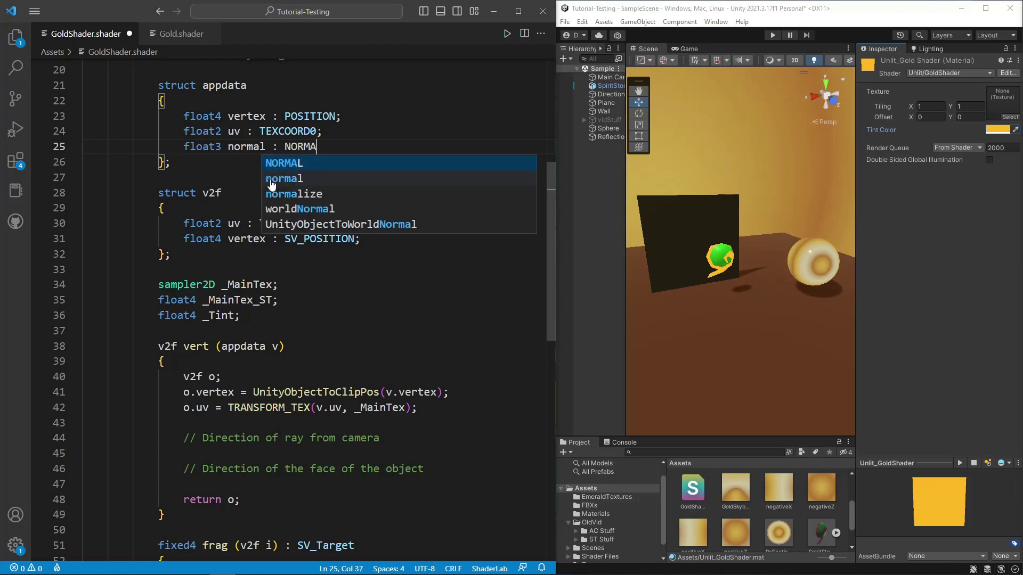
type("L;")
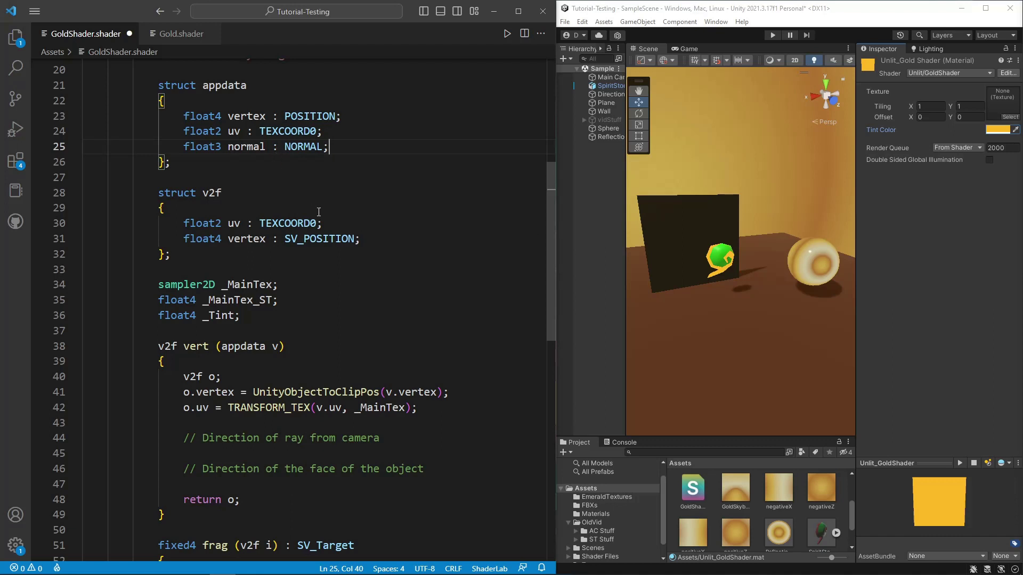
Step: Add the field "float3 reflection : TEXCOORD1;" after the vertex line in the v2f struct and save the shader
left_click(413, 239)
key("Return")
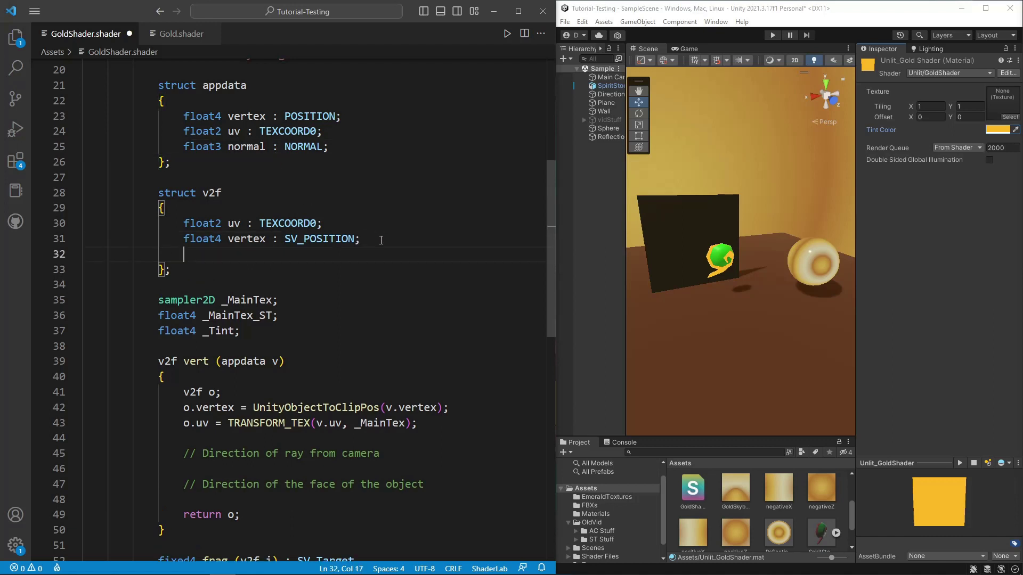
type("floa")
type("t3")
type("reflec")
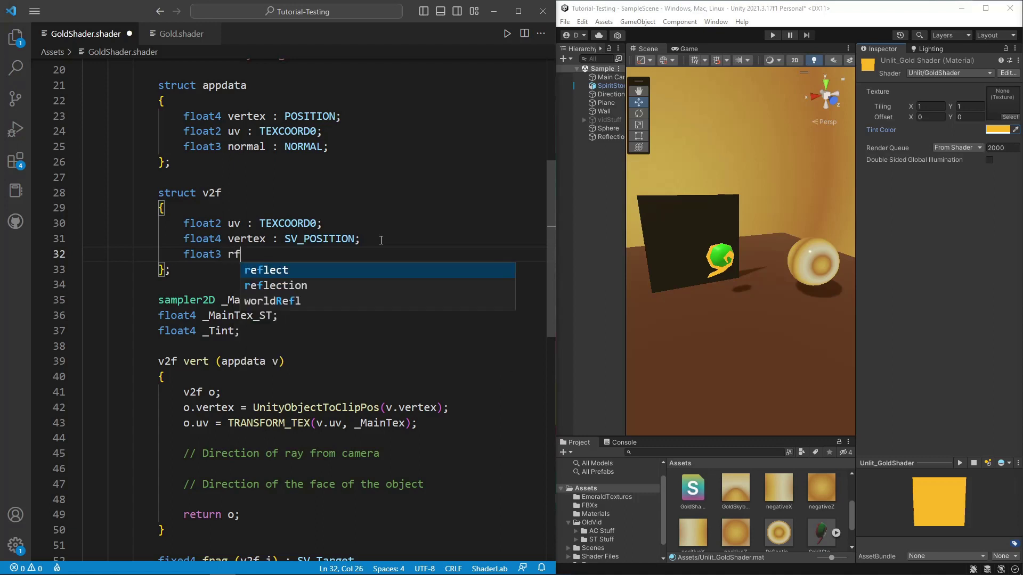
type("tion")
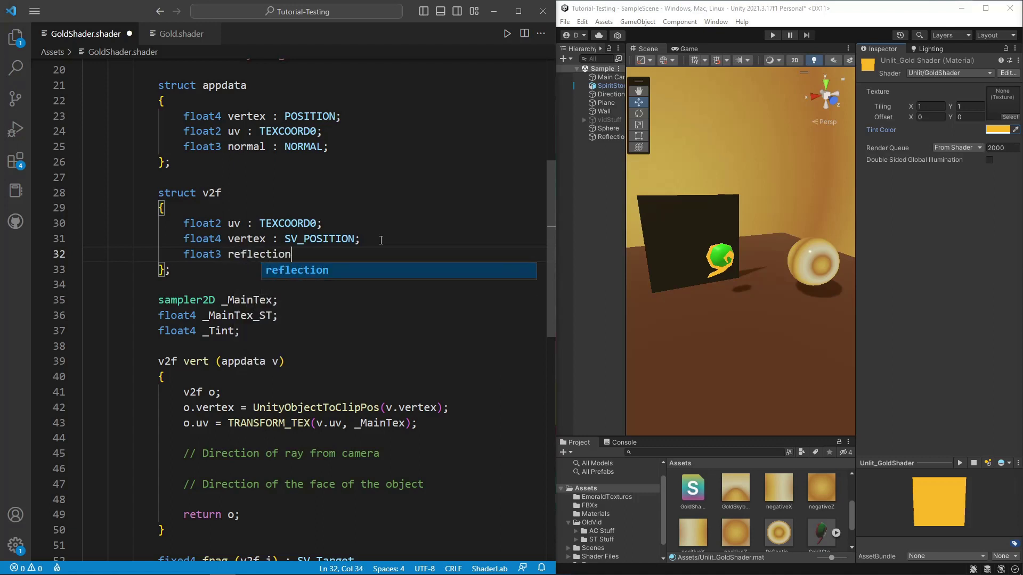
type(" : ")
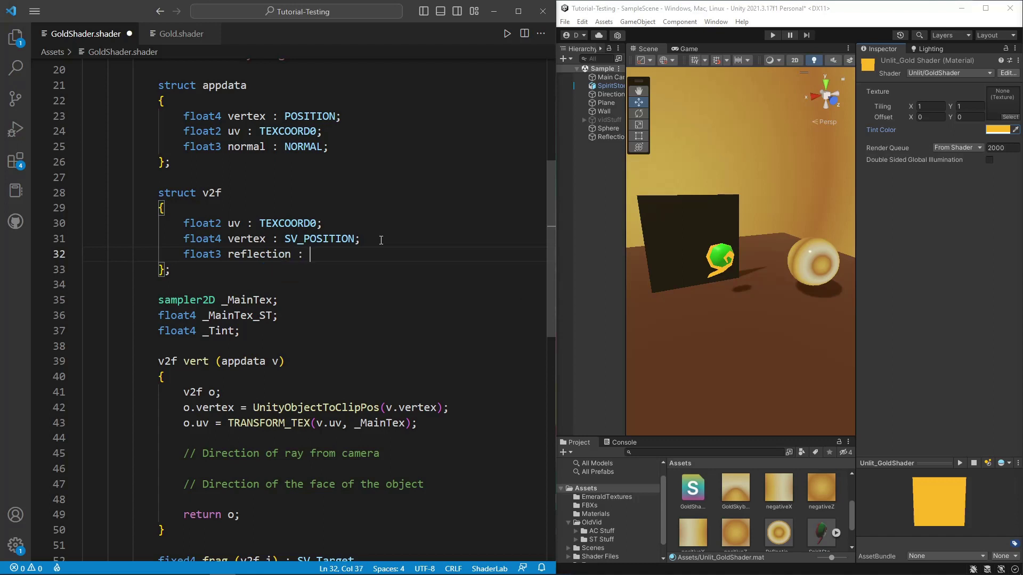
type("TEX")
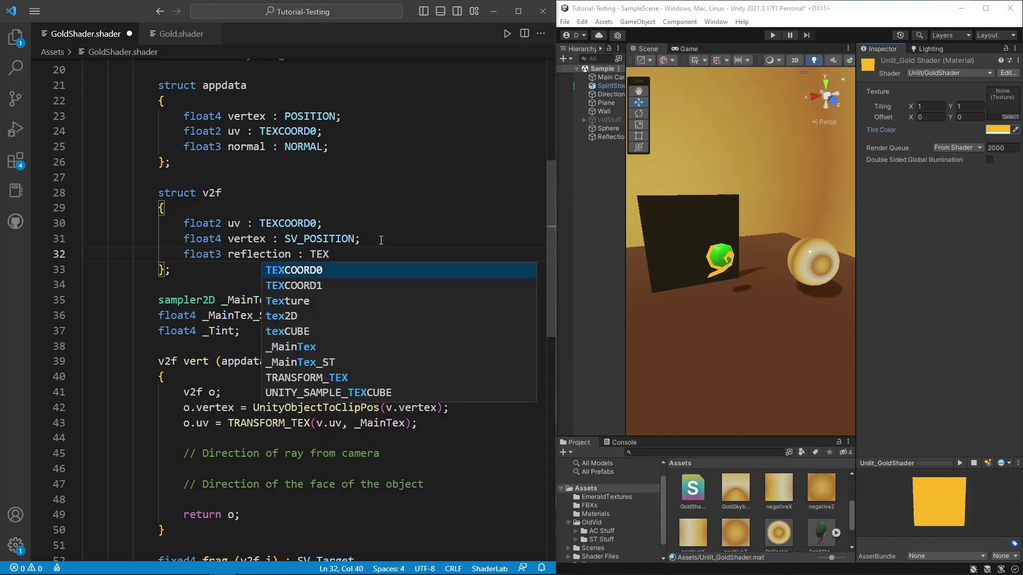
type("COORD1")
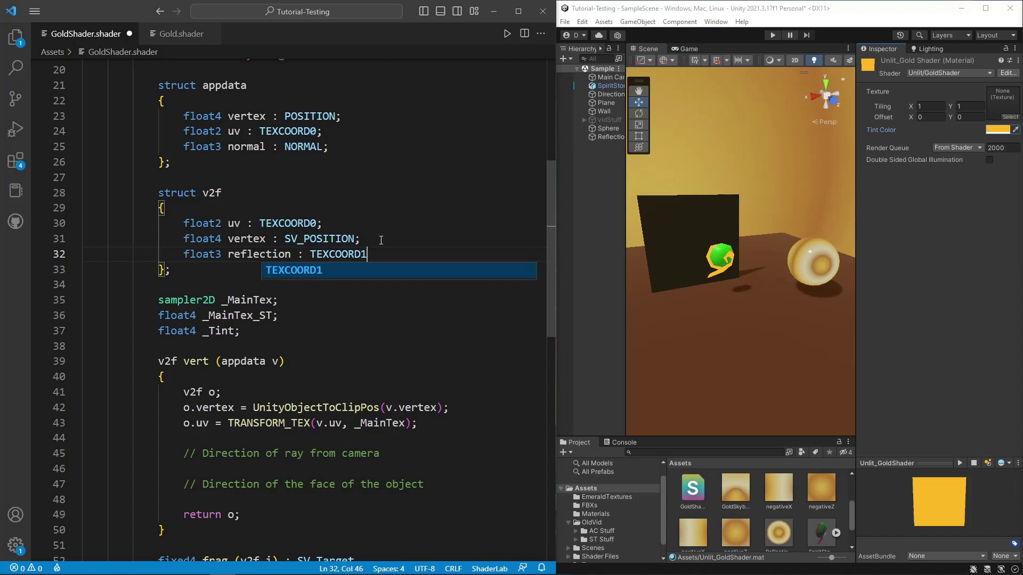
type(";")
key("ctrl+s")
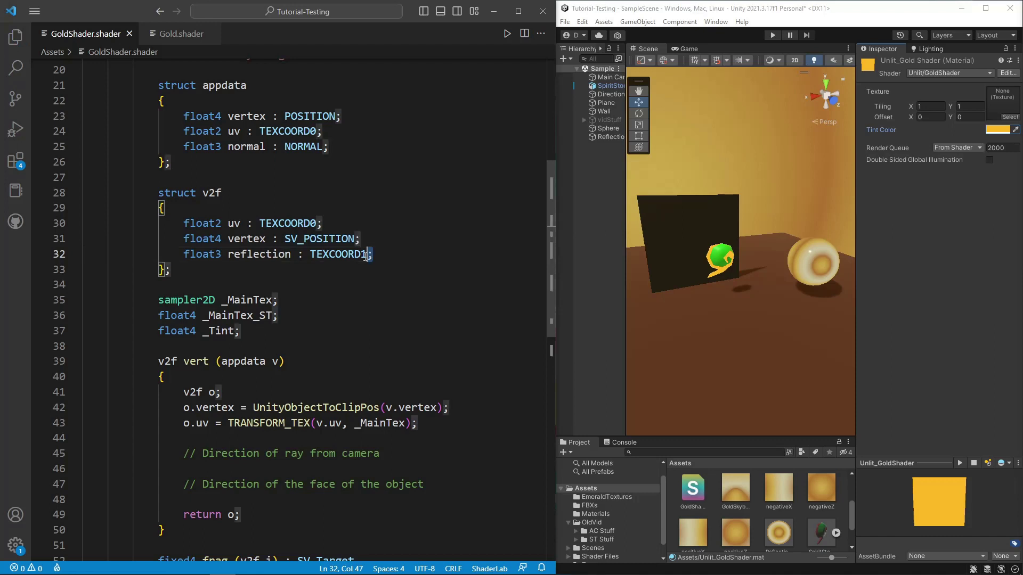
left_click_drag(373, 255, 260, 223)
left_click(377, 256)
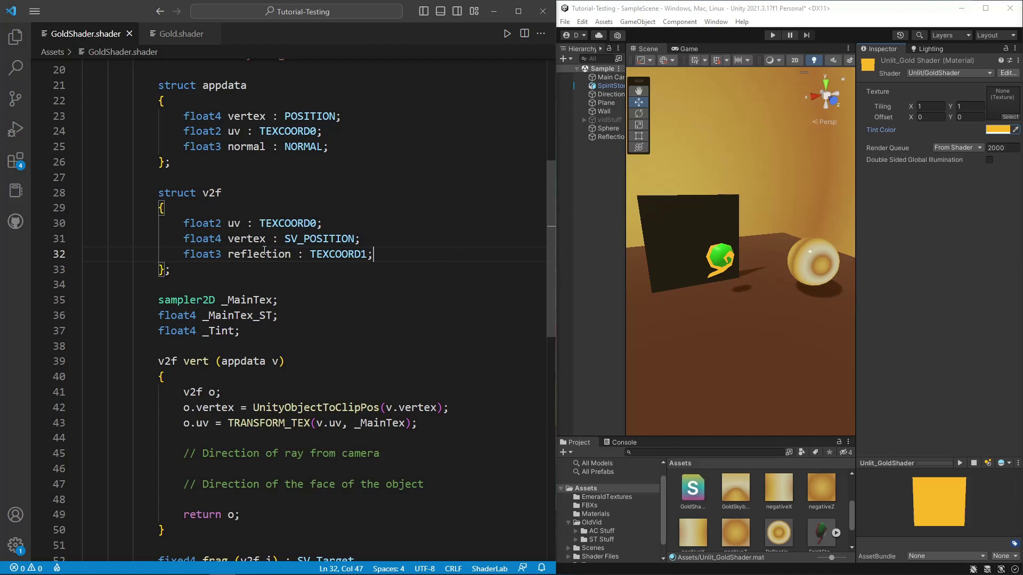
Step: Under the camera ray comment in the vert function, add "float3 worldPos = mul(unity_ObjectToWorld, v.vertex).xyz;"
scroll(337, 337, "down", 2)
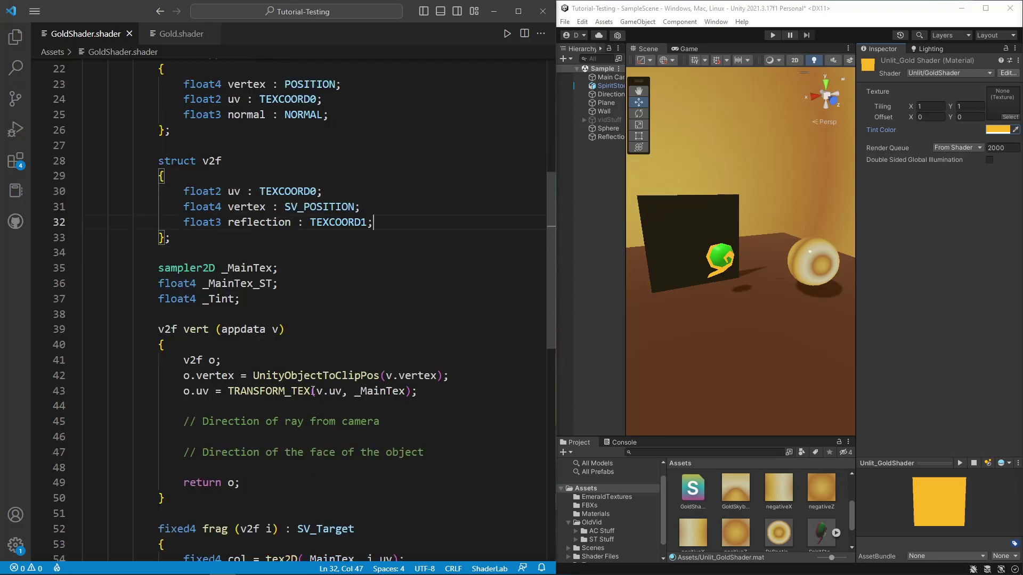
left_click(397, 393)
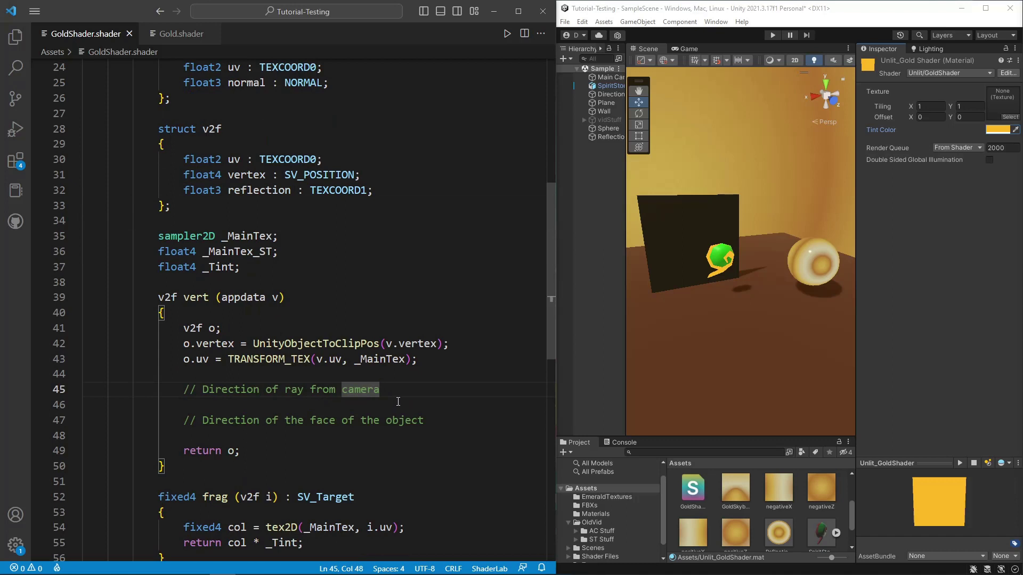
key("Return")
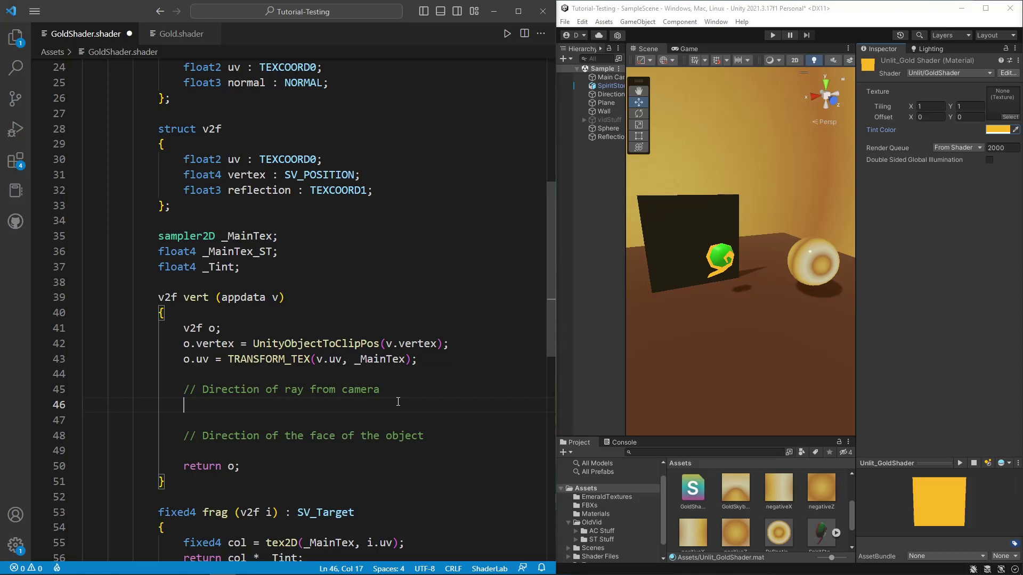
type("float")
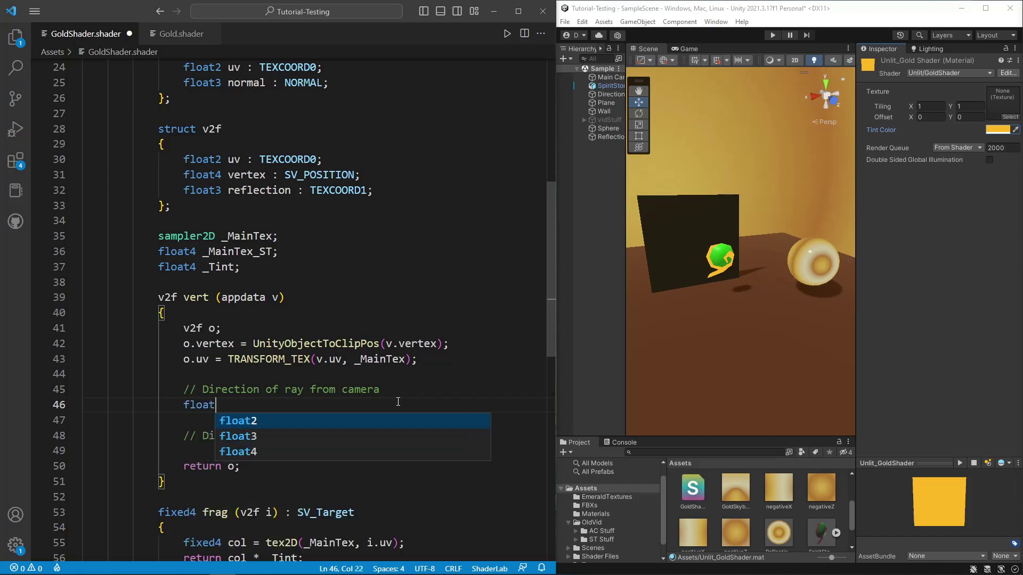
type("3 ")
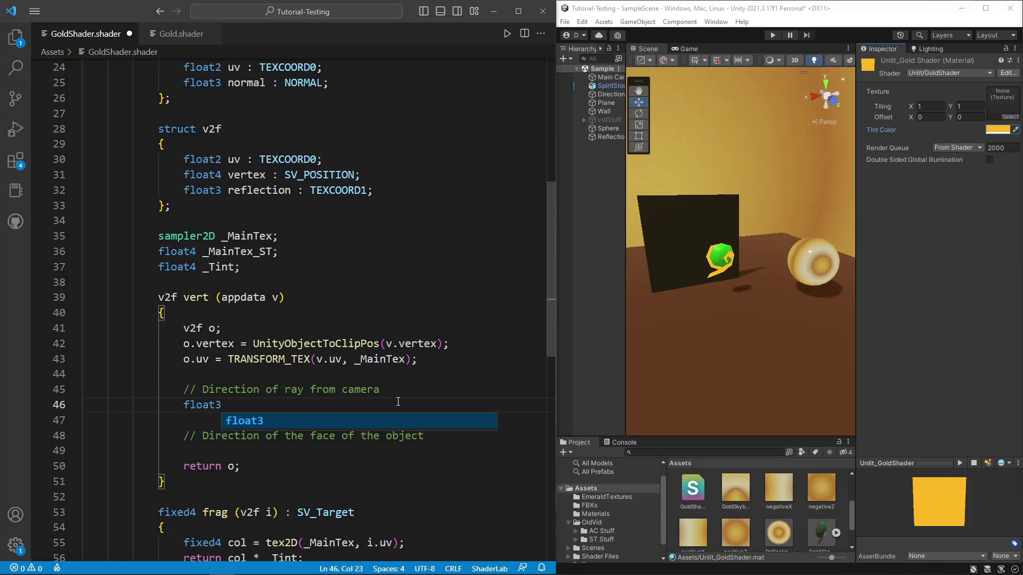
type("world")
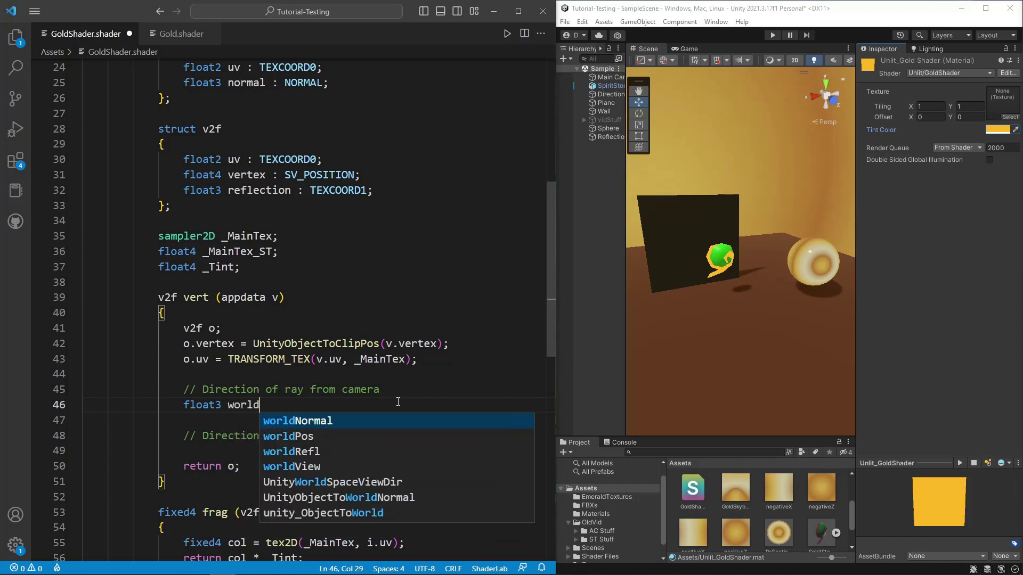
type("Pos = ")
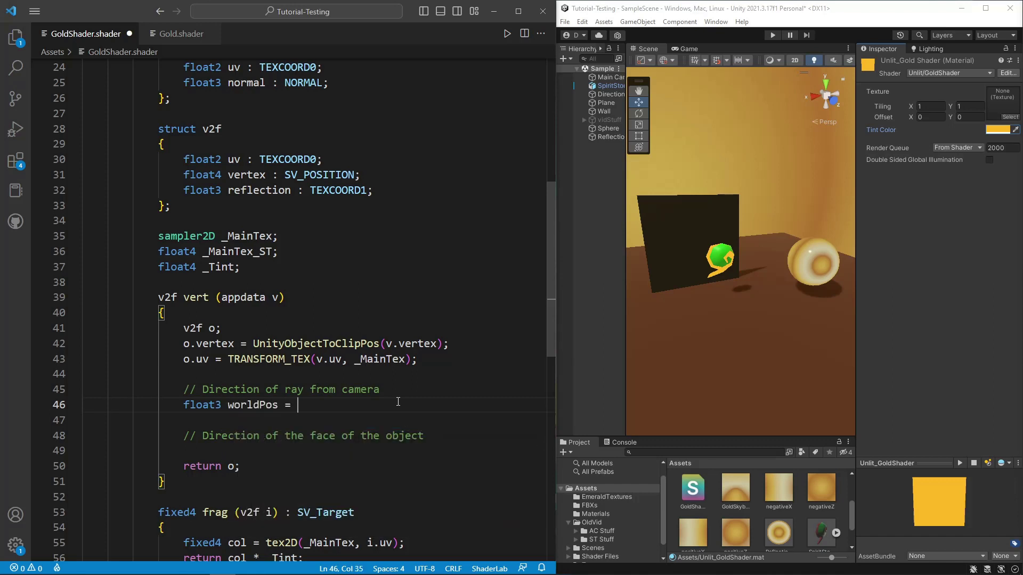
type("mul(unity_")
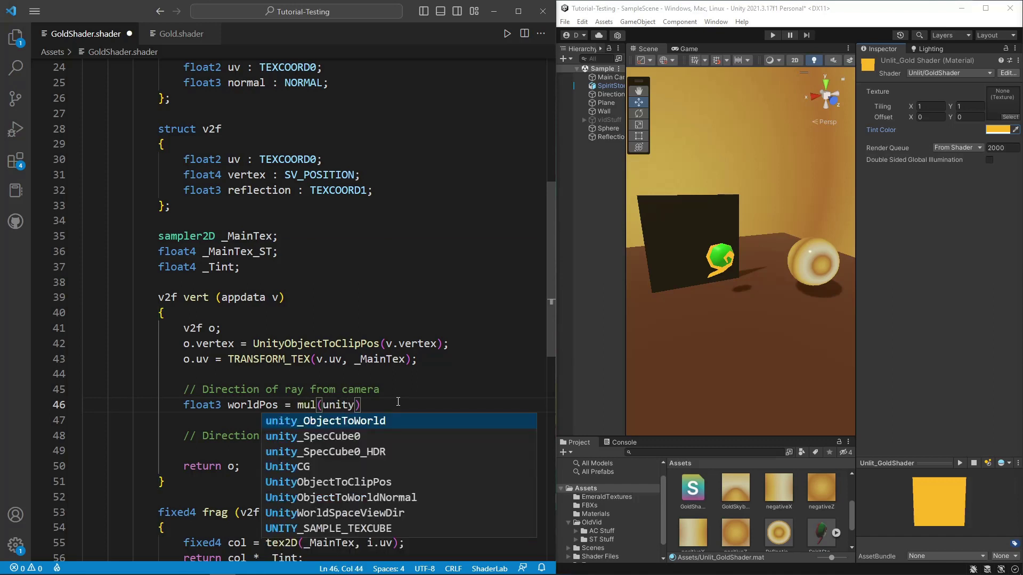
key("Tab")
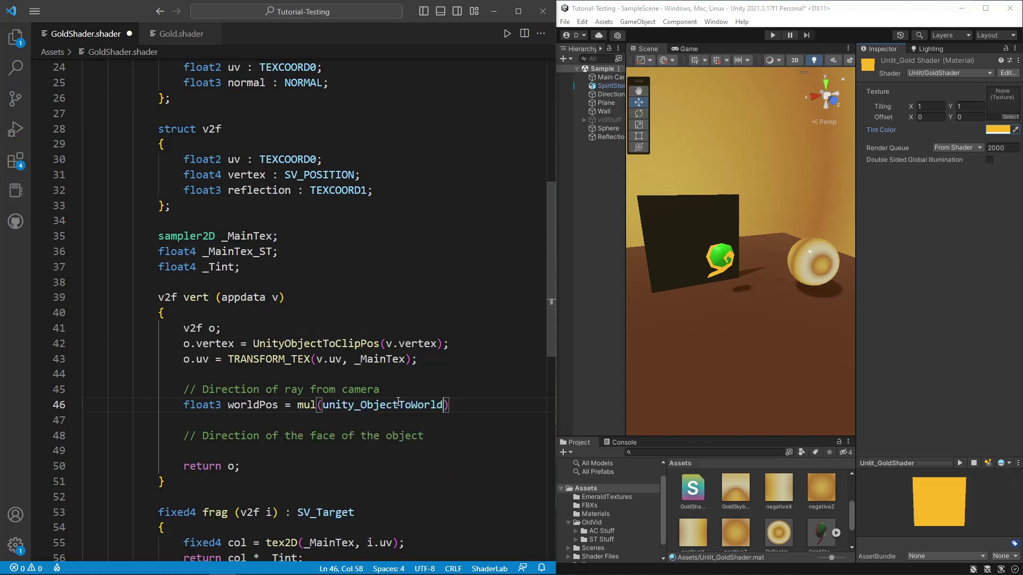
type(", v.vertex")
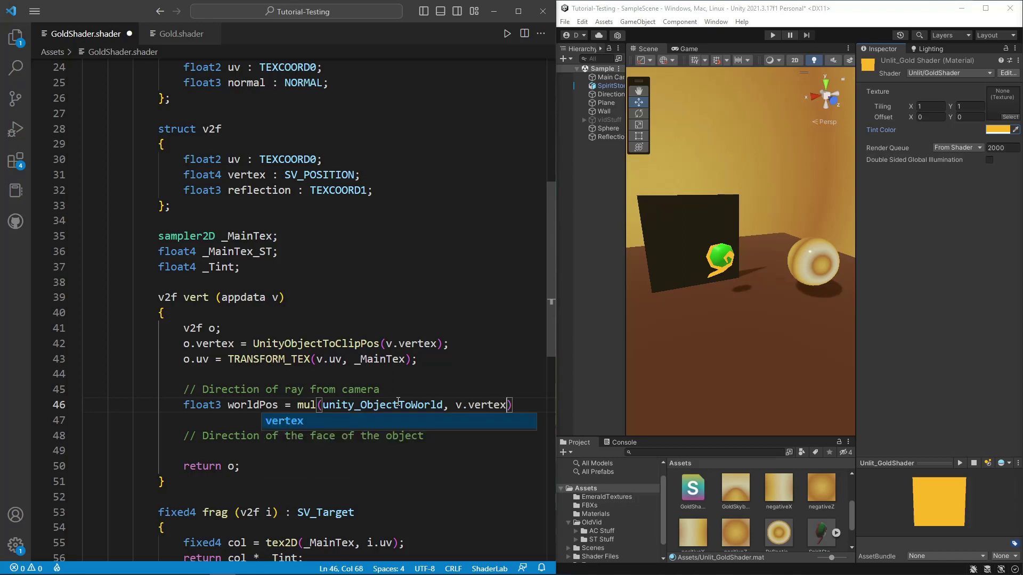
type(").xyz")
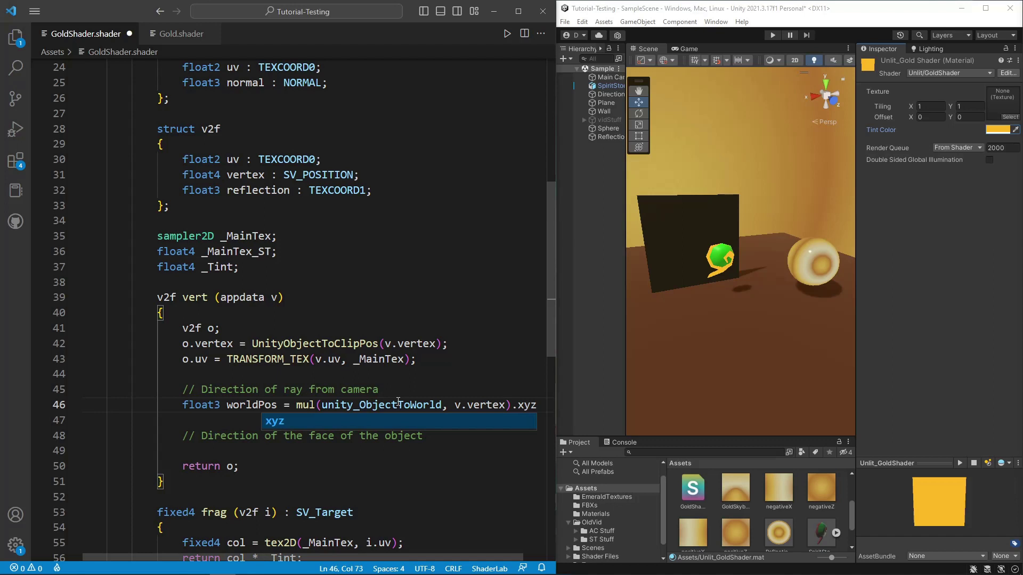
type(";")
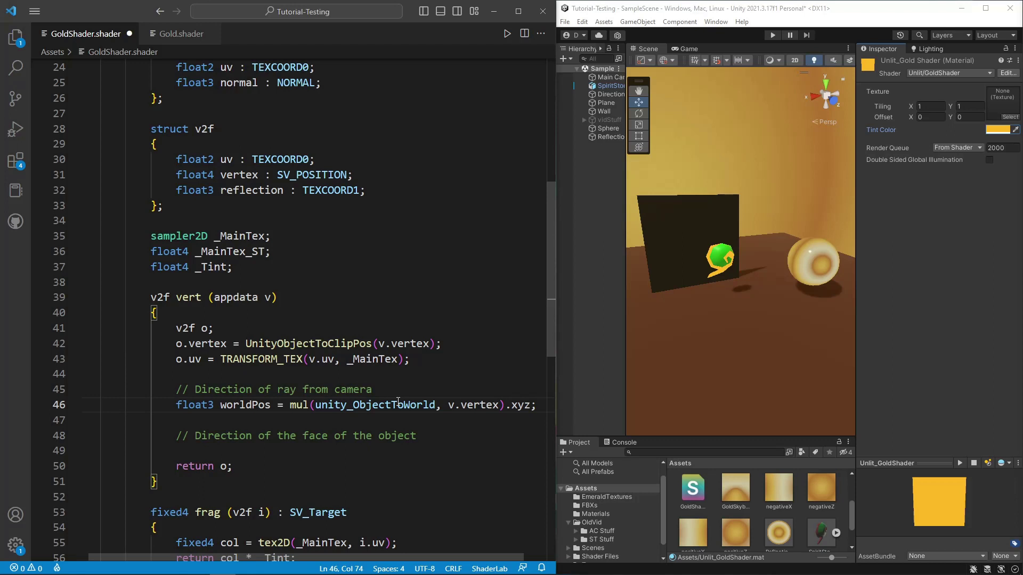
left_click_drag(449, 405, 499, 405)
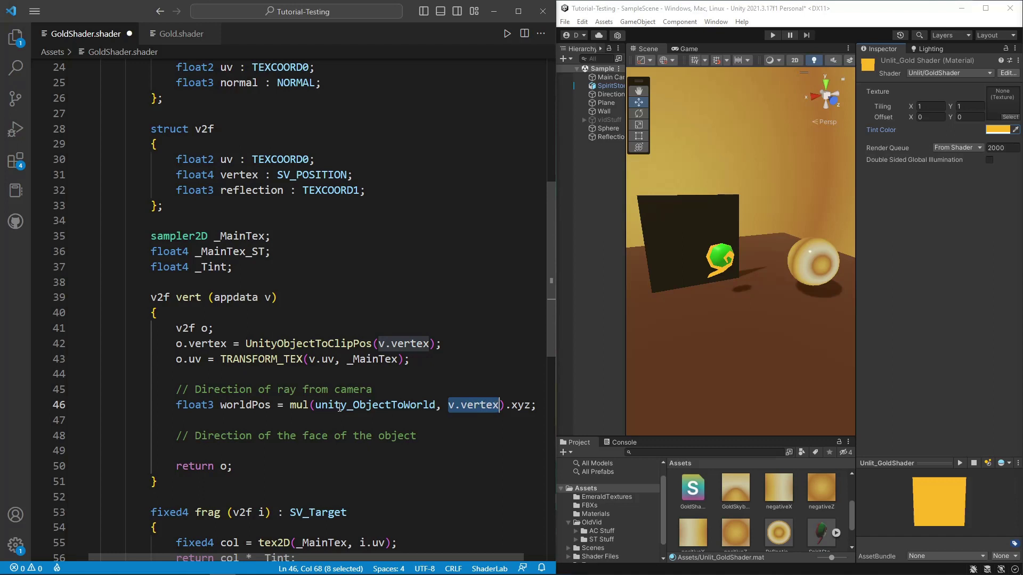
left_click_drag(290, 405, 304, 406)
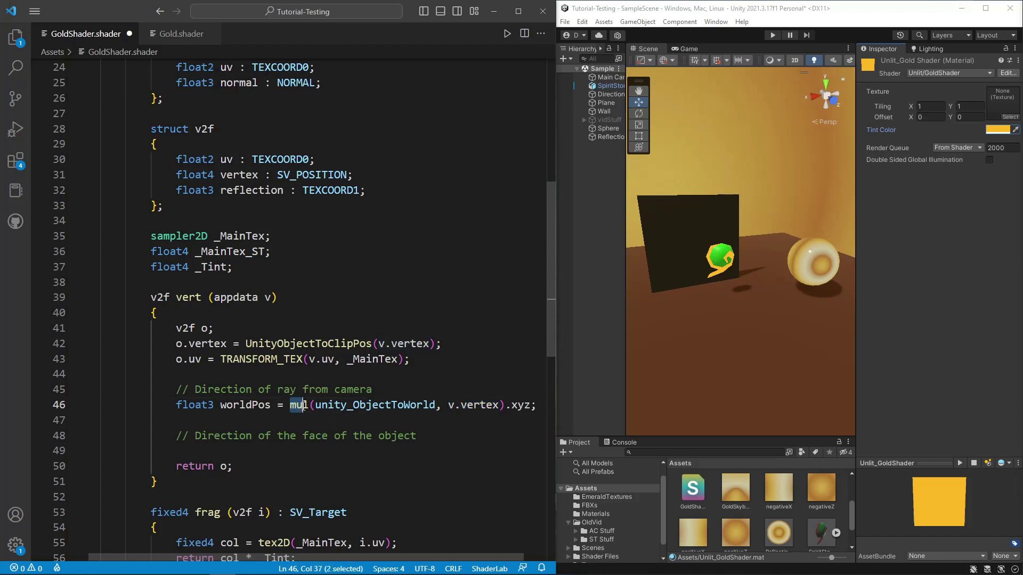
Step: Add the line "float3 worldView = UnityWorldSpaceViewDir(worldPos);" directly below the worldPos declaration in the vert function
left_click(534, 408)
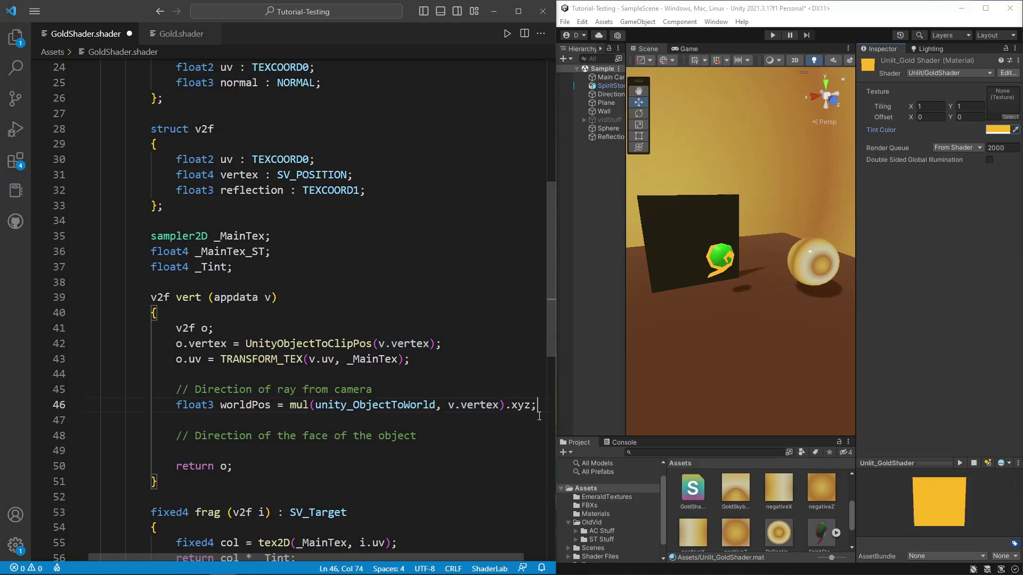
key("Return")
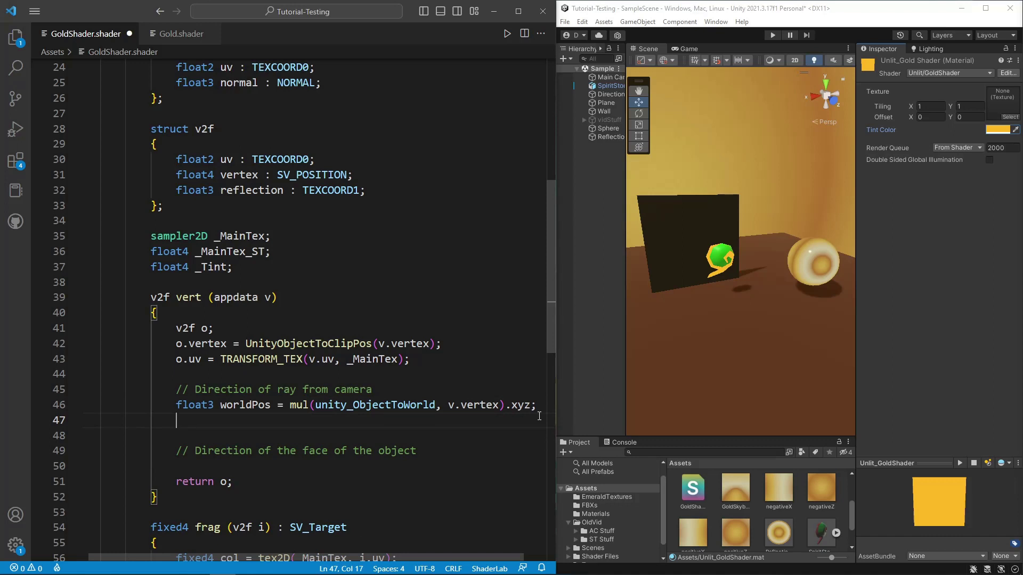
type("float")
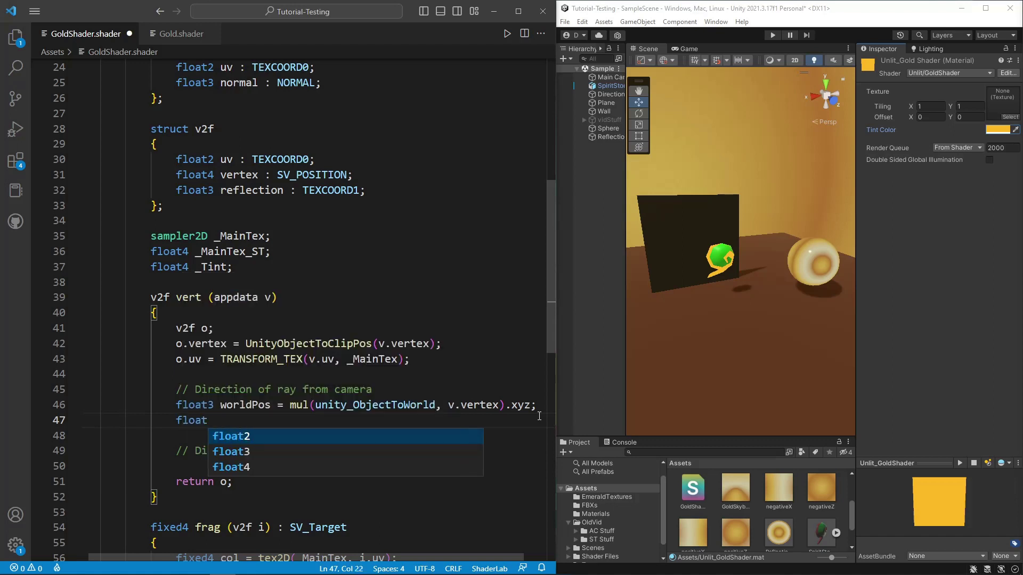
type("3 ")
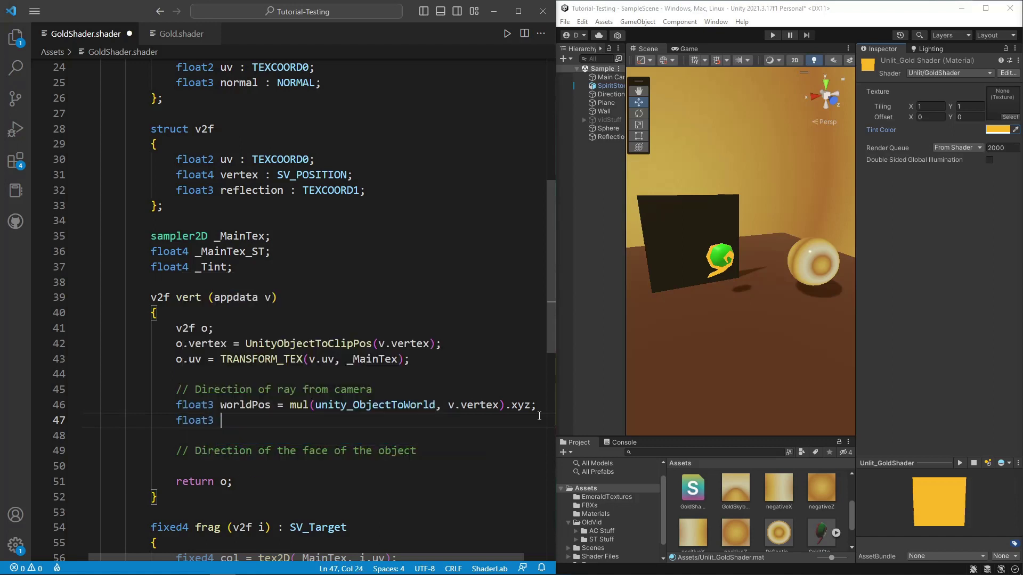
type("world")
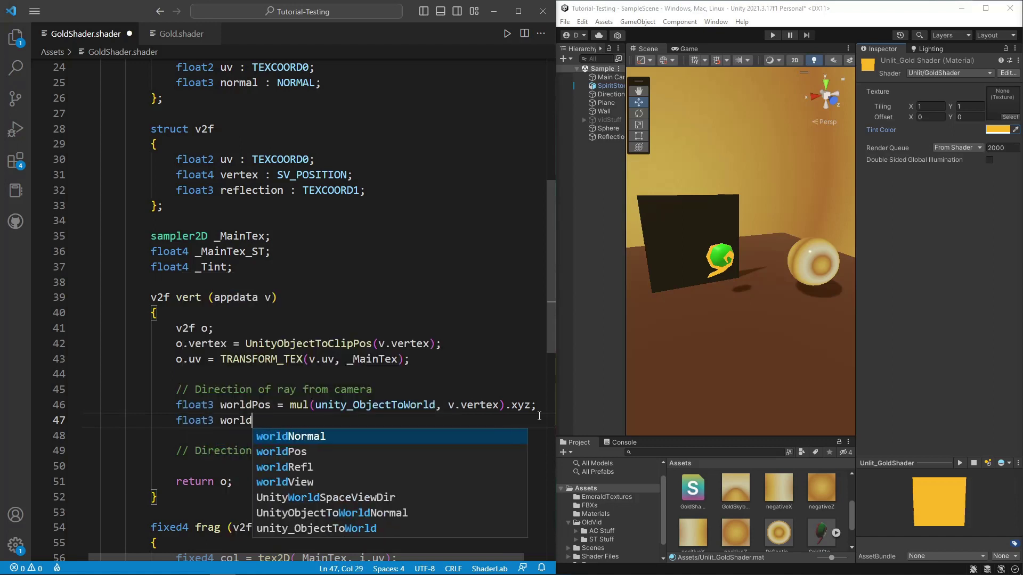
type("View")
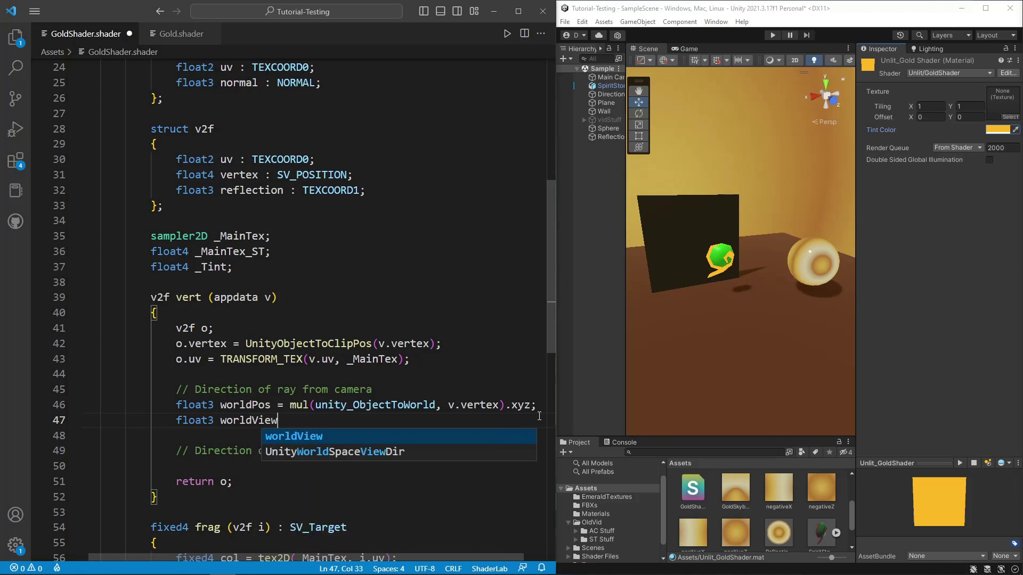
type(" = ")
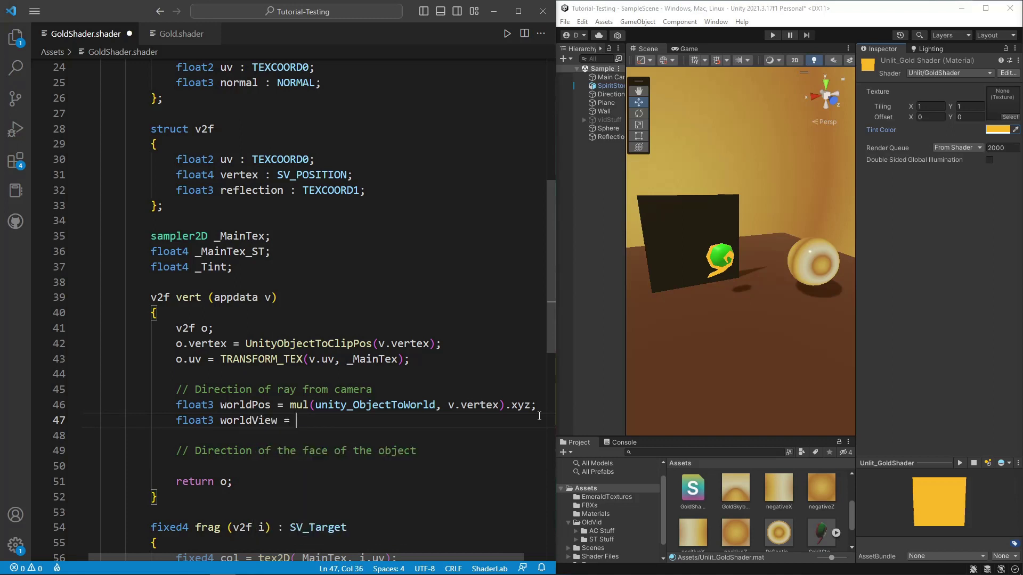
type("Unity")
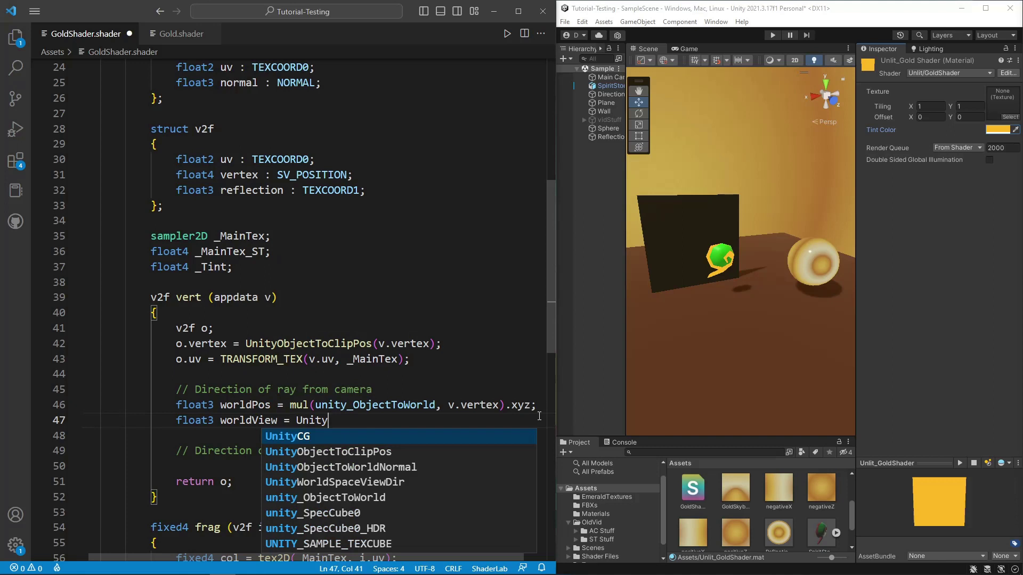
type("World")
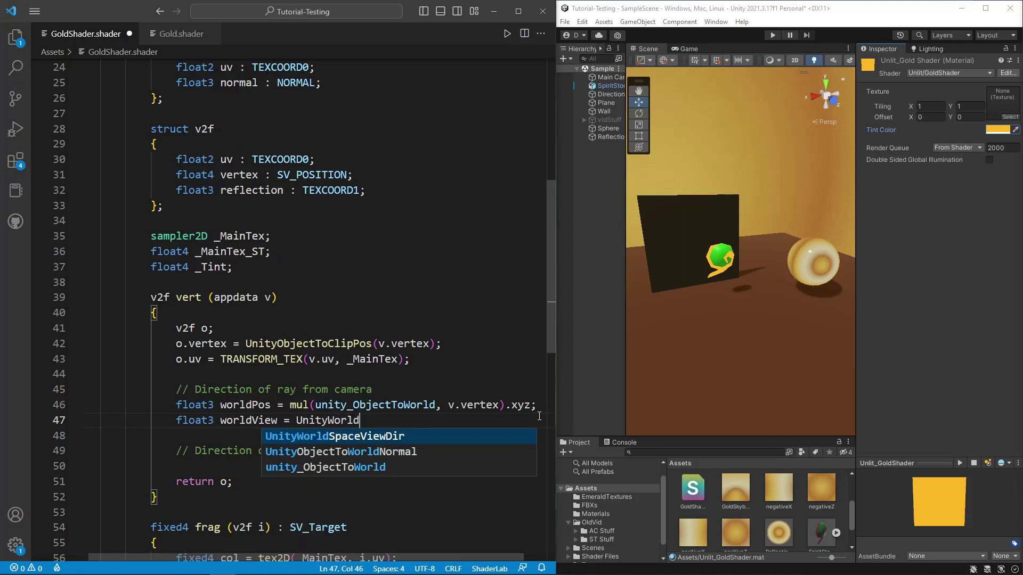
key("Tab")
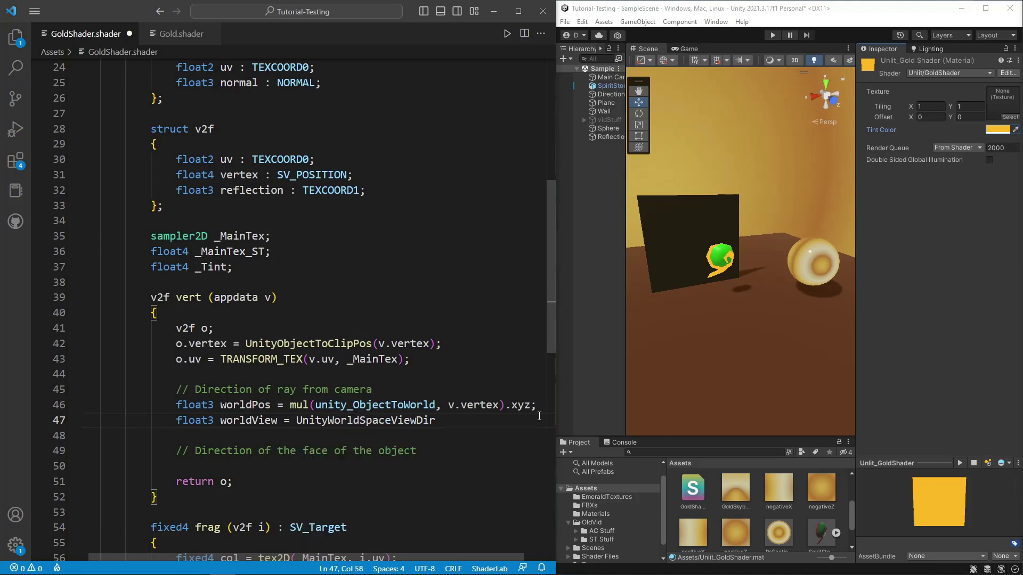
type("(worldP")
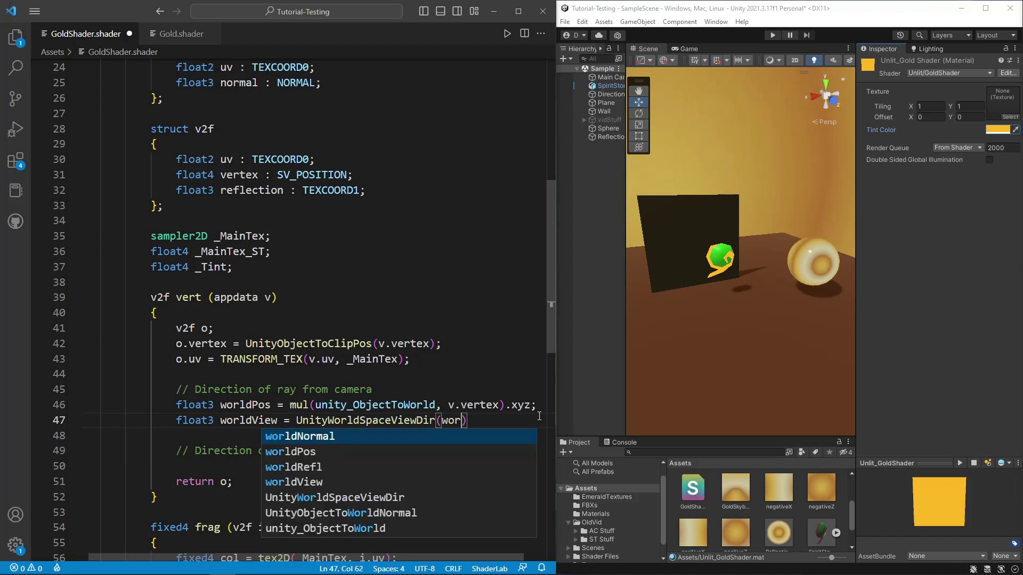
type("os")
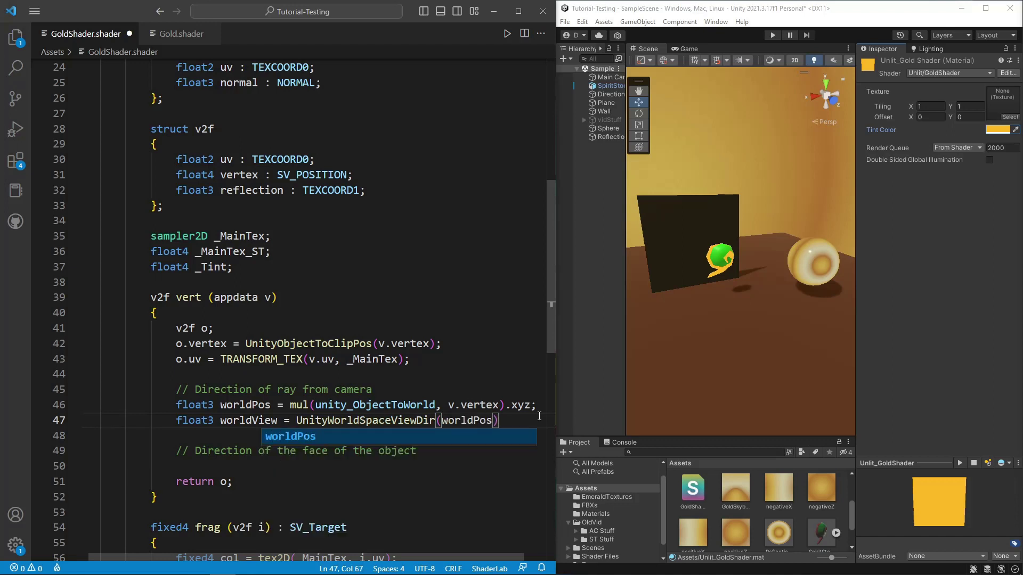
type(");")
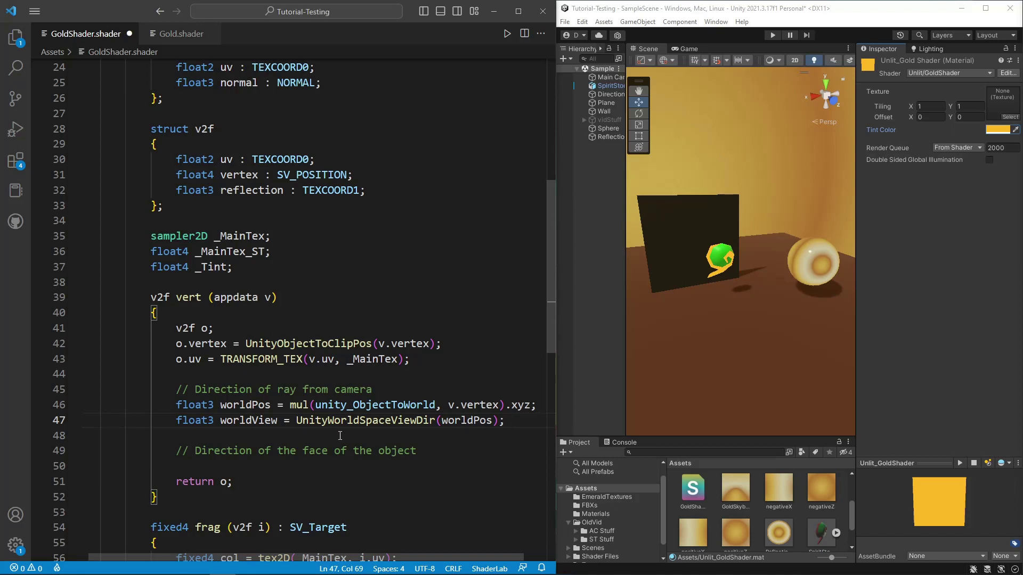
Step: Wrap the UnityWorldSpaceViewDir(worldPos) call in the worldView line with normalize( )
left_click(298, 422)
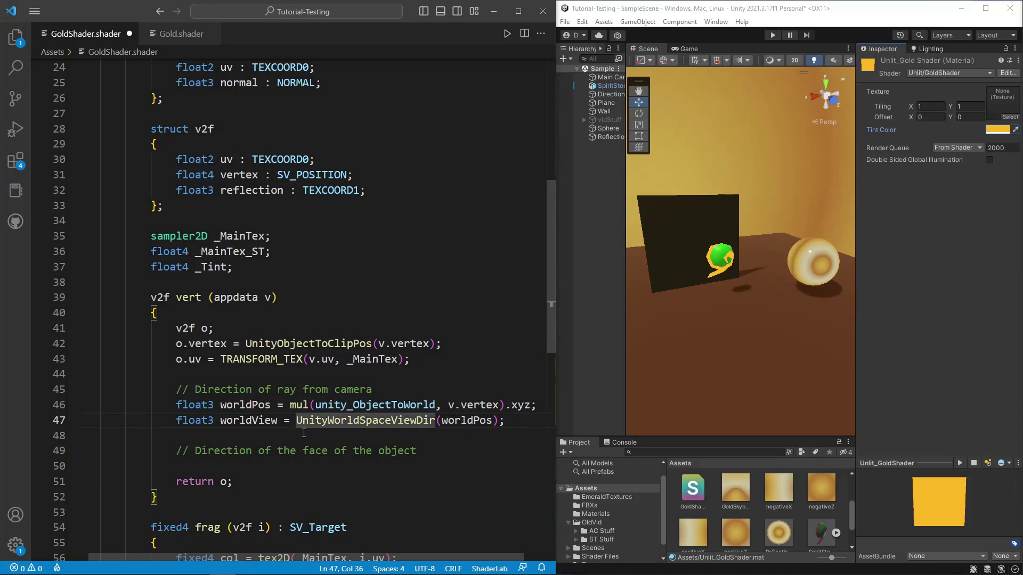
type("normalize")
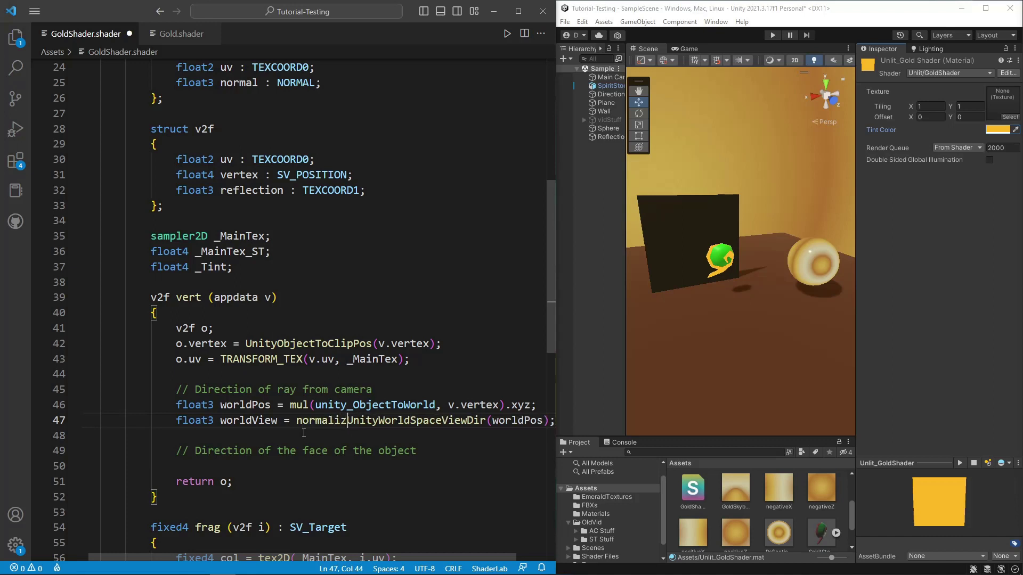
type("(")
key("Right")
key("Right")
key("Right")
key("Right")
key("Right")
key("Right")
key("Right")
key("Right")
key("Right")
key("Right")
key("Right")
key("Right")
key("Right")
key("Right")
key("Right")
key("Right")
key("Right")
key("Right")
key("Right")
key("Right")
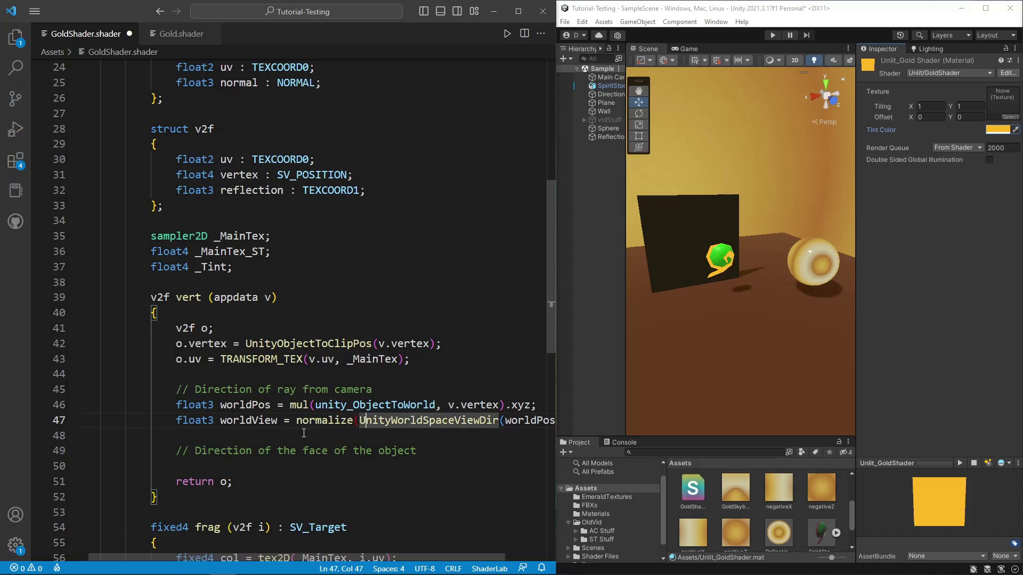
key("Right")
key("Right")
key("Right")
key("Right")
key("Right")
key("Right")
key("Right")
key("Right")
key("Right")
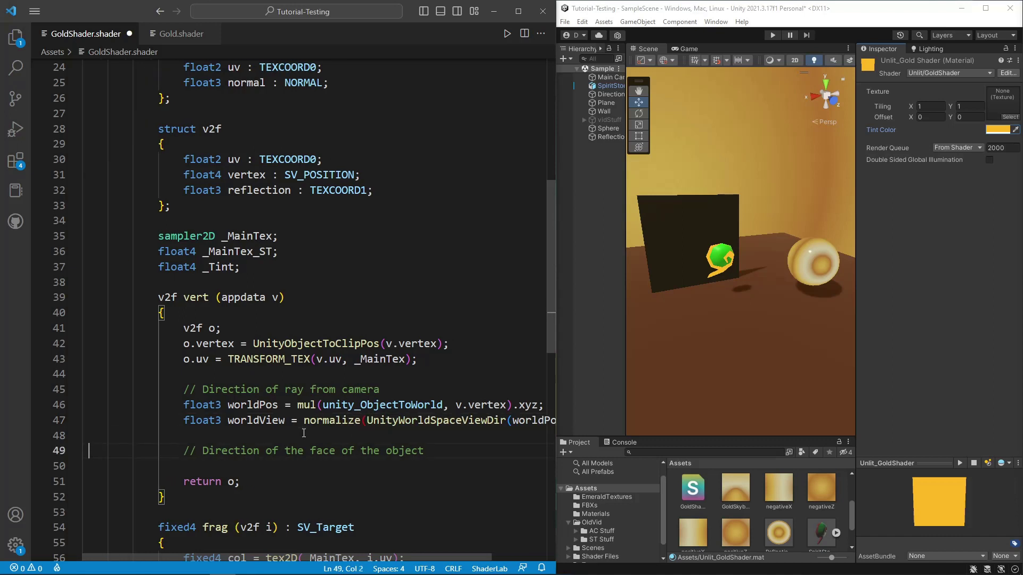
key("Left")
key("Left")
key("Left")
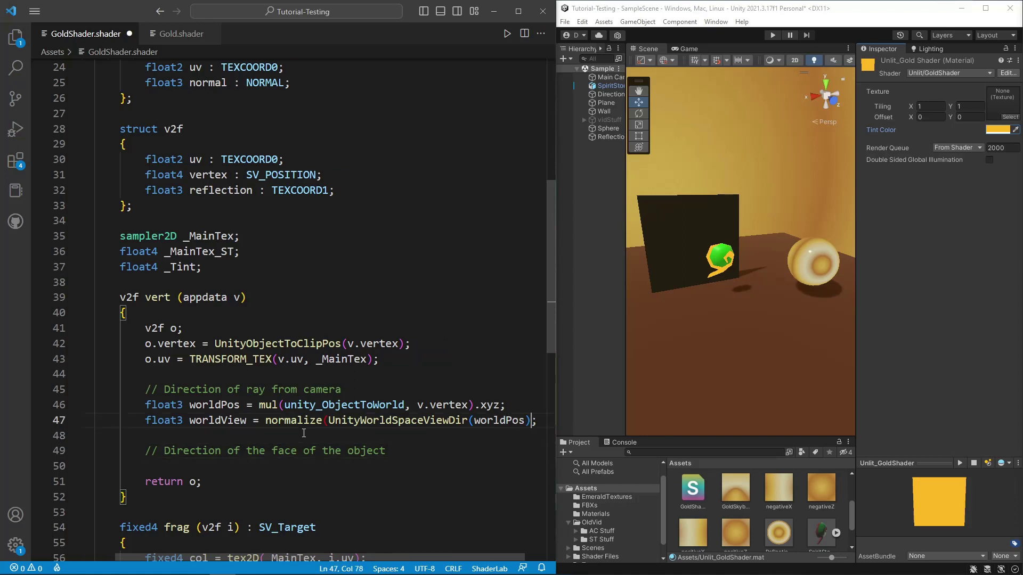
type(")")
key("End")
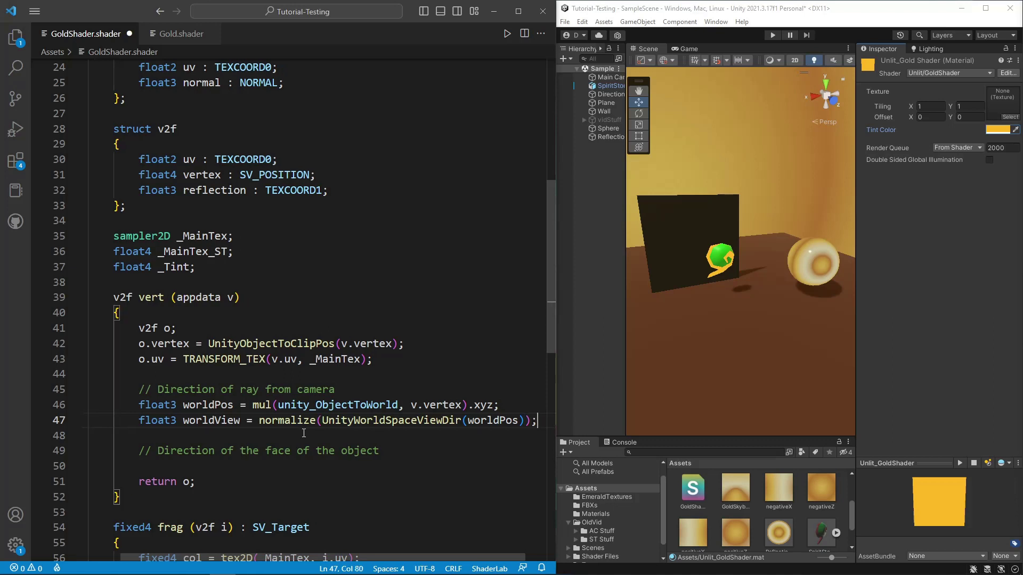
key("Return")
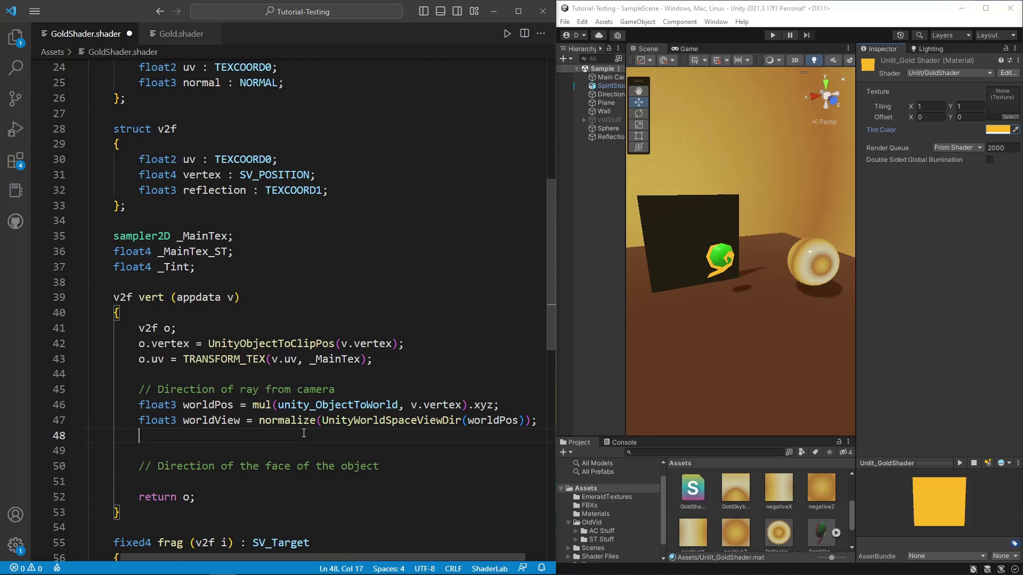
key("BackSpace")
key("BackSpace")
key("BackSpace")
key("BackSpace")
key("BackSpace")
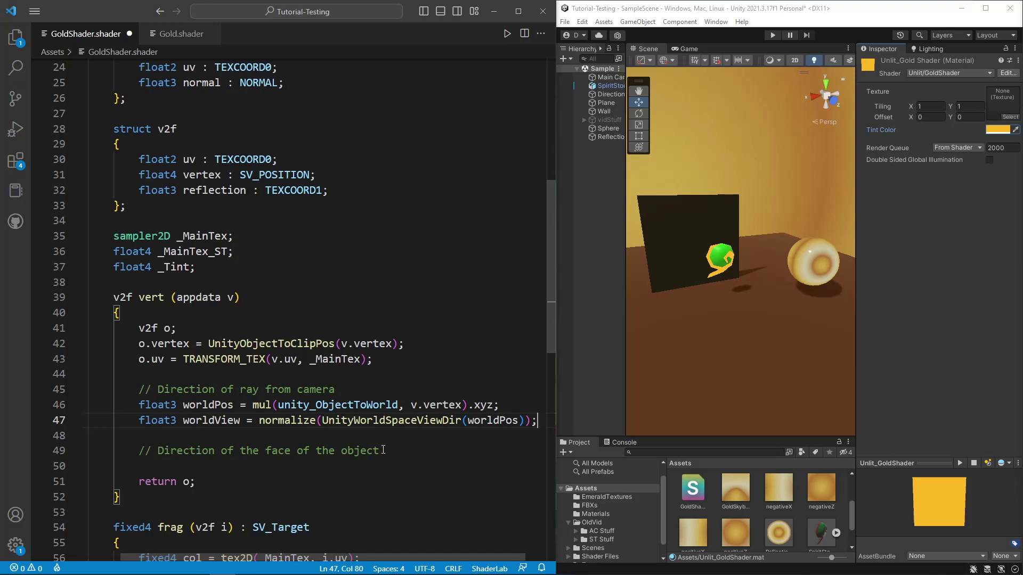
Step: Under the object face direction comment, add "float3 worldNormal = UnityObjectToWorldNormal(v.normal);"
left_click(402, 452)
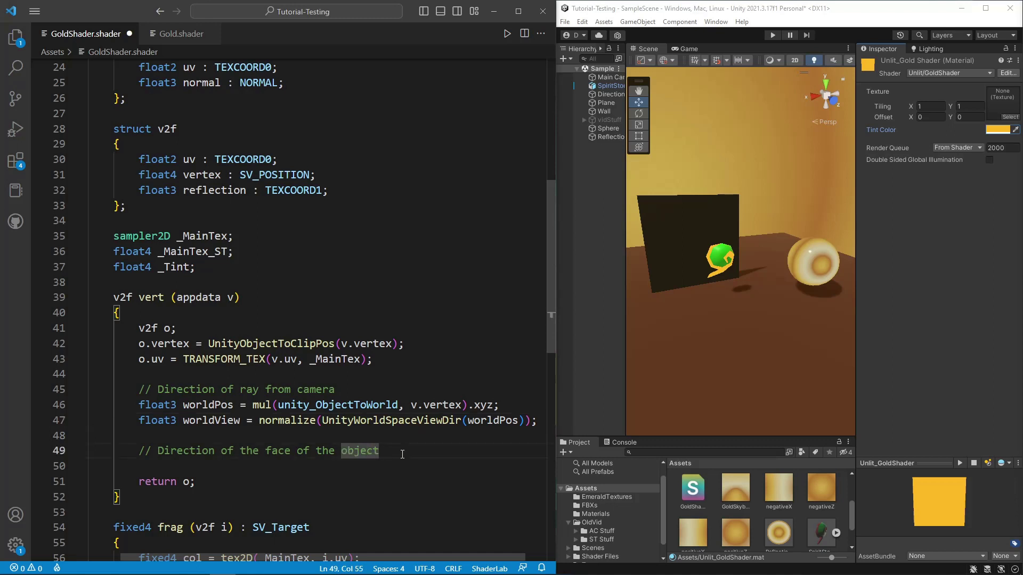
key("Return")
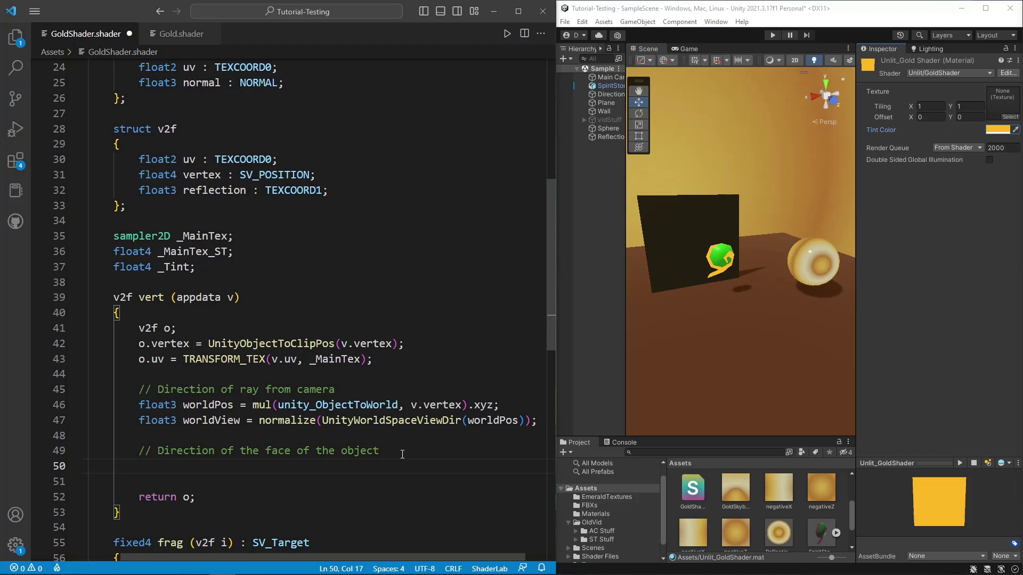
type("float")
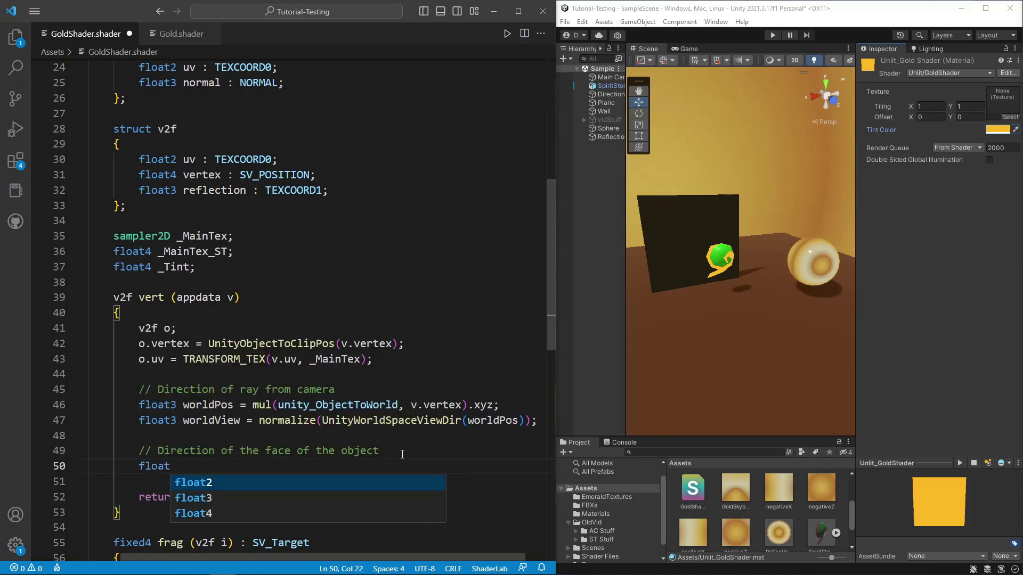
type("3 worldN")
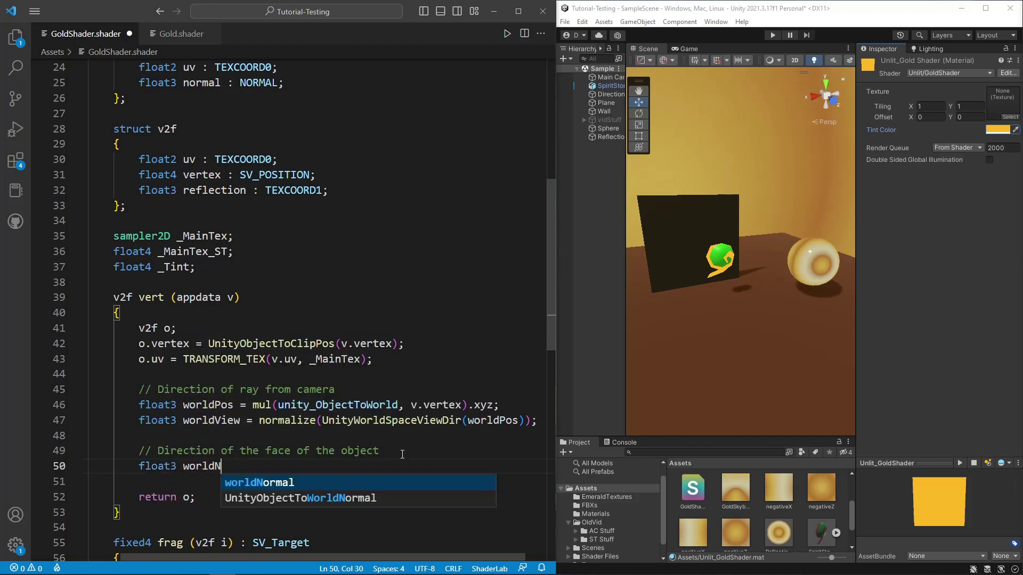
type("ormal = ")
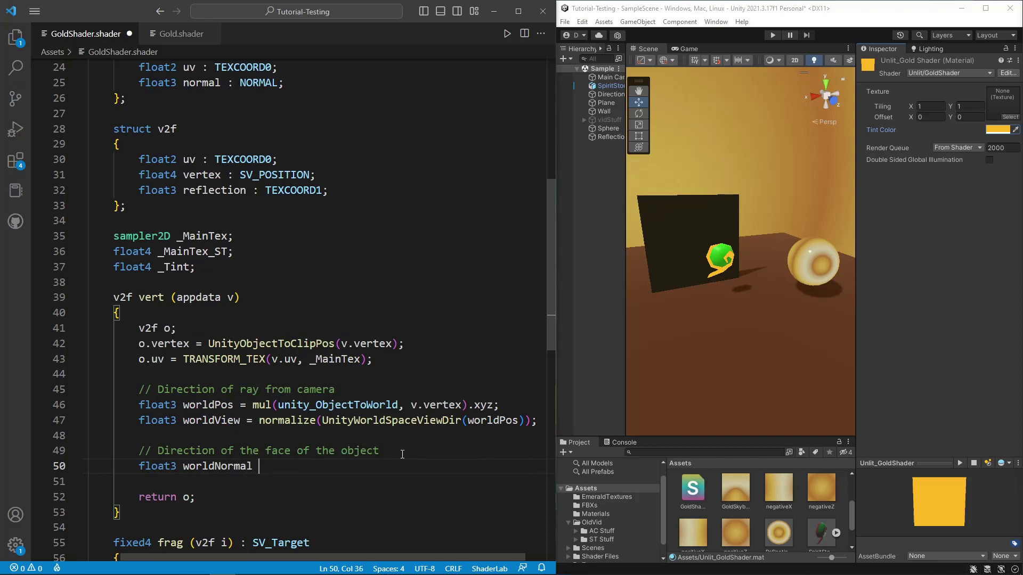
type("U")
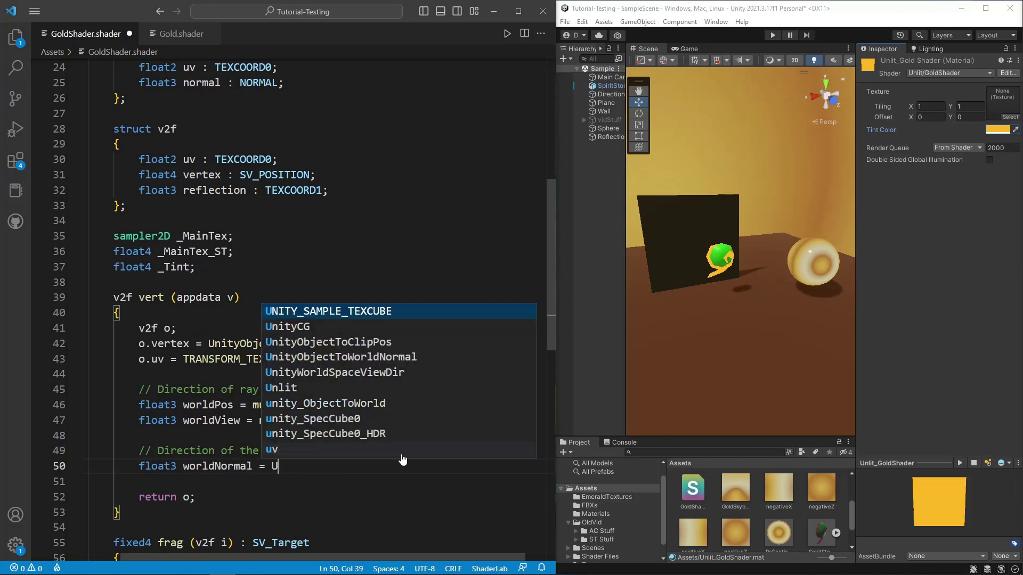
type("nityObject")
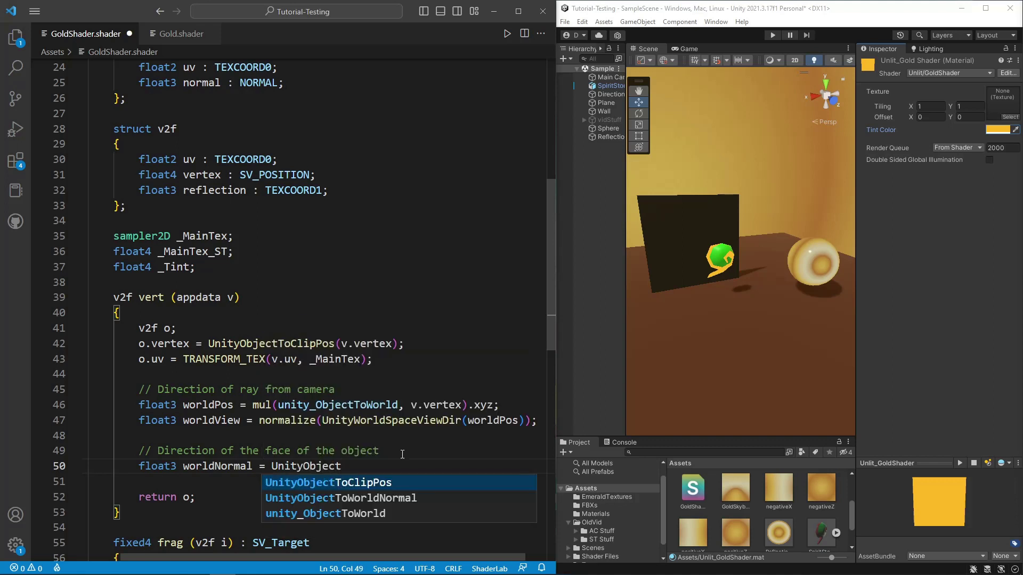
key("Down")
key("Return")
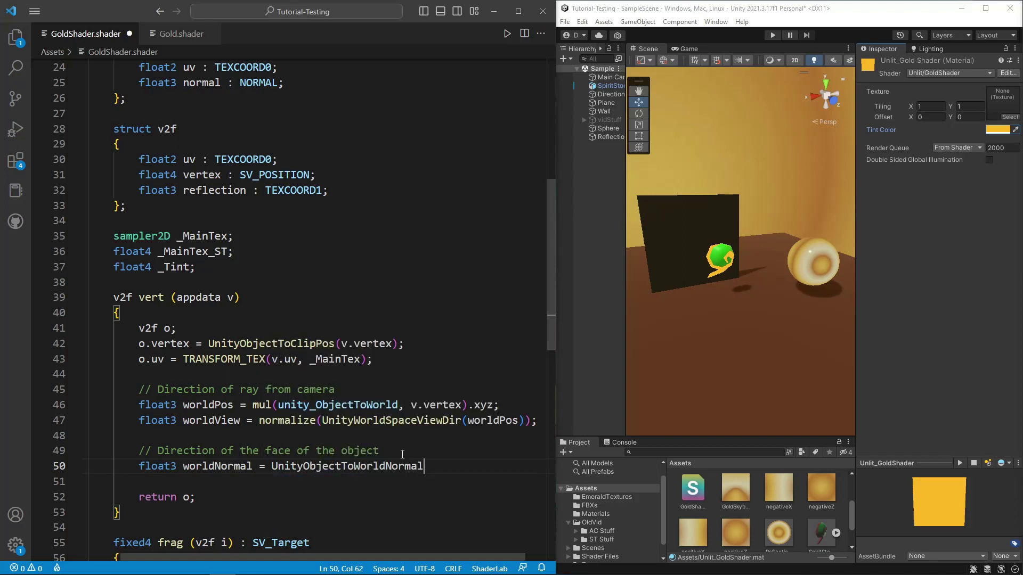
type("(v.normal)")
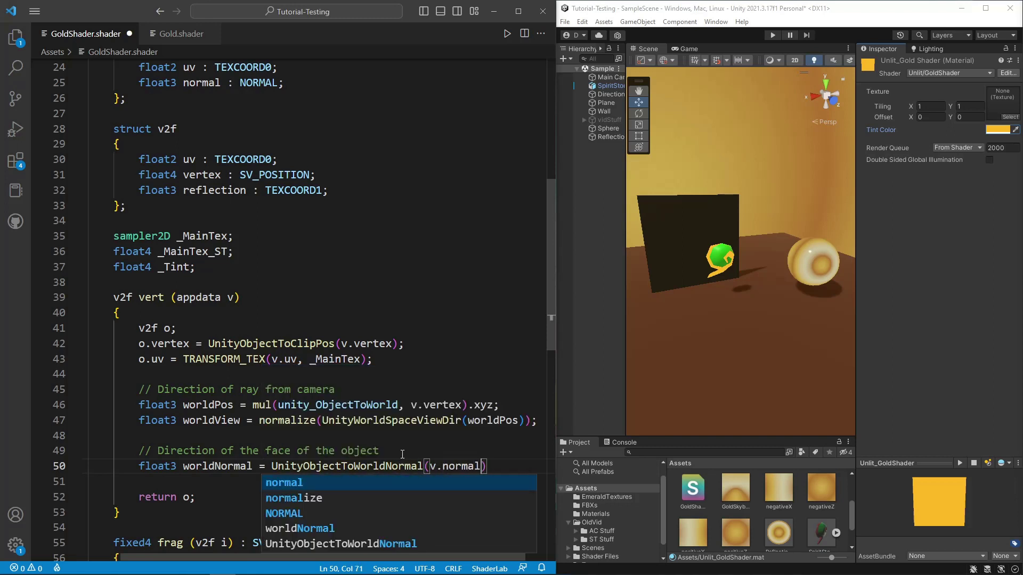
type(";")
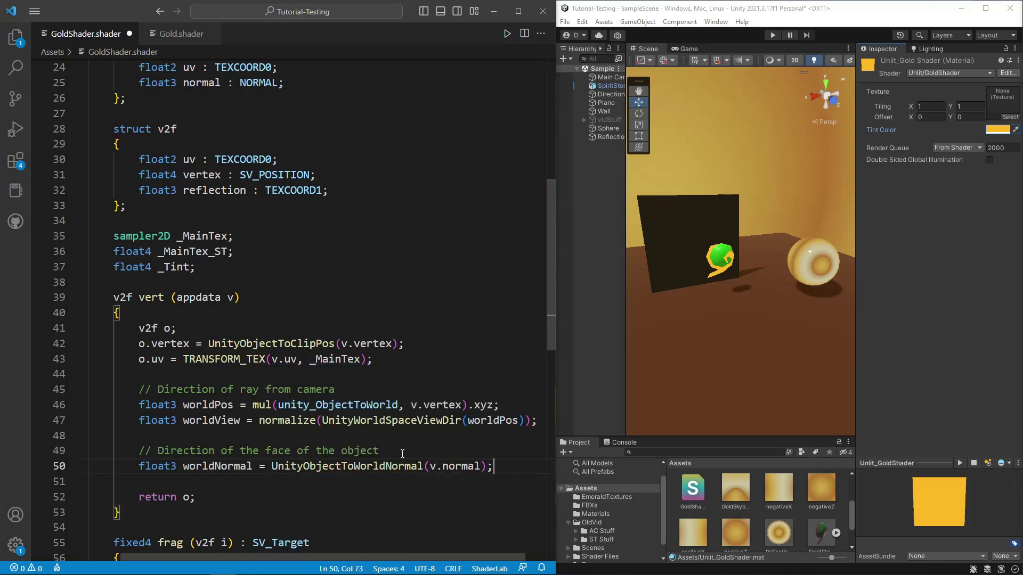
Step: Below the worldNormal declaration in the vert function, add "o.reflection = reflect(-worldView, worldNormal);" separated by a blank line
scroll(402, 456, "up", 1)
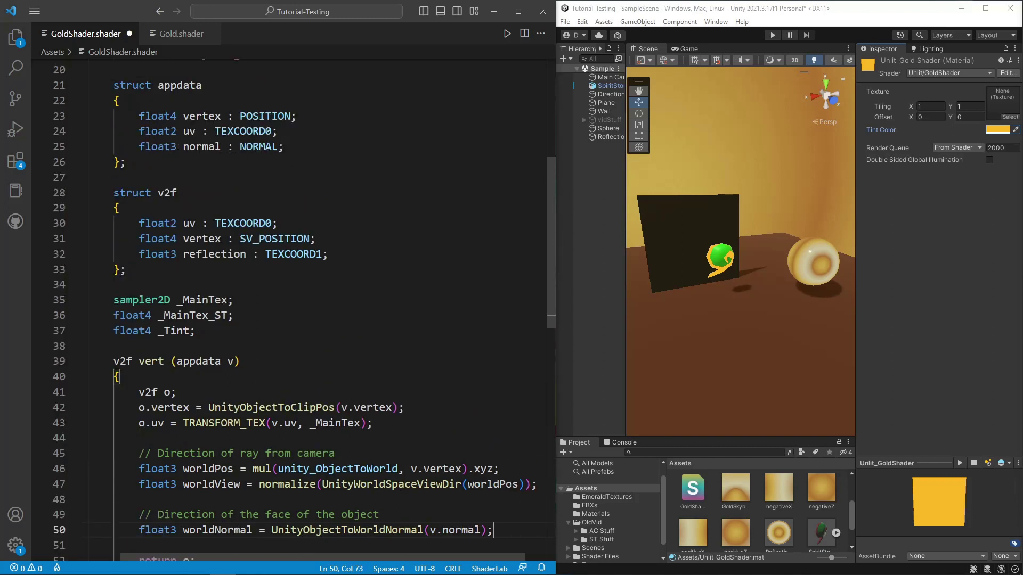
scroll(309, 387, "down", 2)
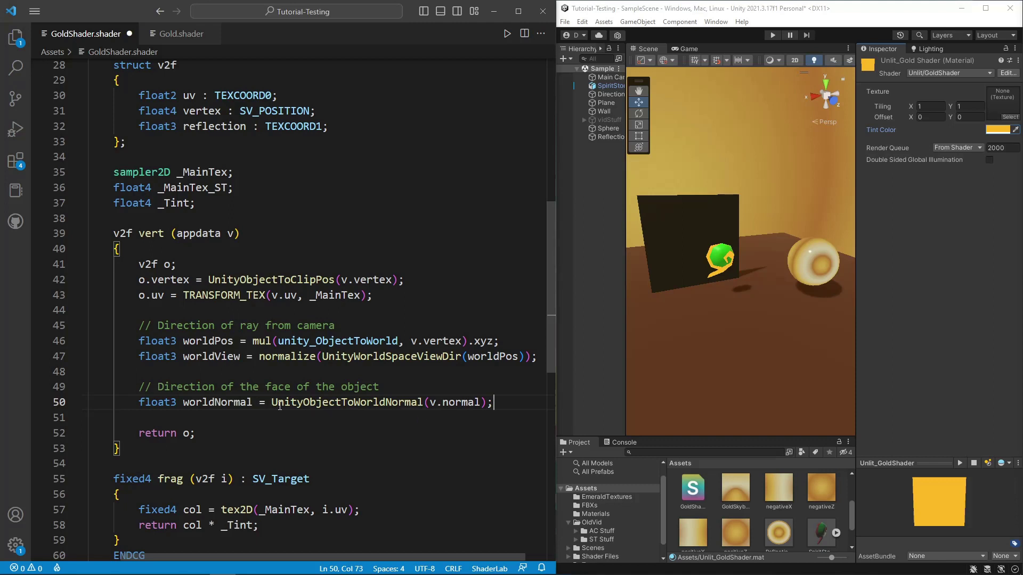
key("Return")
key("Return")
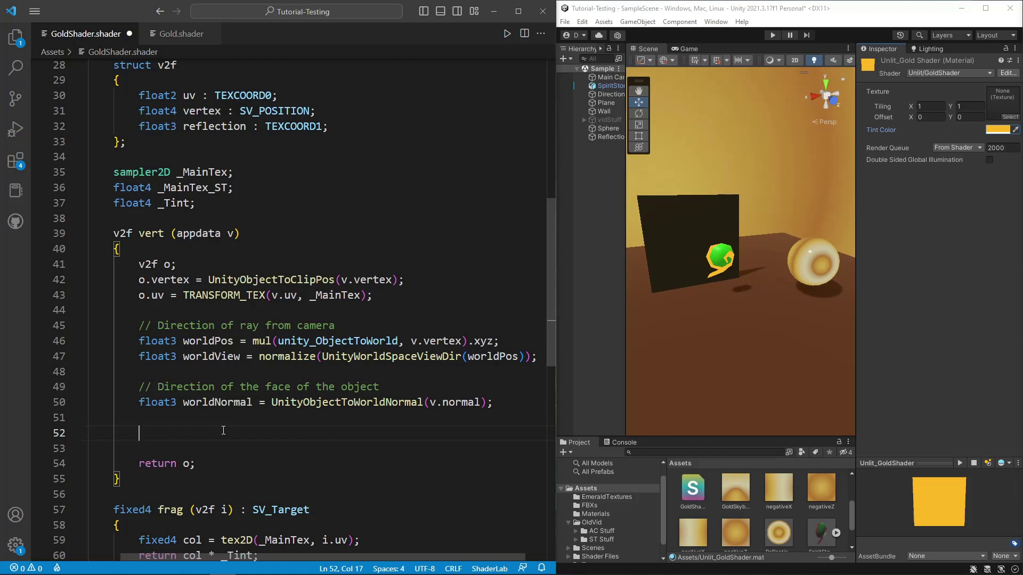
type("o")
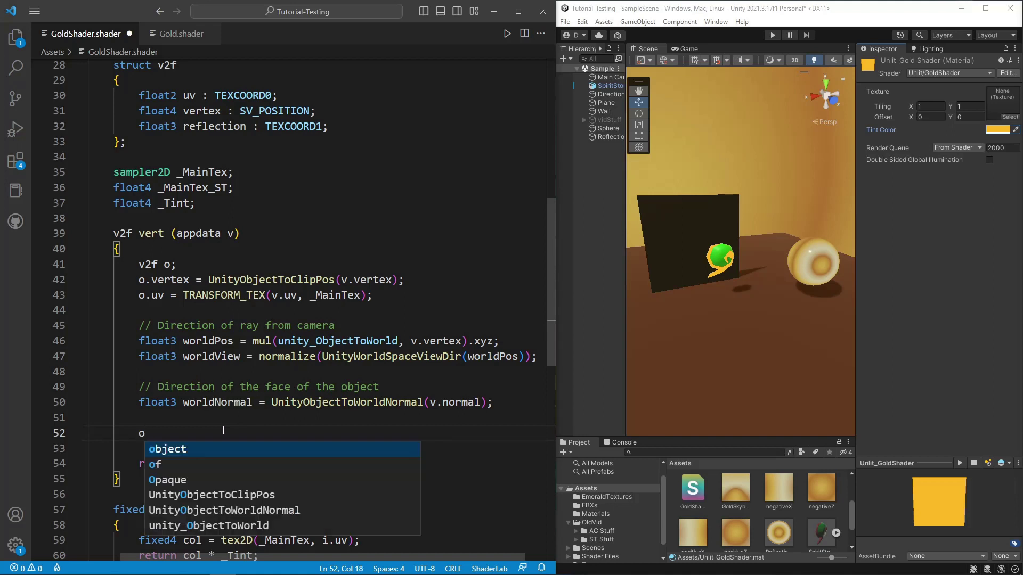
type(".reflection")
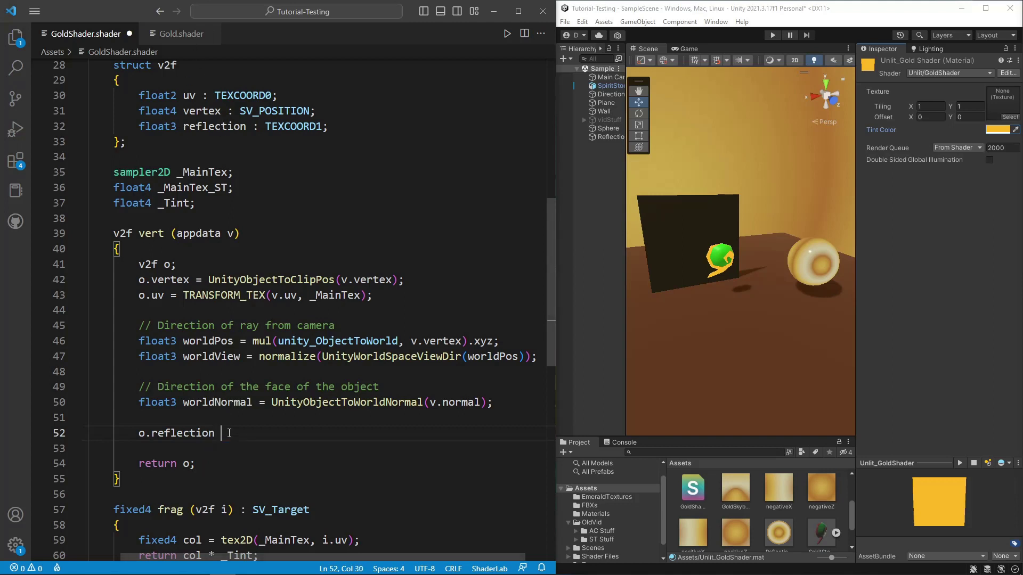
type(" = reflect(")
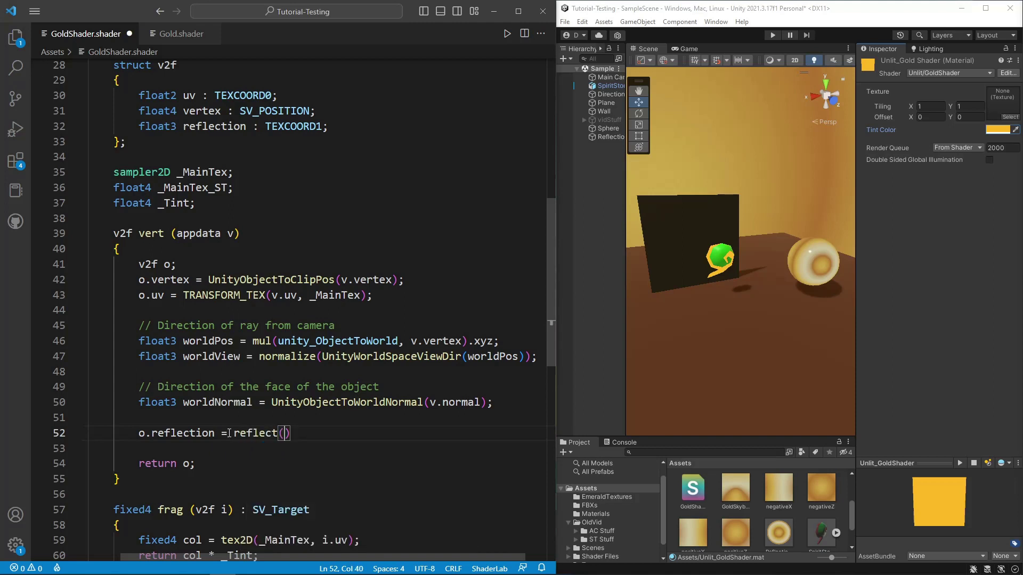
type("-worldV")
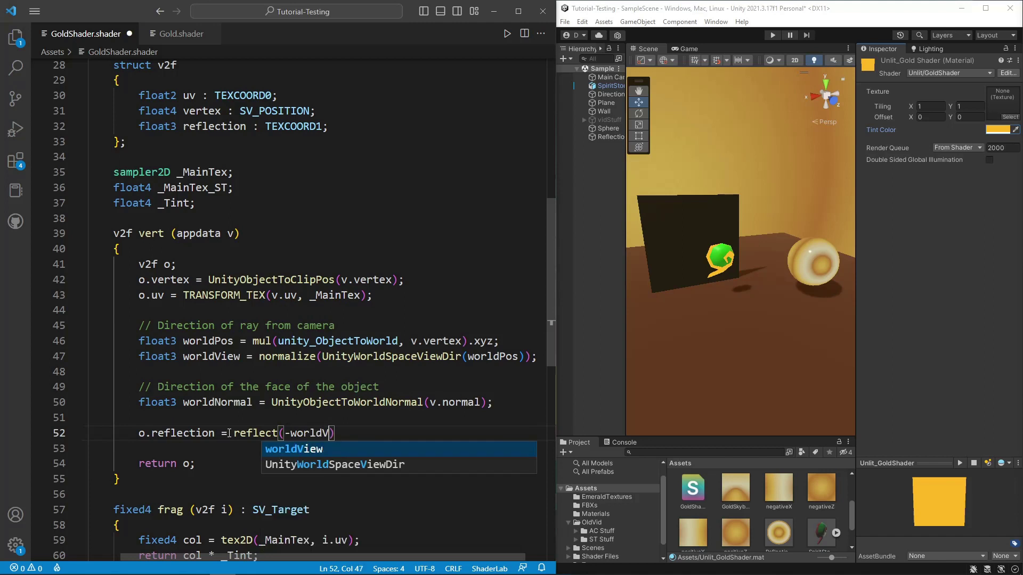
type("iew, worldNo")
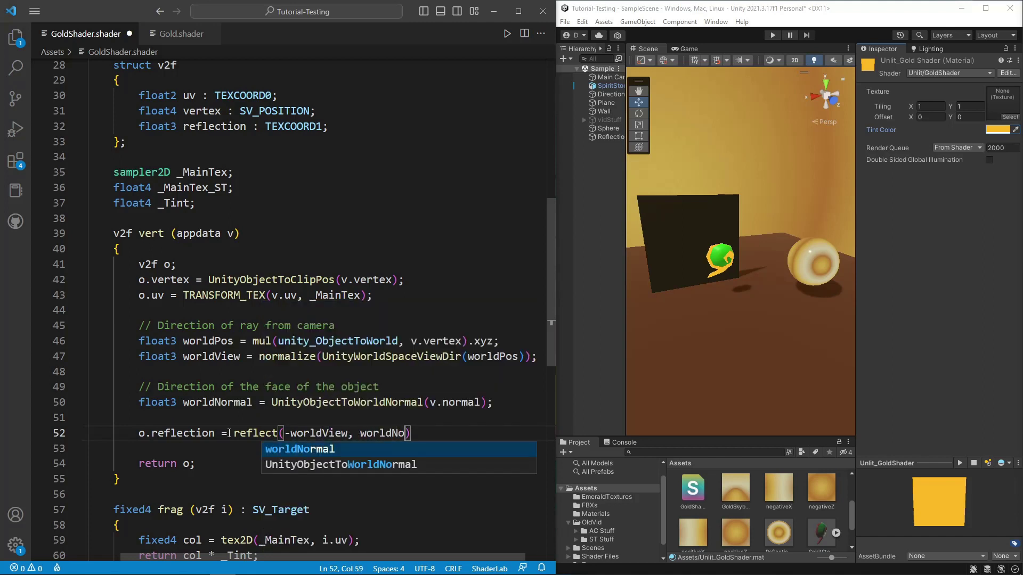
type("rmal);")
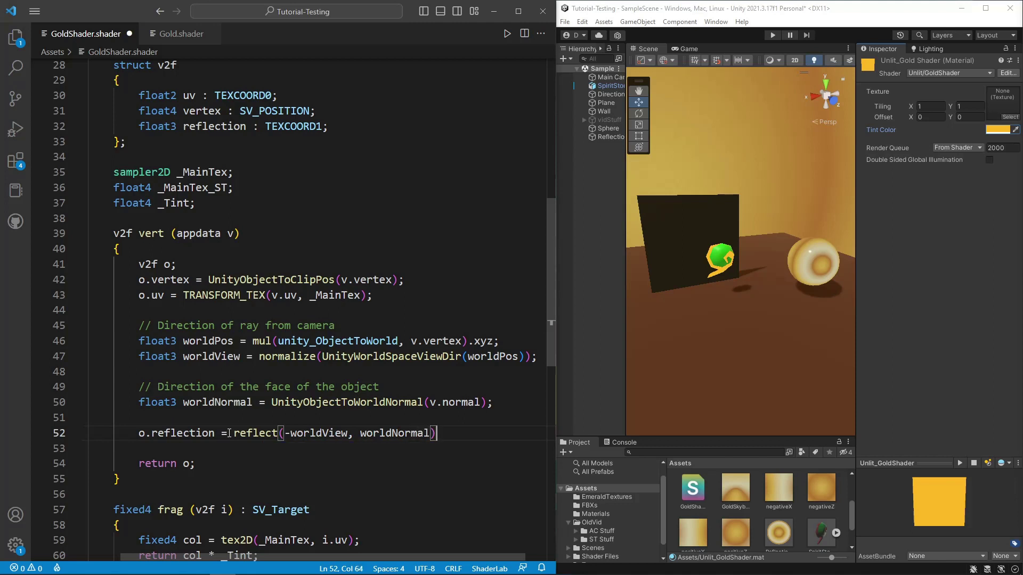
left_click(288, 446)
scroll(290, 480, "left", 2)
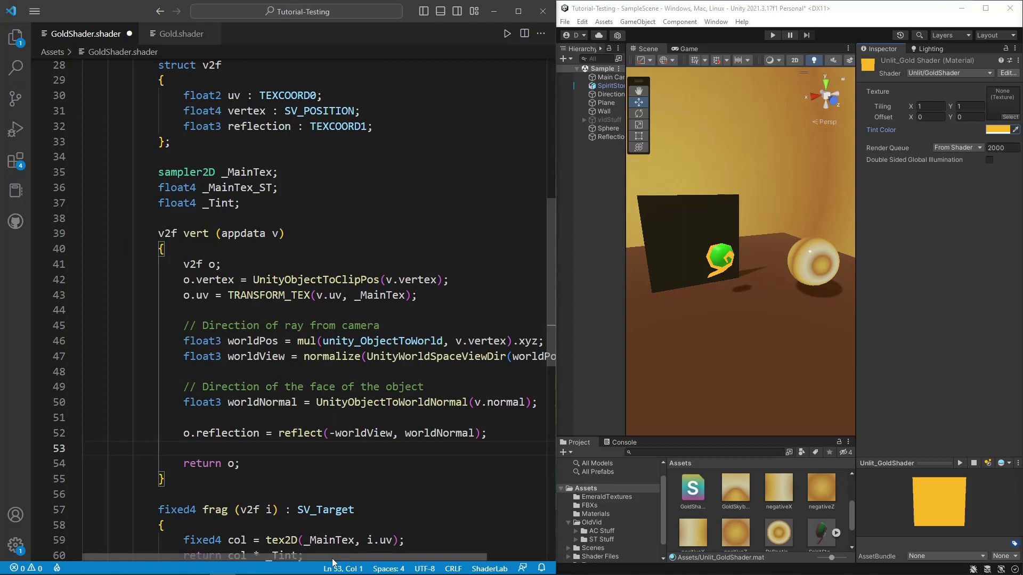
scroll(347, 512, "right", 2)
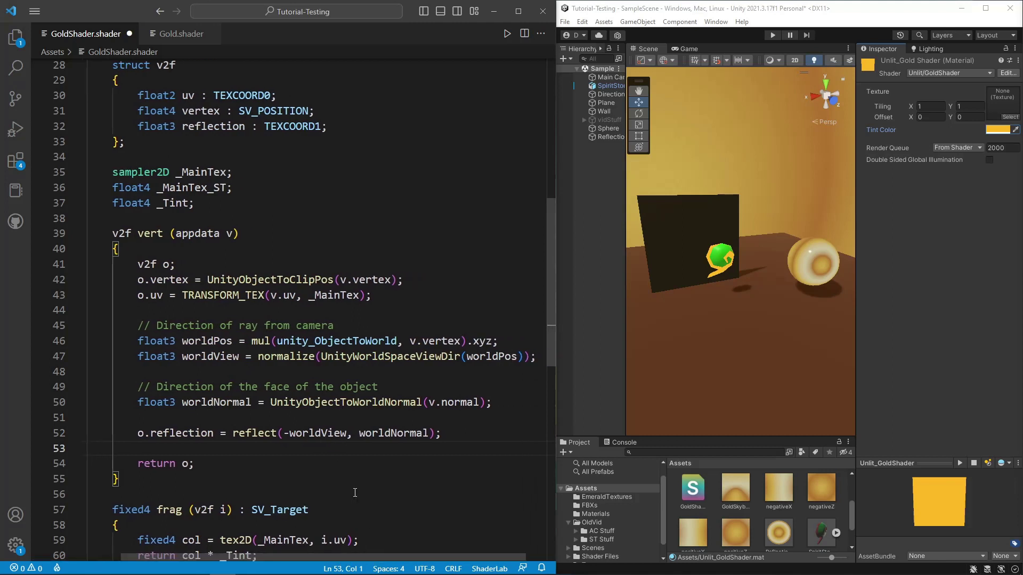
left_click(464, 435)
scroll(453, 429, "down", 1)
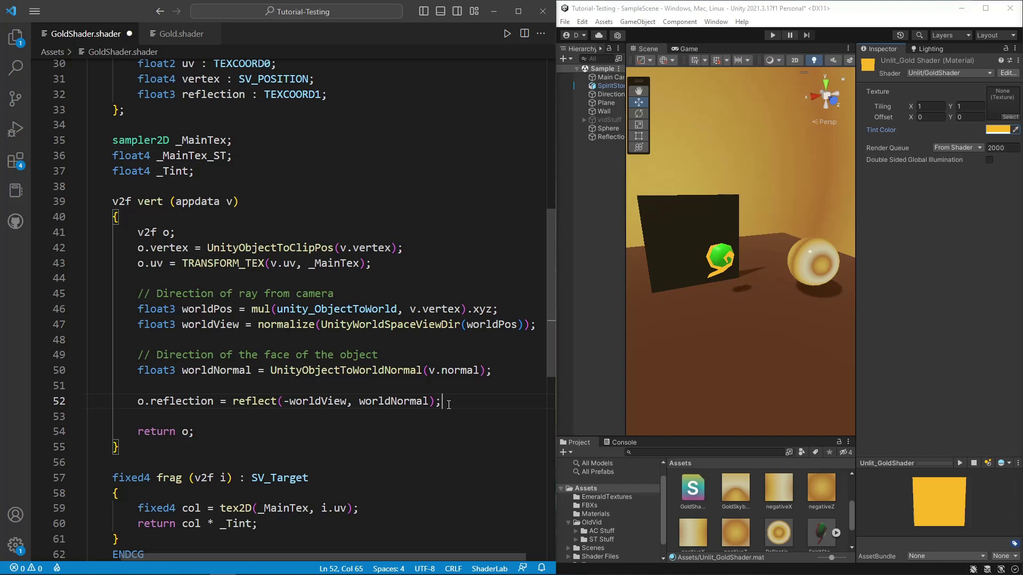
scroll(451, 402, "down", 1)
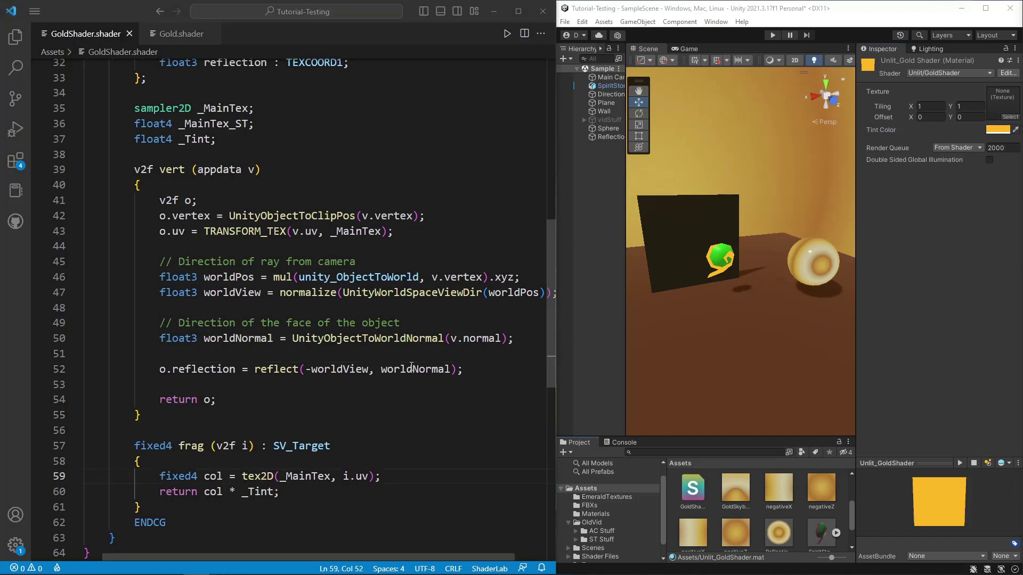
Step: In the frag function's col line, replace the tex2D call with texCUBE
left_click(412, 368)
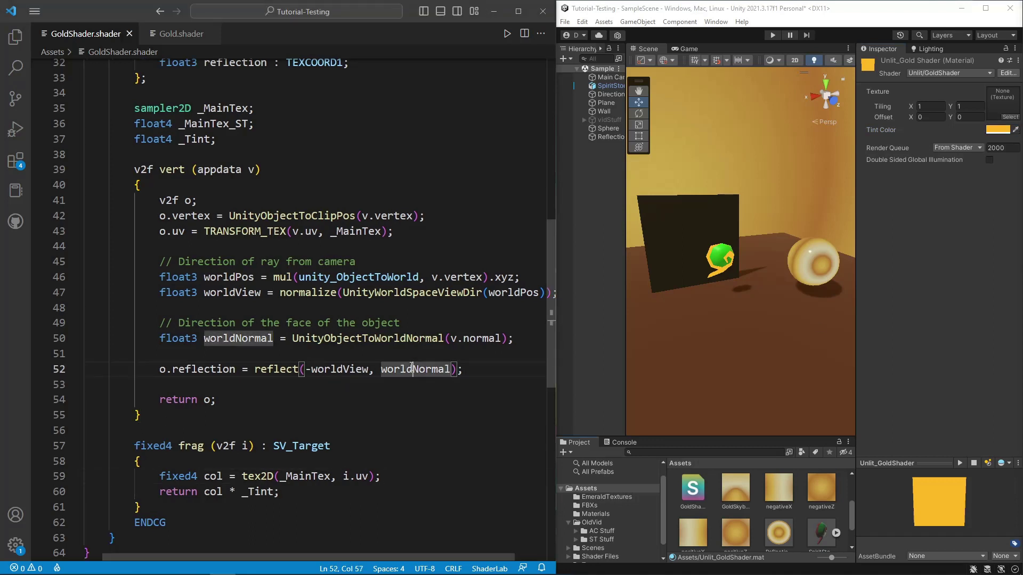
scroll(387, 400, "down", 1)
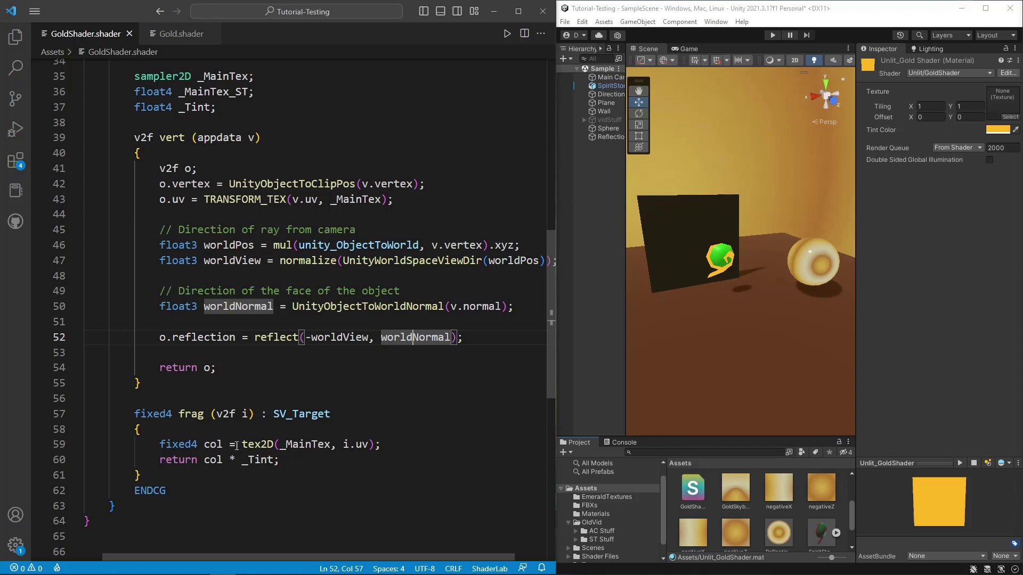
double_click(264, 444)
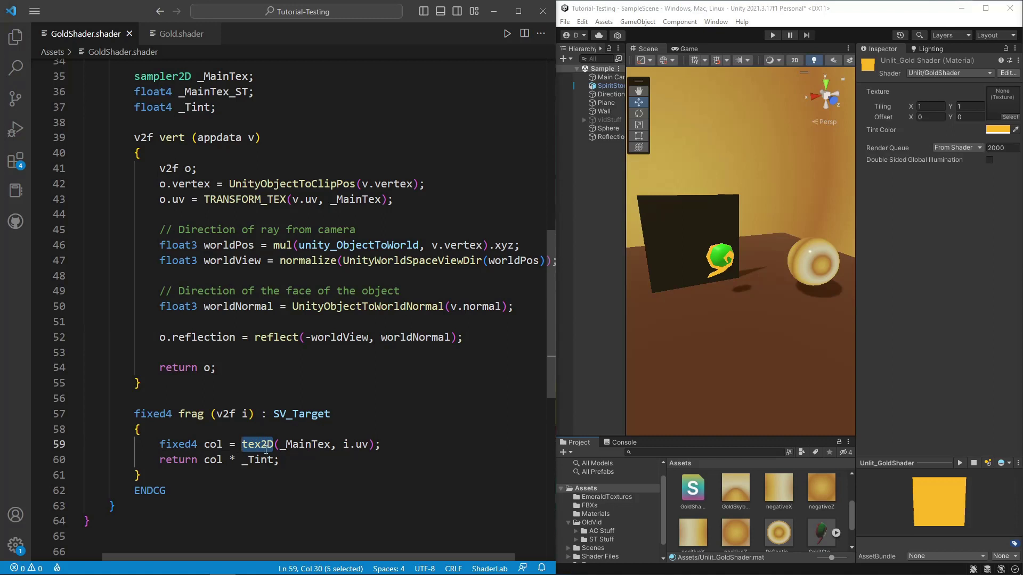
key("Right")
key("BackSpace")
key("BackSpace")
type("CUBE")
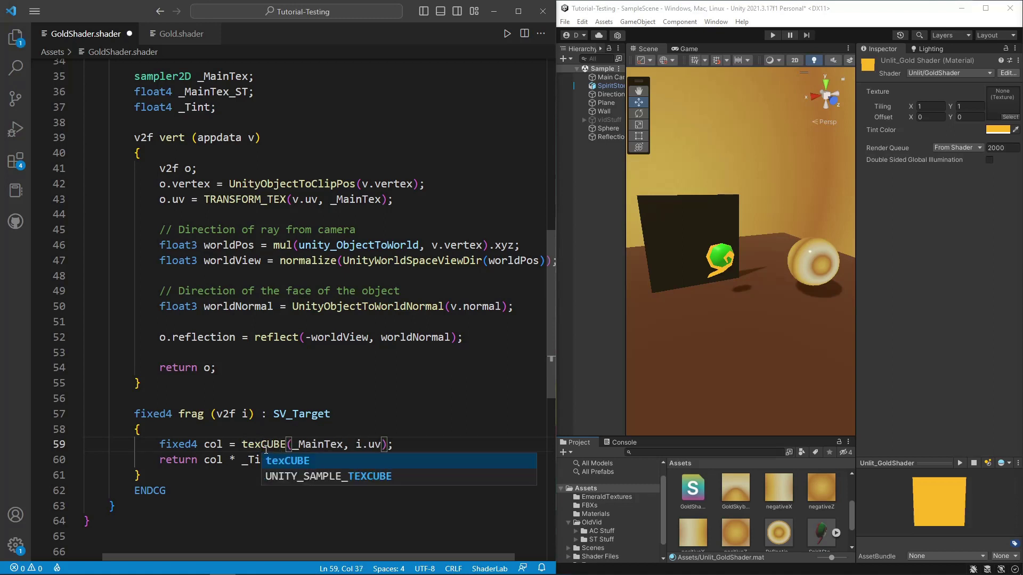
Step: Change the texCUBE call's second argument to i.reflection and save GoldShader.shader
left_click(371, 444)
left_click_drag(381, 445, 368, 444)
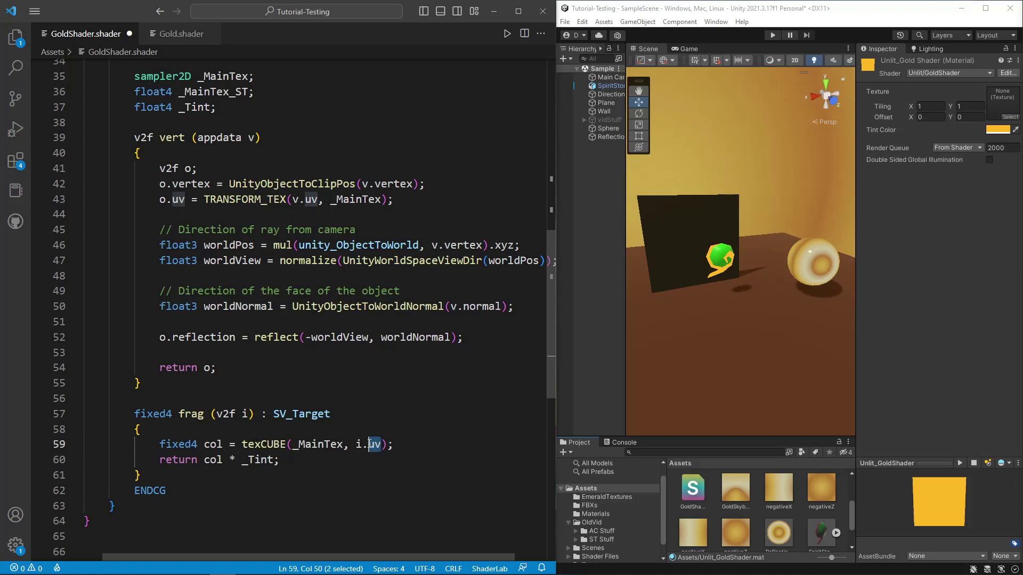
key("BackSpace")
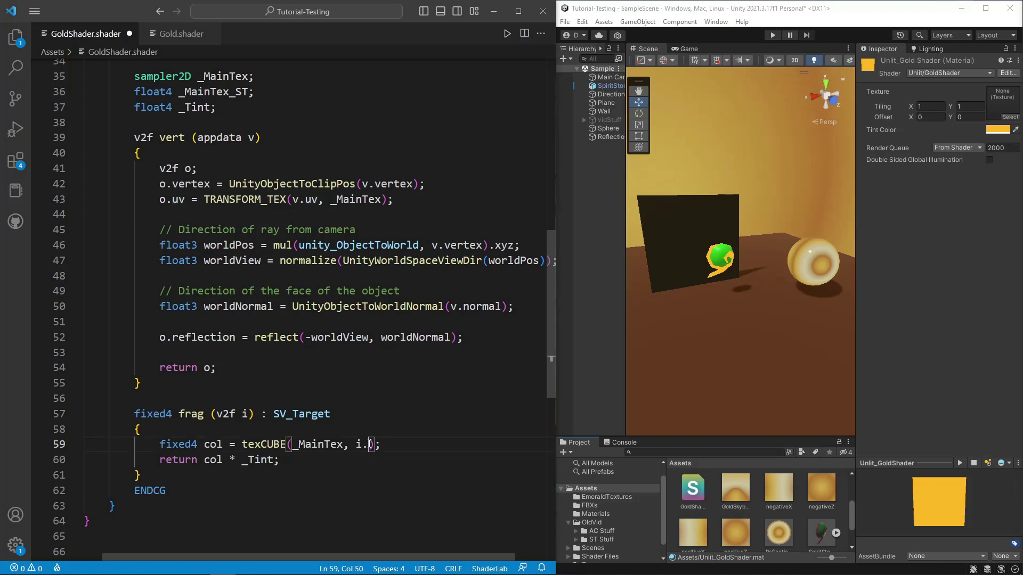
type("reflection")
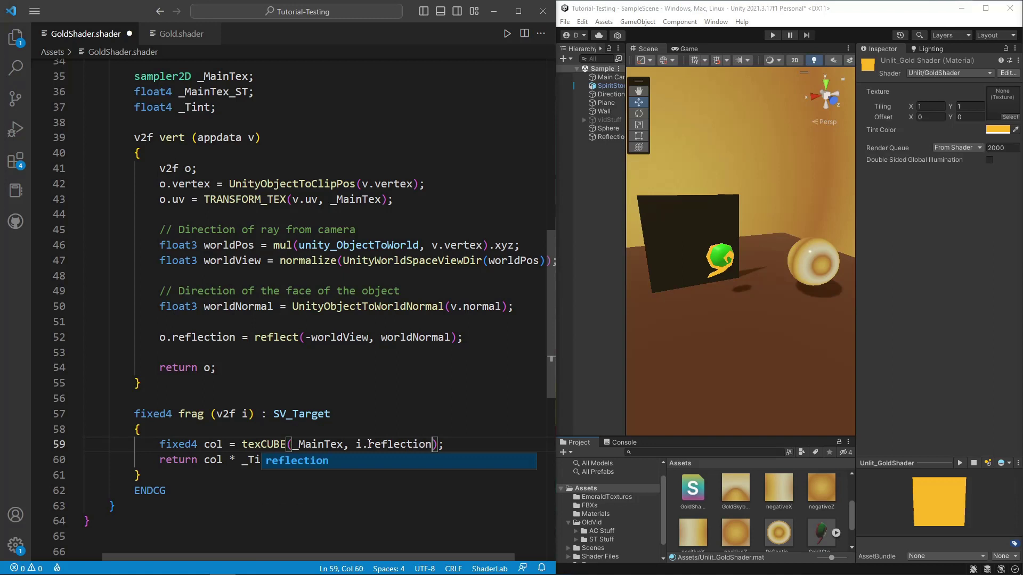
left_click(469, 447)
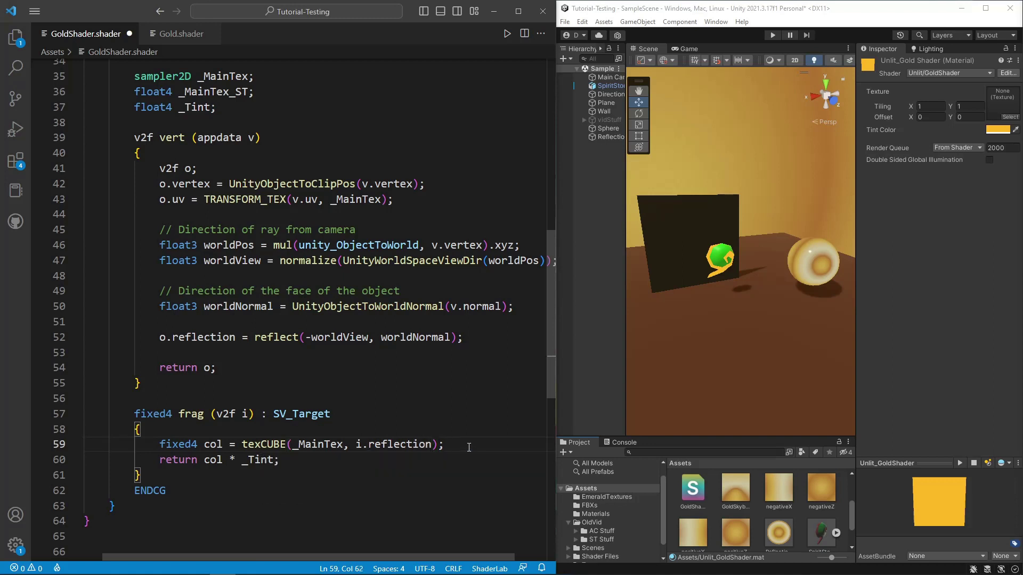
key("ctrl+s")
left_click(913, 354)
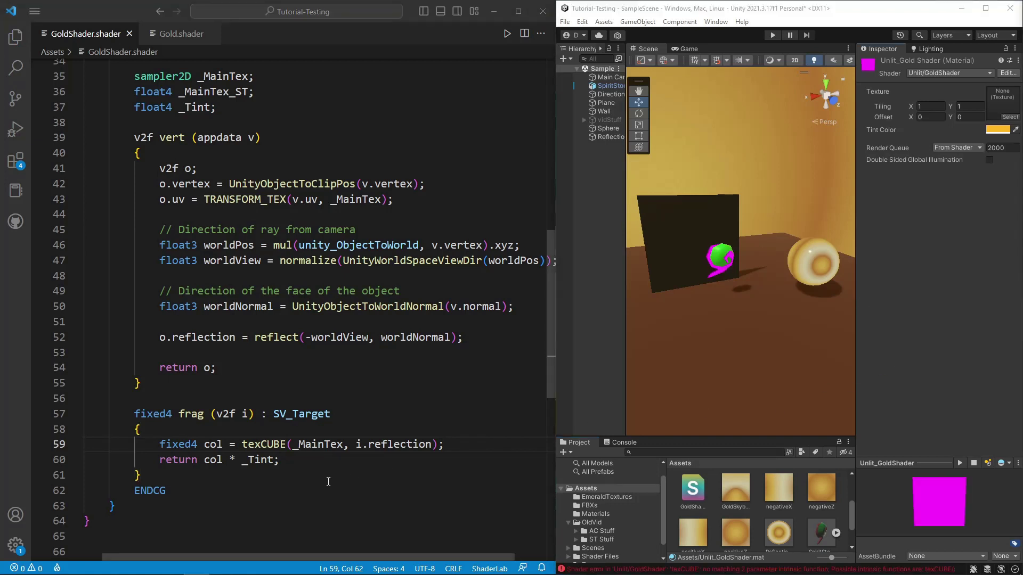
Step: Compare the Properties block with Gold.shader and set the _MainTex property type in GoldShader.shader to Cube
left_click_drag(293, 446, 331, 447)
left_click(332, 447)
scroll(331, 447, "up", 10)
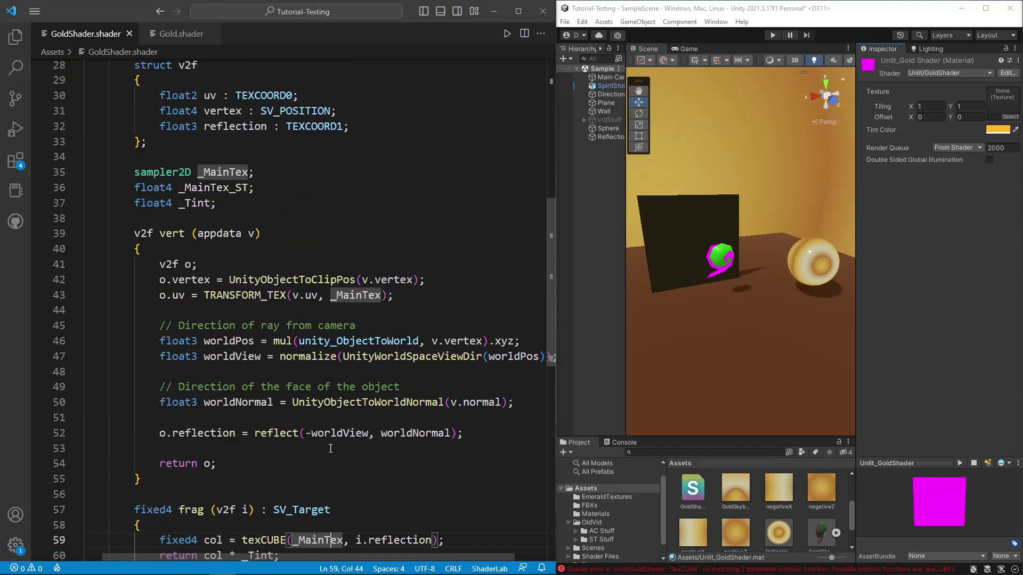
scroll(330, 447, "up", 2)
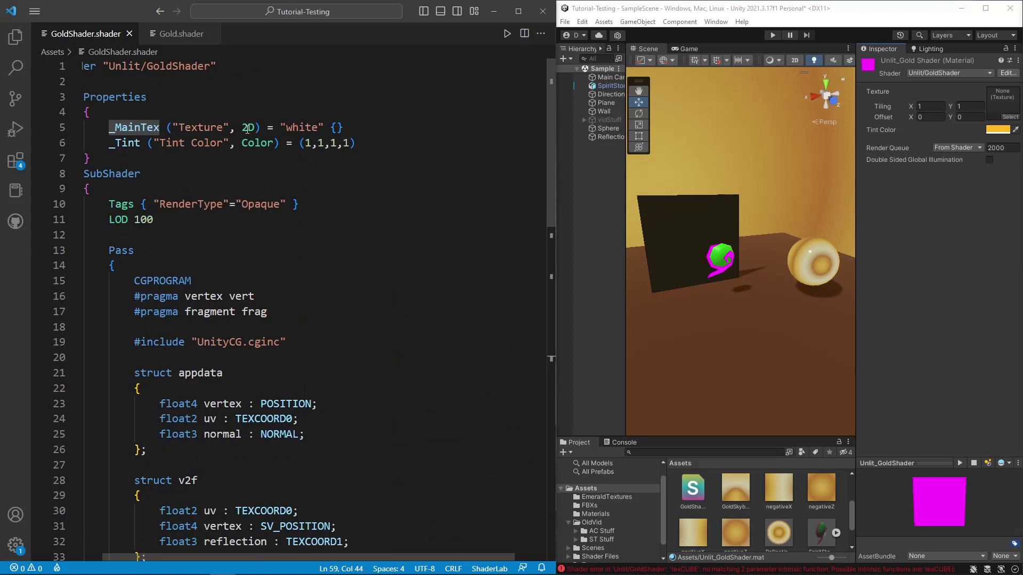
left_click(178, 34)
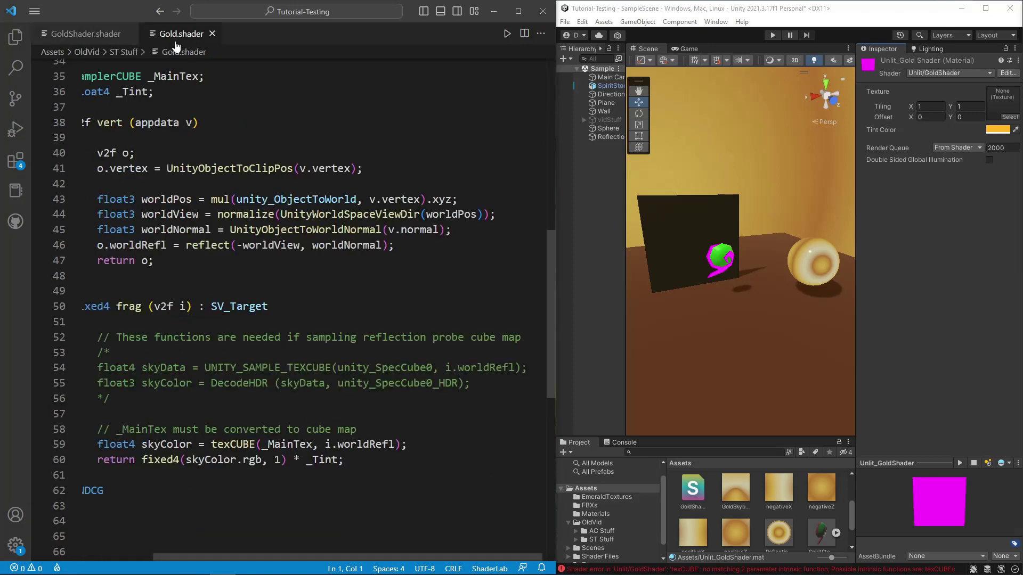
scroll(231, 246, "up", 11)
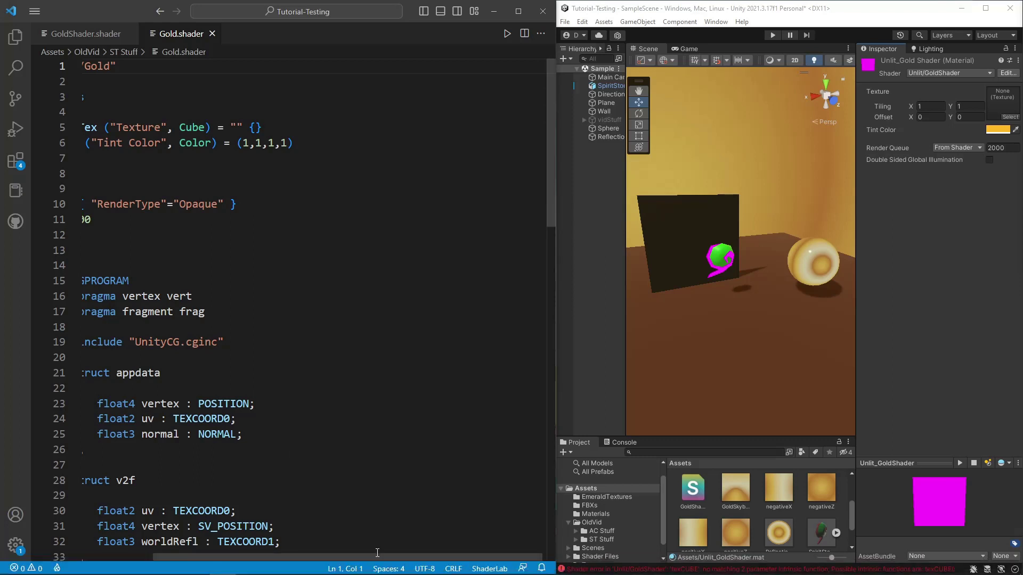
left_click_drag(378, 556, 198, 533)
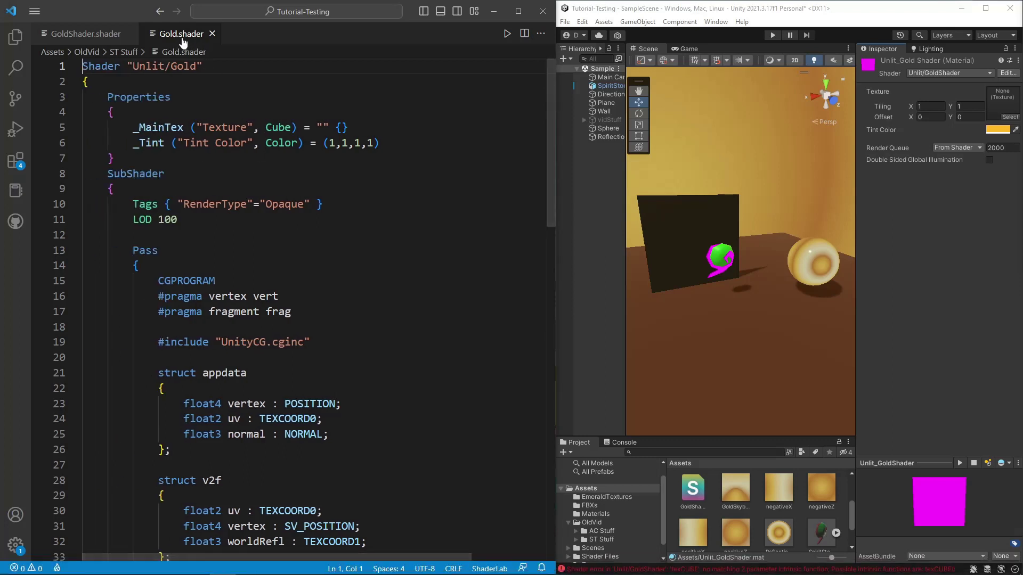
left_click(85, 34)
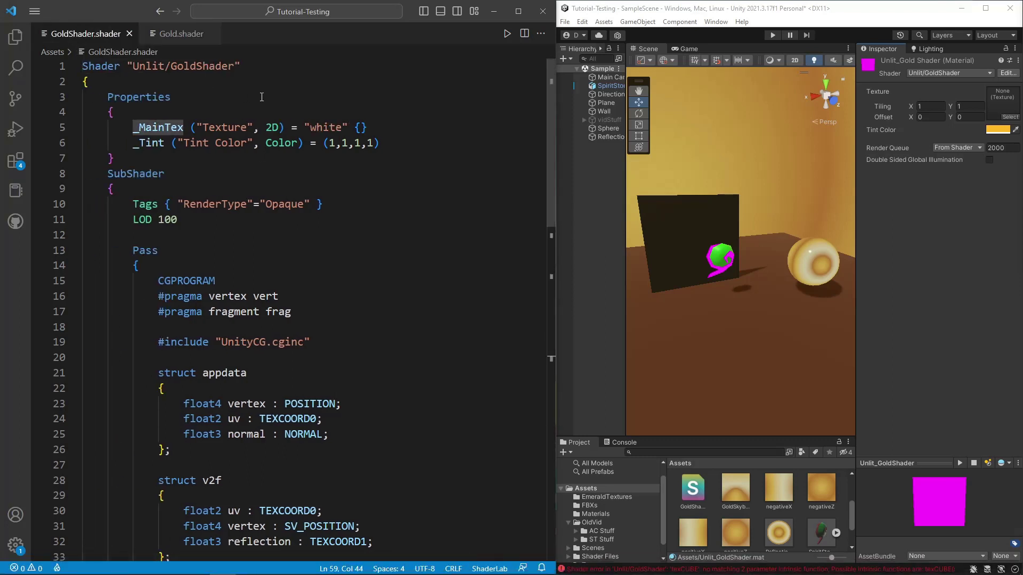
double_click(277, 127)
type("Cube")
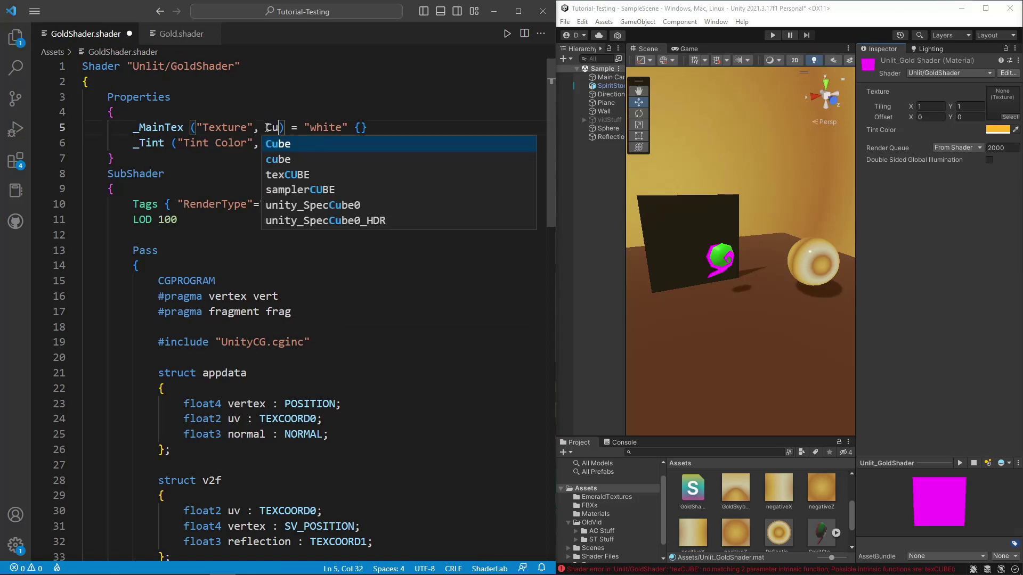
left_click(183, 252)
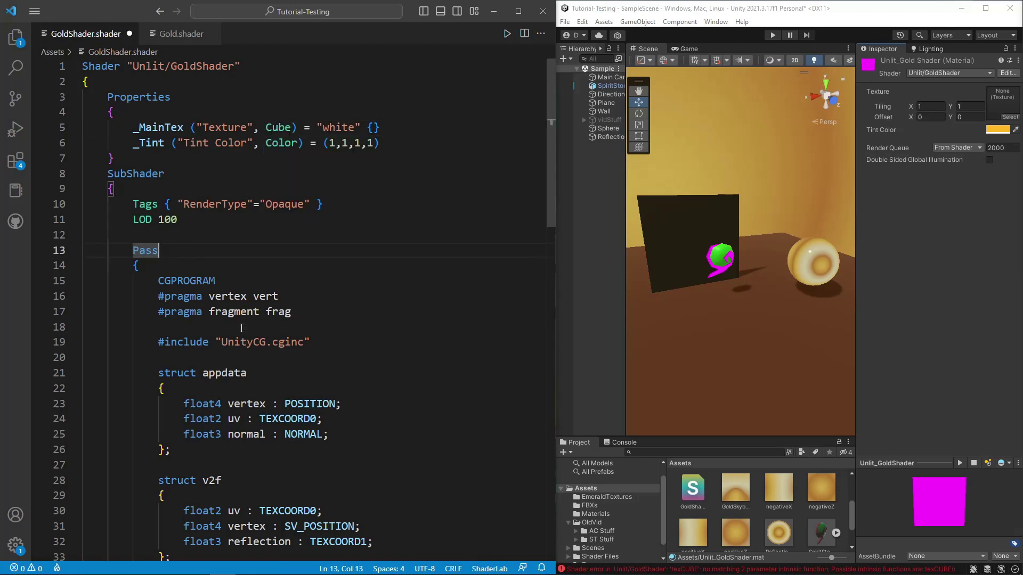
Step: Check the sampler declarations in Gold.shader and delete the "float4 _MainTex_ST;" line from GoldShader.shader
scroll(247, 366, "down", 4)
scroll(195, 404, "down", 1)
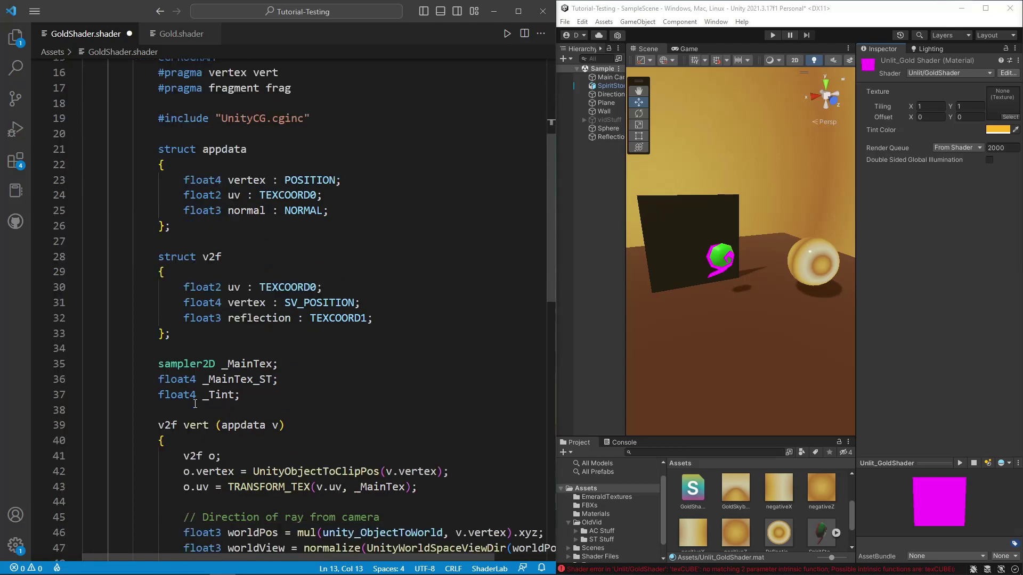
left_click(176, 34)
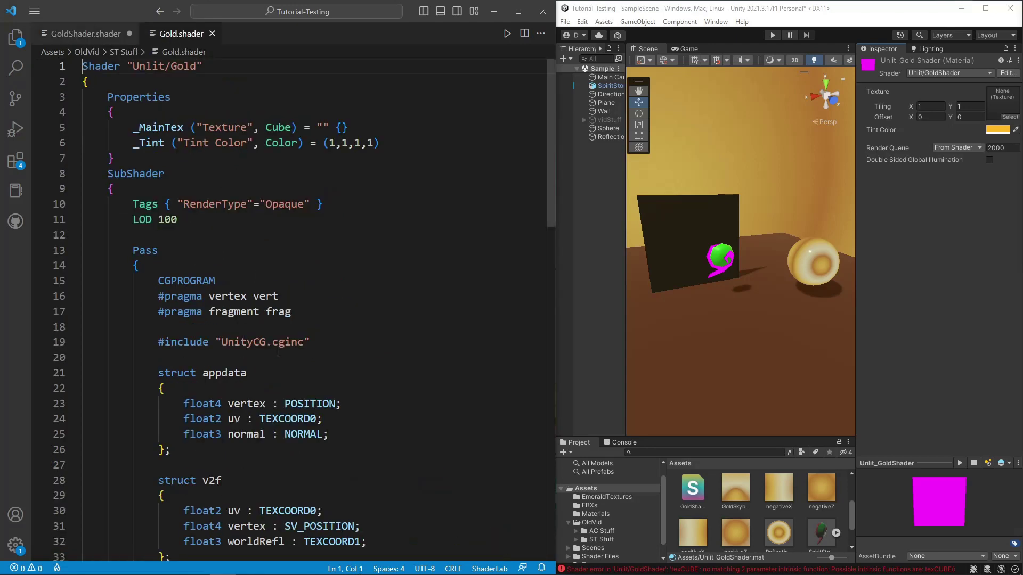
scroll(205, 360, "down", 5)
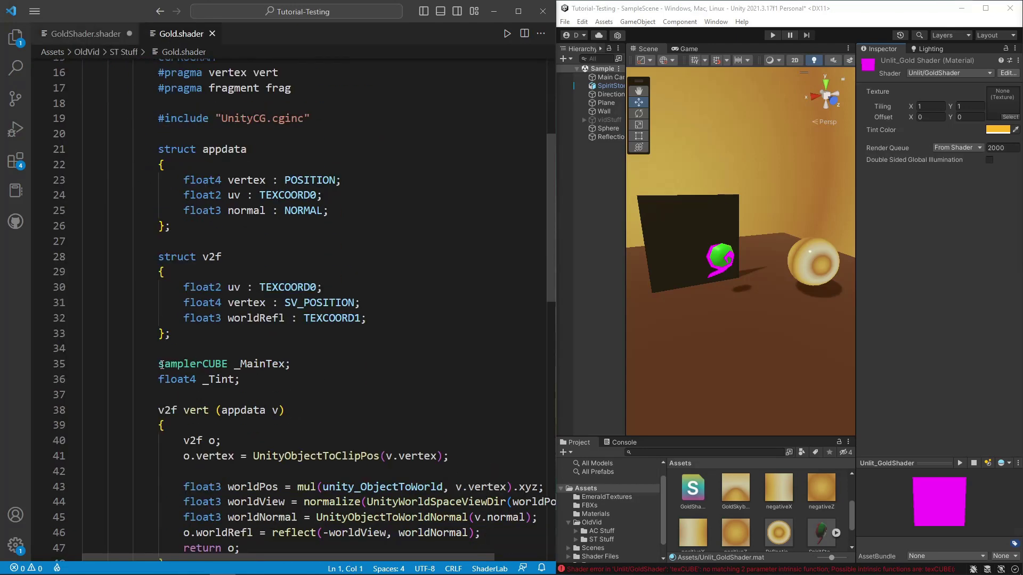
left_click(85, 33)
left_click_drag(281, 384, 281, 372)
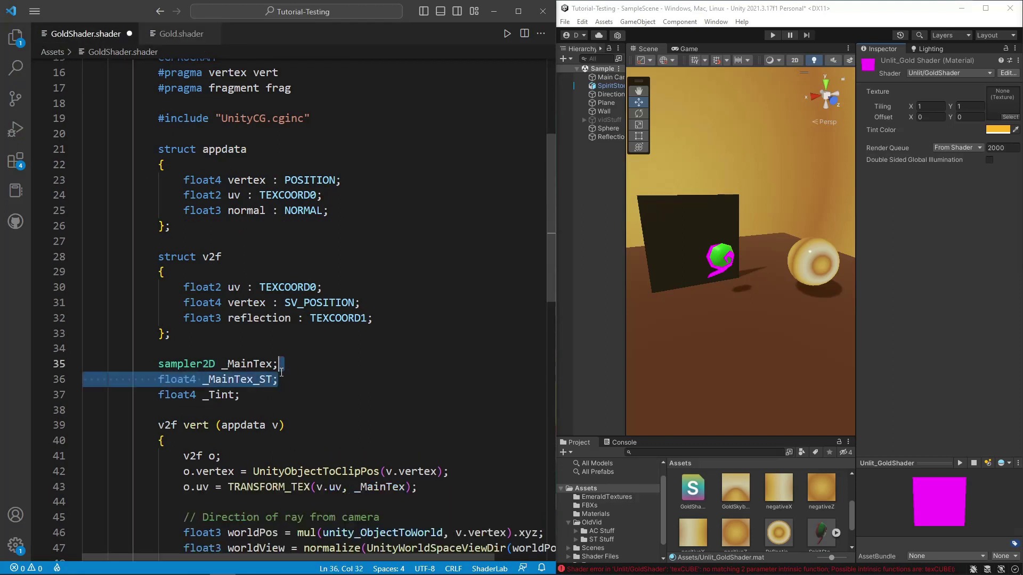
key("BackSpace")
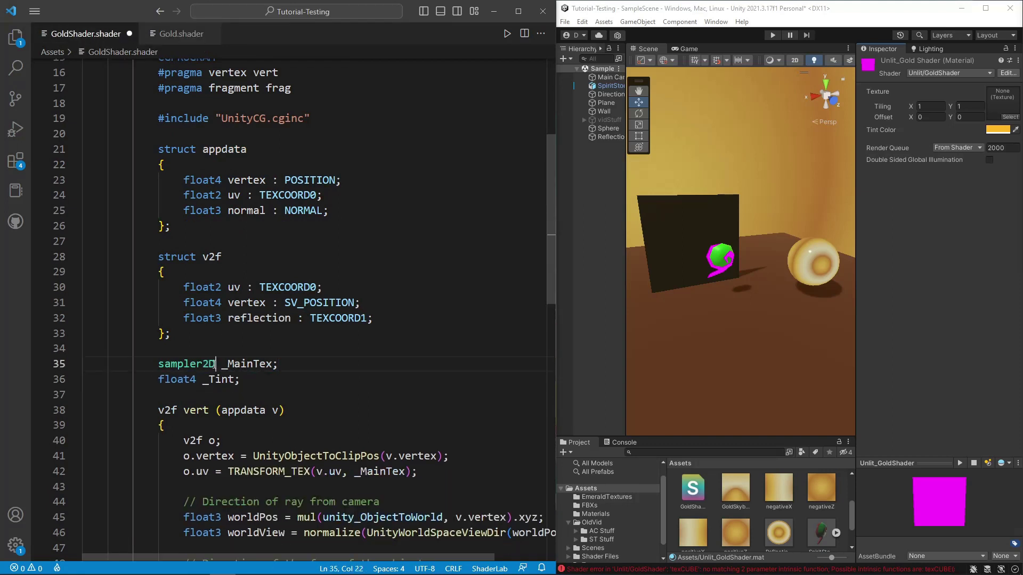
Step: Change the _MainTex declaration in GoldShader.shader from sampler2D to samplerCUBE, save, check it against Gold.shader, and switch to Unity to recompile
left_click_drag(215, 364, 207, 363)
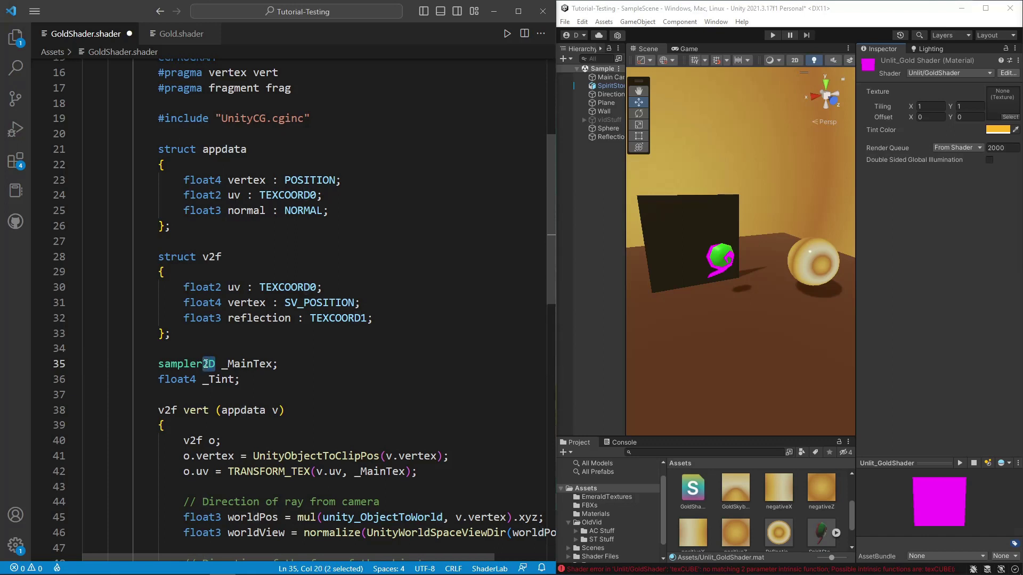
key("BackSpace")
key("BackSpace")
type("CUBE")
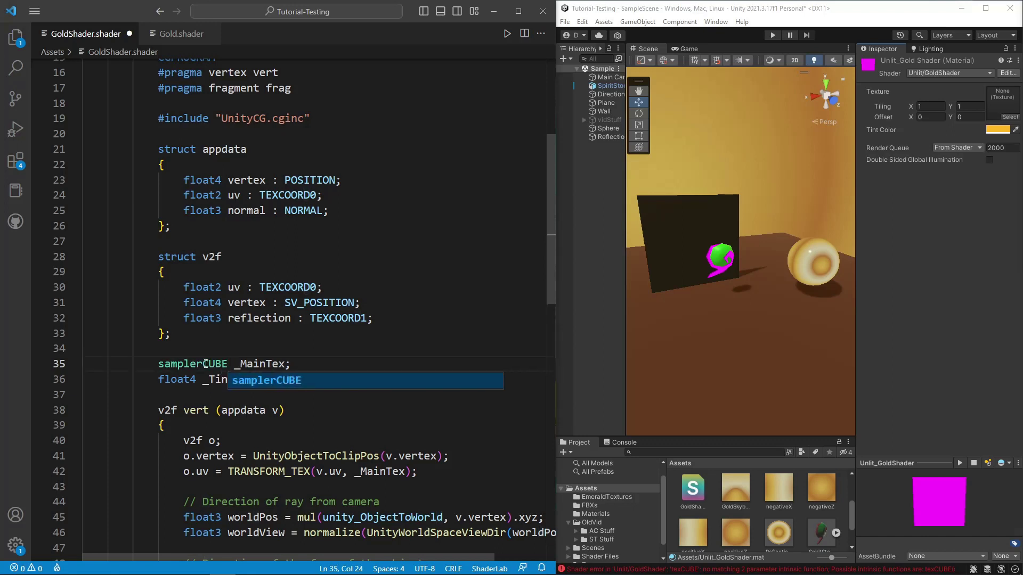
key("Tab")
key("ctrl+s")
left_click(181, 34)
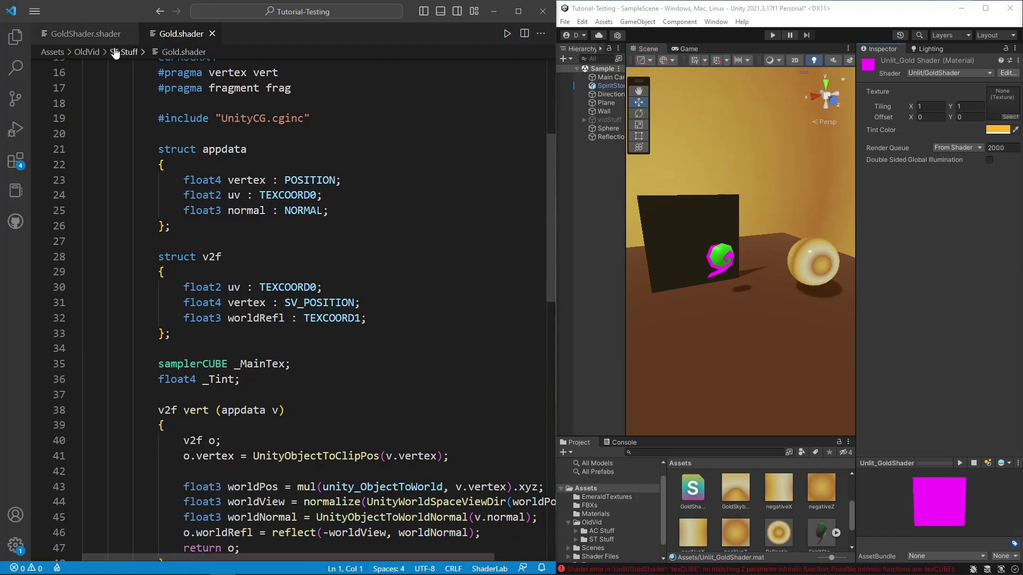
left_click(77, 34)
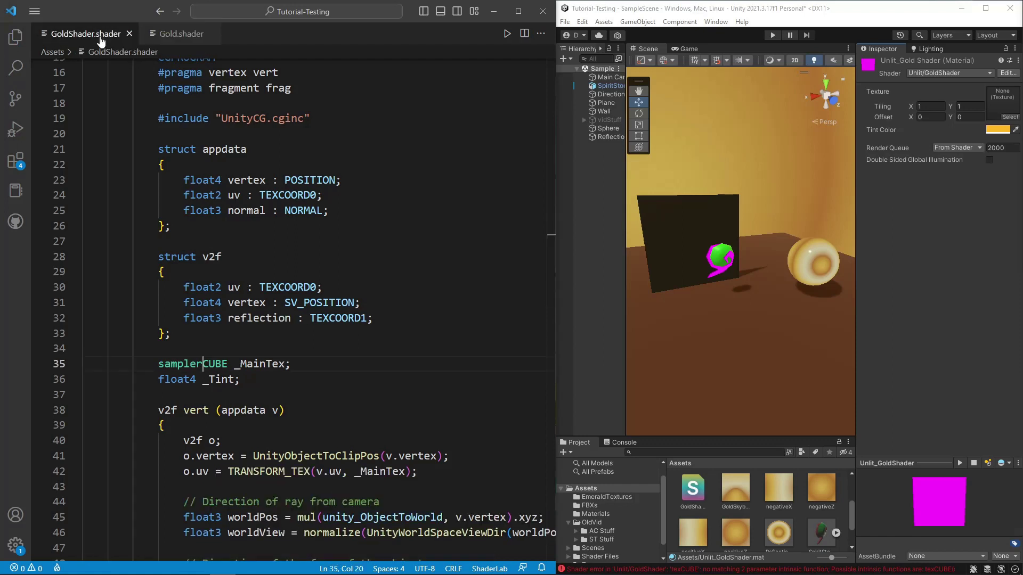
left_click(955, 325)
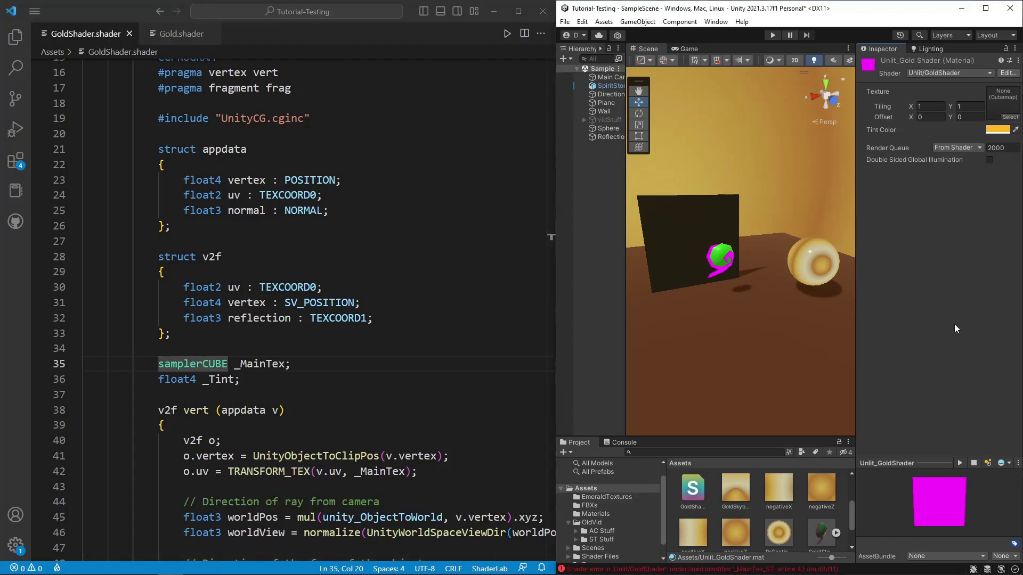
Step: Delete the o.uv = TRANSFORM_TEX line from the vert function in GoldShader.shader, save the file, and return to Unity to recompile
left_click(284, 386)
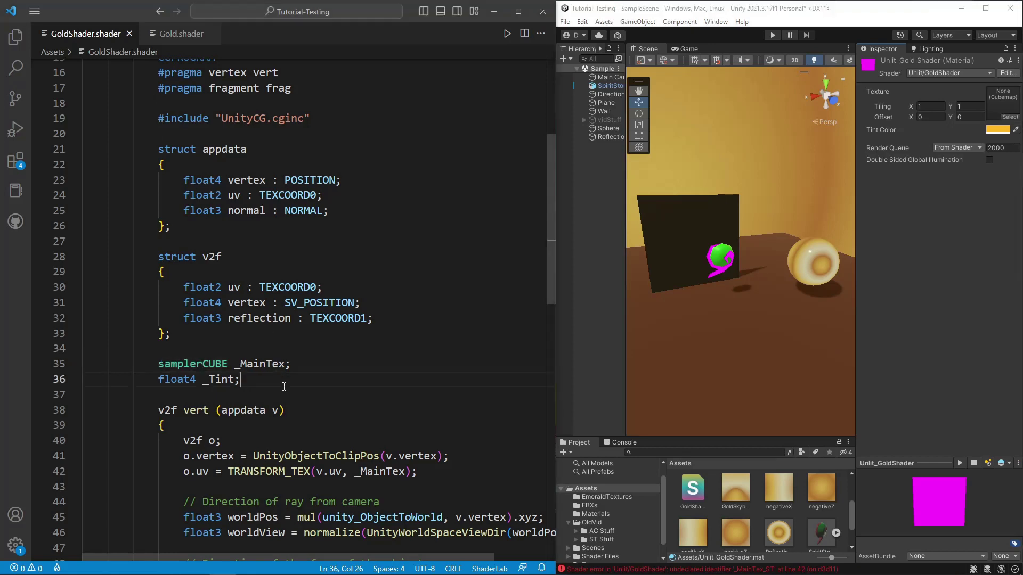
scroll(284, 386, "down", 6)
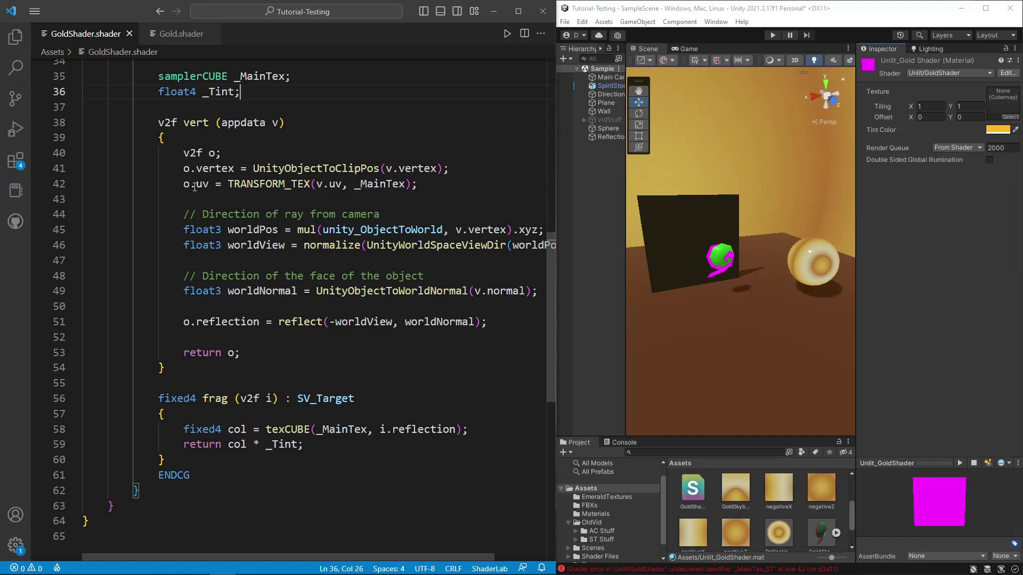
left_click_drag(452, 192, 456, 170)
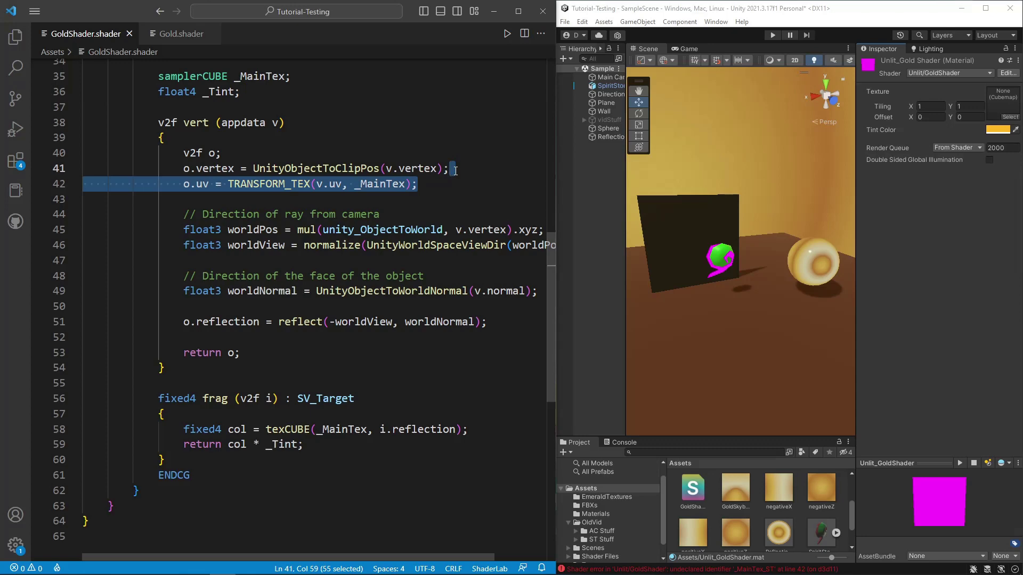
key("BackSpace")
key("ctrl+s")
left_click(929, 299)
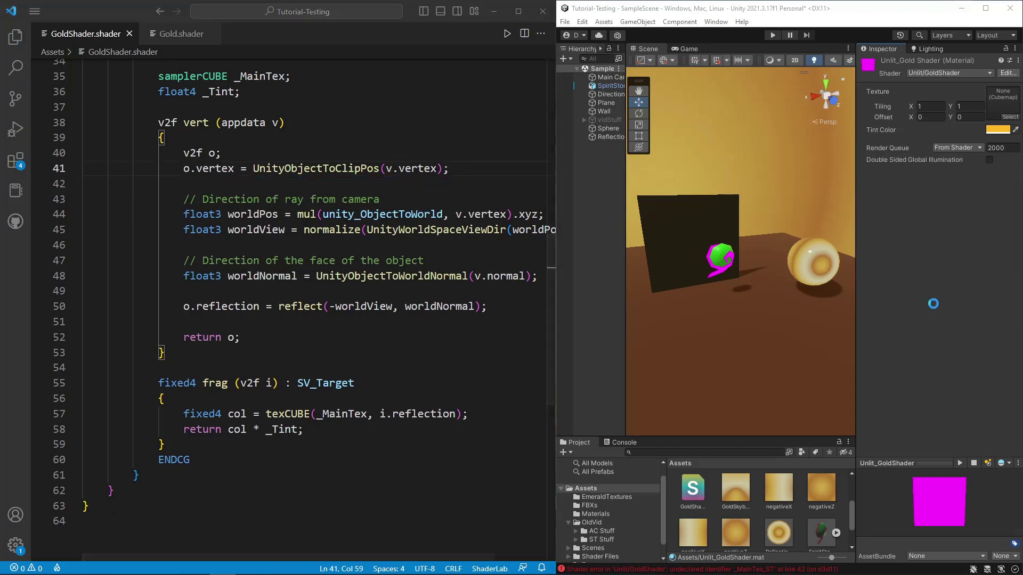
Step: Maximize the Unity window, lock the Inspector on the Unlit_GoldShader material, and assign the ReflectionProbeGold cubemap as its texture
left_click_drag(856, 7, 626, 1)
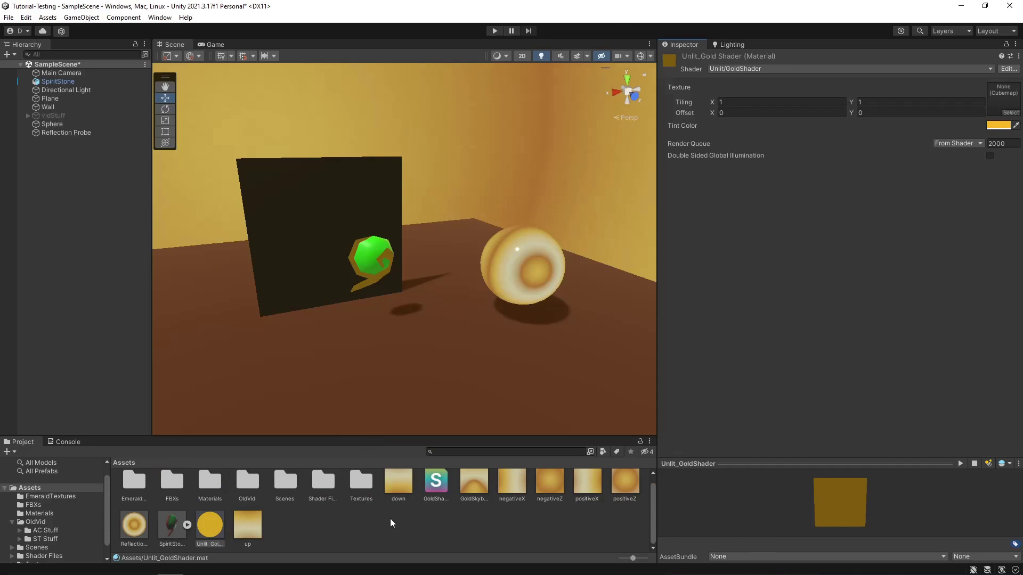
middle_click_drag(416, 340, 432, 345)
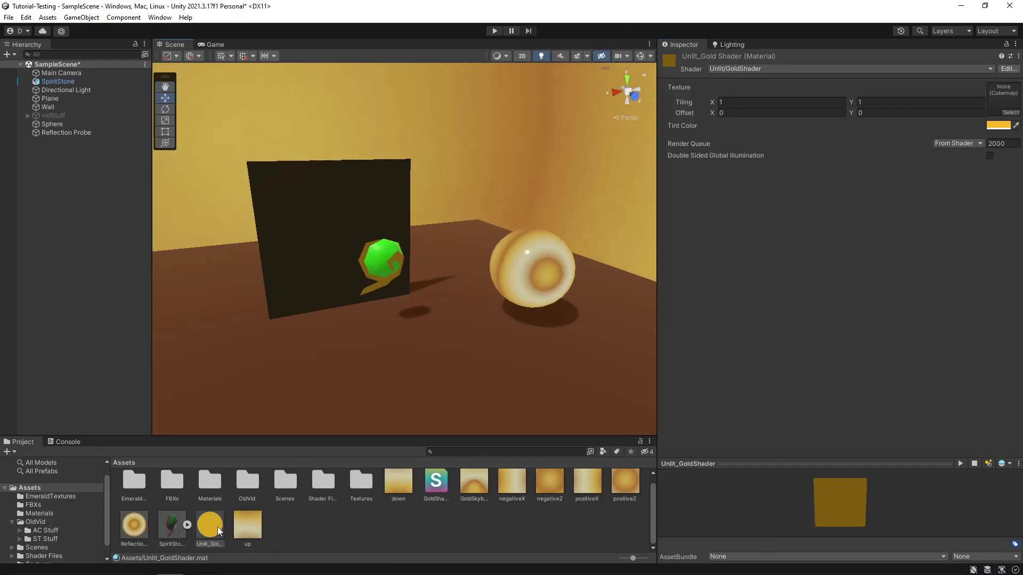
left_click_drag(656, 291, 756, 292)
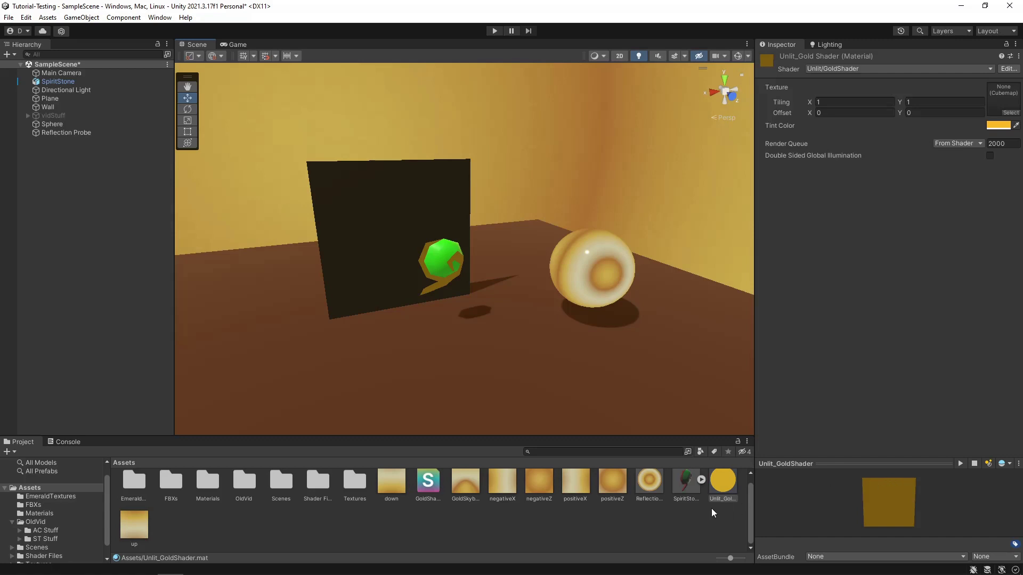
left_click(1006, 44)
left_click(655, 493)
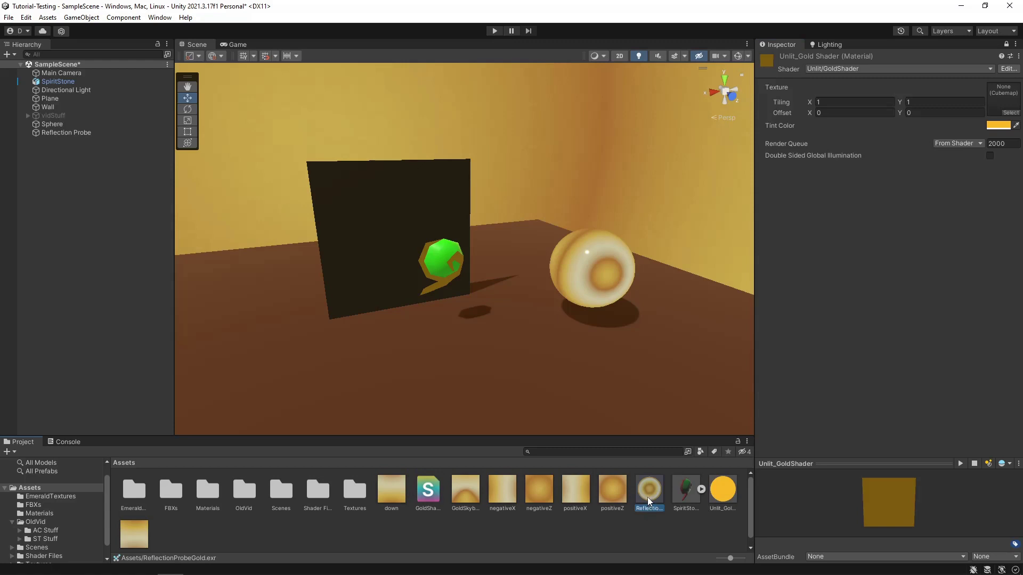
left_click_drag(650, 498, 1009, 111)
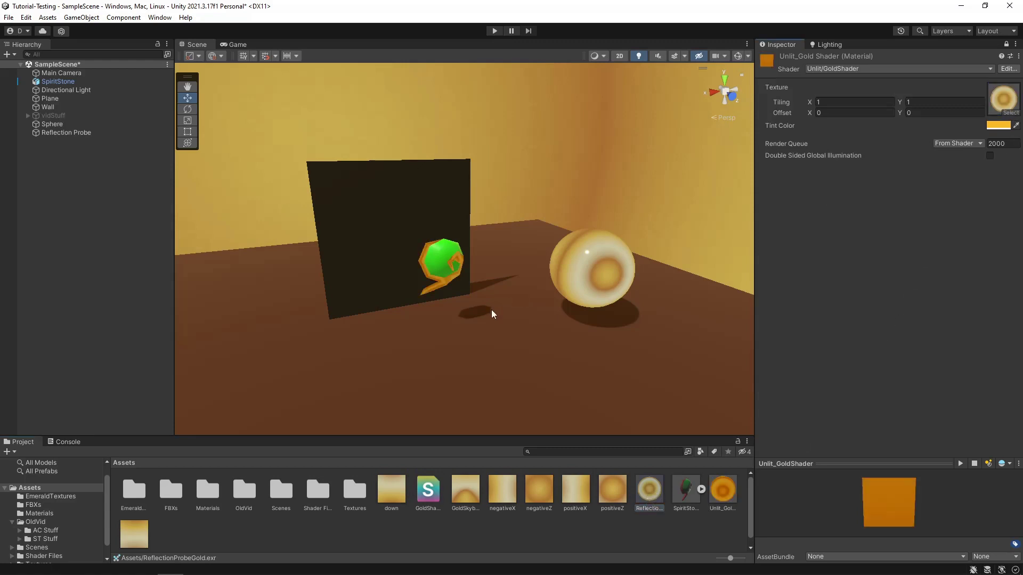
Step: Rotate the SpiritStone up close in the scene to examine the cubemap reflections on its gold frame
scroll(480, 324, "up", 3)
right_click_drag(486, 334, 469, 325)
middle_click_drag(469, 324, 448, 280)
scroll(437, 297, "up", 3)
left_click(448, 264)
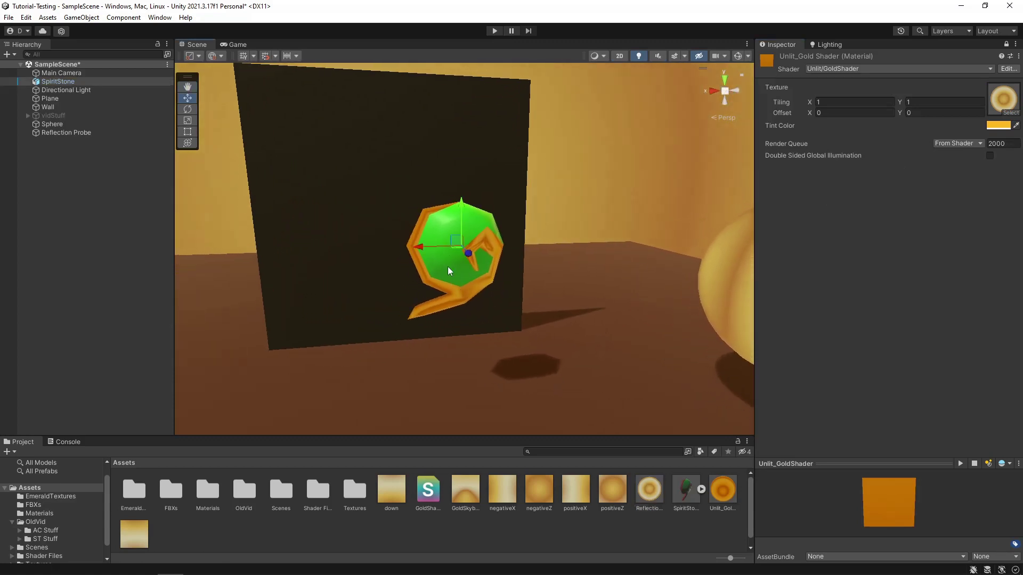
key("e")
left_click_drag(446, 255, 676, 239)
middle_click_drag(408, 307, 411, 276)
left_click_drag(426, 297, 171, 250, "alt")
scroll(457, 224, "up", 1)
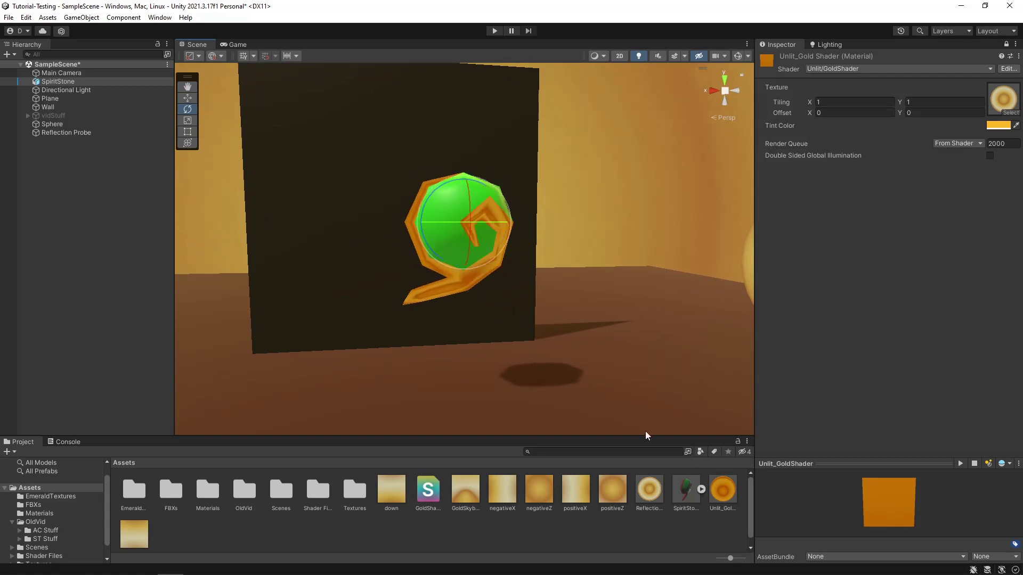
Step: Set the gold material's Tint Color to a pale cream yellow and rotate the SpiritStone to check its reflections
left_click(999, 127)
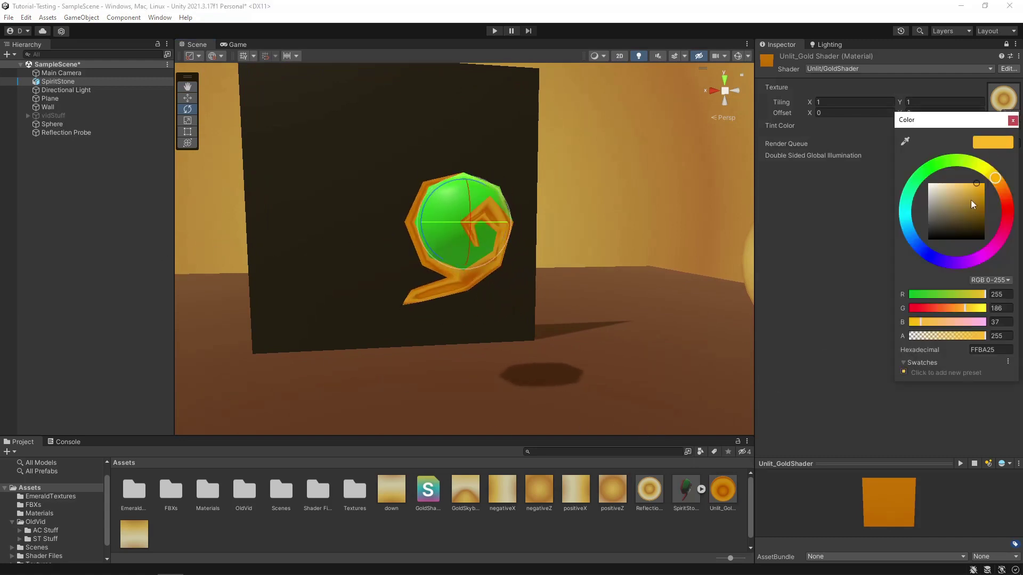
mouse_move(968, 189)
left_mouse_down()
mouse_move(948, 185)
mouse_move(935, 197)
mouse_move(936, 183)
mouse_move(989, 172)
mouse_move(942, 187)
left_mouse_up()
left_click(1013, 120)
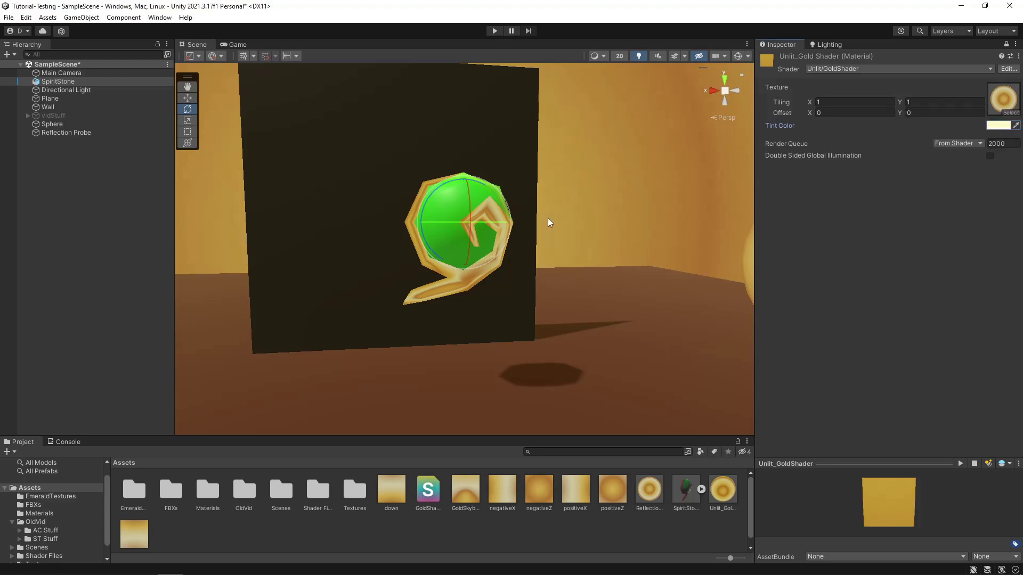
left_click_drag(501, 224, 468, 315)
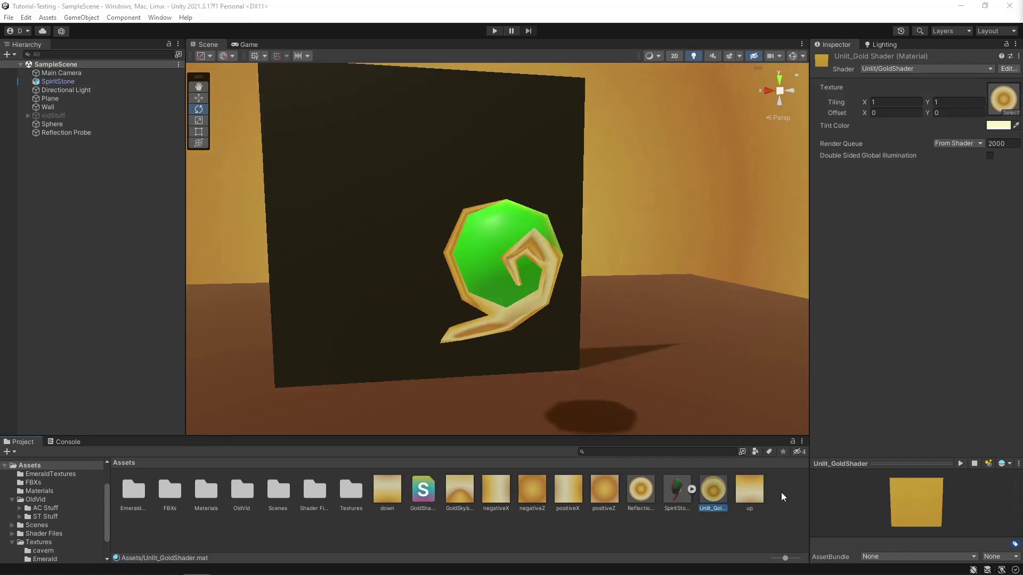
Step: Select all six textures in the EmeraldTextures folder and set their compression to High Quality and Max Size to 128
double_click(125, 488)
left_click(134, 493)
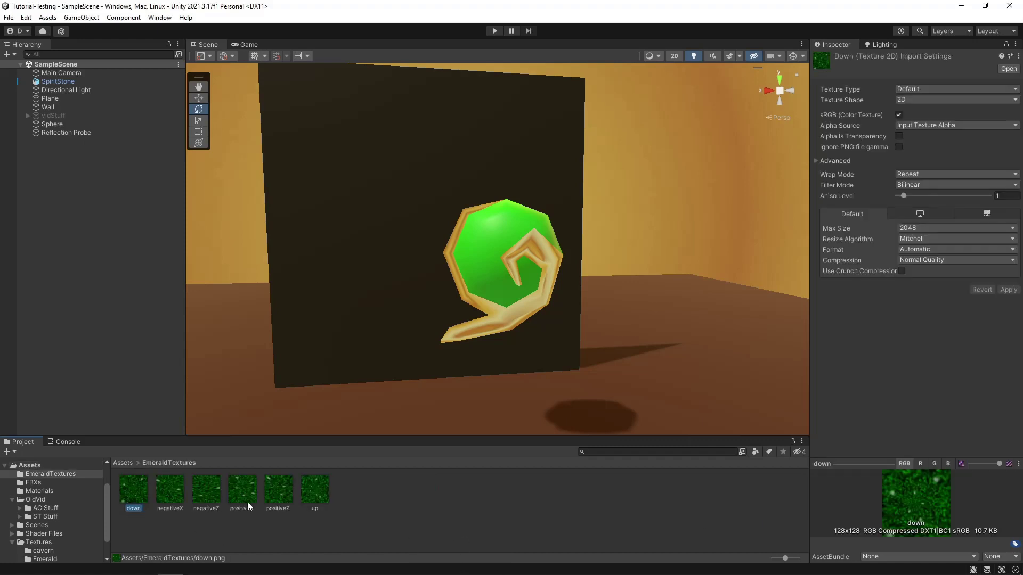
left_click(311, 497, "shift")
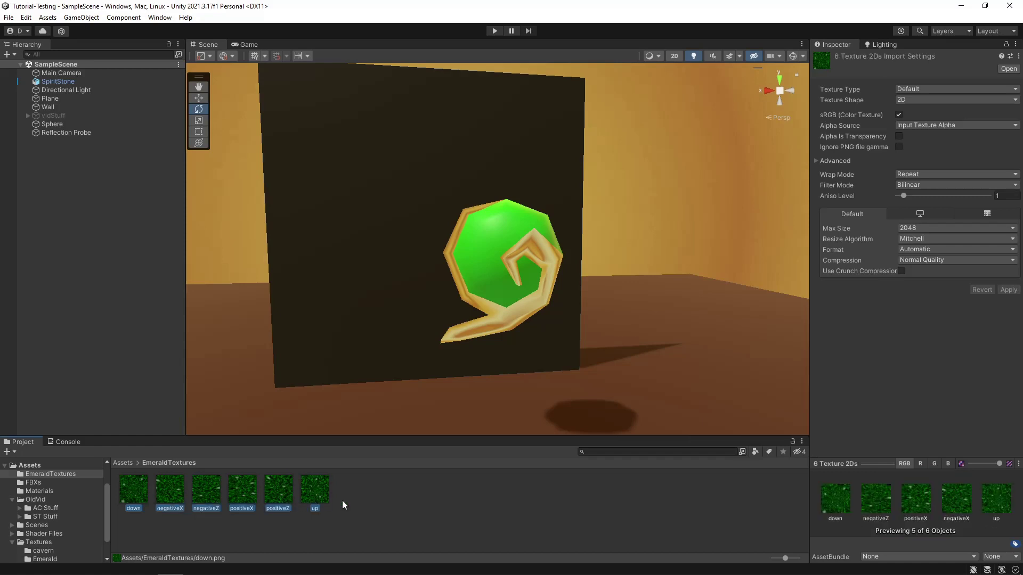
left_click(899, 261)
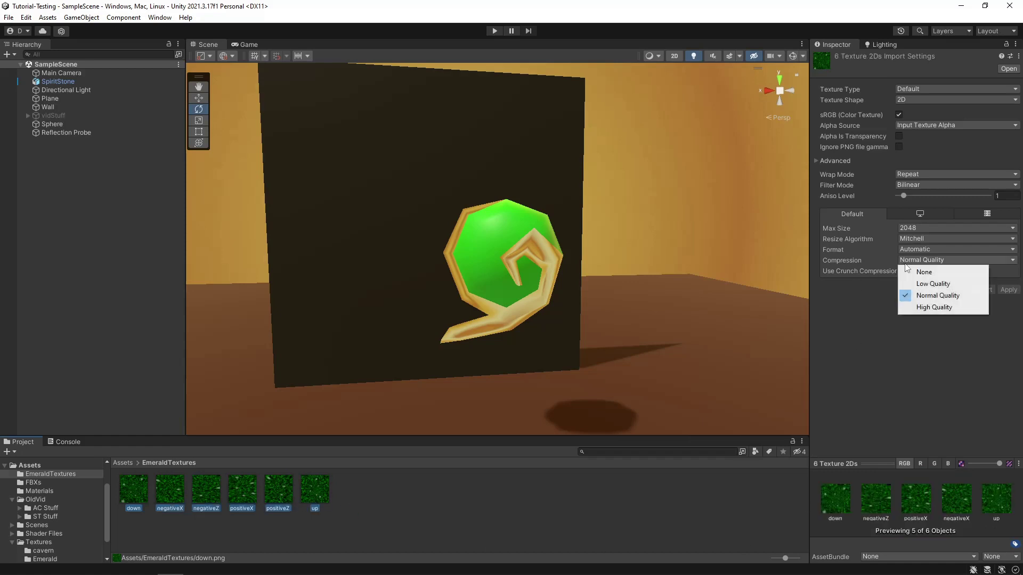
left_click(907, 307)
left_click(912, 228)
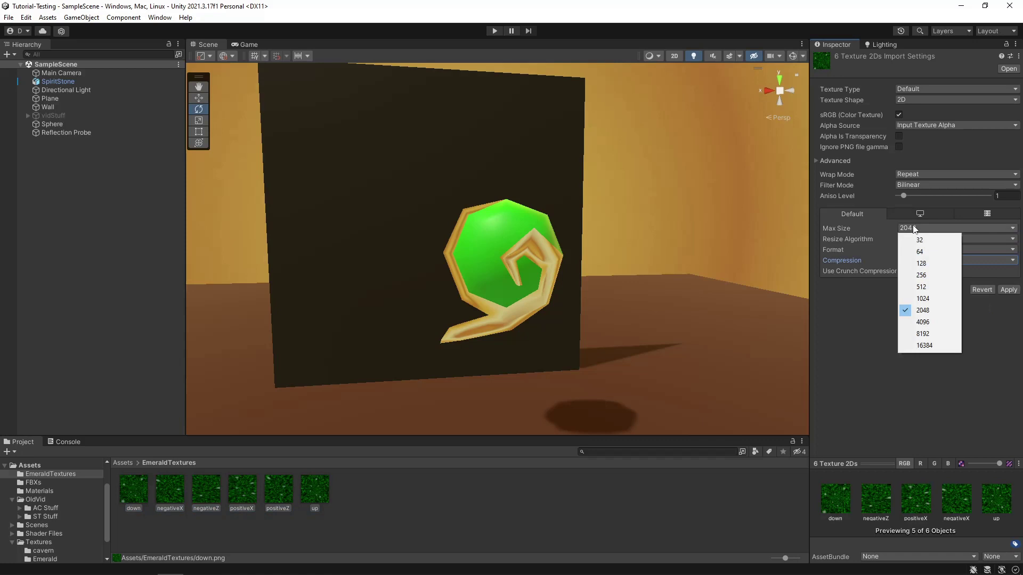
left_click(919, 265)
Step: Set the six emerald textures' Filter Mode to Point (no filter) and Wrap Mode to Clamp, and apply the import settings
left_click(926, 183)
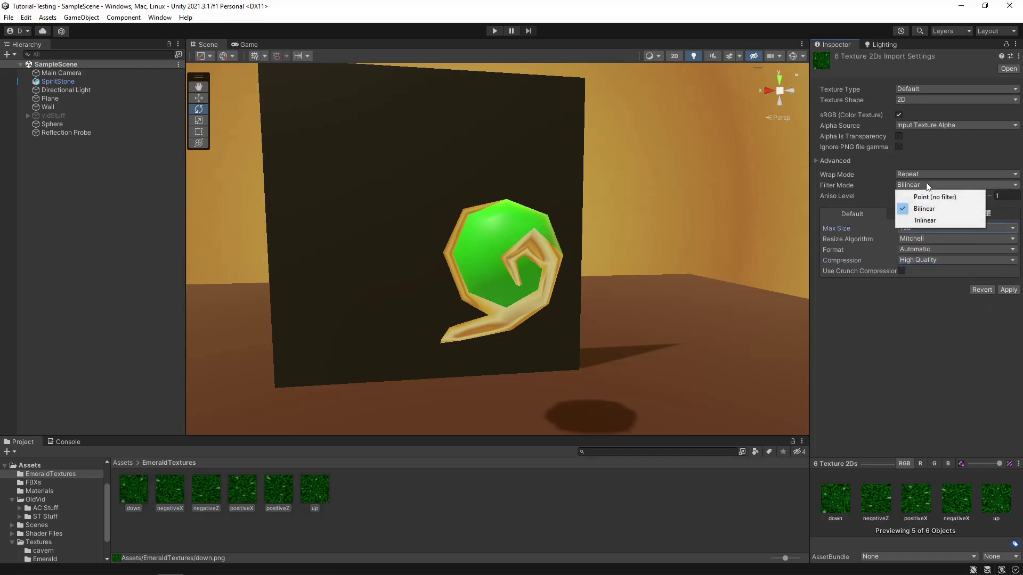
left_click(928, 197)
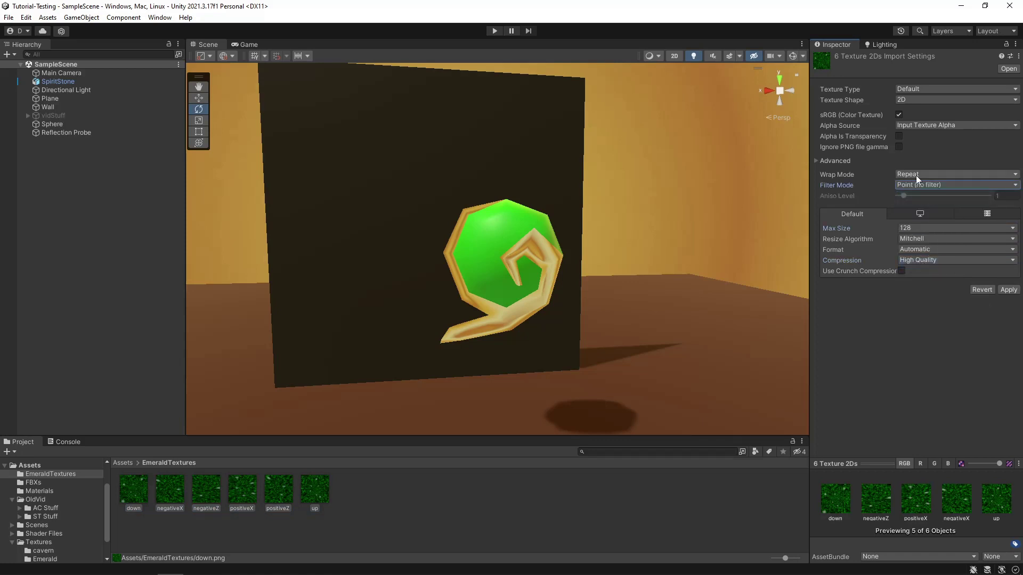
left_click(916, 175)
left_click(927, 201)
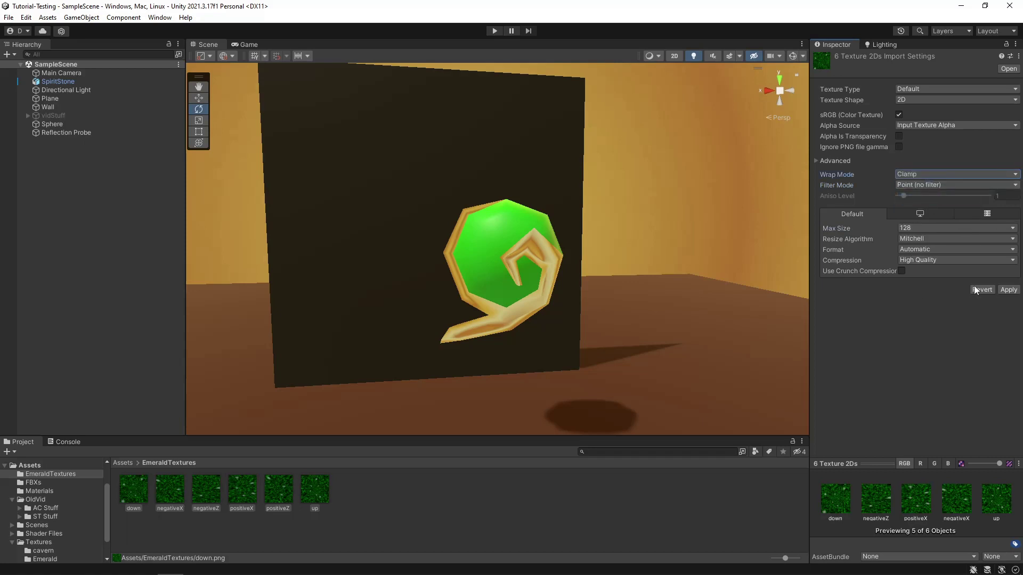
left_click(1008, 289)
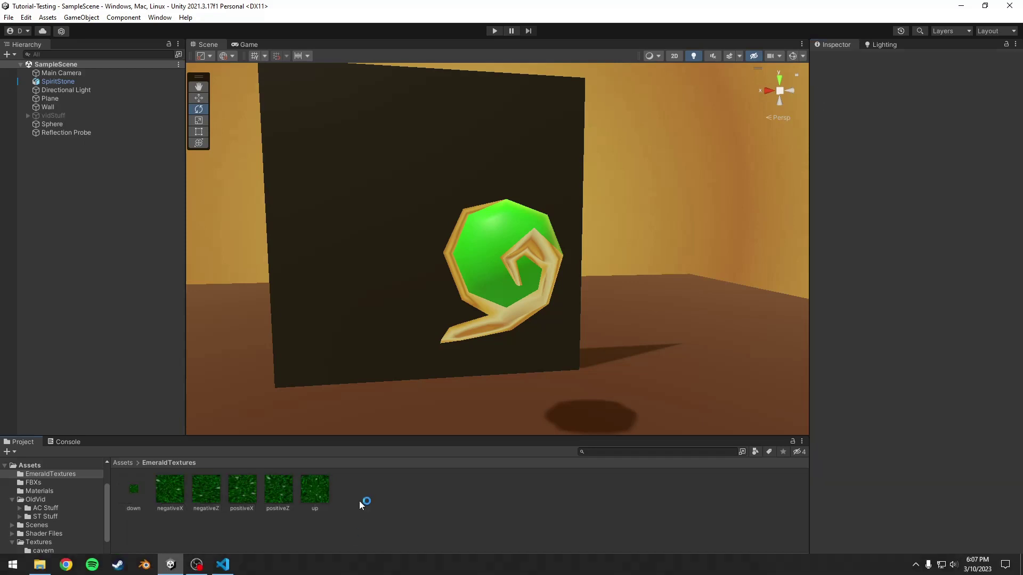
Step: Create a material named EmeraldBox in the EmeraldTextures folder and set its shader to Skybox/6 Sided
right_click(359, 500)
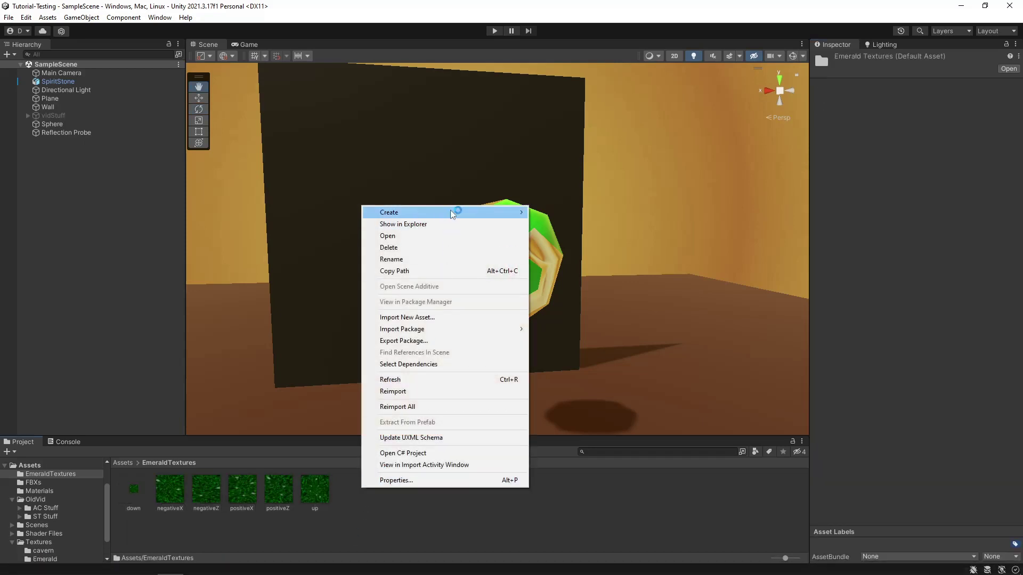
mouse_move(454, 212)
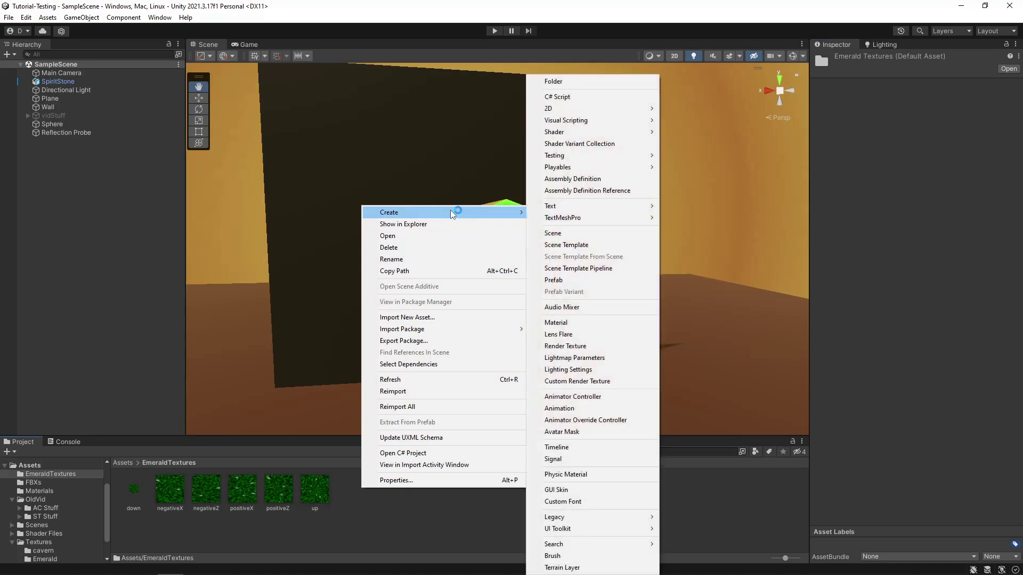
left_click(586, 322)
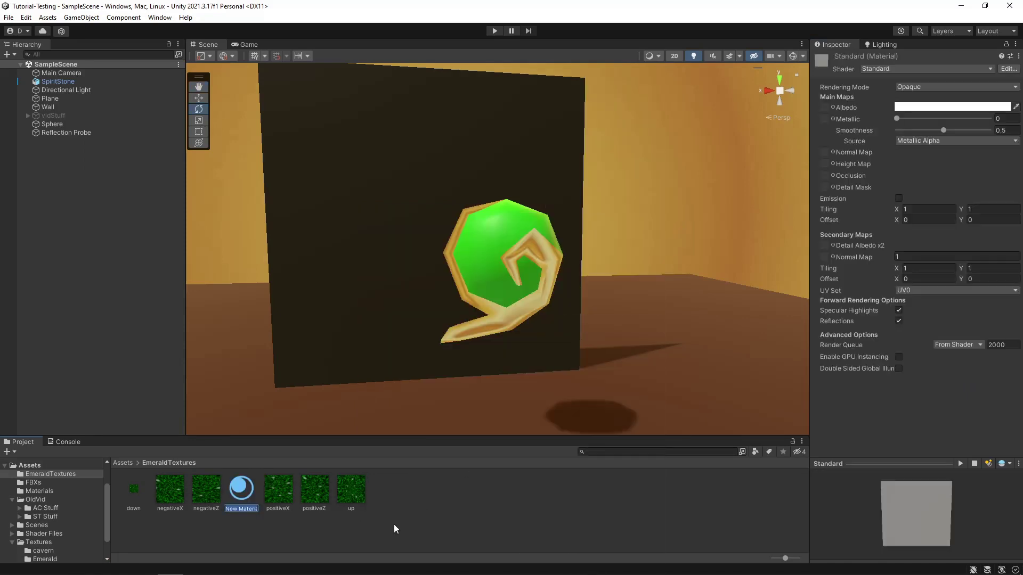
type("EmeraldBox")
key("Return")
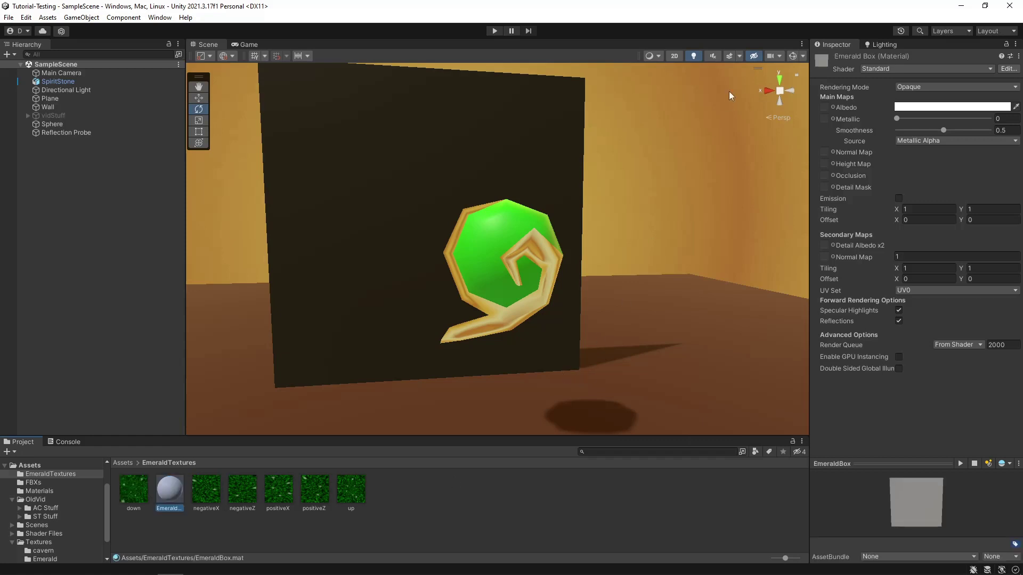
left_click(872, 70)
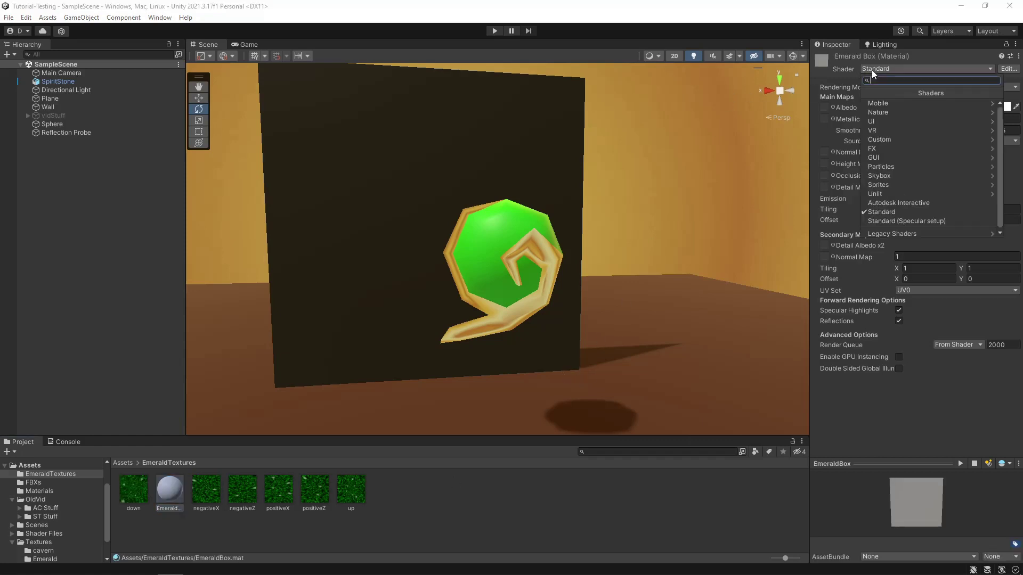
left_click(872, 176)
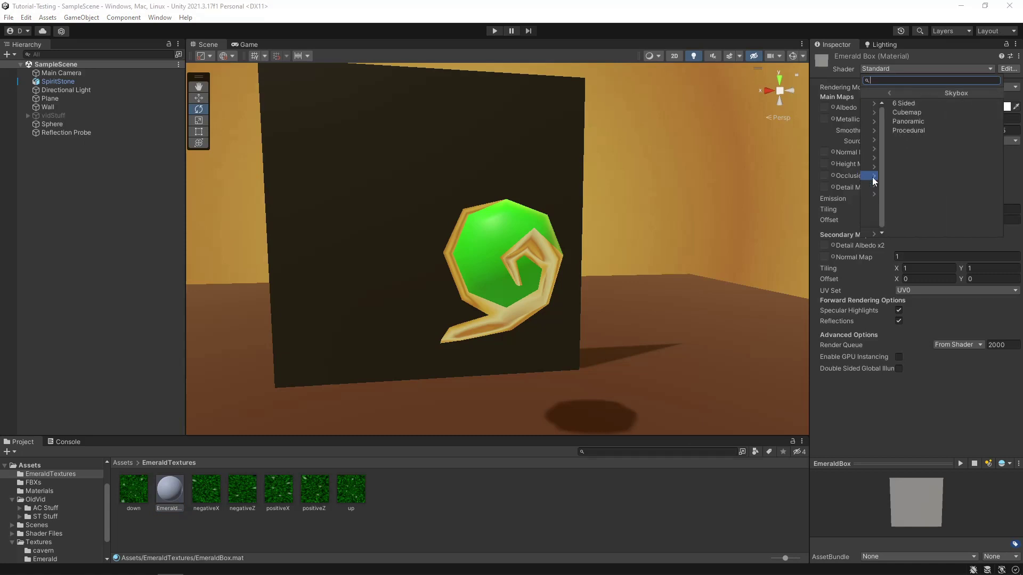
left_click(886, 105)
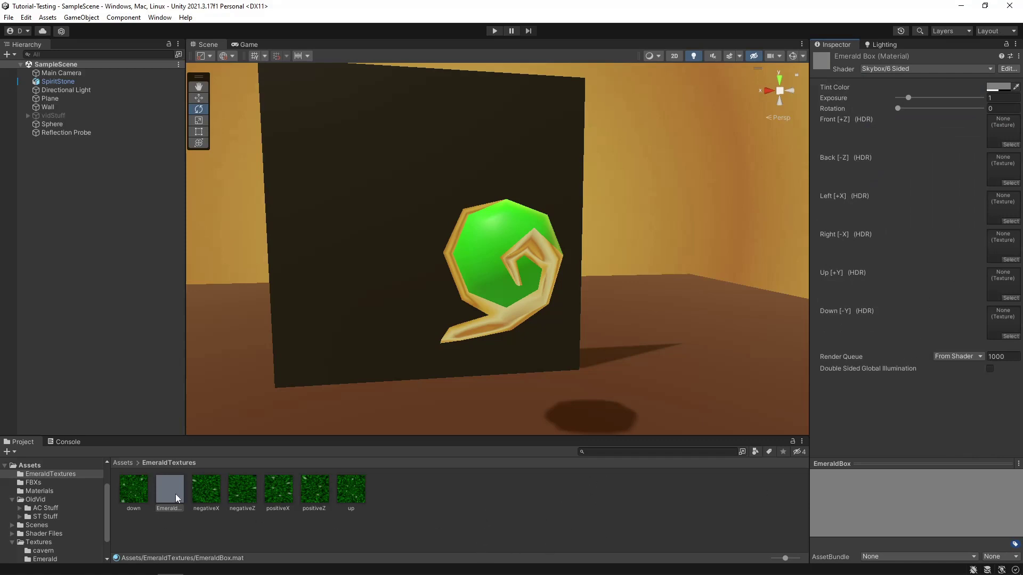
Step: Assign the down, negativeX, negativeZ, positiveX, positiveZ and up emerald textures to the EmeraldBox material's Down, Right, Back, Left, Front and Up slots
left_click_drag(134, 497, 1003, 322)
left_click_drag(209, 493, 1002, 246)
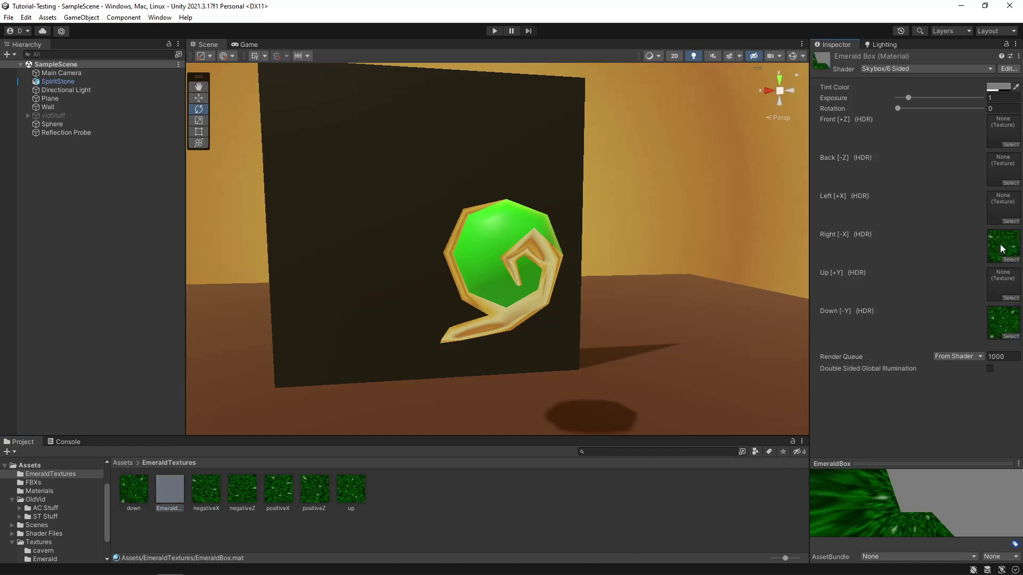
left_click_drag(243, 492, 1004, 174)
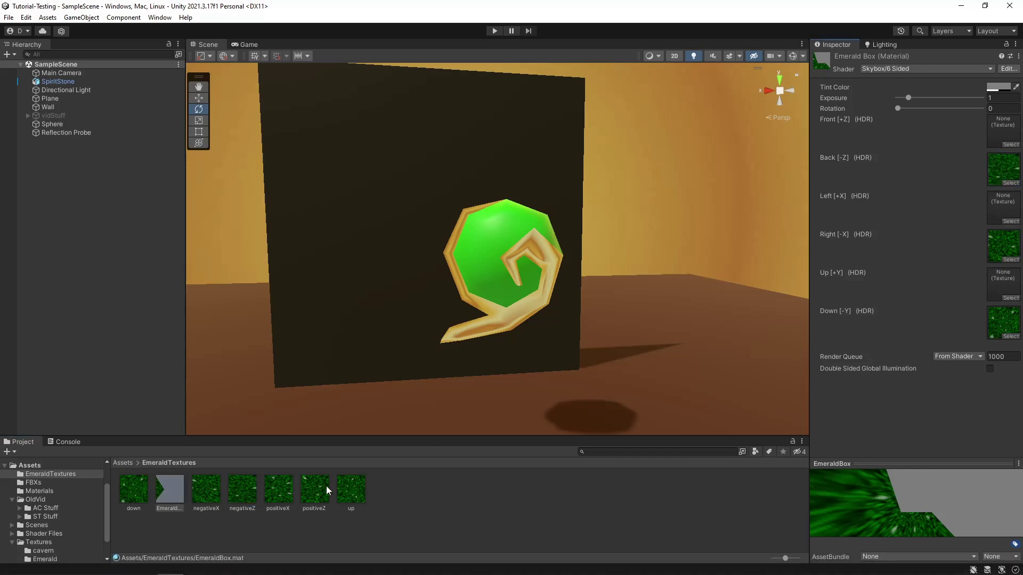
left_click_drag(273, 495, 1001, 208)
left_click_drag(321, 494, 1001, 138)
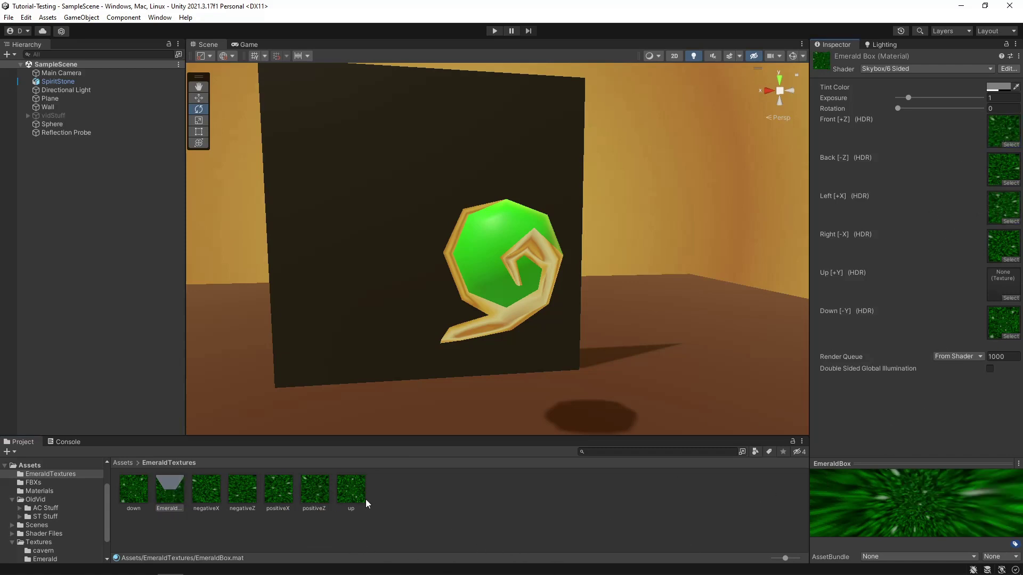
left_click_drag(349, 493, 1002, 283)
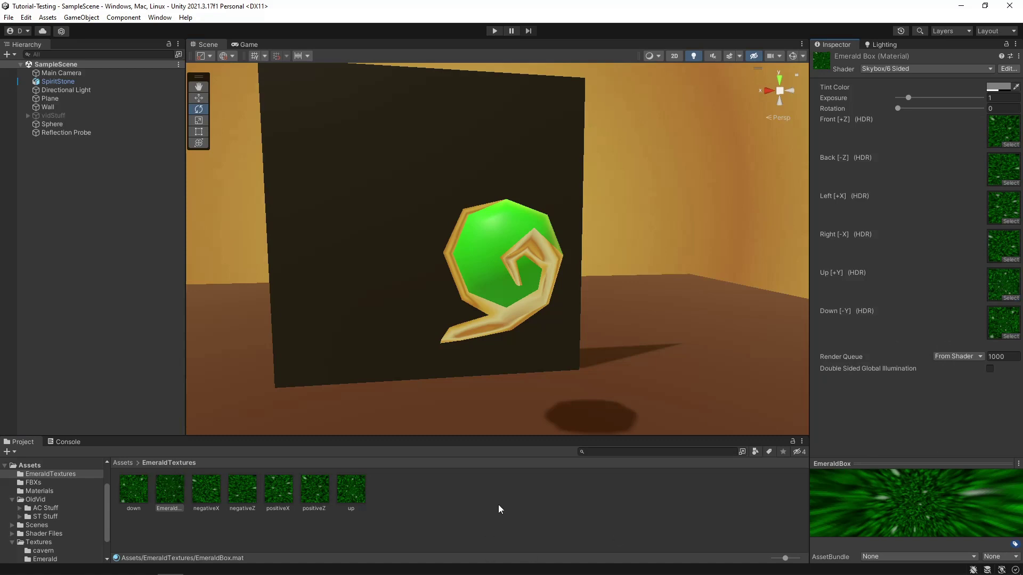
Step: Set EmeraldBox as the scene's Skybox Material and clear the baked lighting data
left_click(881, 45)
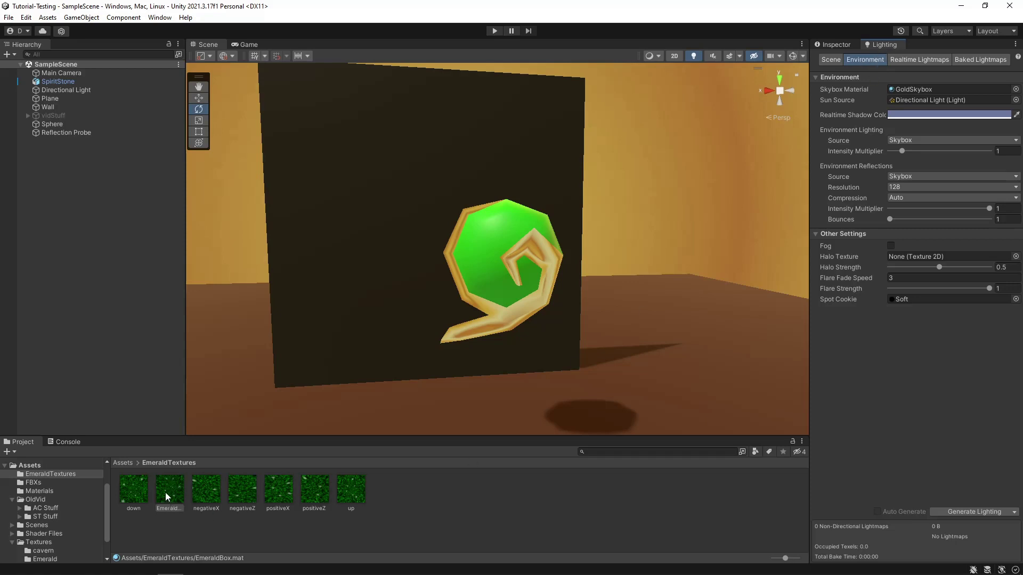
left_click_drag(165, 493, 959, 92)
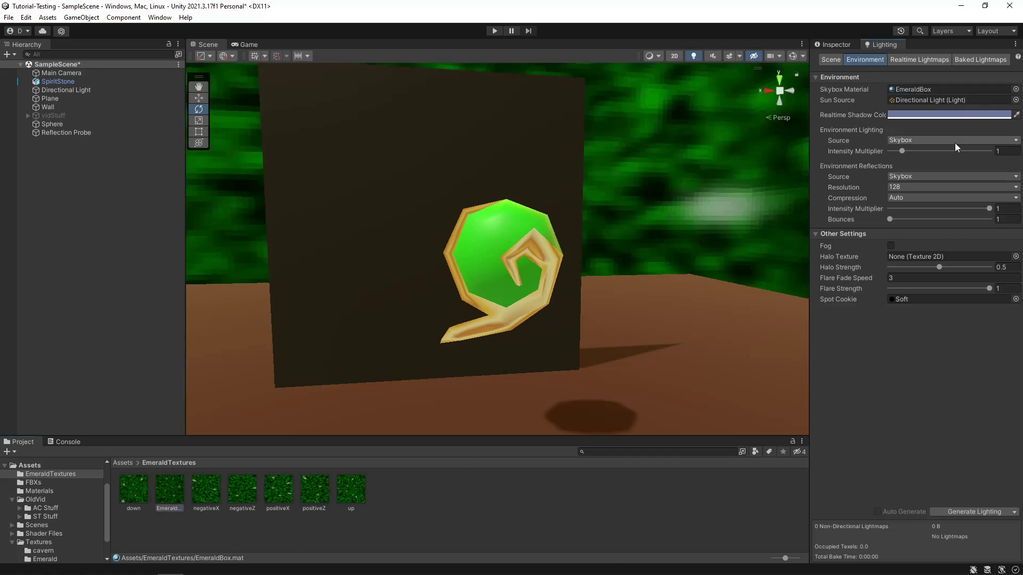
right_click_drag(618, 306, 635, 286)
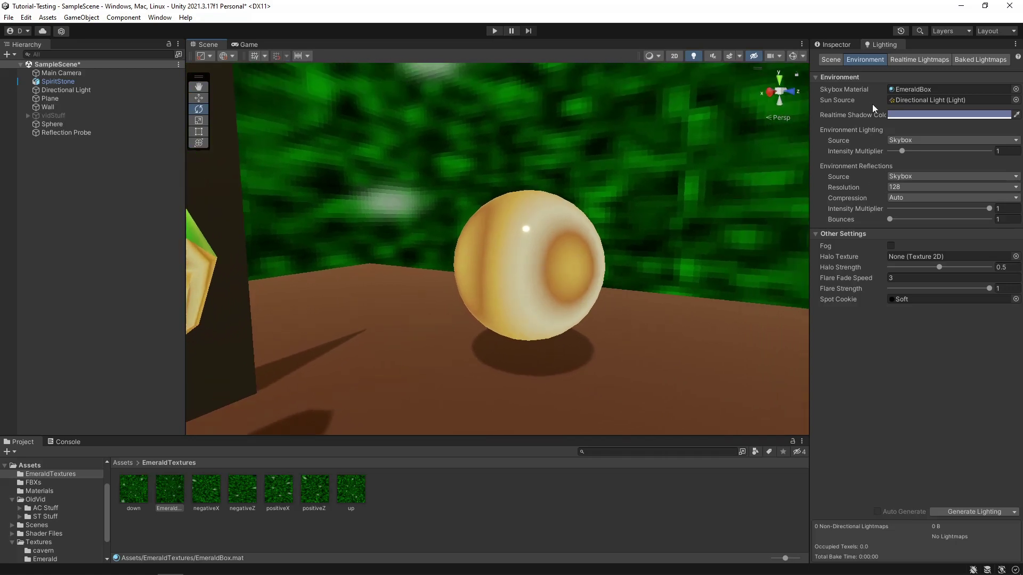
left_click(1015, 512)
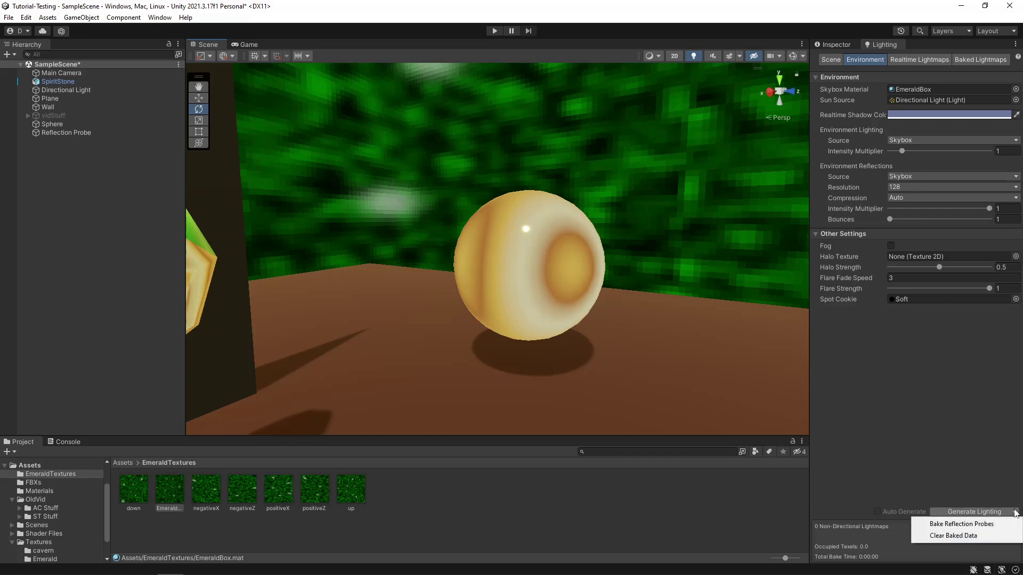
left_click(974, 535)
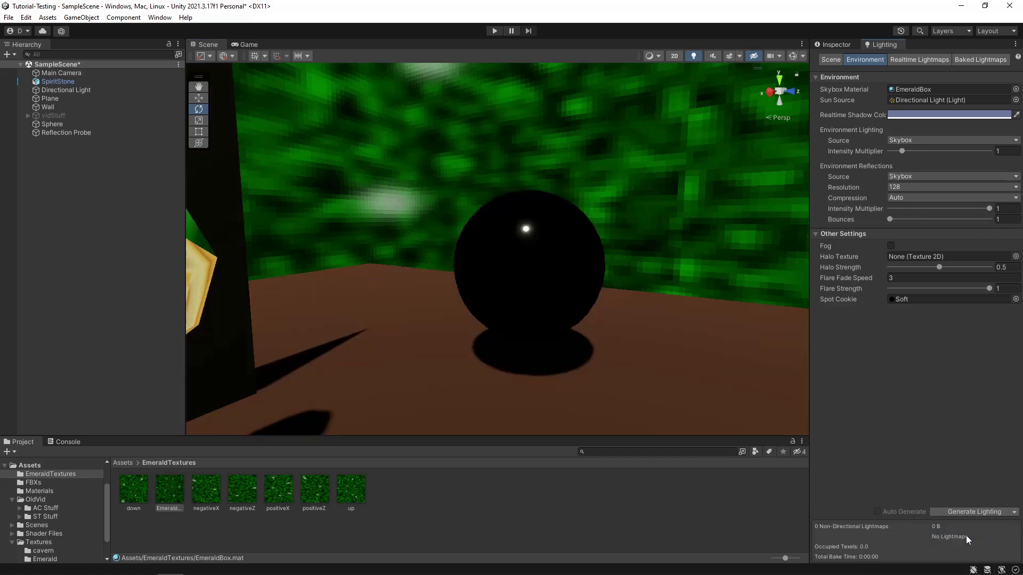
mouse_move(585, 284)
right_mouse_down()
mouse_move(435, 245)
mouse_move(609, 324)
mouse_move(585, 301)
right_mouse_up()
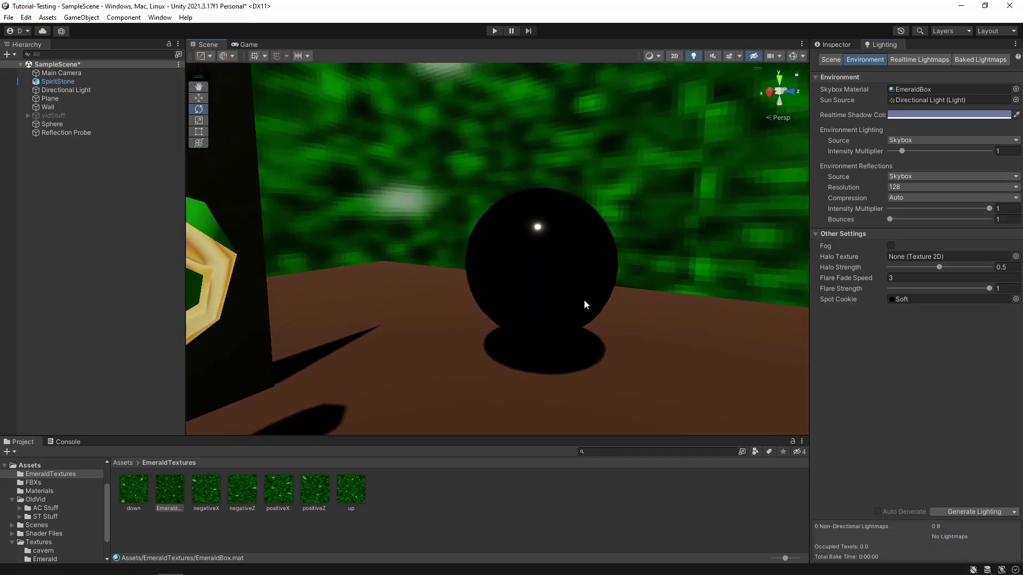
Step: Bake the Reflection Probe with the emerald skybox and check the reflections on the sphere
left_click(842, 45)
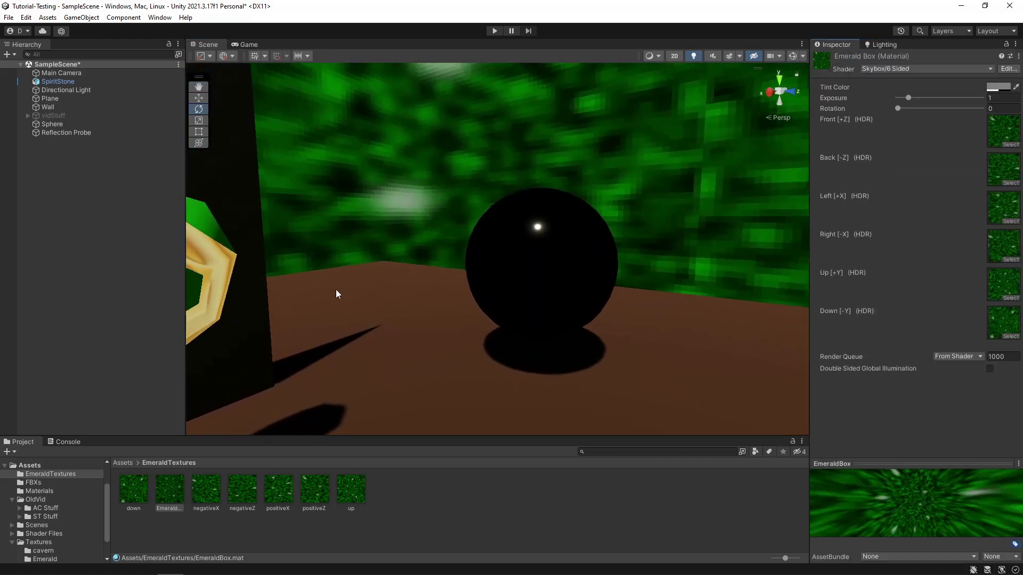
double_click(65, 132)
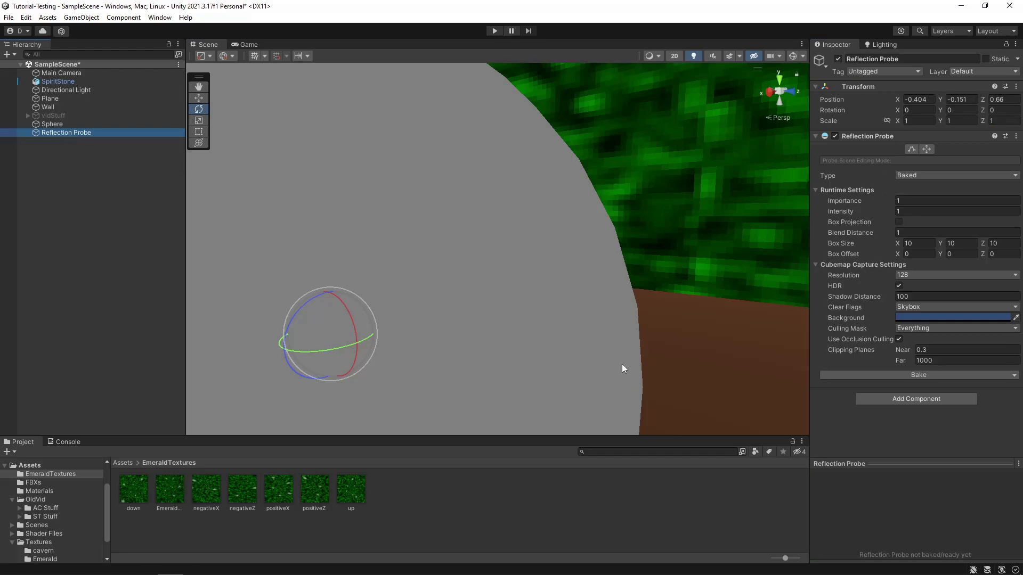
scroll(622, 364, "down", 7)
right_click_drag(621, 354, 566, 361)
scroll(559, 336, "down", 5)
middle_click_drag(556, 326, 575, 365)
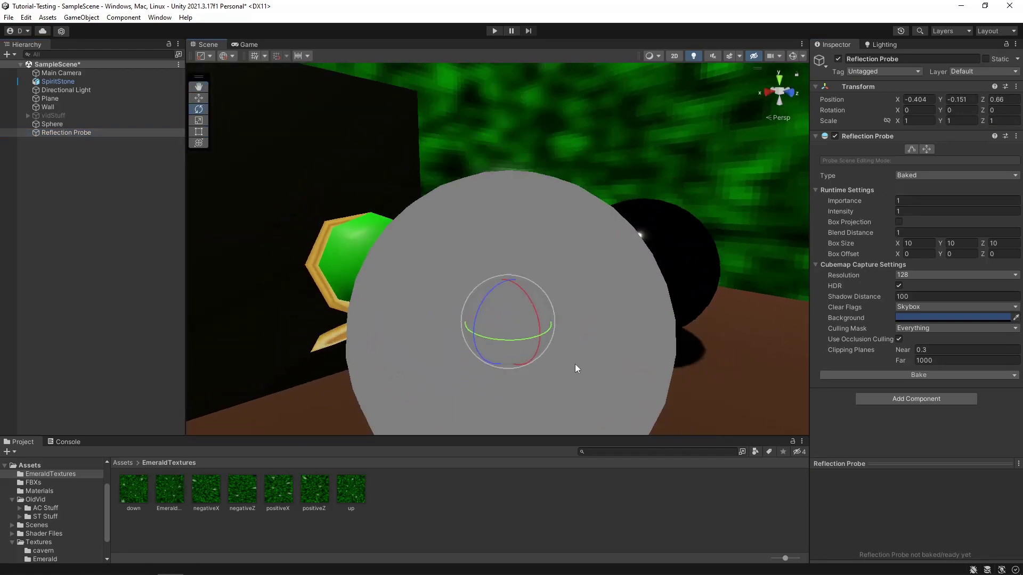
scroll(576, 368, "down", 3)
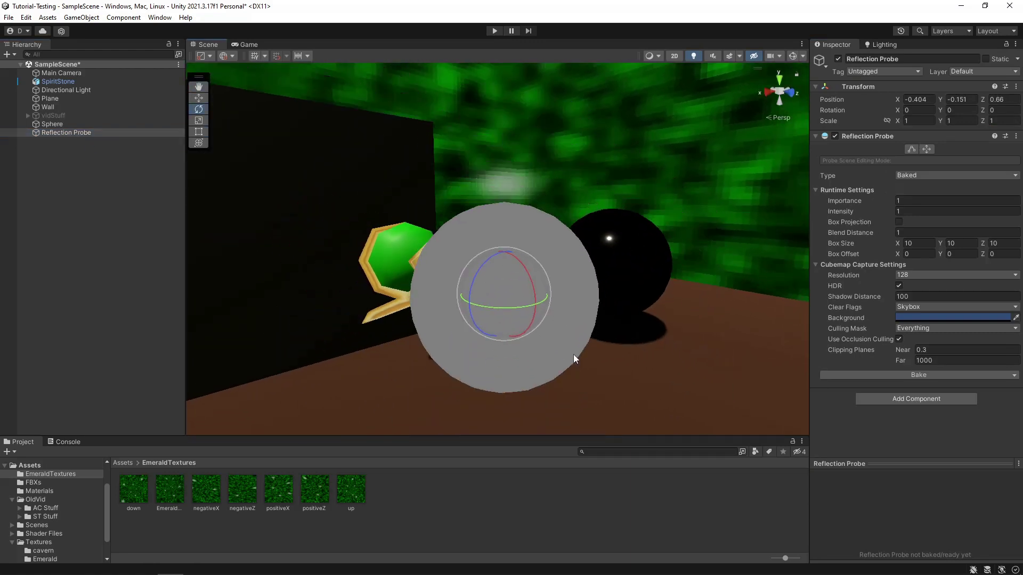
left_click(913, 378)
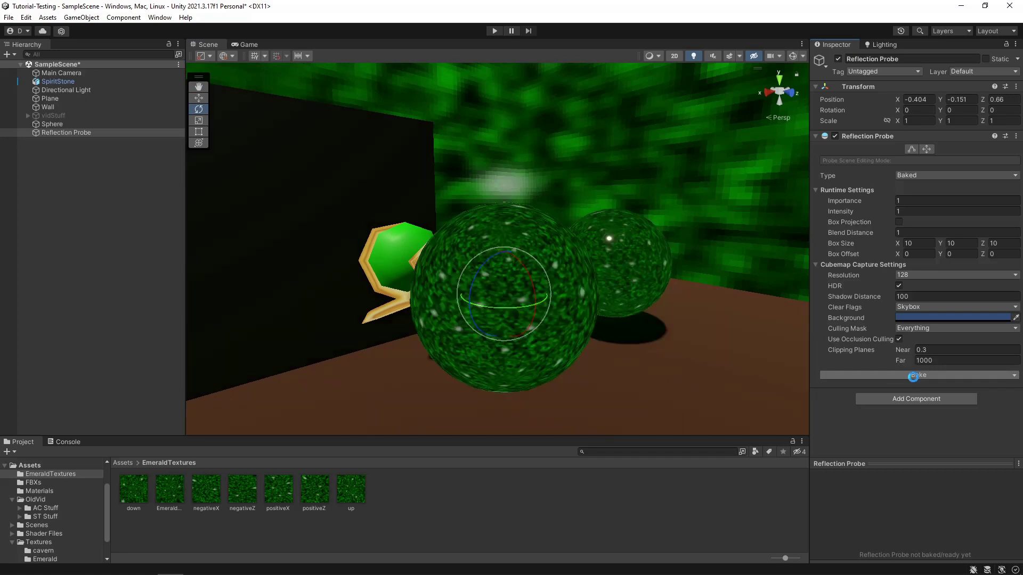
left_click(95, 308)
scroll(548, 330, "up", 2)
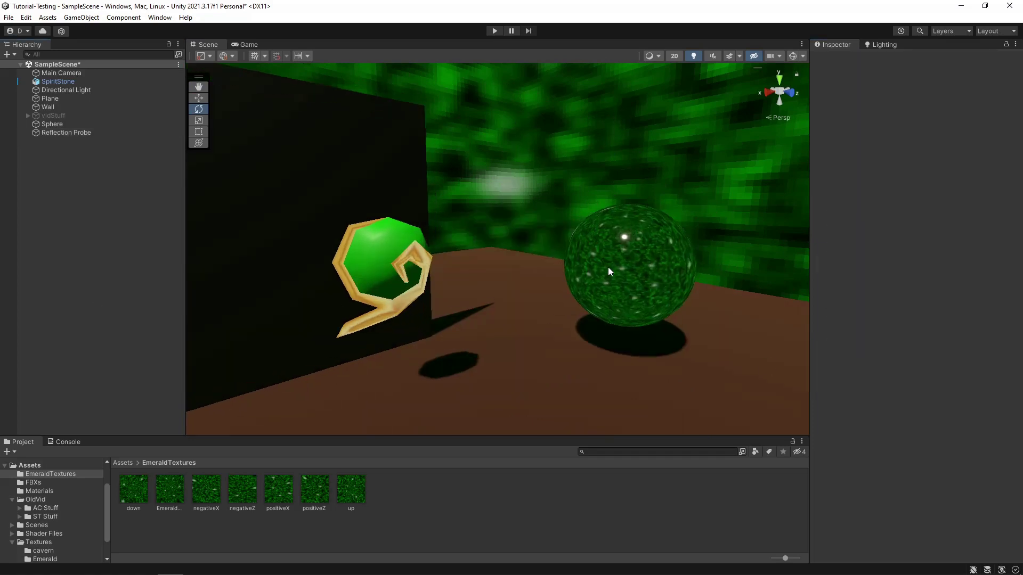
scroll(594, 287, "up", 3)
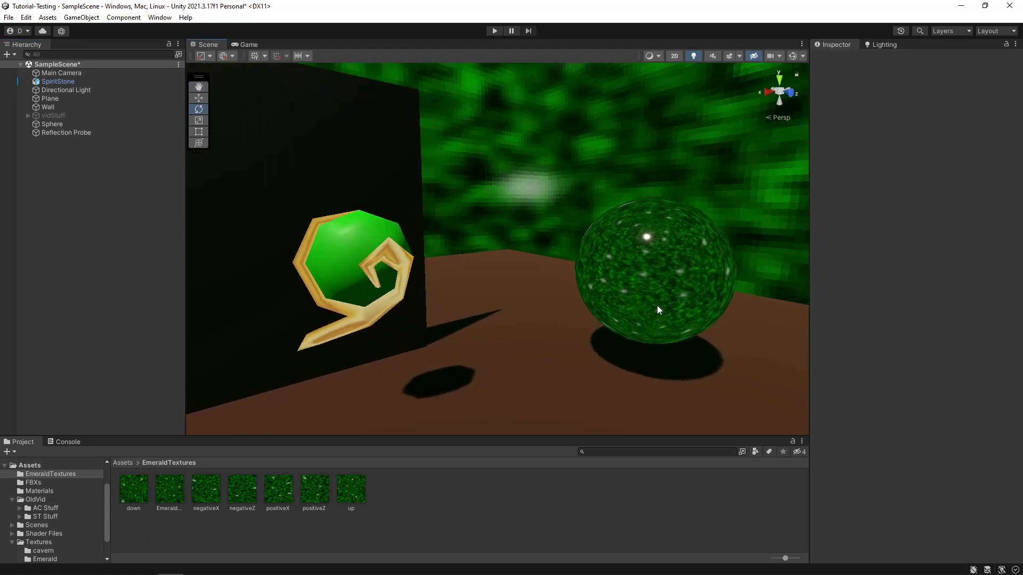
right_click_drag(657, 305, 632, 312)
middle_click_drag(632, 311, 512, 306)
right_click_drag(512, 307, 528, 303)
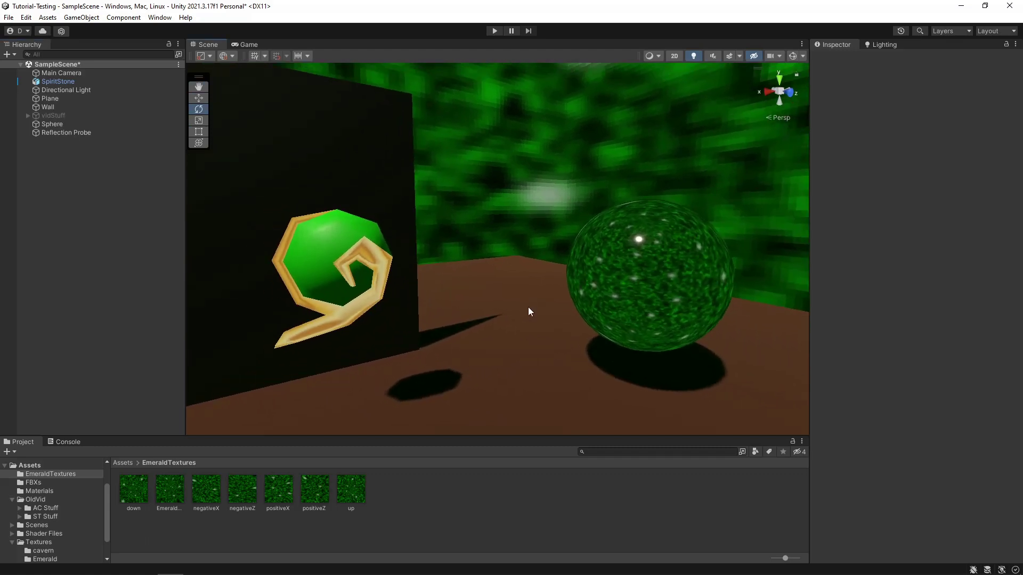
Step: Open the baked ReflectionProbe-1 cubemap from the Scenes/SampleScene folder in GIMP
left_click(28, 466)
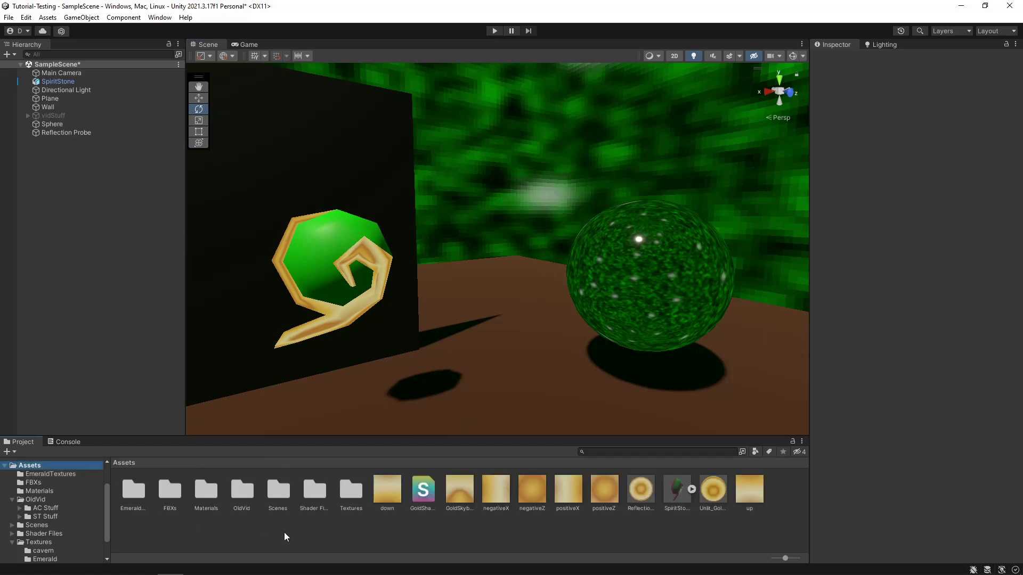
double_click(277, 495)
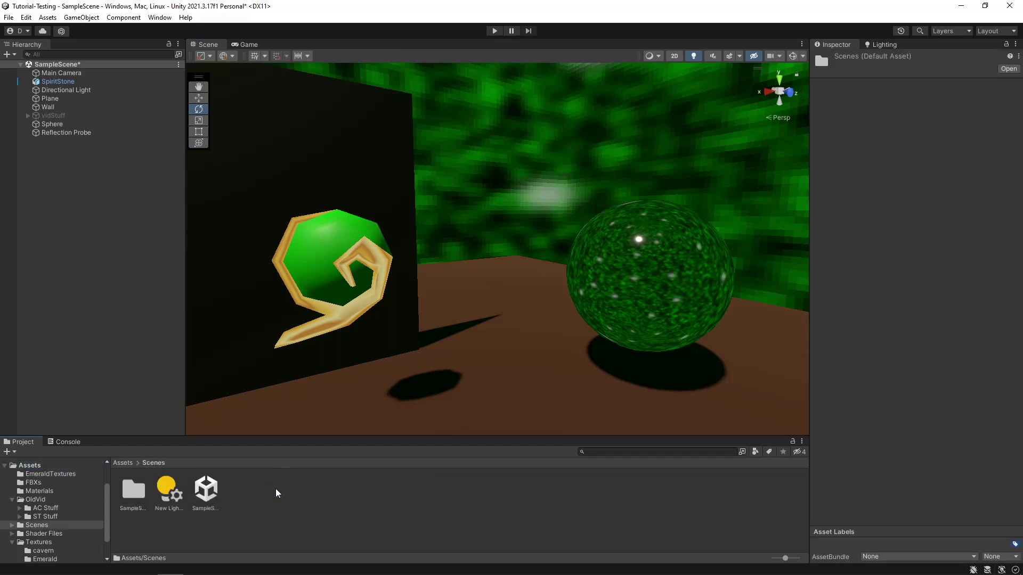
double_click(132, 496)
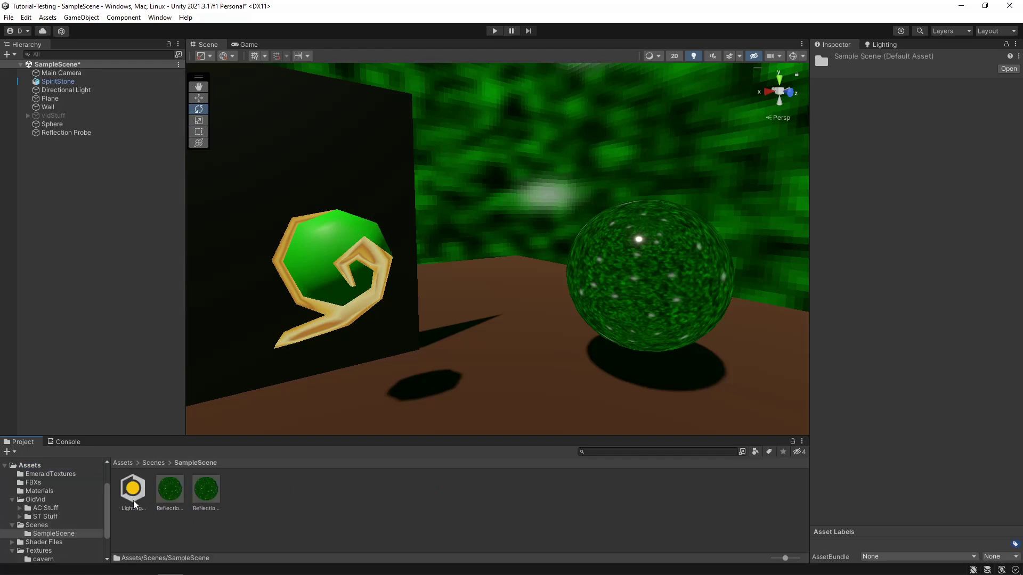
left_click(207, 497)
left_click(180, 499)
left_click(199, 496)
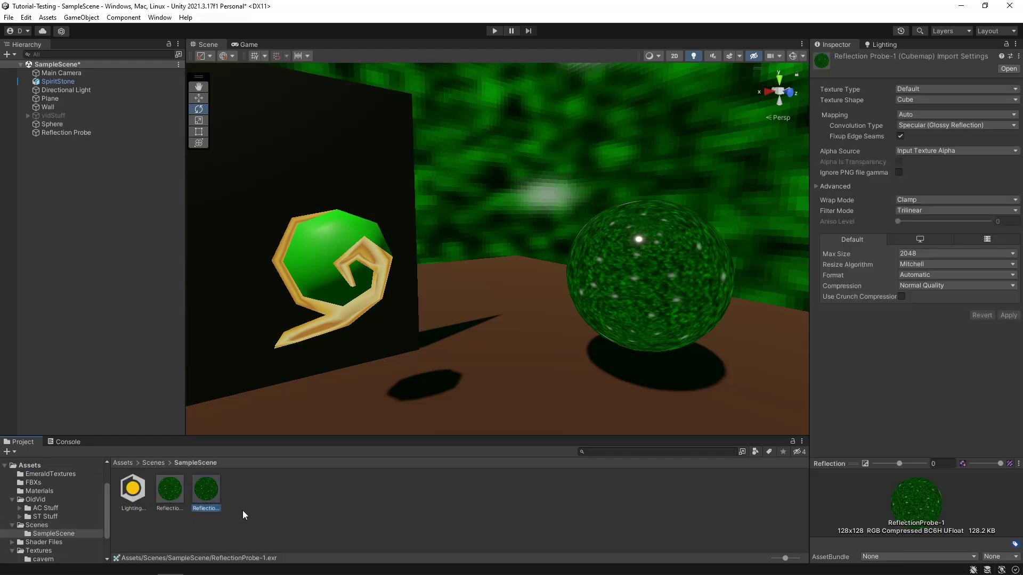
left_click(242, 511)
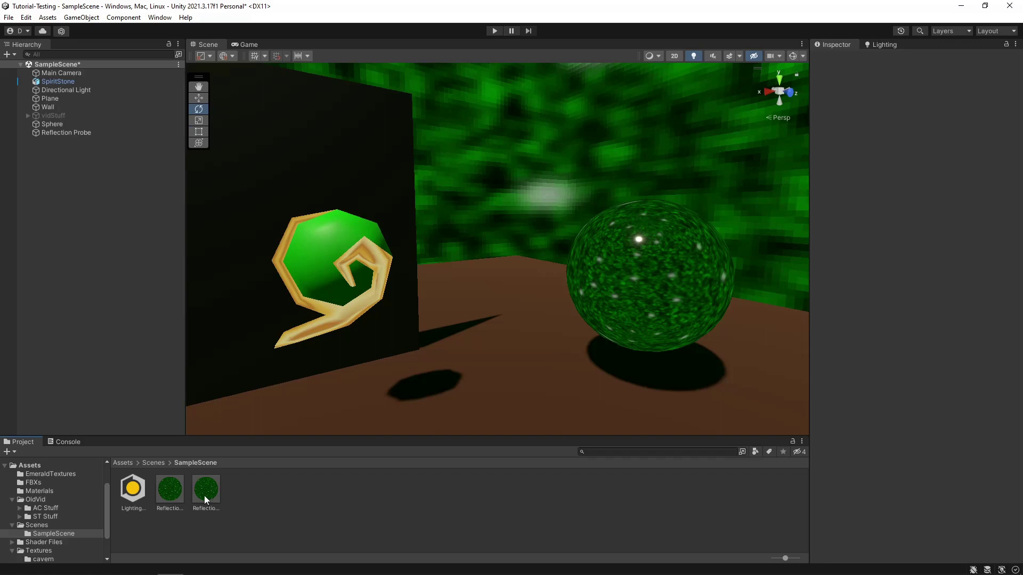
left_click(205, 495)
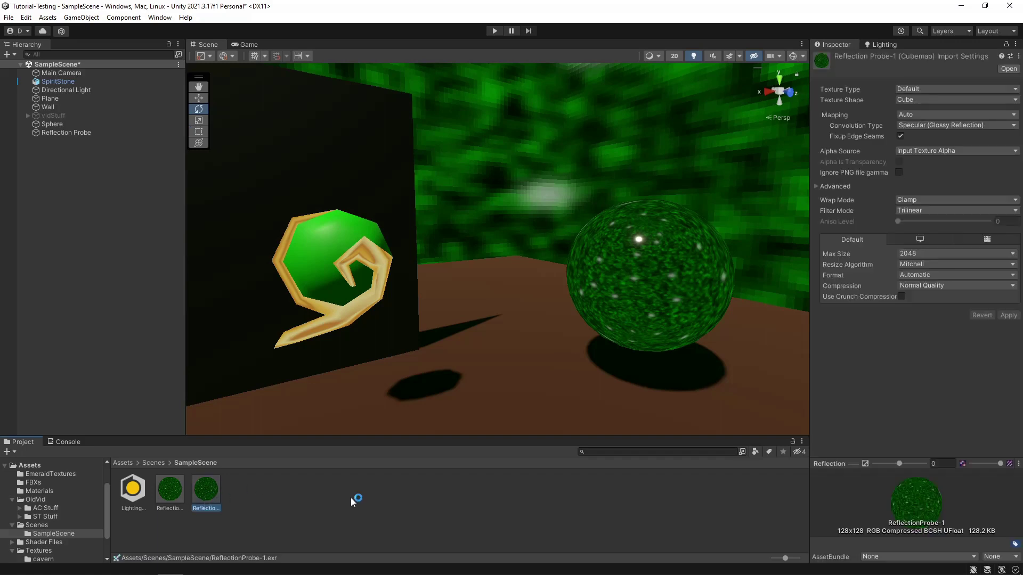
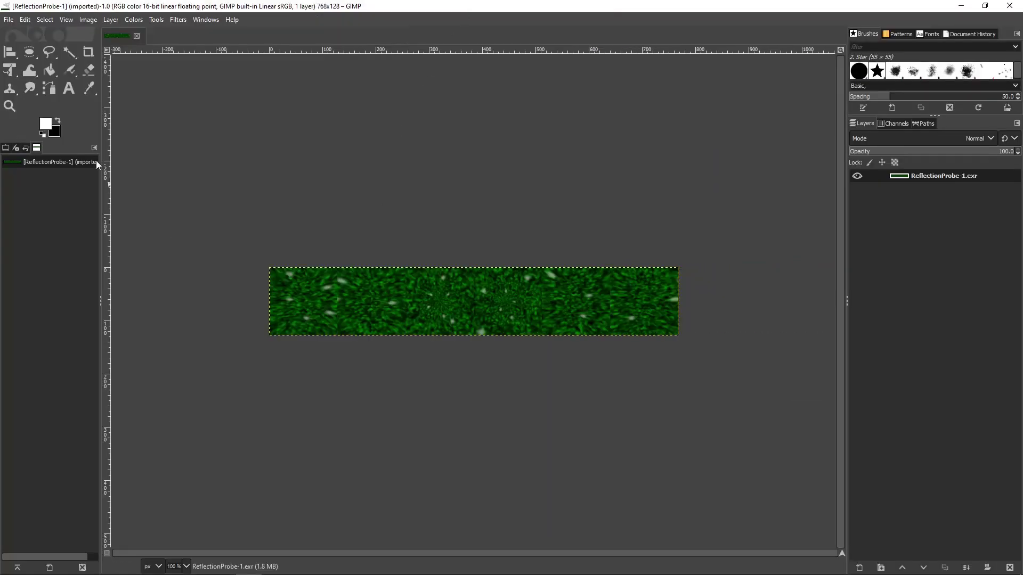
Step: Export the cubemap image as ReflectionProbeEmerald.exr into the project's Assets folder and close GIMP
left_click(9, 19)
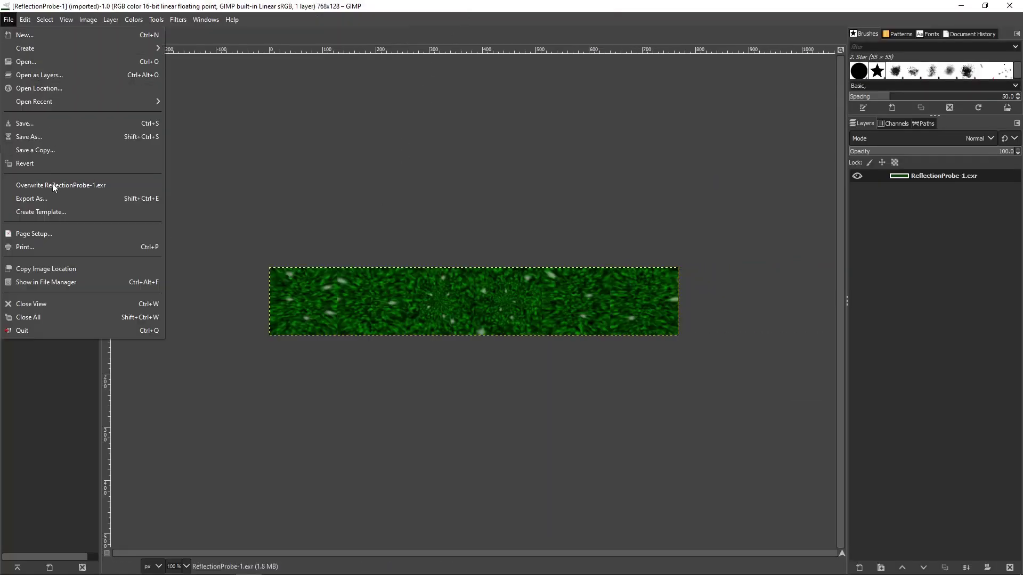
left_click(52, 198)
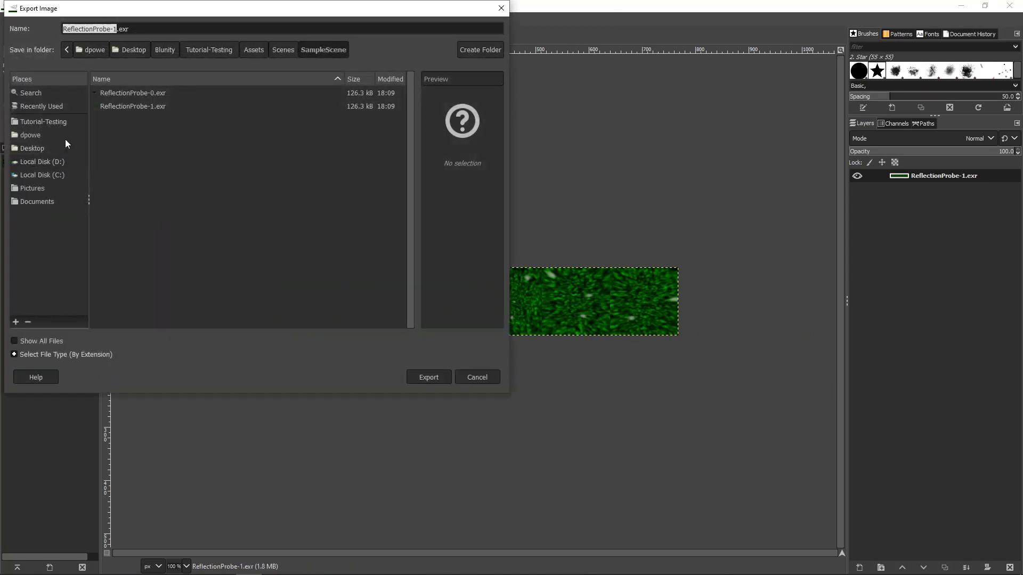
left_click(255, 49)
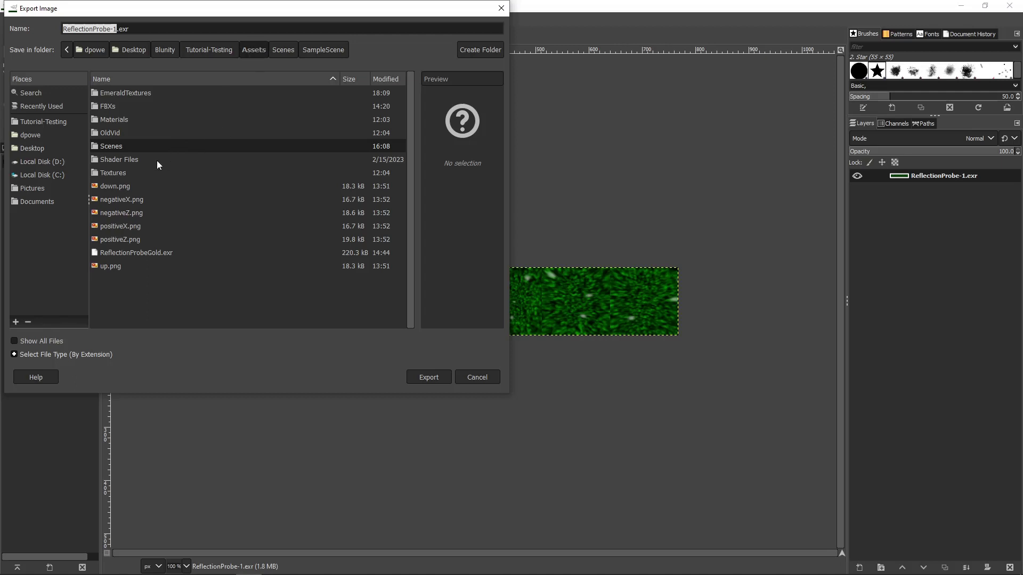
left_click(117, 29)
key("BackSpace")
key("BackSpace")
type("Emer")
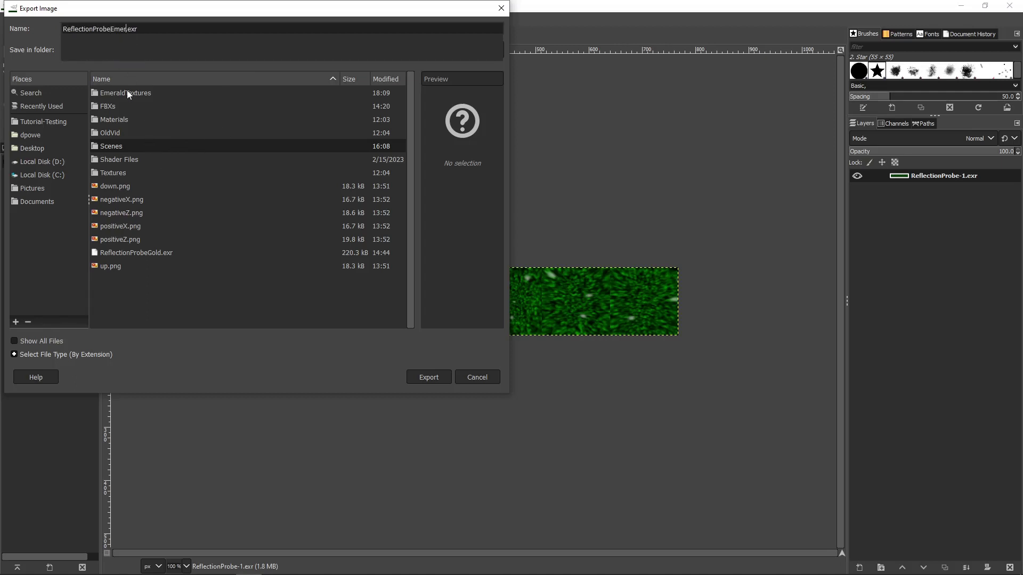
type("ald")
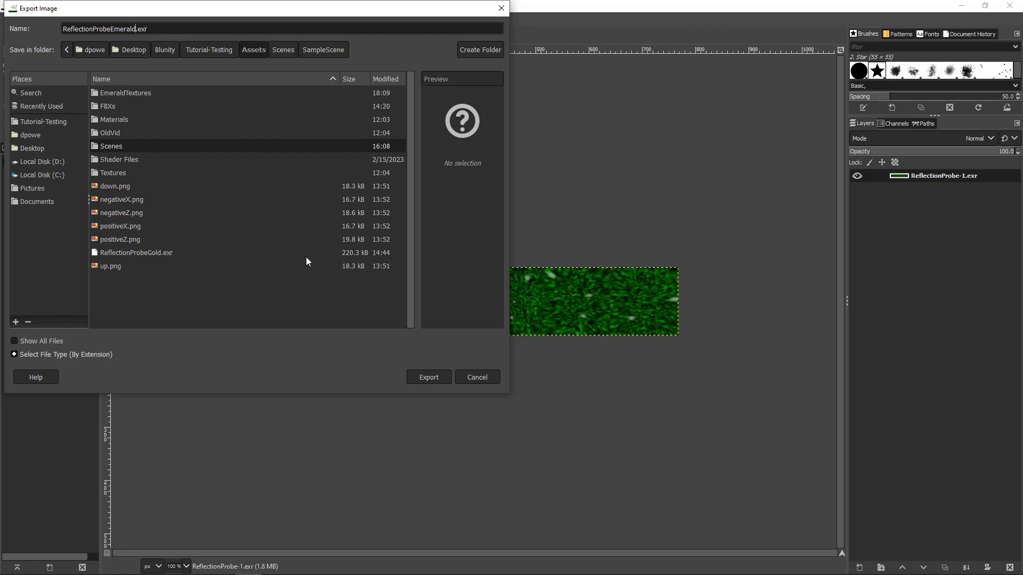
left_click(426, 380)
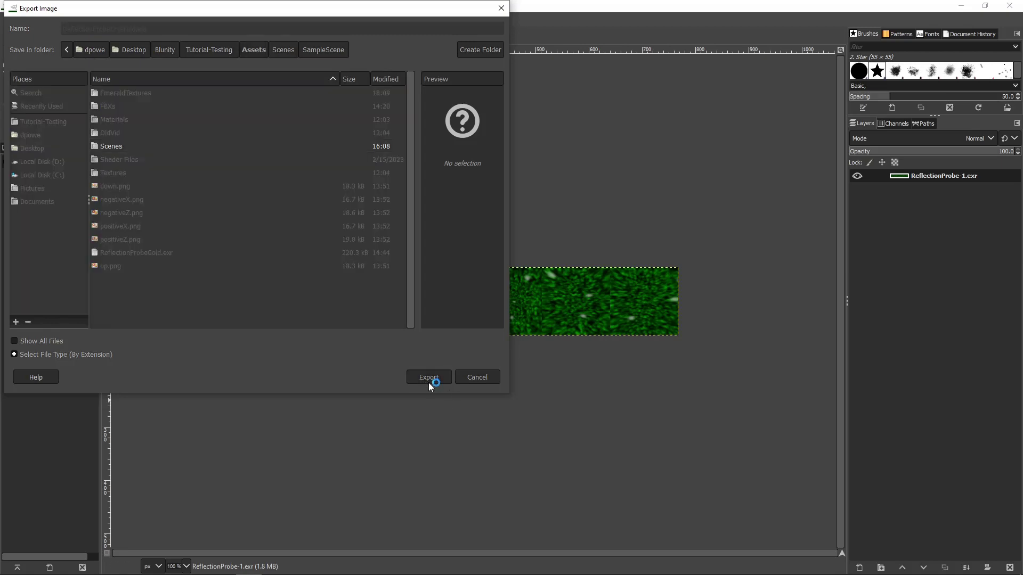
left_click(1008, 6)
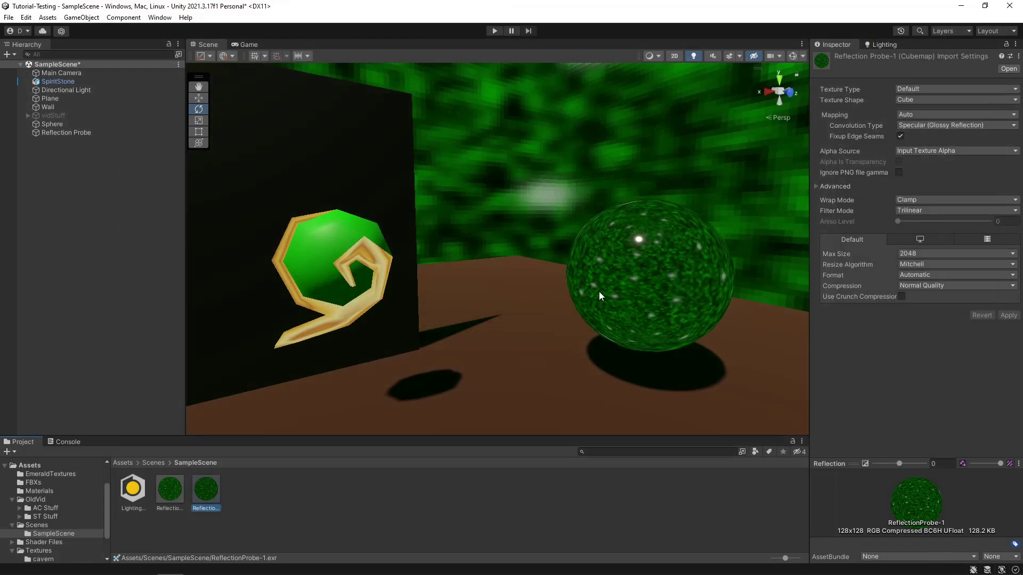
Step: Delete the six gold face textures (down, up, negativeX, negativeZ, positiveX, positiveZ) from the main Assets folder
left_click(123, 465)
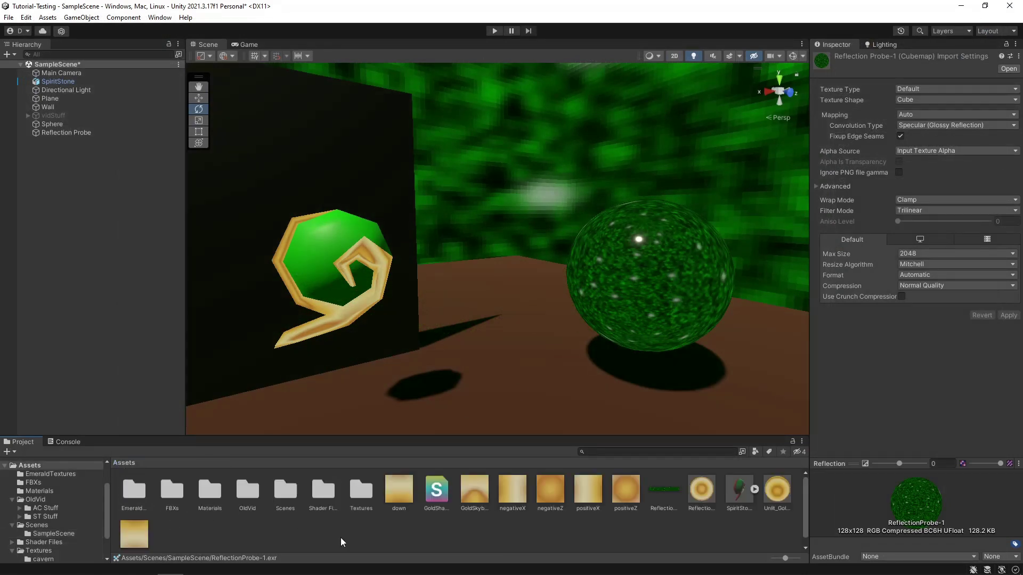
left_click(660, 491)
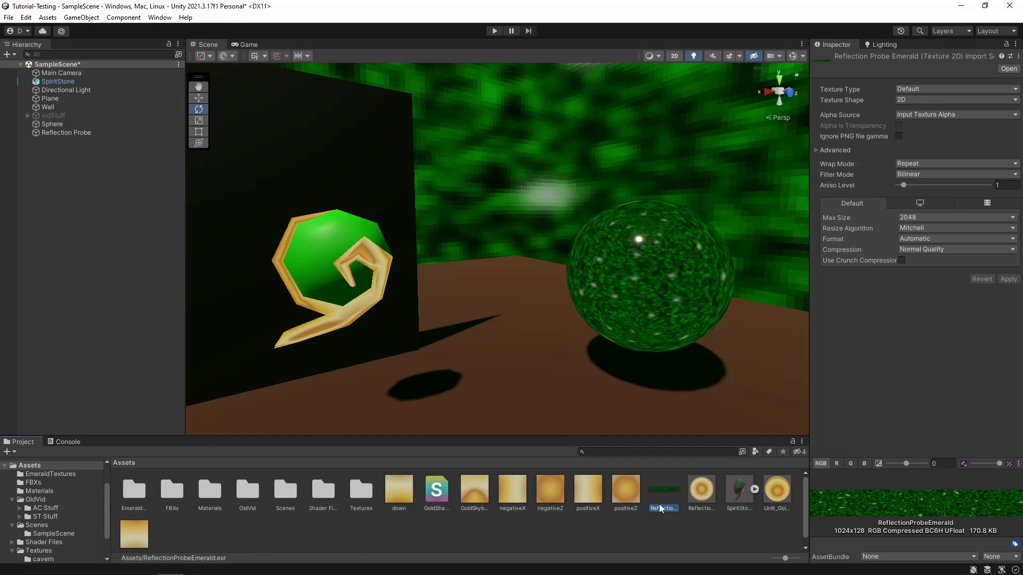
left_click(400, 496)
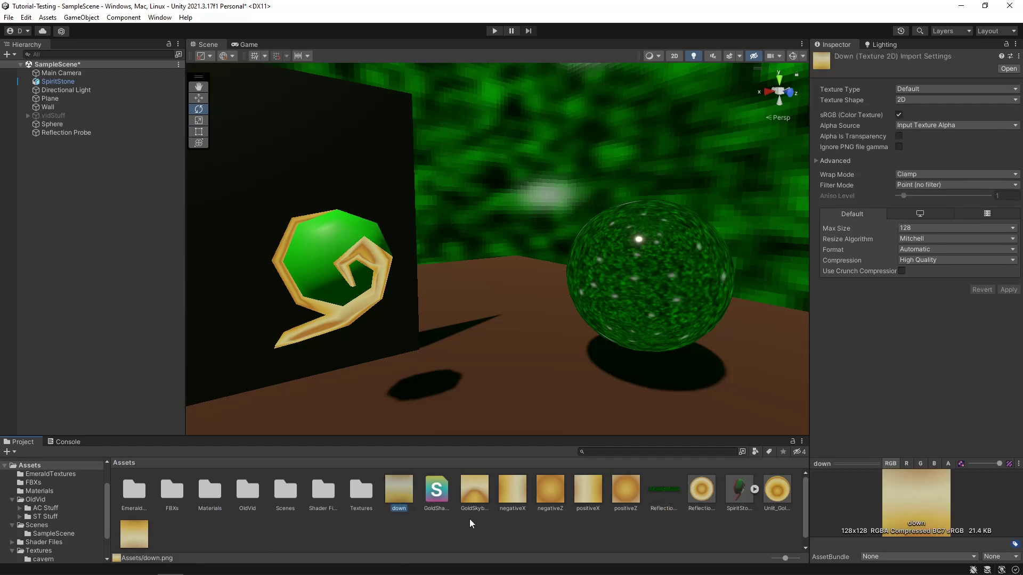
left_click(512, 498, "ctrl")
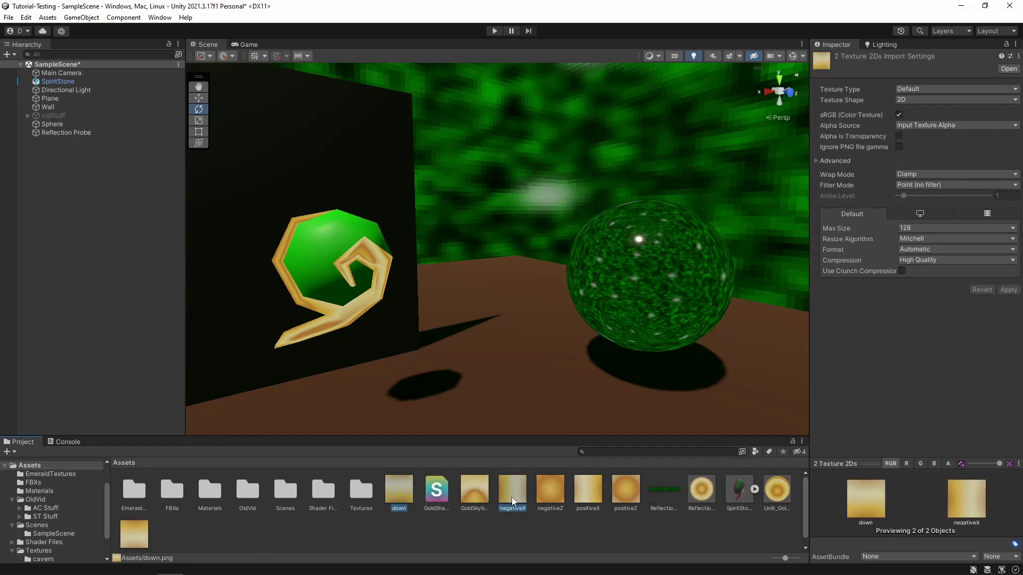
left_click(588, 489, "ctrl")
left_click(626, 491, "ctrl")
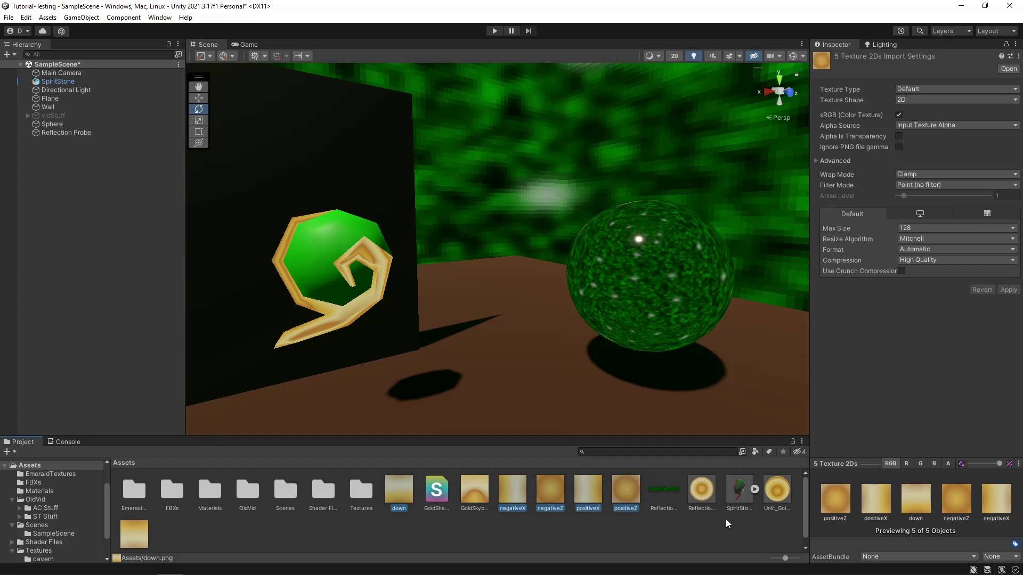
scroll(136, 516, "down", 1)
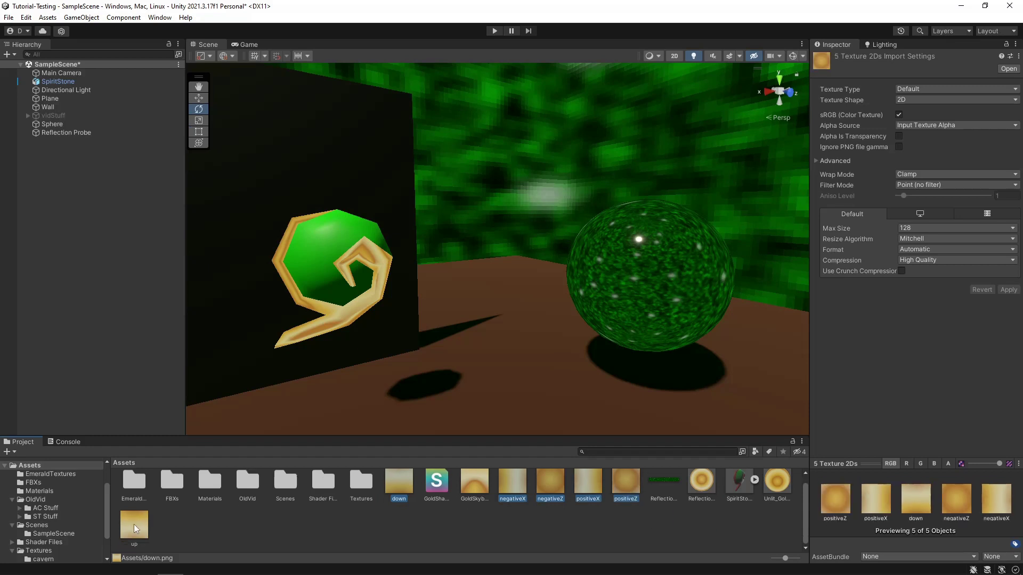
left_click(134, 526, "ctrl")
scroll(288, 535, "up", 1)
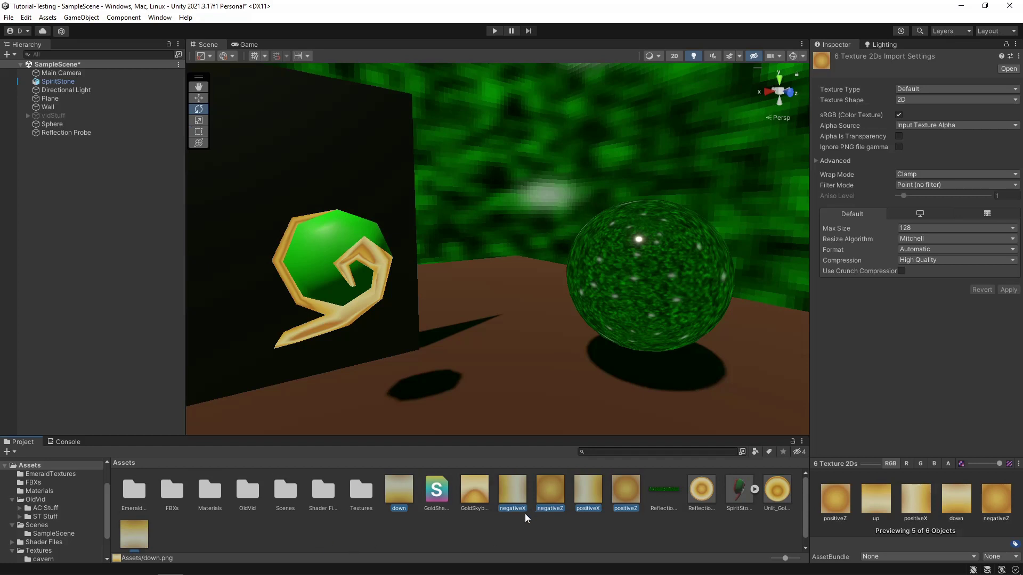
key("Delete")
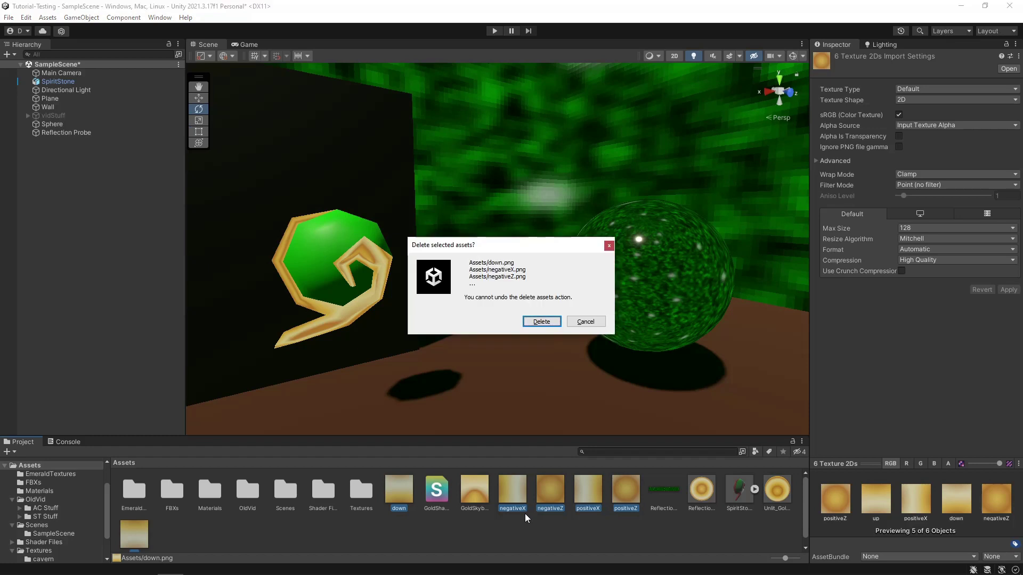
left_click(553, 322)
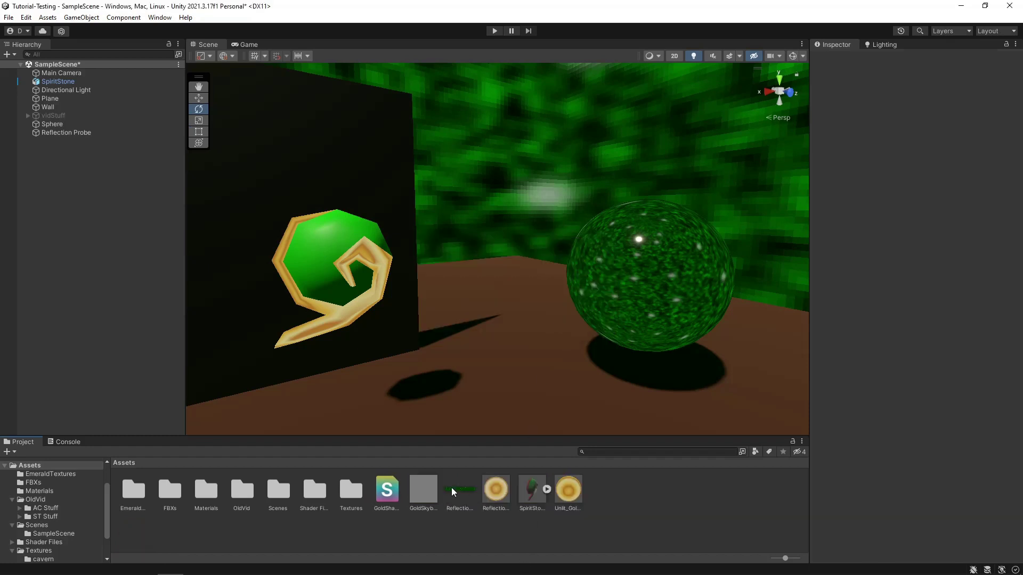
Step: Set the Texture Shape of the ReflectionProbeEmerald texture to Cube and apply the import settings
left_click(458, 489)
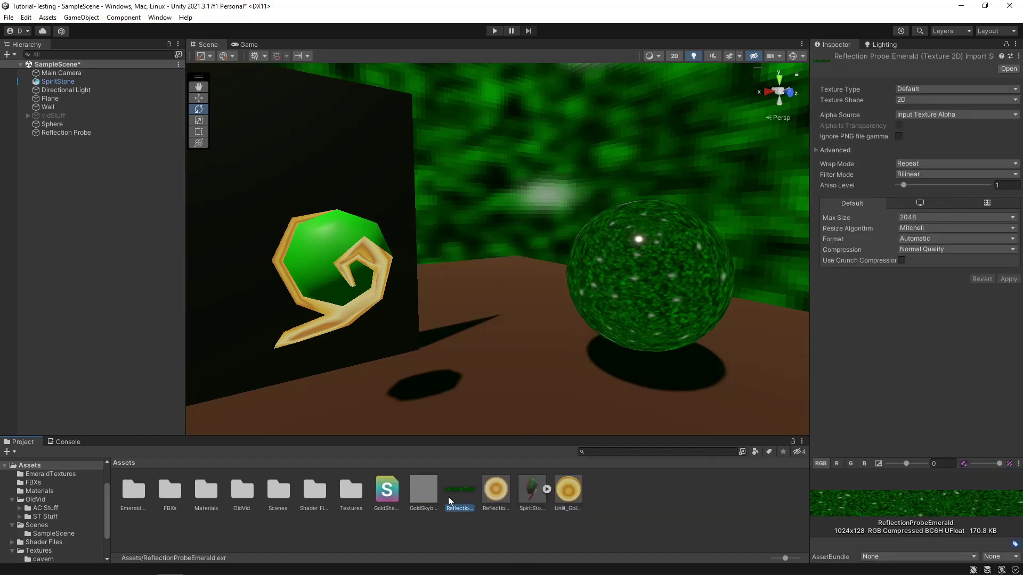
left_click(905, 100)
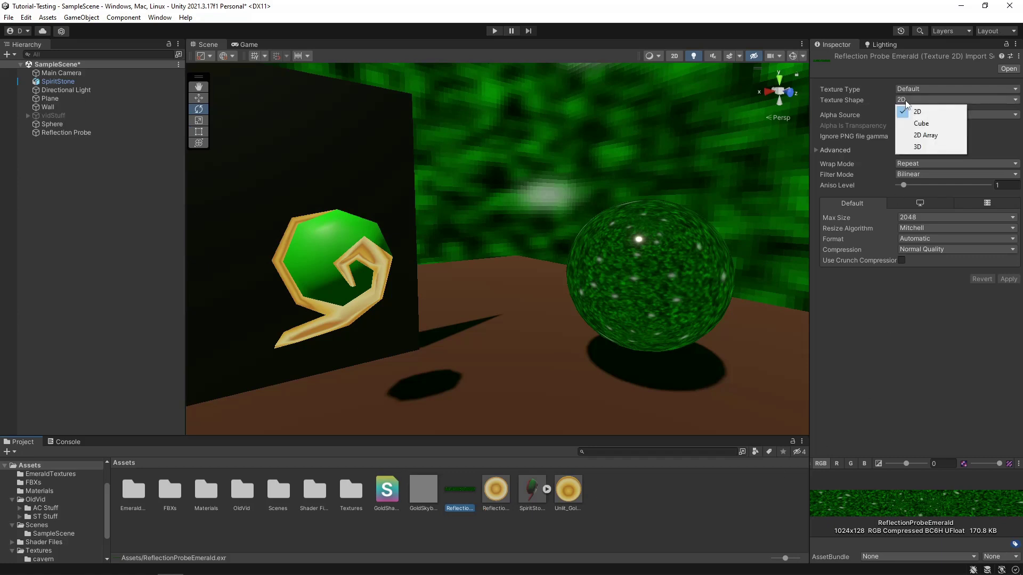
left_click(920, 124)
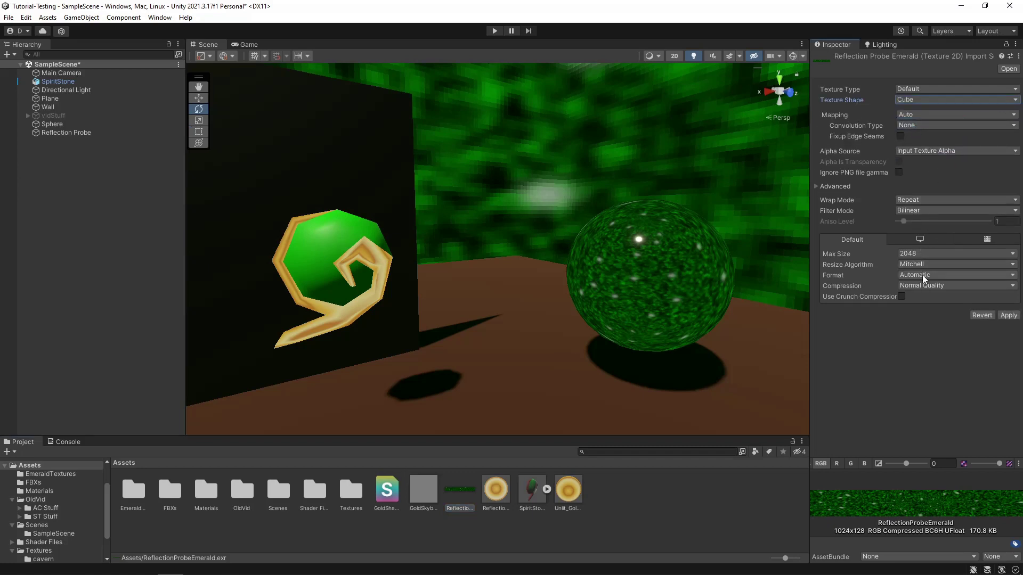
left_click(1007, 315)
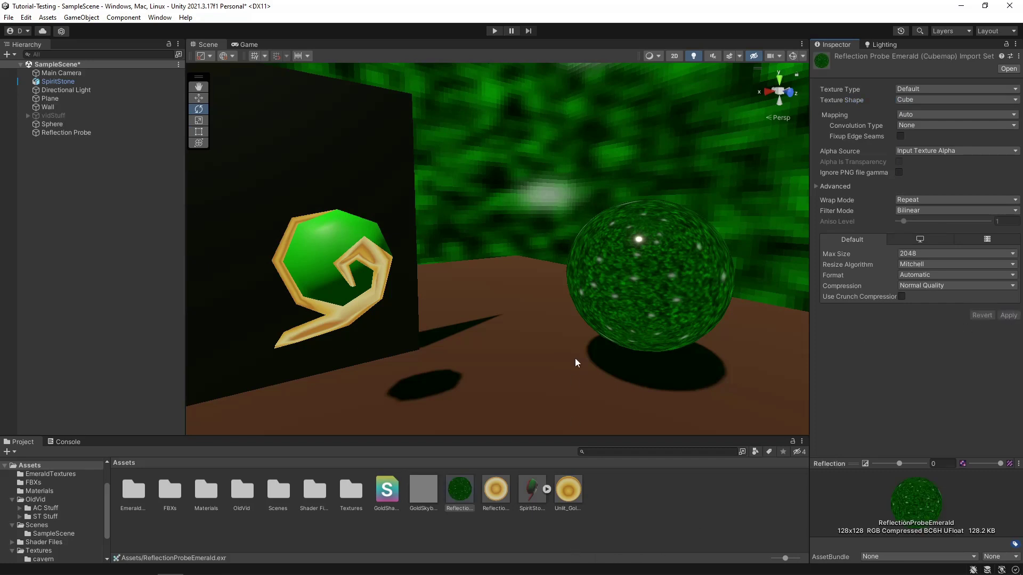
right_click_drag(574, 358, 552, 345)
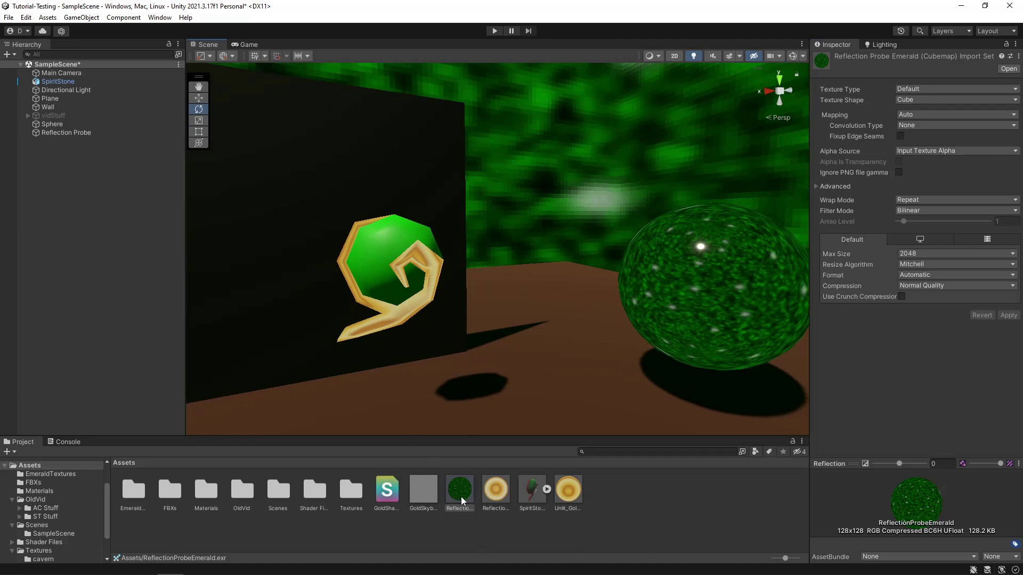
Step: Set the scene's Skybox Material to Default-Skybox and clear the baked lighting data
left_click(883, 45)
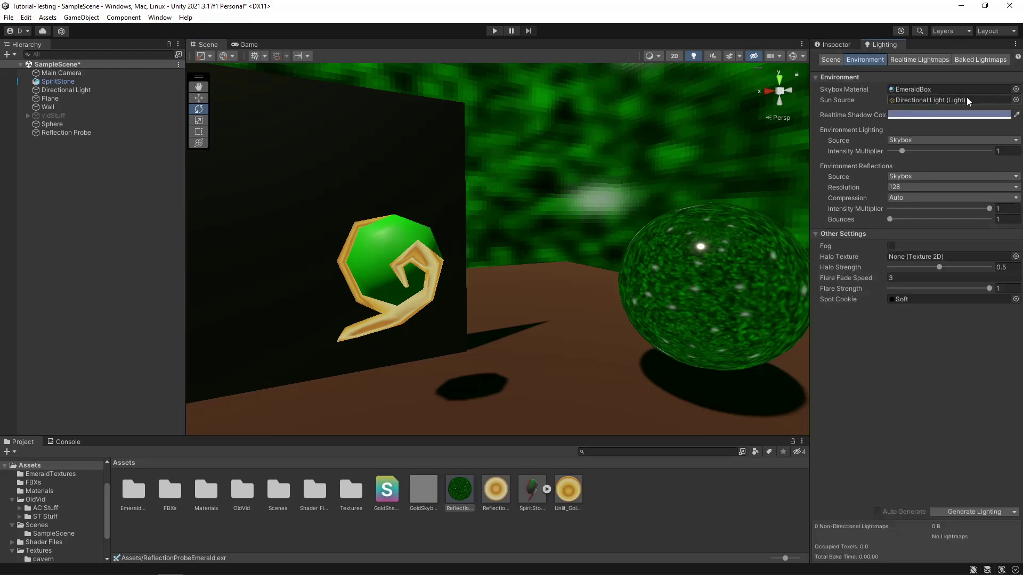
left_click(1016, 89)
type("sky")
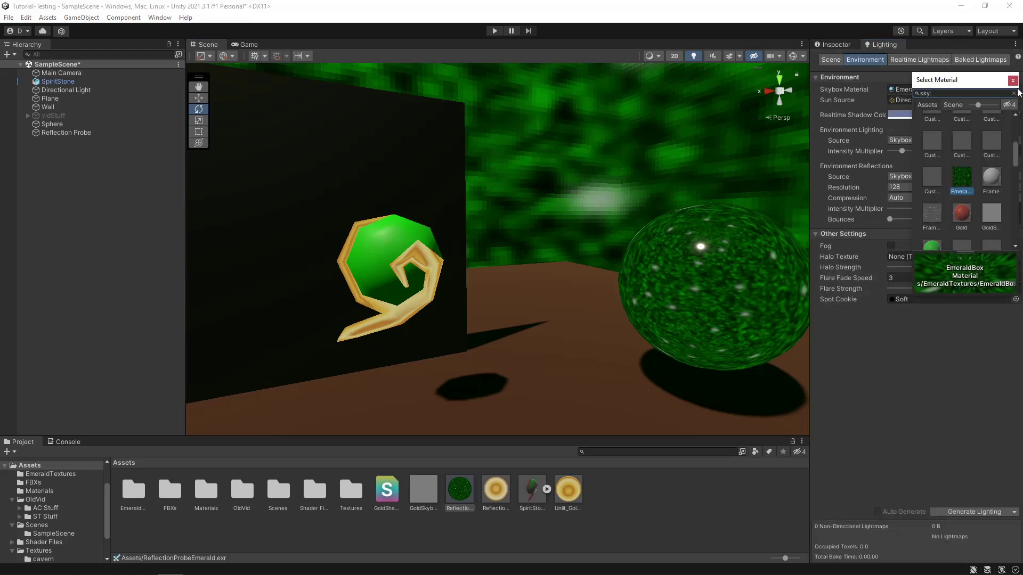
type("bo")
double_click(932, 162)
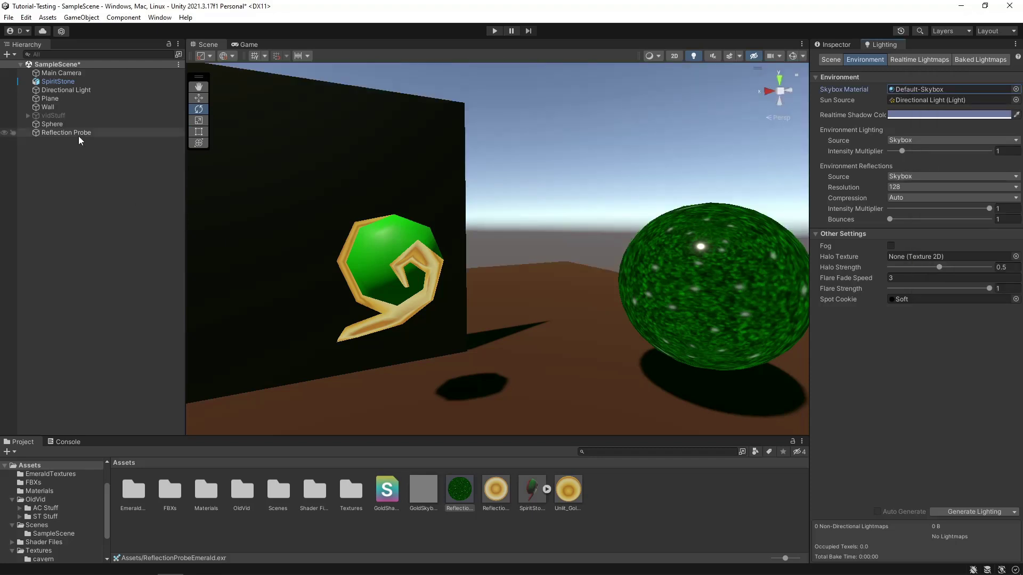
left_click(1014, 512)
left_click(968, 535)
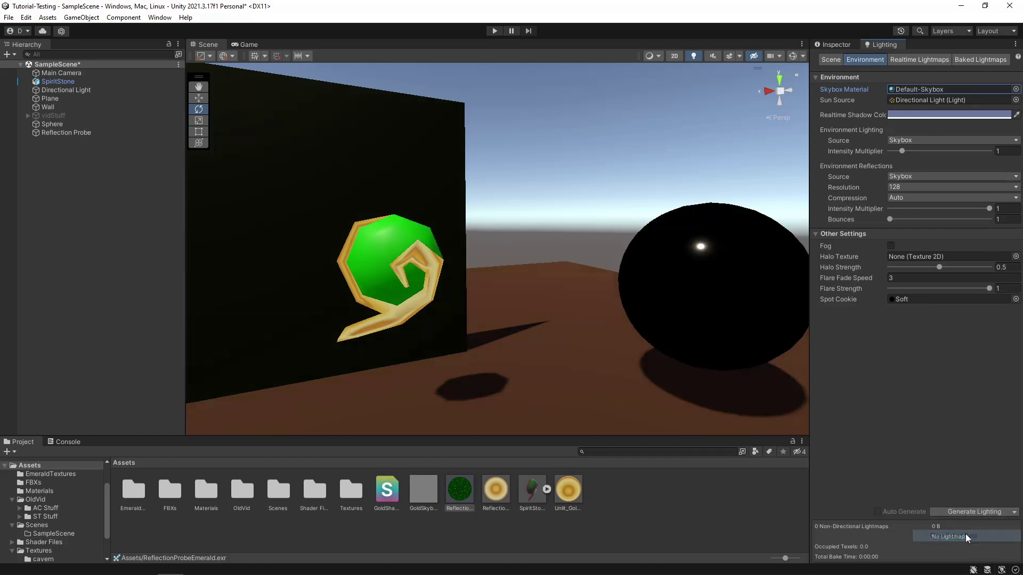
Step: Bake the Reflection Probe with the default skybox and save the scene
left_click(81, 132)
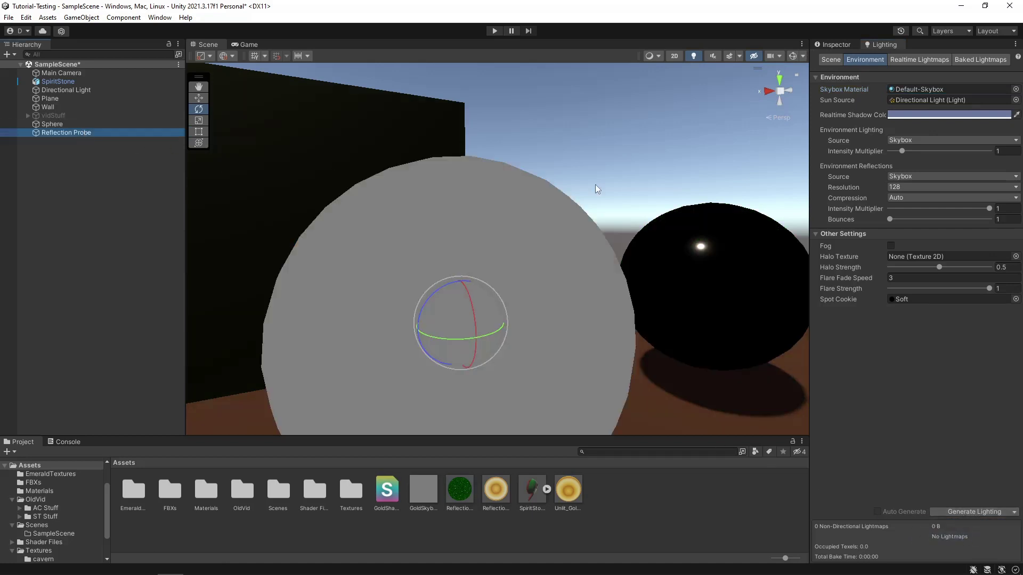
left_click(850, 47)
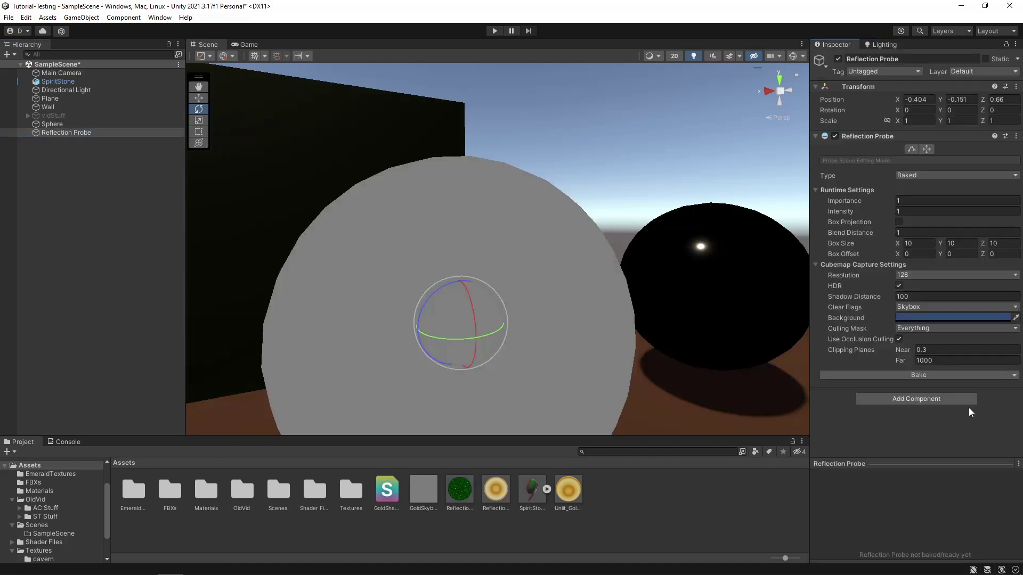
left_click(925, 376)
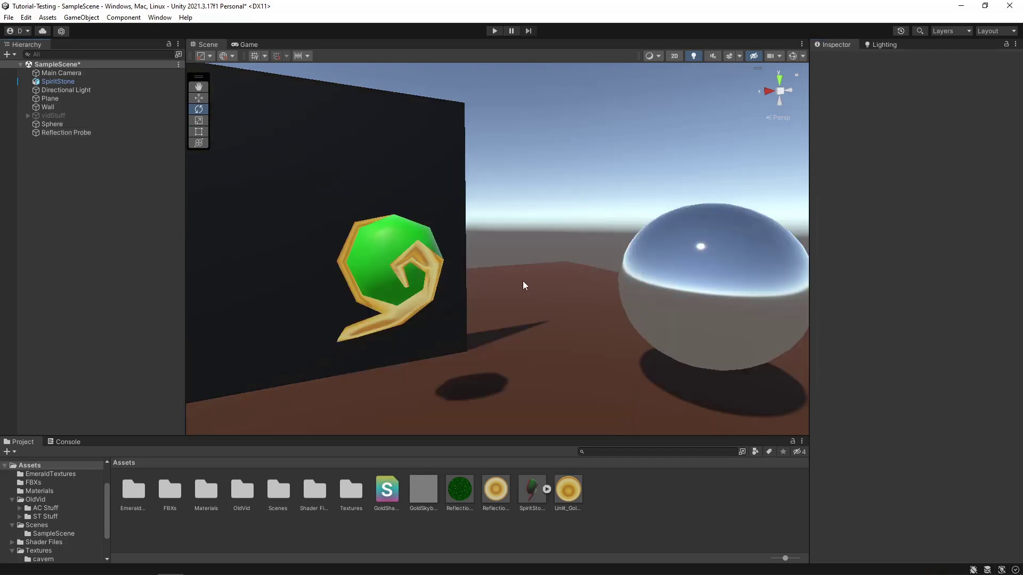
right_click_drag(523, 283, 521, 263)
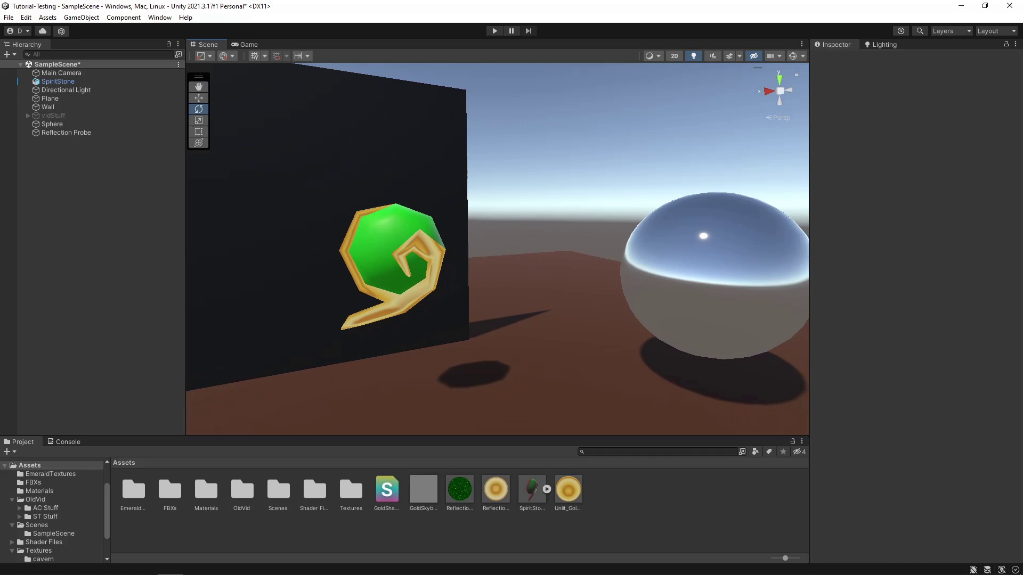
key("ctrl+s")
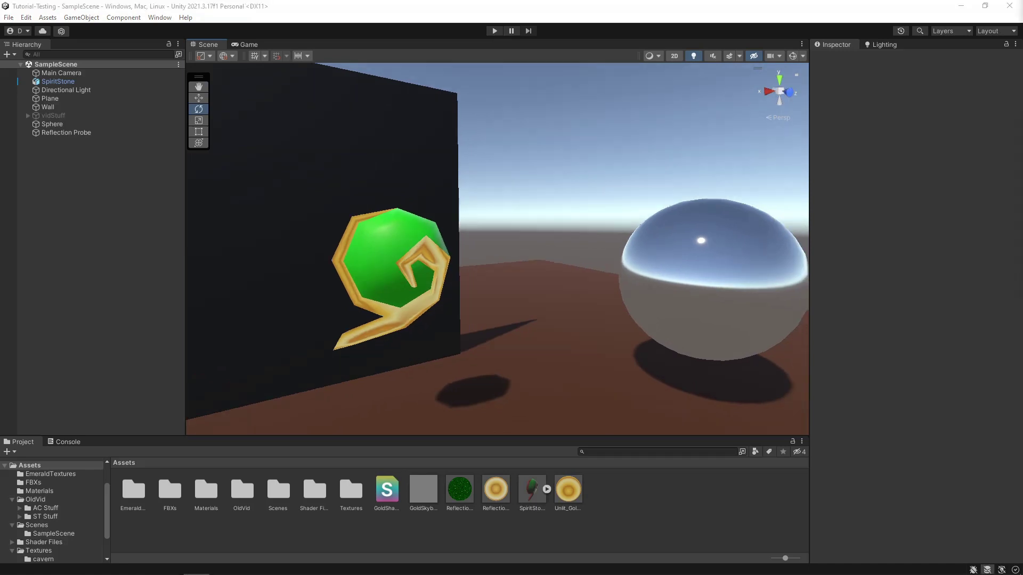
Step: Create an Unlit Shader named EmeraldShader in the Assets folder
right_click(648, 506)
mouse_move(720, 233)
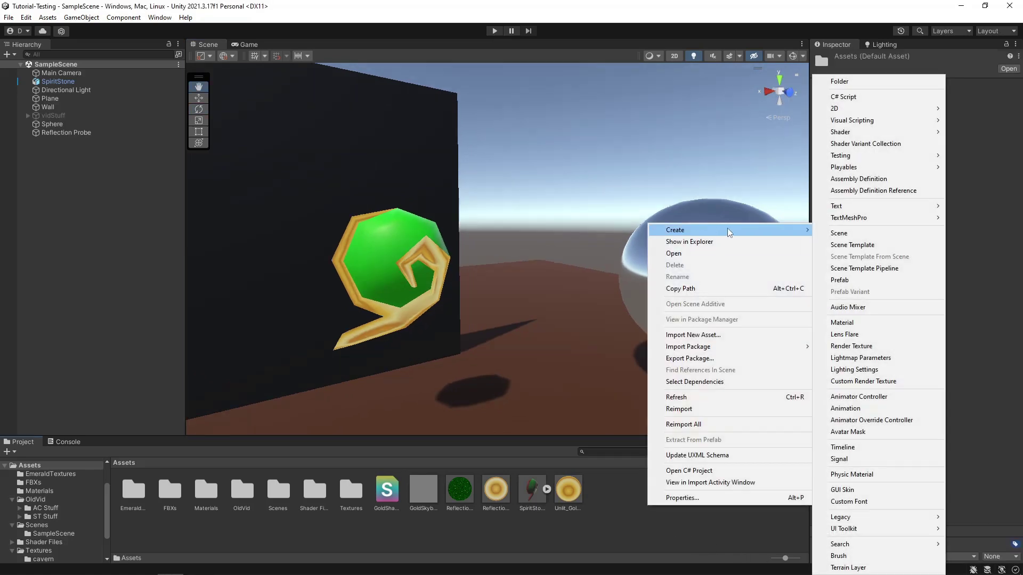
mouse_move(850, 136)
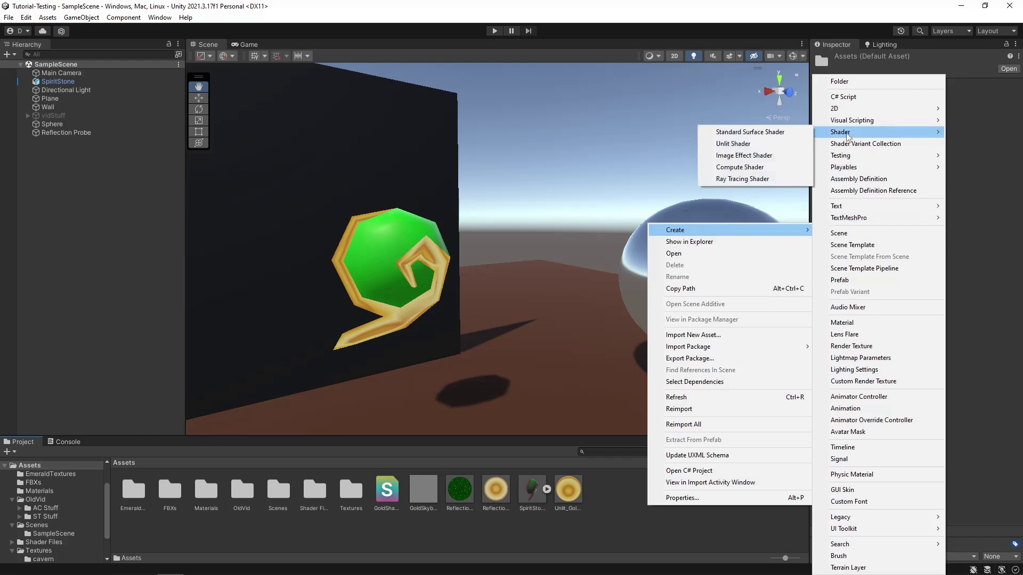
left_click(754, 144)
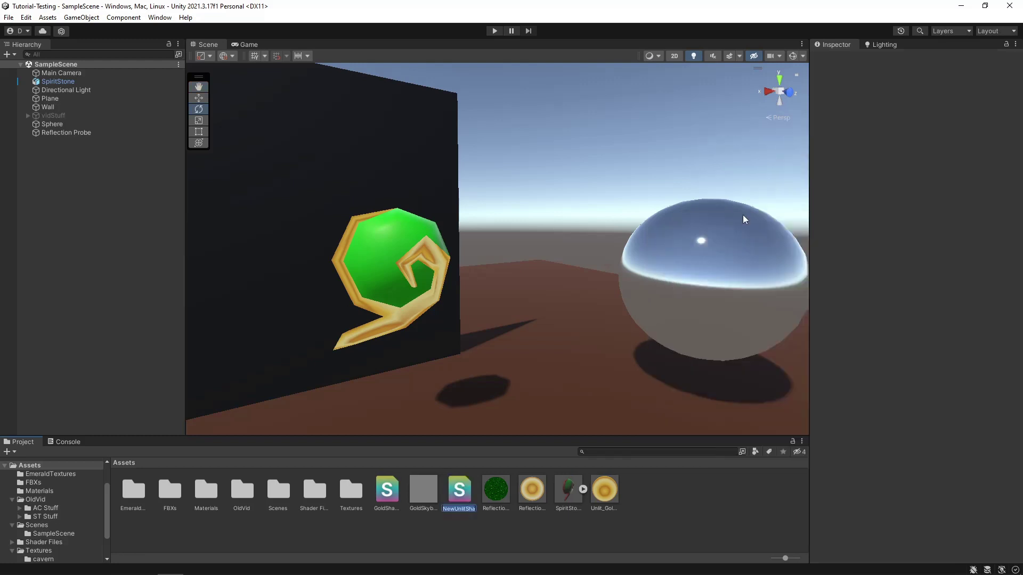
type("Emer")
type("aldShader")
key("Return")
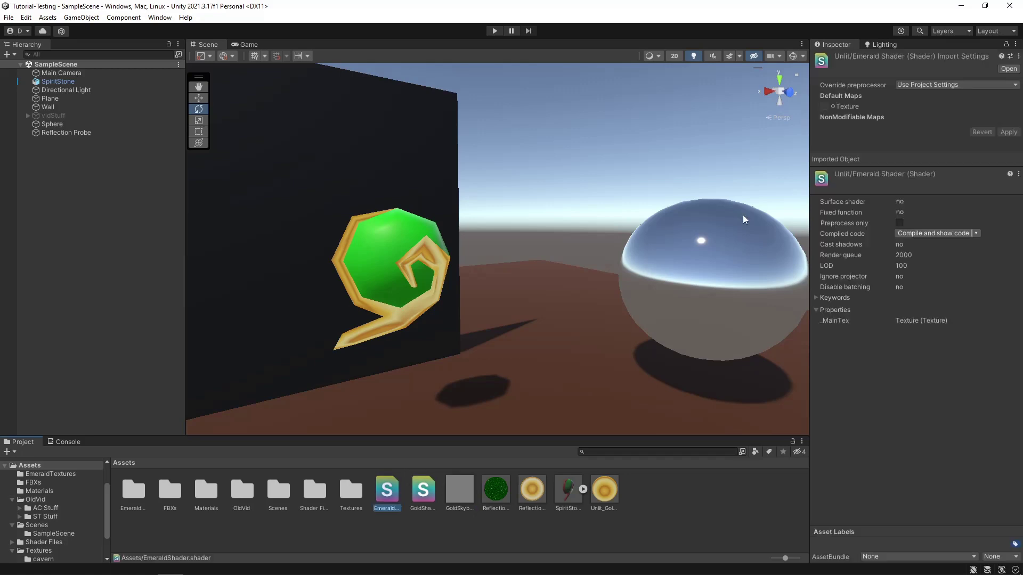
Step: Replace everything below the shader name line in EmeraldShader.shader with the matching code from GoldShader.shader, and save the file
double_click(390, 493)
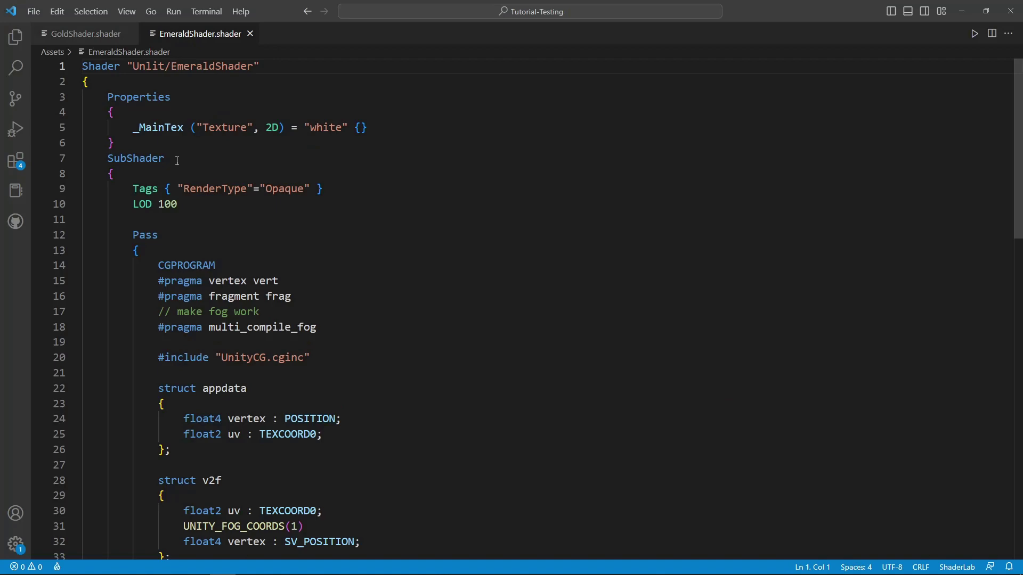
left_click(77, 34)
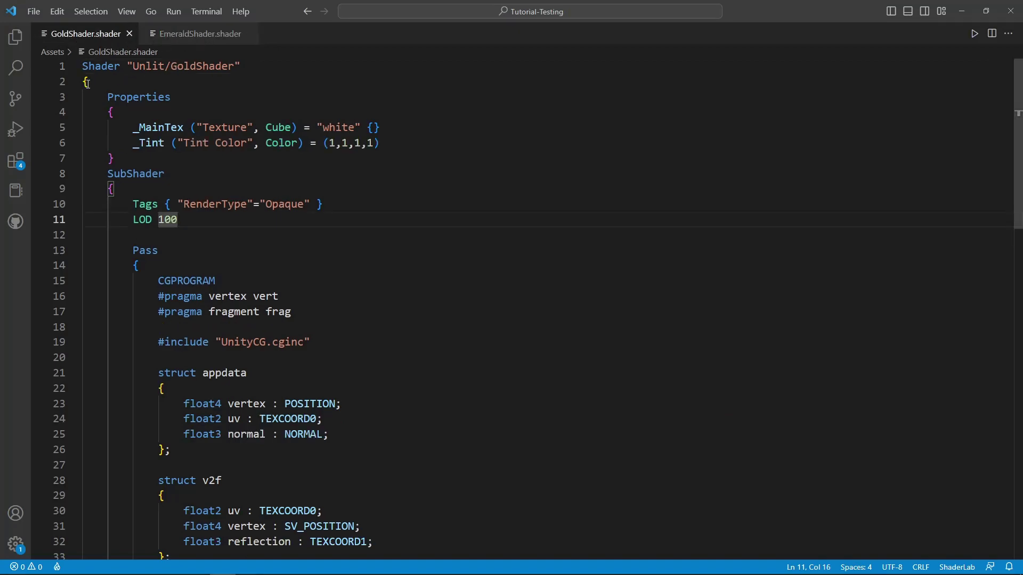
left_click_drag(84, 81, 179, 510)
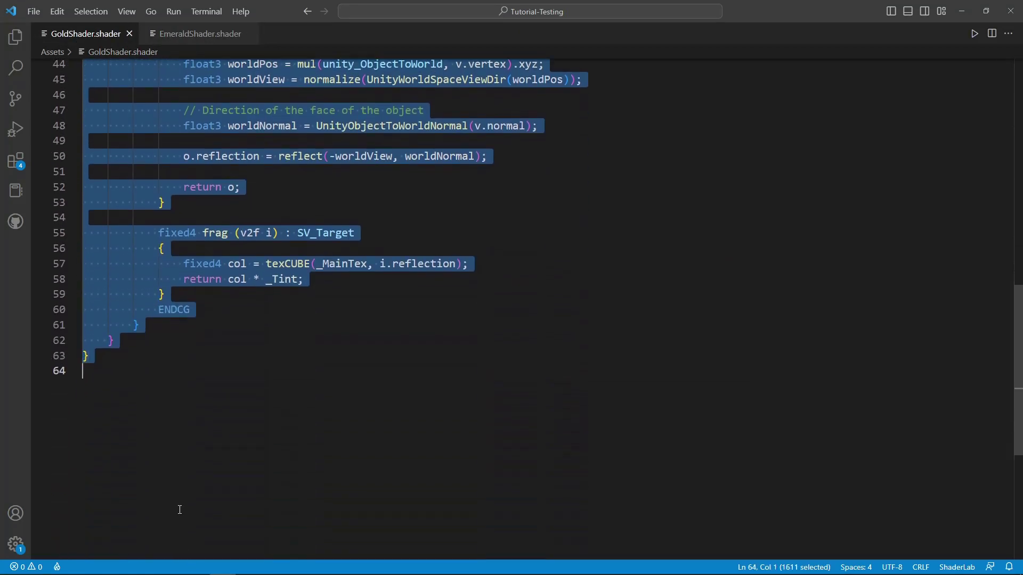
left_click(160, 36)
scroll(167, 419, "down", 5)
scroll(167, 415, "down", 5)
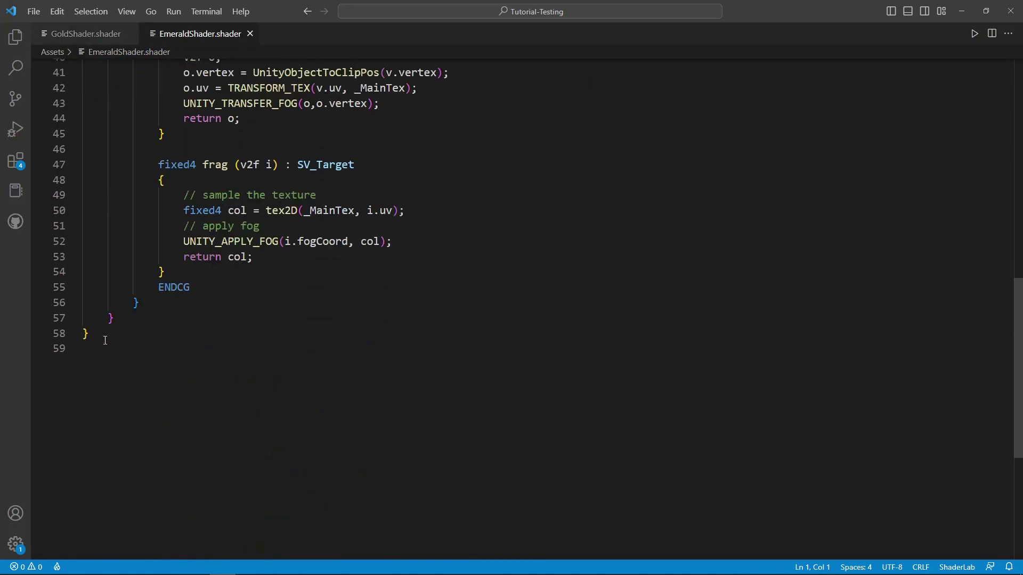
left_click_drag(105, 340, 169, 75)
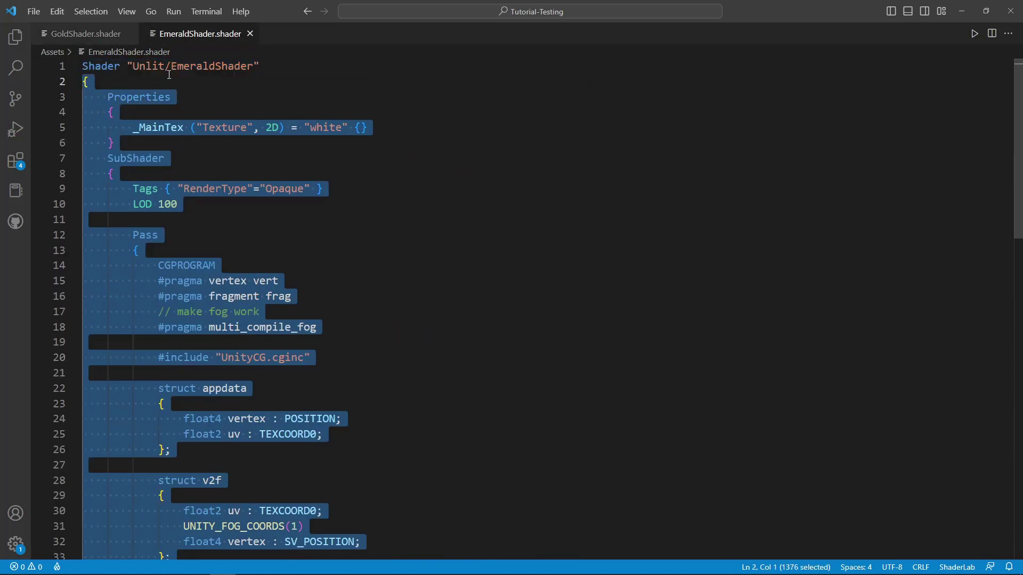
key("ctrl+v")
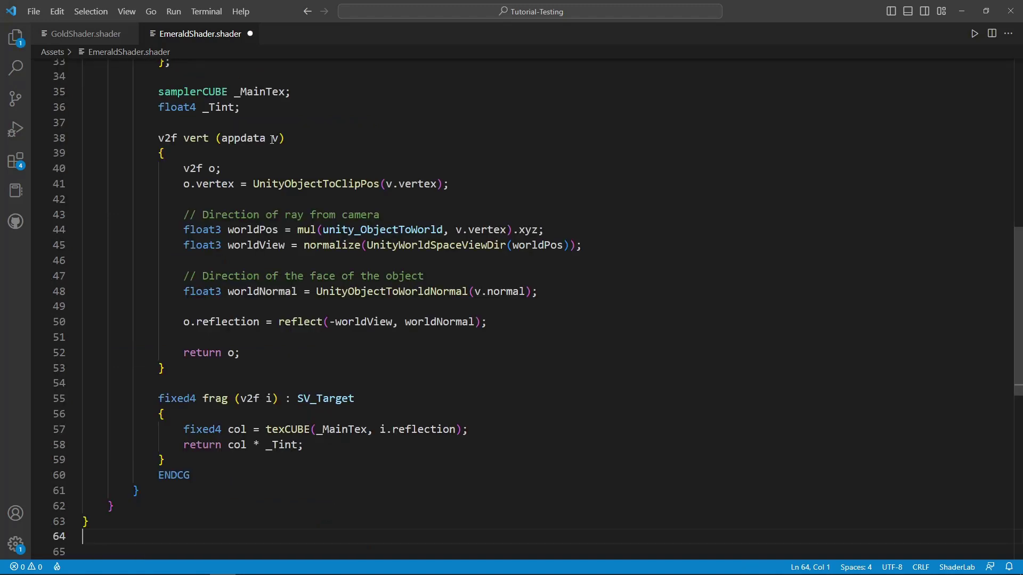
key("ctrl+s")
Step: In Unity, create a material from EmeraldShader with its default name and apply it to the SpiritStone's gem
key("alt+Tab")
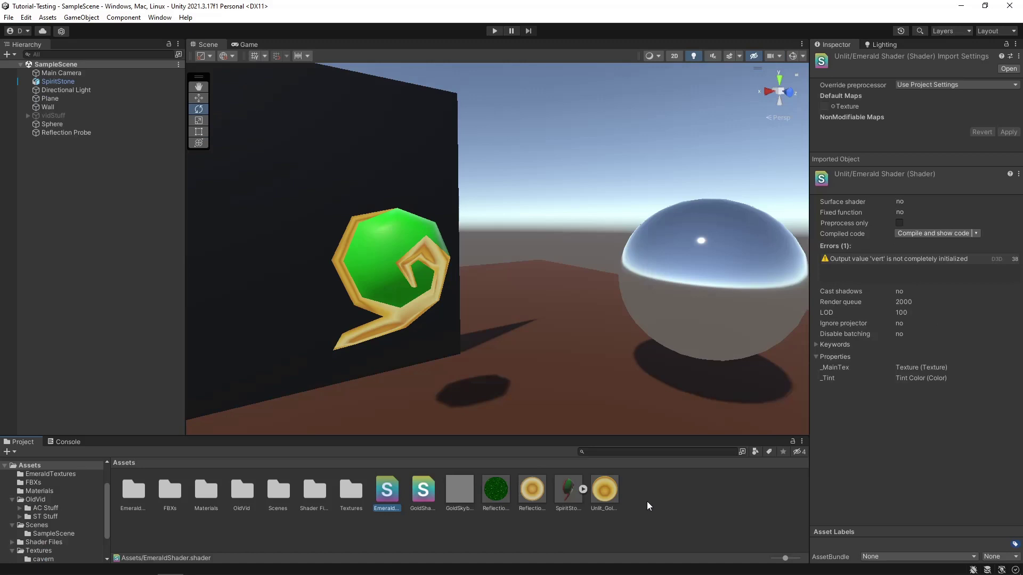
right_click(392, 494)
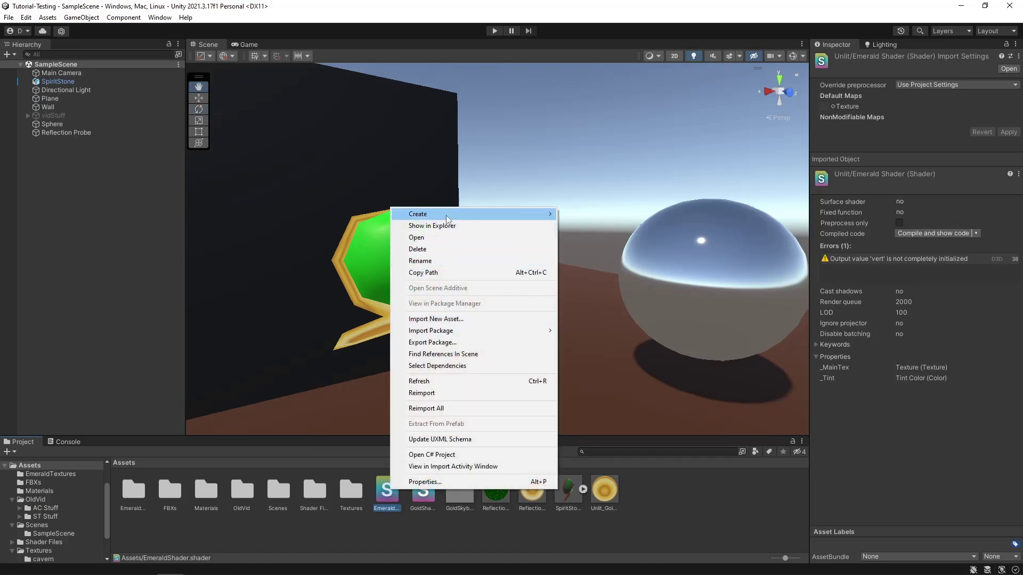
mouse_move(447, 219)
left_click(602, 323)
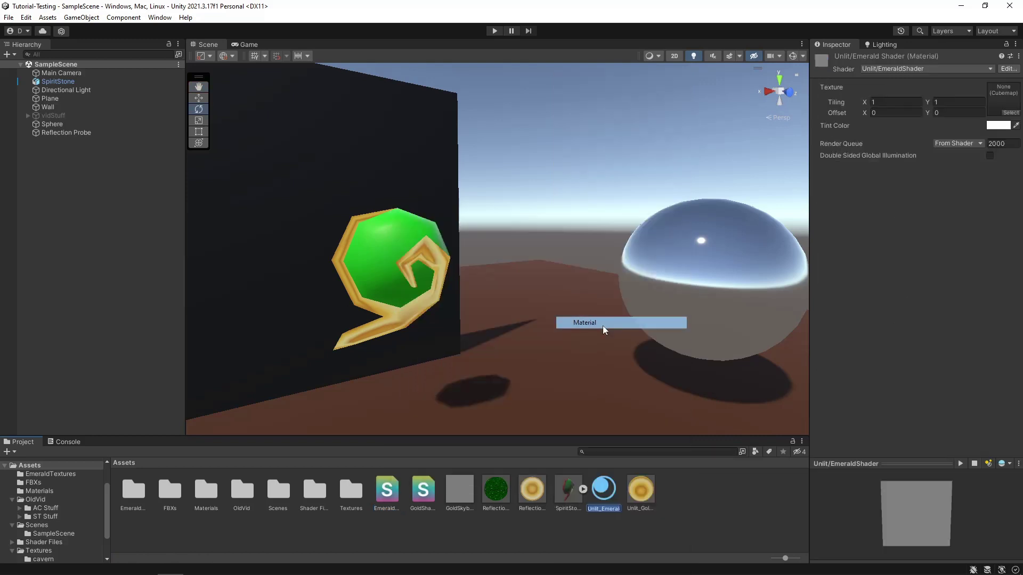
key("Return")
left_click_drag(606, 503, 375, 264)
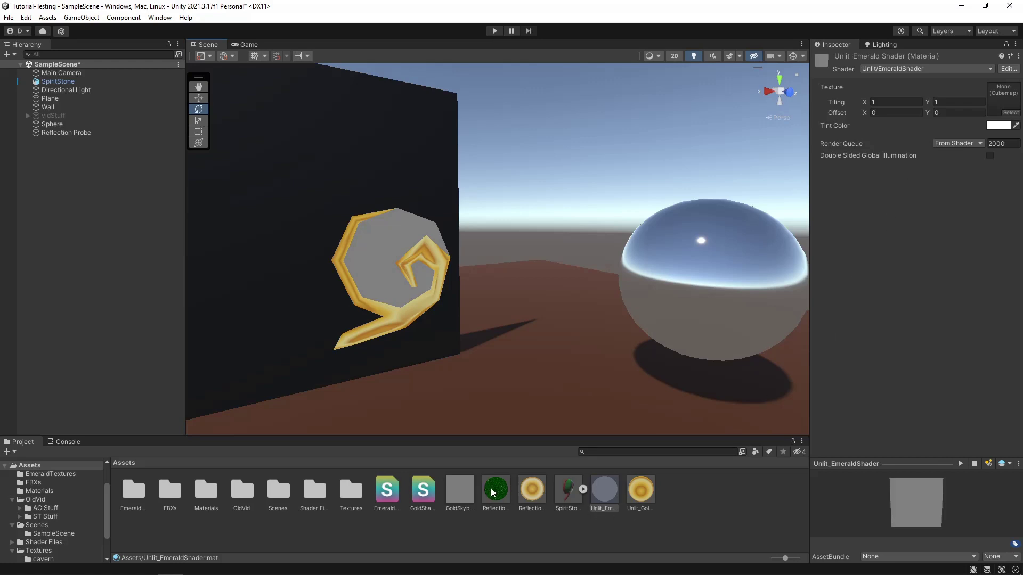
Step: Assign the ReflectionProbeEmerald cubemap as the new emerald material's Texture and view the gem up close
left_click_drag(493, 495, 995, 109)
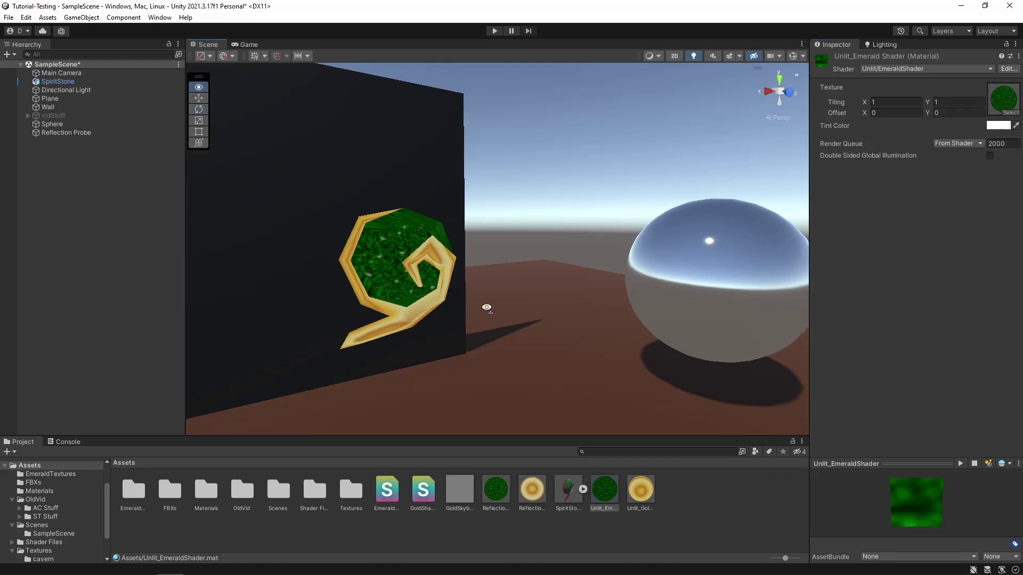
mouse_move(487, 308)
right_mouse_down()
mouse_move(467, 333)
mouse_move(506, 315)
mouse_move(489, 313)
right_mouse_up()
scroll(466, 333, "up", 3)
scroll(489, 314, "up", 2)
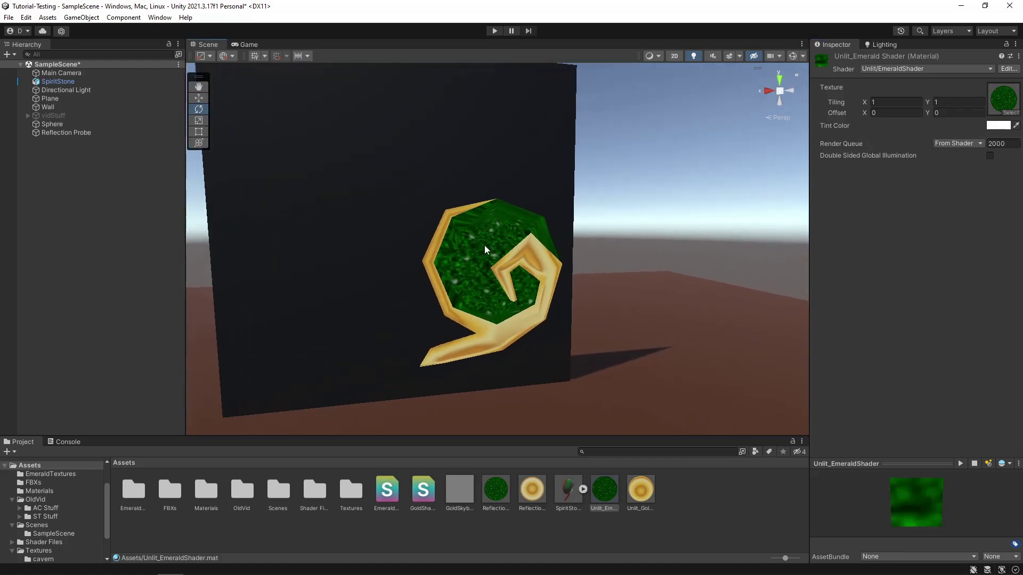
Step: Select the SpiritStone and rotate it about its Y axis to about -1.336 degrees
left_click(485, 246)
left_click_drag(479, 274, 496, 368)
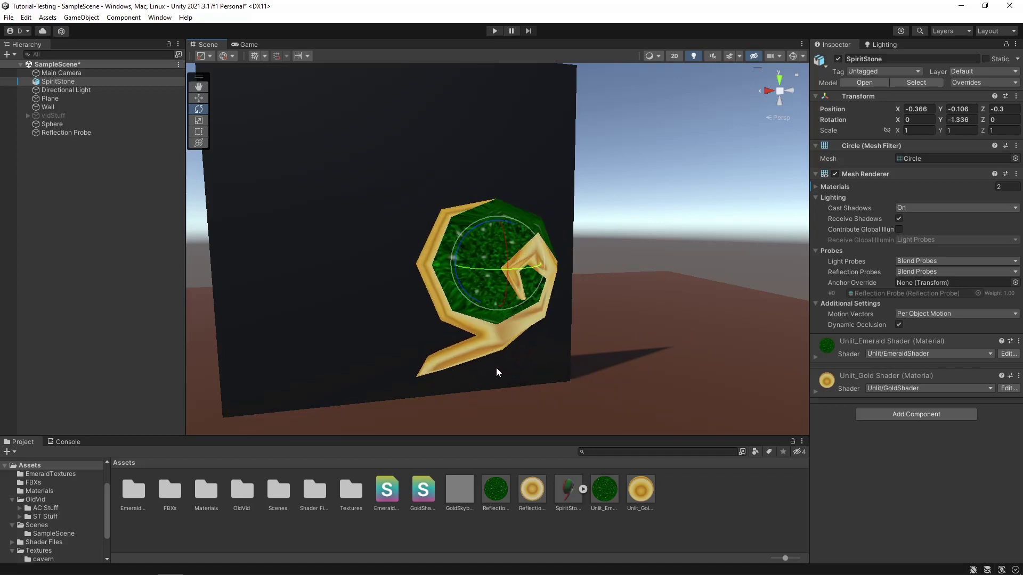
key("alt")
Step: In Visual Studio Code, change EmeraldShader's SubShader tags to "RenderType"="Transparent" "Queue"="Transparent"
key("alt+Tab")
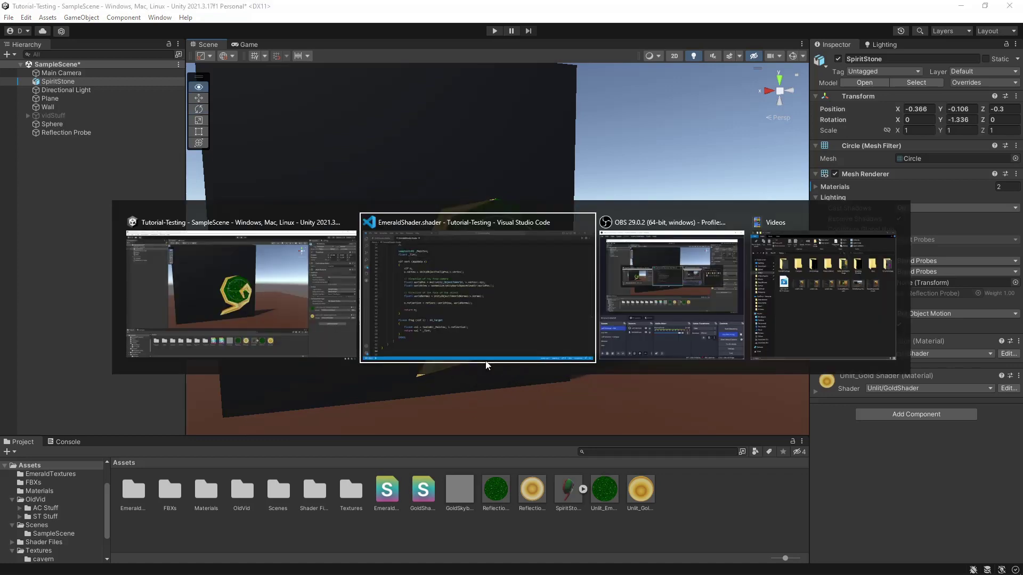
scroll(408, 333, "up", 10)
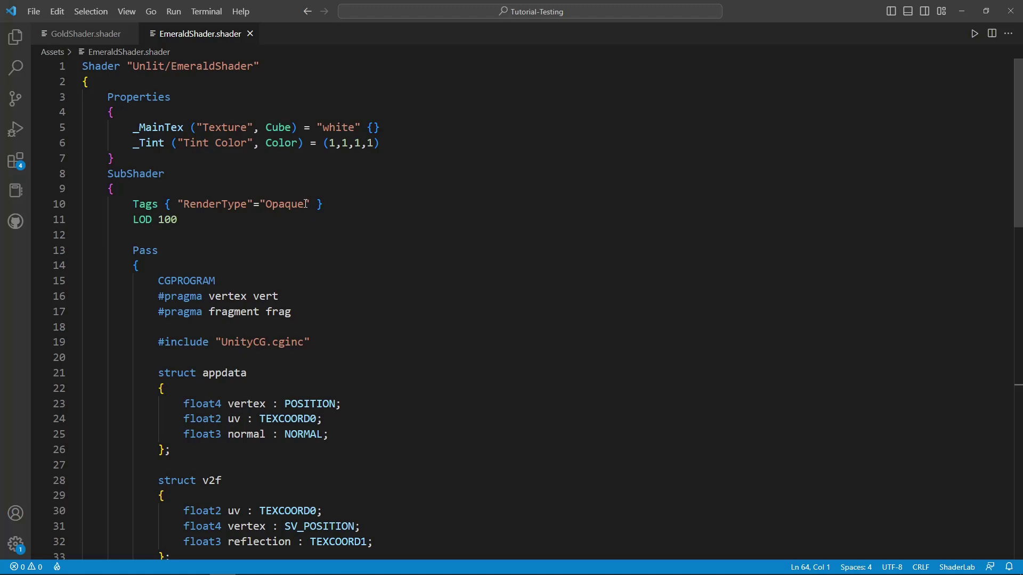
left_click_drag(304, 205, 266, 205)
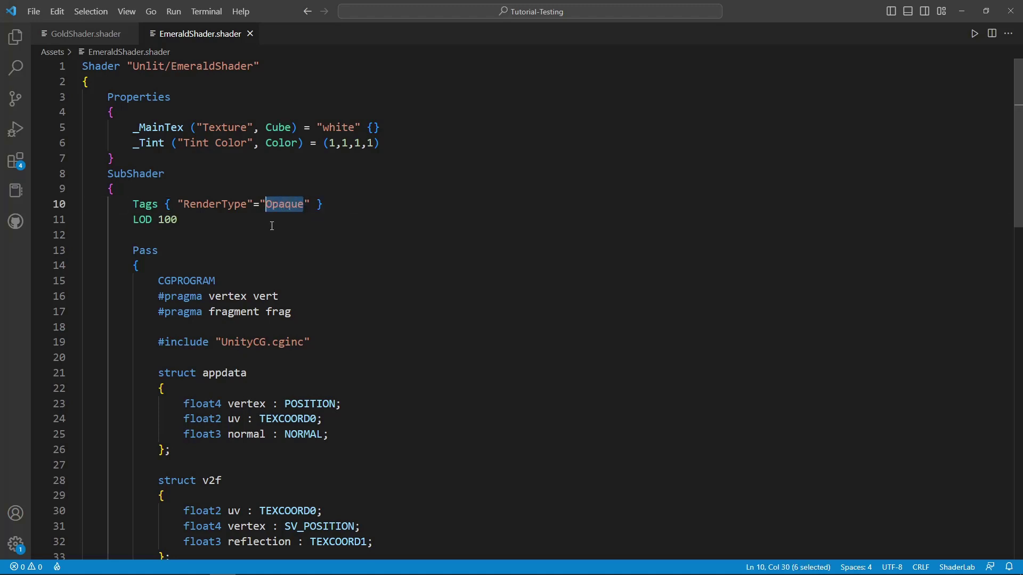
type("Tr")
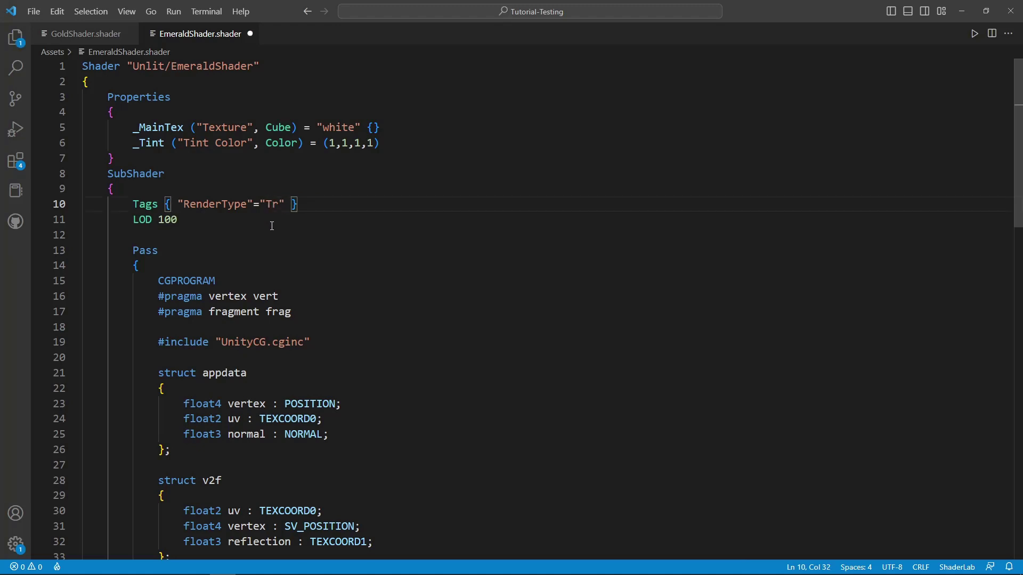
type("ansparent")
key("Right")
key("Right")
key("Left")
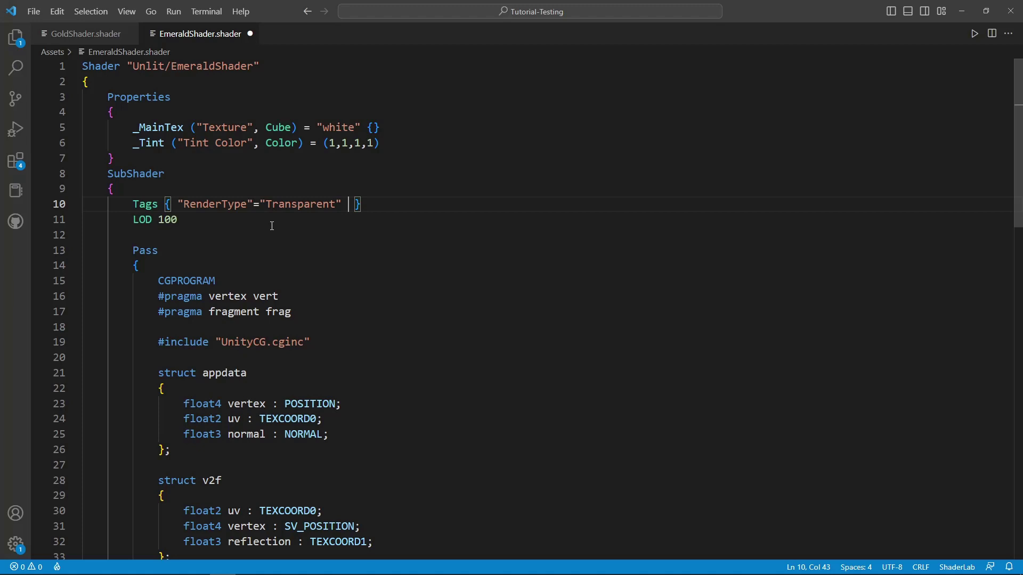
type("\"Queue\"=\"Transparent")
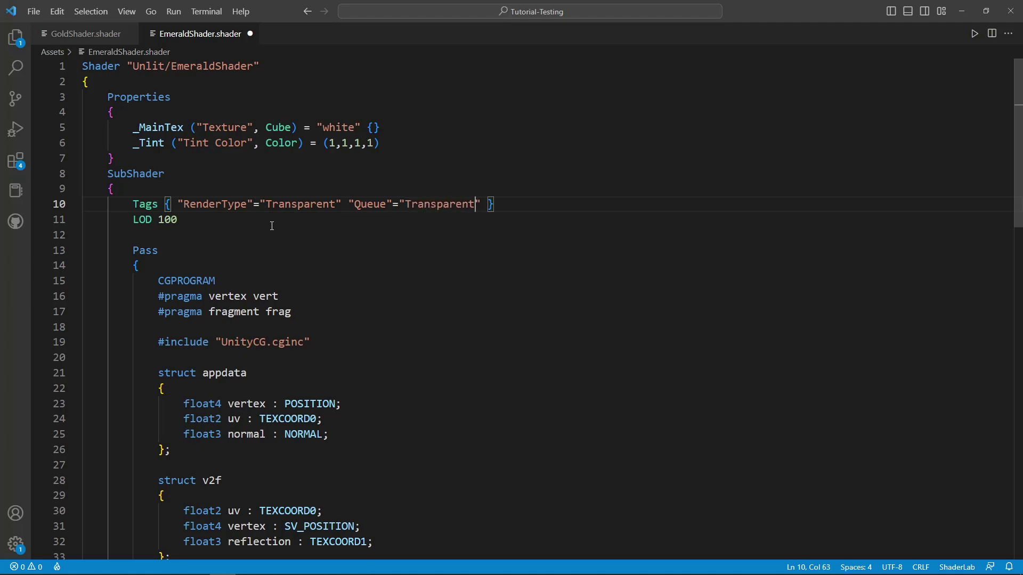
left_click_drag(481, 204, 349, 205)
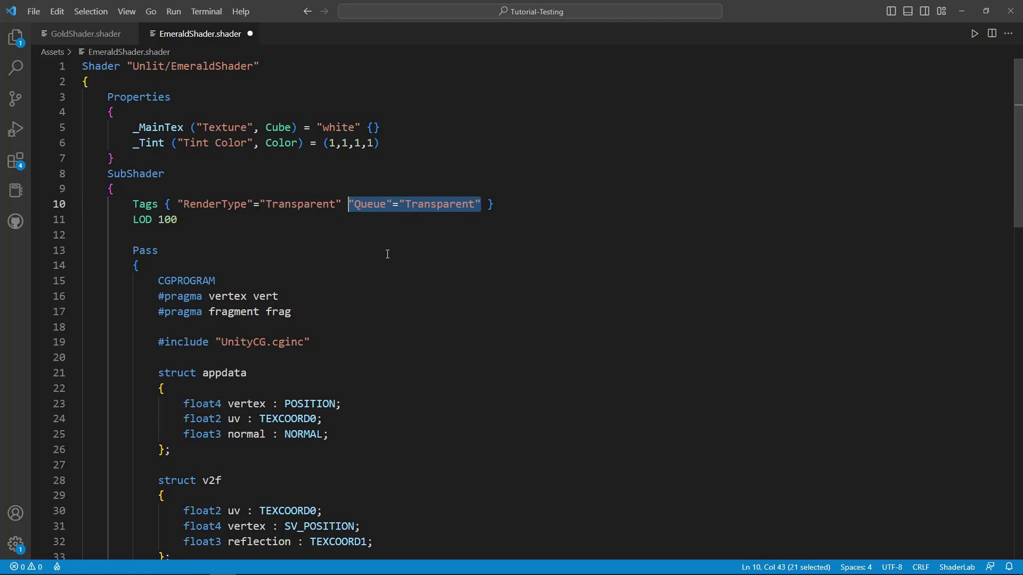
left_click(353, 231)
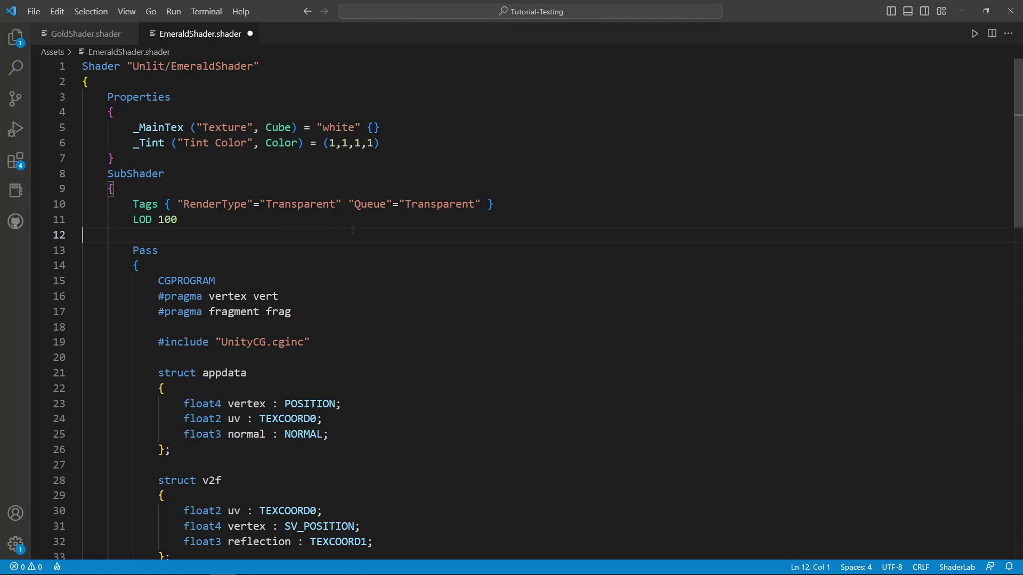
Step: Add the line Blend SrcAlpha OneMinusSrcAlpha beneath LOD 100, separated by a blank line
left_click(347, 222)
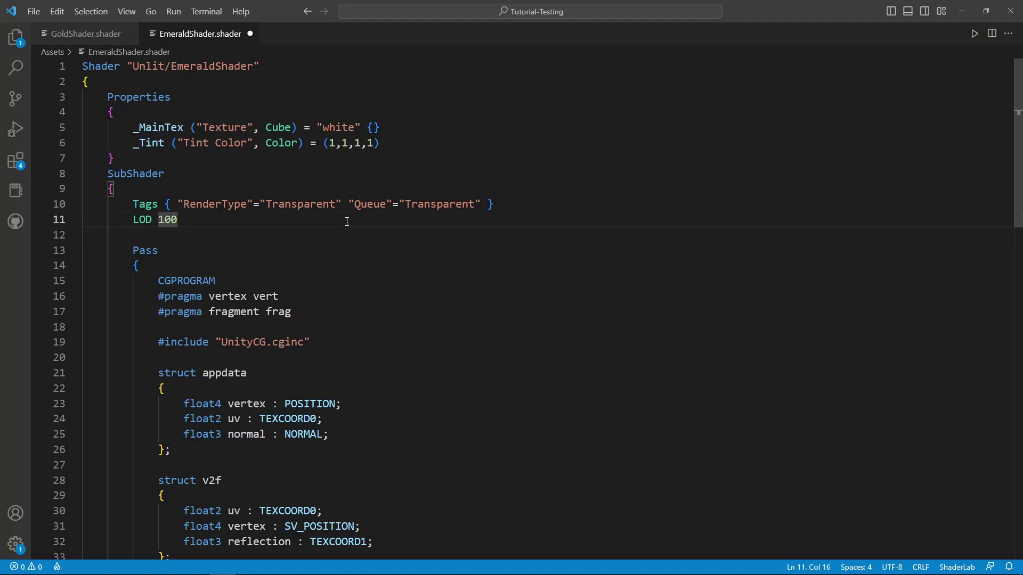
key("Return")
key("Return")
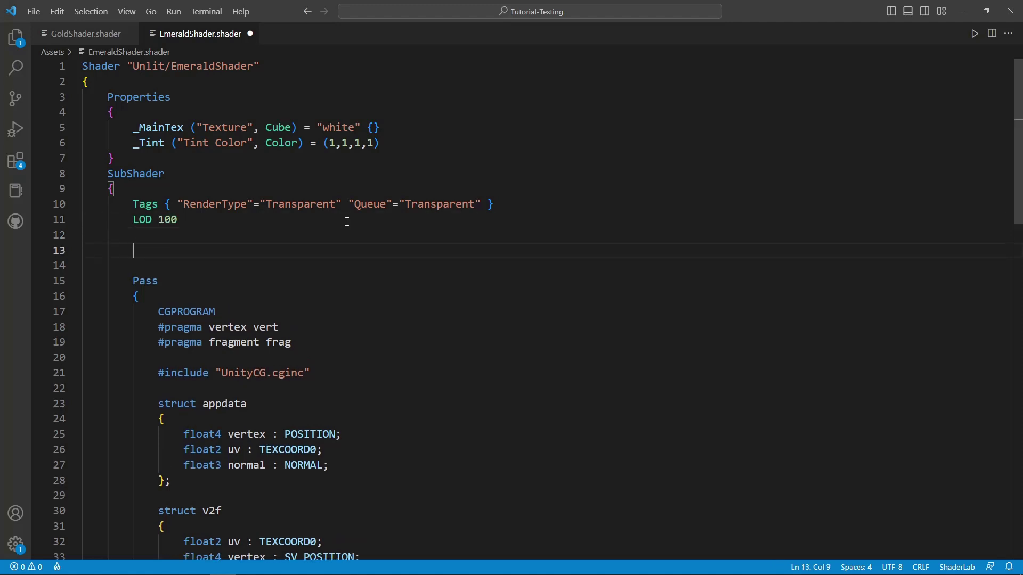
type("Blend SrcAlph")
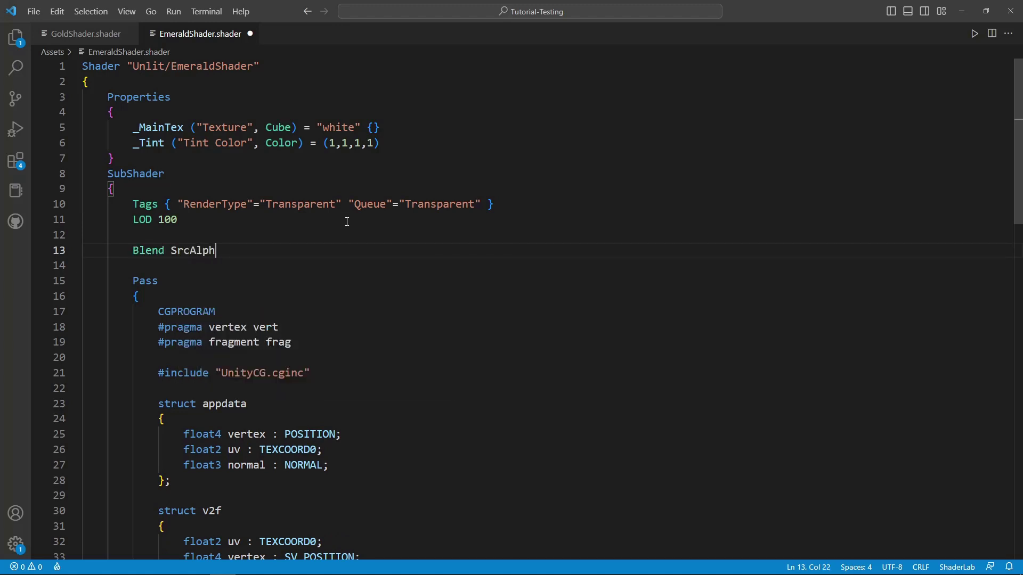
type("a OneM")
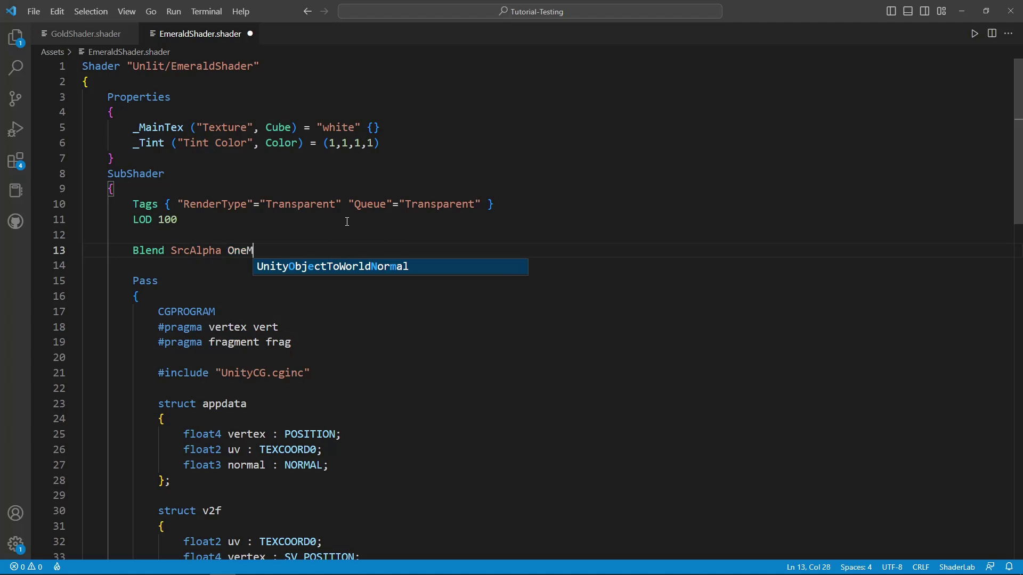
type("inusSrcAlpha")
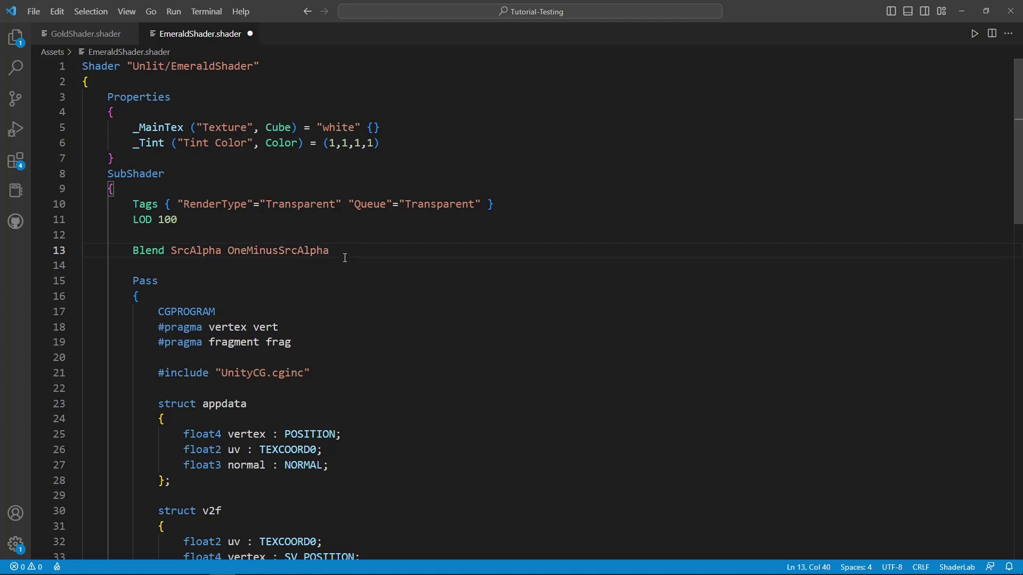
left_click_drag(331, 251, 130, 255)
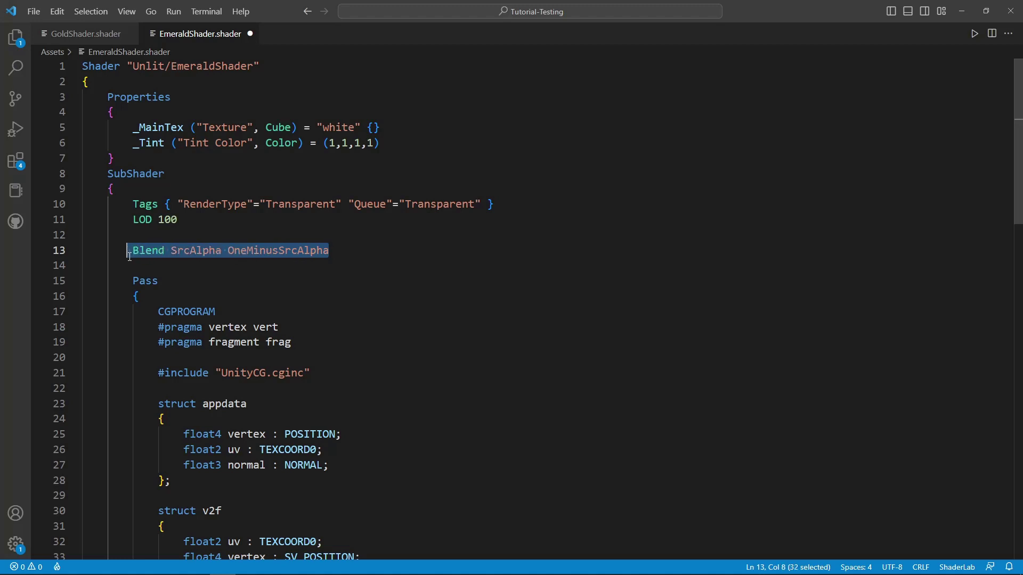
left_click(123, 271)
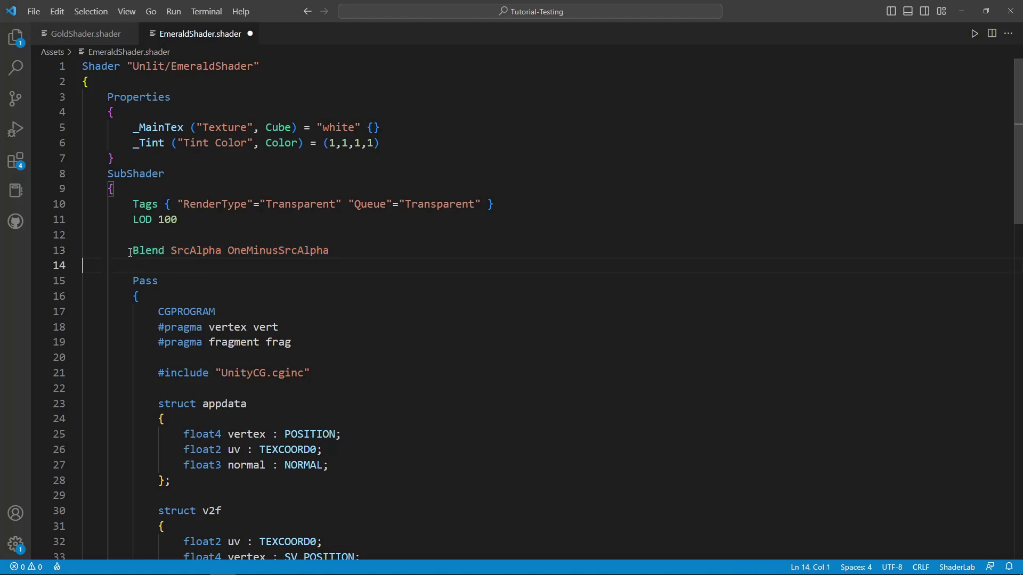
left_click_drag(131, 253, 162, 250)
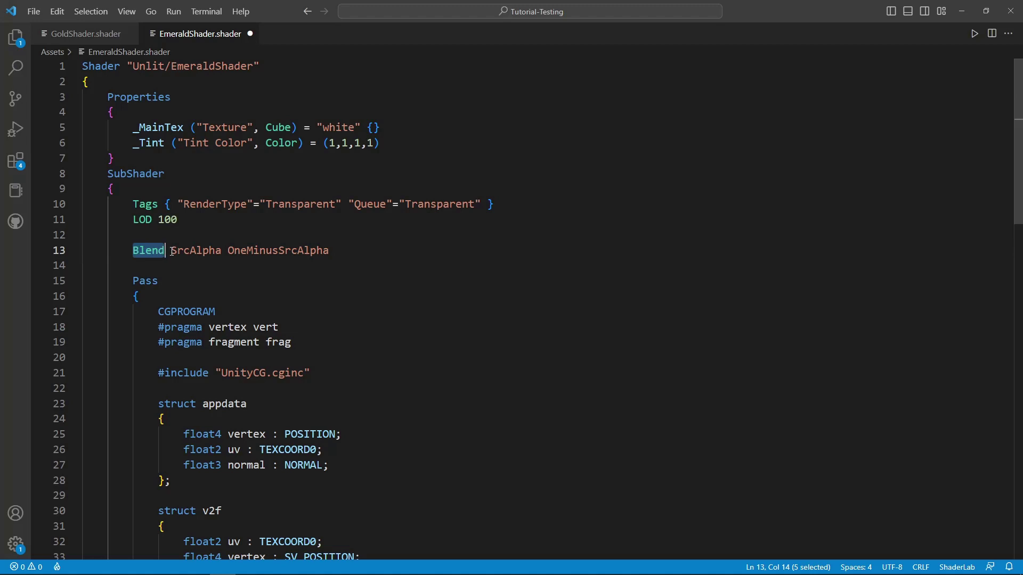
left_click_drag(171, 252, 223, 251)
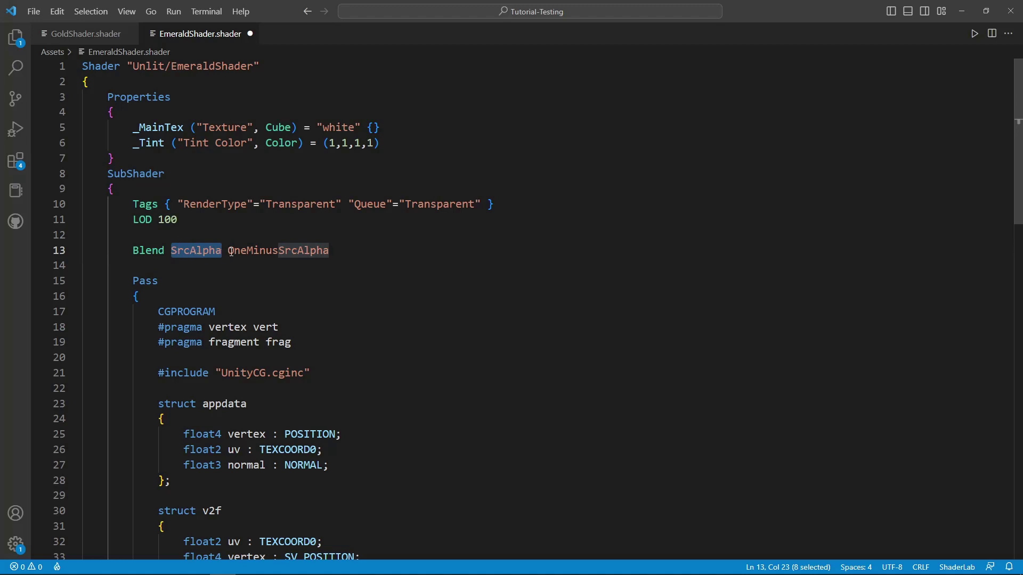
left_click_drag(228, 252, 333, 252)
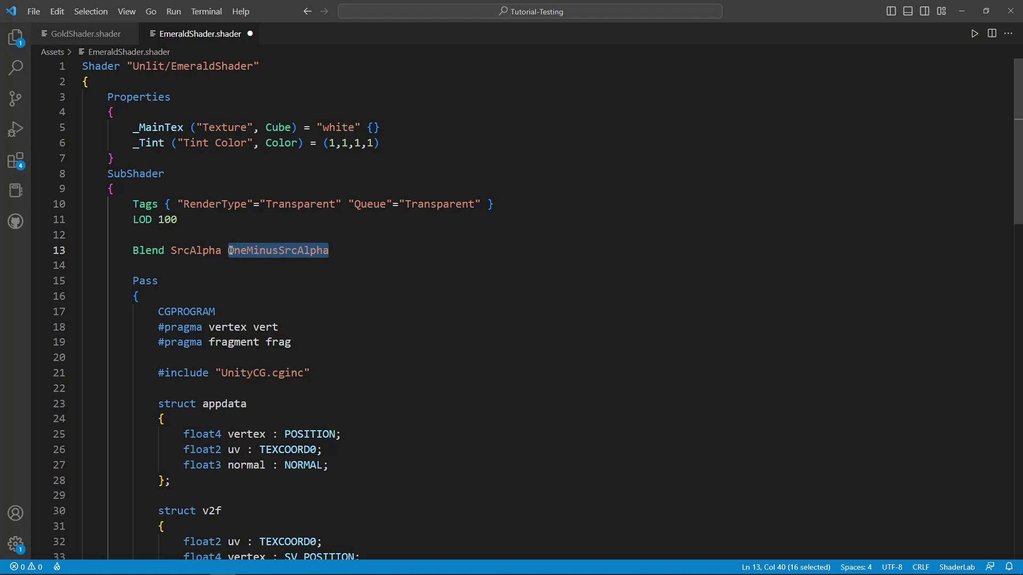
Step: Add ZWrite Off directly below the Blend line and save the shader
left_click(338, 255)
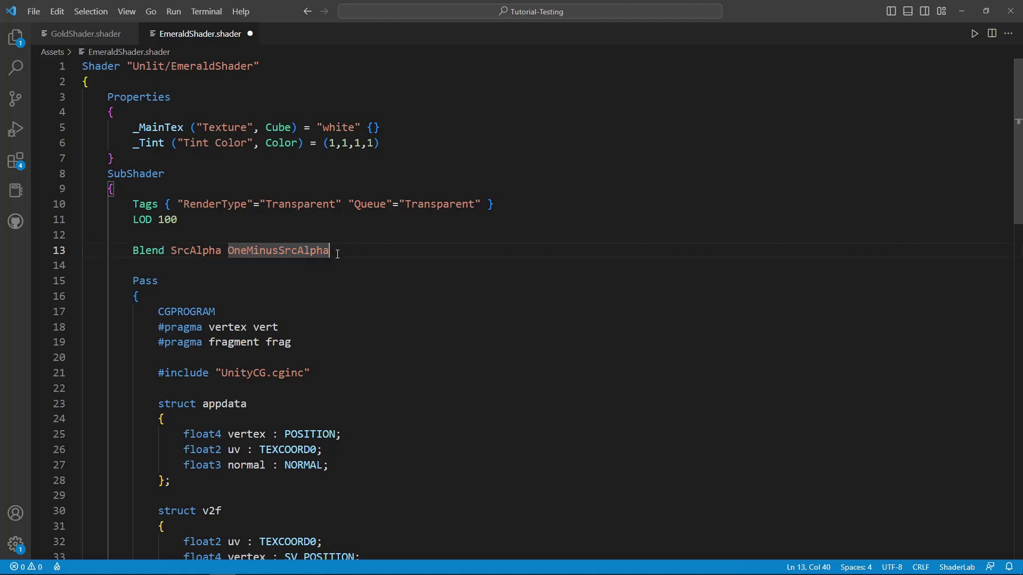
key("Return")
type("Zw")
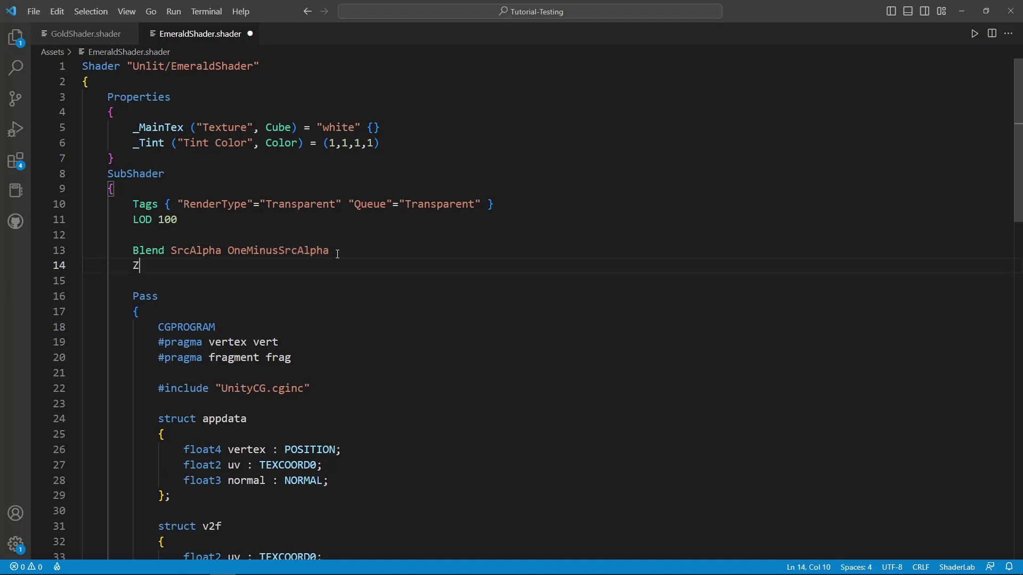
type("rite Off")
key("ctrl+s")
Step: Make the fragment function return fixed4(col.rgb, 0.5) * _Tint, save the shader, and switch back to Unity
scroll(350, 305, "down", 13)
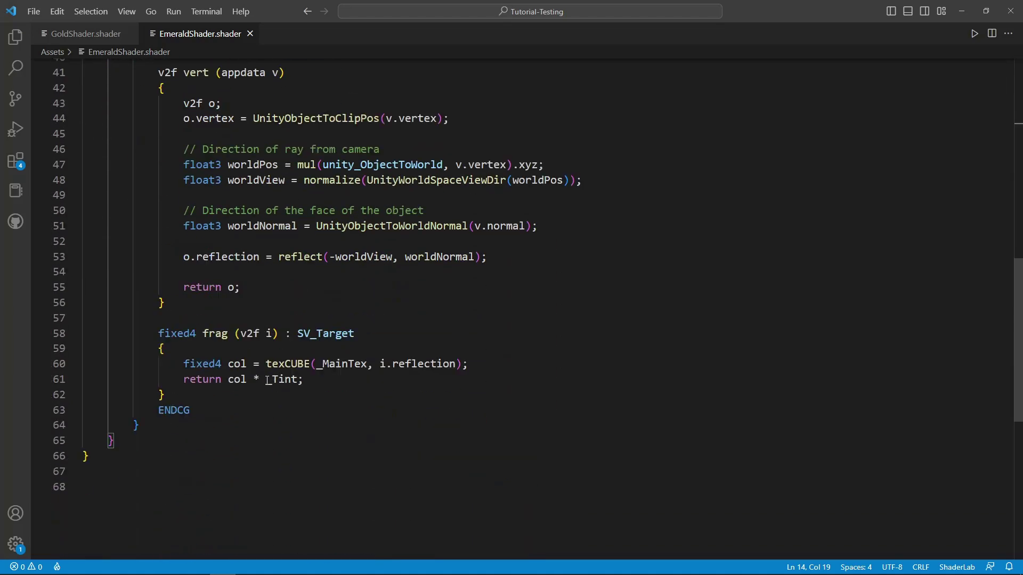
left_click_drag(229, 363, 247, 364)
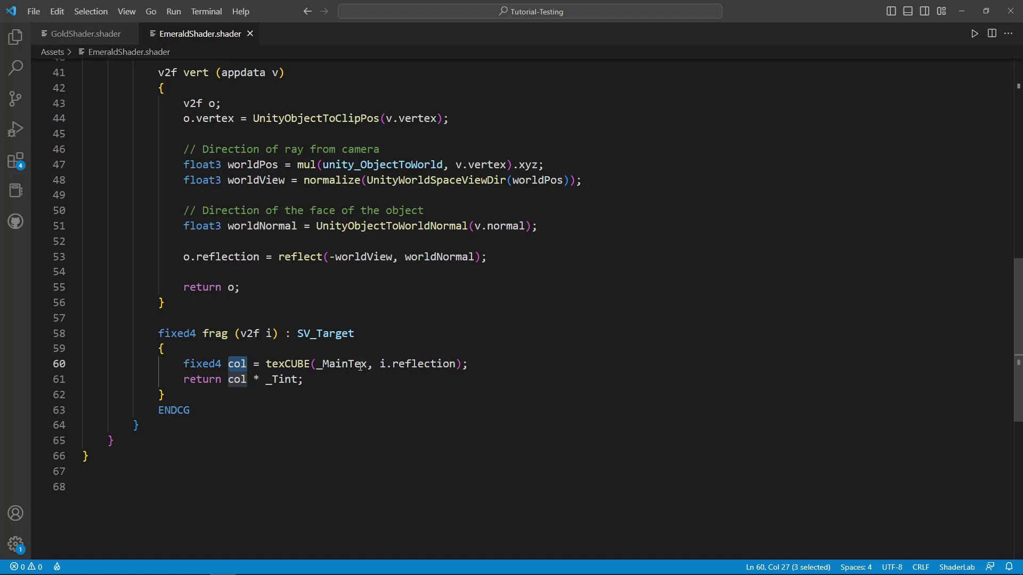
left_click_drag(248, 379, 231, 381)
type("fixed4(")
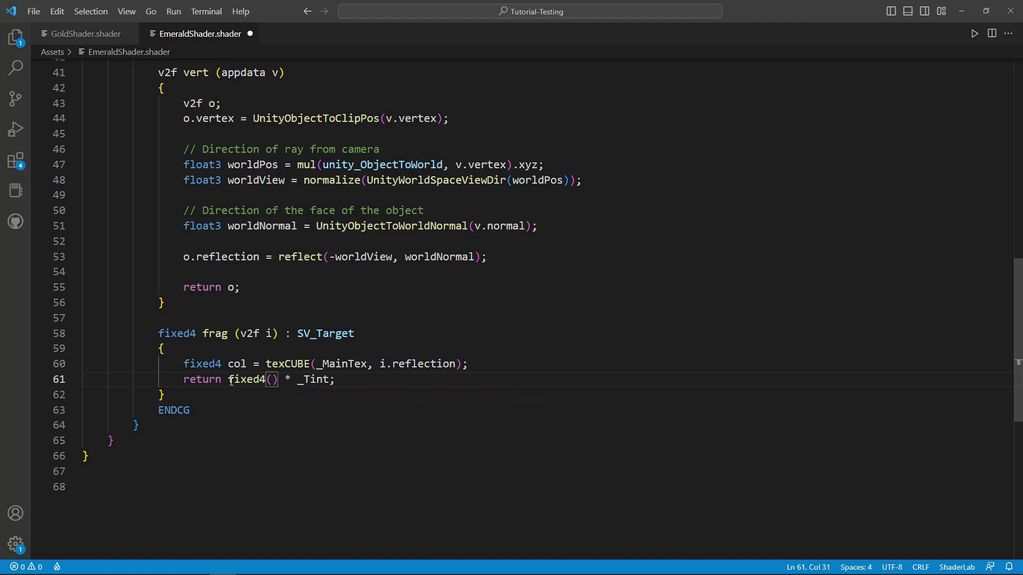
type("col.rgb, ")
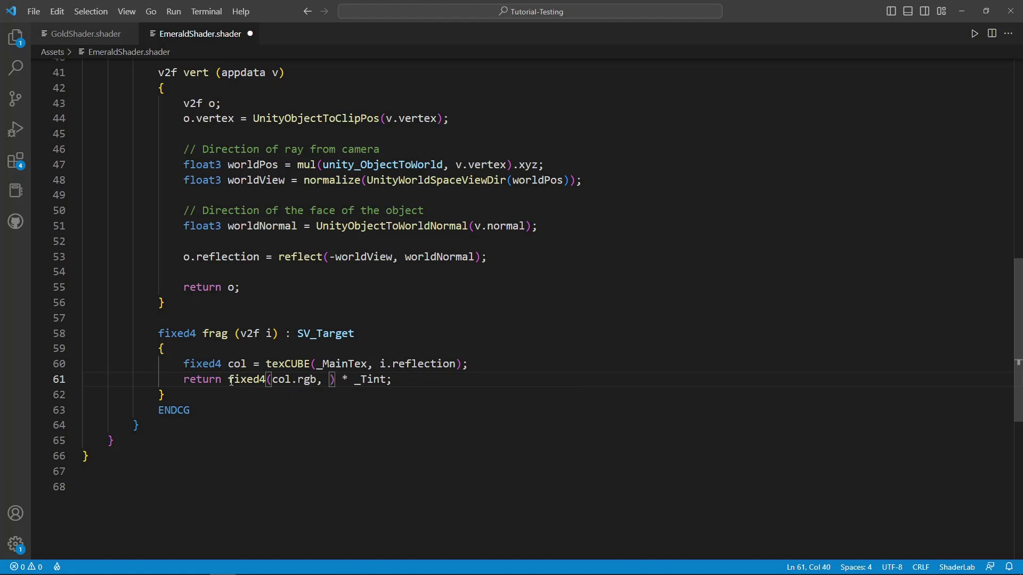
type("0.5")
key("ctrl+s")
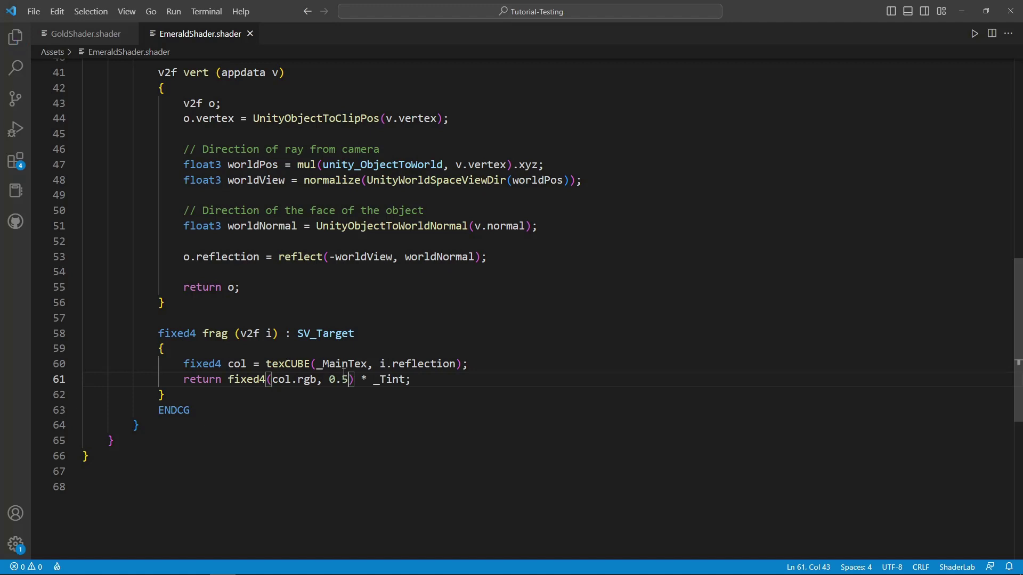
left_click_drag(349, 376, 329, 379)
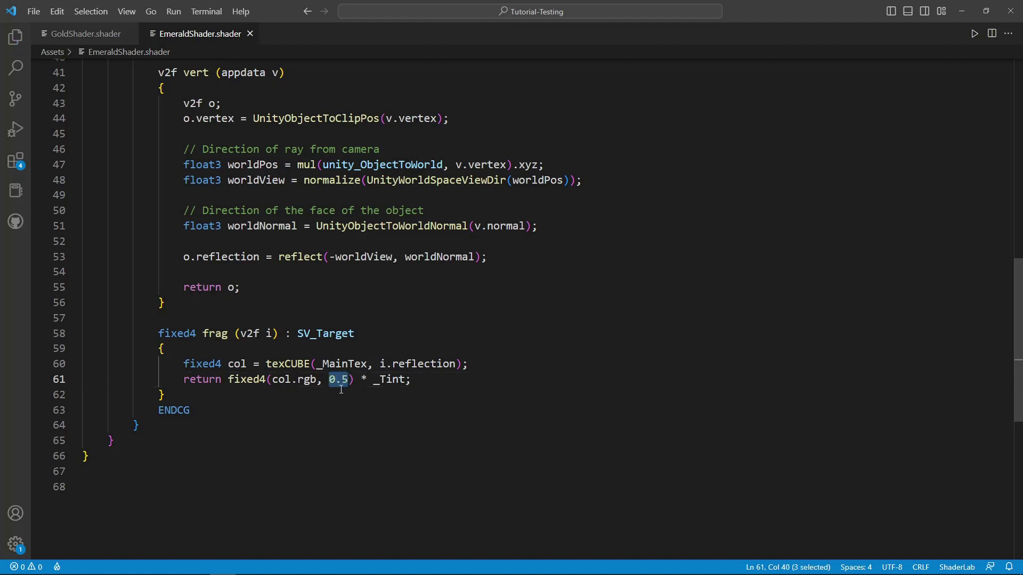
left_click(347, 383)
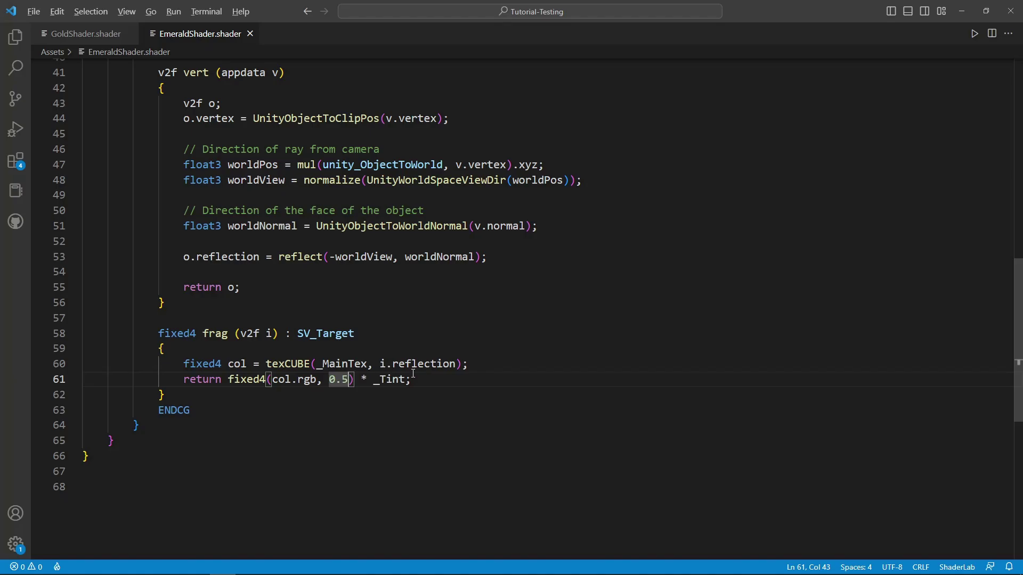
key("alt+Tab")
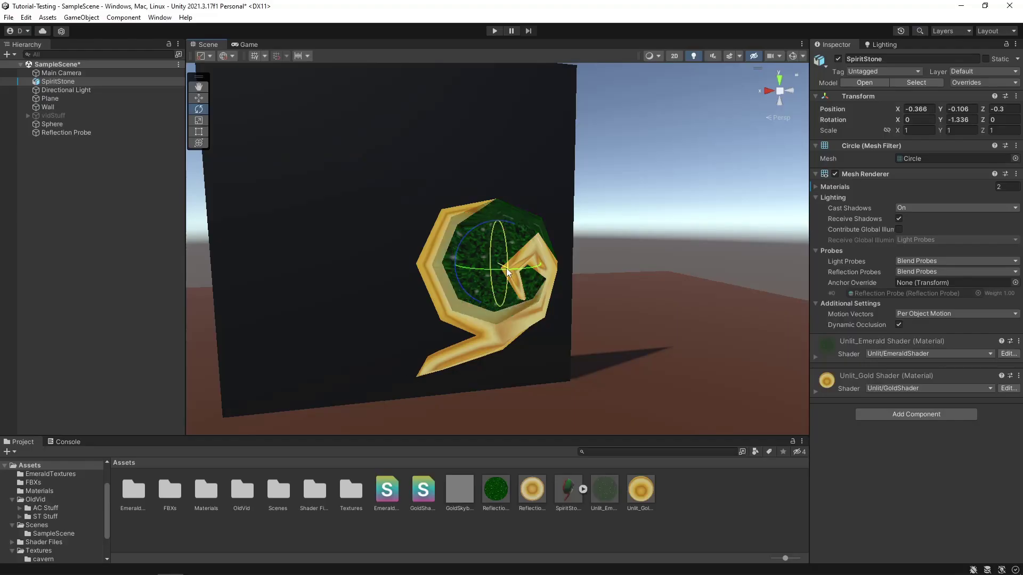
Step: Rotate the SpiritStone about its vertical axis to examine the half-transparent gem from several angles
mouse_move(508, 272)
left_mouse_down()
mouse_move(501, 267)
mouse_move(512, 274)
left_mouse_up()
middle_click_drag(655, 268, 425, 259)
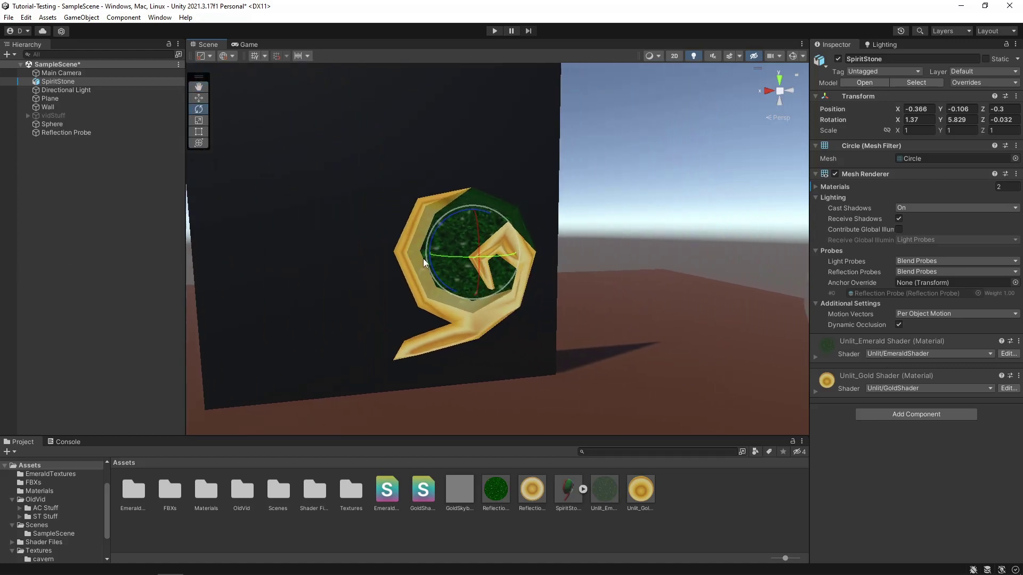
mouse_move(446, 256)
left_mouse_down()
mouse_move(623, 269)
mouse_move(446, 282)
mouse_move(452, 291)
mouse_move(571, 257)
mouse_move(455, 265)
left_mouse_up()
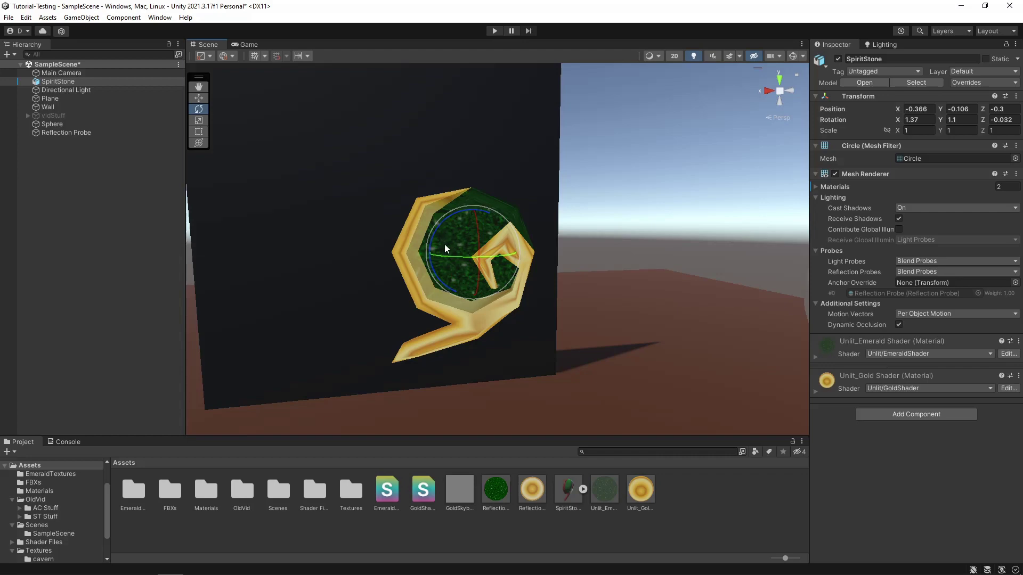
Step: In Visual Studio Code, replace EmeraldShader's returned alpha 0.5 with col.g, save the shader, and rotate the SpiritStone in Unity to check the gem
key("alt+Tab")
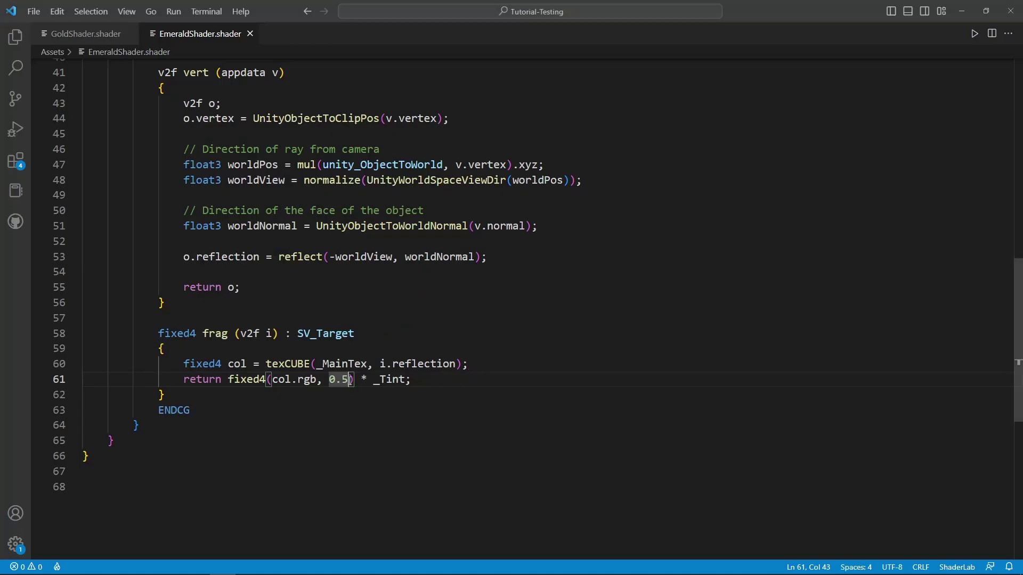
left_click_drag(349, 380, 330, 380)
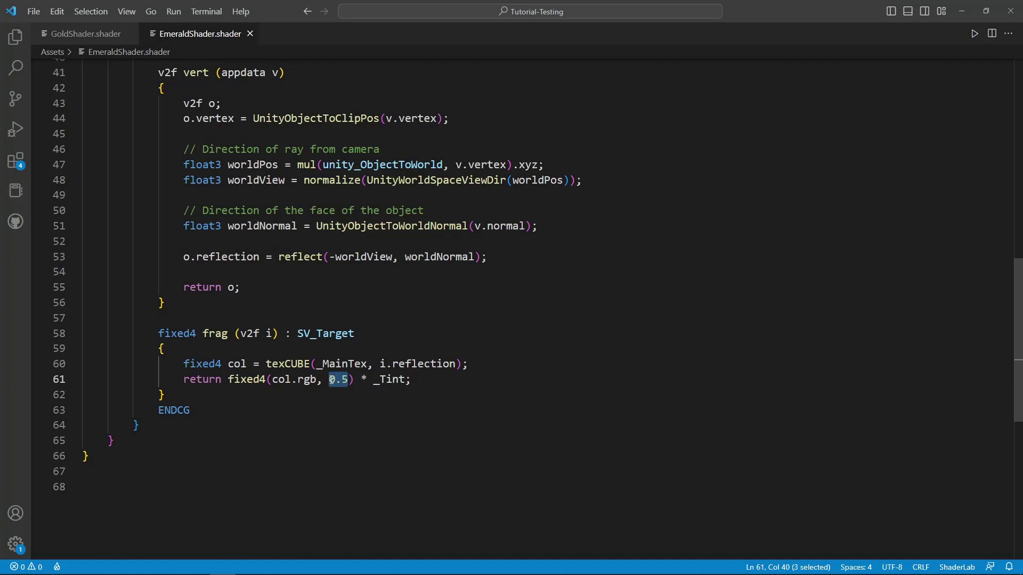
type("col.g")
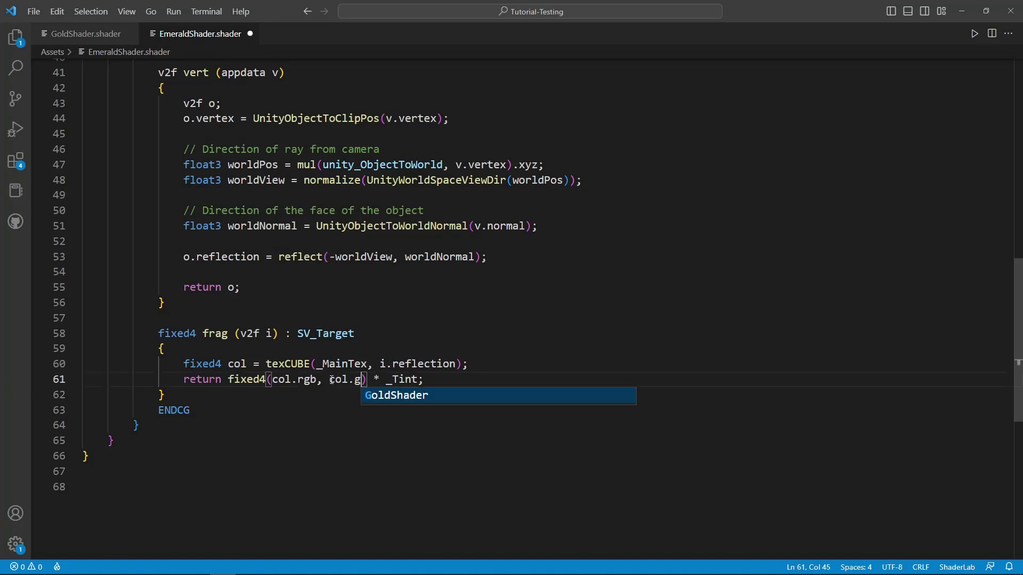
key("ctrl+s")
left_click(432, 380)
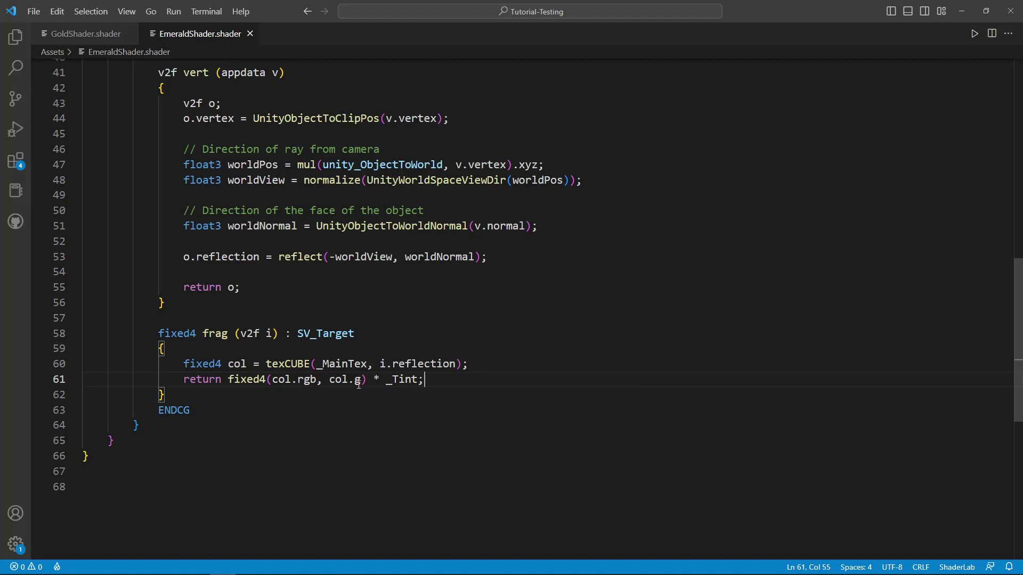
left_click_drag(362, 381, 330, 381)
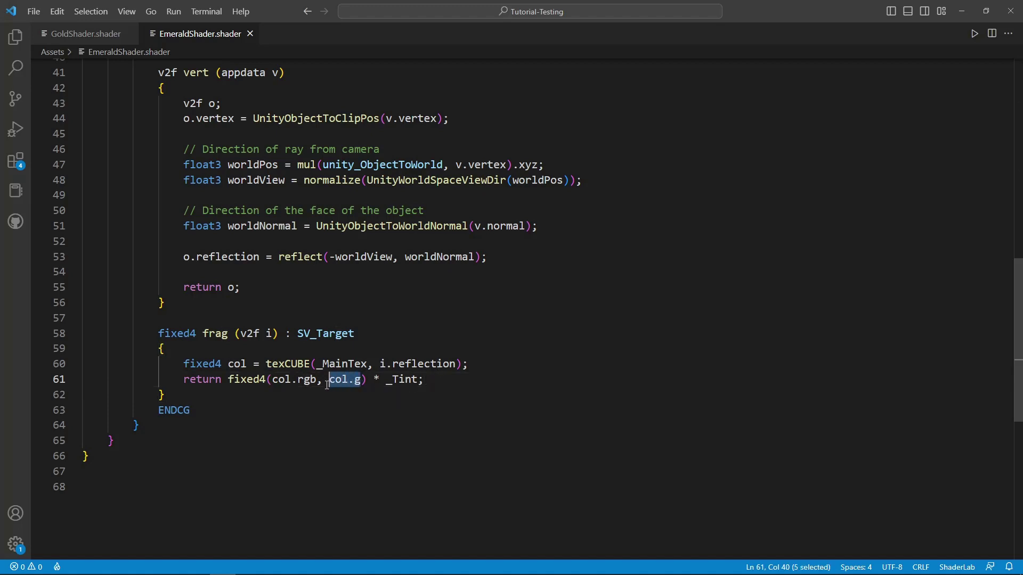
left_click(362, 386)
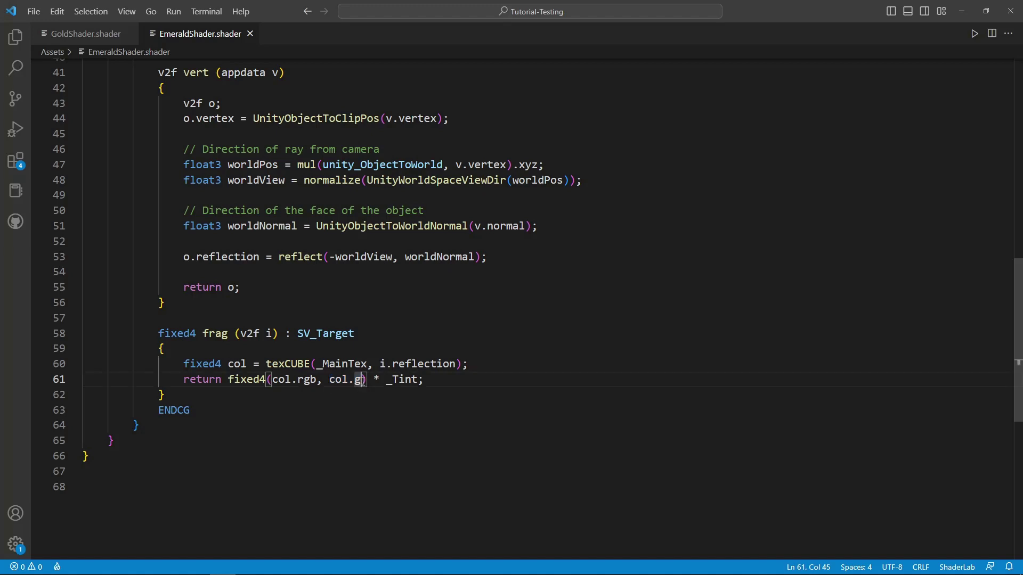
key("alt+Tab")
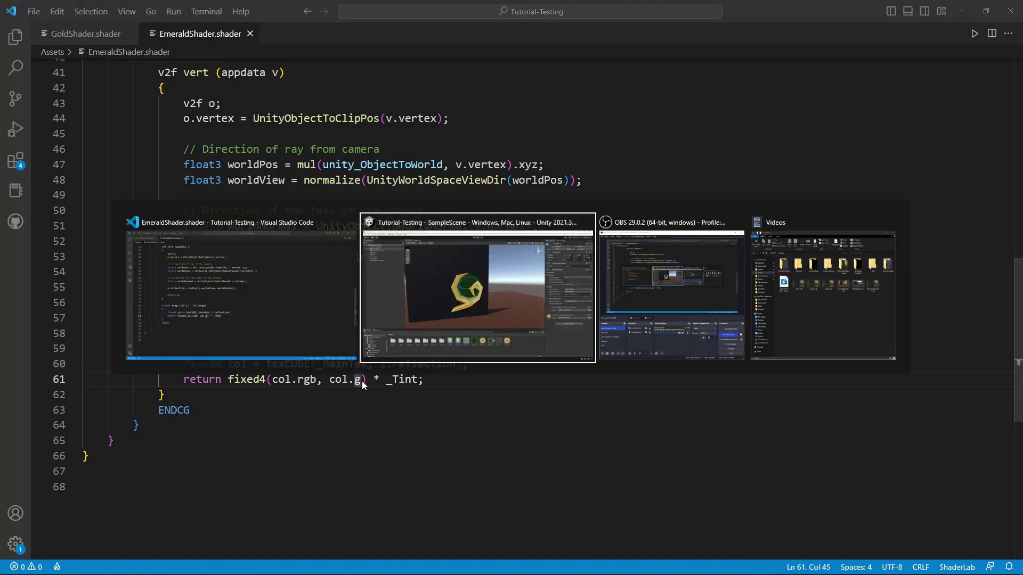
left_click_drag(524, 259, 455, 325)
middle_click_drag(463, 297, 673, 268)
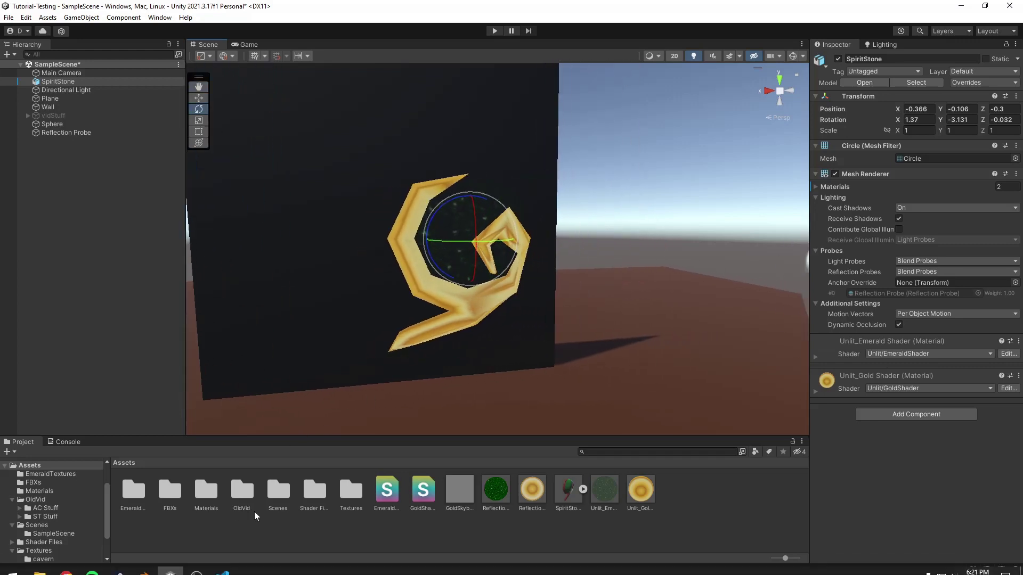
Step: In Visual Studio Code, change the fragment return to fixed4(col.rgb, col.g) + _Tint, save the shader, and switch back to Unity
key("alt+Tab")
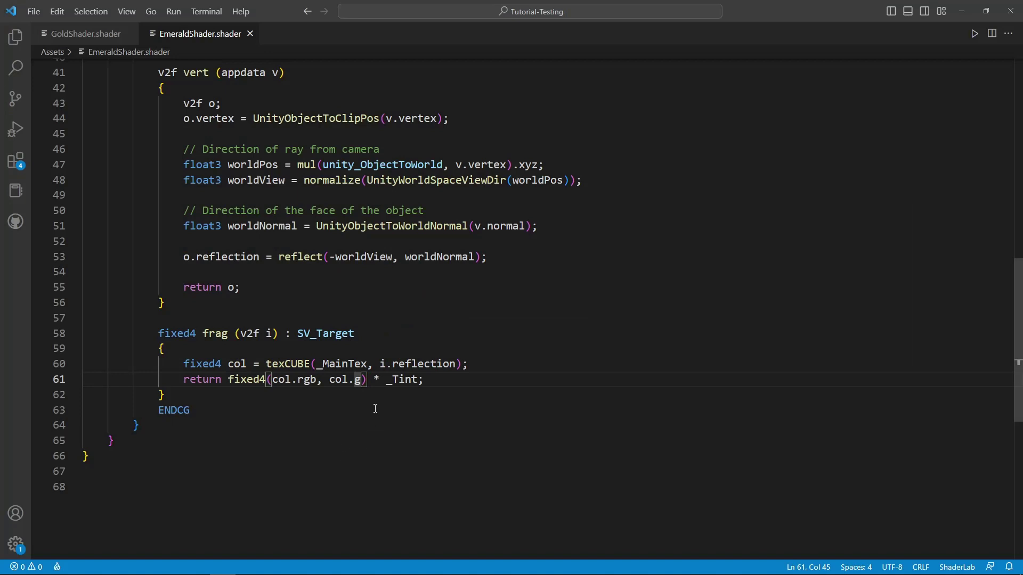
left_click(380, 381)
key("BackSpace")
type("+")
key("ctrl+s")
key("alt+Tab")
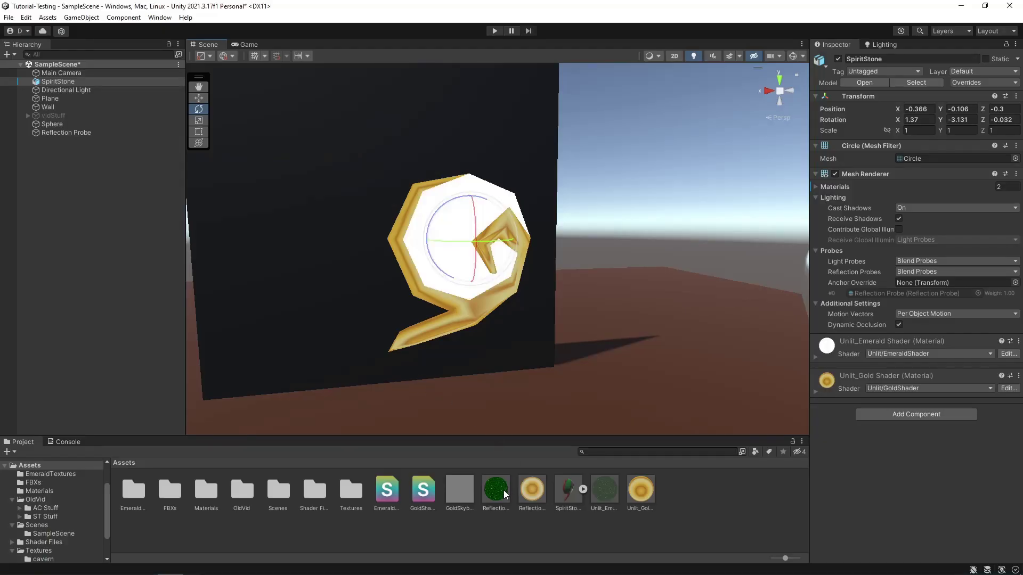
Step: Set the Unlit_EmeraldShader material's Tint Color to a very dark green, about 0B240C
left_click(495, 493)
left_click(461, 494)
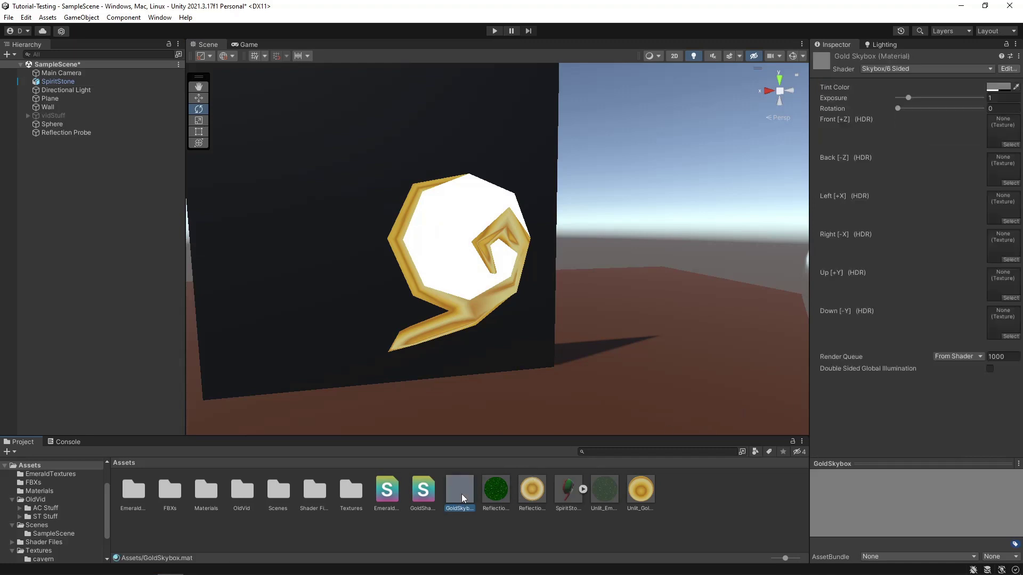
left_click(603, 491)
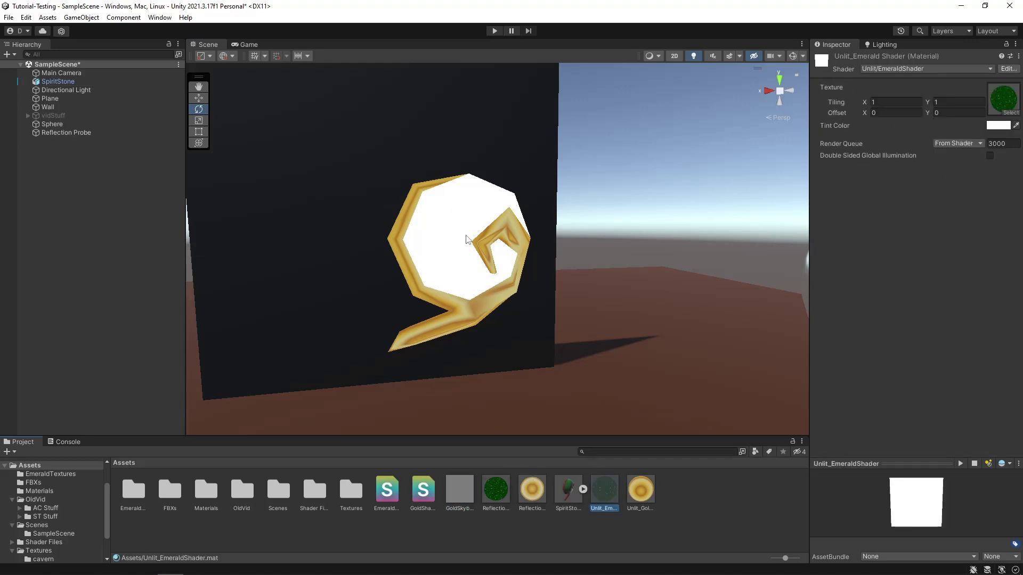
left_click(997, 125)
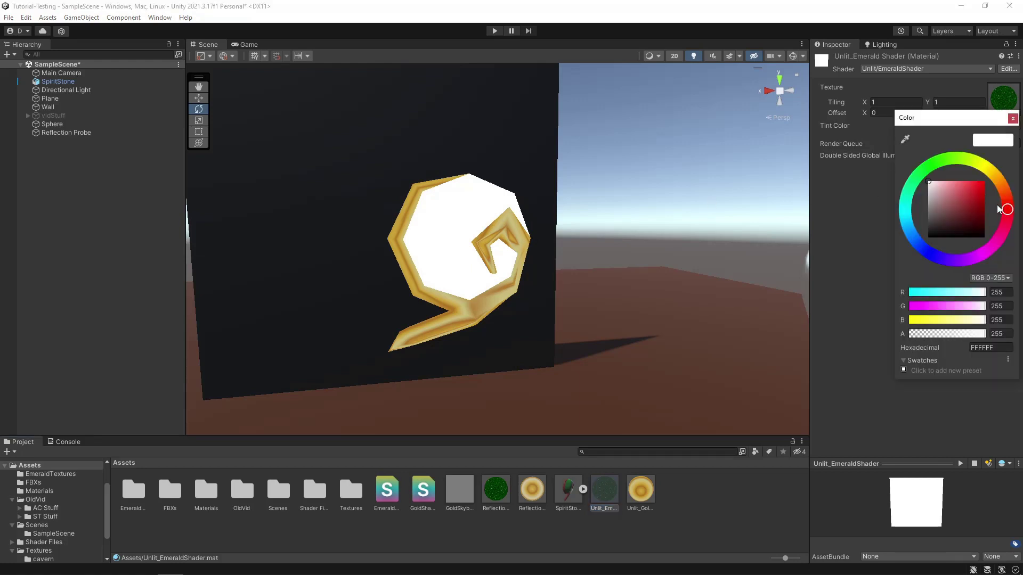
left_click_drag(999, 210, 914, 163)
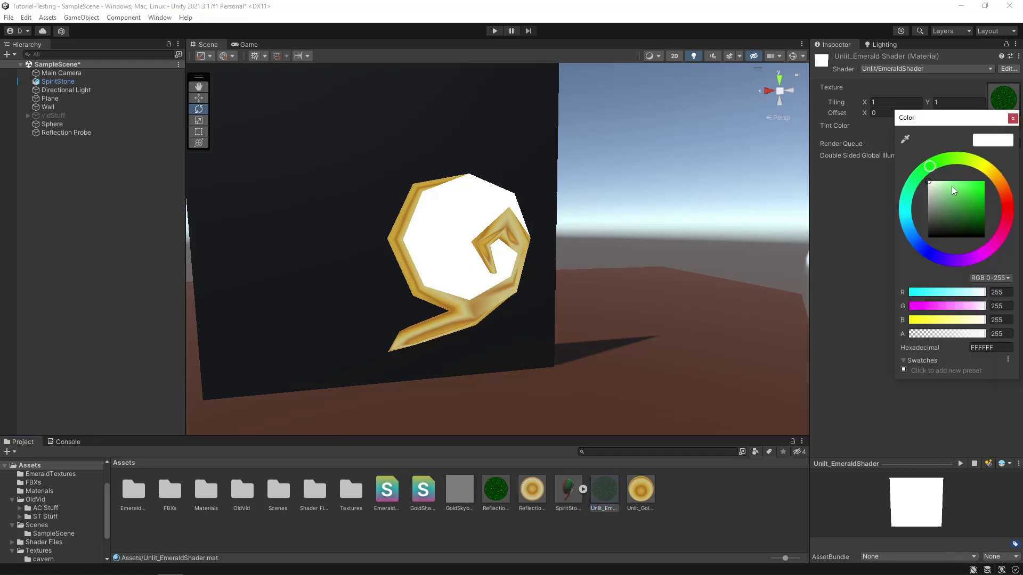
left_click_drag(955, 191, 967, 229)
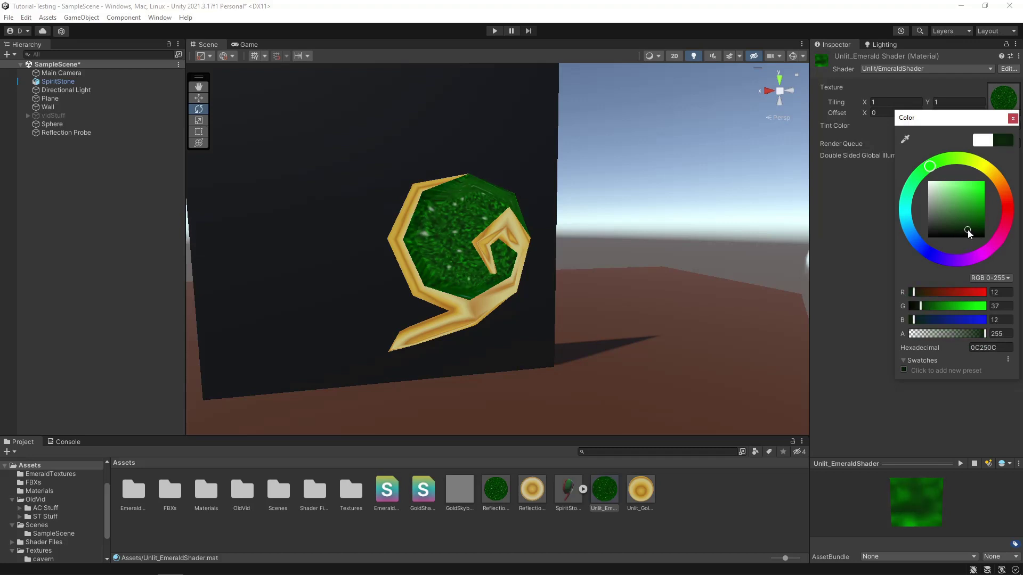
Step: Rotate the SpiritStone about its vertical axis to examine how the gem reflects with the dark green tint
left_click(513, 233)
middle_click_drag(532, 245, 323, 266)
key("e")
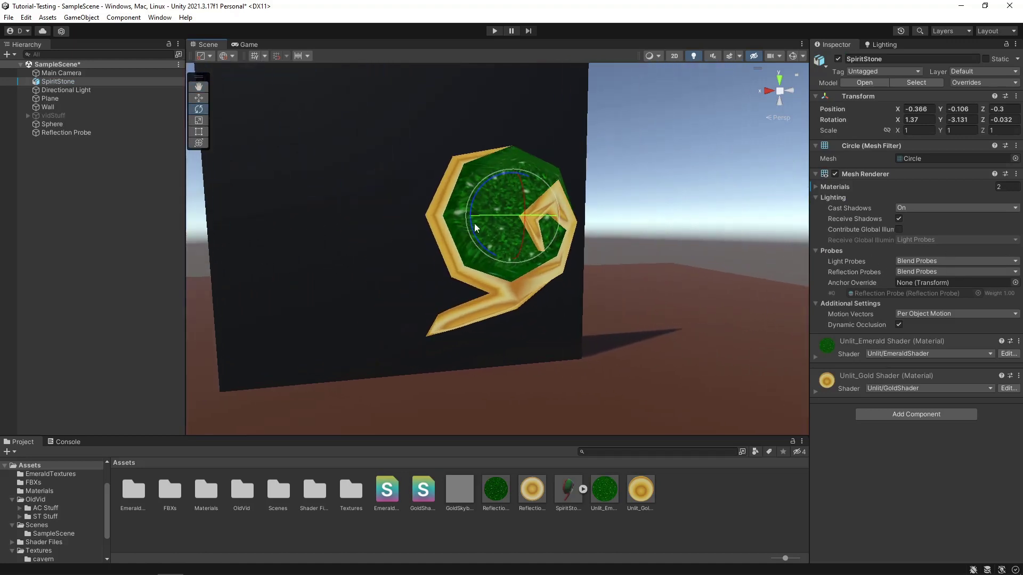
left_click_drag(474, 223, 538, 235)
Step: Try a bright green 00FF0B tint with a low alpha on the emerald material, and rotate the SpiritStone to inspect it
left_click(603, 503)
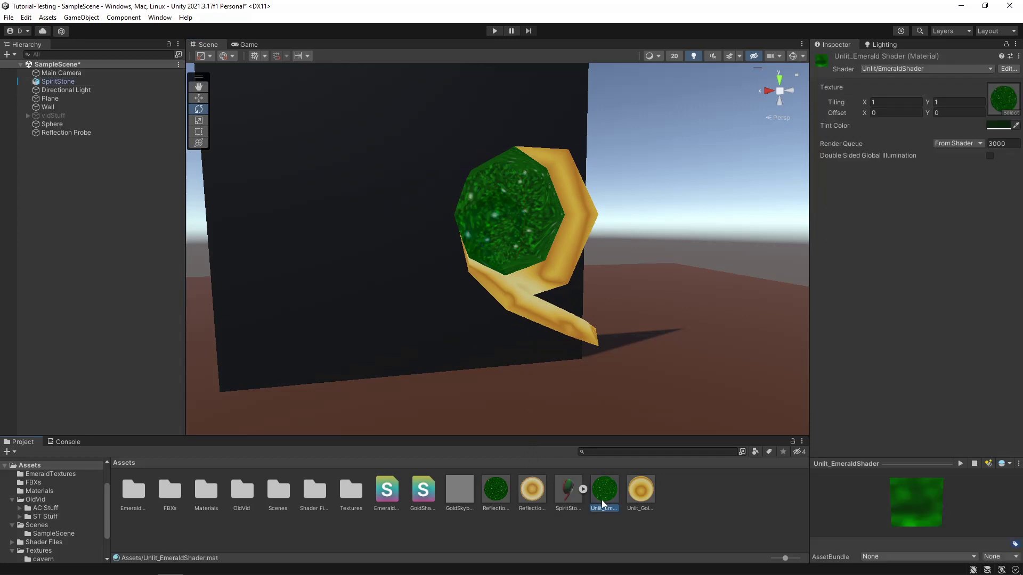
left_click(1000, 126)
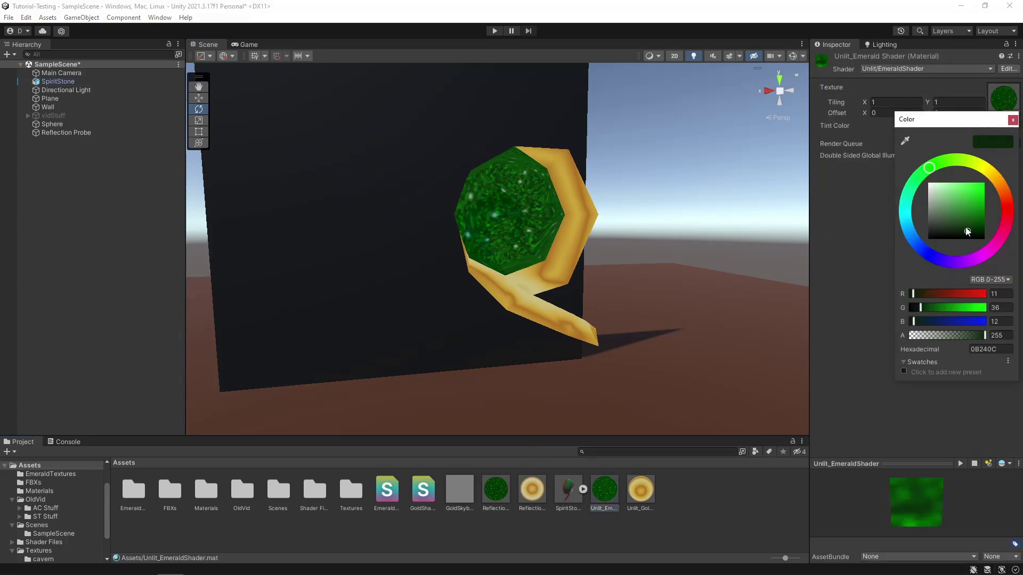
left_click_drag(968, 231, 988, 181)
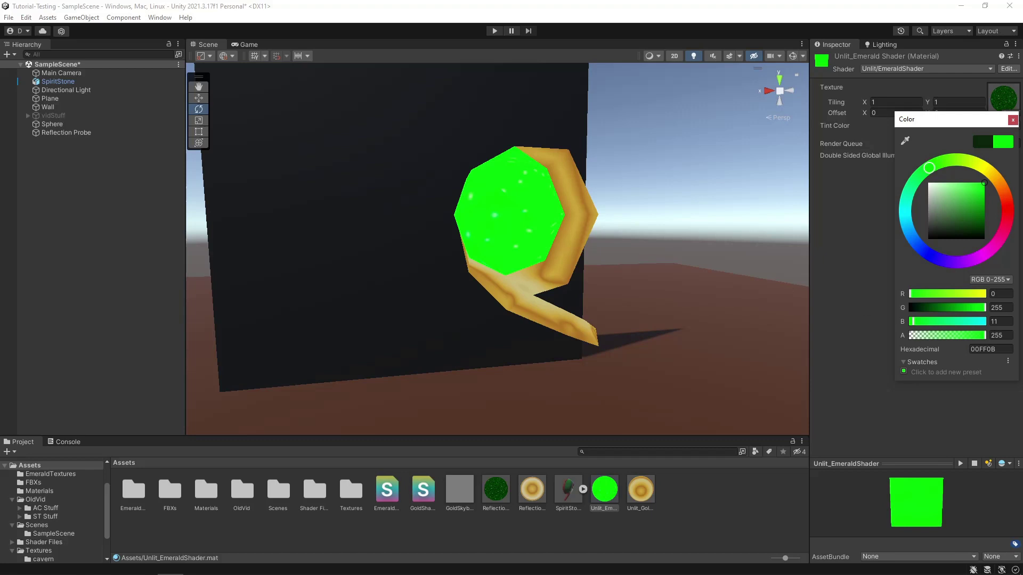
left_click_drag(984, 341, 918, 341)
left_click(515, 216)
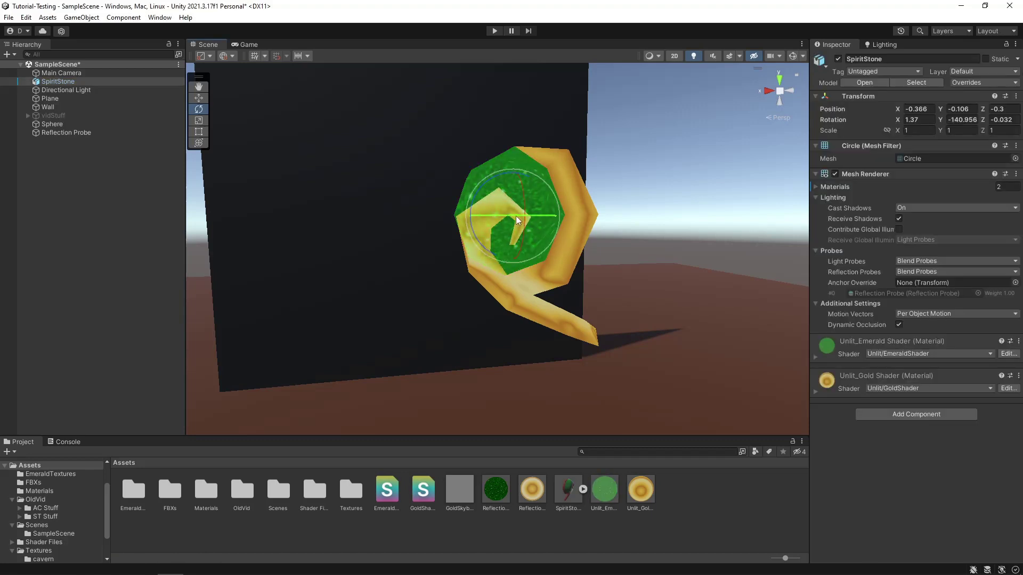
left_click_drag(516, 216, 839, 285)
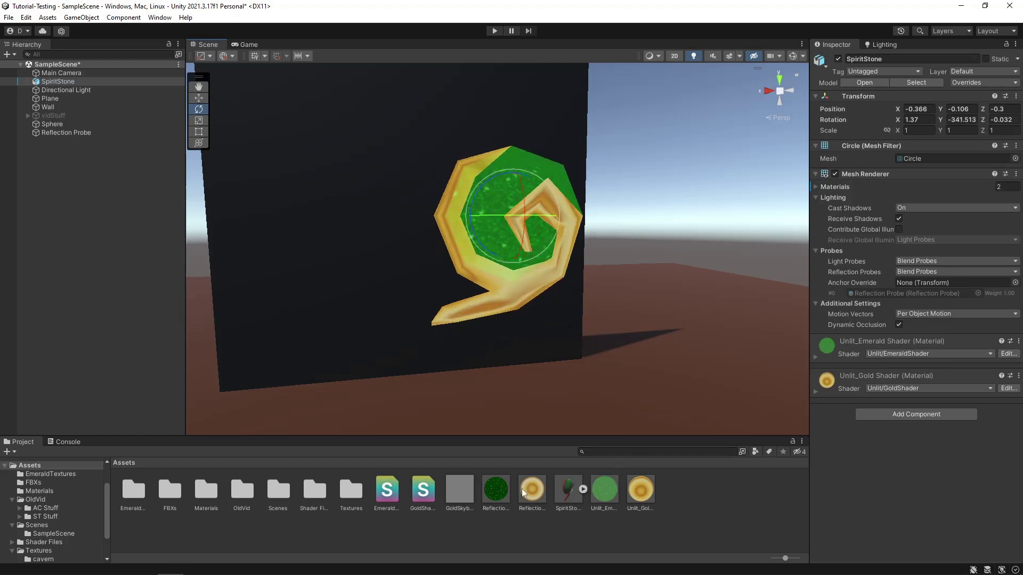
Step: Try an alpha of 63 for the emerald material's bright green tint, and turn the SpiritStone to check its other side
left_click(595, 495)
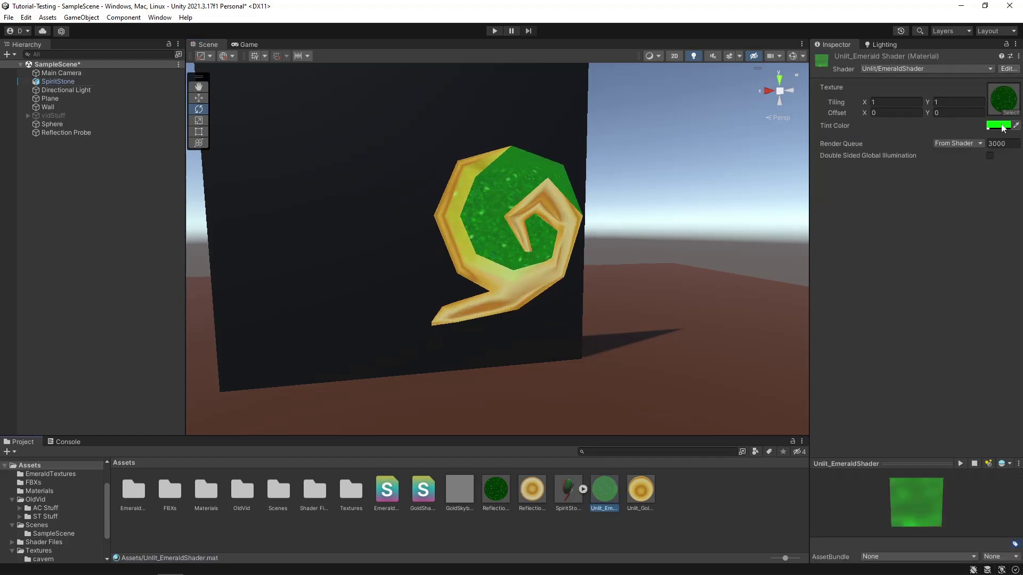
left_click(1001, 127)
left_click(979, 203)
left_click_drag(980, 203, 992, 178)
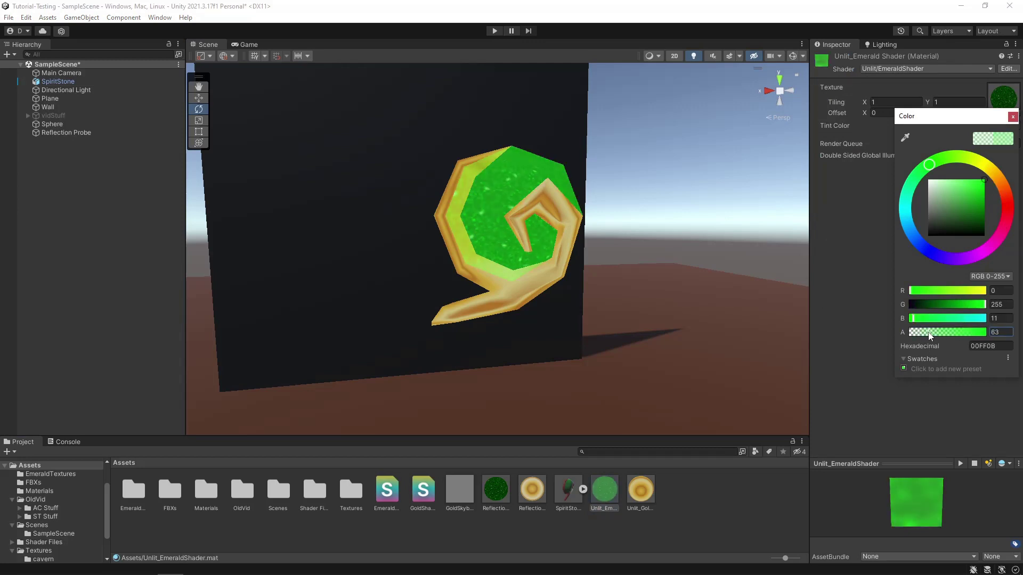
left_click(519, 217)
left_click_drag(494, 215, 655, 255)
Step: Darken the emerald material's Tint Color to 009005 with alpha 81, and rotate the SpiritStone to check the gem against the wall
left_click(604, 490)
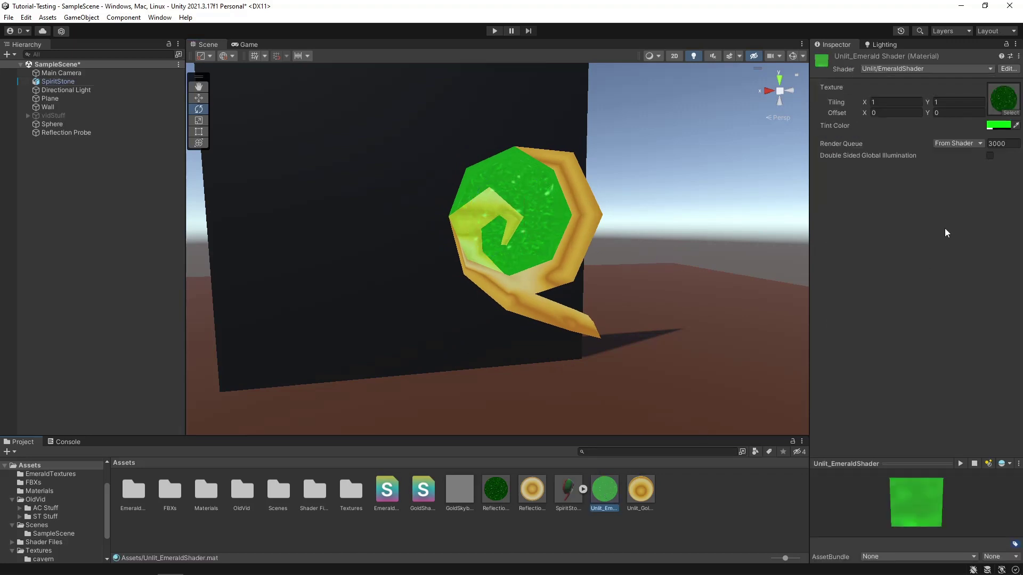
left_click(997, 127)
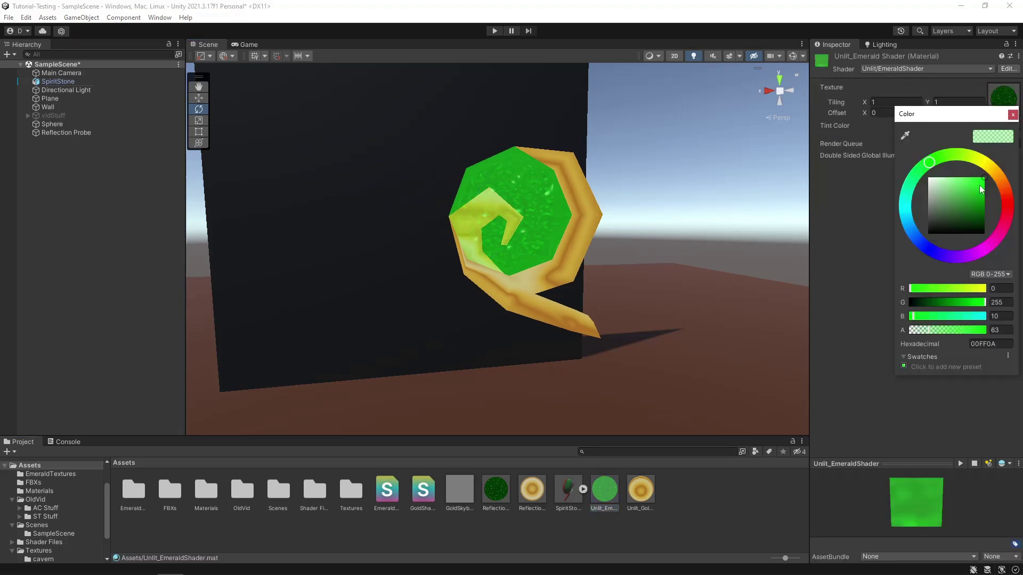
mouse_move(980, 186)
left_mouse_down()
mouse_move(987, 202)
mouse_move(992, 194)
mouse_move(980, 189)
left_mouse_up()
left_click_drag(944, 335, 923, 335)
left_click(535, 215)
left_click_drag(534, 215, 351, 215)
middle_click_drag(509, 203, 545, 225)
right_click_drag(614, 250, 569, 251)
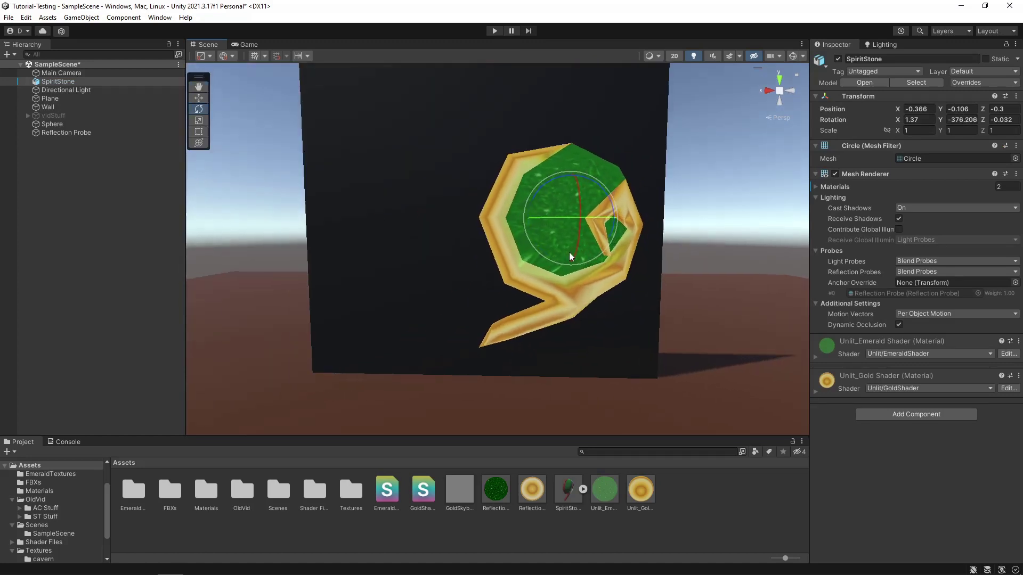
middle_click_drag(569, 251, 552, 249)
mouse_move(514, 217)
left_mouse_down()
mouse_move(531, 218)
mouse_move(500, 227)
mouse_move(525, 231)
mouse_move(515, 231)
left_mouse_up()
left_click(605, 490)
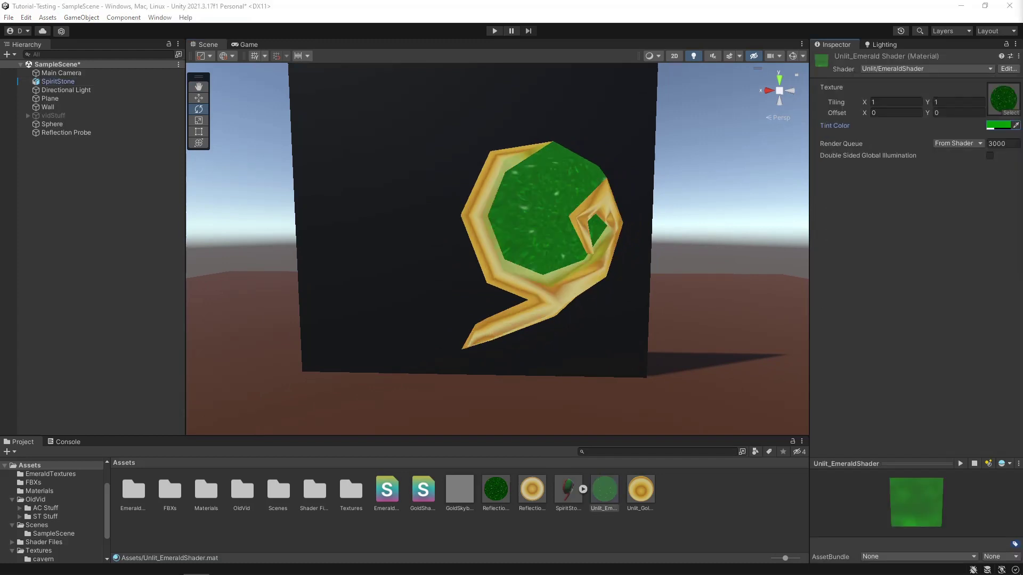
left_click(998, 126)
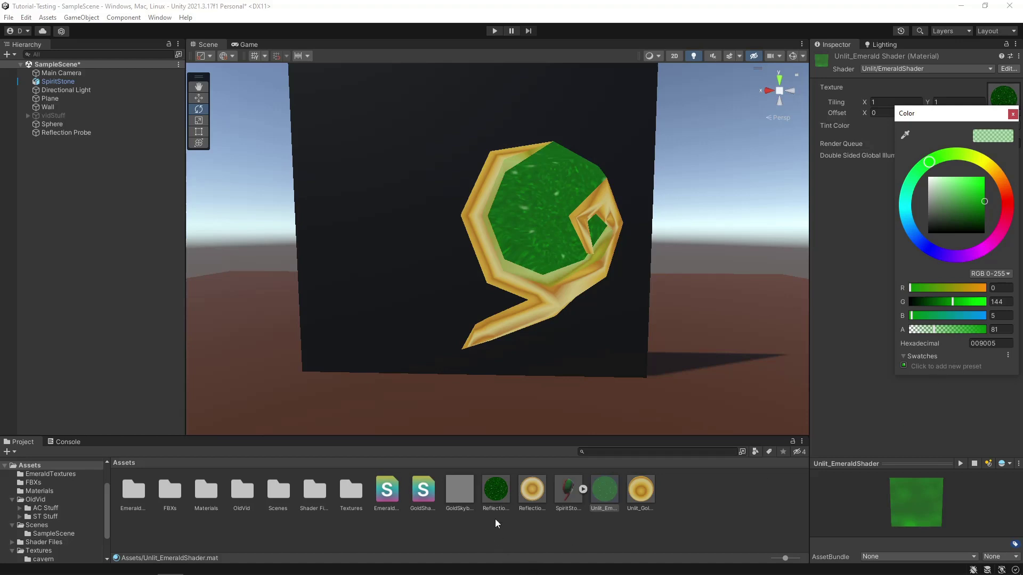
Step: Set the ReflectionProbeEmerald cubemap's Max Size to 32 and apply the import settings
left_click(495, 490)
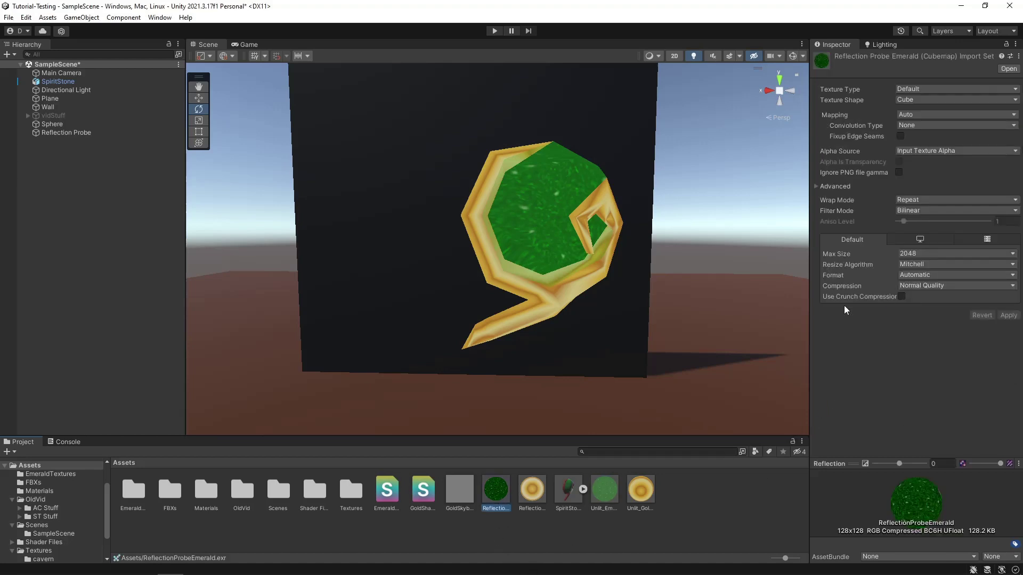
left_click_drag(554, 220, 545, 217)
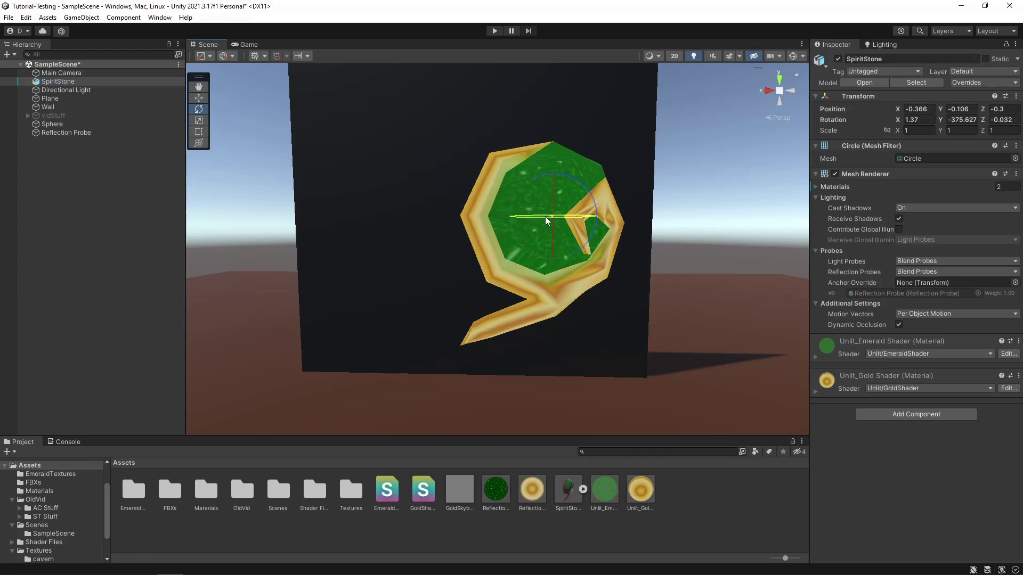
left_click(496, 489)
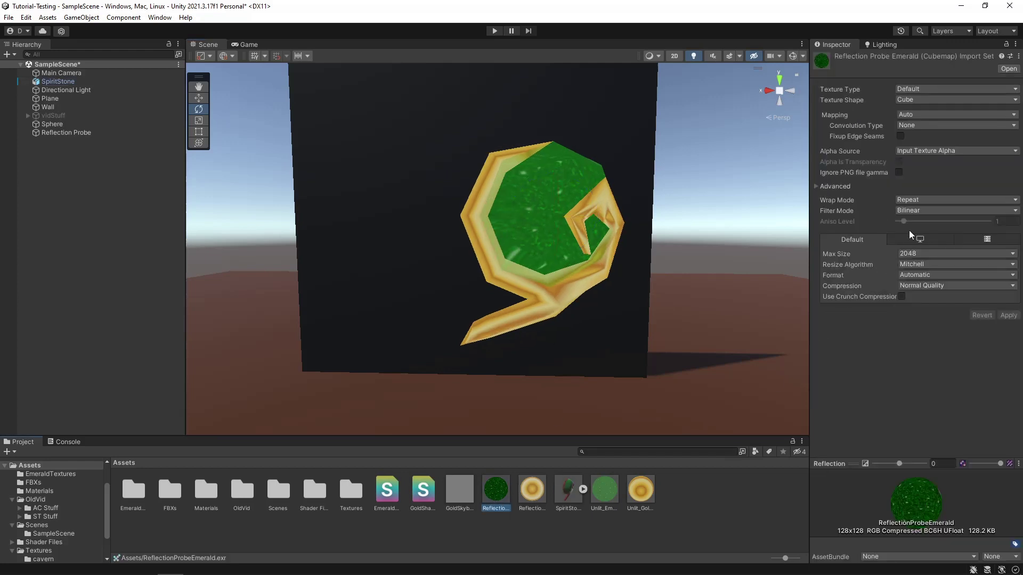
left_click(918, 250)
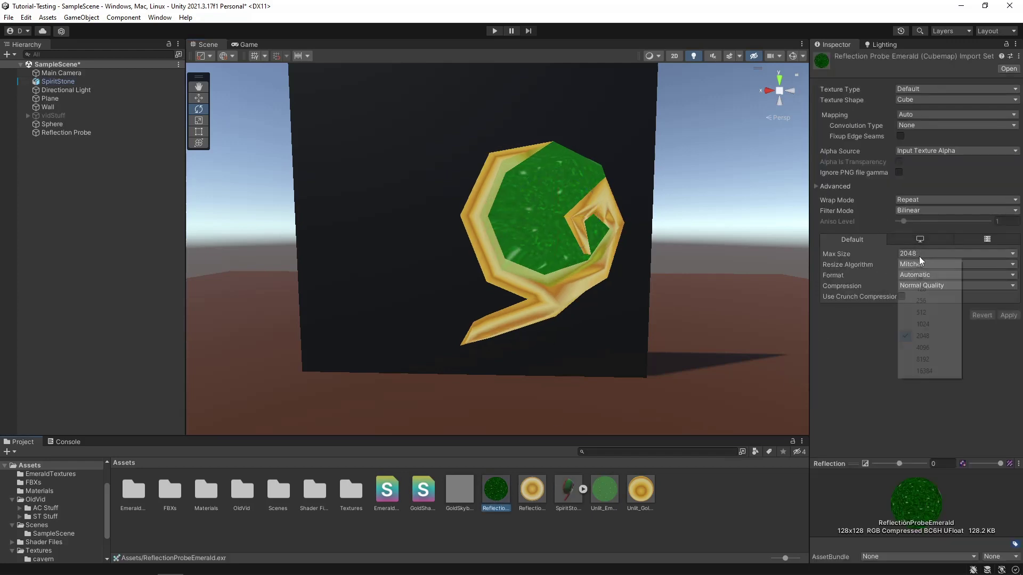
left_click(920, 264)
left_click(1008, 318)
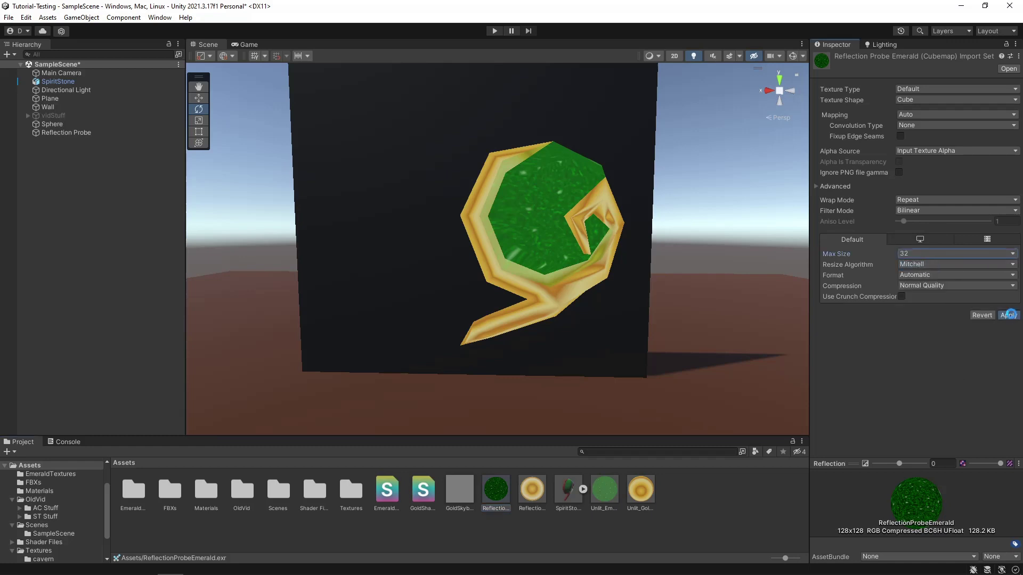
Step: Rotate the SpiritStone to inspect the gem, and apply a Max Size of 64 to the ReflectionProbeEmerald cubemap
left_click(583, 245)
mouse_move(538, 221)
left_mouse_down()
mouse_move(506, 228)
mouse_move(538, 235)
left_mouse_up()
left_click(506, 485)
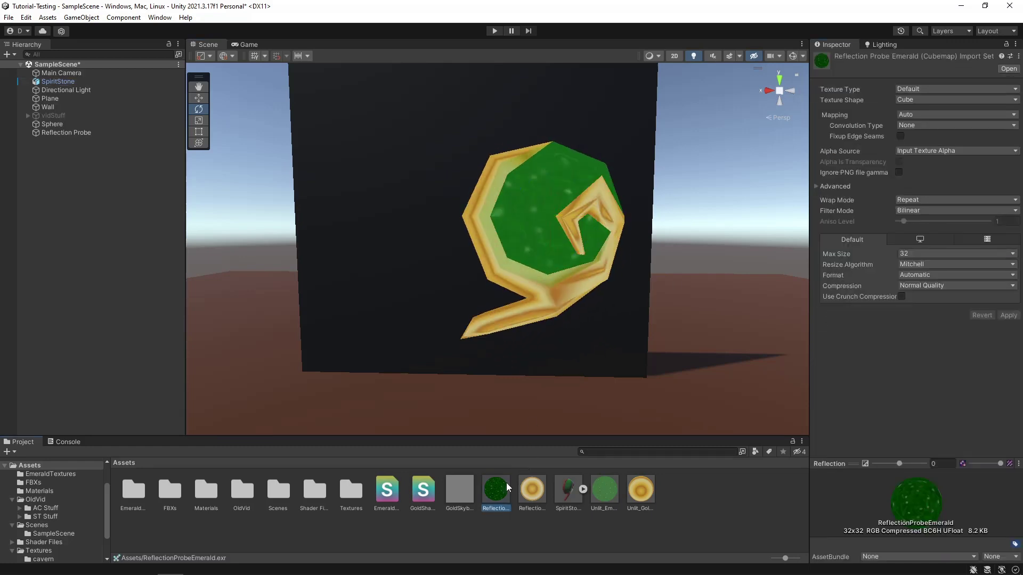
left_click(932, 255)
left_click(930, 276)
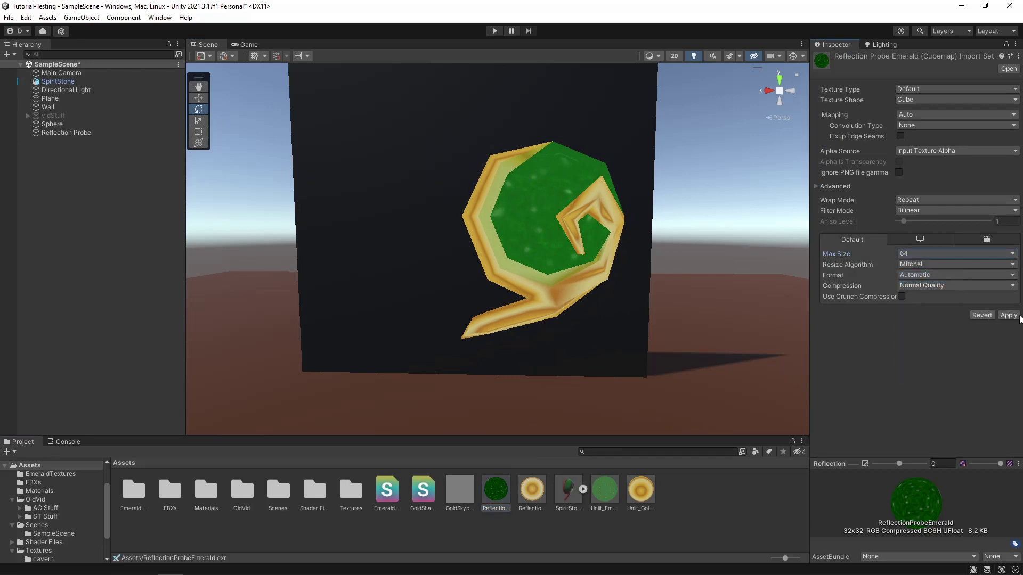
left_click(1016, 316)
left_click(538, 219)
left_click_drag(538, 220, 541, 260)
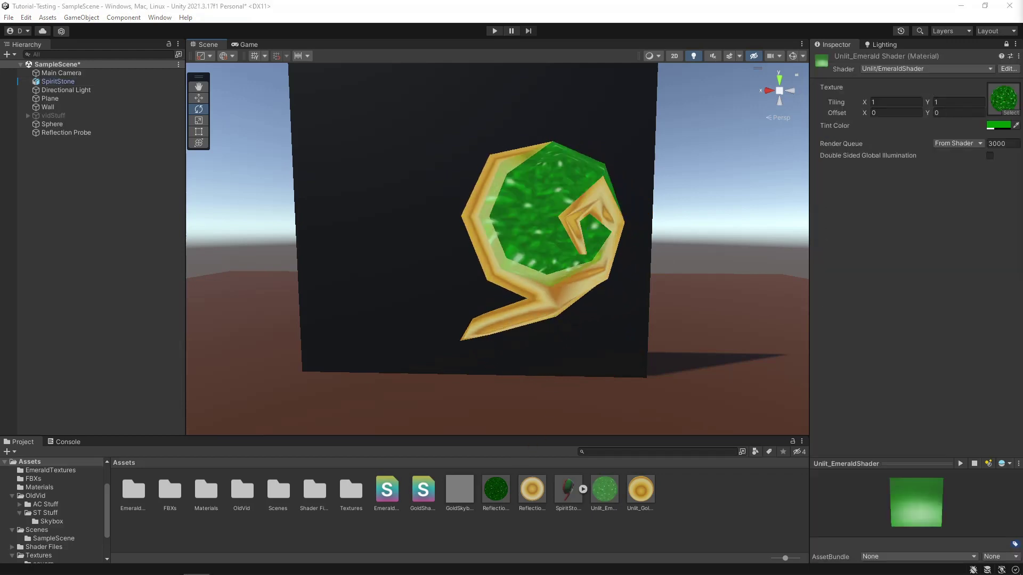
Step: Turn the SpiritStone back and forth and examine the emerald's reflections and transparency against the dark wall
left_click(529, 259)
left_click_drag(529, 216, 533, 254)
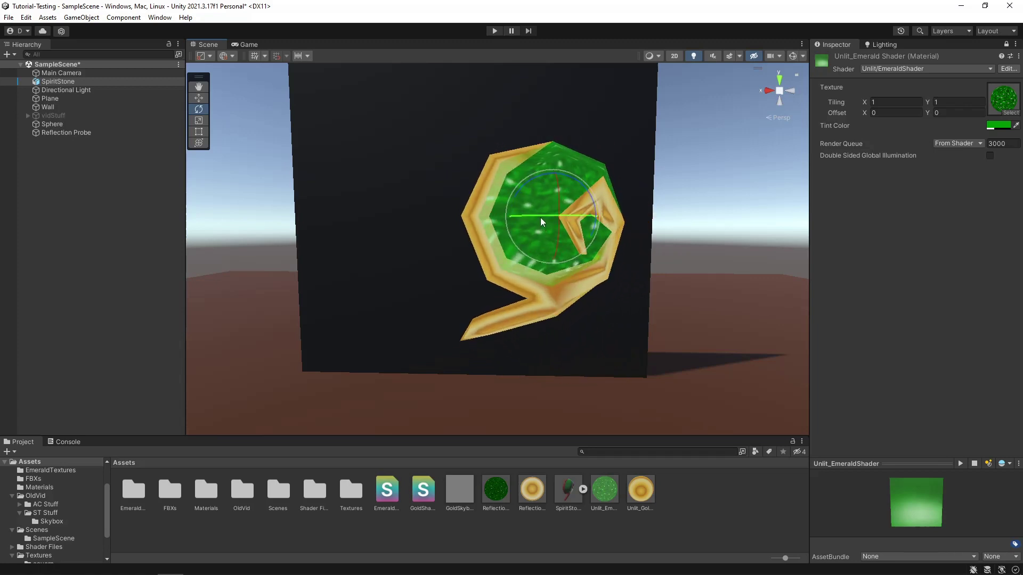
mouse_move(540, 217)
left_mouse_down()
mouse_move(511, 219)
mouse_move(538, 220)
left_mouse_up()
middle_click_drag(530, 269, 541, 274)
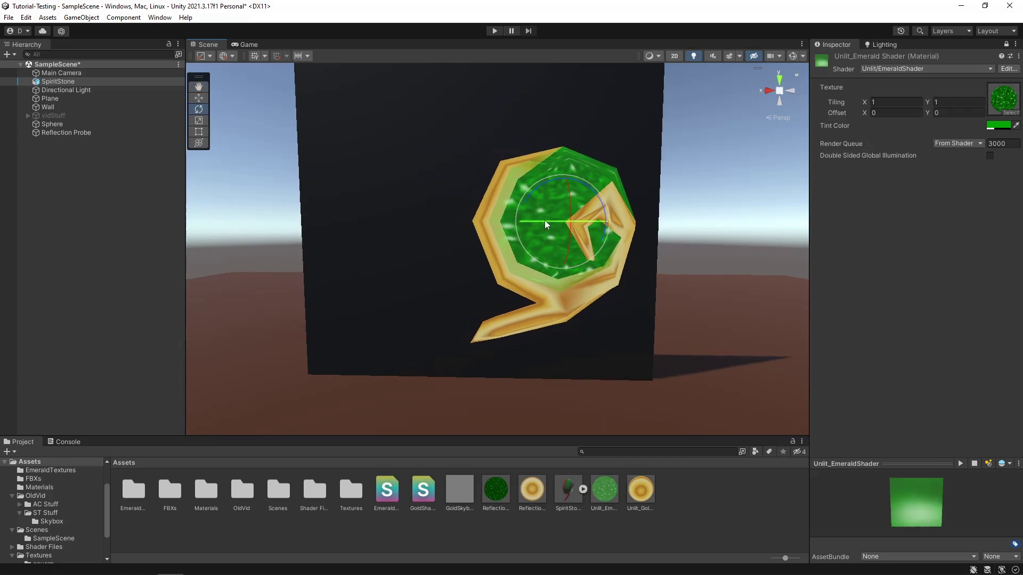
left_click_drag(544, 219, 581, 274)
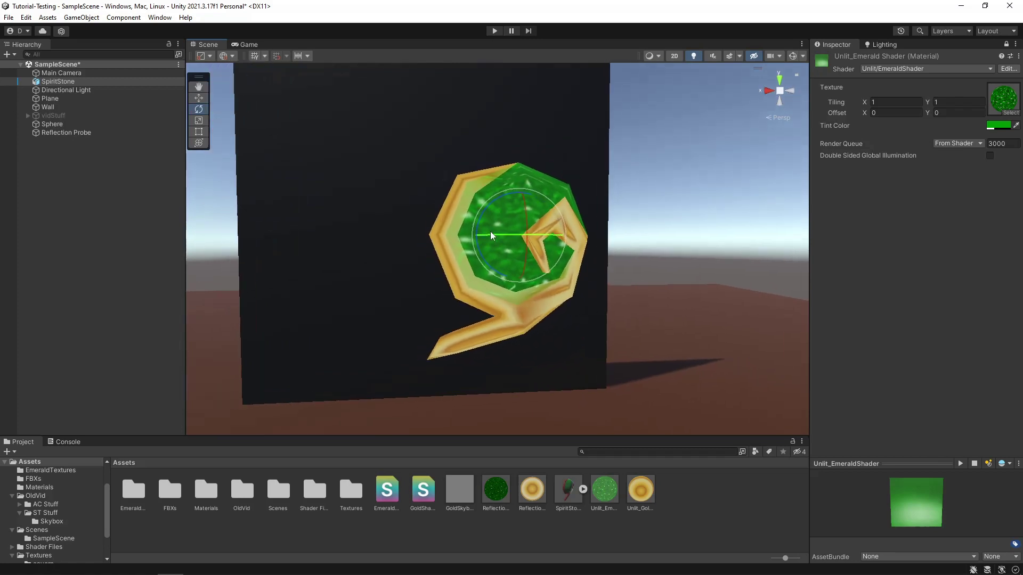
left_click_drag(493, 235, 503, 291)
left_click_drag(601, 315, 587, 310, "alt")
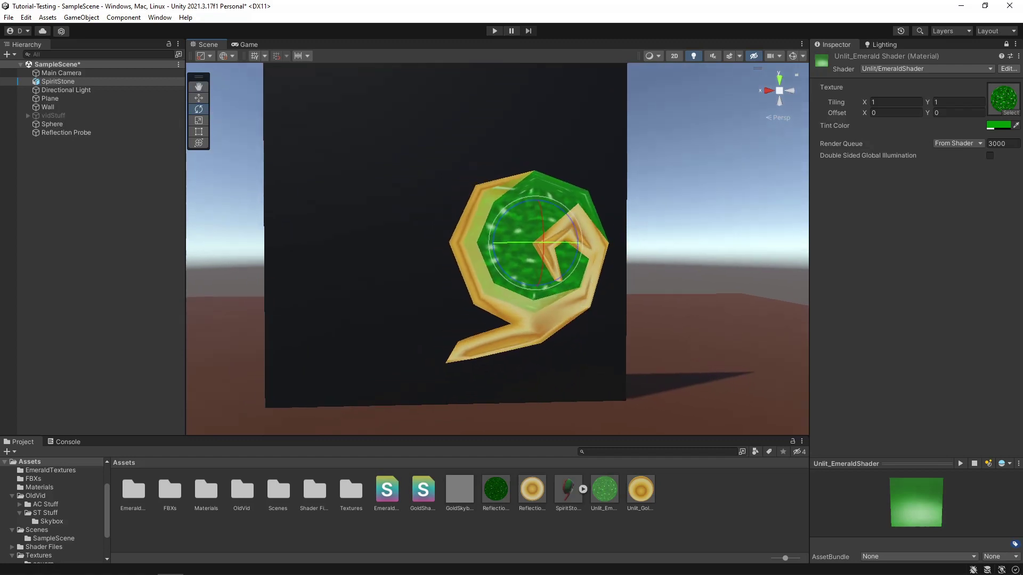